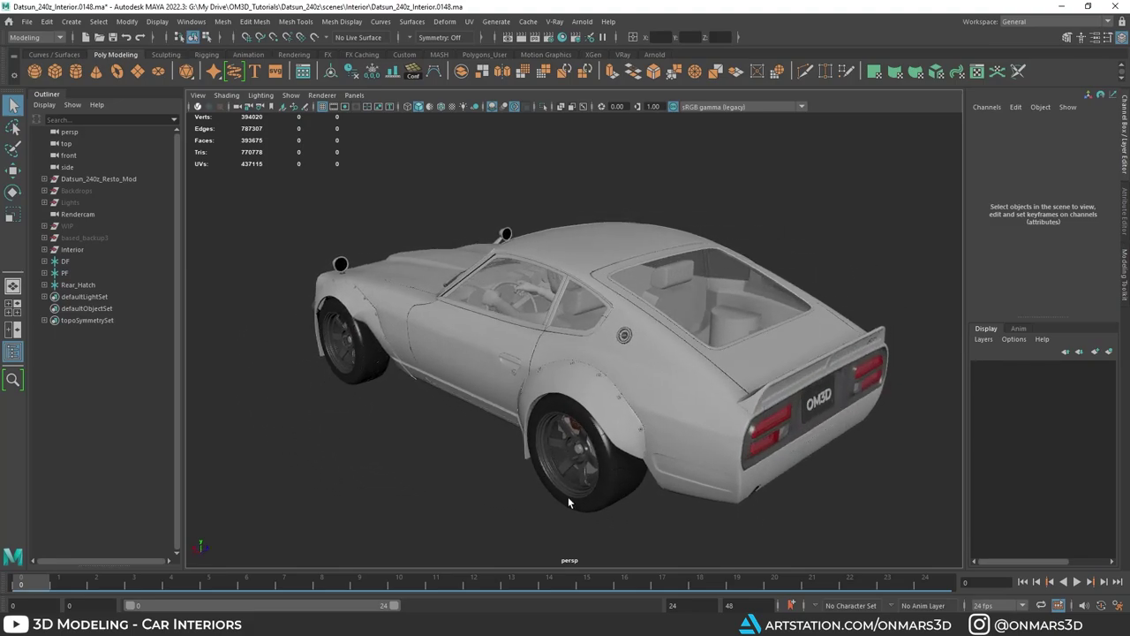
Step: Scrub through the animation to preview the doors and rear hatch opening, with the wireframe displayed over the shaded car
left_click_drag(25, 582, 435, 583)
mouse_move(597, 462)
left_mouse_down("alt")
mouse_move(453, 461)
mouse_move(573, 427)
left_mouse_up("alt")
key("alt+5")
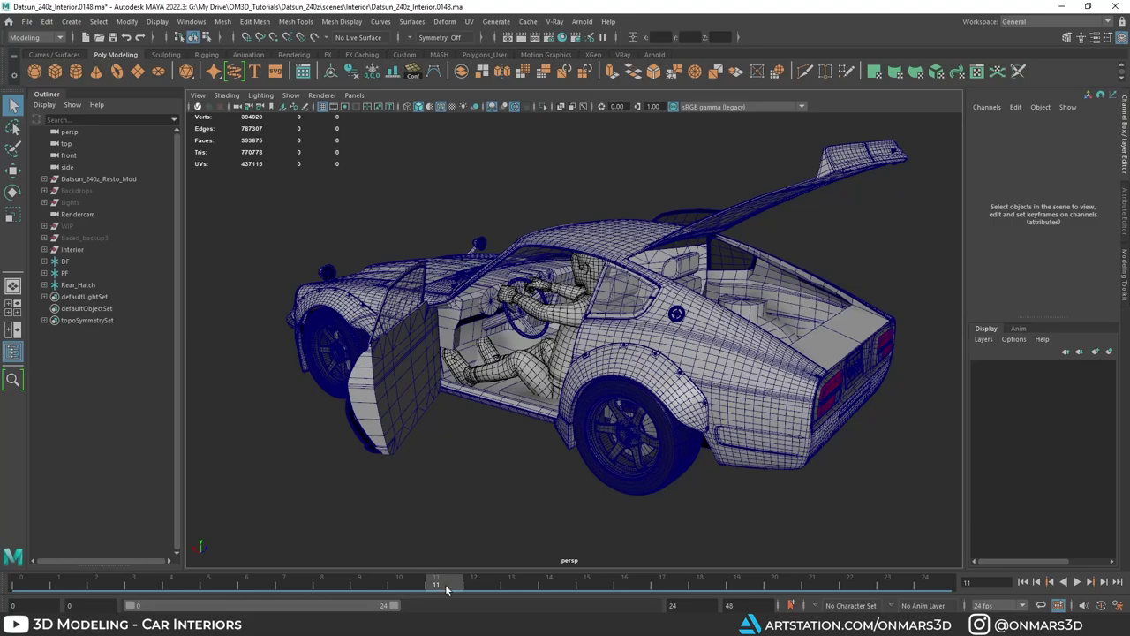
left_click_drag(445, 584, 298, 579)
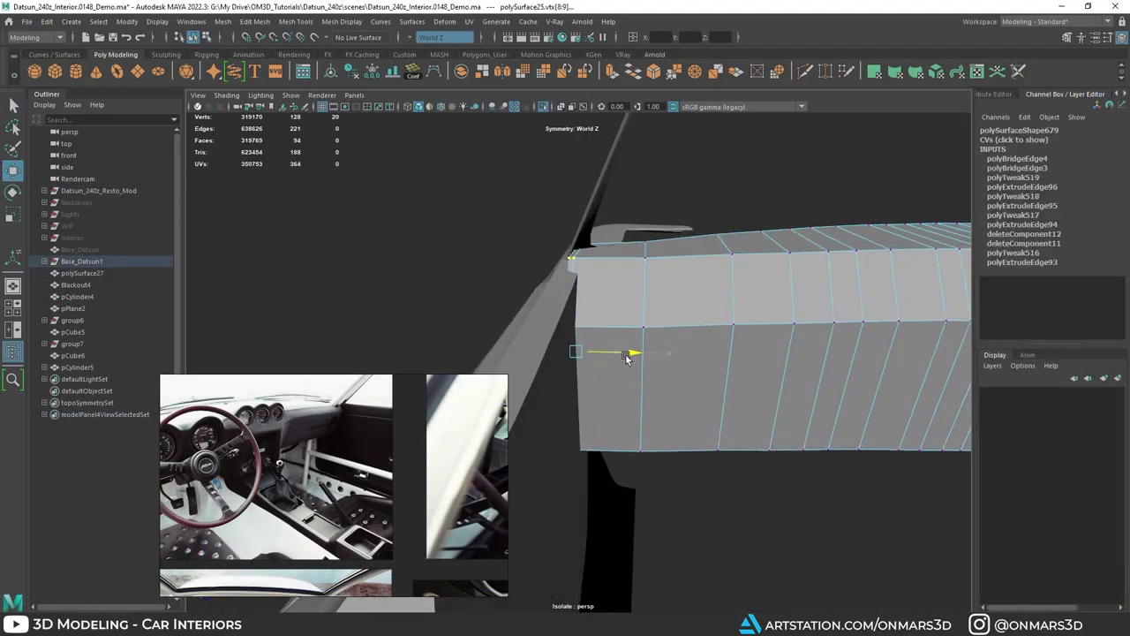
right_click(580, 297)
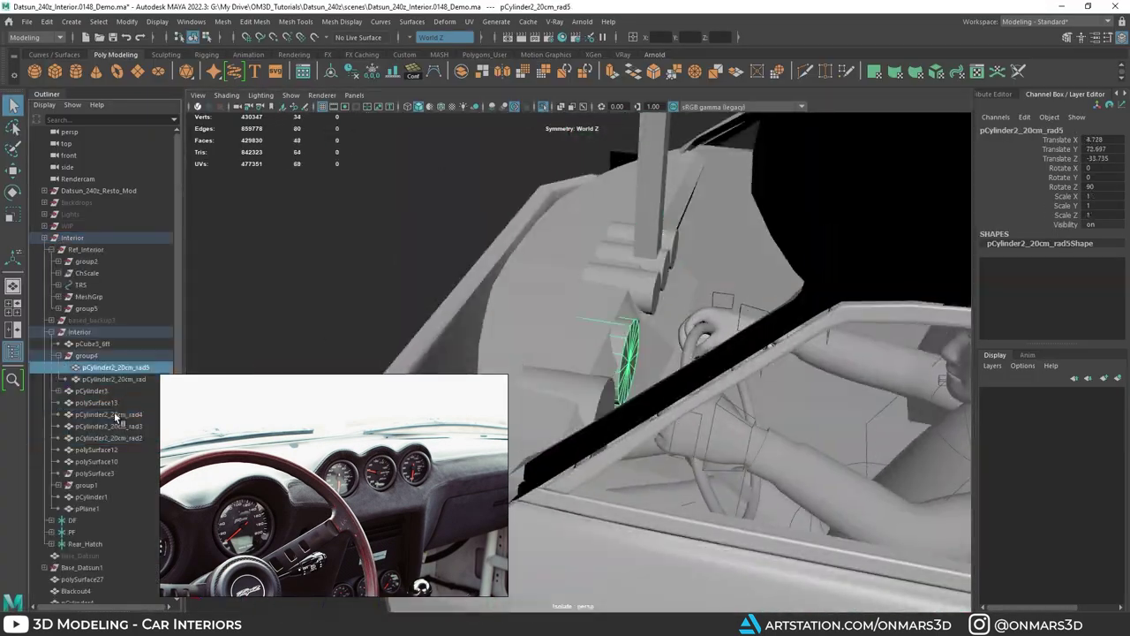
left_click(114, 379, "shift")
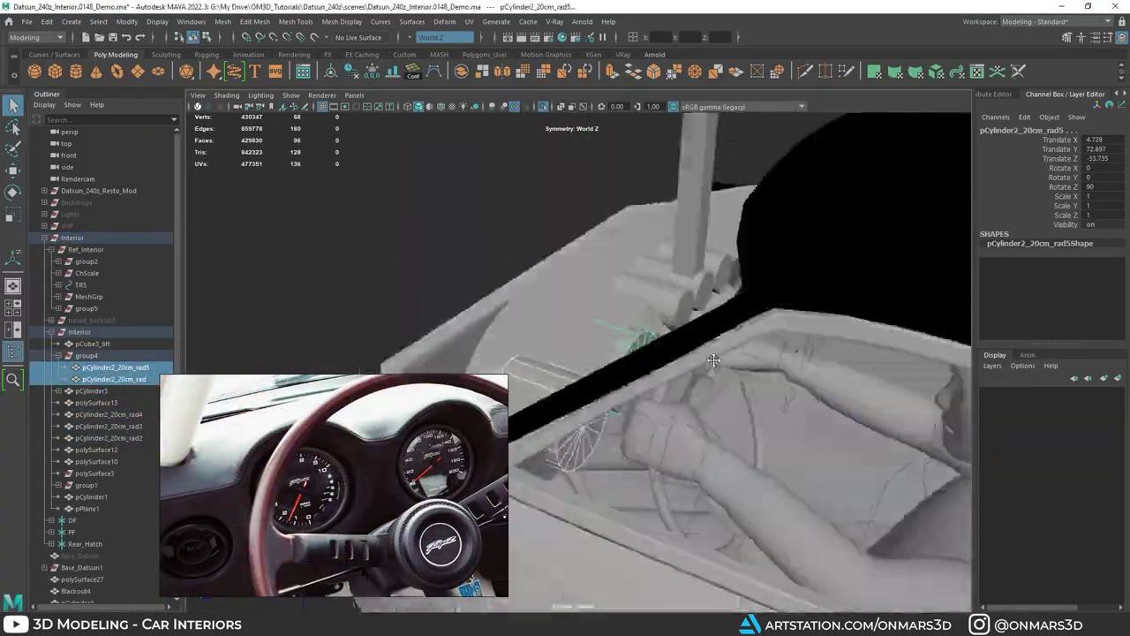
left_click_drag(671, 287, 631, 285, "alt")
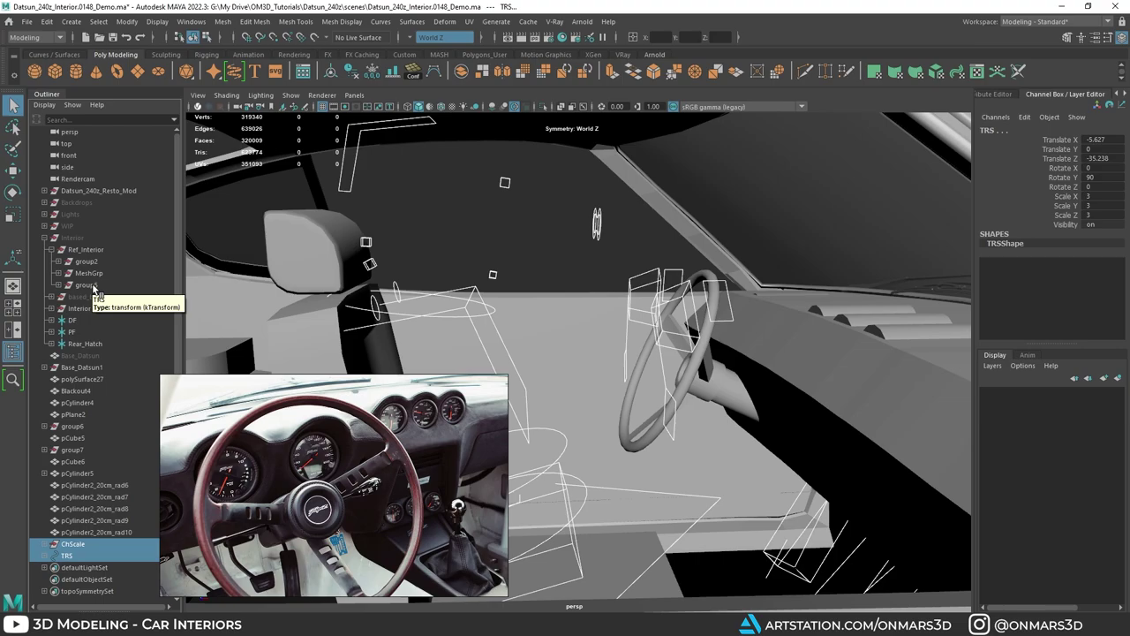
left_click(292, 95)
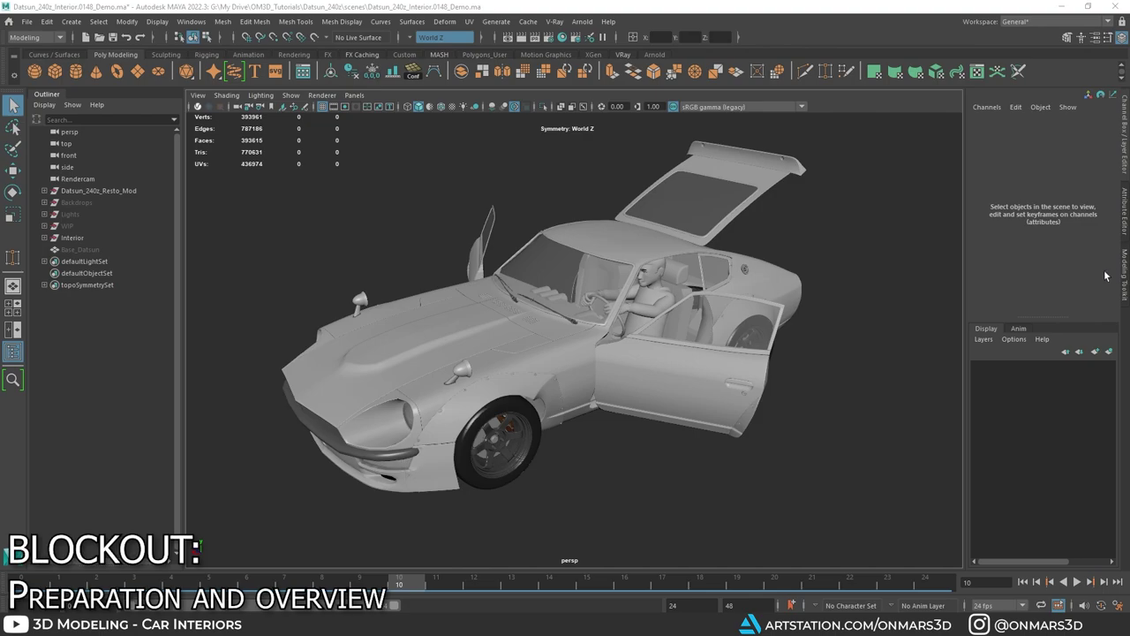
left_click_drag(780, 382, 399, 296, "alt")
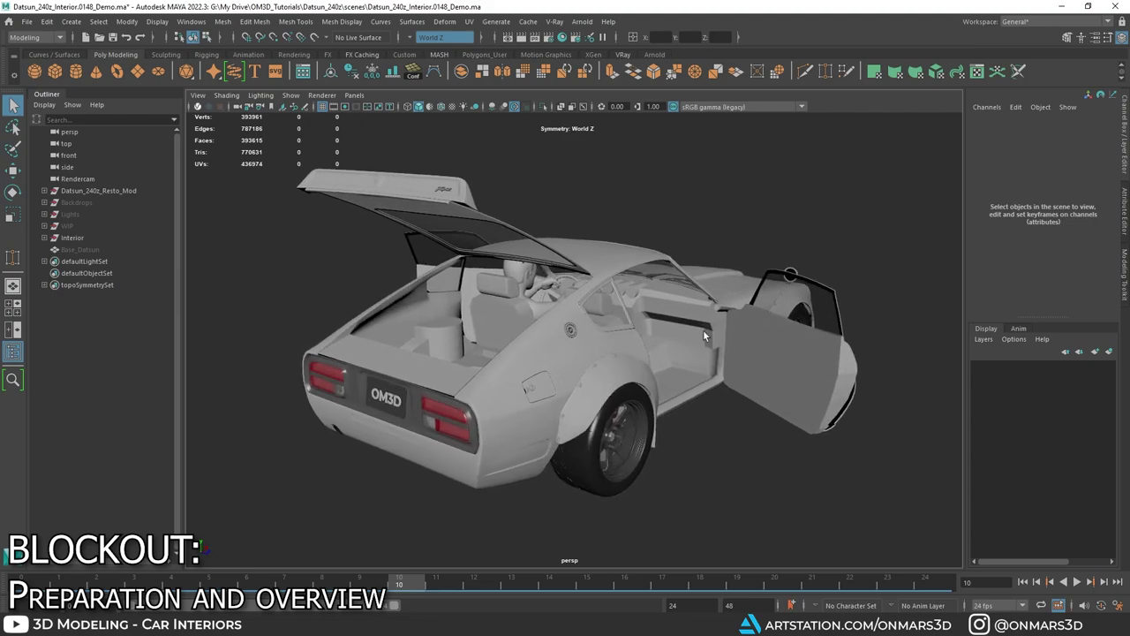
mouse_move(668, 343)
left_mouse_down("alt")
mouse_move(649, 347)
mouse_move(662, 337)
left_mouse_up("alt")
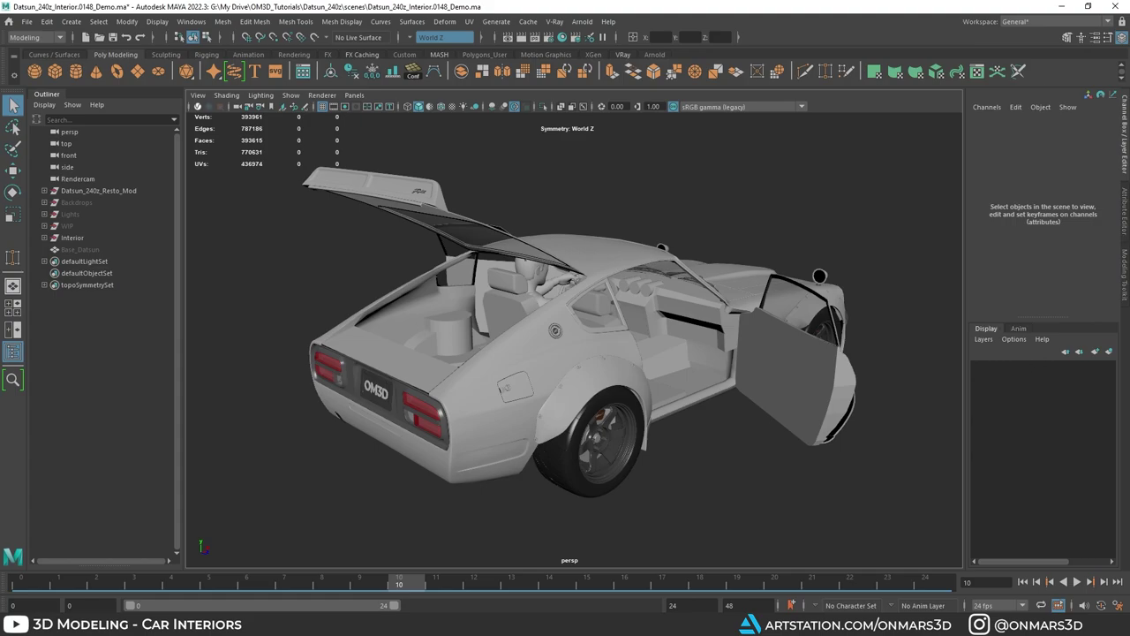
Step: Switch to the browser, look through the 3D Car Modeling playlist on YouTube, and return to Maya
key("alt+Tab")
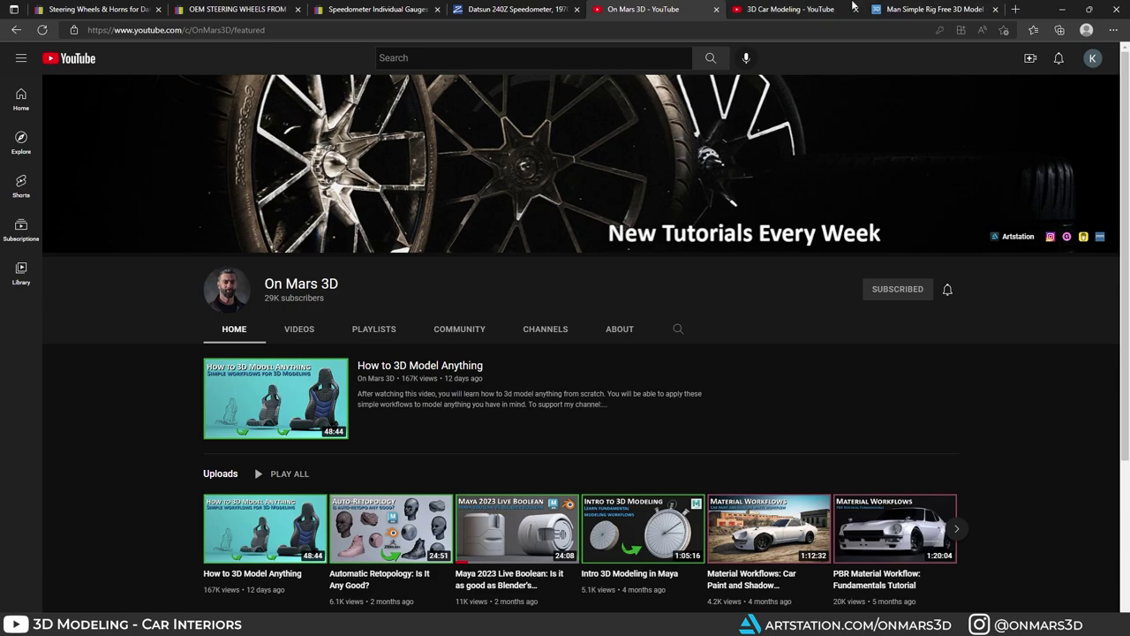
left_click(769, 8)
scroll(500, 110, "down", 2)
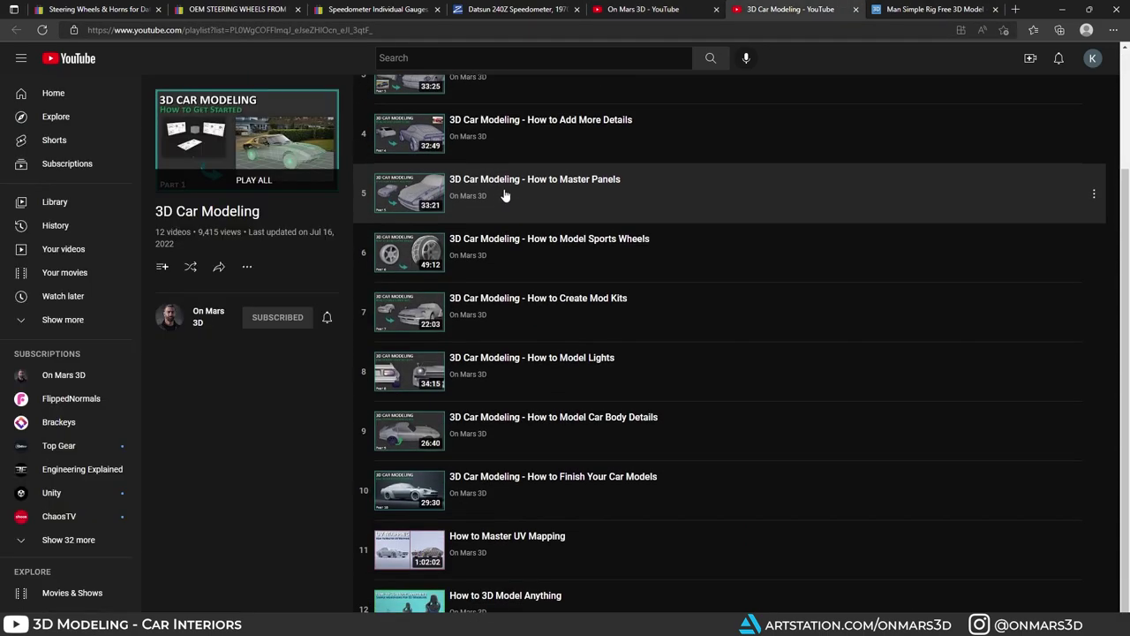
scroll(485, 574, "up", 2)
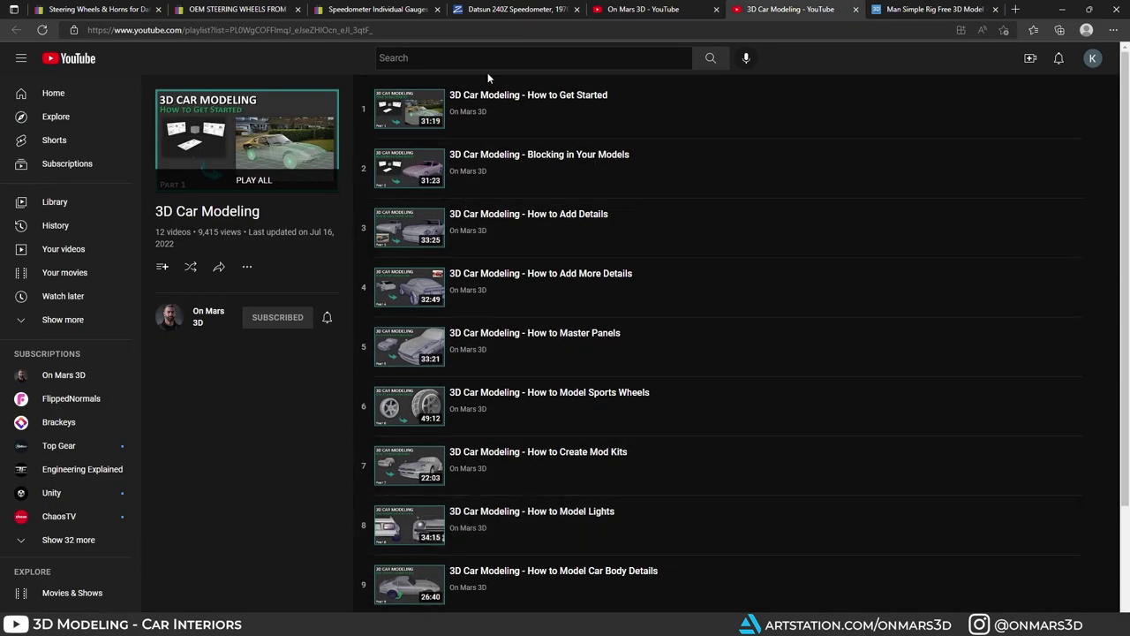
scroll(497, 291, "down", 2)
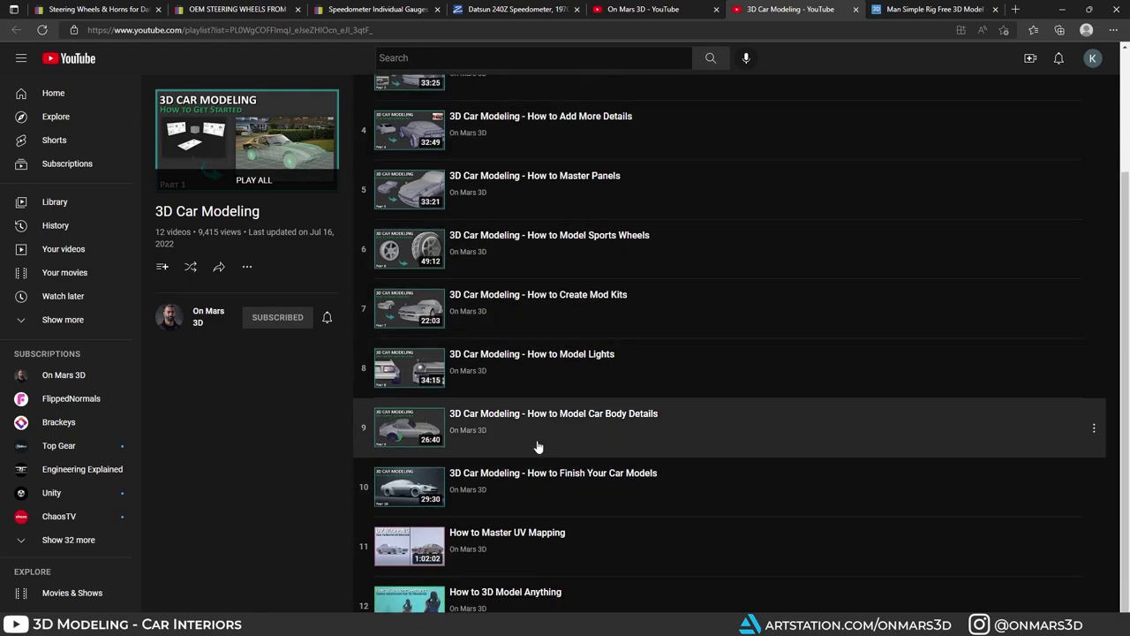
left_click(1064, 9)
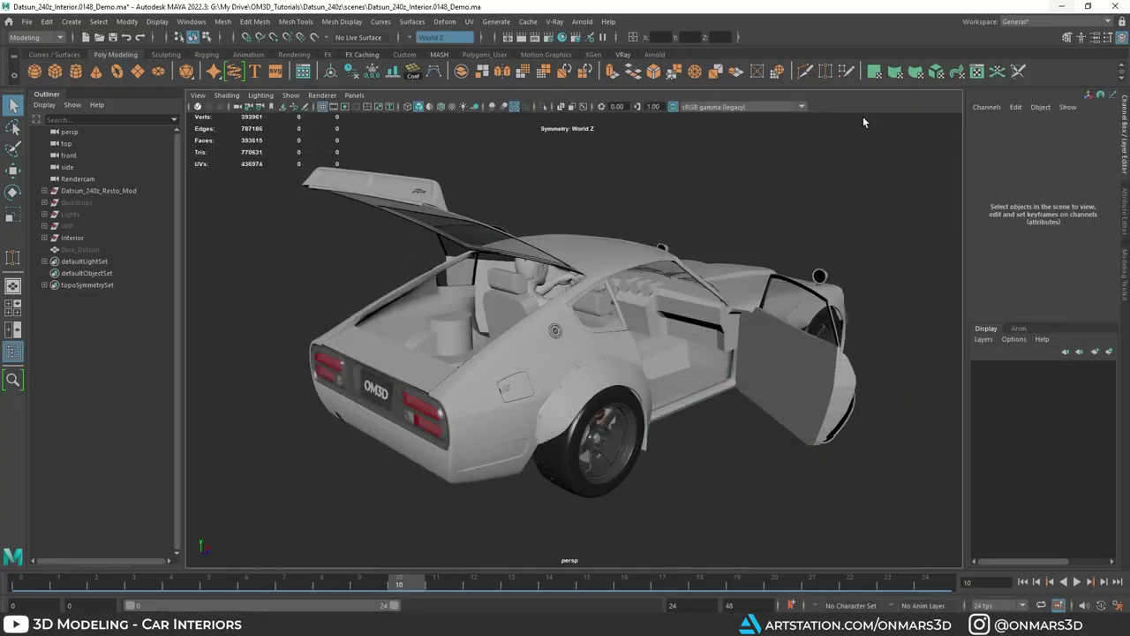
Step: Examine the interior shell through the open rear hatch and the dashboard mesh through the open driver's door
mouse_move(592, 362)
left_mouse_down("alt")
mouse_move(605, 316)
mouse_move(570, 373)
mouse_move(617, 431)
left_mouse_up("alt")
left_click(379, 313)
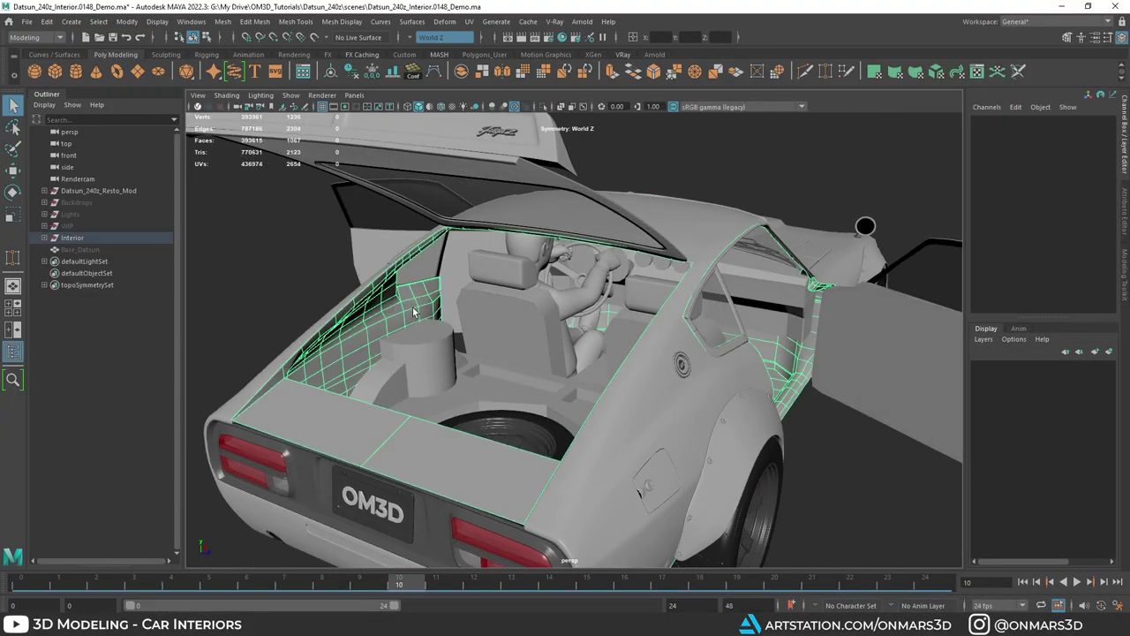
left_click_drag(390, 335, 646, 362, "alt")
left_click(487, 476)
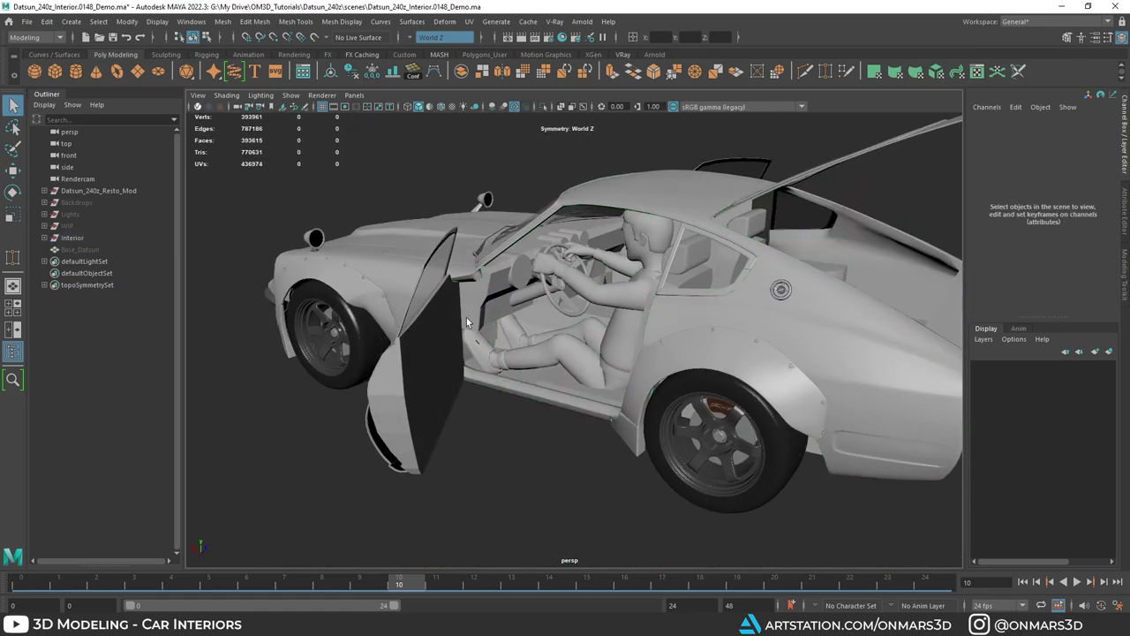
left_click(446, 335)
left_click(511, 300)
scroll(632, 380, "down", 2)
left_click_drag(631, 380, 667, 373, "alt")
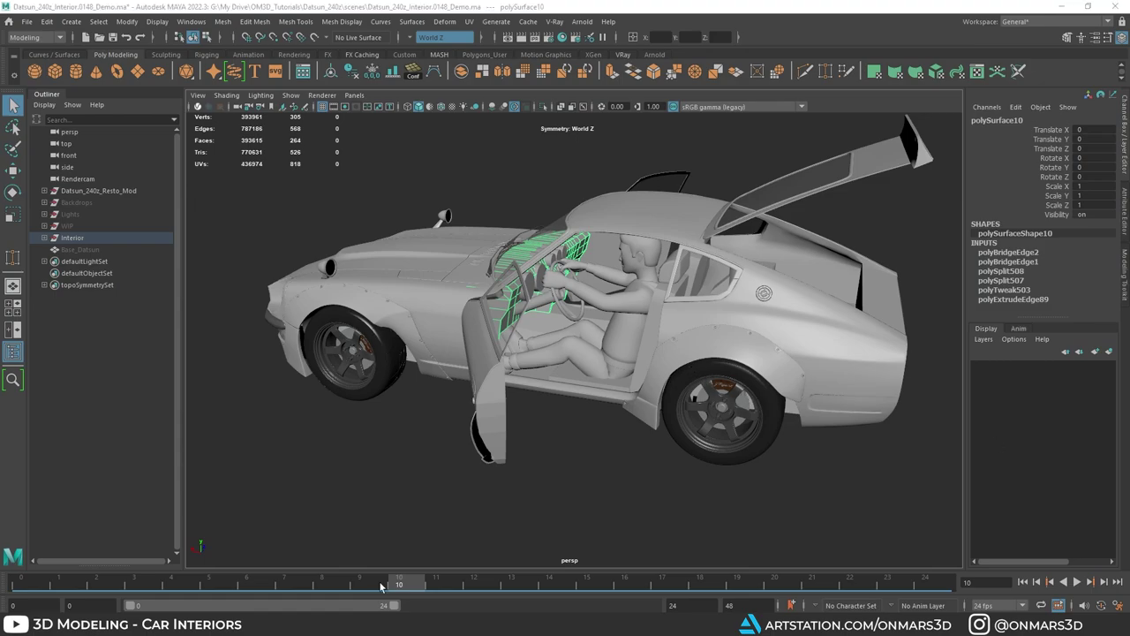
Step: Play the door and hatch opening animation from frame 1 while viewing the driver and dashboard through the windshield
mouse_move(405, 586)
left_mouse_down()
mouse_move(3, 584)
mouse_move(424, 595)
left_mouse_up()
mouse_move(560, 468)
left_mouse_down("alt")
mouse_move(577, 456)
mouse_move(535, 456)
mouse_move(593, 486)
left_mouse_up("alt")
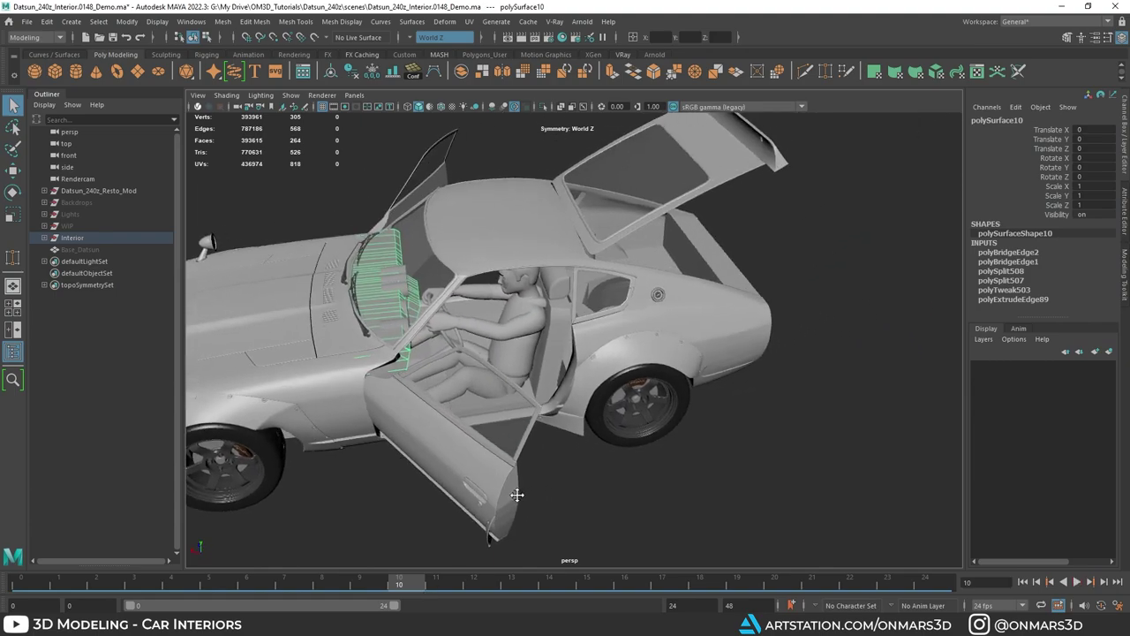
scroll(518, 495, "up", 4)
left_click_drag(518, 495, 569, 461, "alt")
left_click_drag(599, 369, 652, 387, "alt")
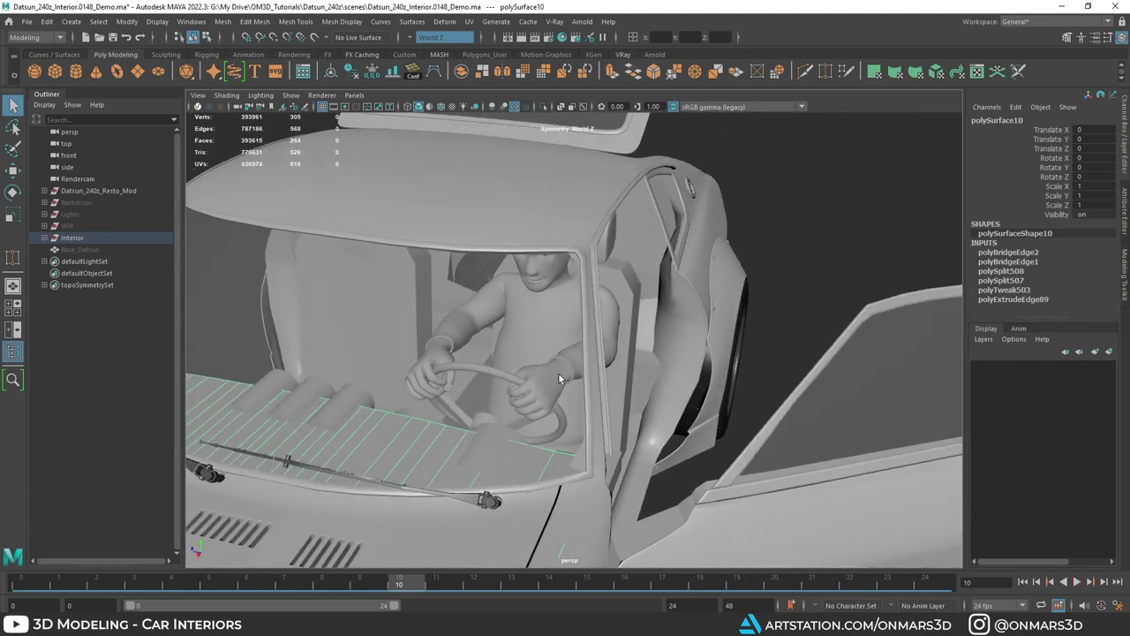
left_click(73, 585)
key("alt+v")
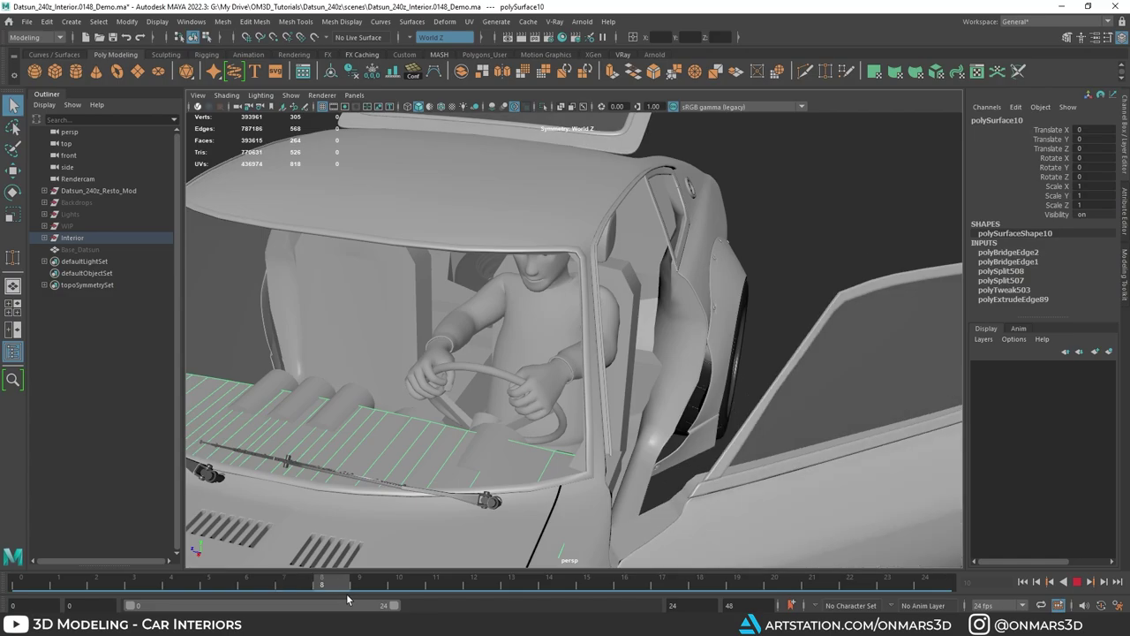
key("alt+v")
Step: Replay the opening animation from a rear passenger-side view to check the doors and hatch
left_click_drag(669, 435, 437, 354, "alt")
left_click(47, 576)
key("alt+v")
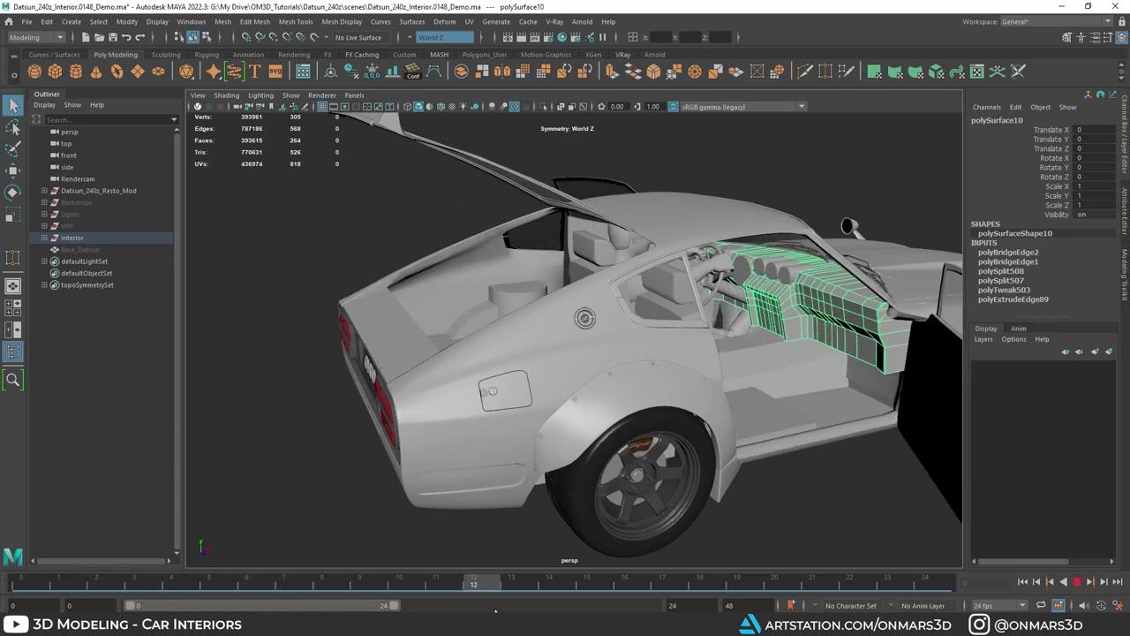
key("alt+v")
Step: Play the opening animation from the driver's side, inspect the open car from all around, and clear the dashboard selection
mouse_move(405, 417)
left_mouse_down("alt")
mouse_move(584, 431)
mouse_move(547, 424)
left_mouse_up("alt")
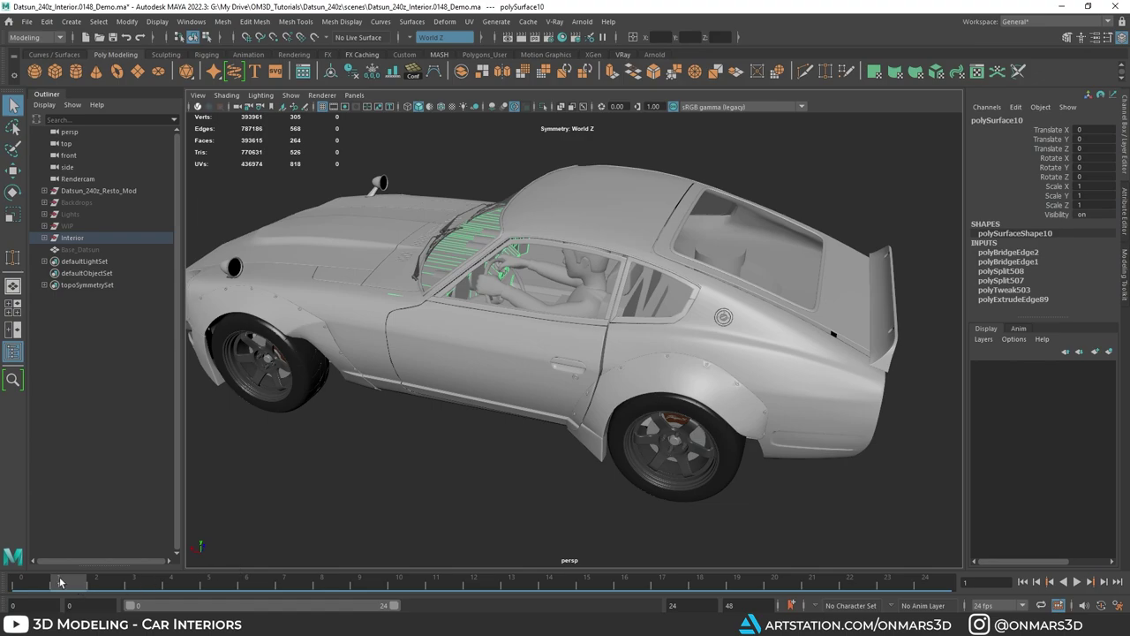
key("alt+v")
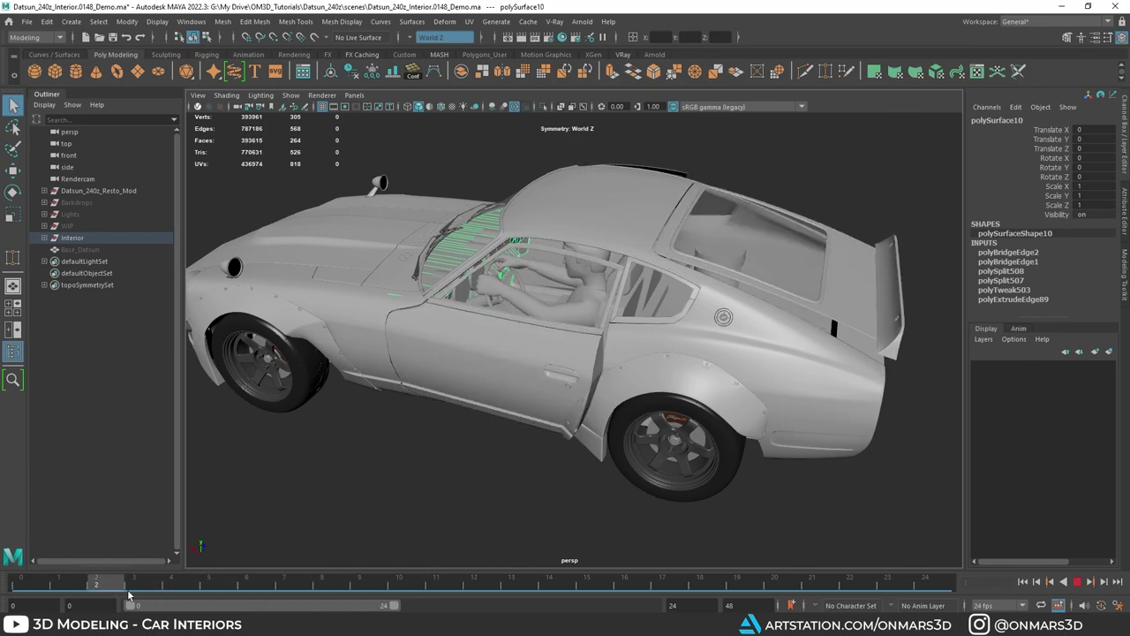
key("alt+v")
left_click_drag(544, 495, 375, 488, "alt")
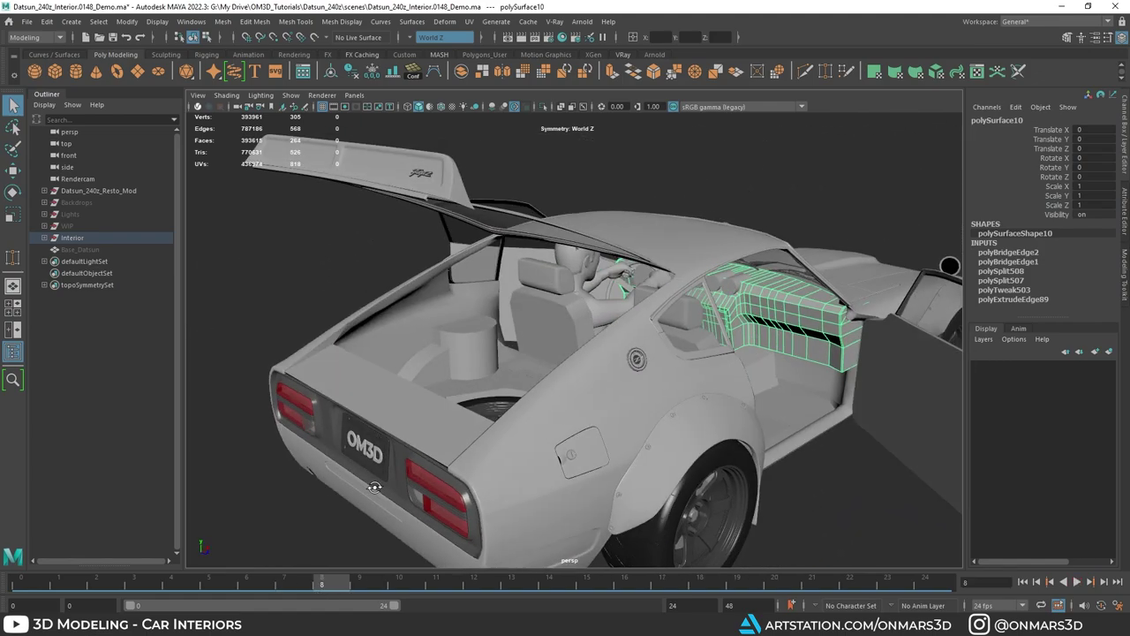
left_click_drag(466, 328, 715, 378, "alt")
left_click_drag(523, 338, 689, 355, "alt")
left_click_drag(623, 461, 765, 436, "alt")
left_click(765, 438)
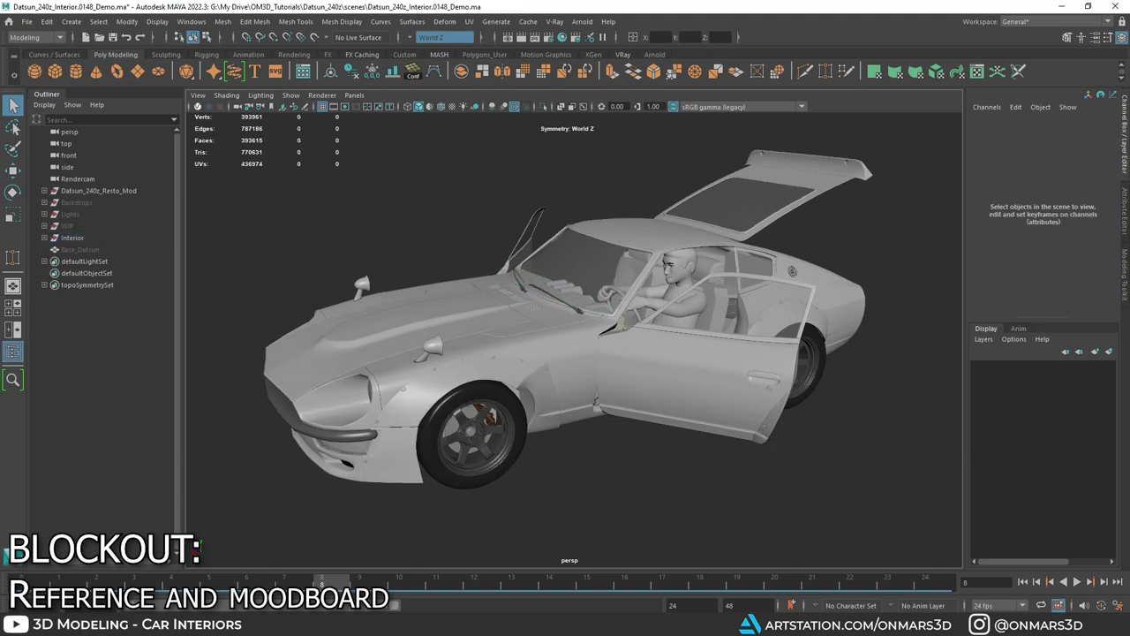
Step: Switch to the reference board and survey its groups of exterior, wheel, engine and interior photos
key("alt+Tab")
scroll(653, 426, "down", 8)
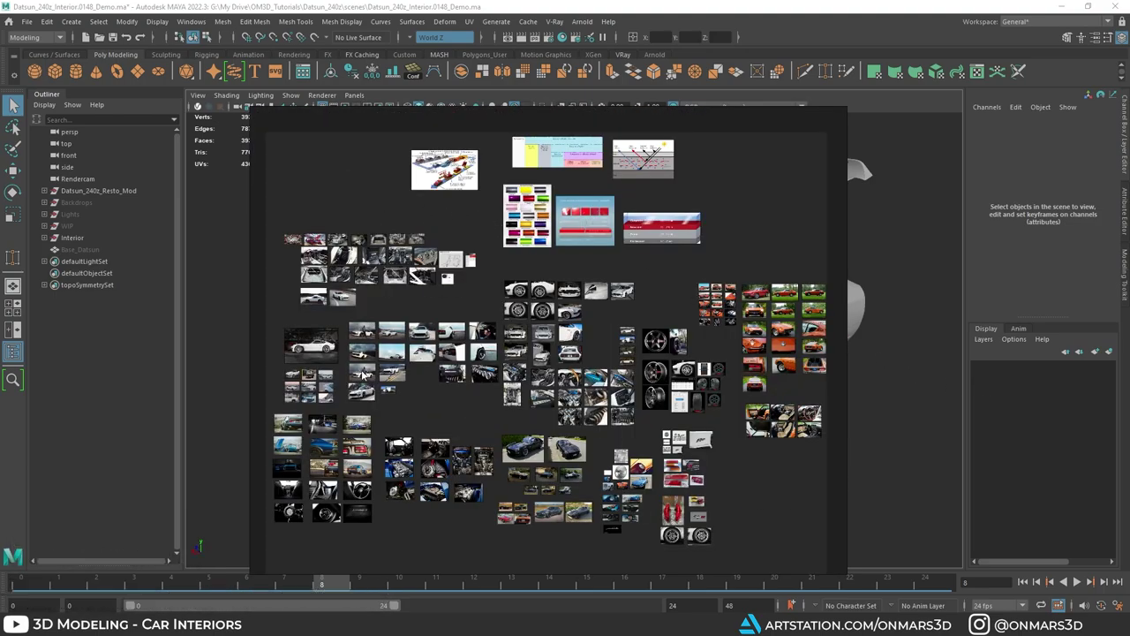
scroll(432, 392, "up", 6)
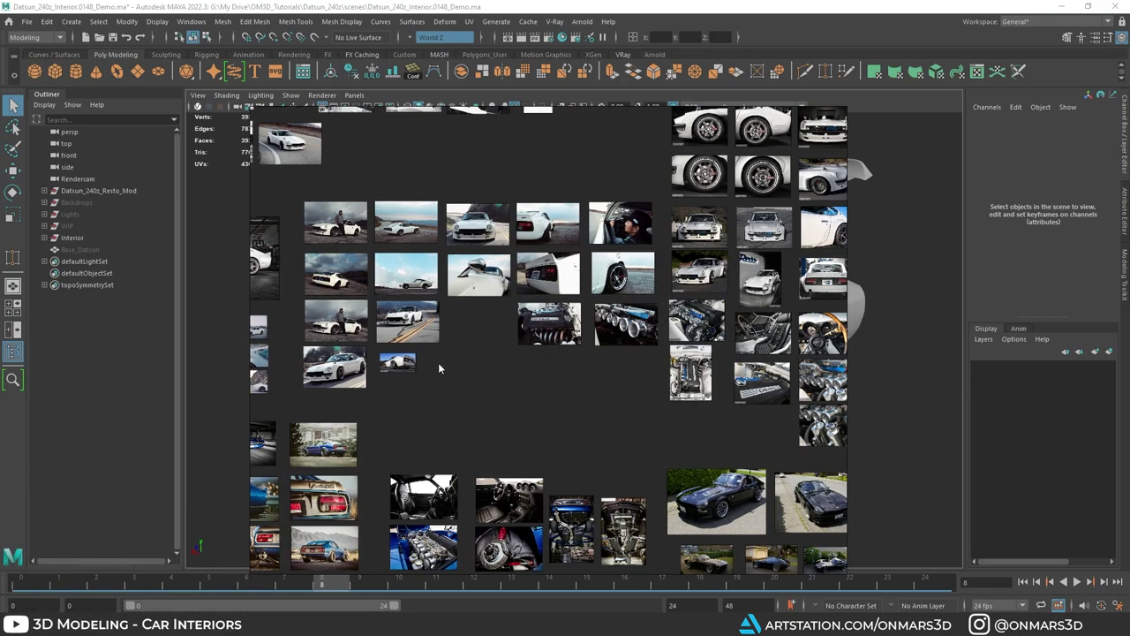
middle_click_drag(497, 369, 572, 374)
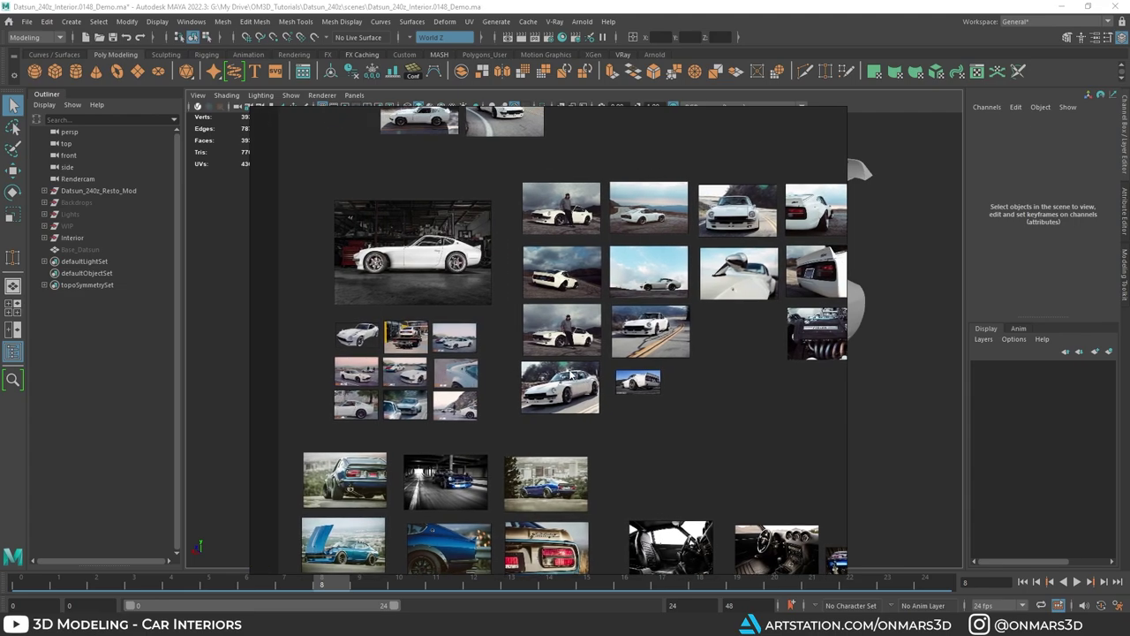
middle_click_drag(688, 361, 583, 265)
middle_click_drag(755, 394, 442, 389)
scroll(443, 389, "down", 3)
middle_click_drag(686, 306, 568, 397)
middle_click_drag(617, 262, 565, 404)
middle_click_drag(762, 368, 532, 356)
middle_click_drag(300, 341, 663, 385)
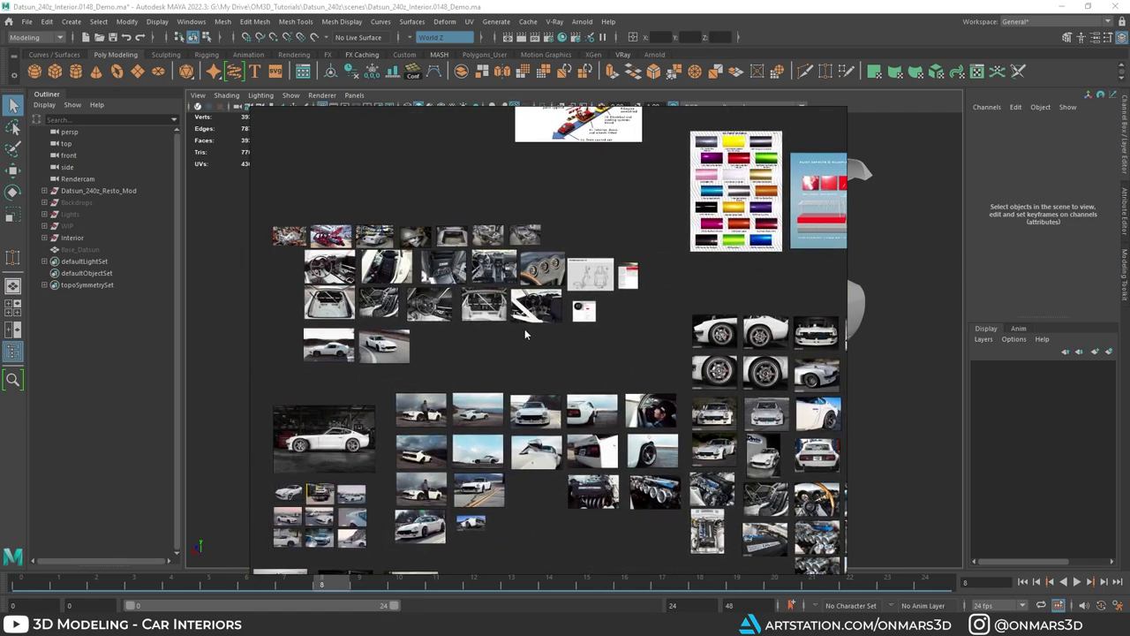
middle_click_drag(491, 324, 640, 369)
scroll(639, 369, "up", 2)
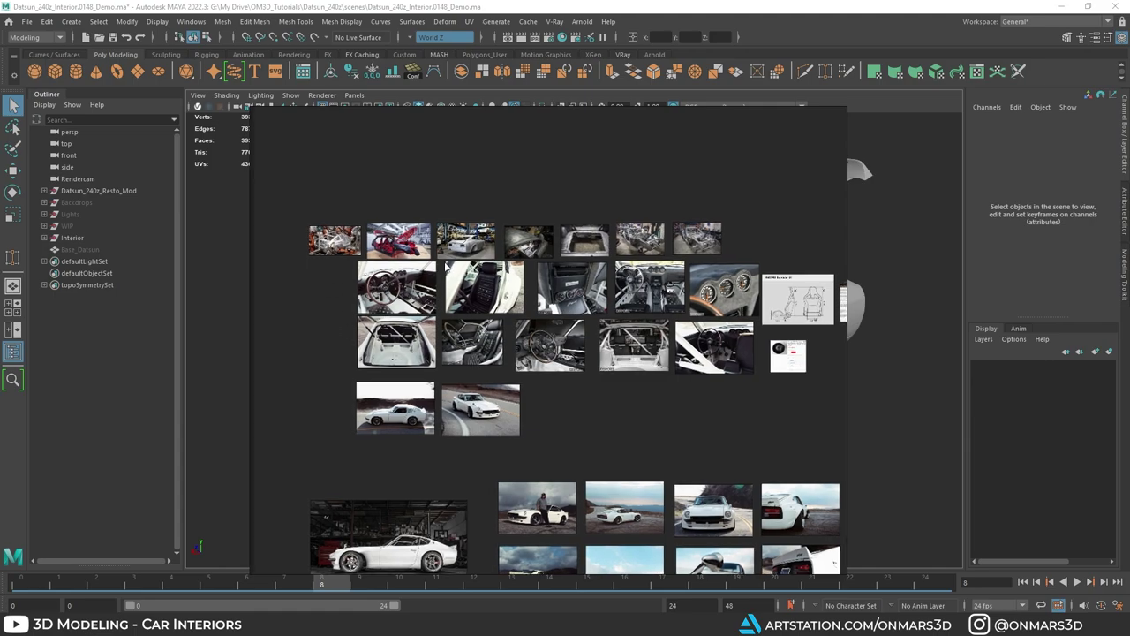
Step: Examine the interior reference photos of the seats, center console, gauges, steering wheel and roll cage up close
scroll(394, 357, "up", 5)
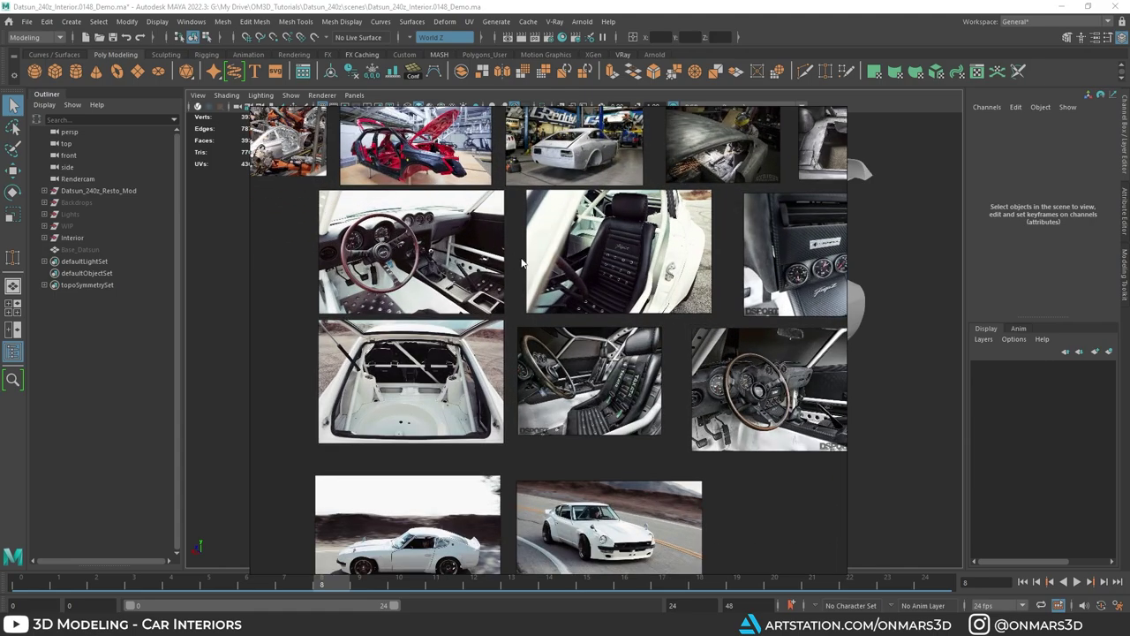
middle_click_drag(522, 263, 478, 250)
middle_click_drag(676, 253, 459, 221)
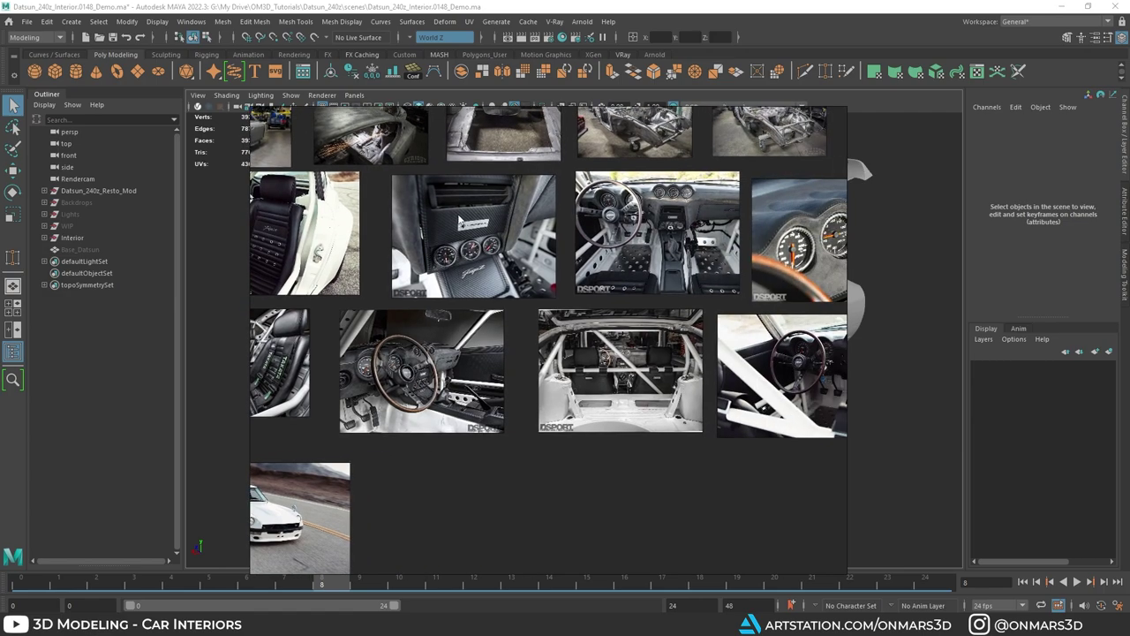
scroll(680, 253, "up", 5)
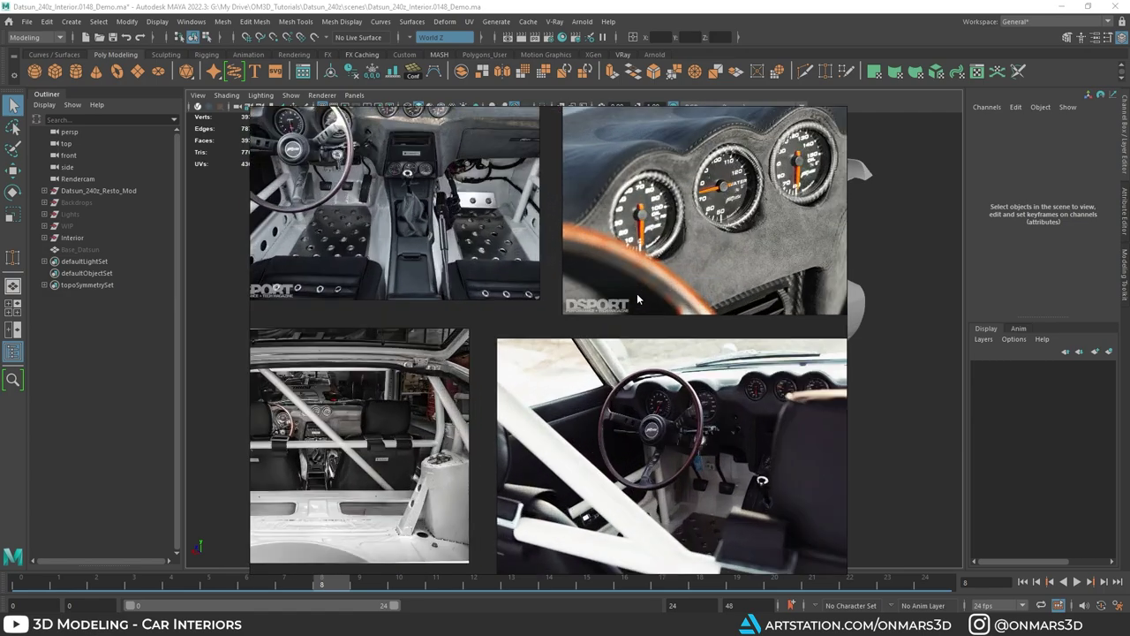
scroll(603, 237, "down", 2)
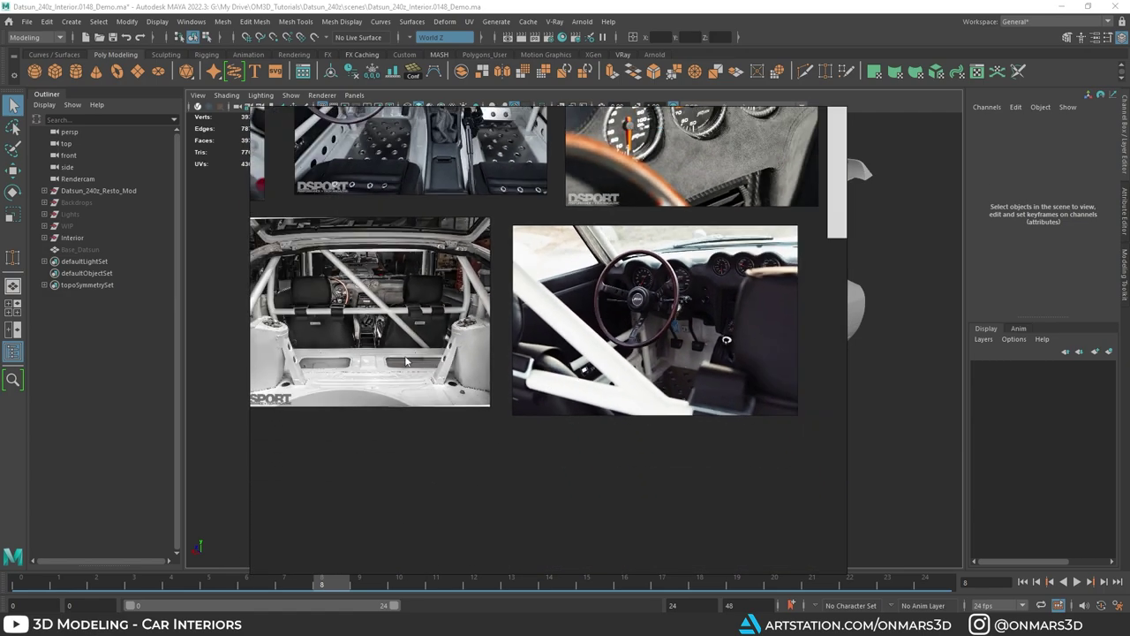
middle_click_drag(406, 361, 594, 349)
middle_click_drag(424, 382, 686, 386)
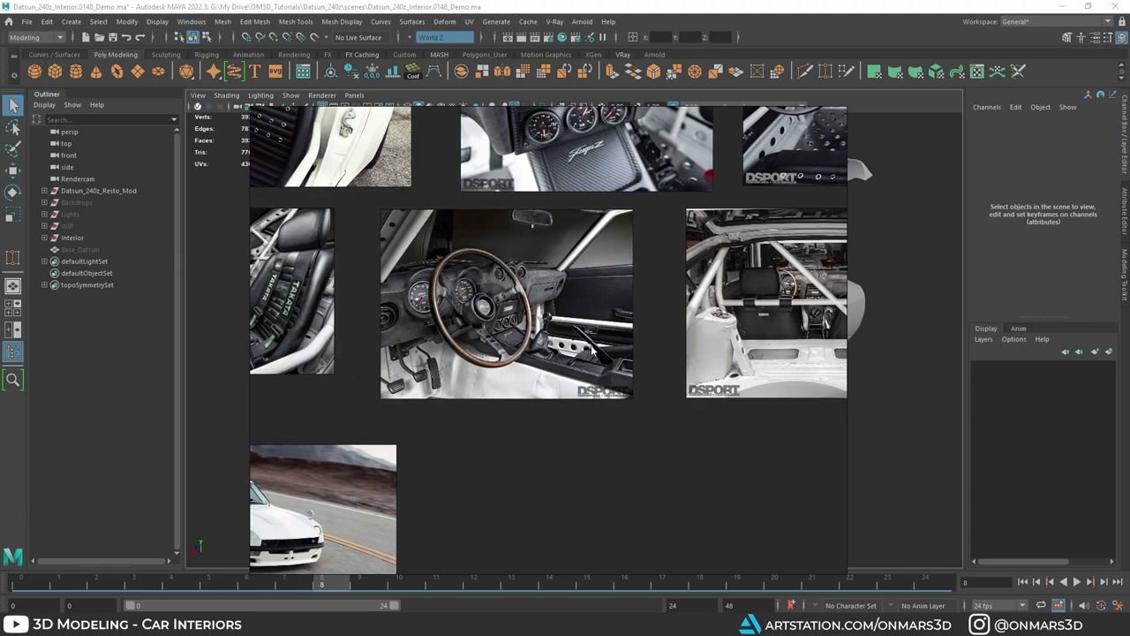
middle_click_drag(559, 357, 678, 347)
mouse_move(486, 356)
middle_mouse_down()
mouse_move(564, 281)
mouse_move(539, 354)
middle_mouse_up()
scroll(564, 283, "down", 4)
middle_click_drag(603, 336, 605, 367)
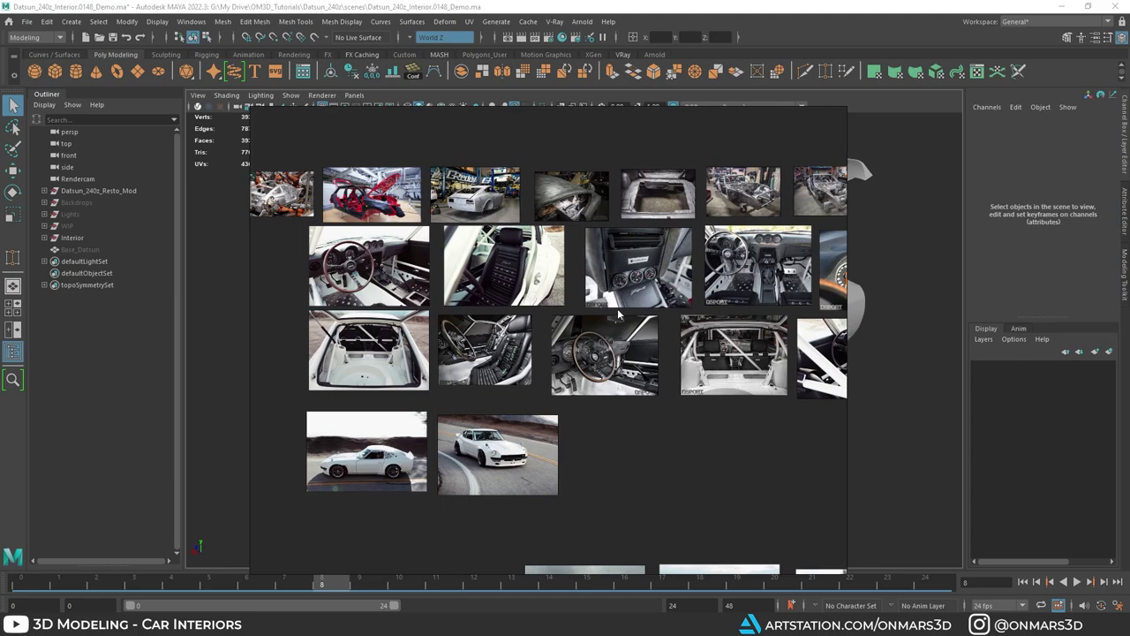
Step: Examine the car-body reference photos of the factory frame, the red and black body shell and the bare Datsun in the workshop
scroll(619, 314, "down", 4)
scroll(554, 279, "up", 4)
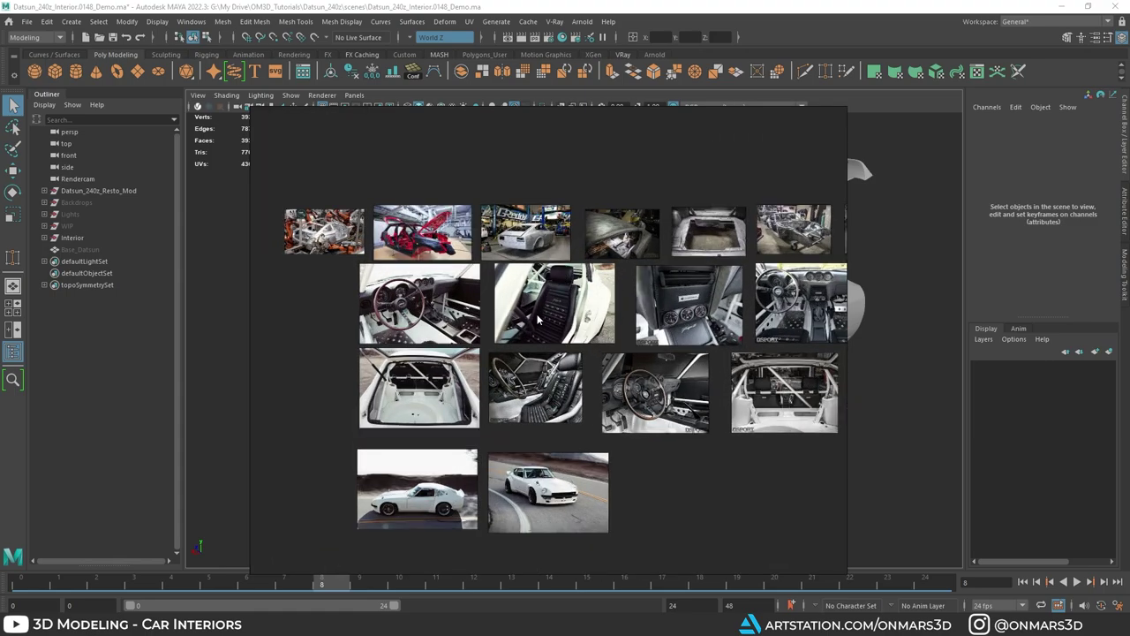
scroll(475, 250, "up", 3)
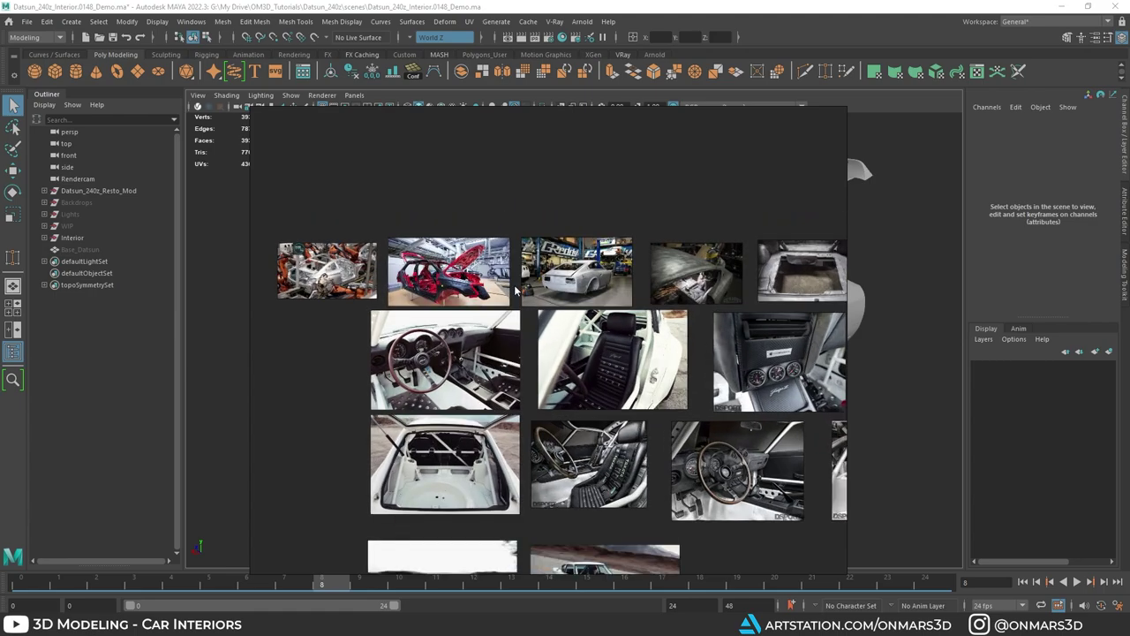
scroll(369, 314, "up", 3)
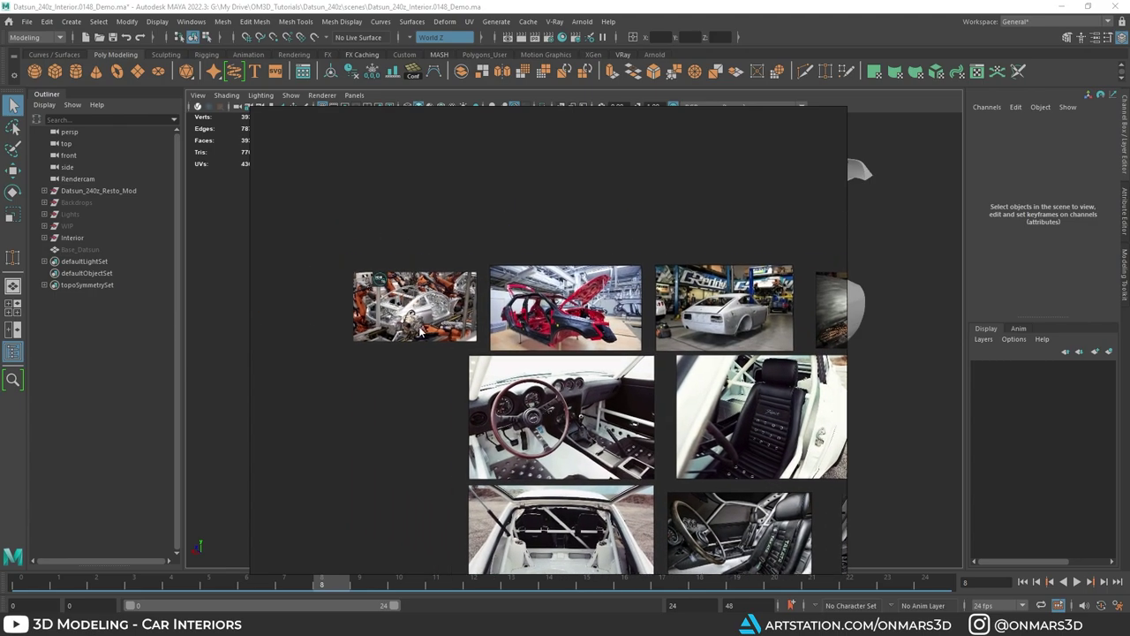
middle_click_drag(636, 362, 567, 341)
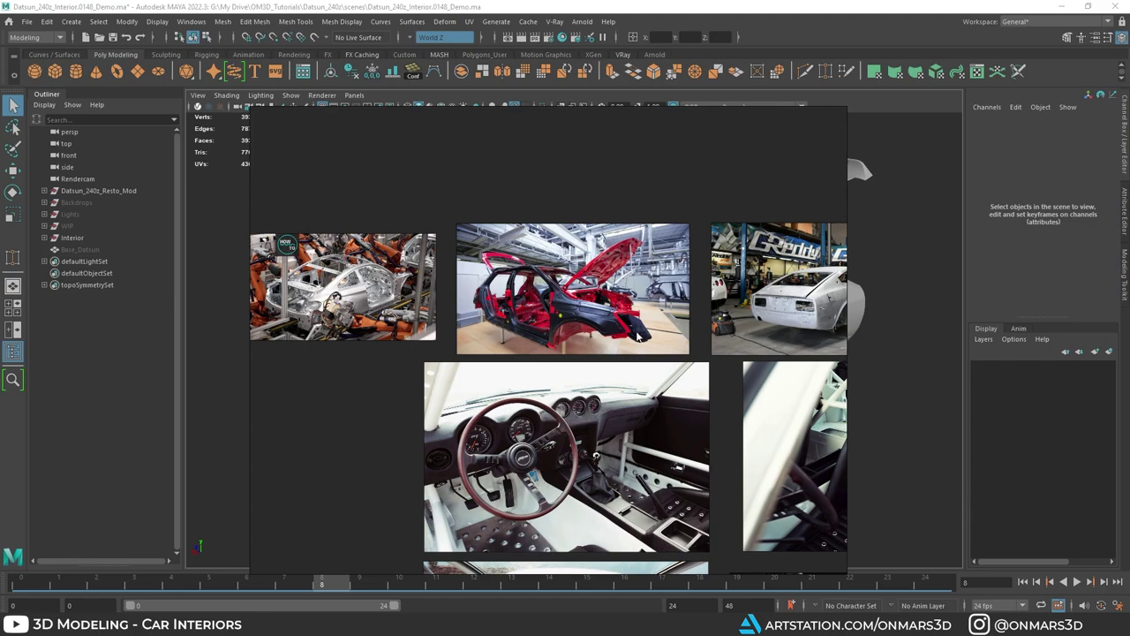
middle_click_drag(719, 362, 625, 353)
middle_click_drag(720, 328, 622, 328)
middle_click_drag(718, 294, 606, 307)
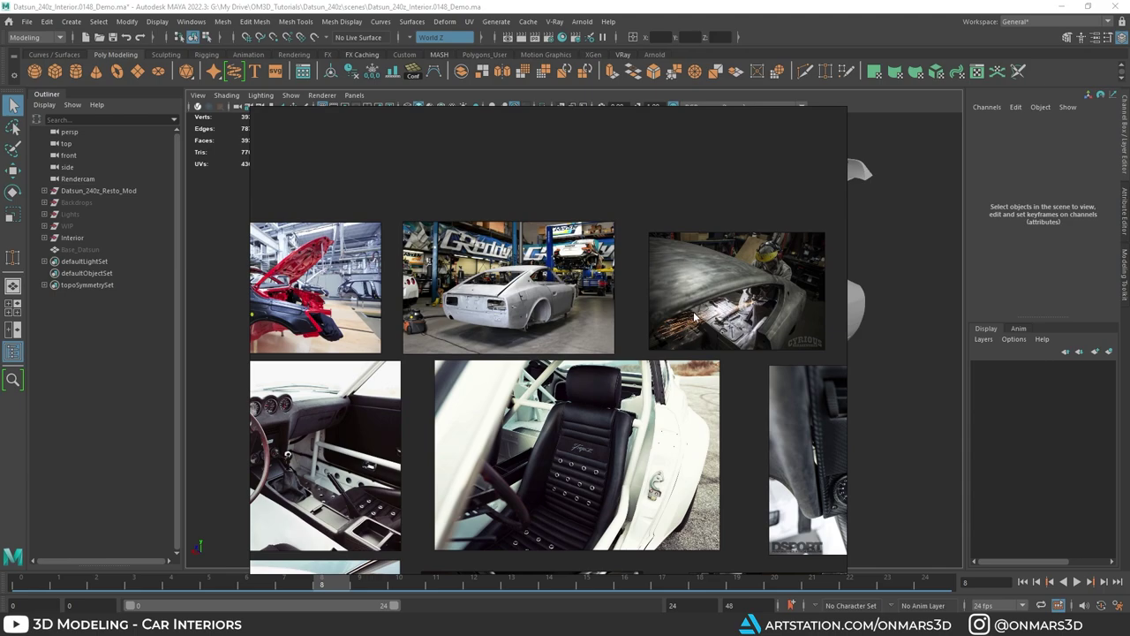
middle_click_drag(616, 327, 557, 317)
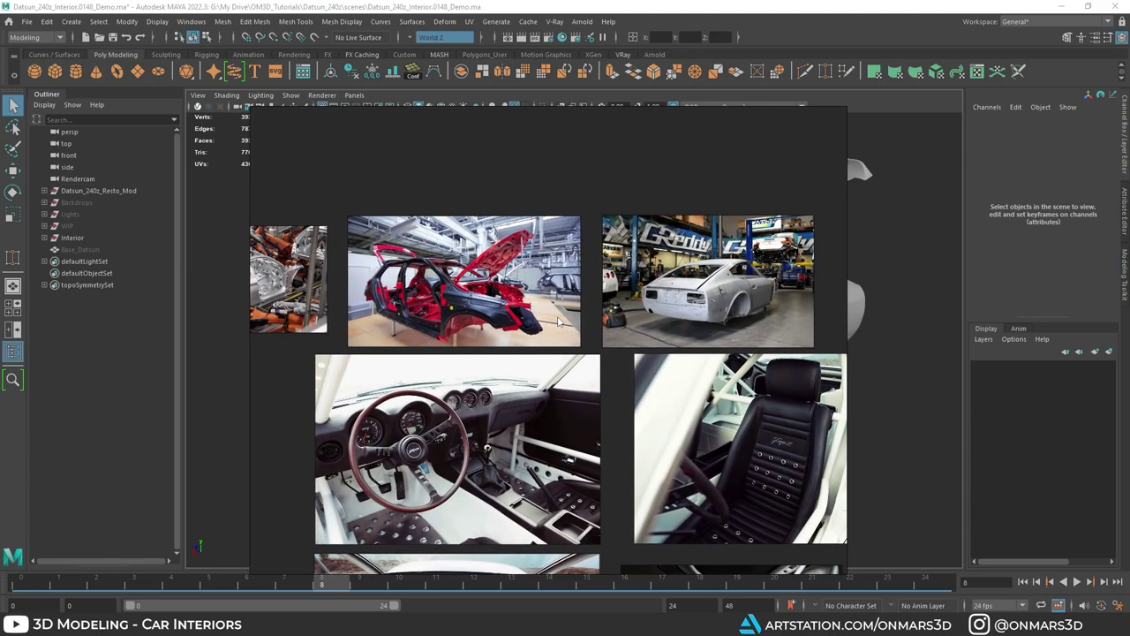
Step: Look over the remaining welding, floor-pan and tube-chassis photos together with the interior shots below them
scroll(579, 318, "down", 2)
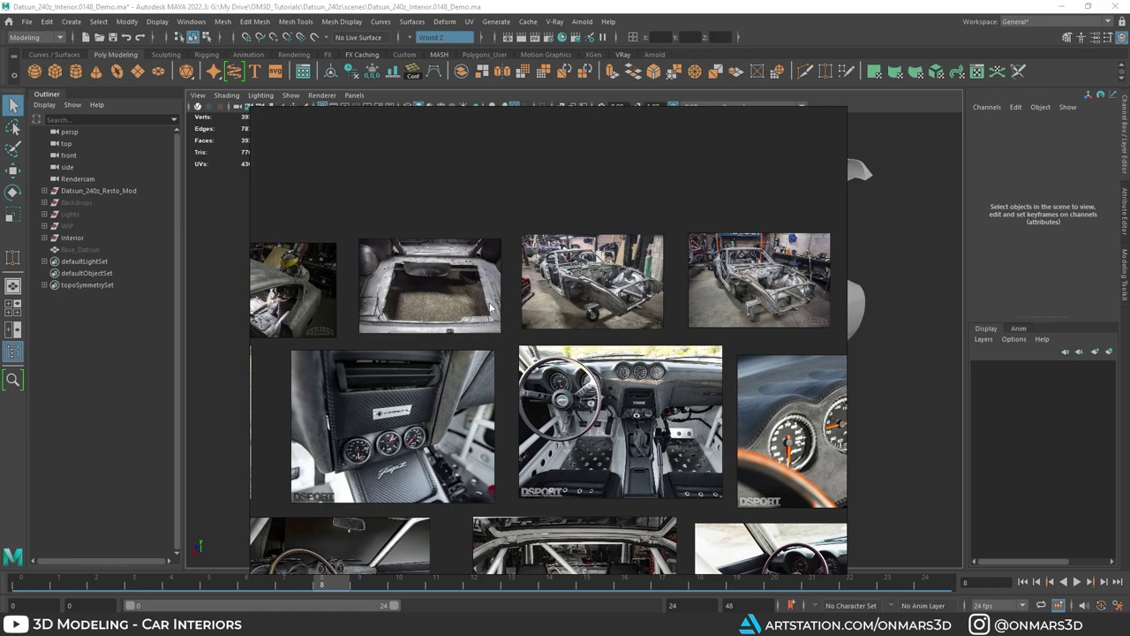
scroll(526, 397, "down", 2)
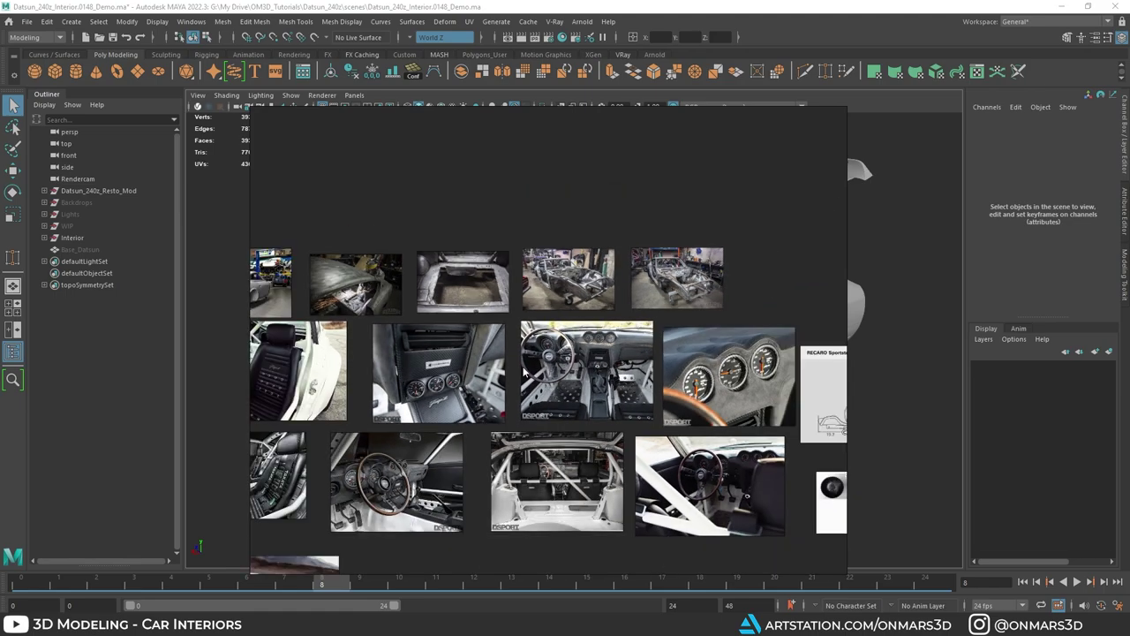
scroll(524, 371, "down", 3)
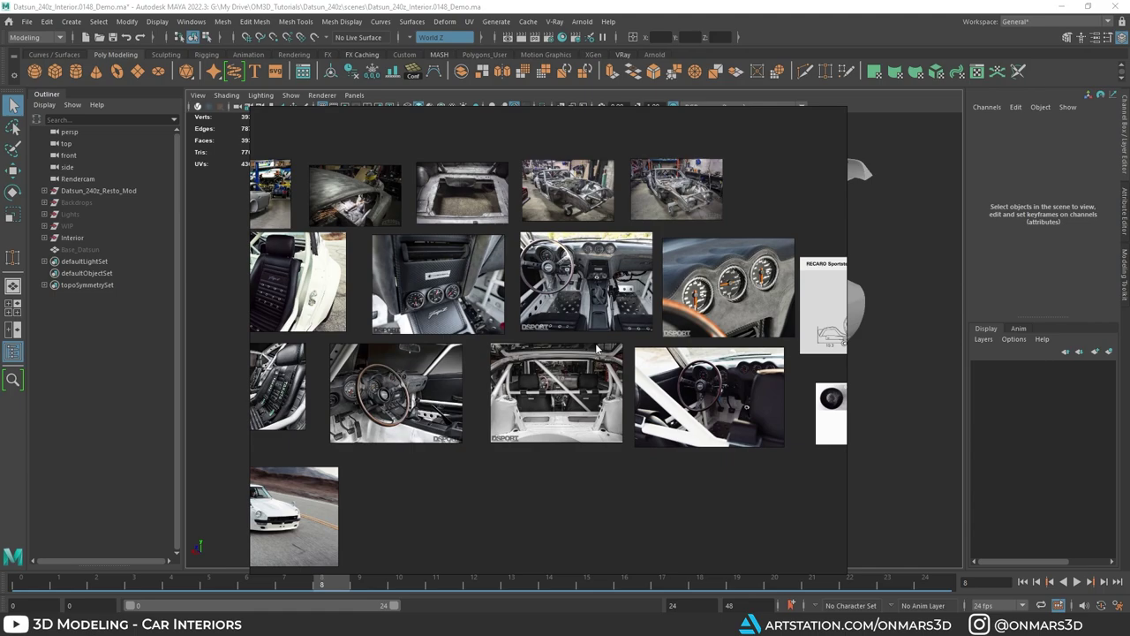
scroll(660, 267, "down", 6)
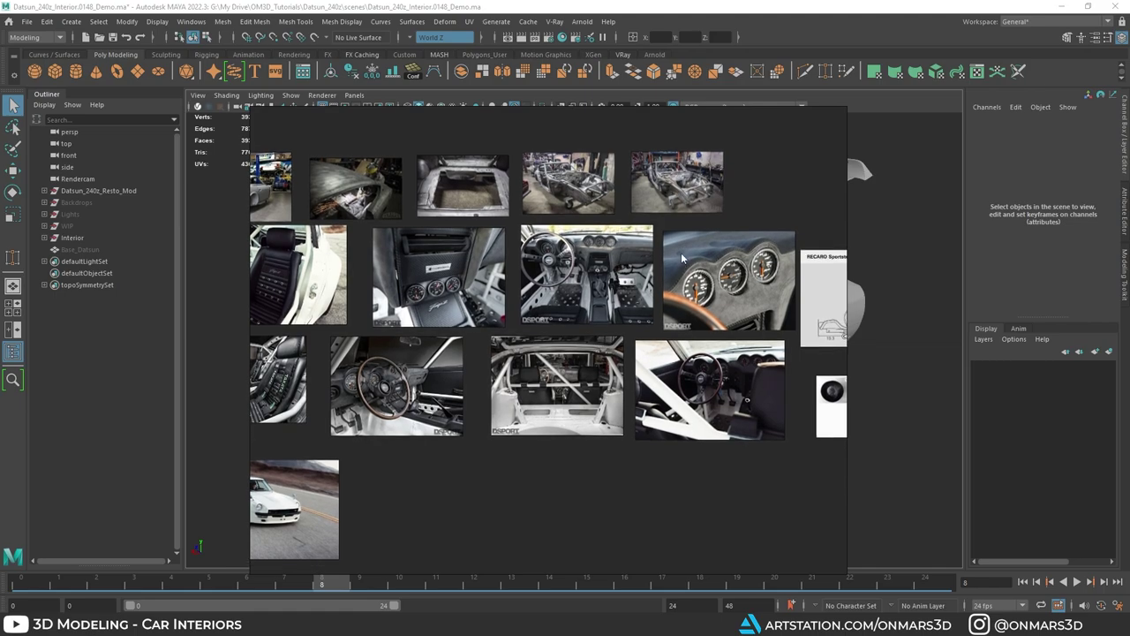
Step: Find the car assembly-line diagram on the reference board and study its twelve production stages up close
middle_click_drag(661, 266, 610, 397)
scroll(627, 254, "up", 4)
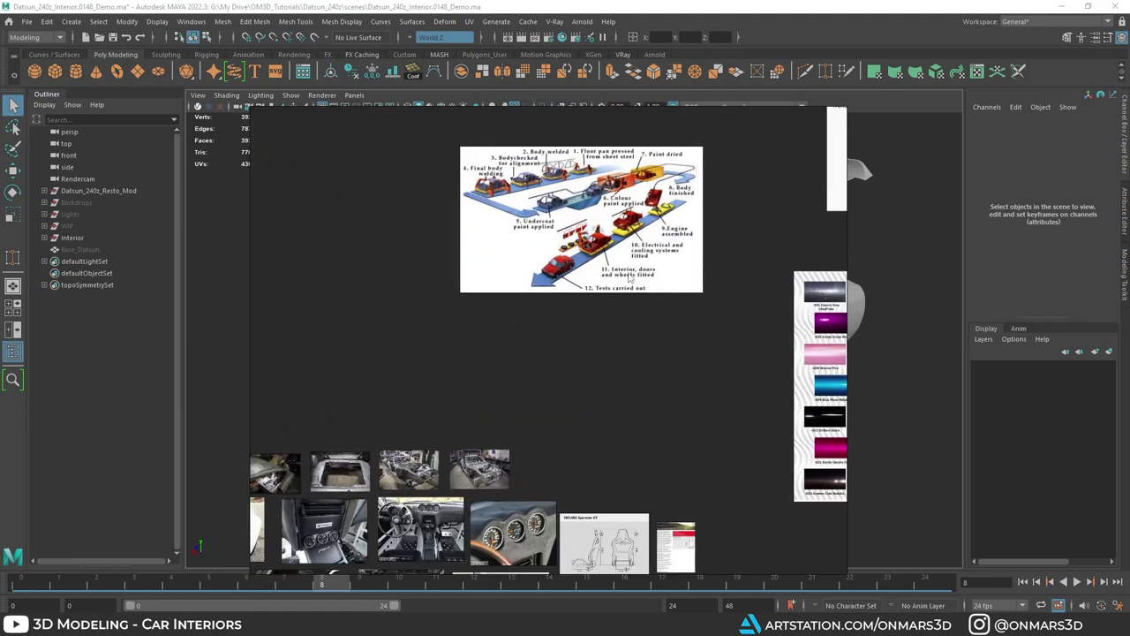
middle_click_drag(627, 254, 624, 335)
middle_click_drag(498, 227, 521, 239)
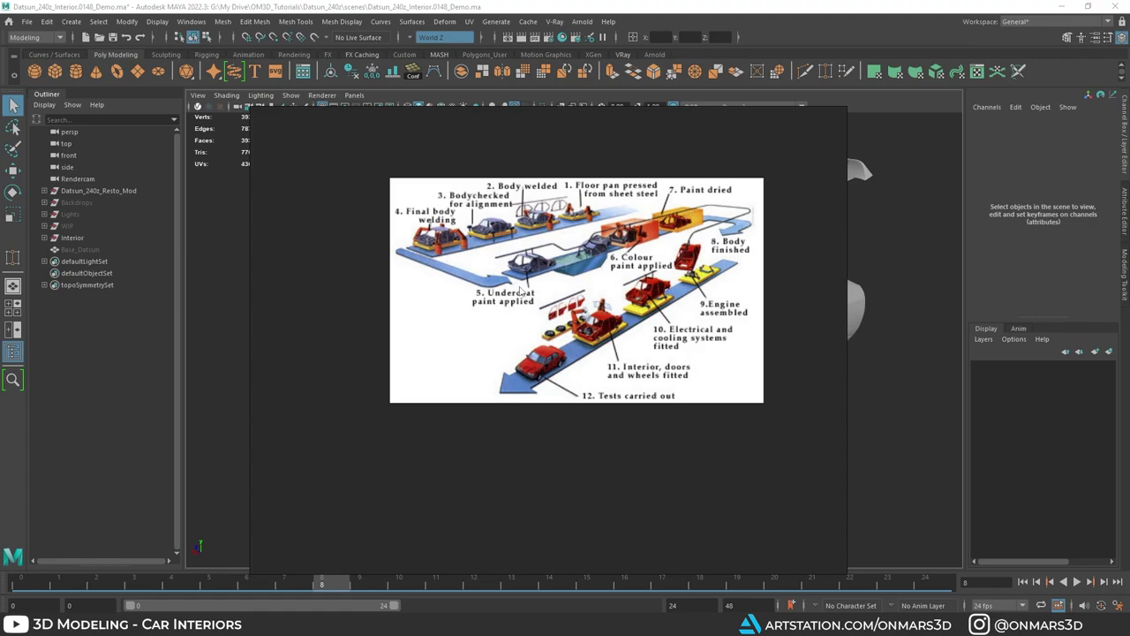
Step: Go back to the body-shell and interior photos and review the seats, steering wheel, dashboard and roll cage
middle_click_drag(432, 424, 580, 285)
scroll(580, 285, "down", 5)
middle_click_drag(516, 369, 599, 295)
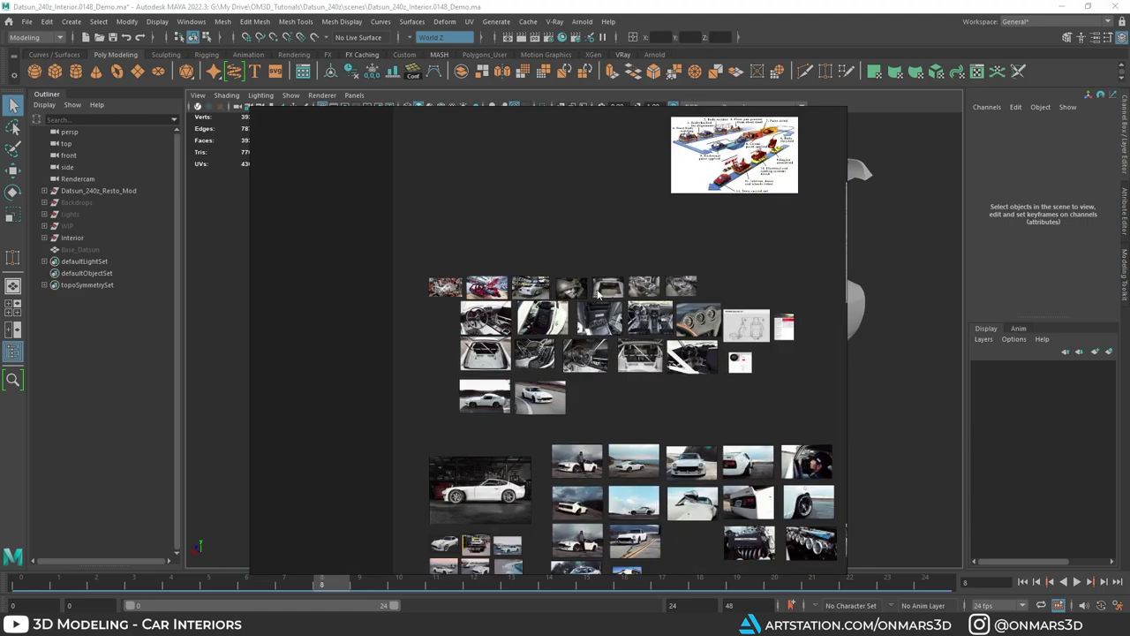
scroll(599, 293, "up", 6)
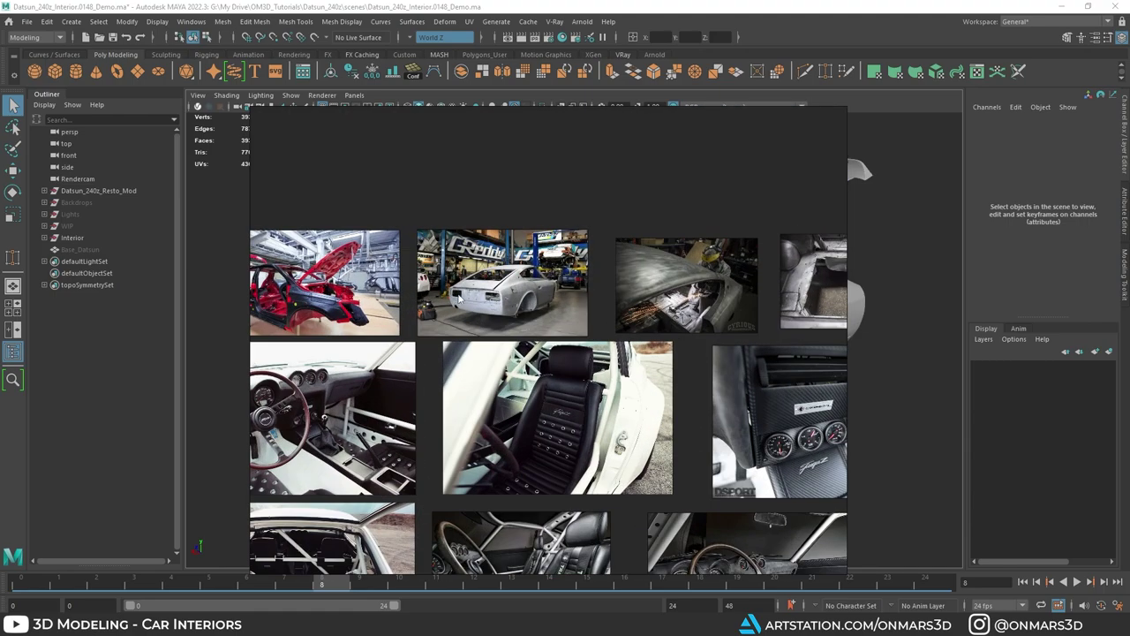
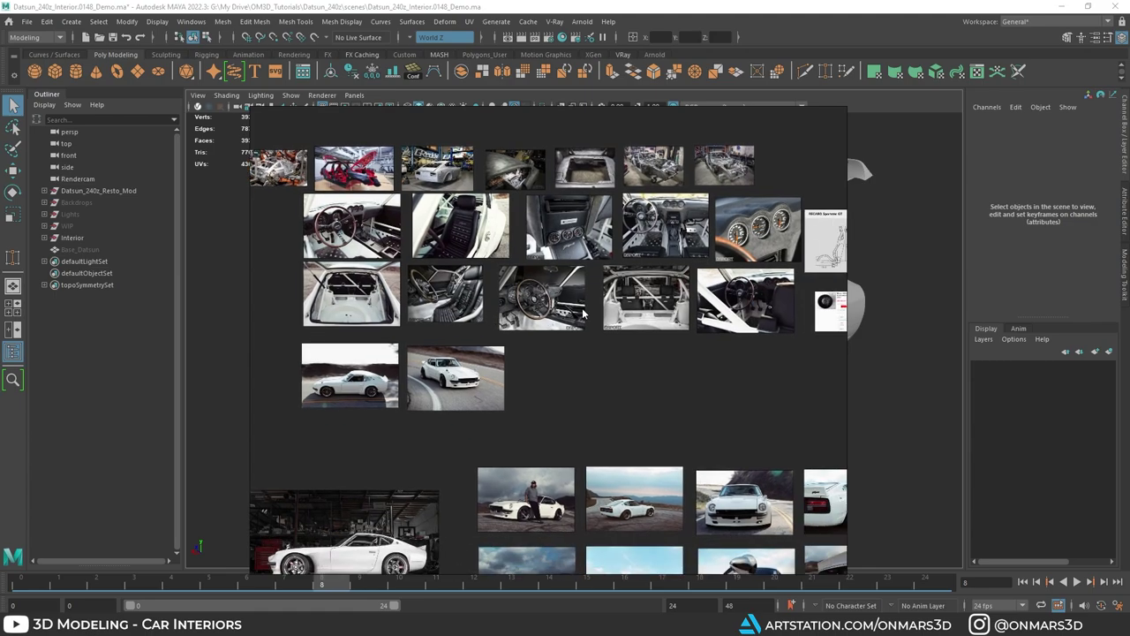
scroll(442, 261, "up", 5)
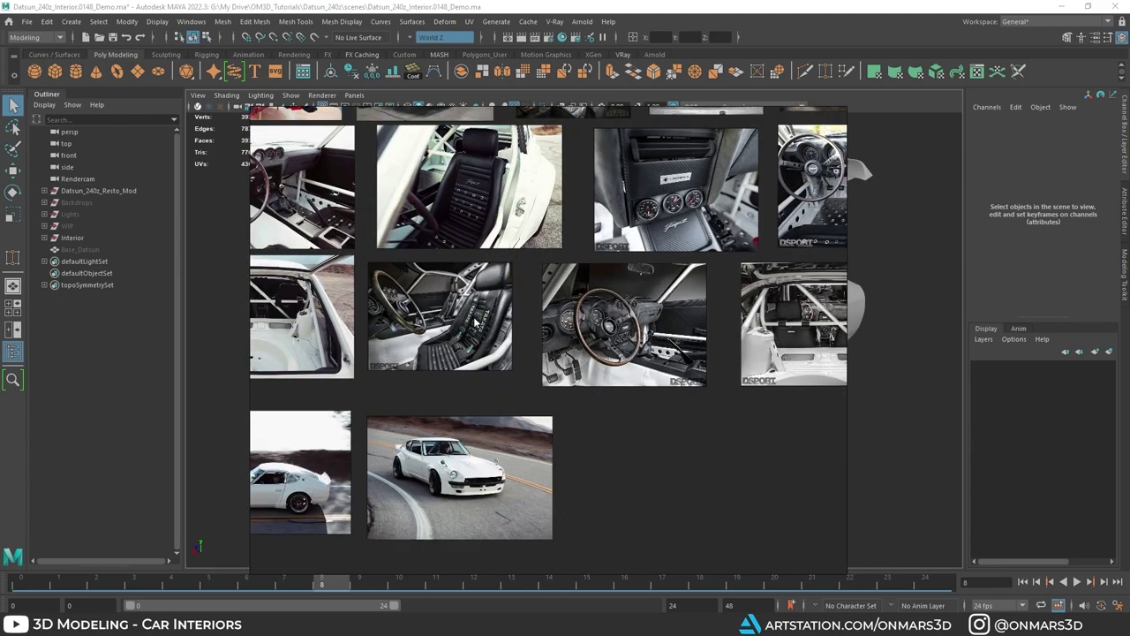
scroll(570, 377, "down", 4)
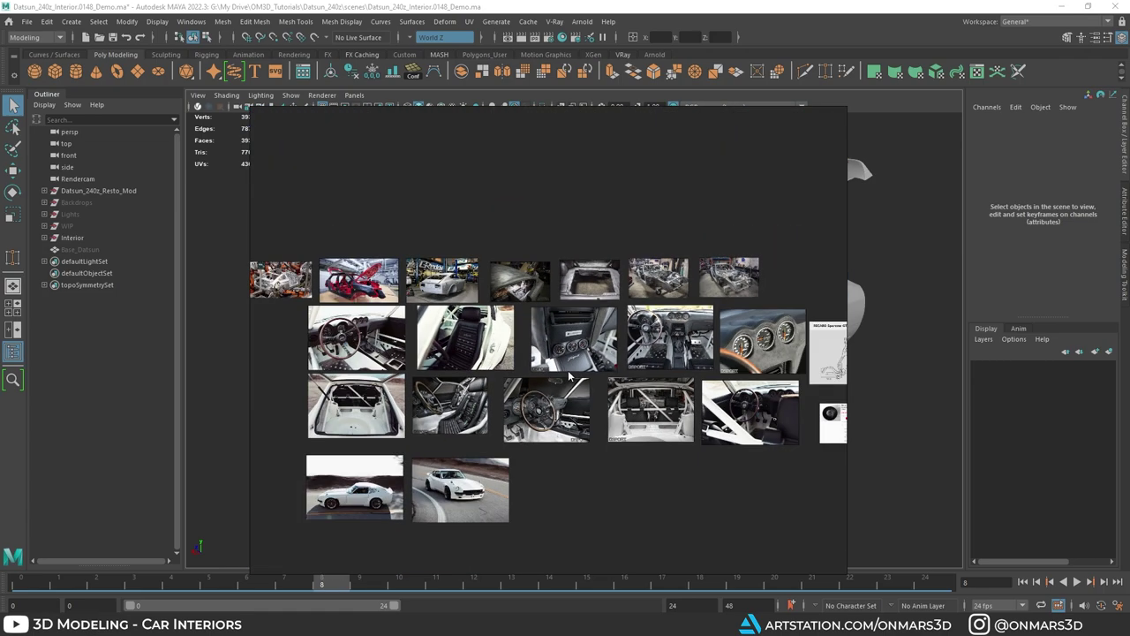
scroll(585, 378, "down", 4)
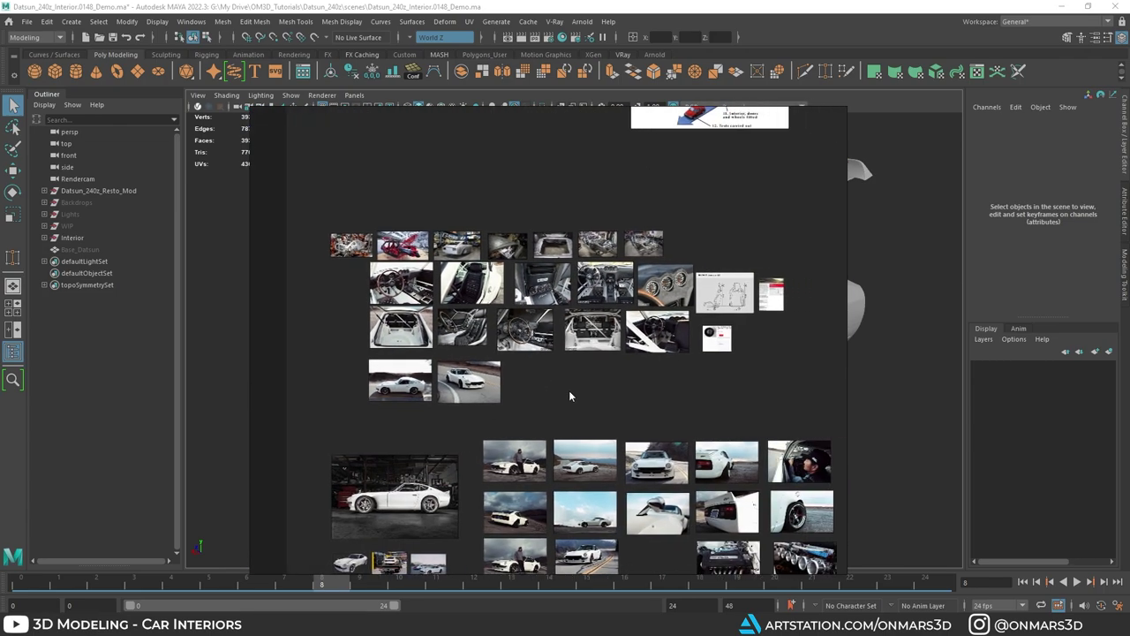
scroll(733, 373, "up", 5)
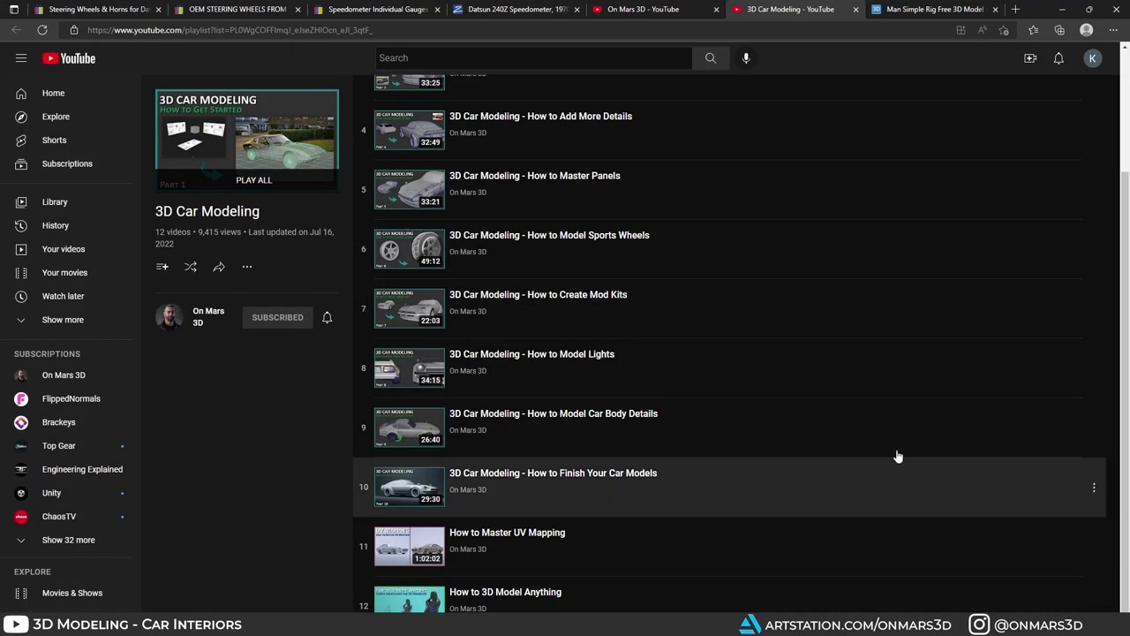
Step: Switch to the browser, browse eBay's Datsun 240Z steering wheel listings, and preview the photos of the refinished 1971-1973 OEM wheel
left_click(92, 9)
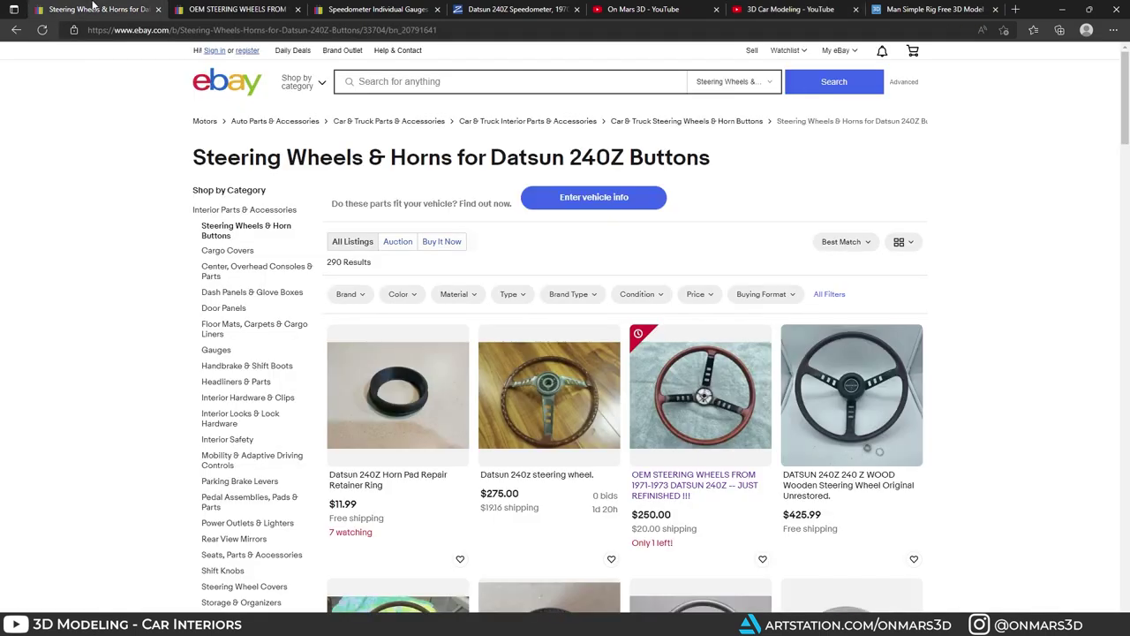
scroll(654, 287, "down", 1)
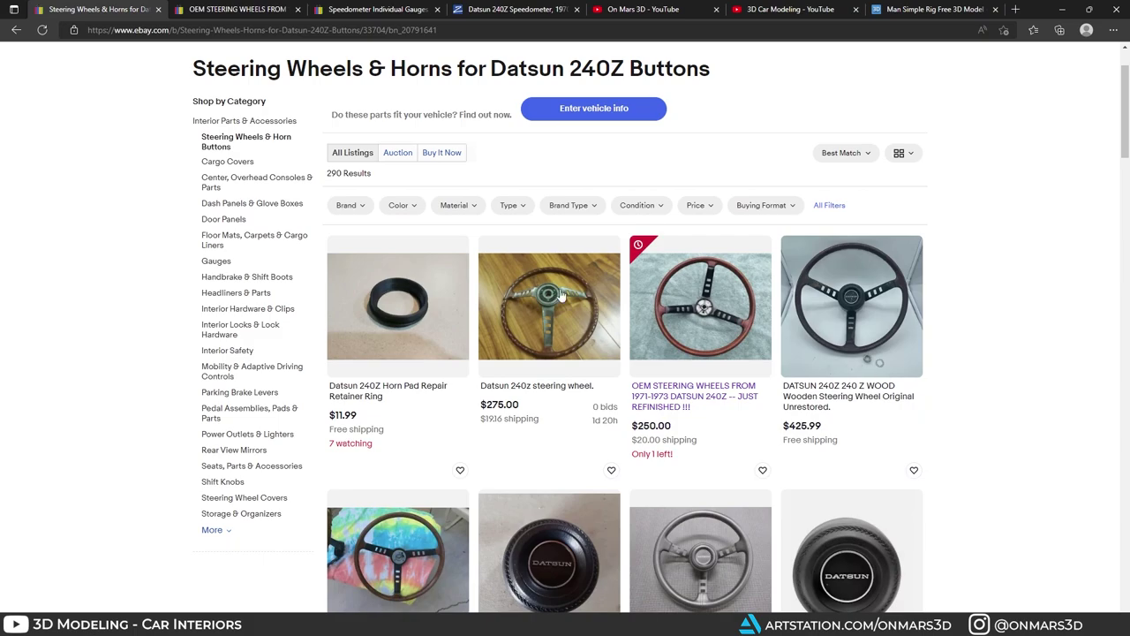
scroll(811, 381, "down", 2)
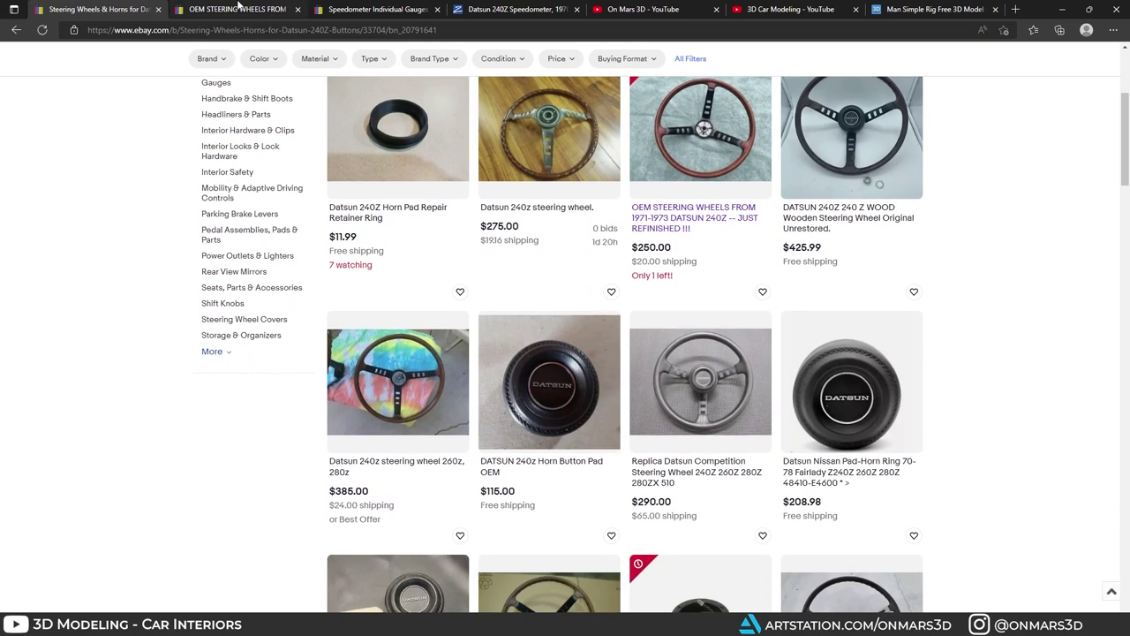
left_click(274, 9)
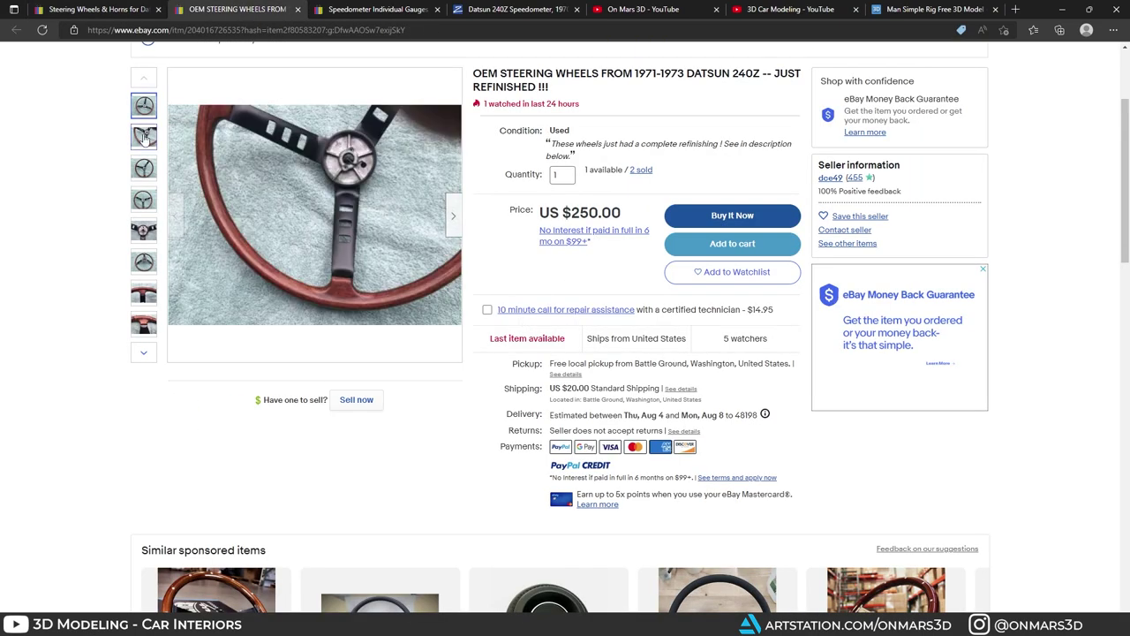
mouse_move(144, 172)
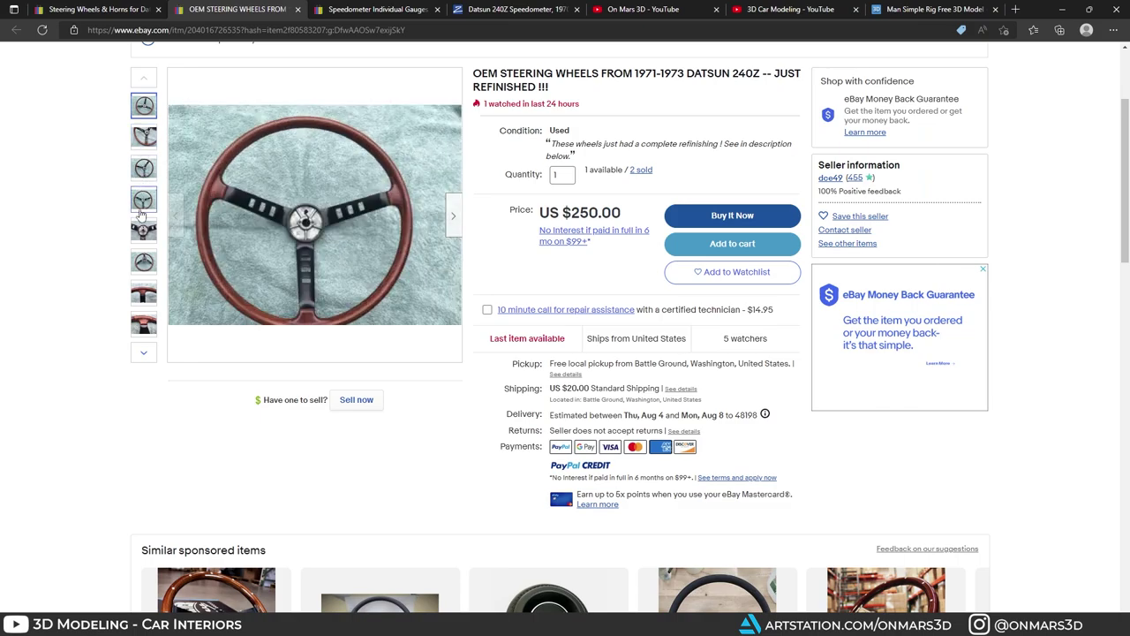
Step: Check the eBay speedometer gauge listings for the Datsun 240Z and revisit the OEM steering wheel listing
left_click(375, 8)
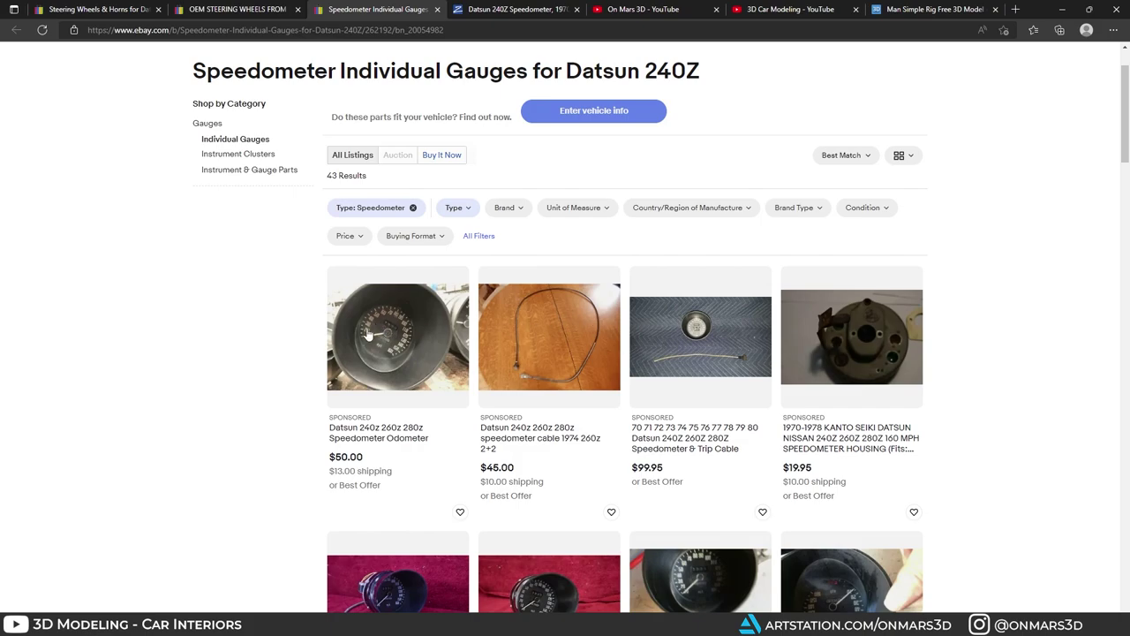
left_click(237, 8)
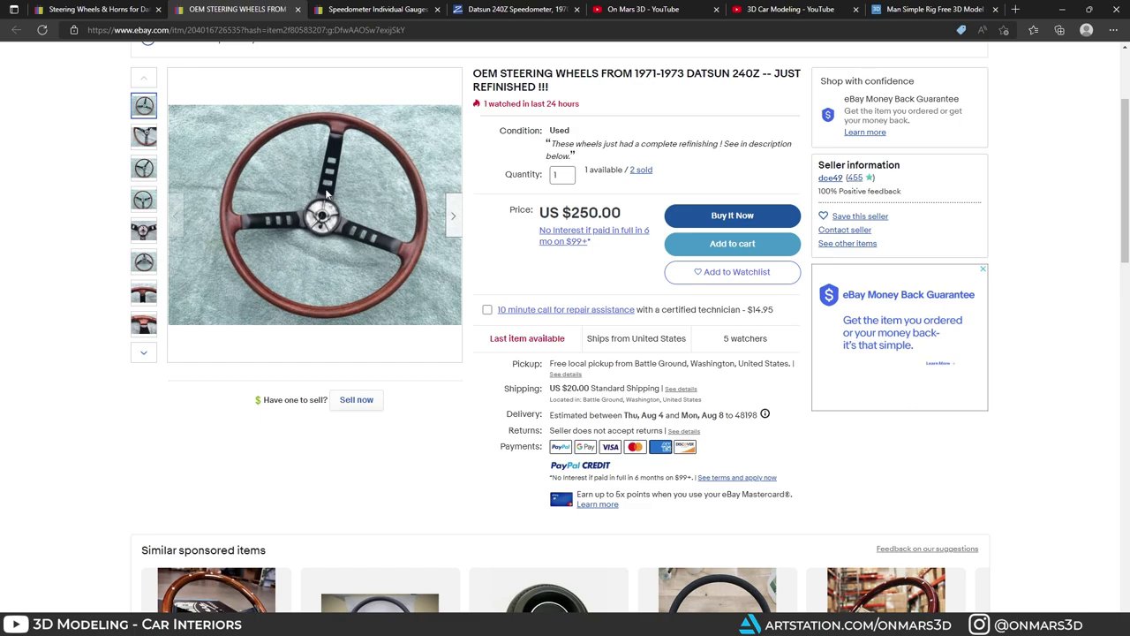
scroll(323, 290, "up", 3)
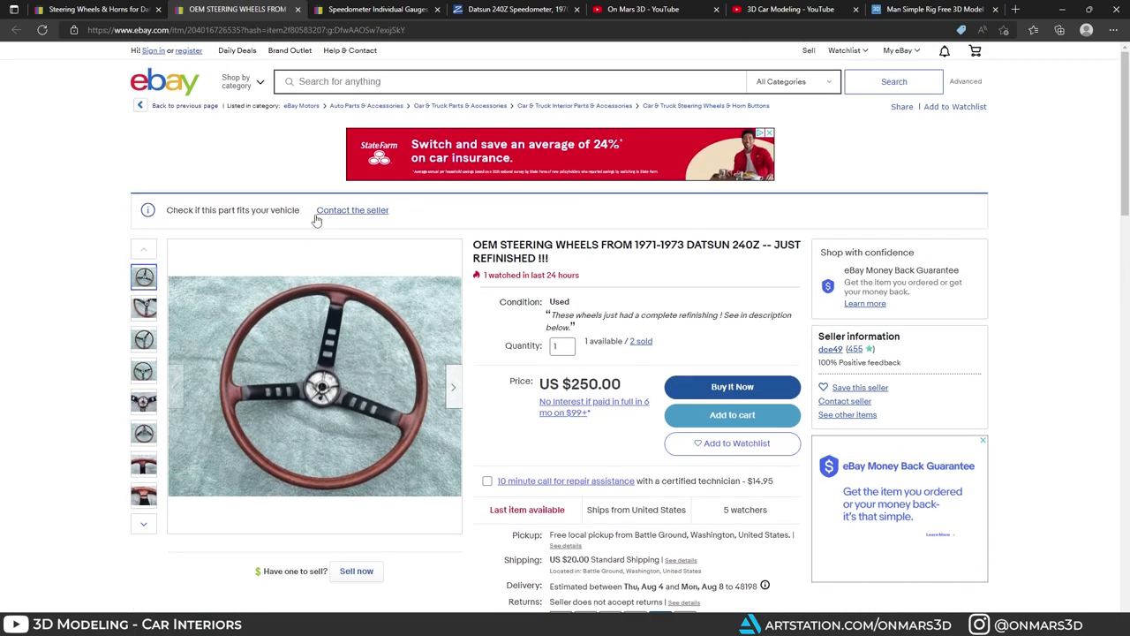
scroll(283, 325, "down", 1)
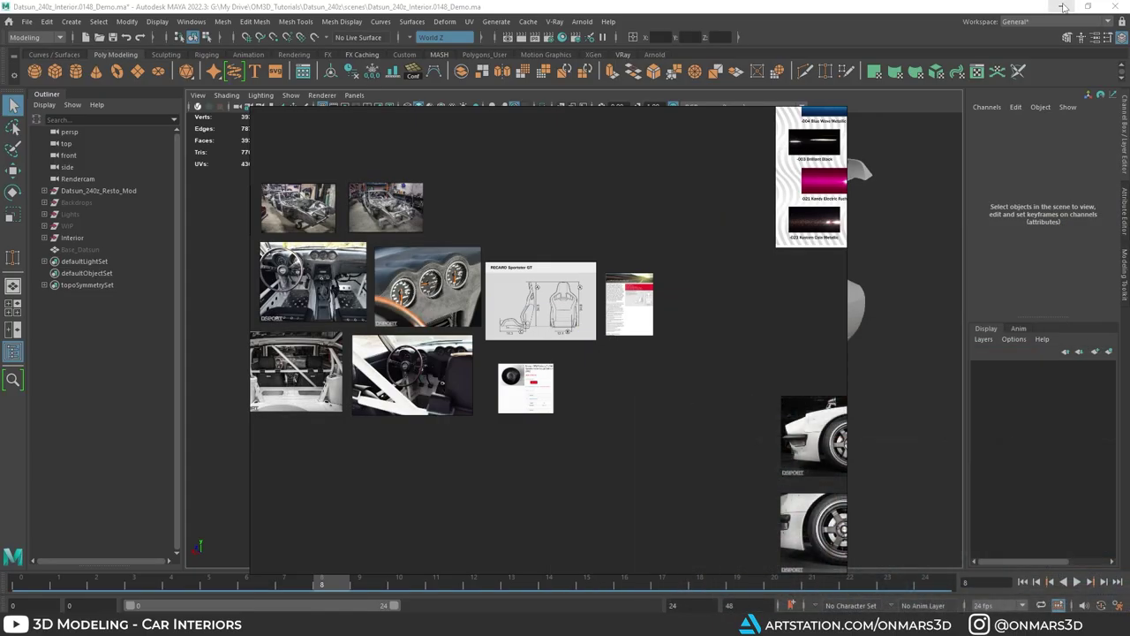
Step: Return to the reference board and survey the full interior group, including the Recaro seat drawing and product screenshots
left_click(1063, 9)
middle_click_drag(383, 309, 527, 303)
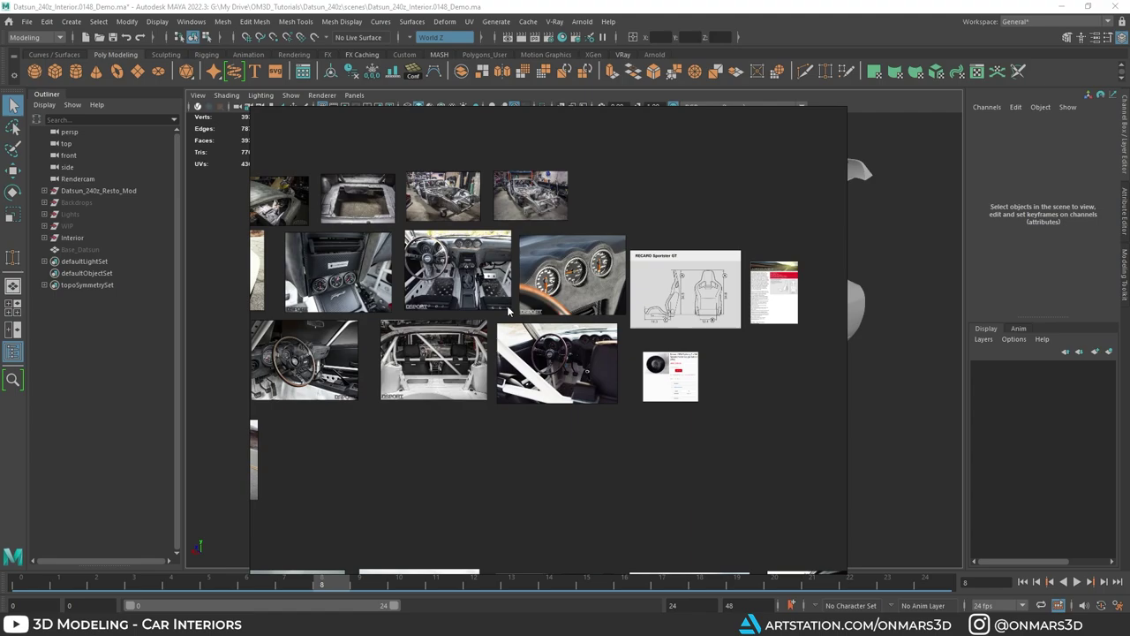
middle_click_drag(508, 311, 653, 351)
scroll(654, 351, "down", 3)
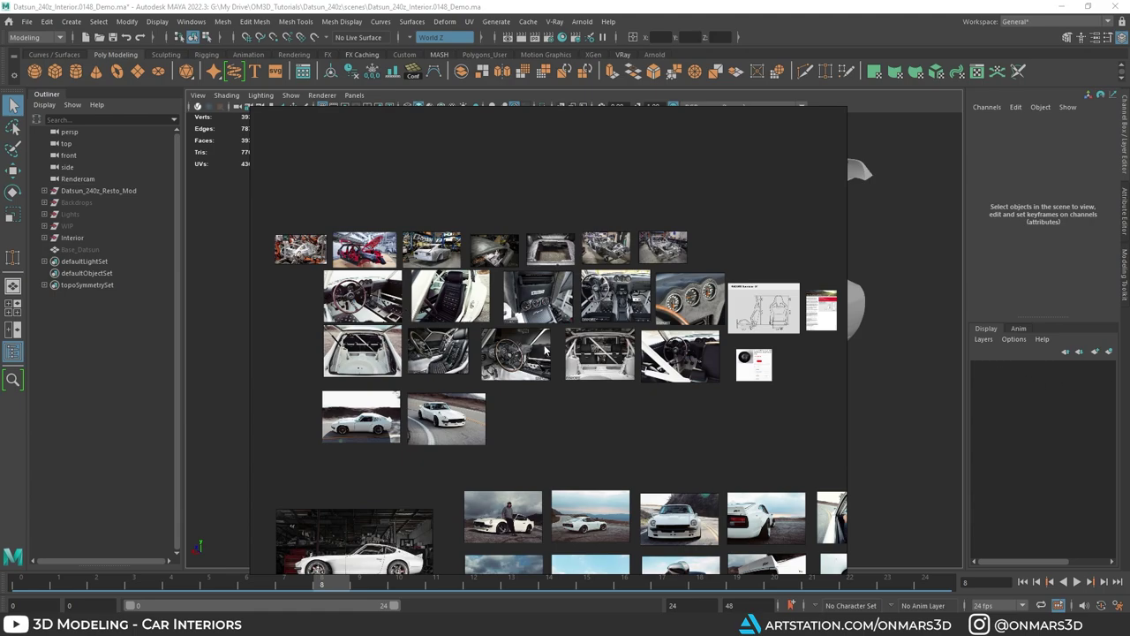
scroll(705, 457, "down", 2)
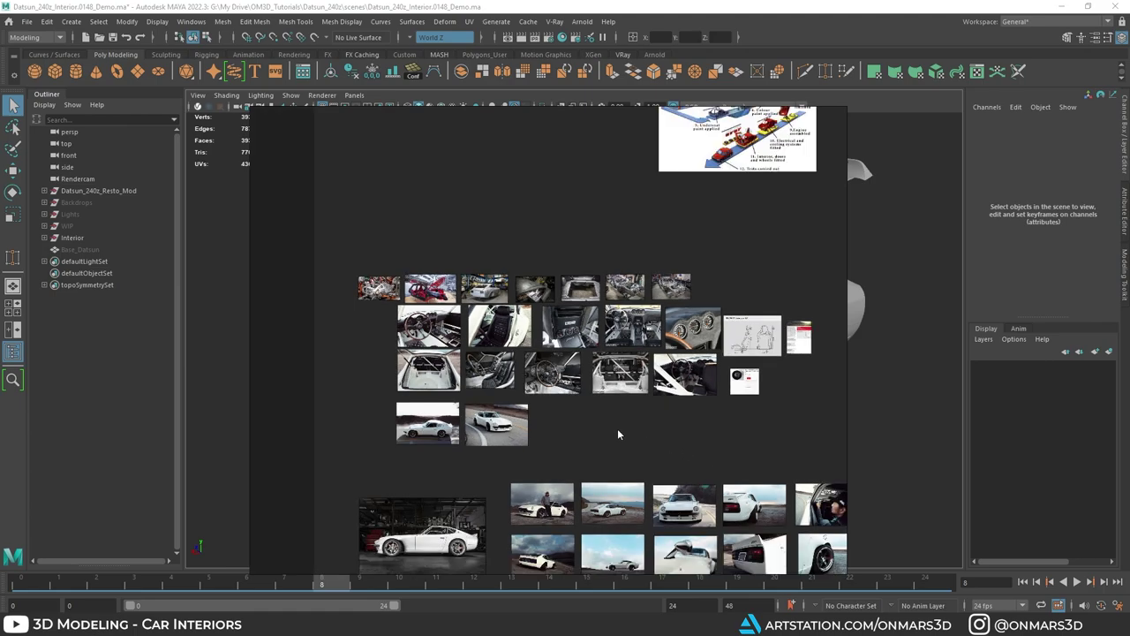
middle_click_drag(605, 424, 601, 425)
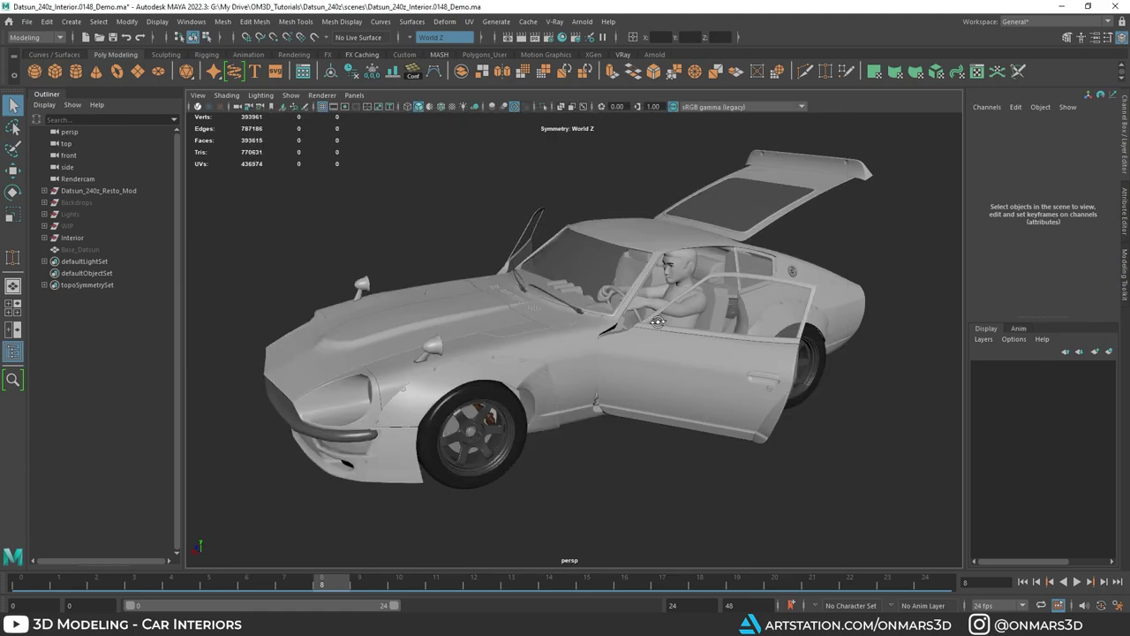
Step: Switch back to Maya, inspect the open car from the driver's and passenger sides, and rewind the animation to frame 0
left_click_drag(724, 328, 393, 358, "alt")
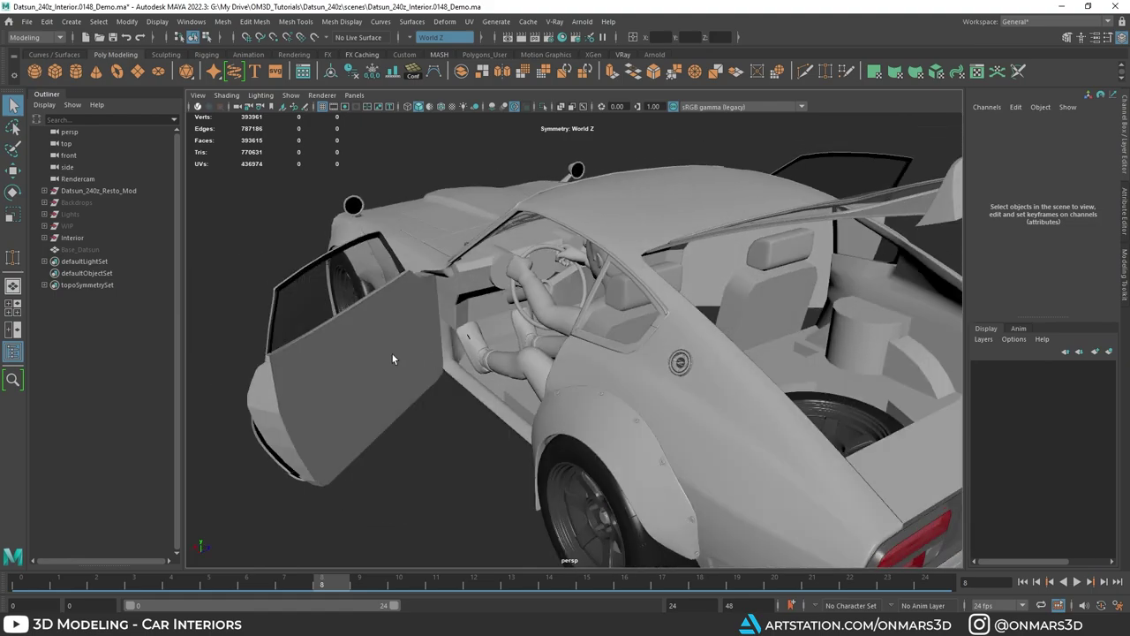
left_click_drag(474, 326, 507, 320, "alt")
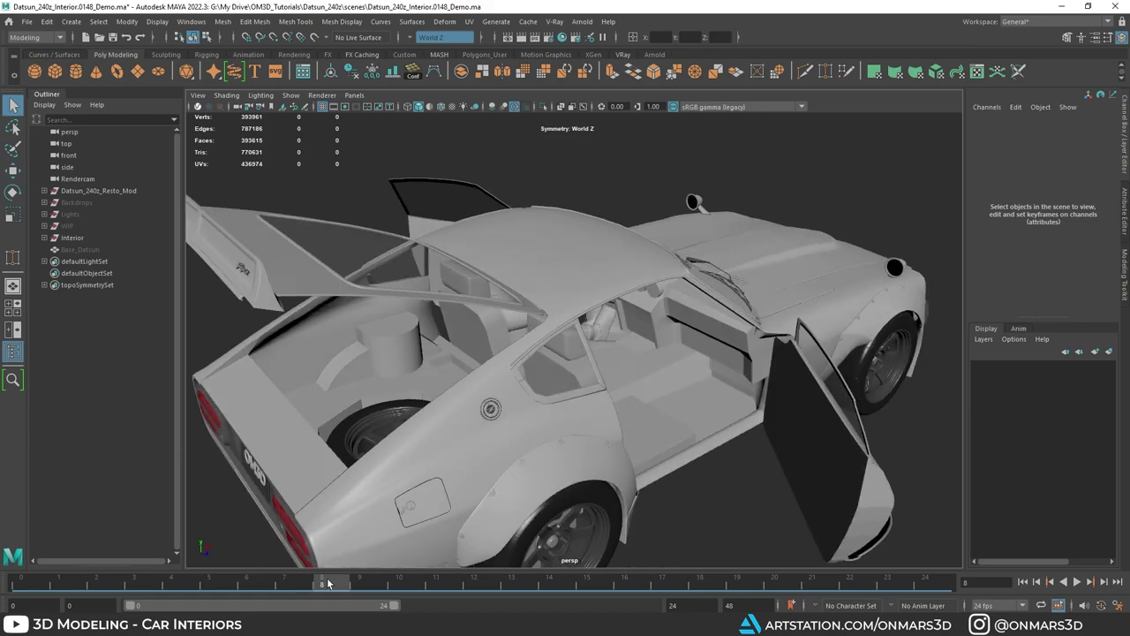
left_click_drag(327, 583, 7, 584)
left_click_drag(388, 408, 583, 415, "alt")
Step: Switch the workspace layout to Modeling - Standard and bring the car into a front three-quarter view
left_click(1043, 22)
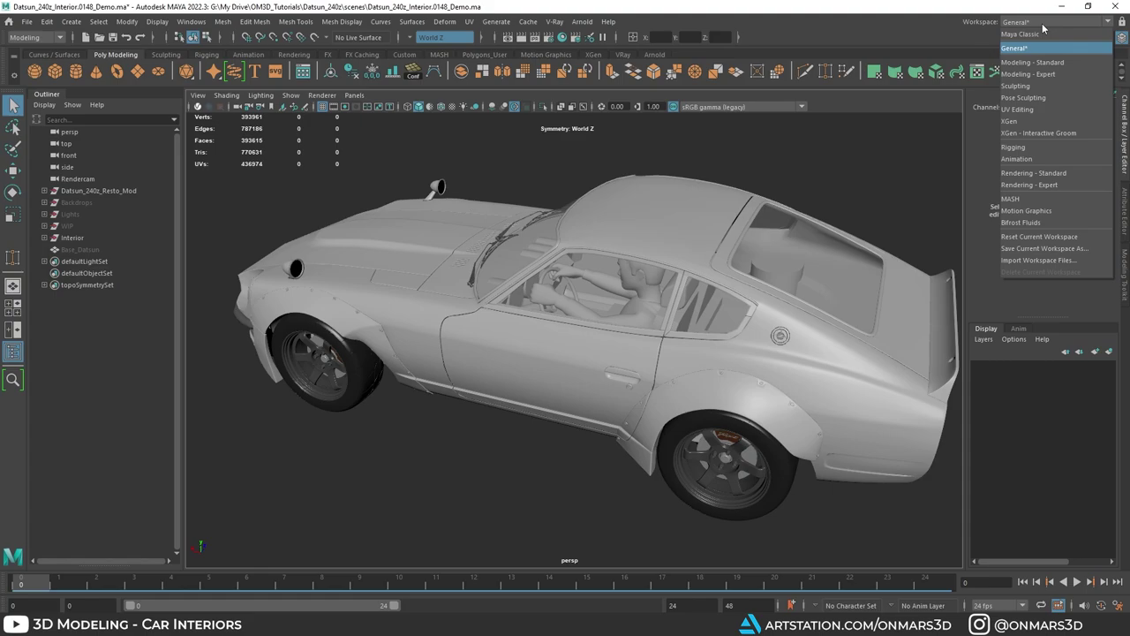
left_click(1016, 62)
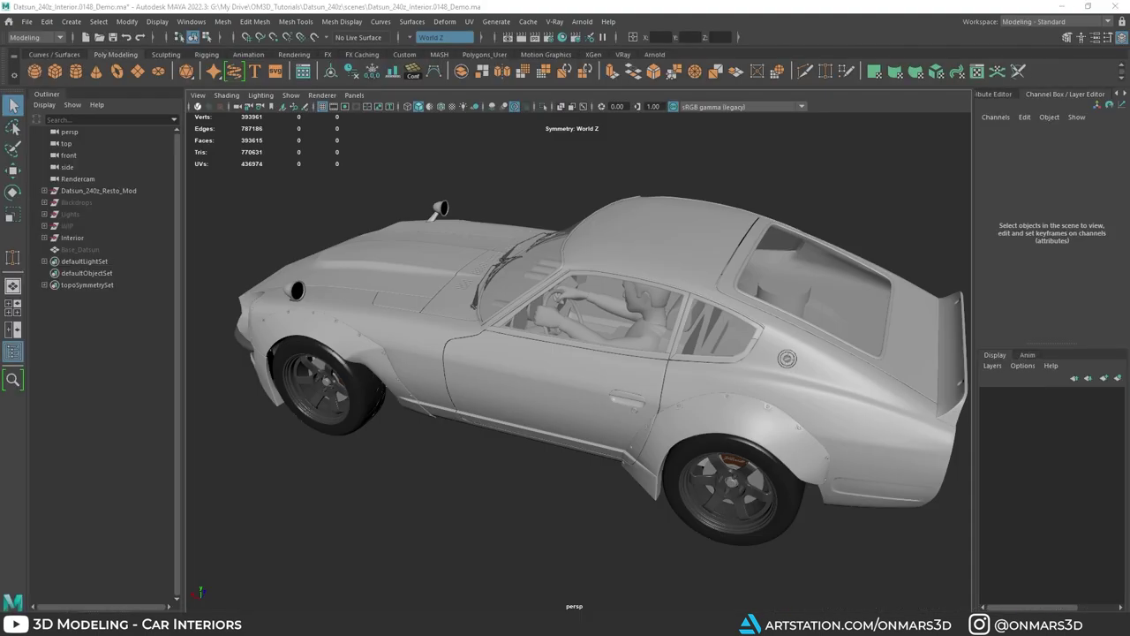
left_click_drag(895, 405, 755, 415, "alt")
middle_click_drag(653, 374, 670, 376, "alt")
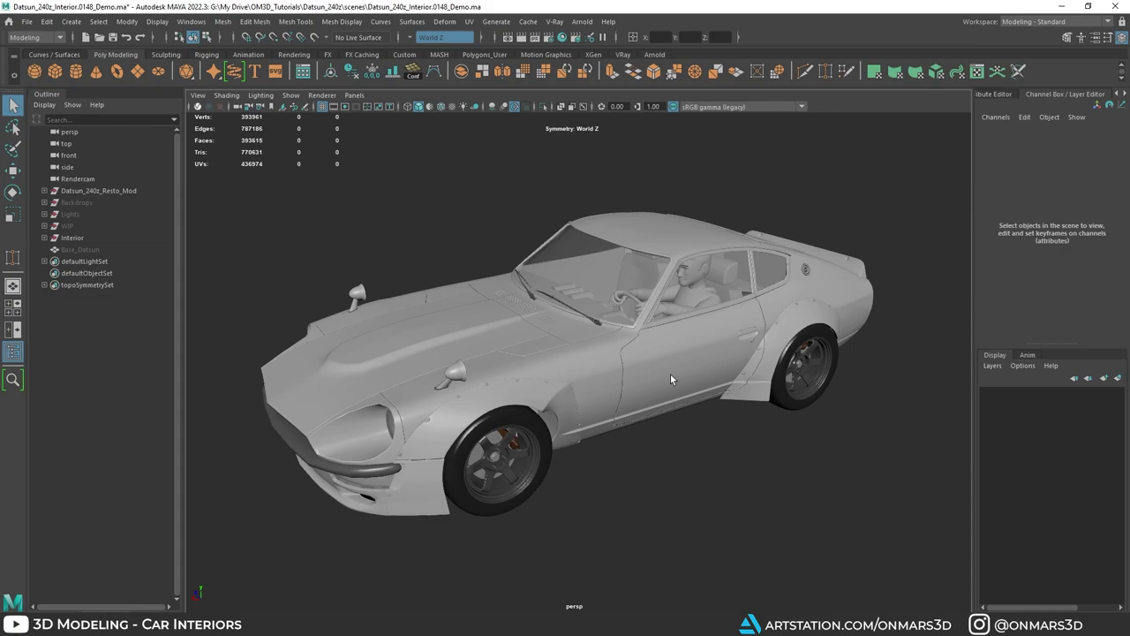
key("alt")
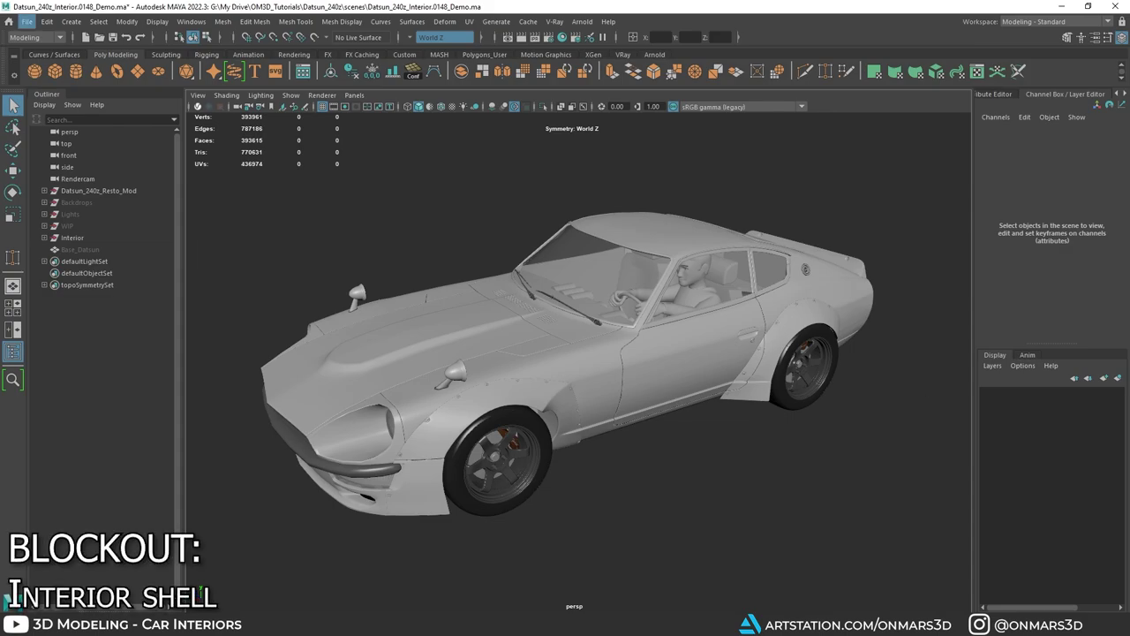
Step: Show the wireframe on the shaded car and select the driver's-side door panel
left_click_drag(761, 447, 746, 442, "alt")
key("alt+5")
mouse_move(757, 397)
left_mouse_down("alt")
mouse_move(677, 396)
mouse_move(653, 375)
left_mouse_up("alt")
scroll(649, 362, "up", 5)
left_click(623, 335)
scroll(621, 332, "up", 2)
left_click_drag(621, 332, 515, 305, "alt")
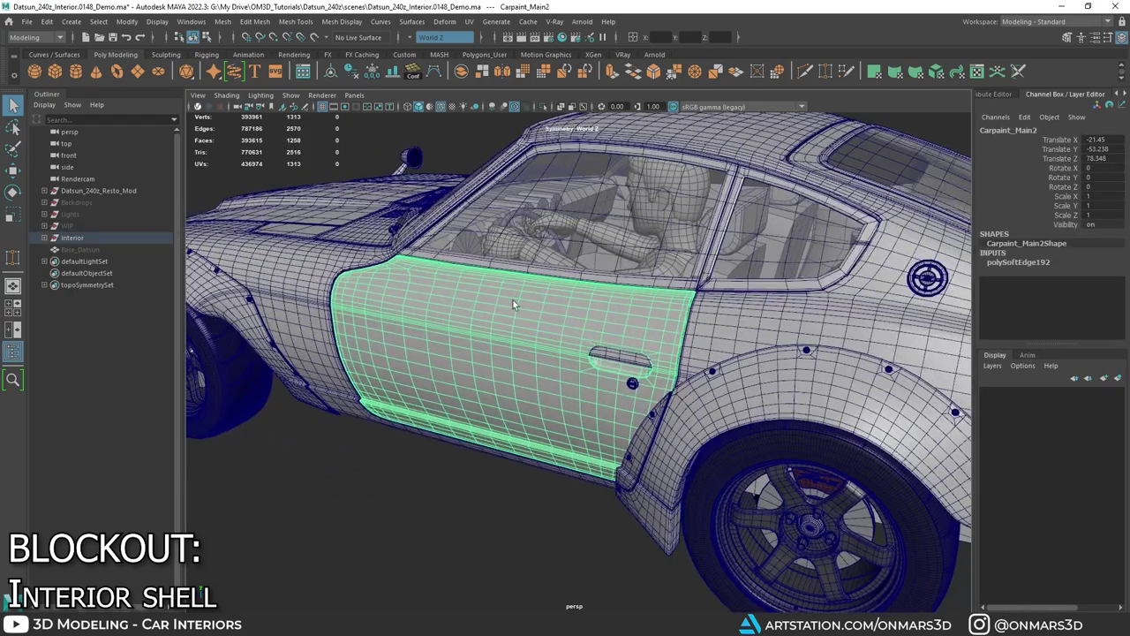
Step: Add the main body shell to the selection and examine the mesh density around the door handle, panel gaps and rear quarter
left_click_drag(590, 349, 590, 395, "alt")
scroll(771, 345, "down", 3)
left_click_drag(771, 345, 653, 344, "alt")
left_click(593, 238, "shift")
left_click_drag(429, 242, 514, 208, "alt")
scroll(570, 336, "up", 7)
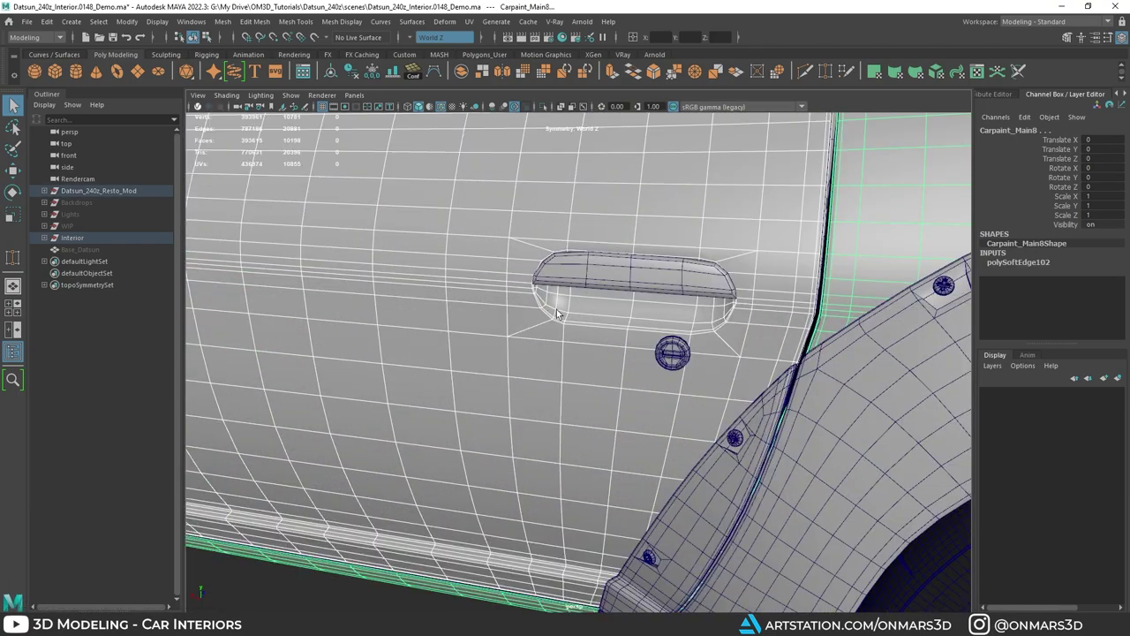
scroll(651, 257, "down", 5)
left_click_drag(590, 301, 618, 301, "alt")
left_click_drag(555, 334, 580, 339, "alt")
scroll(814, 330, "down", 5)
left_click_drag(813, 330, 845, 378, "alt")
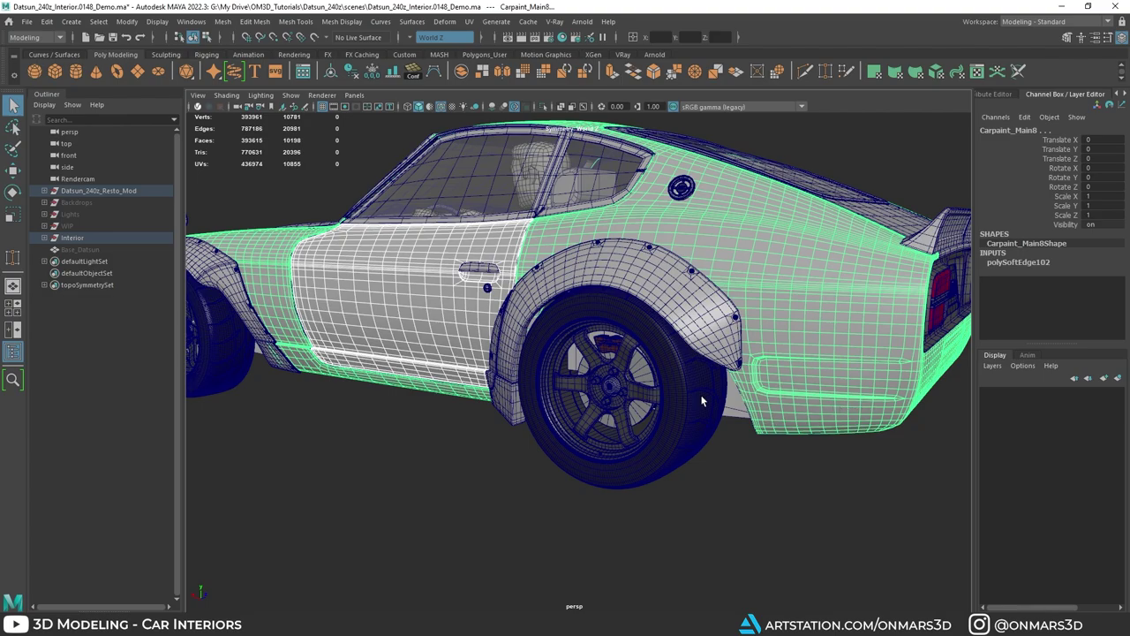
left_click_drag(702, 400, 667, 261, "alt")
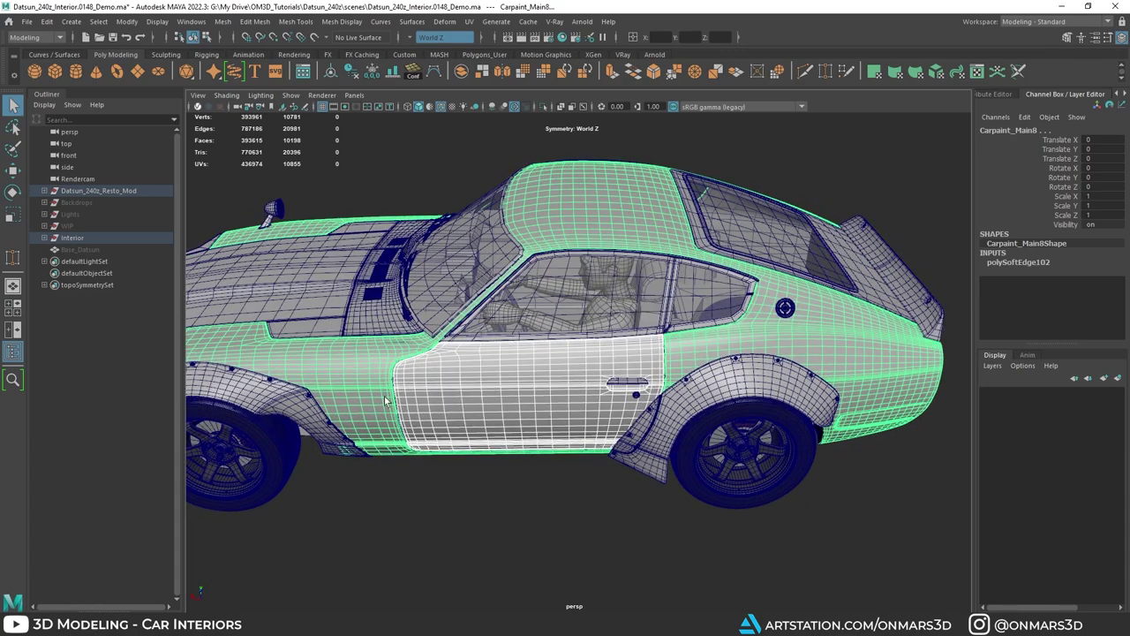
left_click_drag(496, 389, 462, 396, "alt")
Step: Unhide the Base_Datsun mesh and isolate it to examine the low-poly body and its open cabin
left_click(109, 250)
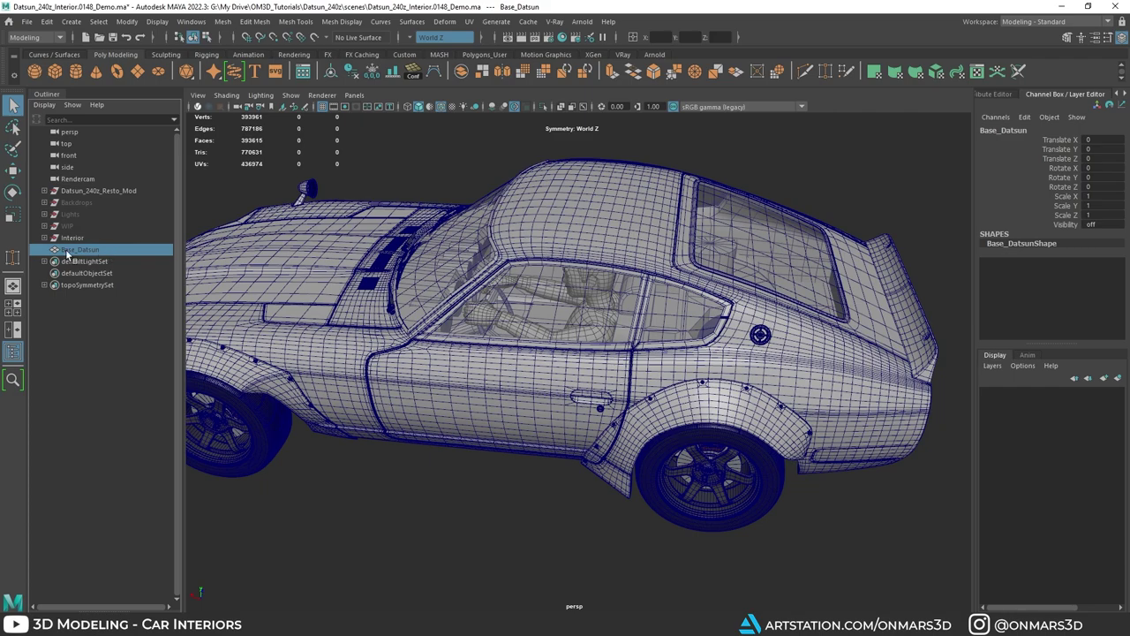
key("shift+h")
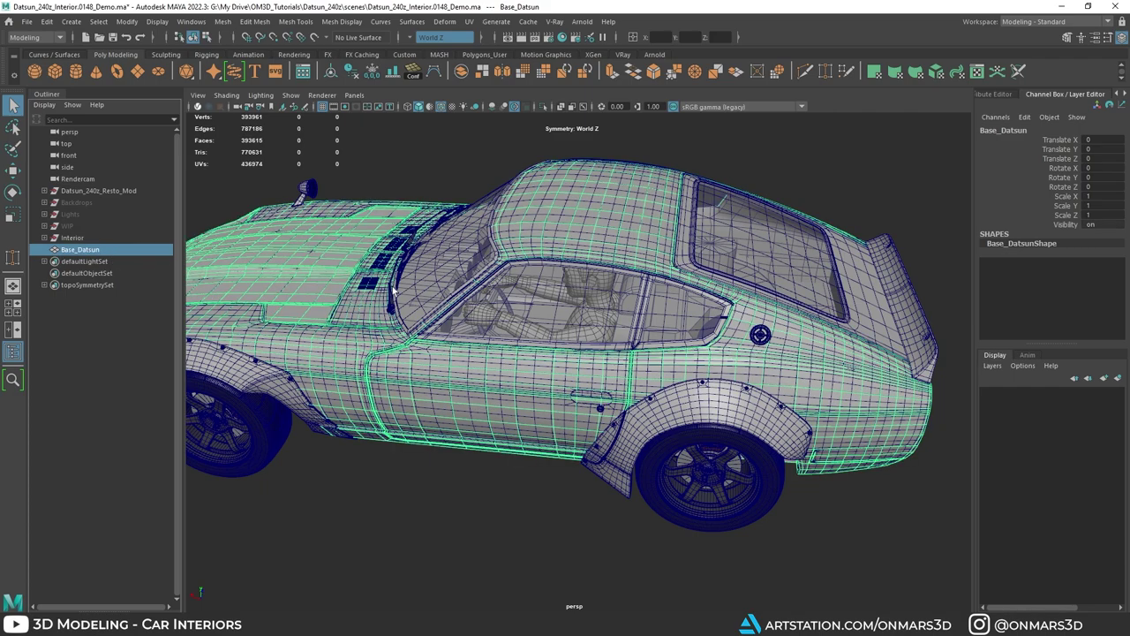
key("ctrl+1")
left_click_drag(578, 313, 578, 233, "alt")
left_click_drag(520, 252, 481, 280, "alt")
left_click_drag(597, 400, 526, 382, "alt")
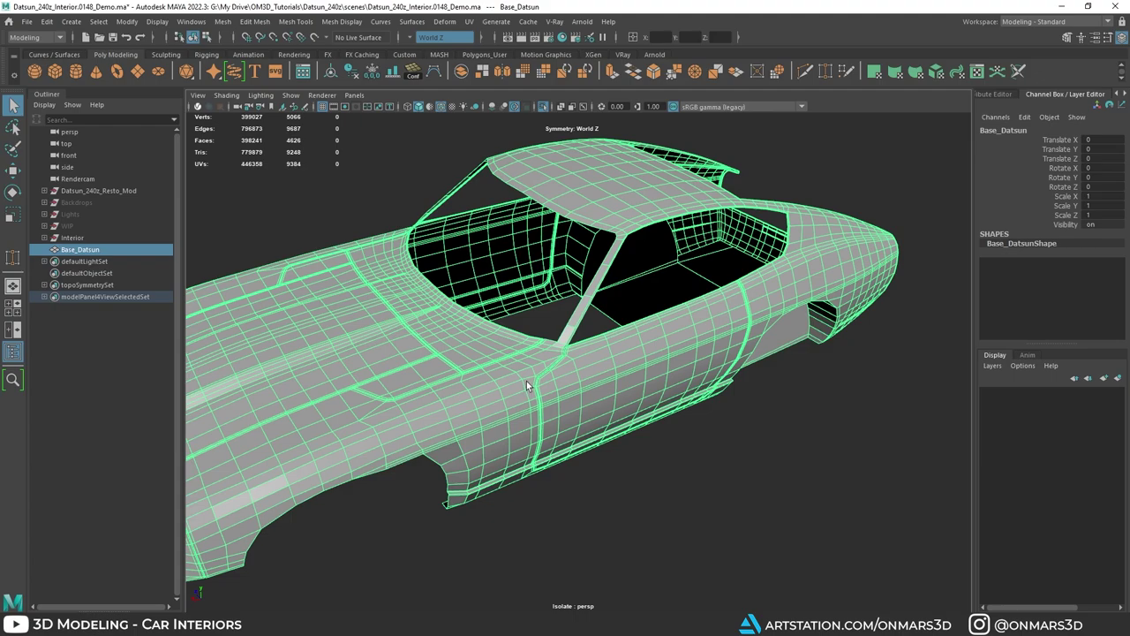
left_click_drag(529, 381, 652, 291, "alt")
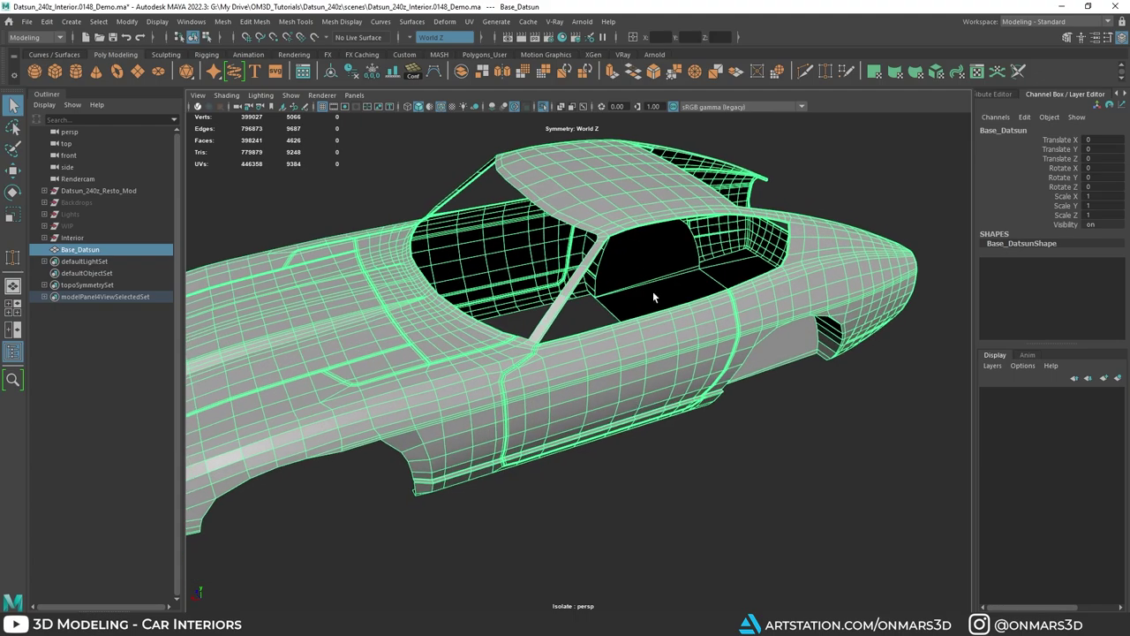
left_click_drag(688, 364, 612, 367, "alt")
Step: Show the full car again, lift Base_Datsun about 112.6 units above it for comparison, and undo the move
key("ctrl+1")
scroll(612, 368, "down", 4)
key("w")
left_click_drag(524, 323, 522, 211)
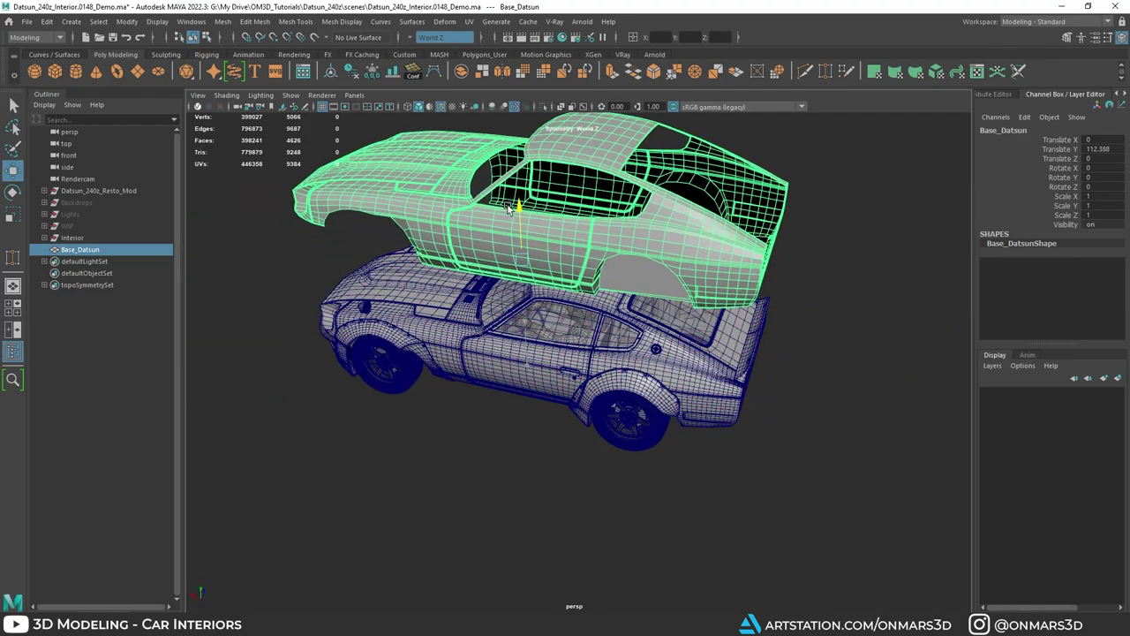
left_click_drag(468, 278, 592, 377, "alt")
scroll(578, 358, "up", 5)
key("ctrl+z")
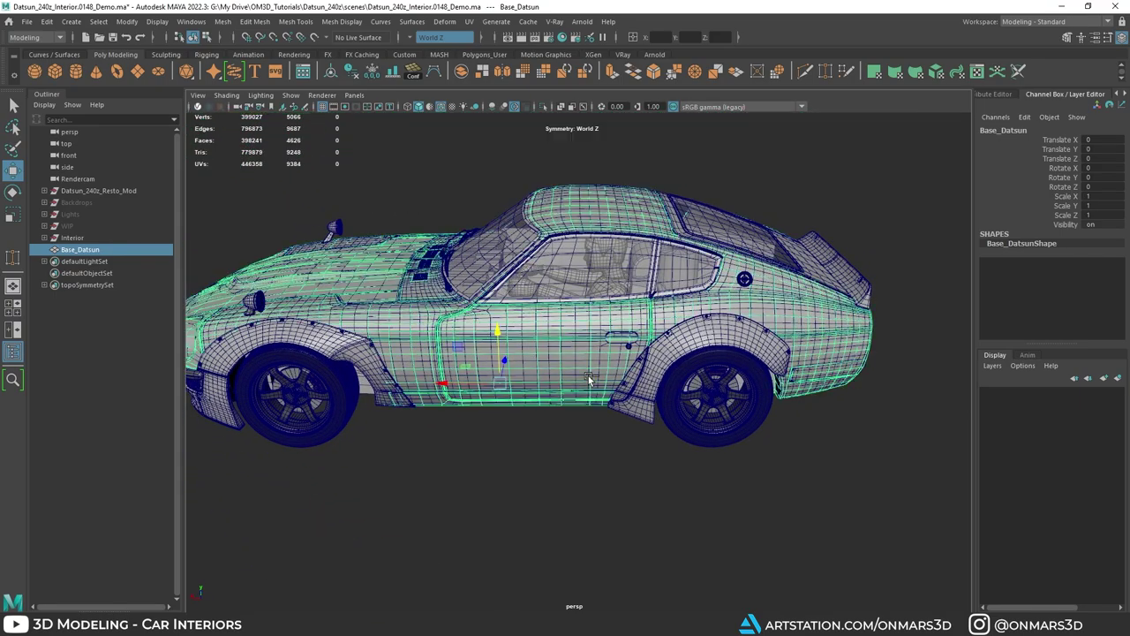
Step: Examine Base_Datsun in isolation from the rear, and compare it with the detailed car around the windows and roof
left_click_drag(696, 353, 416, 311, "alt")
scroll(620, 332, "up", 3)
key("ctrl+1")
left_click_drag(505, 306, 496, 291, "alt")
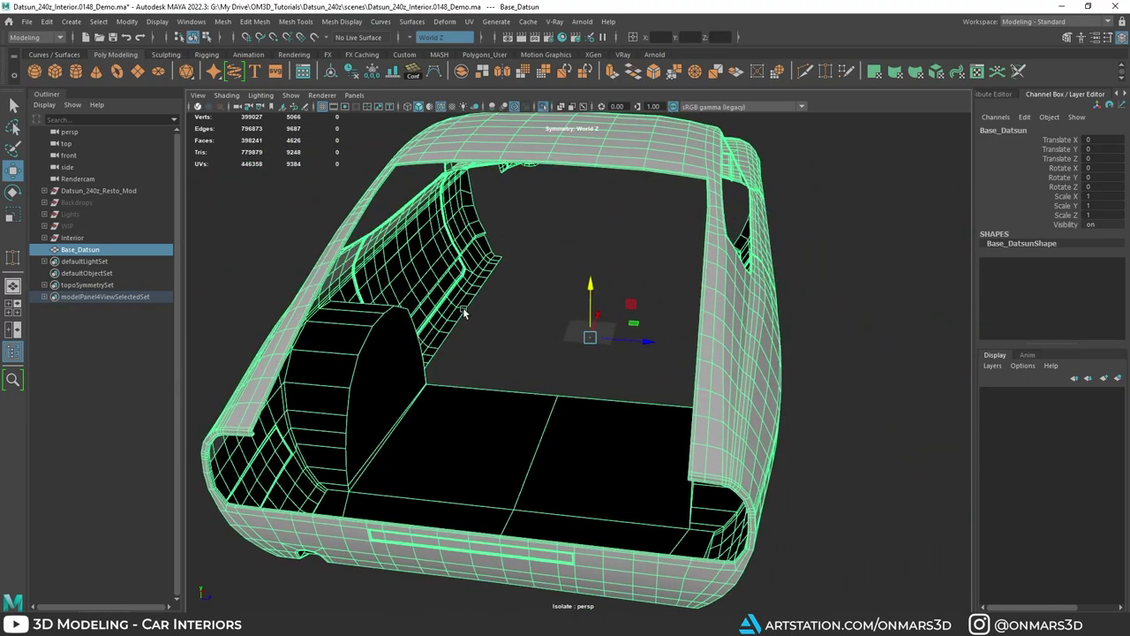
key("ctrl+1")
mouse_move(609, 337)
left_mouse_down("alt")
mouse_move(618, 327)
mouse_move(611, 349)
mouse_move(589, 345)
left_mouse_up("alt")
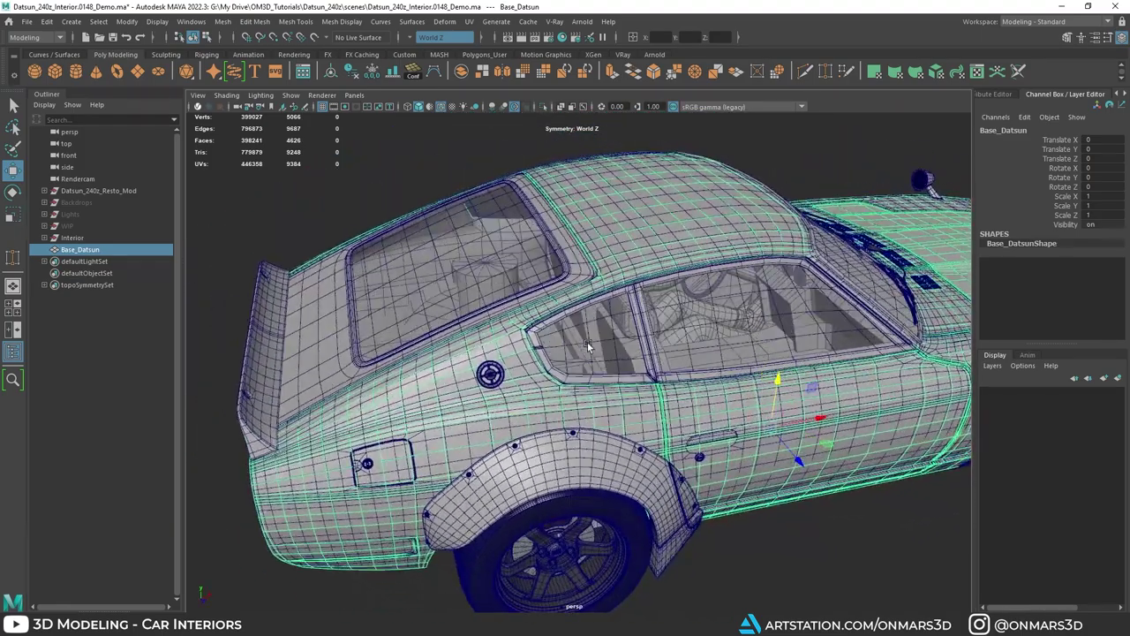
left_click_drag(588, 306, 449, 232, "alt")
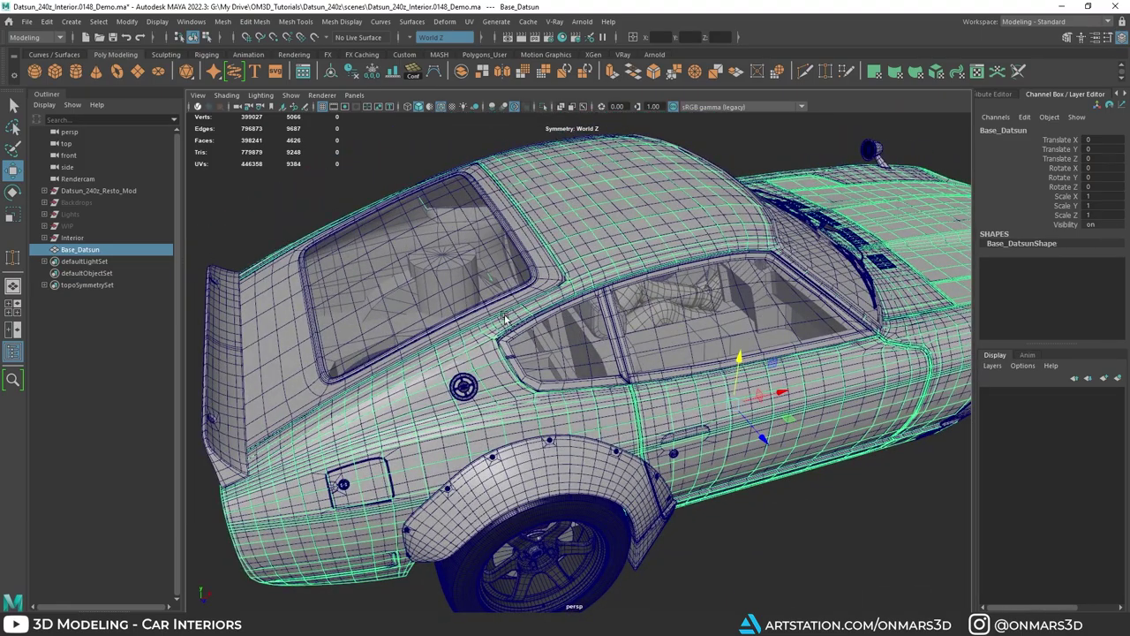
left_click_drag(526, 322, 664, 350, "alt")
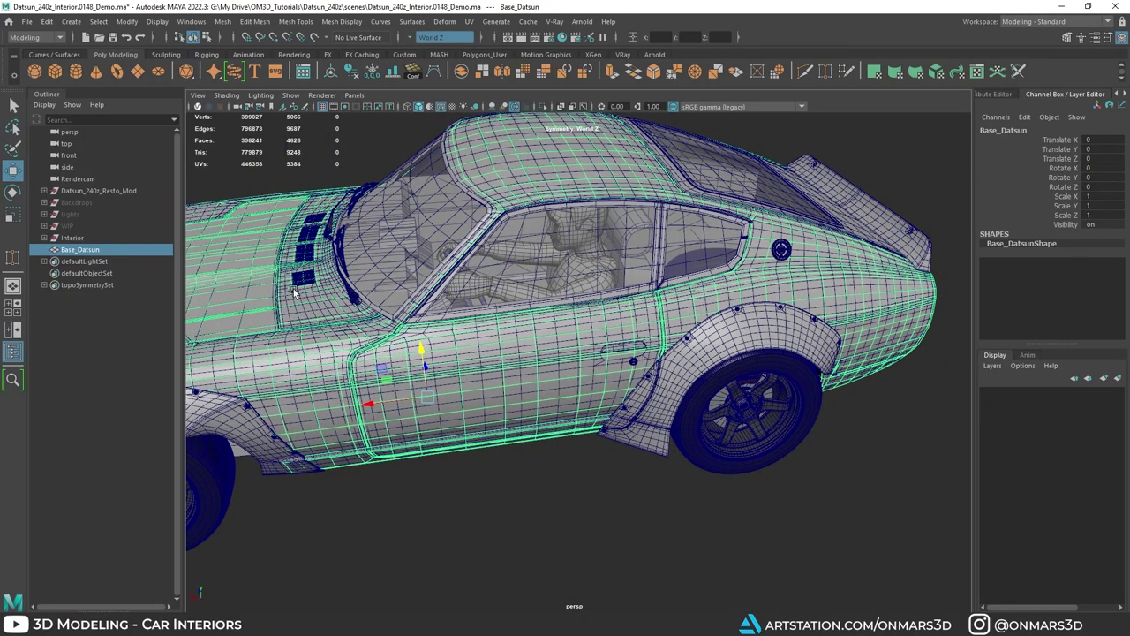
Step: Duplicate Base_Datsun, hide the original, and select the copy
left_click_drag(336, 335, 371, 341, "alt")
key("ctrl+d")
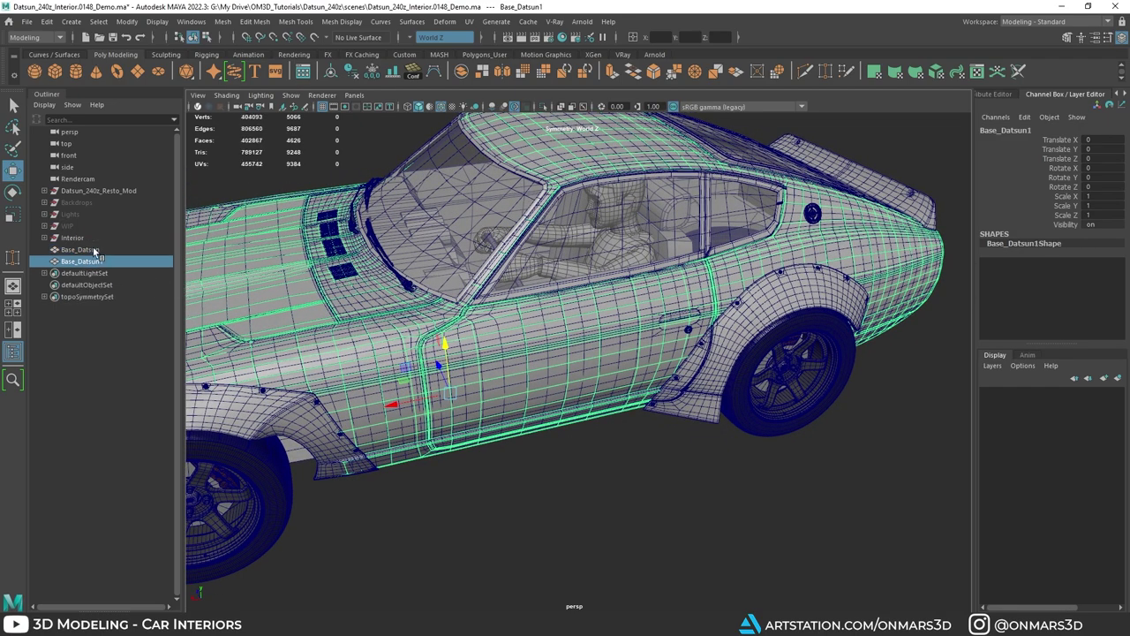
left_click(94, 250)
key("ctrl+h")
key("ctrl+h")
left_click(81, 261)
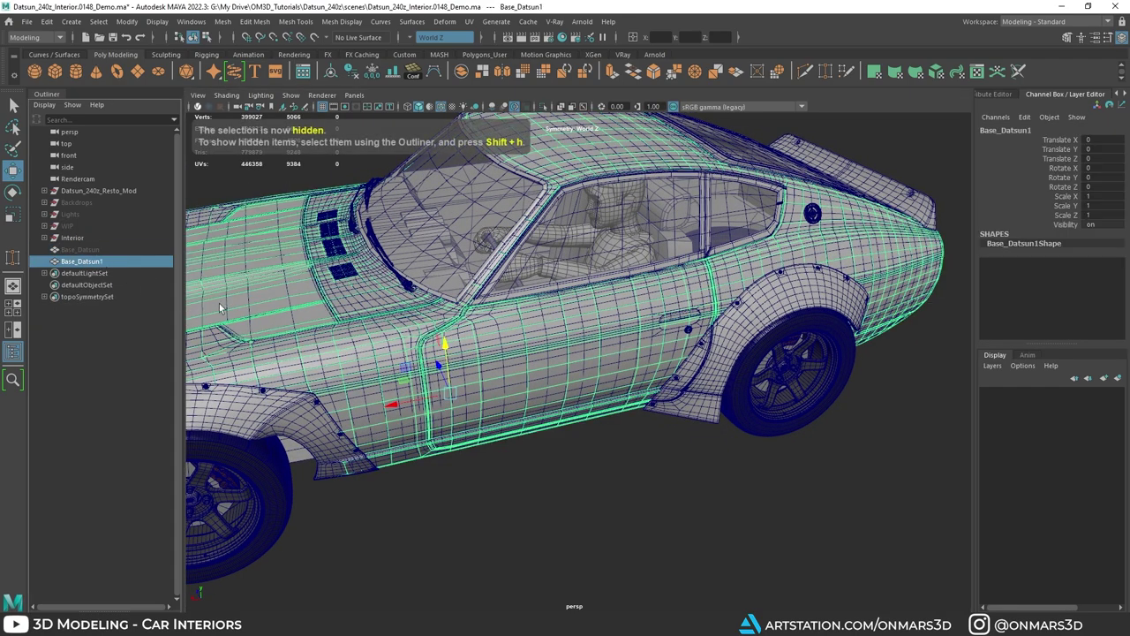
Step: Isolate the Base_Datsun1 copy and enter face selection at the upper corner of the door gap
key("ctrl+1")
left_click_drag(549, 339, 515, 361, "alt")
scroll(671, 354, "up", 5)
middle_click_drag(700, 361, 610, 404, "alt")
scroll(610, 403, "up", 4)
left_click_drag(610, 403, 557, 335, "alt")
right_click_drag(557, 335, 538, 420, "alt")
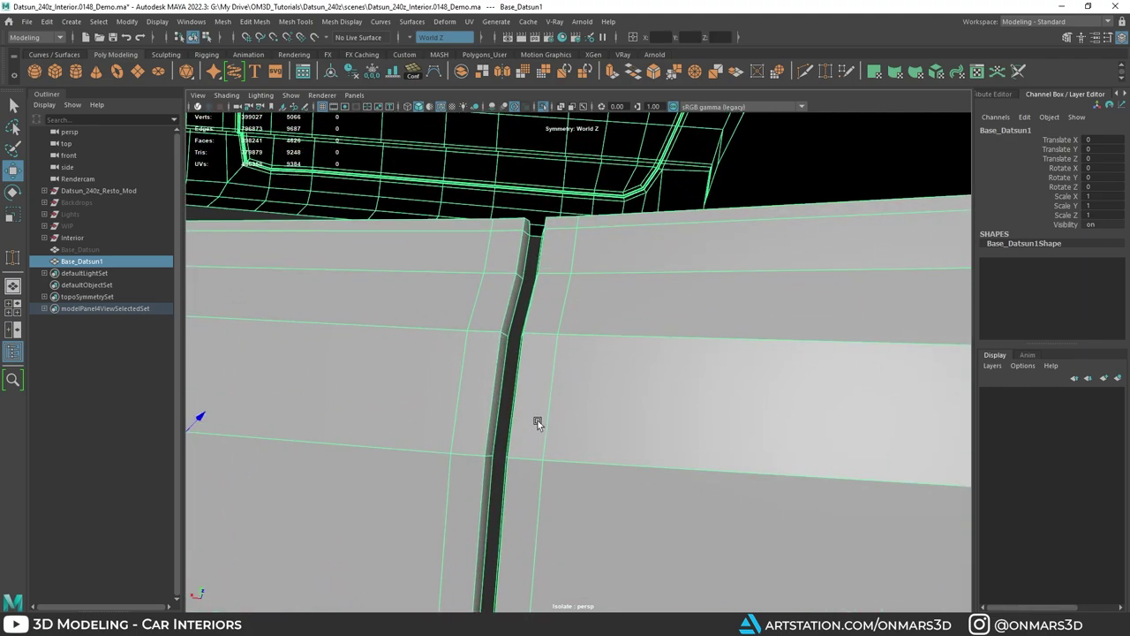
key("1")
key("q")
key("F11")
left_click(511, 296)
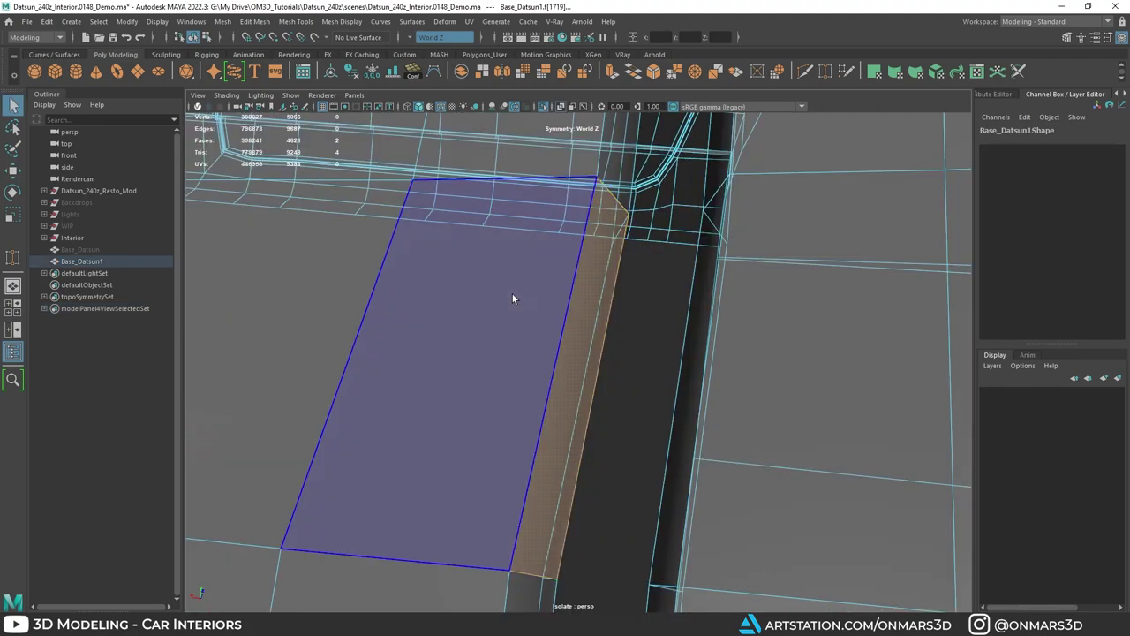
Step: Select the inward-turned face loops along one side of the door gap, including the corner faces, and delete them
left_click_drag(512, 294, 402, 321, "alt")
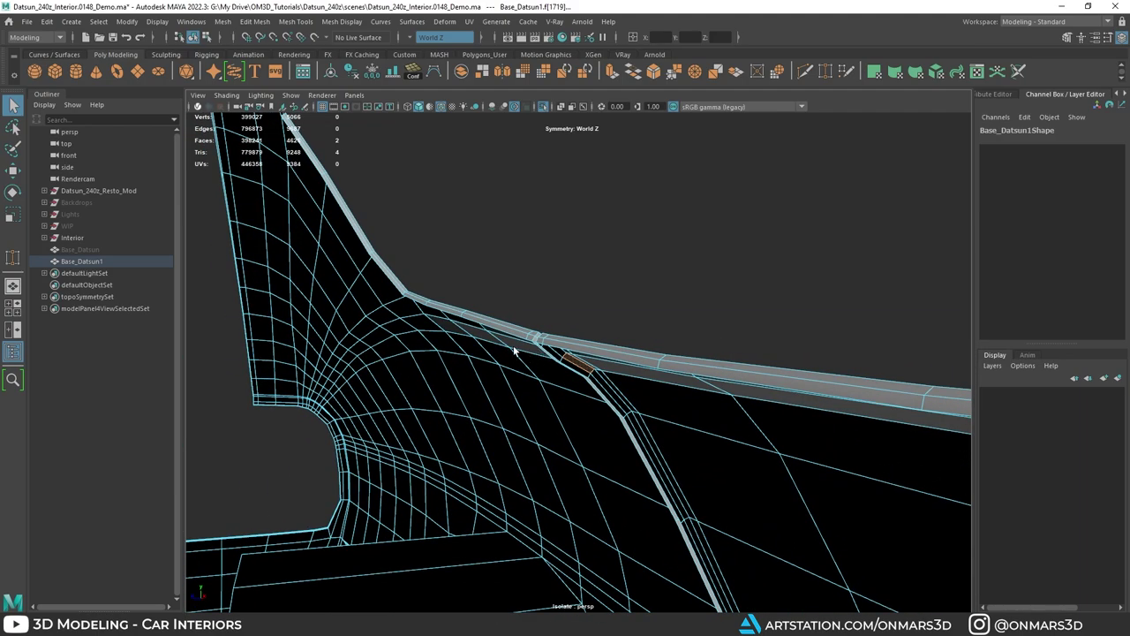
left_click_drag(645, 390, 565, 352, "alt")
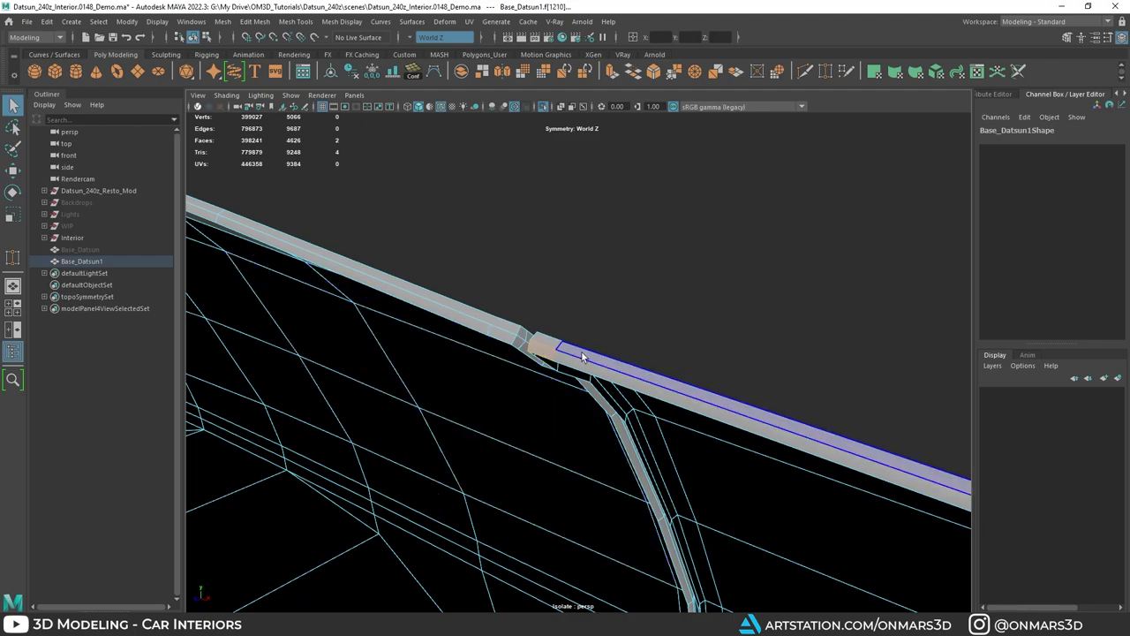
left_click(568, 362, "shift")
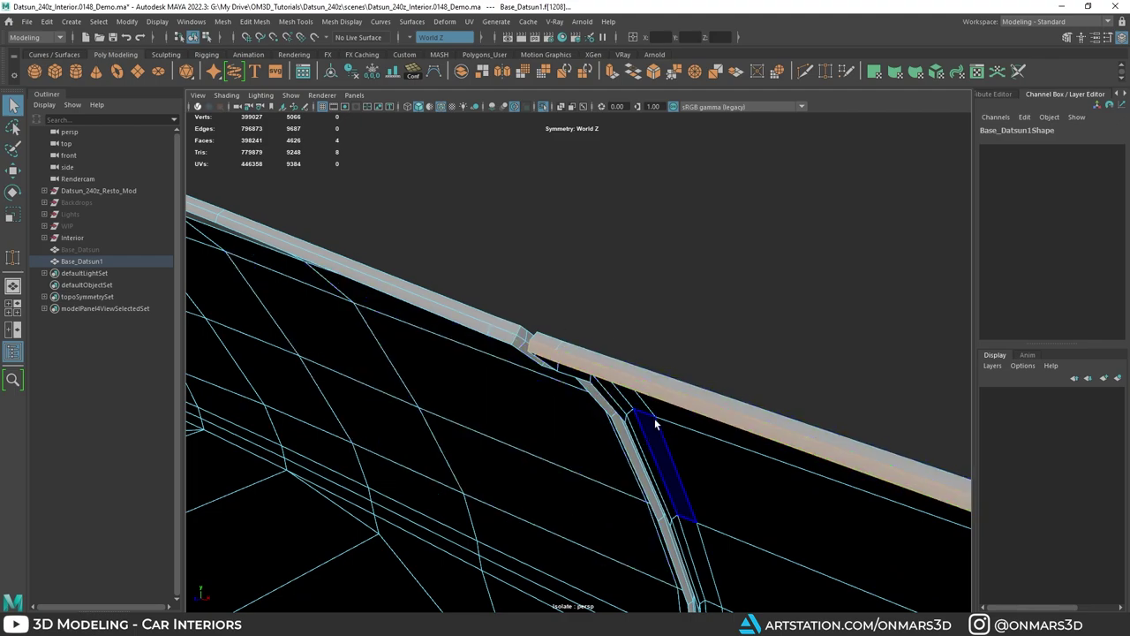
left_click_drag(567, 362, 663, 306, "alt")
left_click(611, 362)
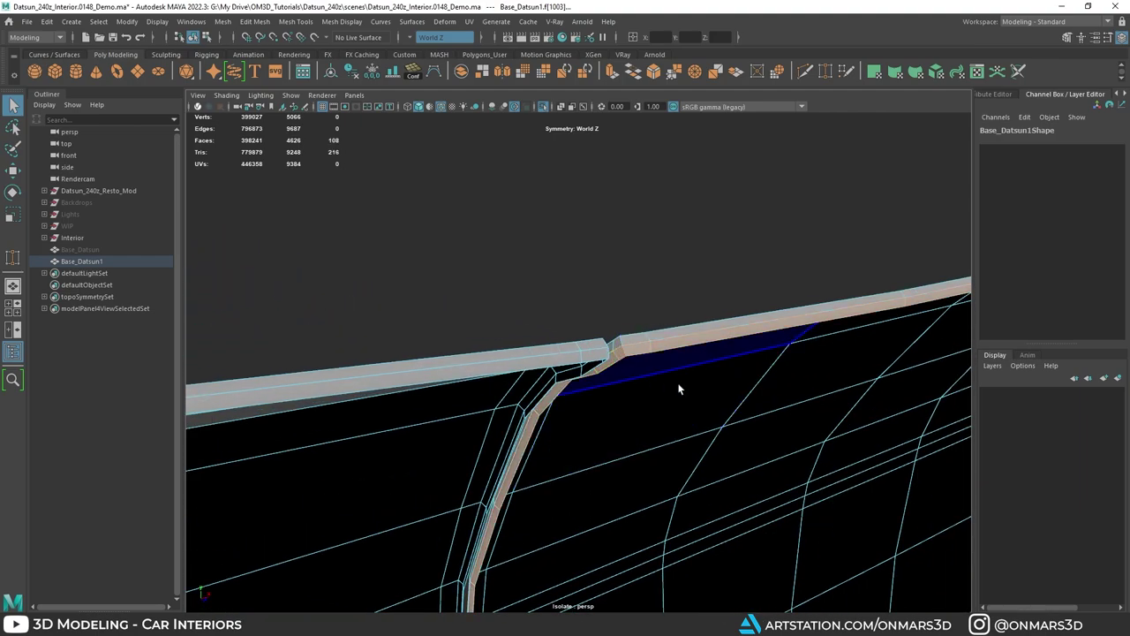
left_click_drag(677, 383, 622, 370, "alt")
double_click(593, 369)
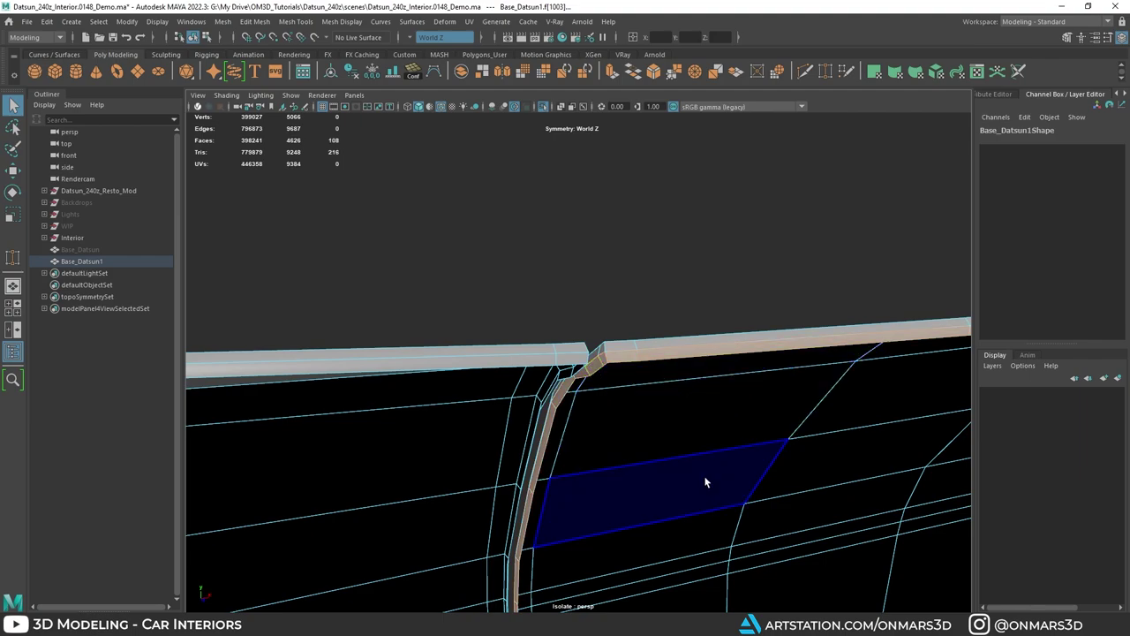
left_click_drag(698, 408, 655, 389, "alt")
left_click(605, 364, "shift")
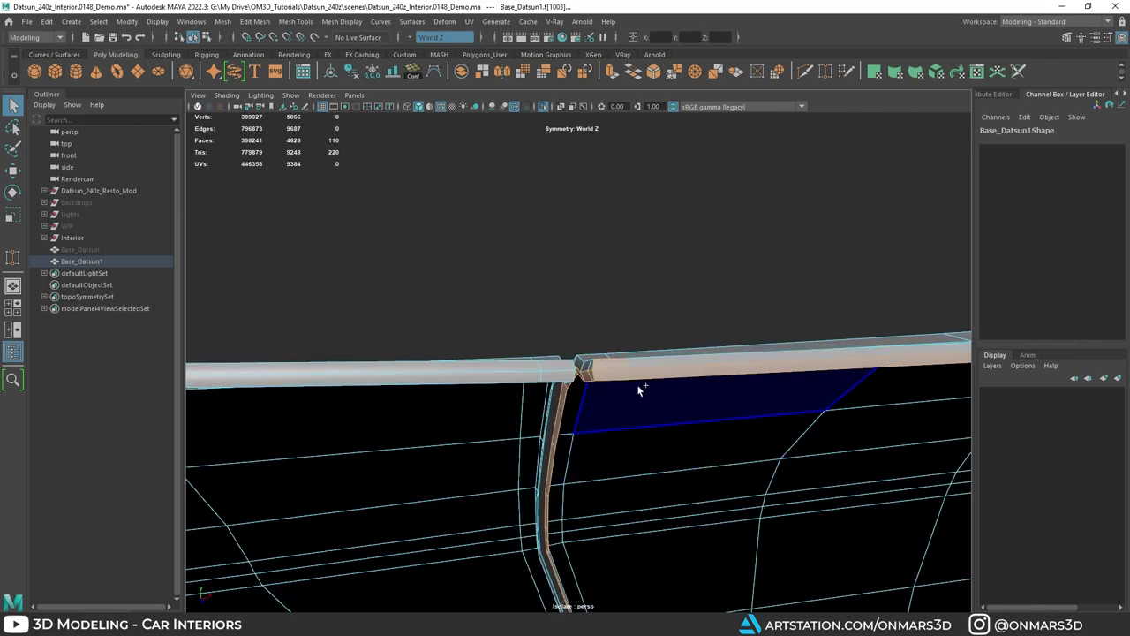
double_click(644, 365, "shift")
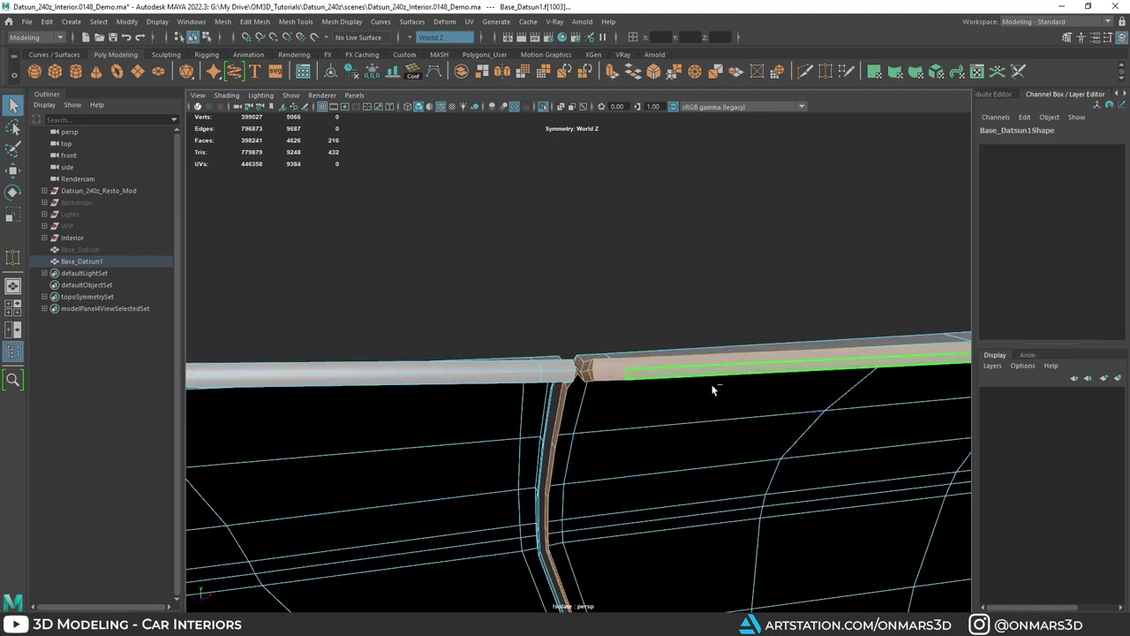
left_click_drag(644, 365, 559, 360, "alt")
key("Delete")
Step: Select the remaining inward-turned face loops bordering the door gap and delete them
scroll(569, 359, "up", 4)
left_click(497, 355)
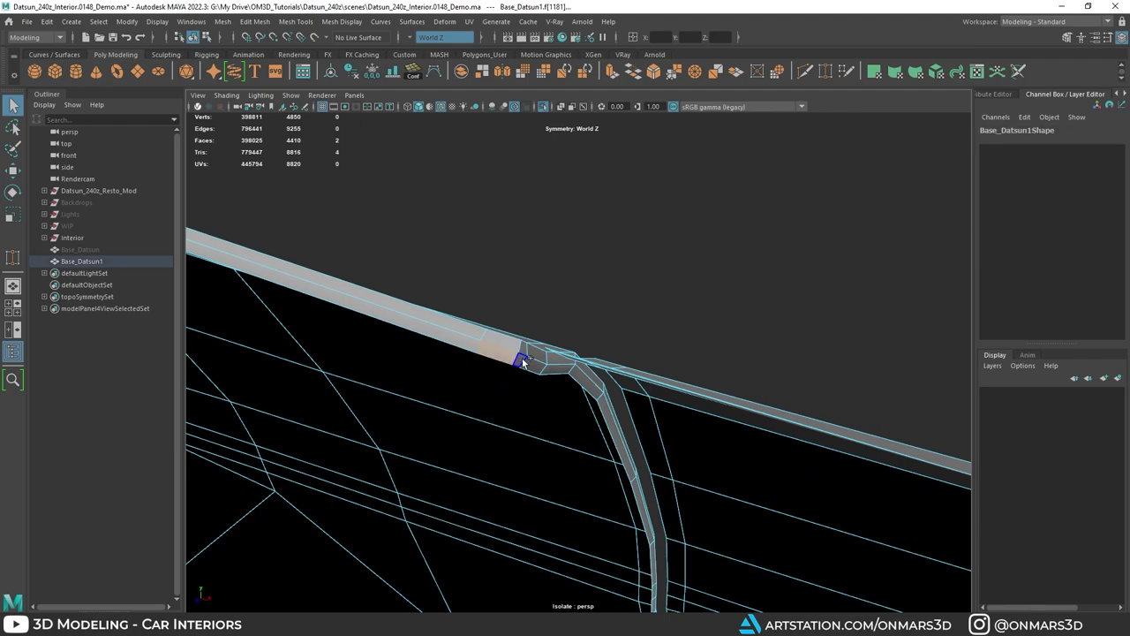
double_click(521, 359, "shift")
left_click_drag(531, 385, 551, 354, "alt")
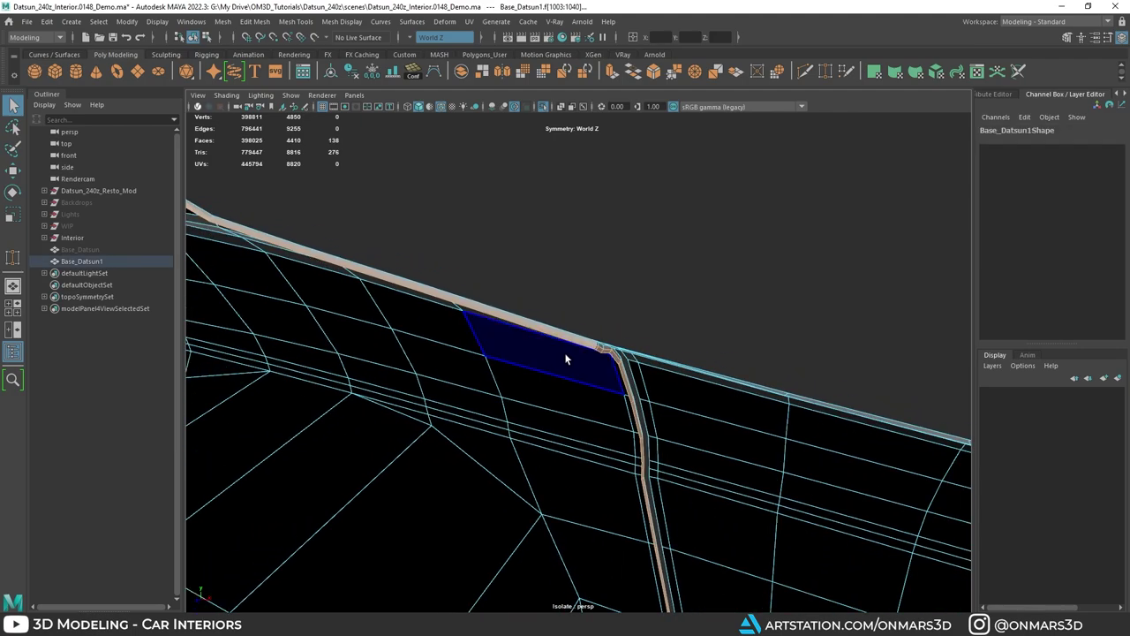
right_click_drag(564, 352, 600, 351, "alt")
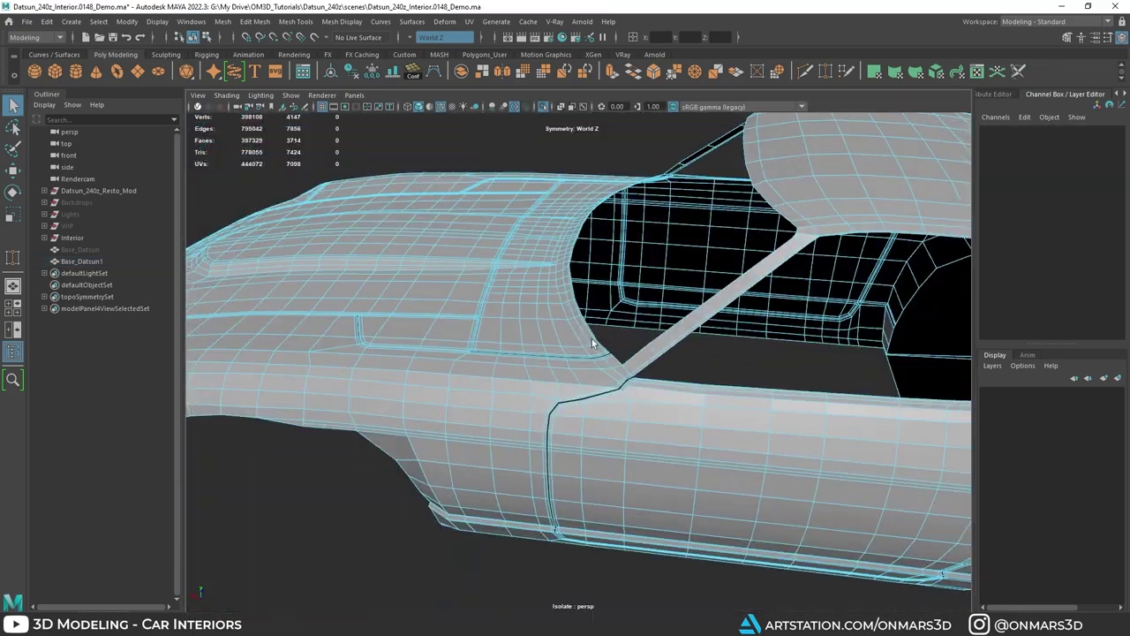
Step: Select the hood, the small panels beside its rear corners and the headlight housings on both sides, and delete their faces
scroll(702, 388, "up", 10)
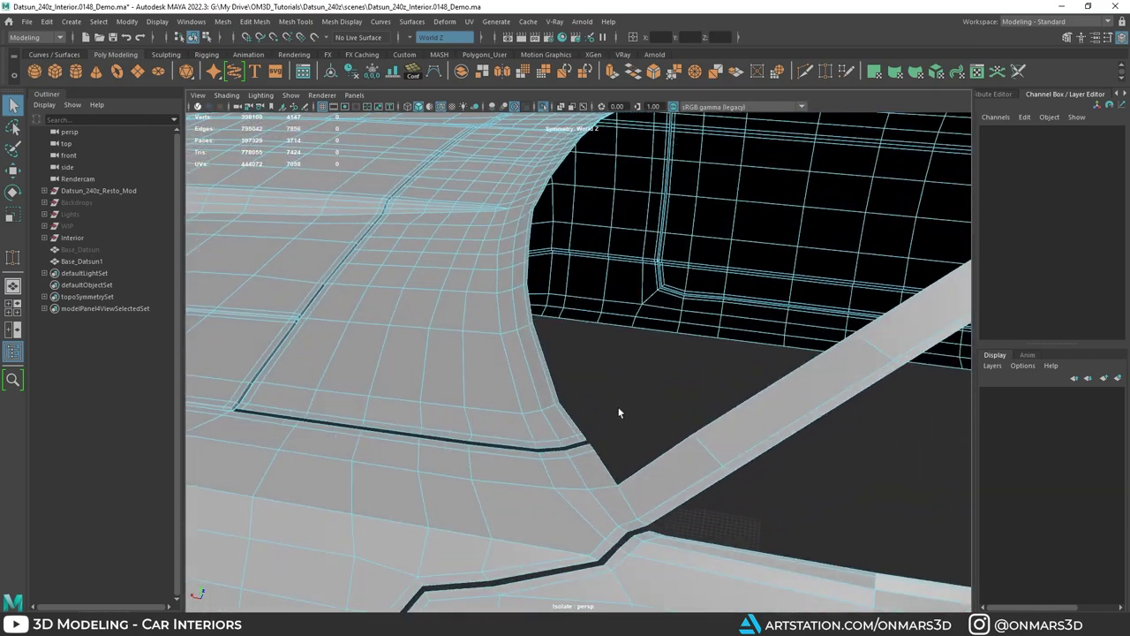
scroll(619, 412, "down", 6)
left_click_drag(619, 413, 513, 404, "alt")
scroll(452, 376, "up", 4)
left_click_drag(453, 373, 413, 342, "alt")
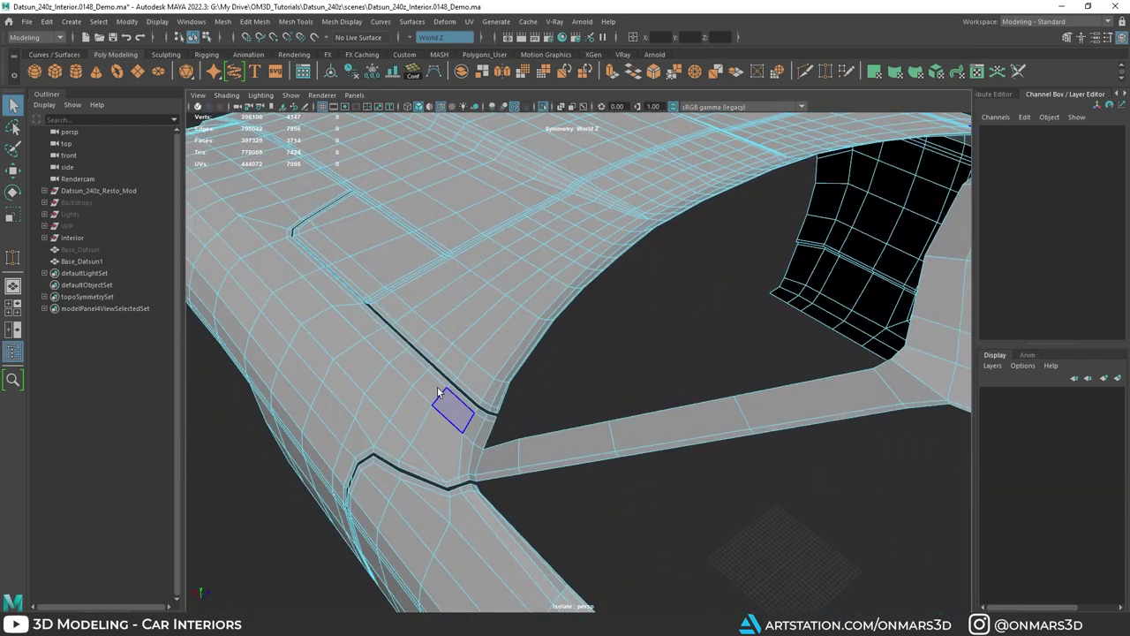
left_click_drag(439, 392, 560, 392, "alt")
double_click(554, 360)
scroll(554, 356, "down", 6)
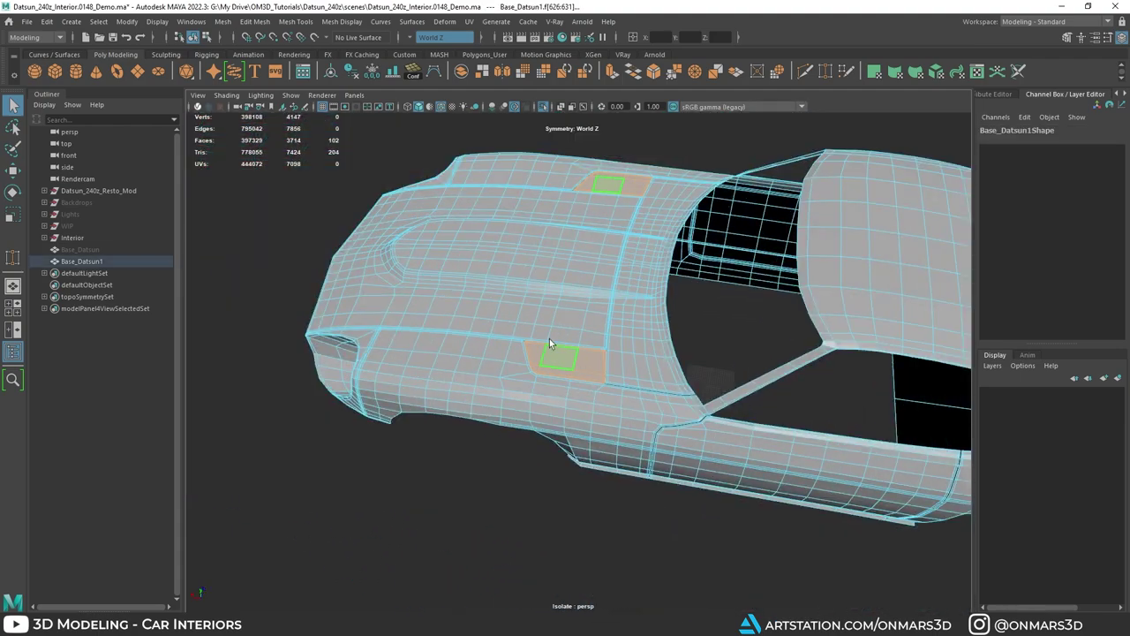
double_click(541, 287, "shift")
left_click_drag(524, 322, 537, 306, "alt")
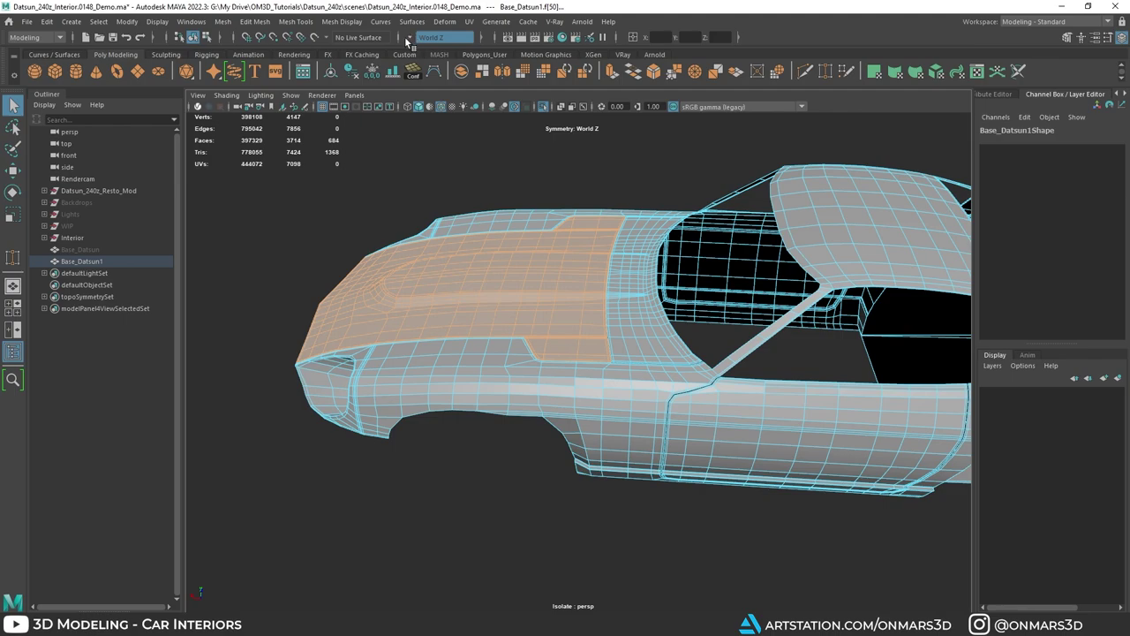
left_click_drag(441, 249, 610, 239, "alt")
scroll(481, 256, "down", 3)
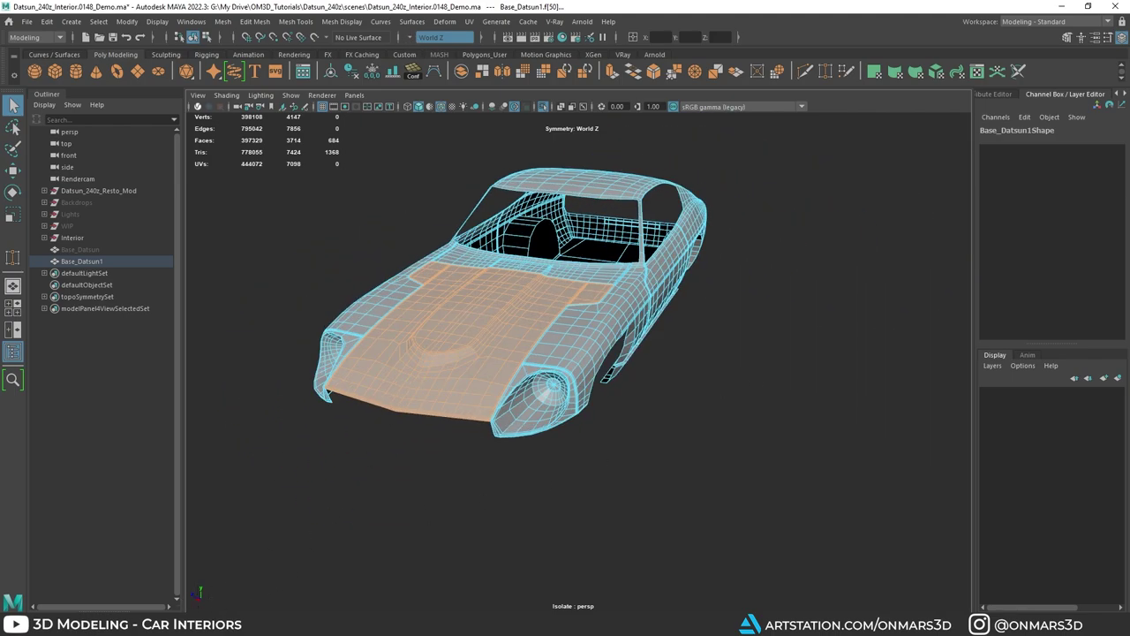
left_click_drag(613, 385, 546, 380, "alt")
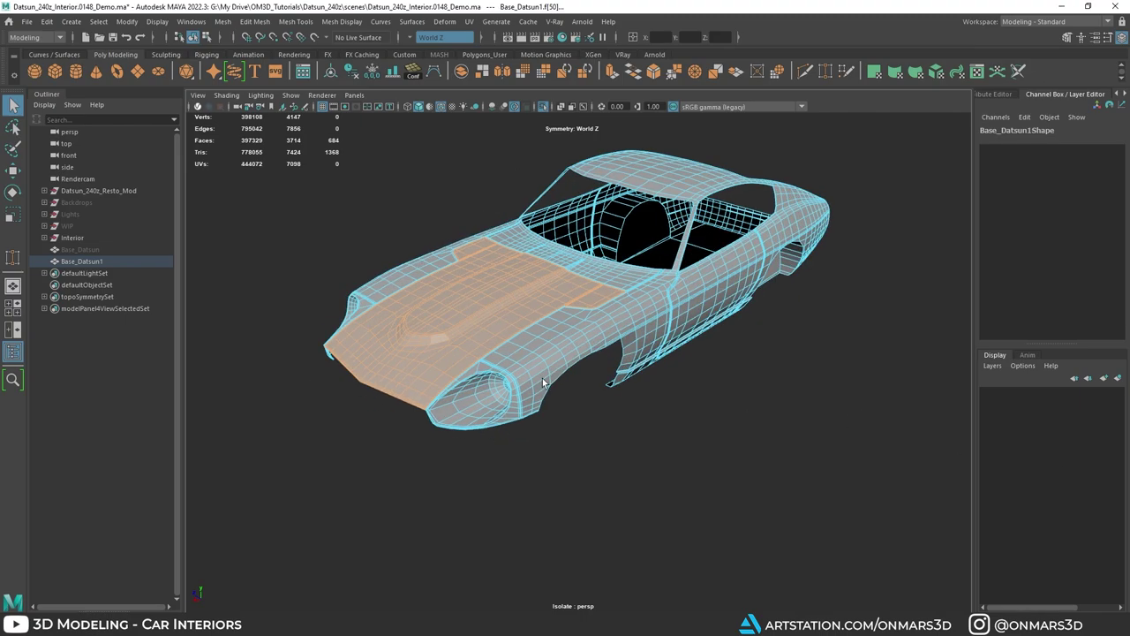
double_click(466, 382, "shift")
left_click_drag(467, 382, 387, 337, "alt")
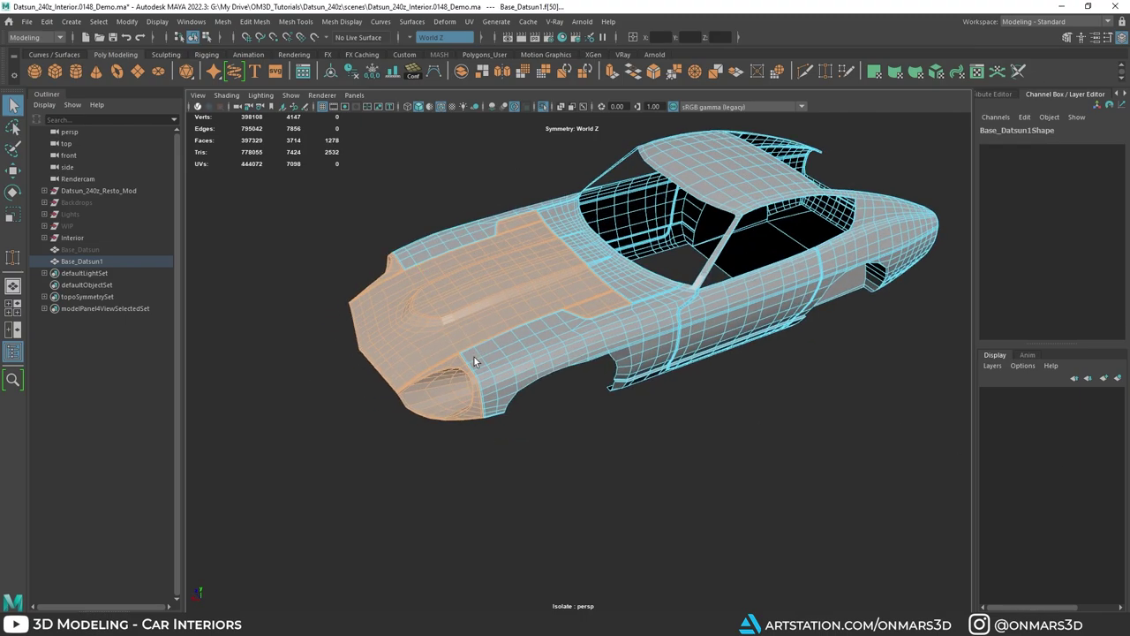
key("Delete")
Step: Leave face selection and select the whole Base_Datsun1 body as an object, with the inside of the cabin in view
left_click_drag(475, 361, 499, 278, "alt")
double_click(658, 352)
left_click_drag(628, 356, 475, 396, "alt")
middle_click_drag(474, 396, 550, 429, "alt")
scroll(550, 429, "up", 3)
left_click_drag(550, 430, 574, 304, "alt")
scroll(545, 384, "up", 2)
right_click_drag(575, 315, 623, 284)
scroll(729, 313, "up", 5)
left_click_drag(656, 331, 486, 389, "alt")
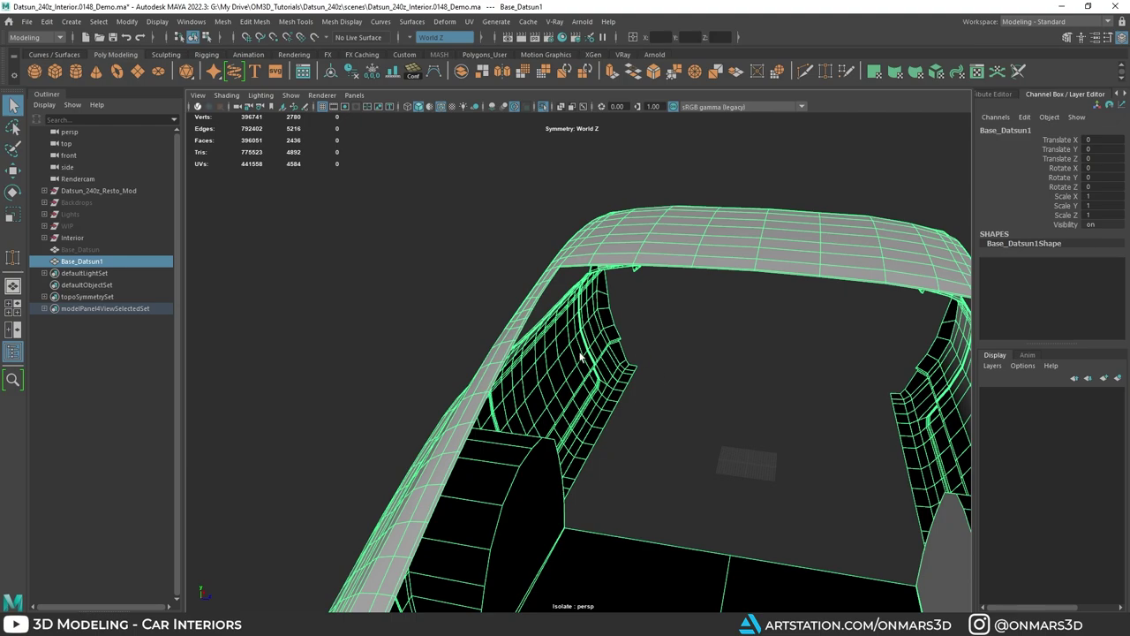
Step: Extrude all faces of Base_Datsun1 with a Local Translate Z of -1 to give the shell thickness
mouse_move(581, 356)
left_mouse_down("alt")
mouse_move(621, 404)
mouse_move(585, 356)
left_mouse_up("alt")
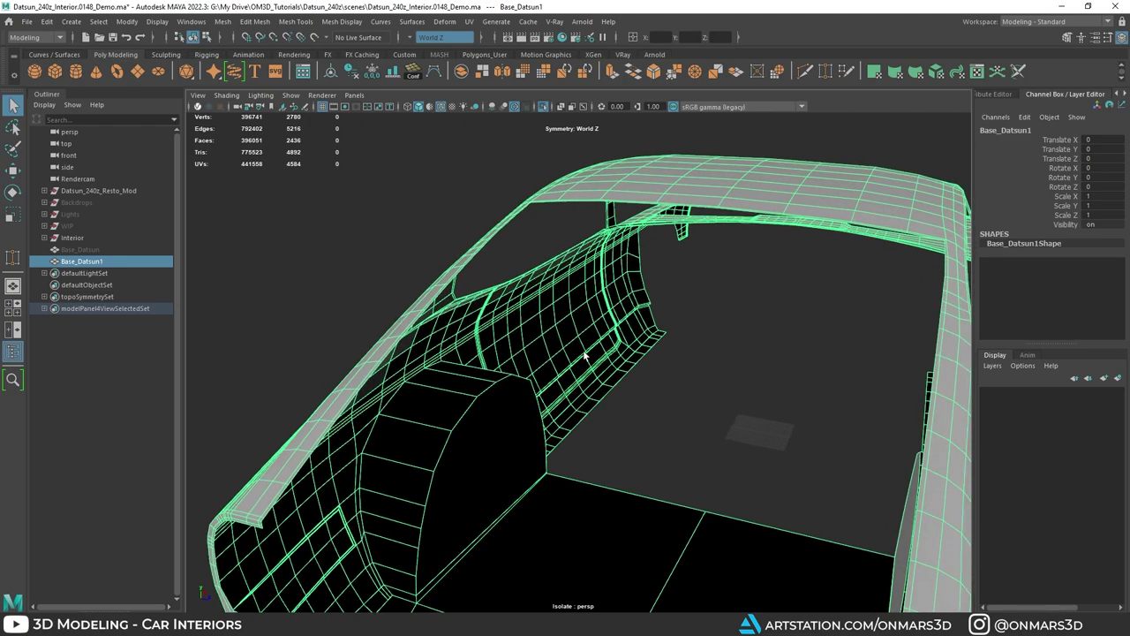
right_click(588, 284, "shift")
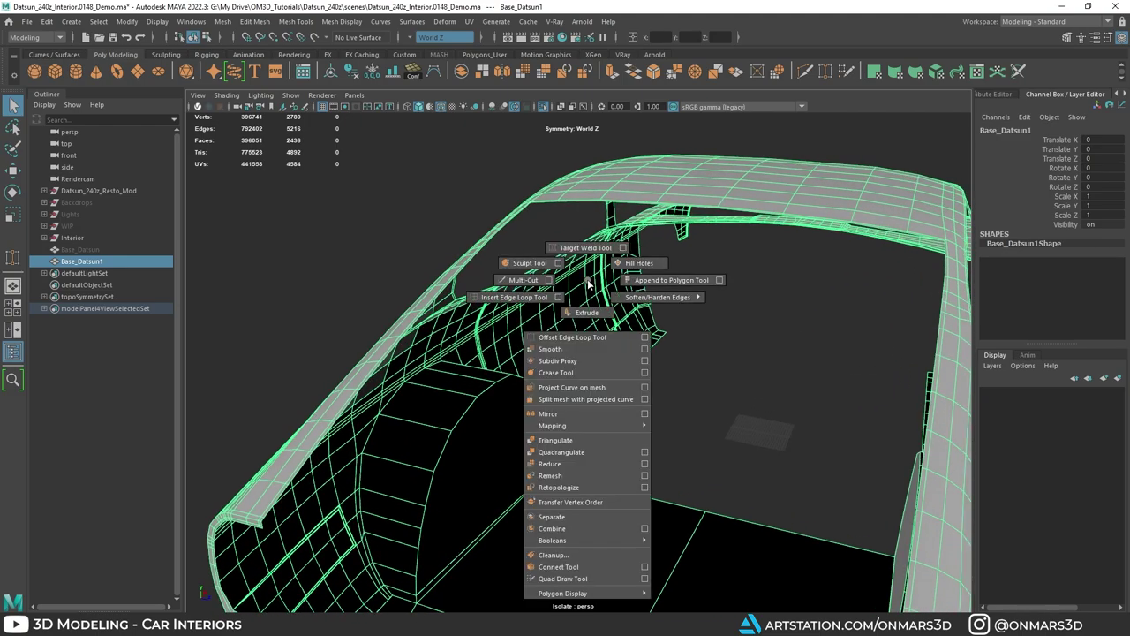
right_click_drag(588, 284, 584, 314, "shift")
left_click_drag(584, 314, 653, 295, "alt")
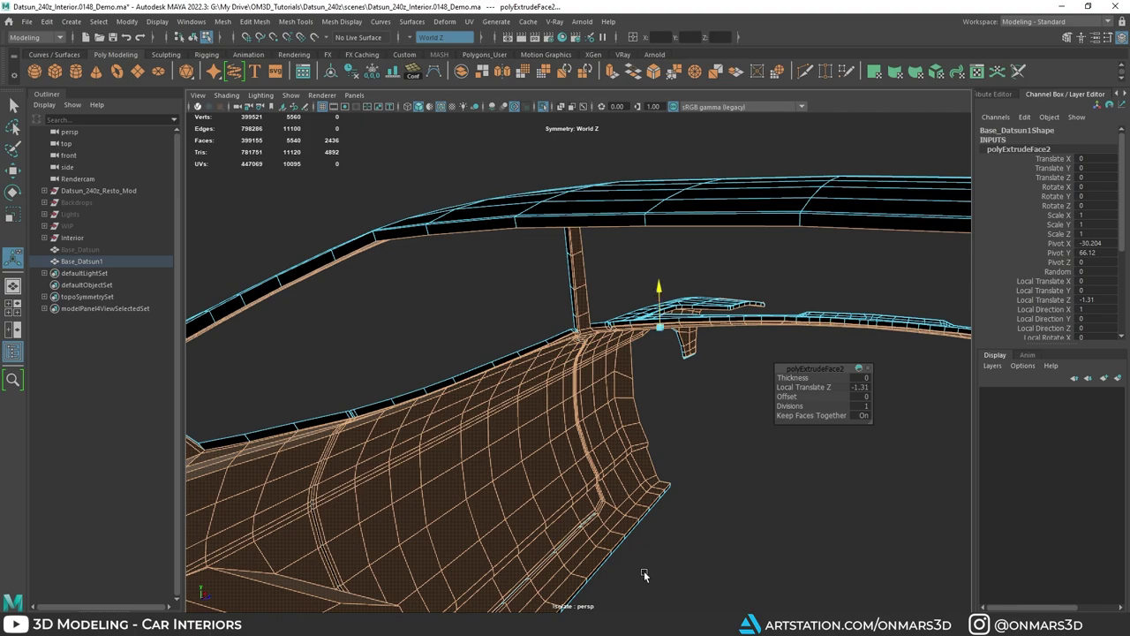
left_click_drag(561, 424, 609, 434, "alt")
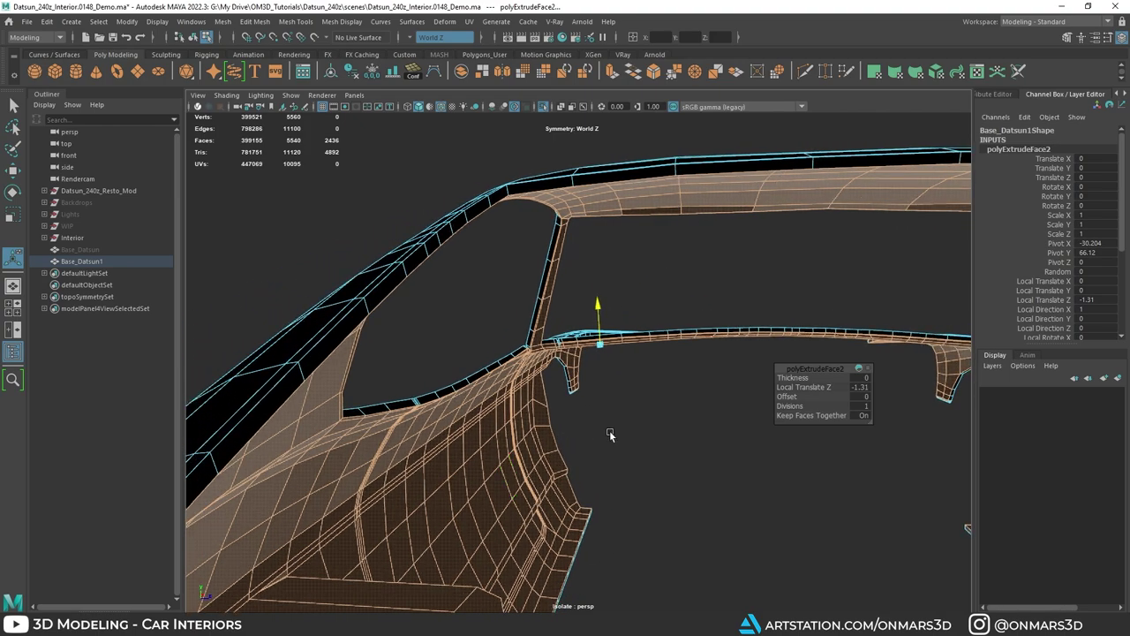
left_click(864, 388)
key("Return")
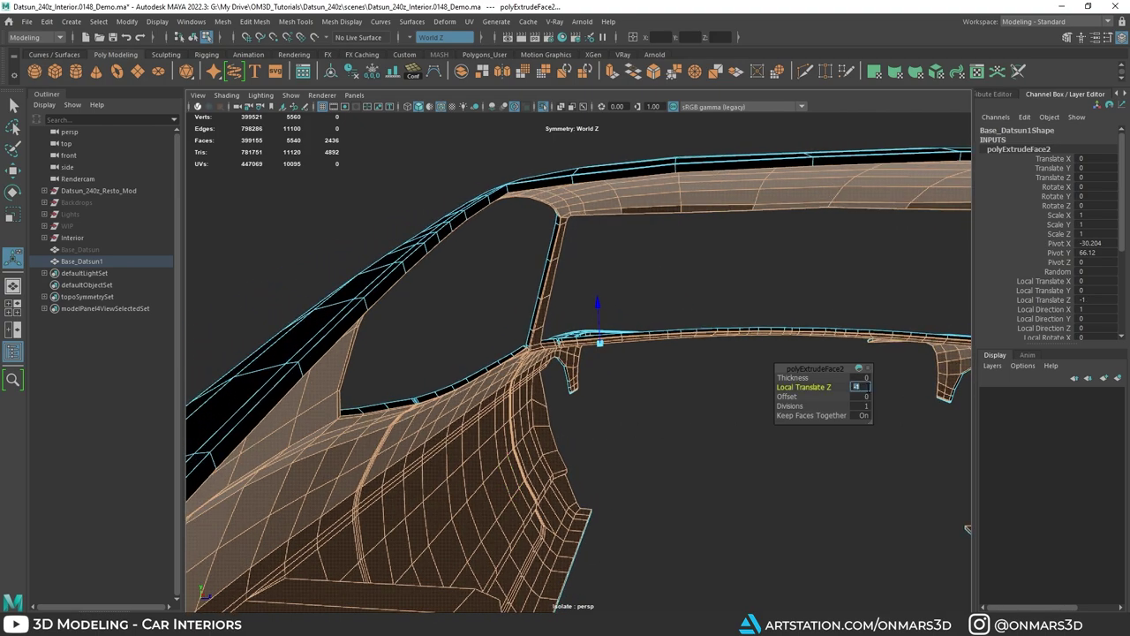
Step: Return to object selection and reverse the normals of the thickened Base_Datsun1 mesh
left_click_drag(631, 394, 574, 354, "alt")
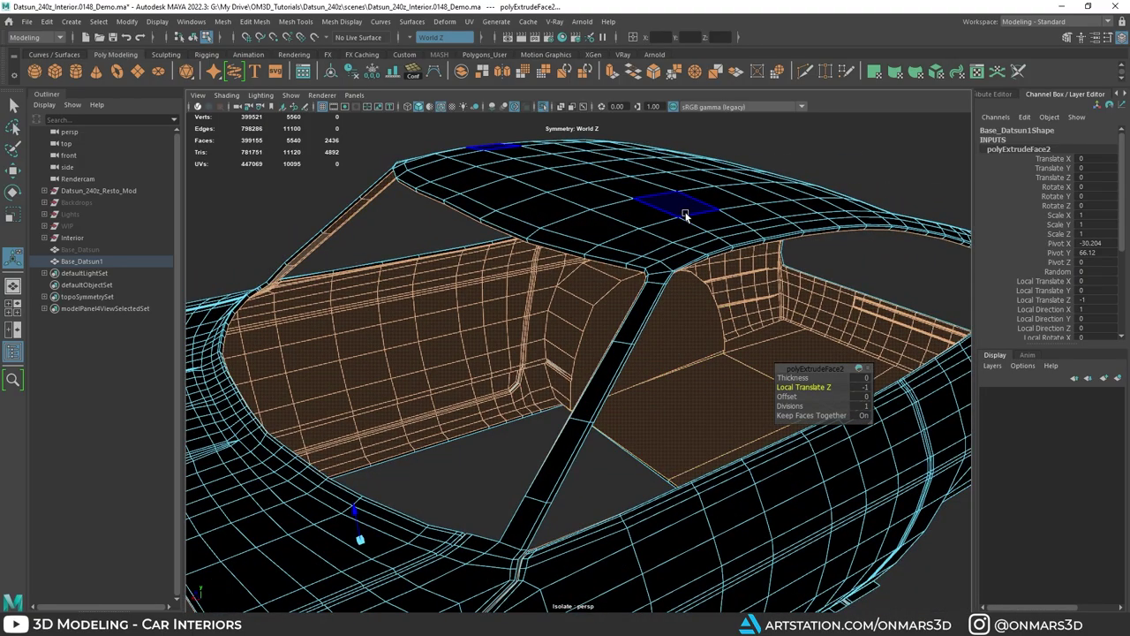
left_click_drag(626, 271, 629, 247, "alt")
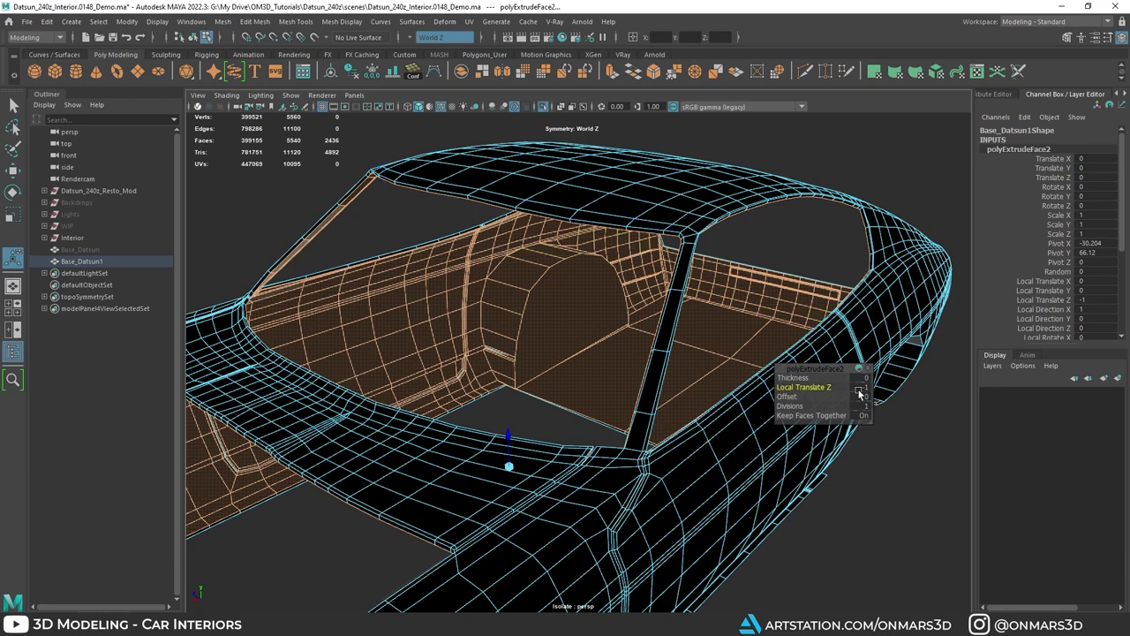
left_click_drag(654, 322, 623, 296, "alt")
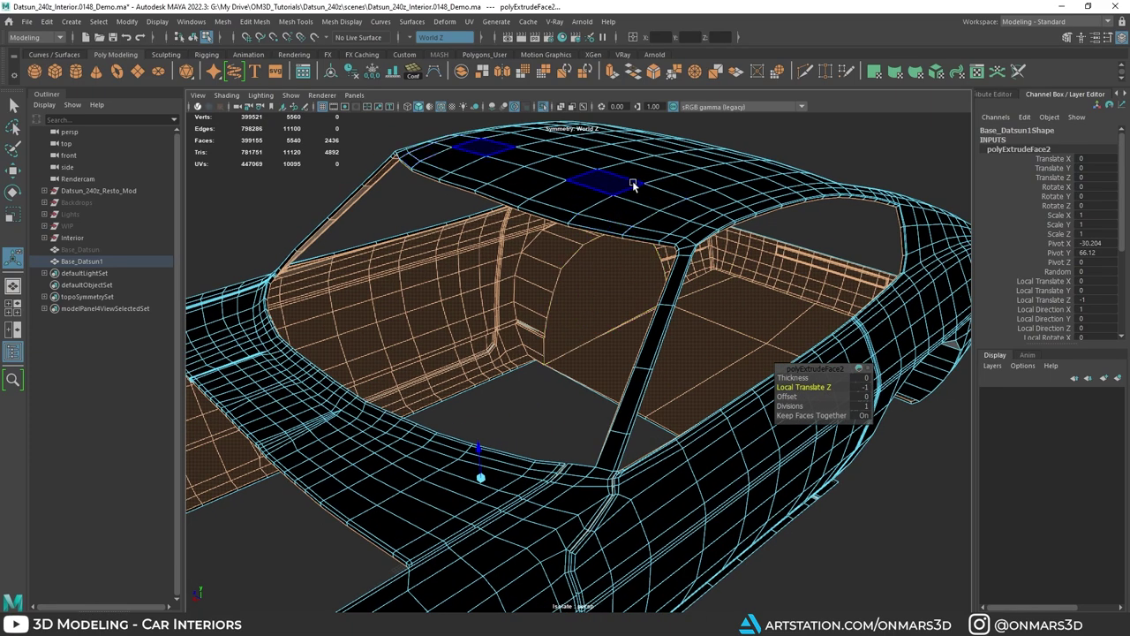
right_click_drag(631, 159, 698, 144)
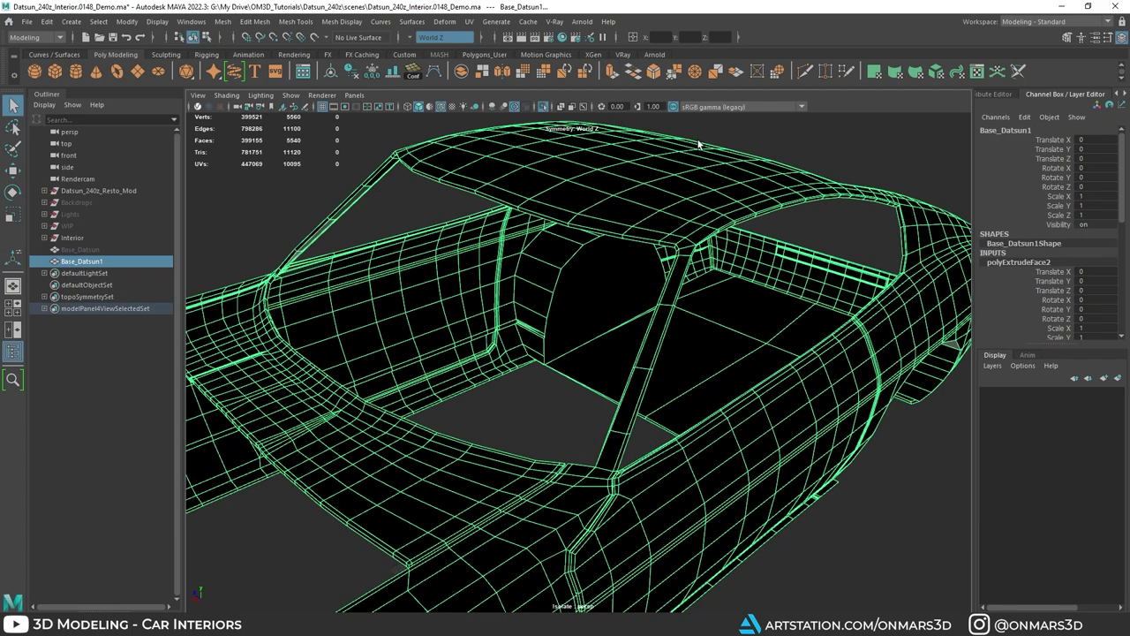
left_click_drag(505, 220, 524, 218, "alt")
left_click(342, 22)
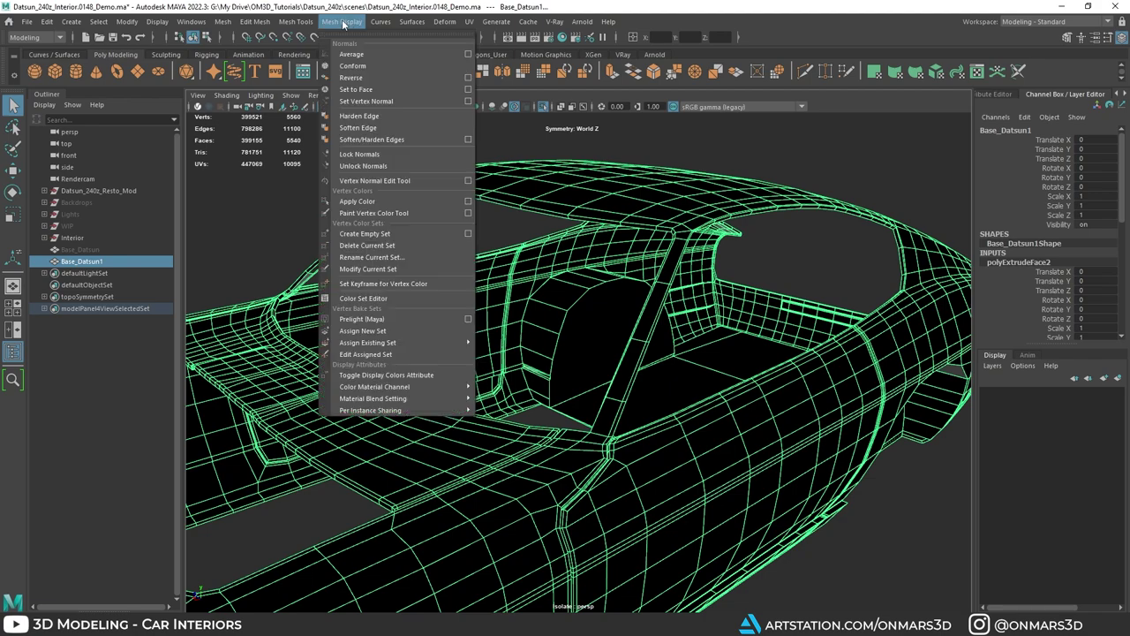
left_click(342, 24)
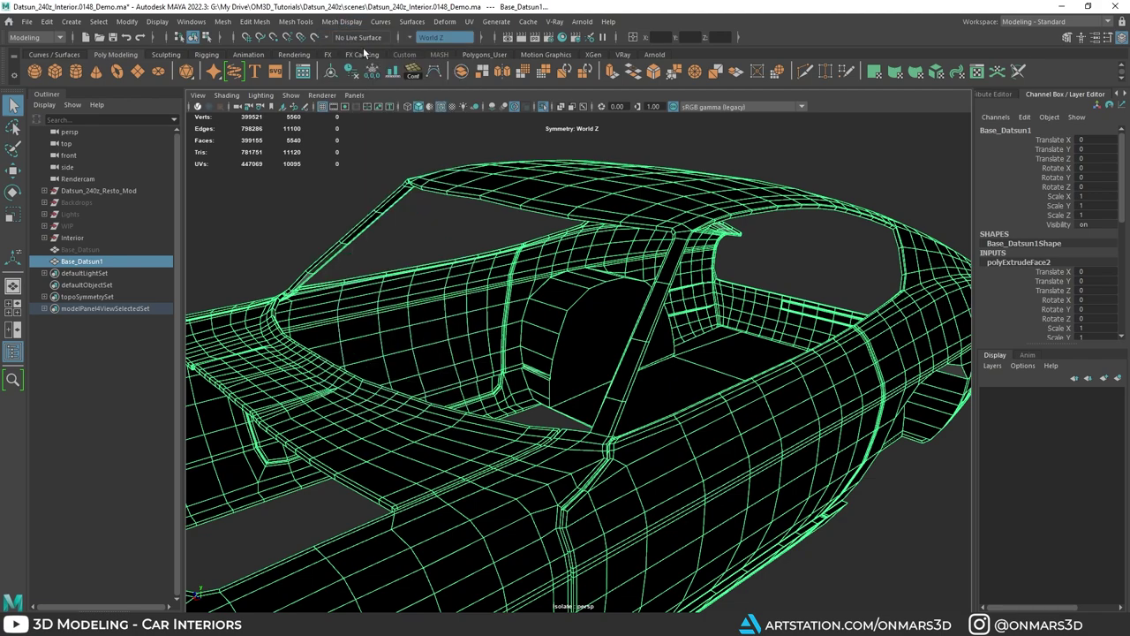
left_click_drag(622, 235, 615, 237, "alt")
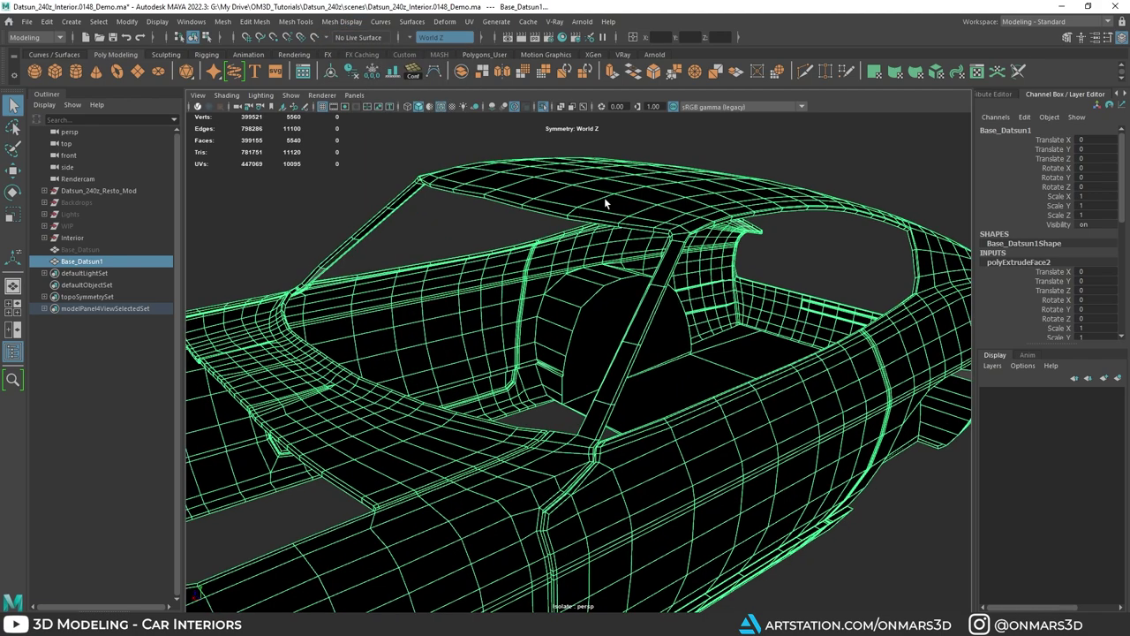
key("space")
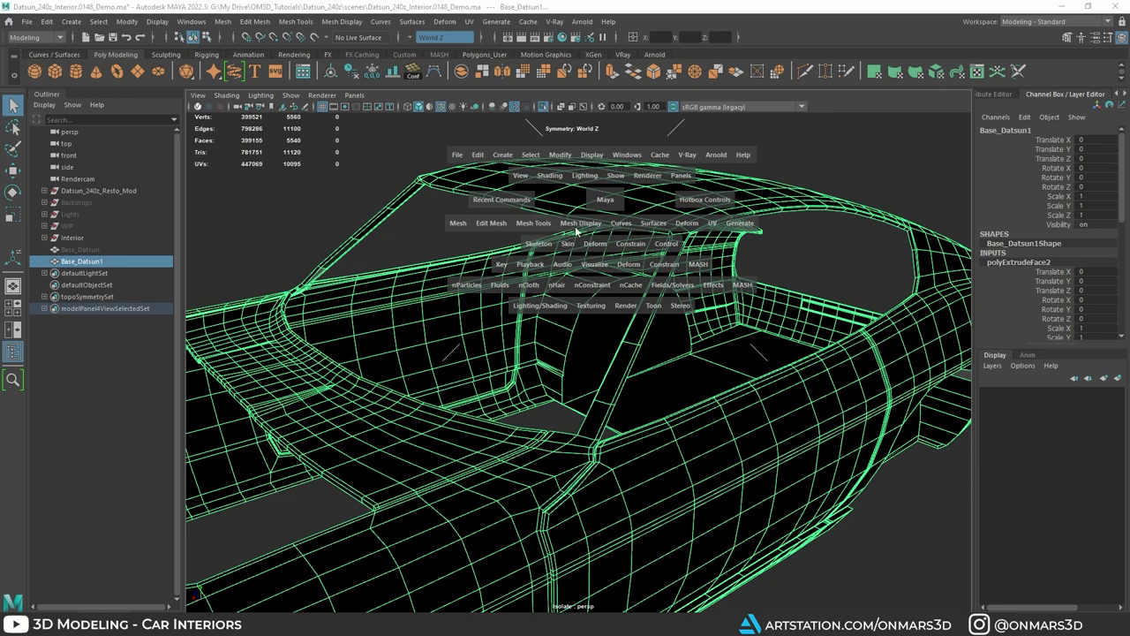
key("space")
left_click_drag(621, 243, 592, 255, "alt")
key("space")
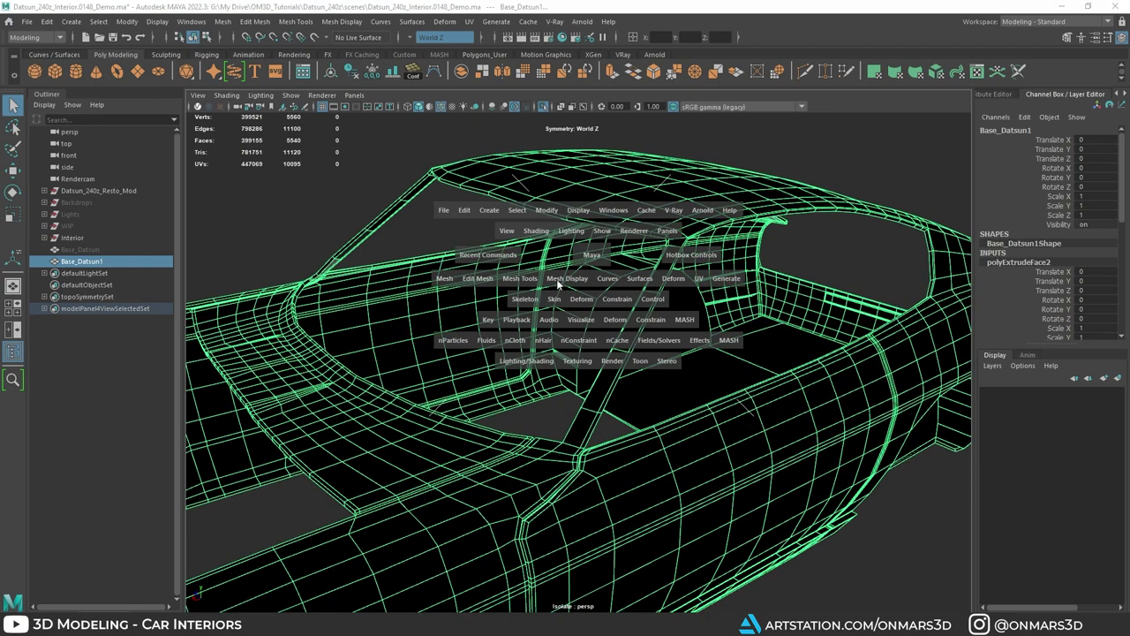
left_click(558, 279)
left_click(574, 292)
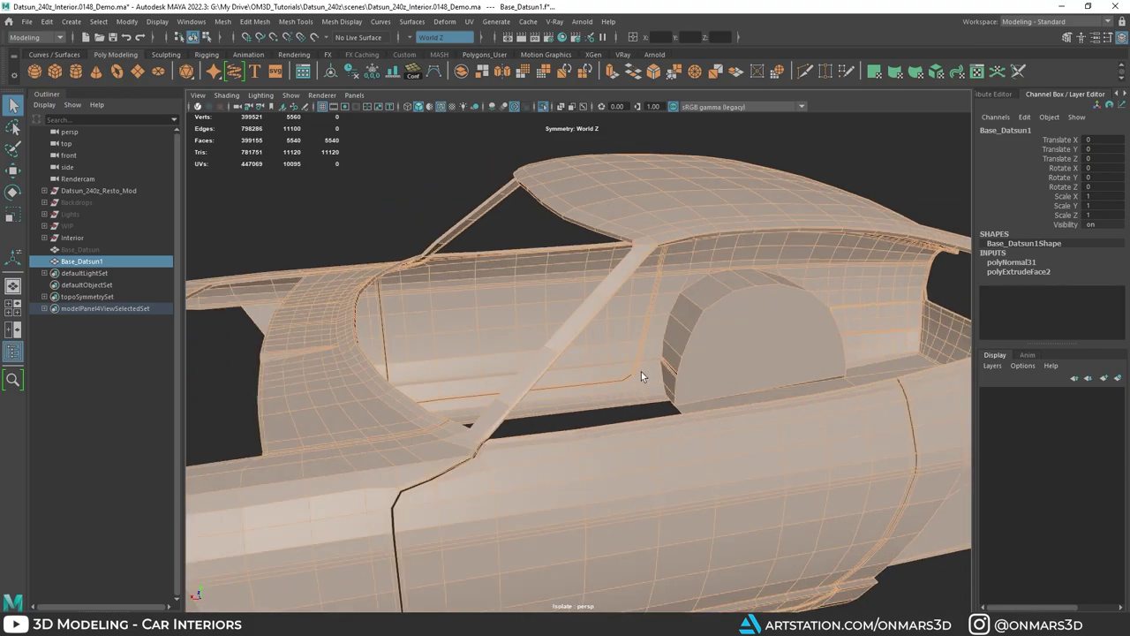
Step: Examine the thickened shell from inside the cabin, along the side panels, door gaps and rear wheel arch
left_click_drag(641, 371, 549, 364, "alt")
key("ctrl+1")
key("ctrl+1")
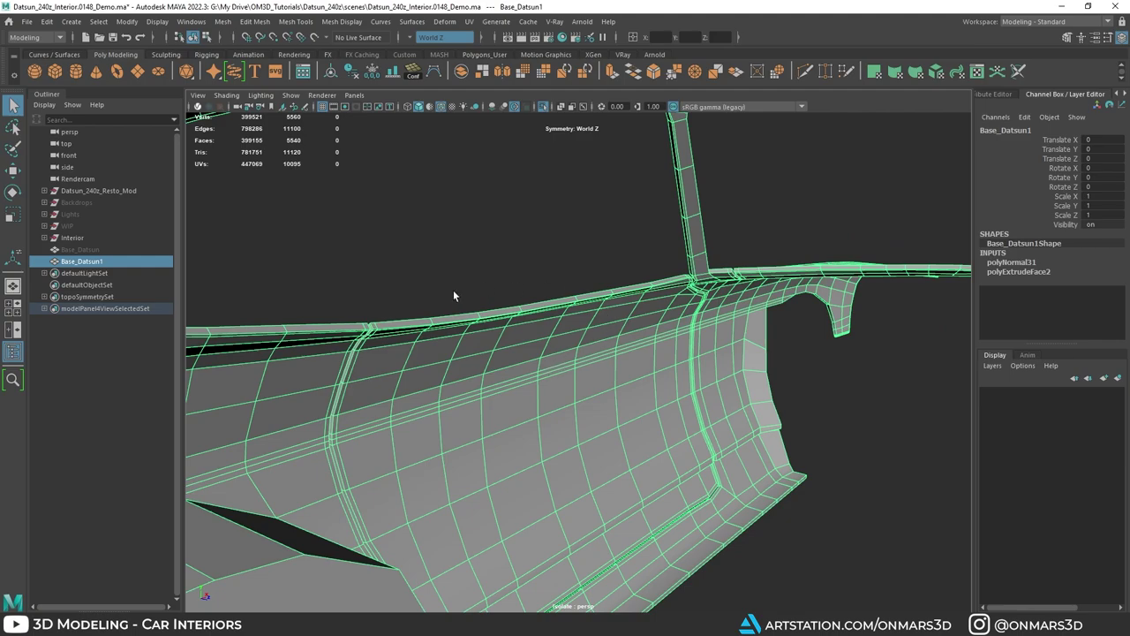
left_click_drag(422, 376, 538, 308, "alt")
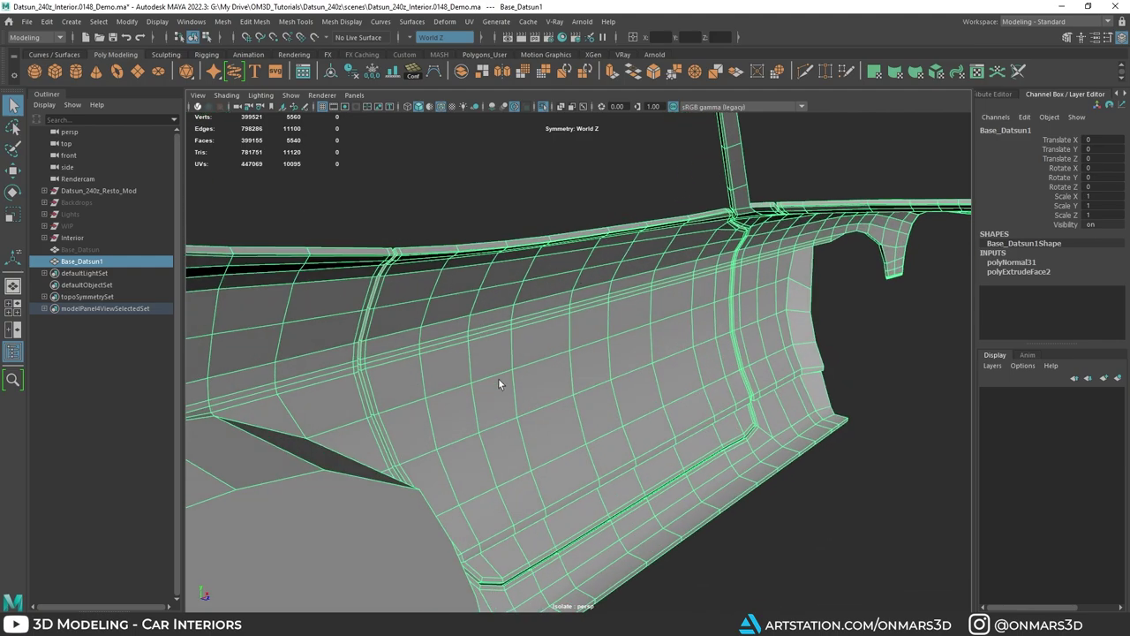
left_click_drag(560, 384, 542, 402, "alt")
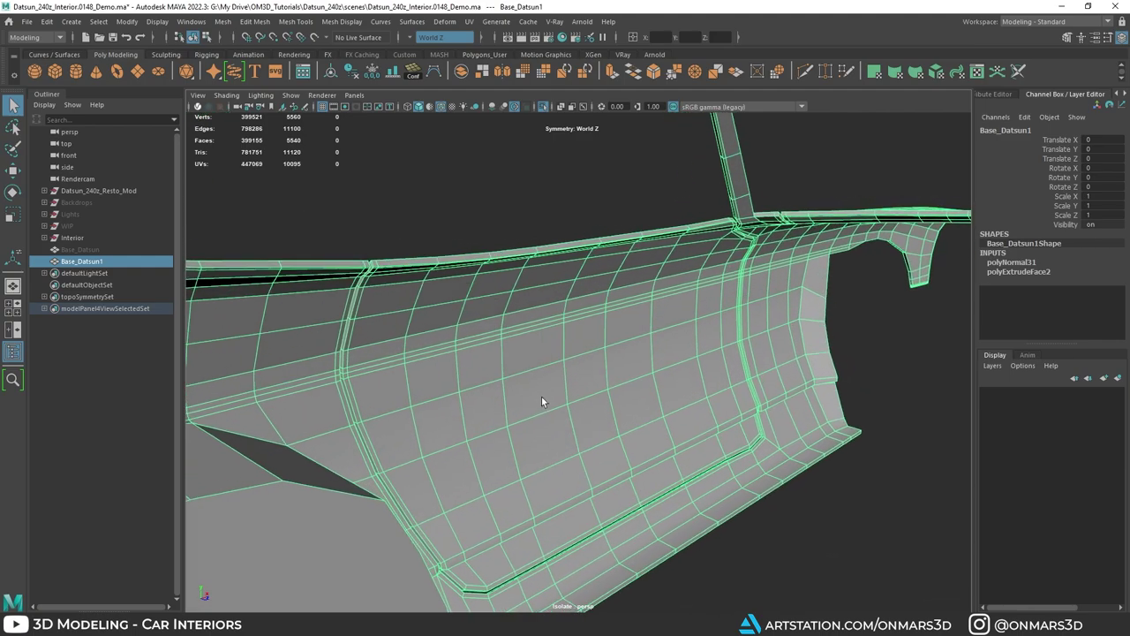
scroll(542, 402, "down", 5)
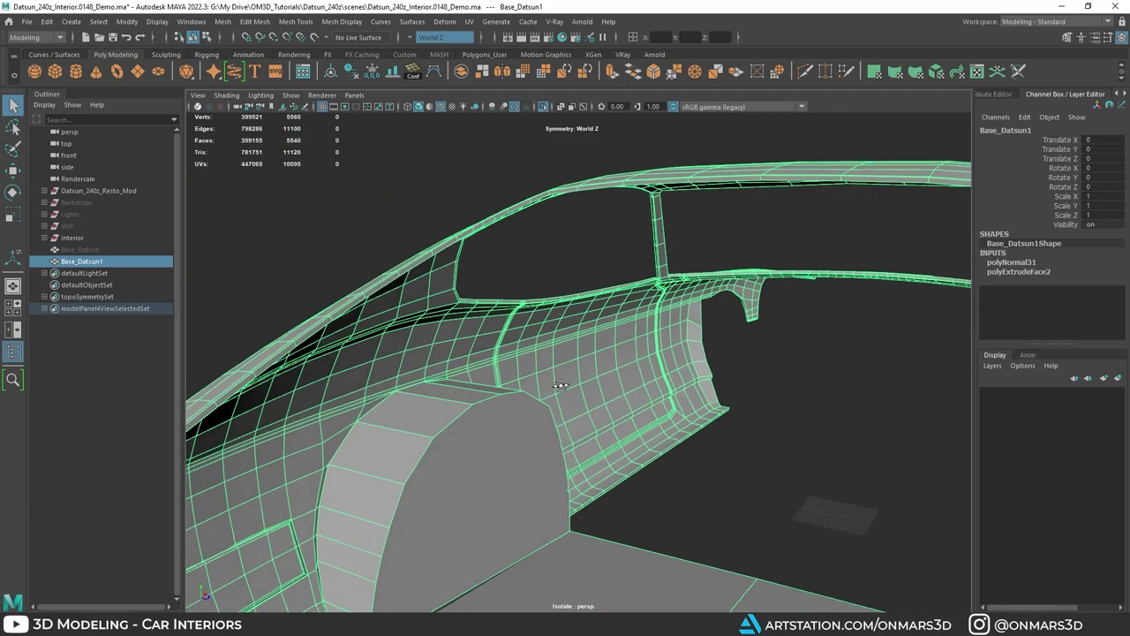
left_click_drag(514, 321, 572, 400, "alt")
left_click_drag(363, 293, 552, 308, "alt")
scroll(552, 308, "down", 5)
left_click_drag(626, 301, 656, 317, "alt")
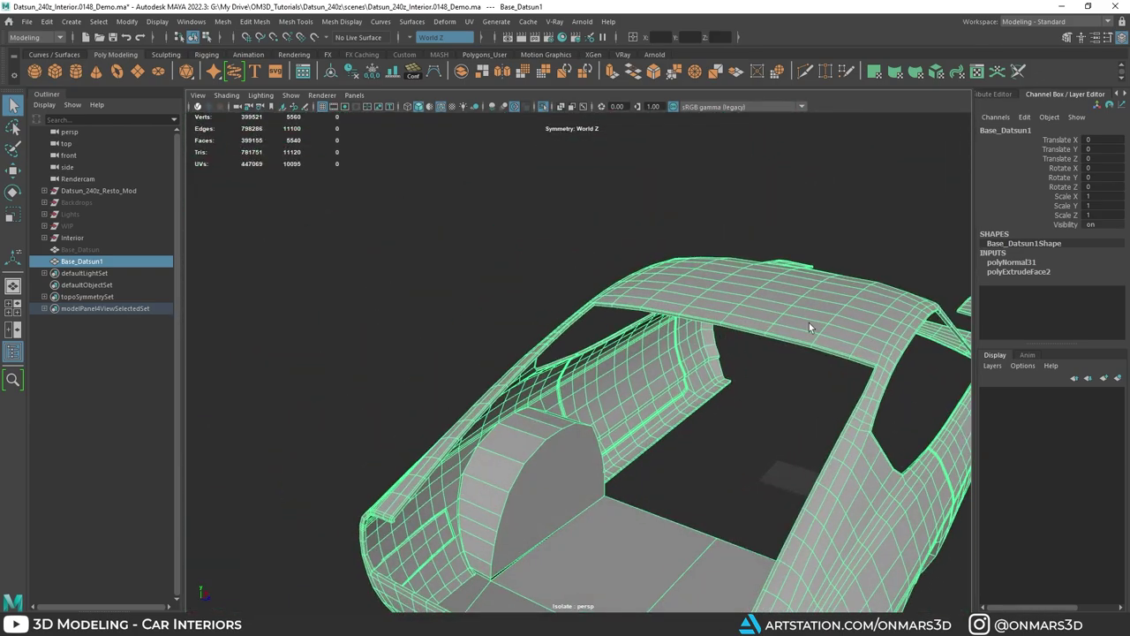
Step: Separate Base_Datsun1 into its individual panels and delete their construction history
scroll(626, 302, "down", 5)
left_click_drag(809, 322, 679, 371, "alt")
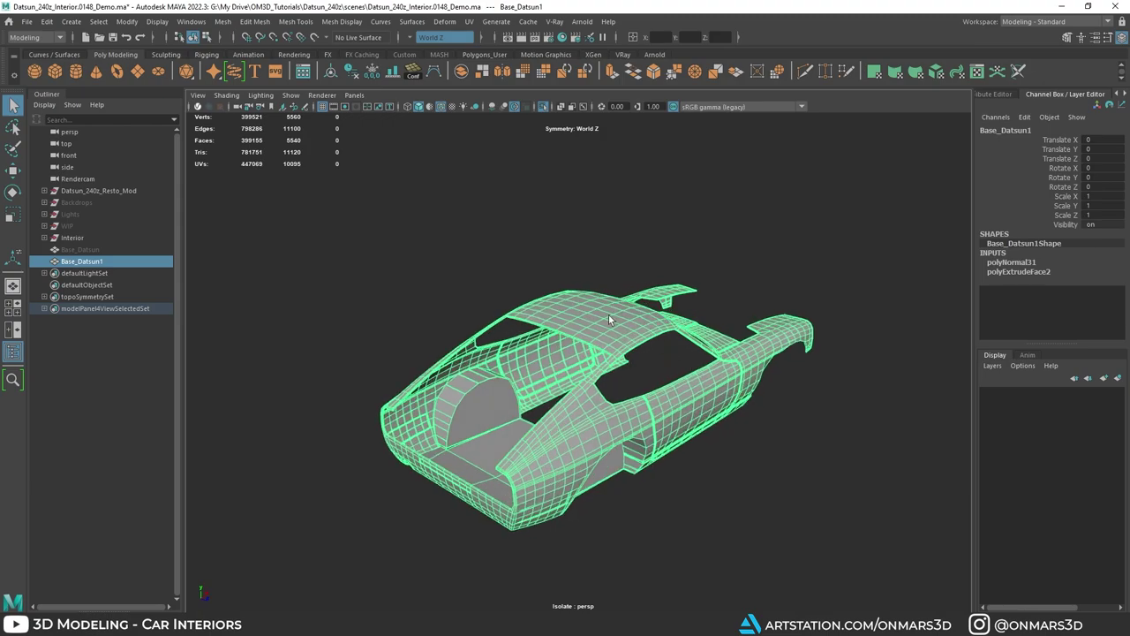
right_click(608, 314, "shift")
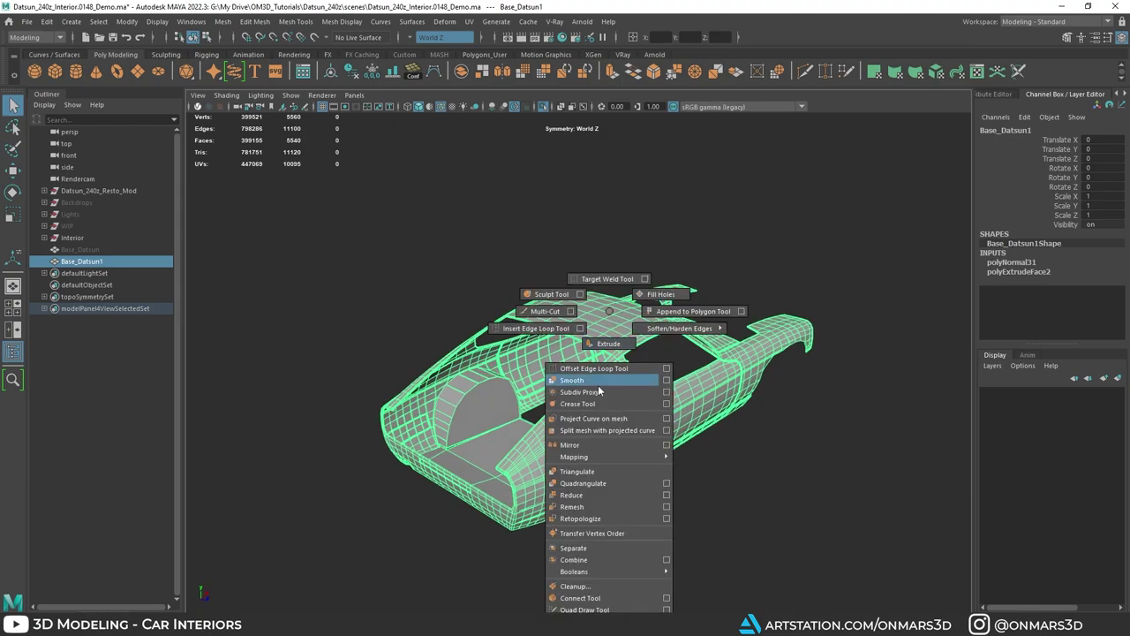
mouse_move(599, 456)
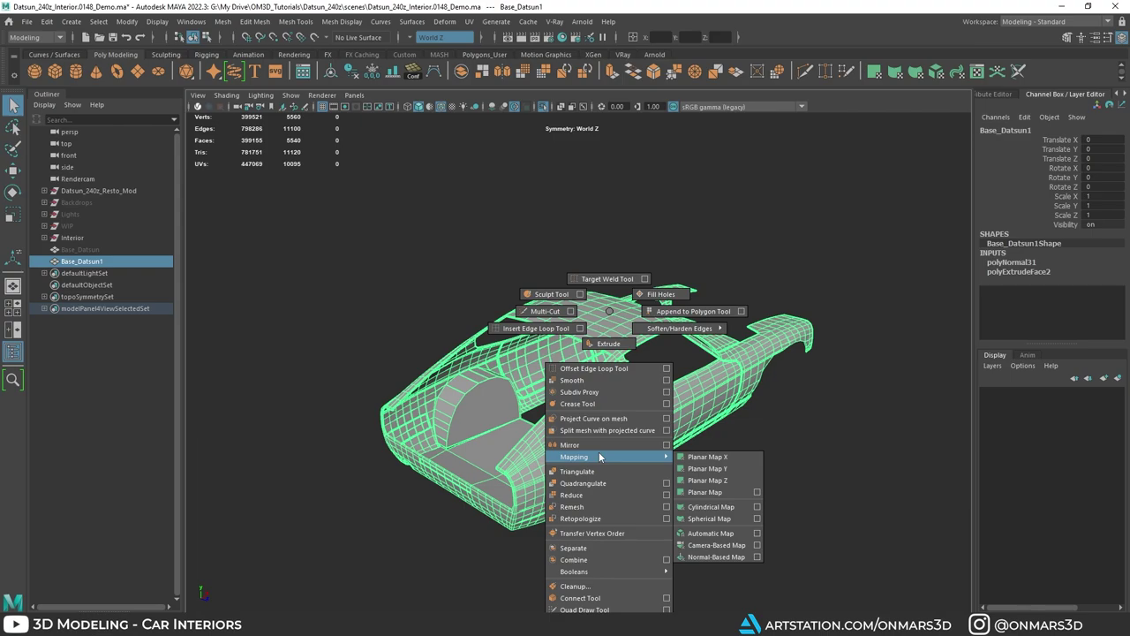
left_click(597, 545)
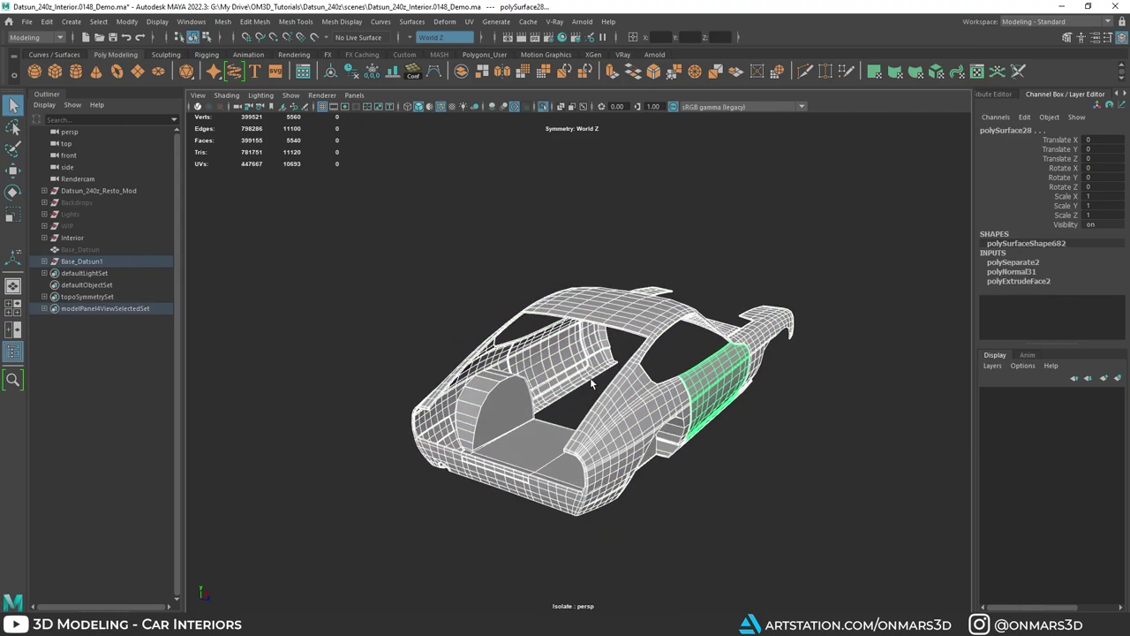
left_click(352, 73)
Step: Select the door panels on both sides of the body and combine them into one object
left_click_drag(537, 279, 676, 305, "alt")
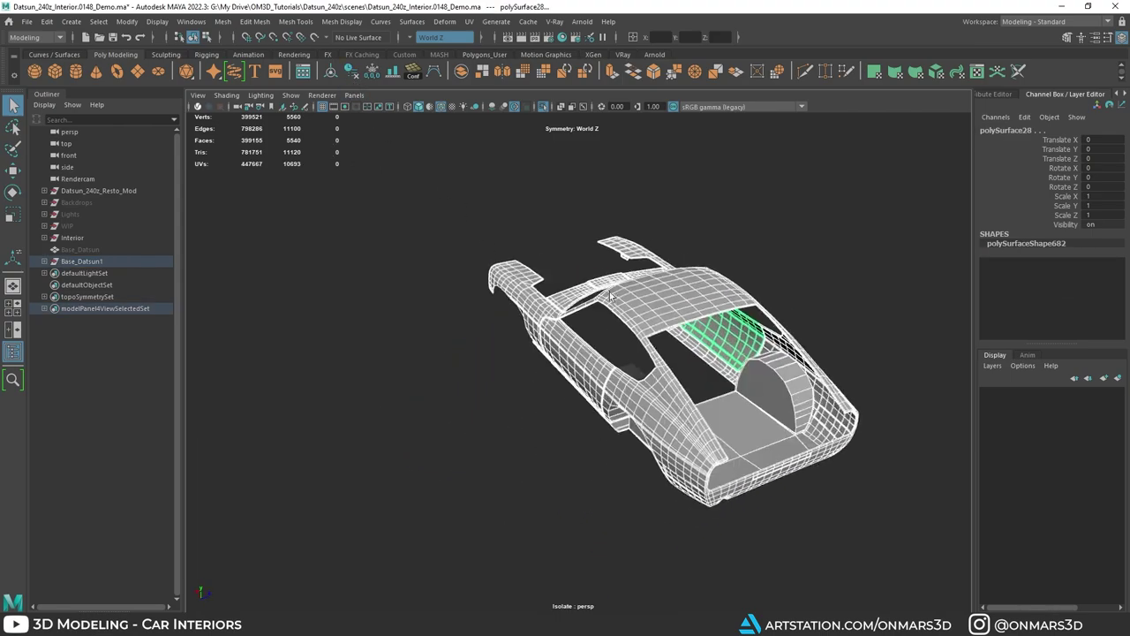
right_click_drag(565, 344, 653, 355, "alt")
left_click(605, 382)
left_click(850, 296, "shift")
middle_click_drag(850, 297, 766, 284, "alt")
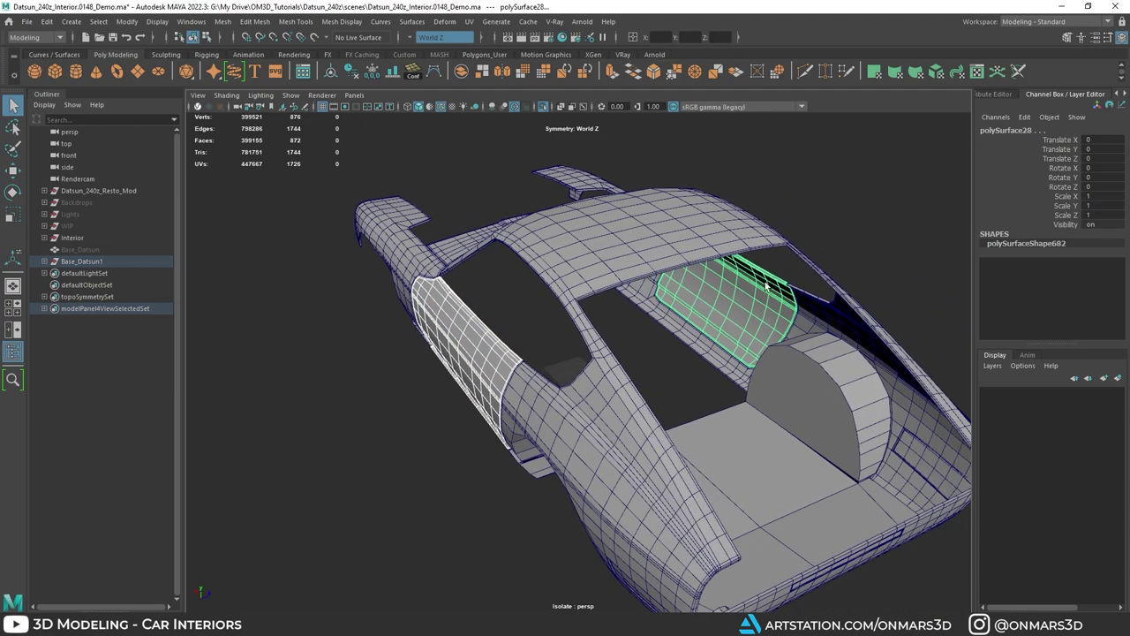
right_click(765, 283, "shift")
left_click(729, 531)
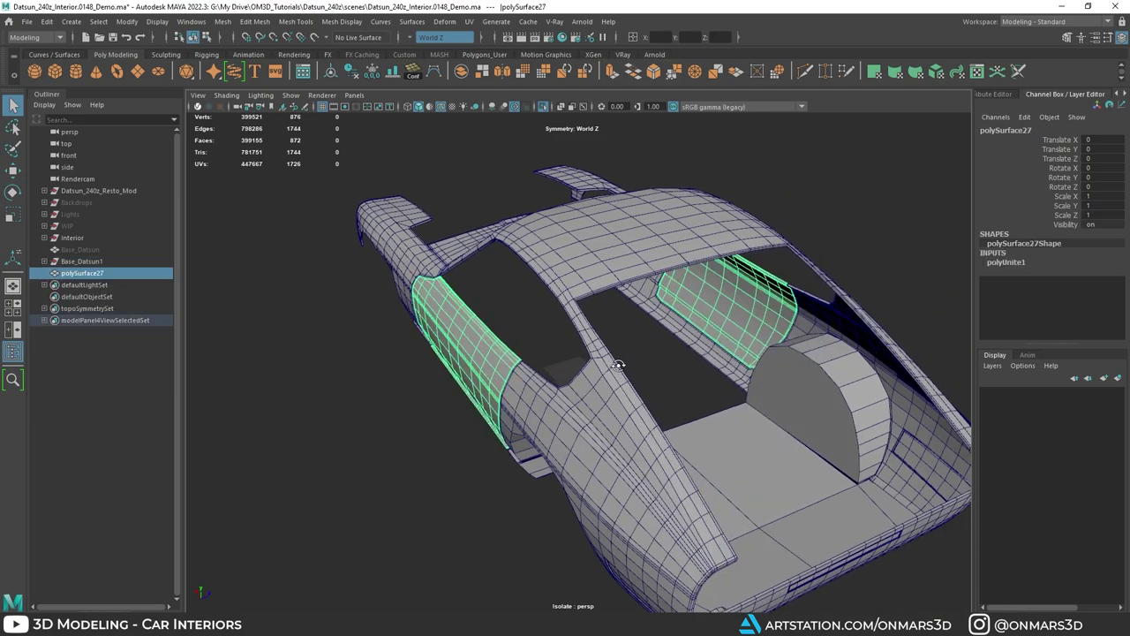
Step: Delete the construction history of the combined door panels and isolate them from the rest of the body shell
left_click_drag(629, 232, 558, 244, "alt")
right_click_drag(557, 245, 583, 246, "alt")
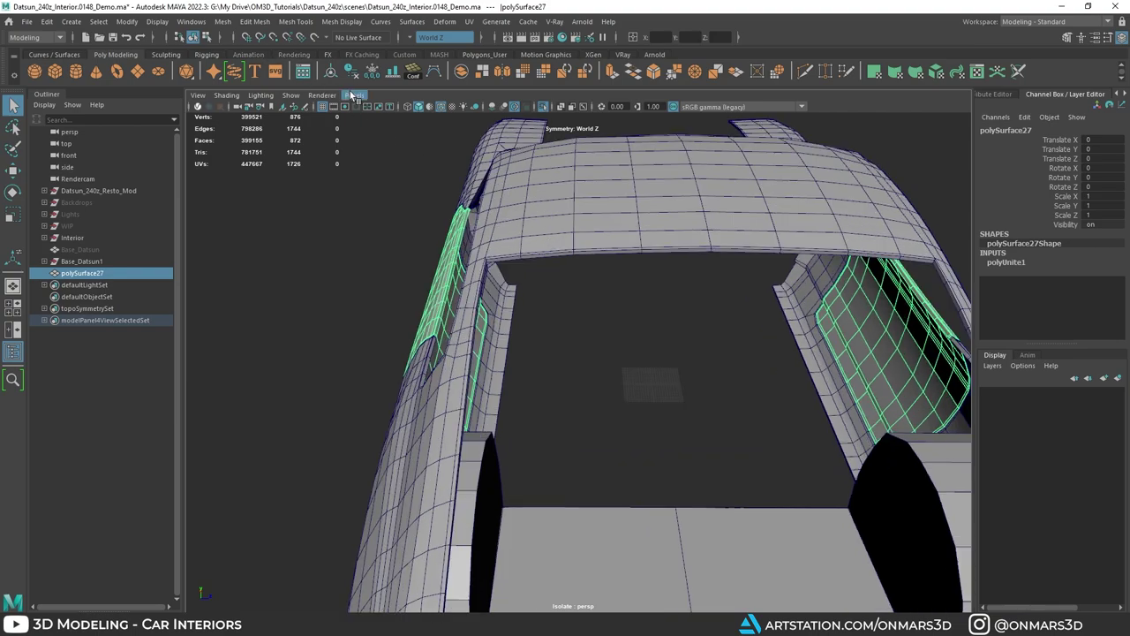
left_click(354, 78)
left_click_drag(631, 279, 569, 368, "alt")
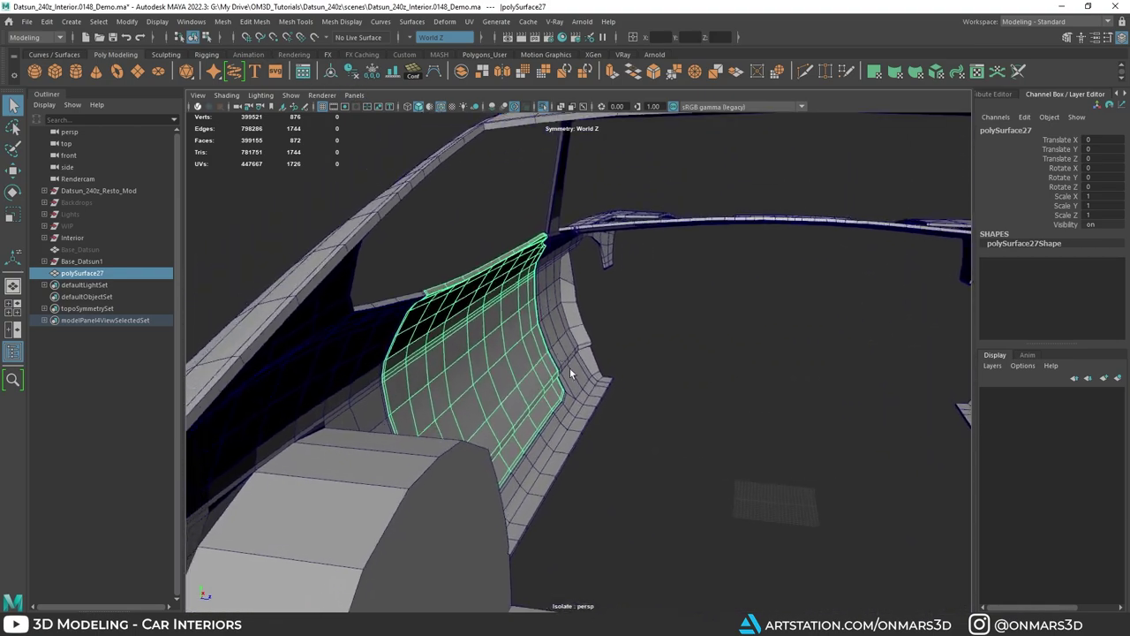
right_click_drag(569, 367, 571, 370, "alt")
mouse_move(571, 374)
left_mouse_down("alt")
mouse_move(540, 358)
mouse_move(574, 353)
mouse_move(512, 332)
mouse_move(603, 355)
mouse_move(561, 370)
left_mouse_up("alt")
key("ctrl+1")
key("ctrl+1")
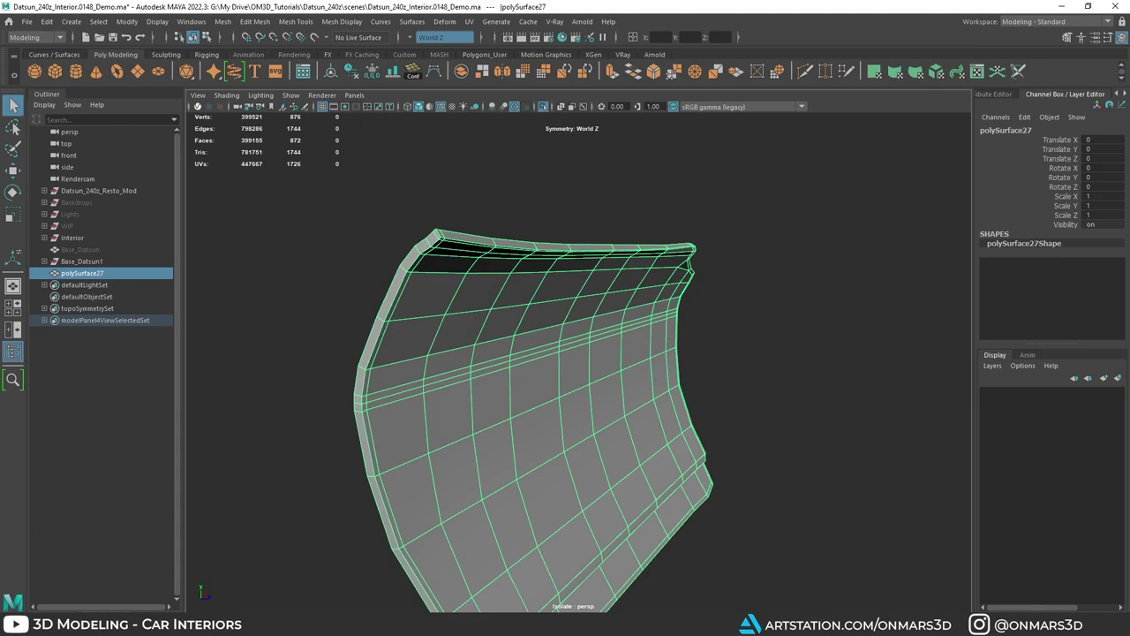
Step: Switch to the reference image board and examine the door jamb beside the black bucket seat
key("alt+Tab")
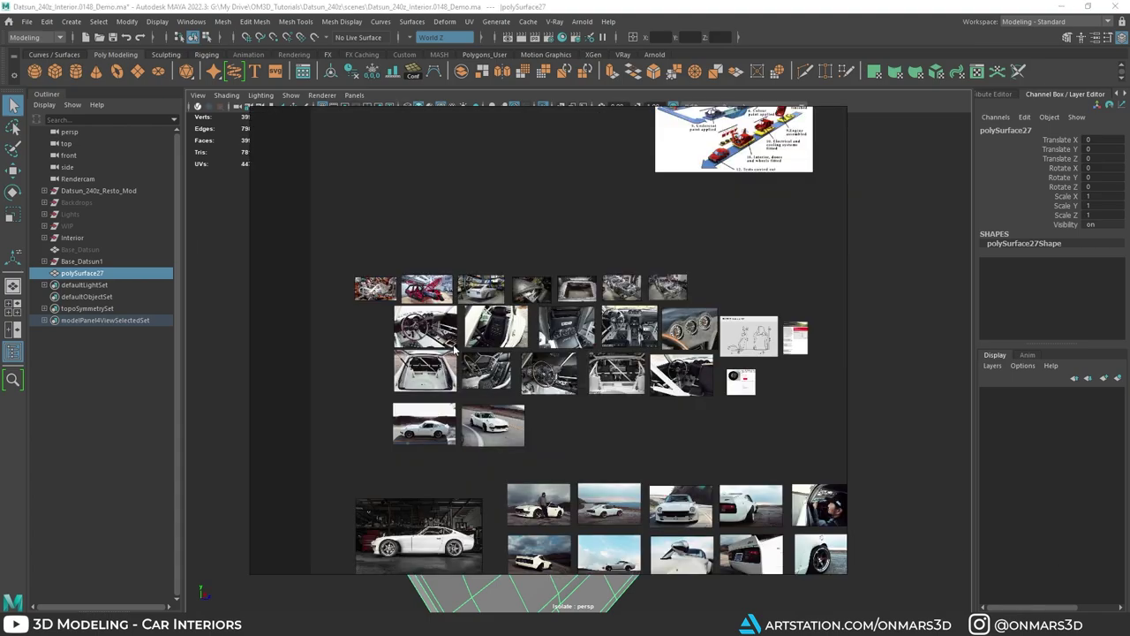
scroll(455, 349, "up", 10)
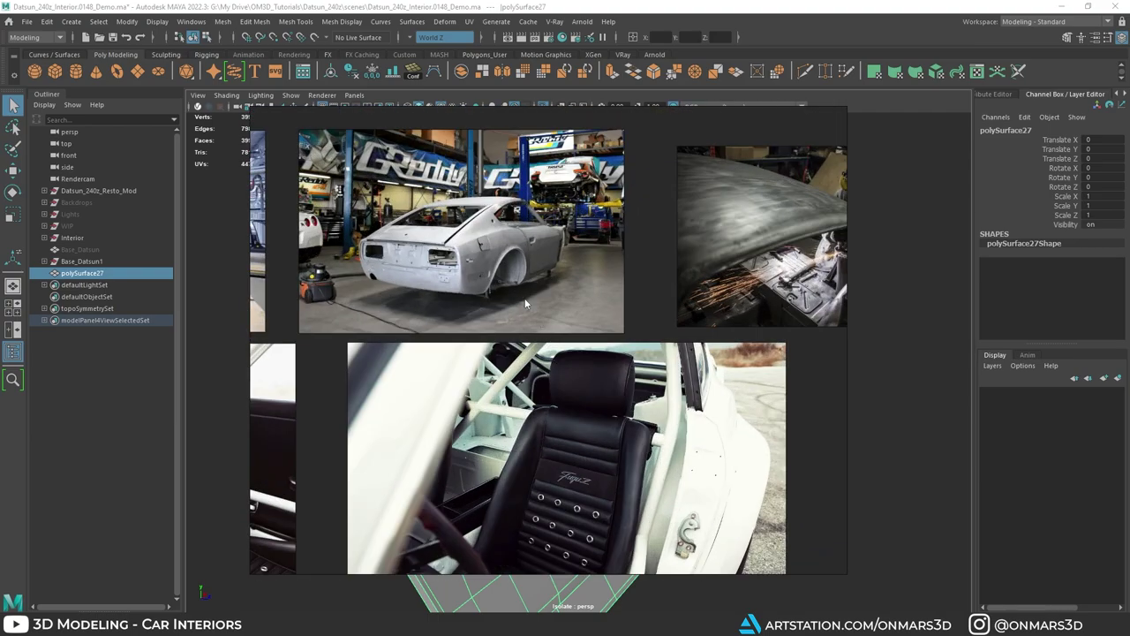
scroll(545, 284, "down", 3)
scroll(592, 303, "up", 6)
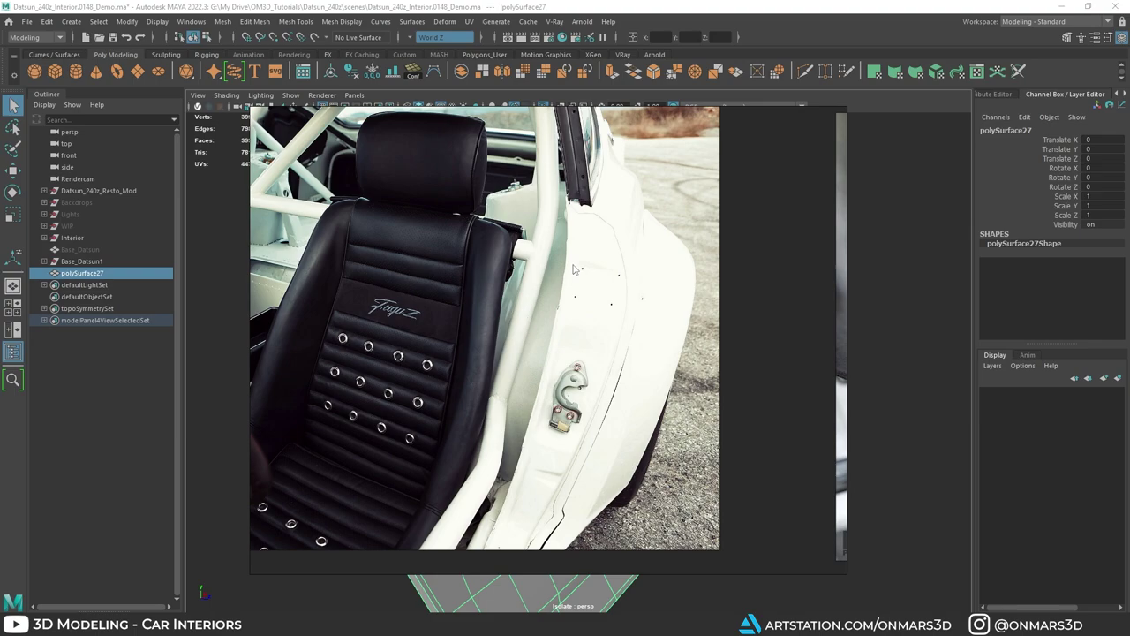
scroll(574, 270, "down", 5)
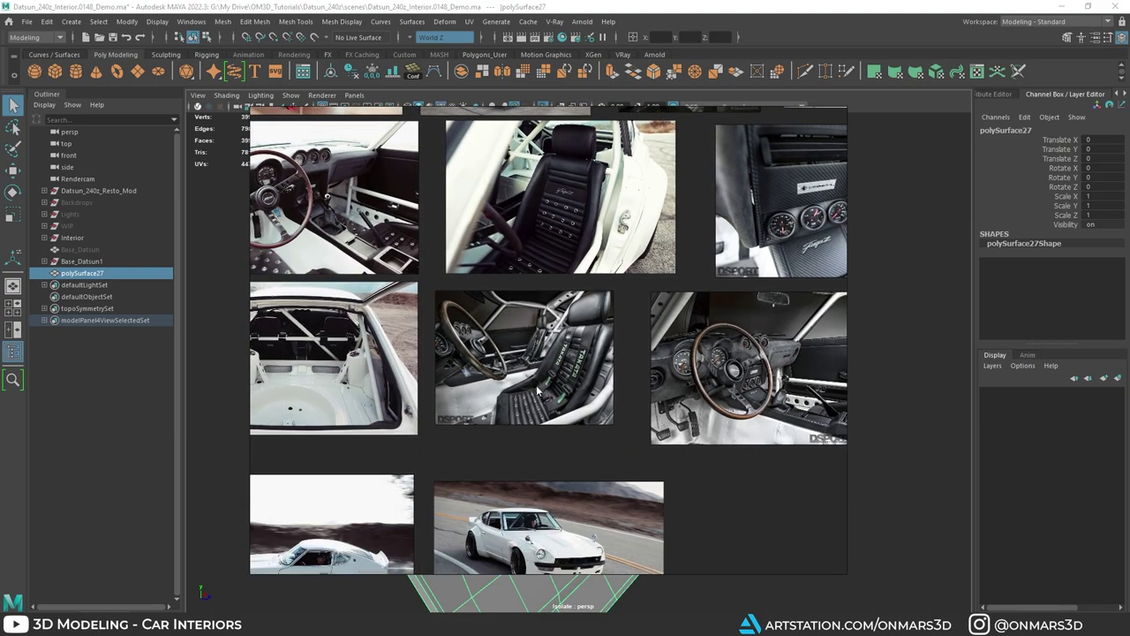
Step: Look through the reference photos of the dashboard, gauges, roll cage and bare chassis, and the RECARO Sportster GT seat drawing
middle_click_drag(537, 391, 609, 347)
scroll(510, 434, "down", 5)
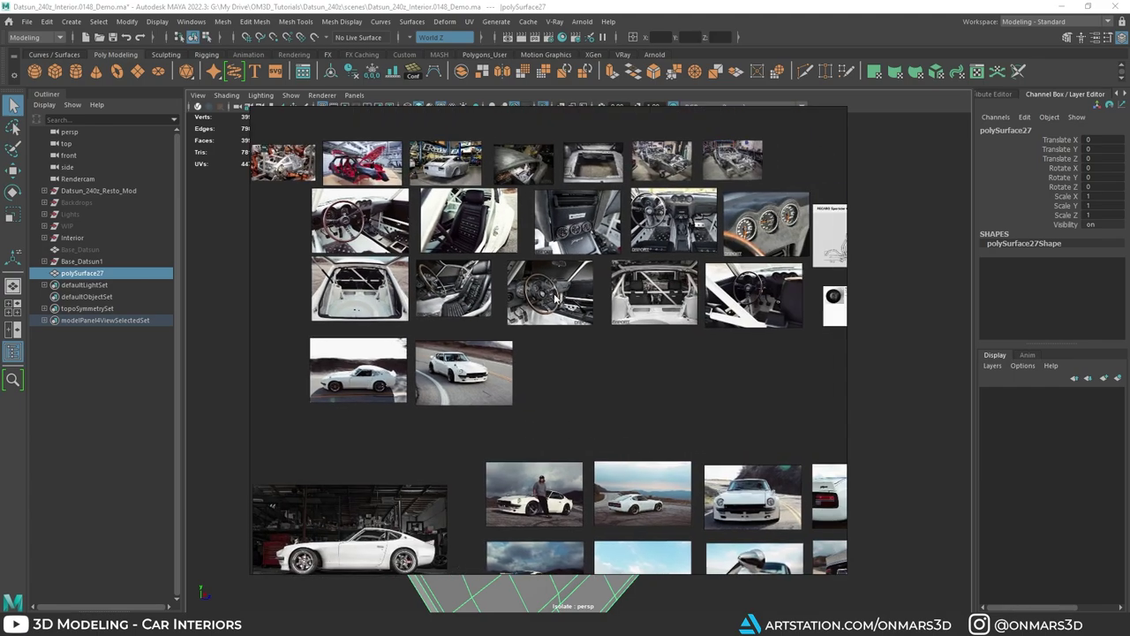
scroll(691, 315, "up", 5)
middle_click_drag(691, 315, 559, 425)
middle_click_drag(799, 400, 618, 381)
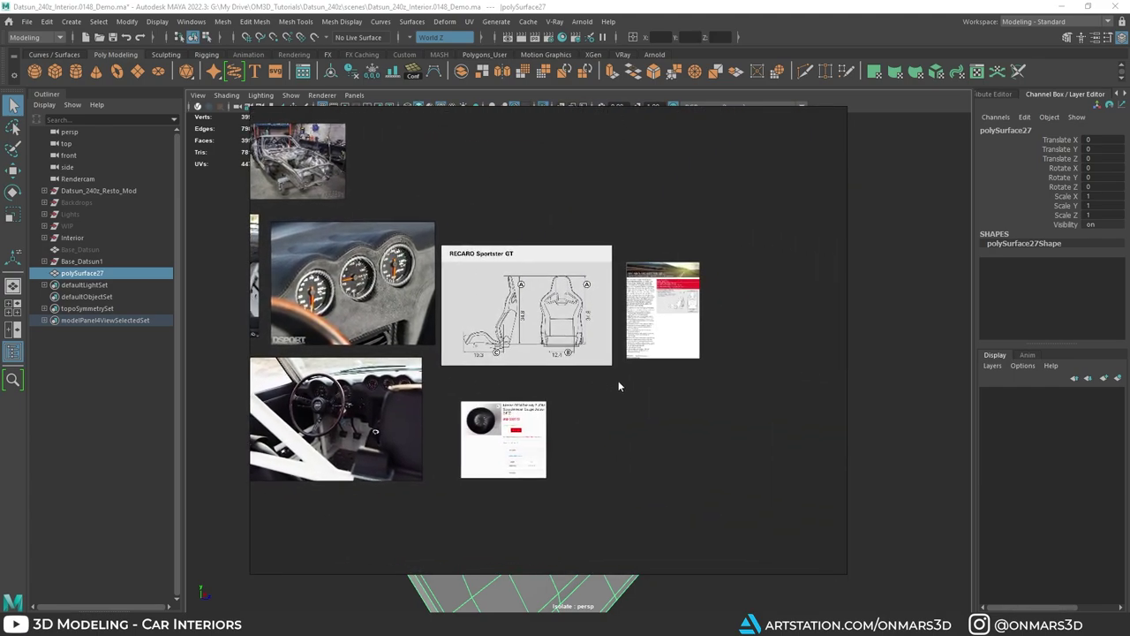
middle_click_drag(477, 410, 688, 440)
middle_click_drag(494, 346, 637, 389)
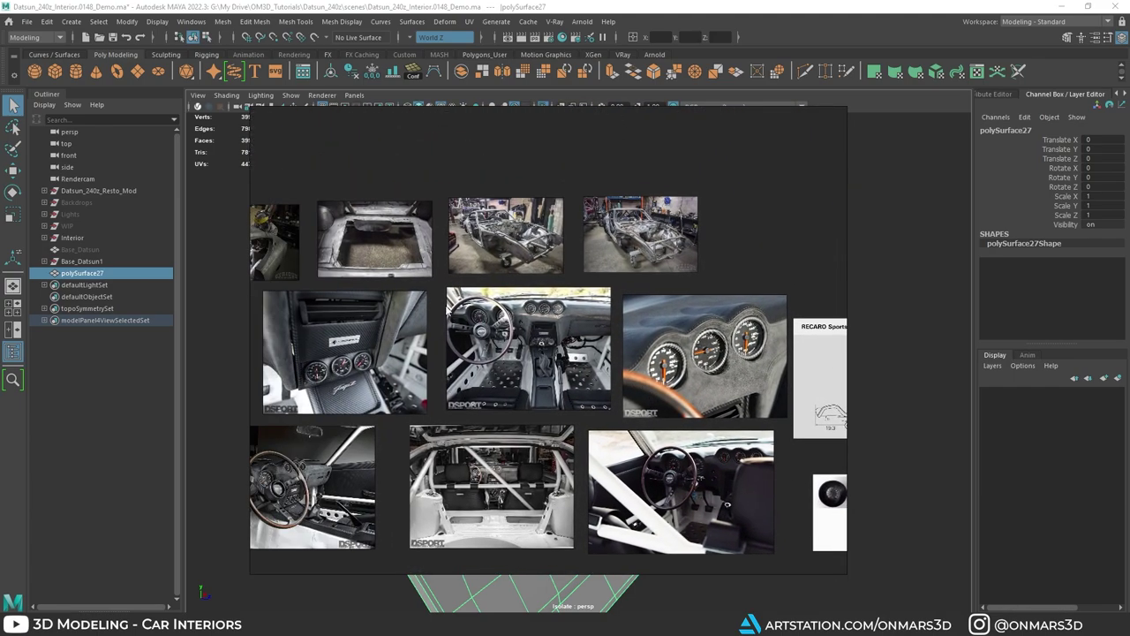
scroll(579, 381, "up", 2)
scroll(582, 428, "up", 2)
scroll(590, 422, "down", 4)
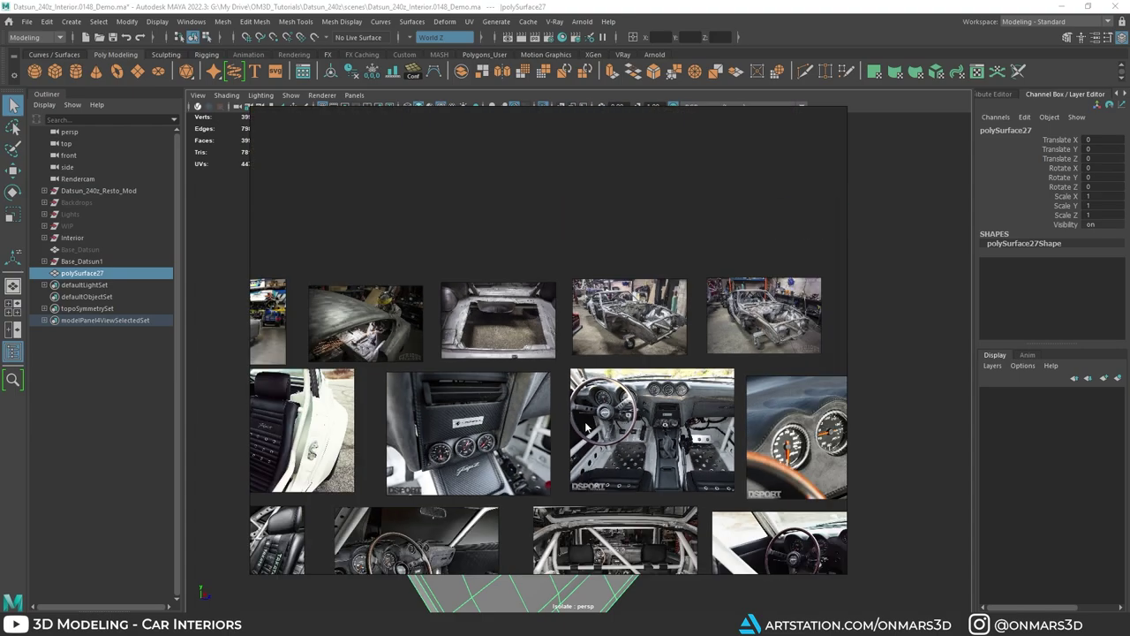
middle_click_drag(458, 453, 518, 381)
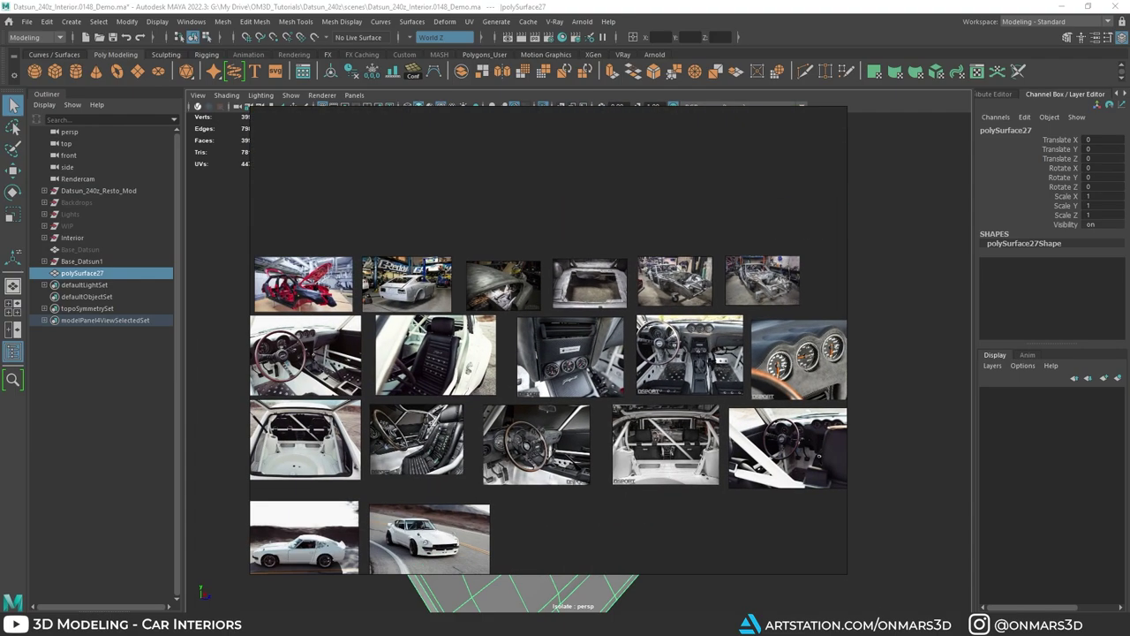
scroll(575, 335, "down", 2)
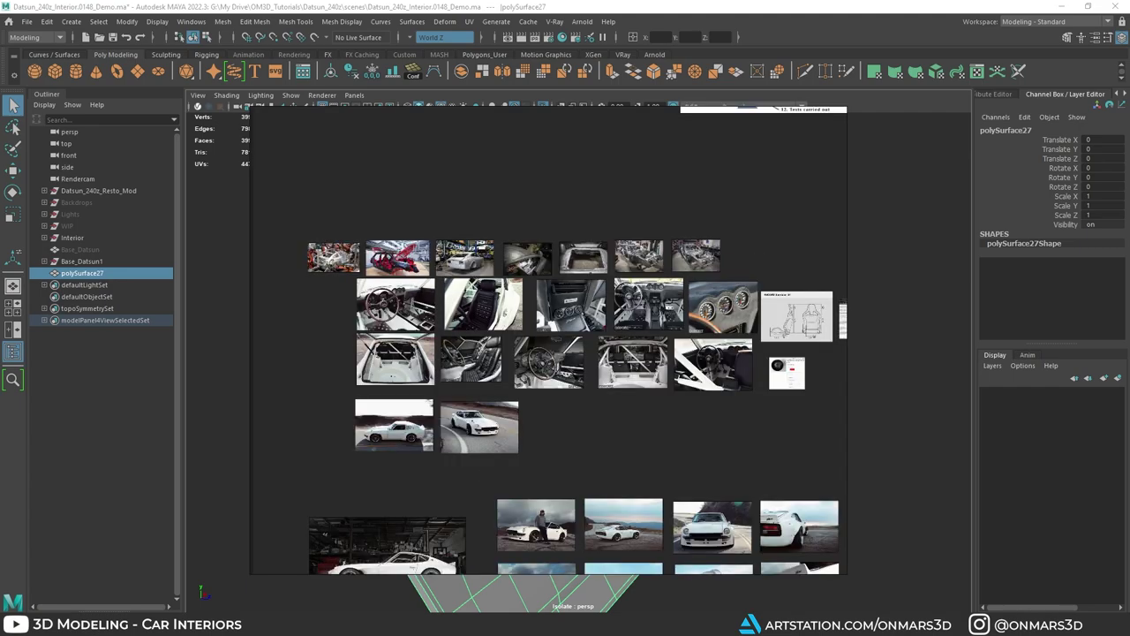
Step: Examine the steering wheel, passenger door and seat photos close up, and return to the isolated door panels in Maya
scroll(519, 371, "up", 5)
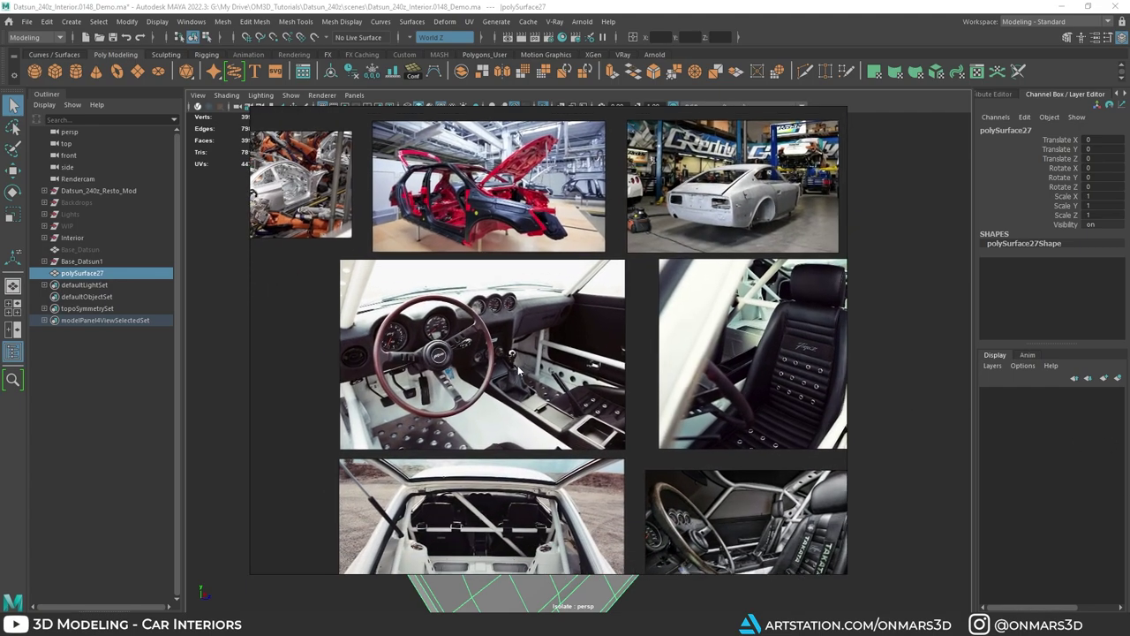
middle_click_drag(519, 371, 525, 362)
mouse_move(442, 354)
middle_mouse_down()
mouse_move(529, 337)
mouse_move(391, 384)
middle_mouse_up()
middle_click_drag(651, 361, 484, 357)
middle_click_drag(686, 315, 586, 320)
scroll(585, 325, "up", 3)
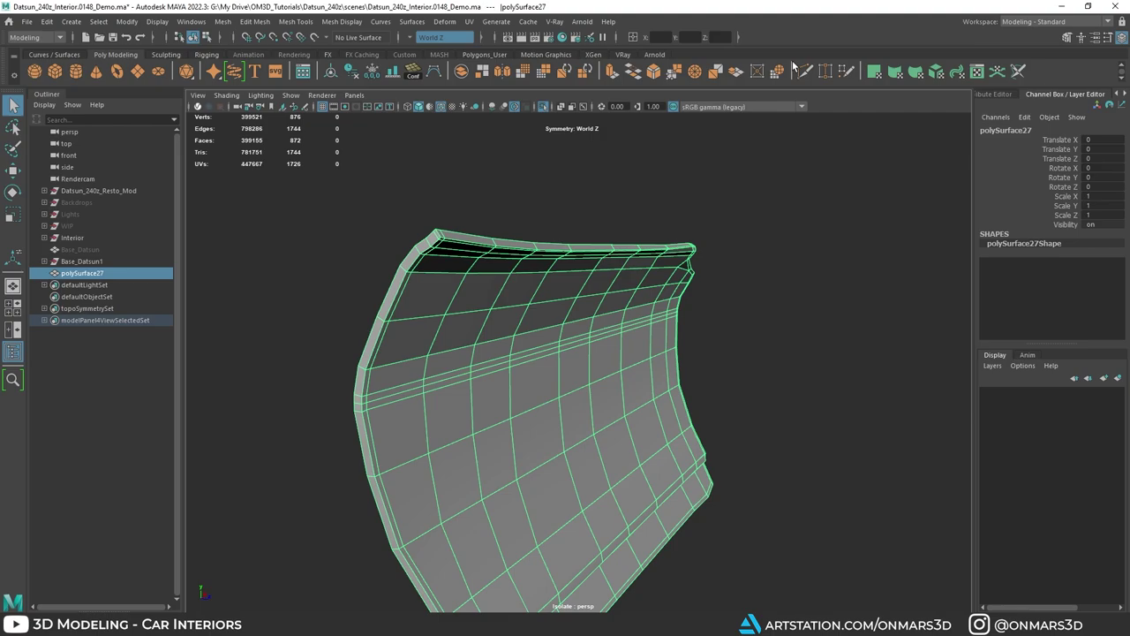
Step: Select all faces of the door panels and deselect the loop of rim faces along their edges
left_click_drag(760, 300, 479, 287, "alt")
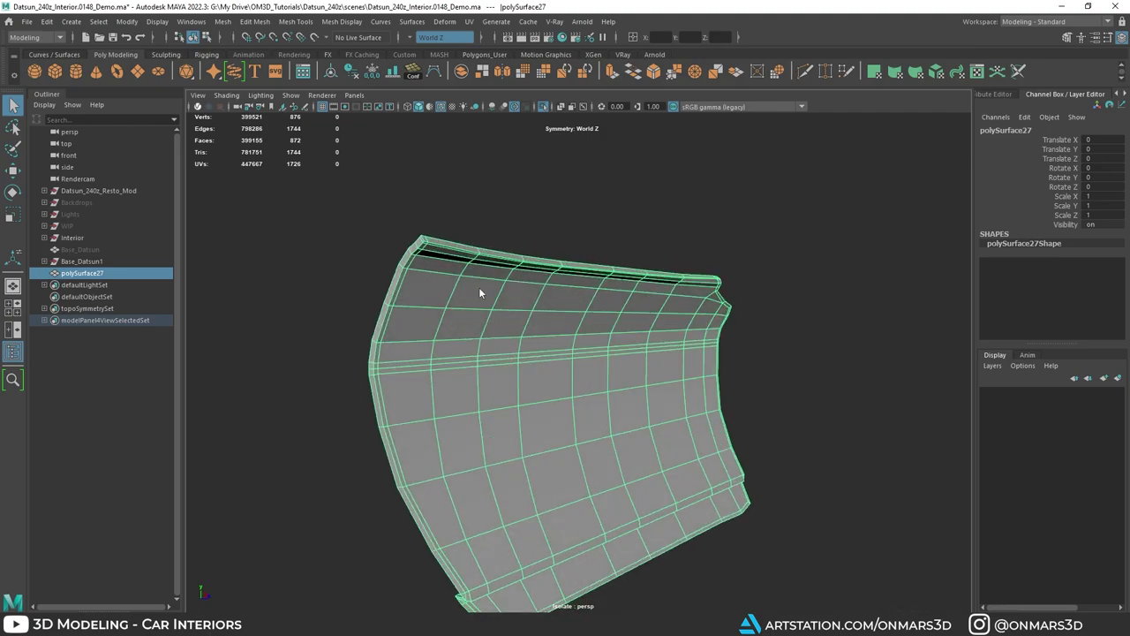
right_click_drag(479, 288, 486, 312)
double_click(484, 302)
left_click_drag(484, 301, 550, 328, "alt")
left_click(544, 307, "ctrl")
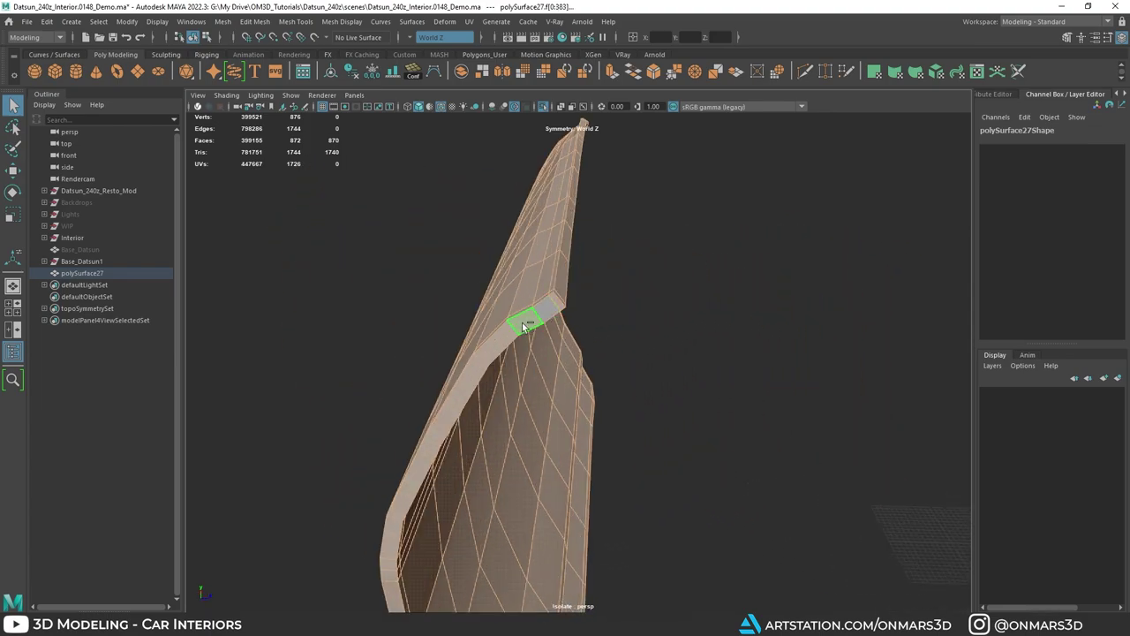
double_click(522, 326, "ctrl")
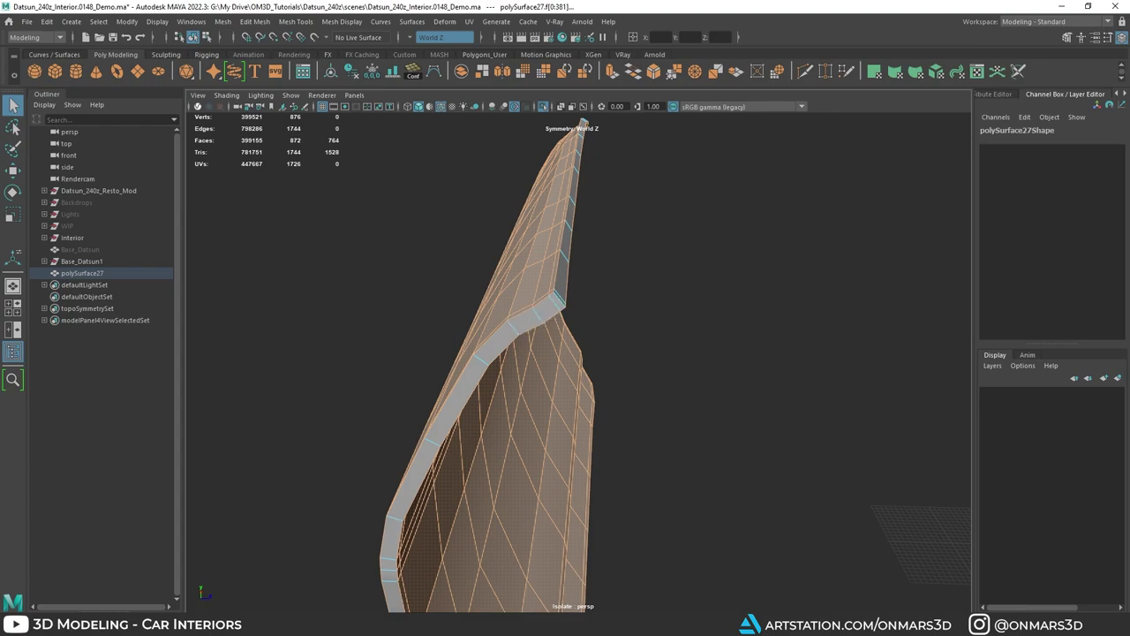
Step: Show the Modeling Toolkit and set the selection constraint to Angle with a value of 10
left_click(1080, 39)
left_click_drag(742, 268, 687, 309, "alt")
left_click_drag(793, 298, 706, 371, "alt")
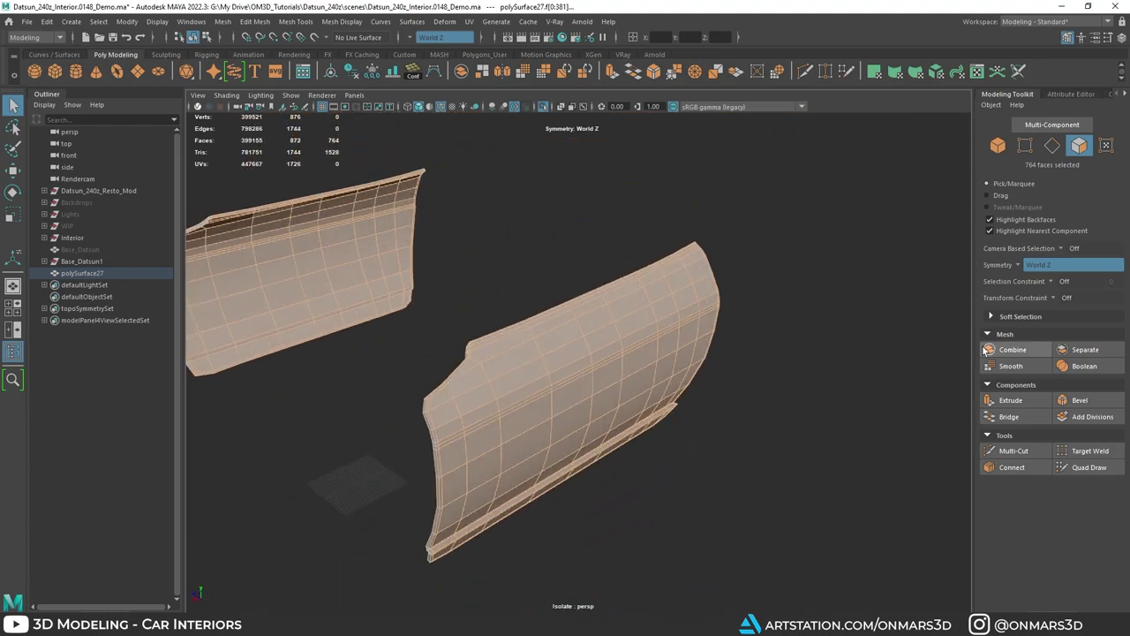
left_click(1051, 282)
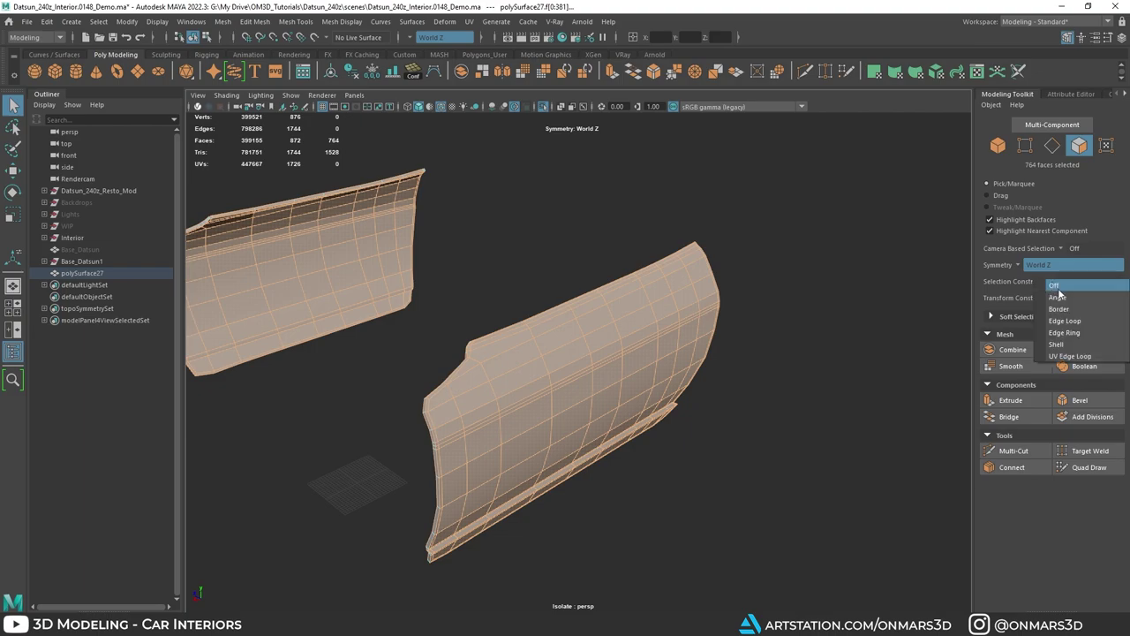
left_click(1071, 299)
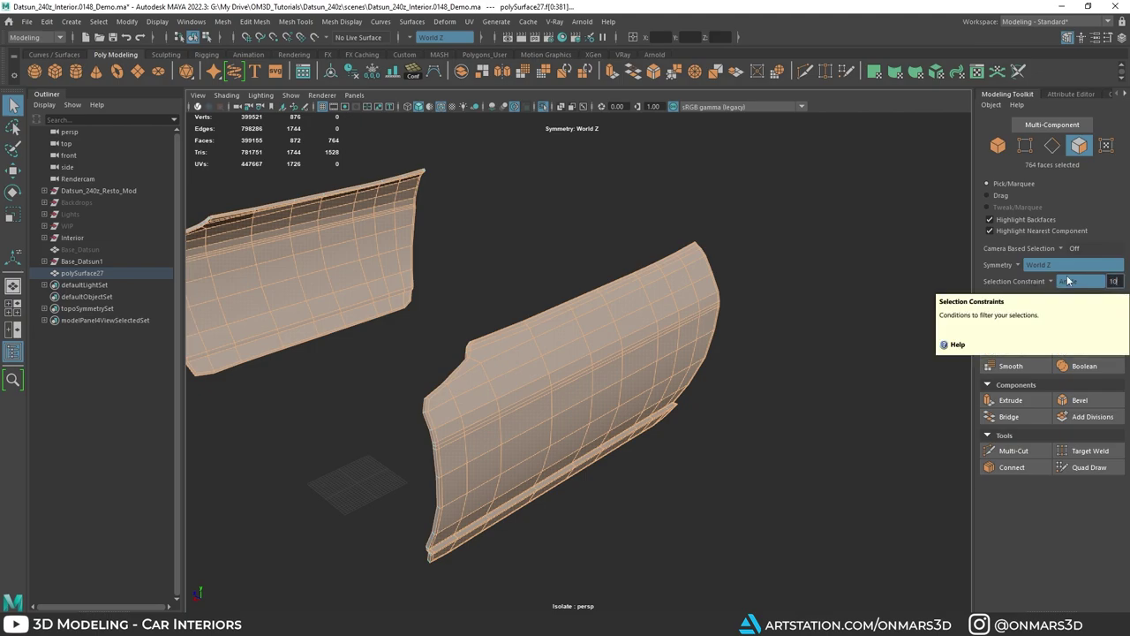
Step: Deselect the outer skin faces on the upper part of the door panels, including the remaining strip above the crease
left_click_drag(689, 336, 522, 287, "alt")
left_click(522, 287)
left_click_drag(610, 285, 585, 315, "alt")
left_click(466, 217, "ctrl")
right_click_drag(586, 315, 574, 306, "alt")
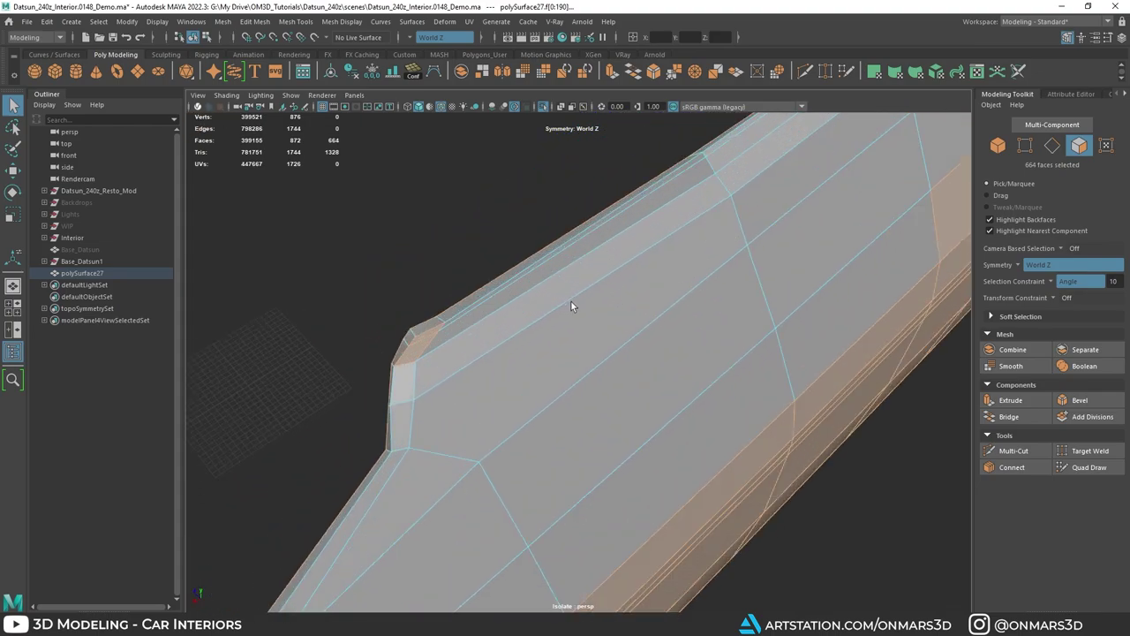
left_click_drag(574, 306, 587, 346, "alt")
left_click(528, 334, "ctrl")
left_click(680, 212, "ctrl")
left_click(624, 360, "ctrl")
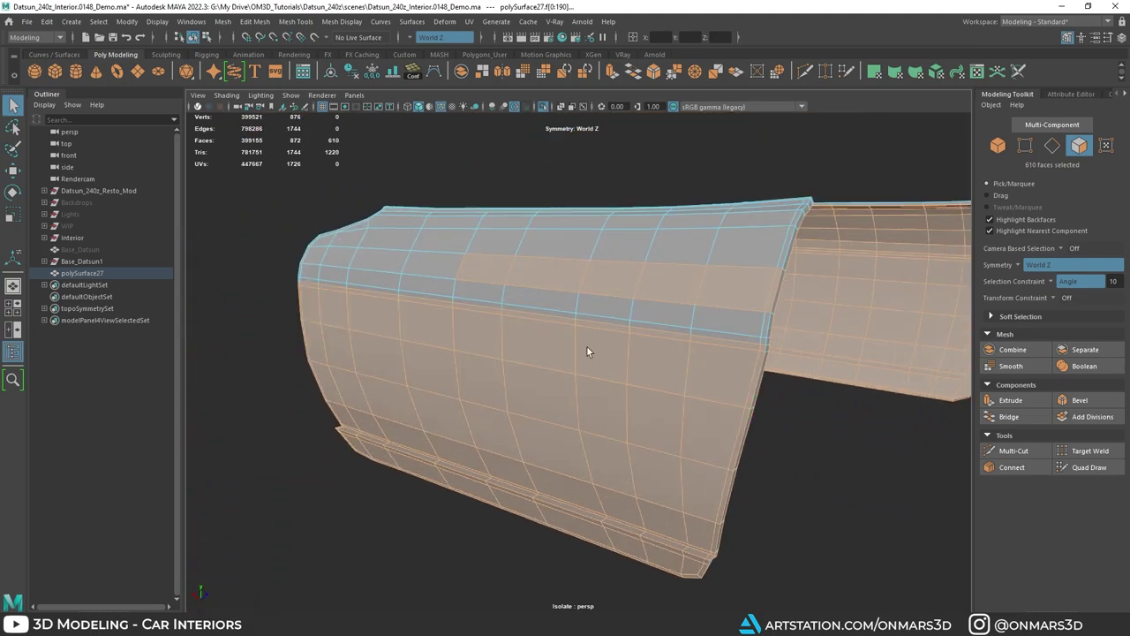
left_click(600, 279, "ctrl")
Step: Deselect the outer skin faces on the middle and lower door panels so only the cabin-facing faces stay selected
left_click_drag(599, 279, 580, 256, "alt")
left_click_drag(469, 467, 578, 232, "alt")
left_click(571, 331, "ctrl")
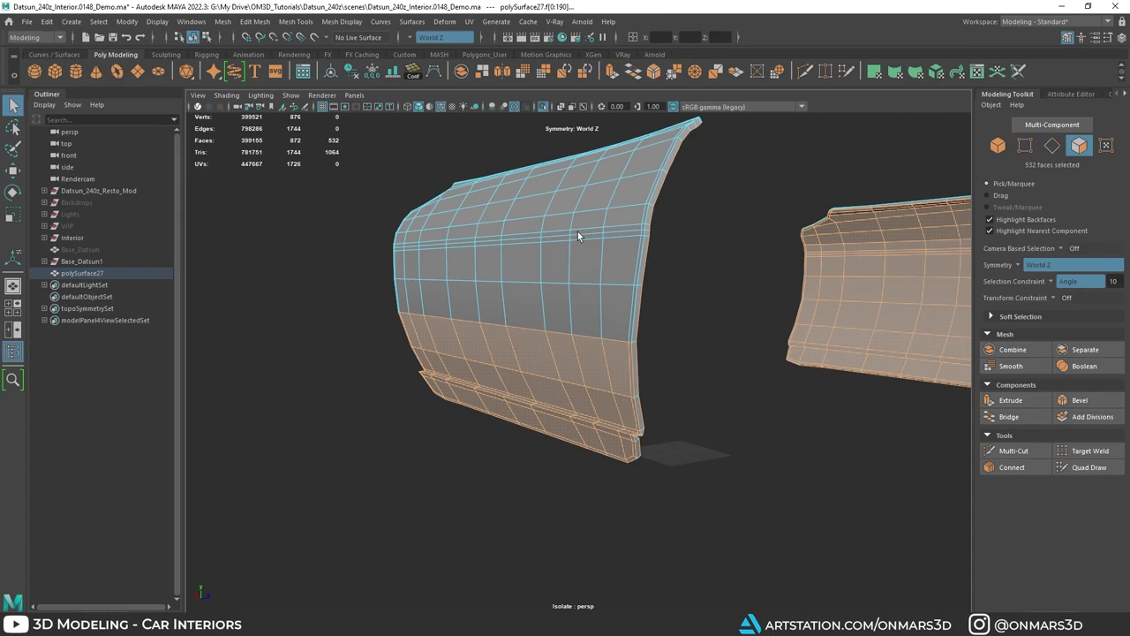
left_click(559, 374, "ctrl")
left_click_drag(560, 374, 641, 325, "alt")
left_click(591, 353, "ctrl")
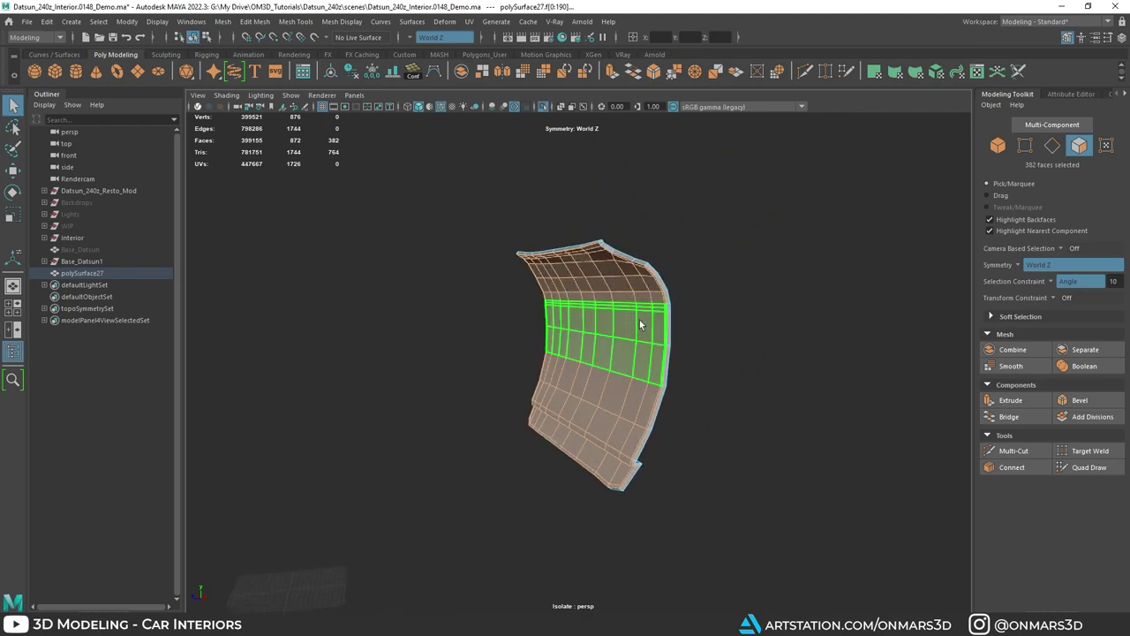
Step: With the selection constraint turned off, flatten the inner door faces along Z and move them inward toward the cabin
left_click(1052, 281)
left_click(1065, 276)
left_click_drag(484, 282, 513, 275, "alt")
key("r")
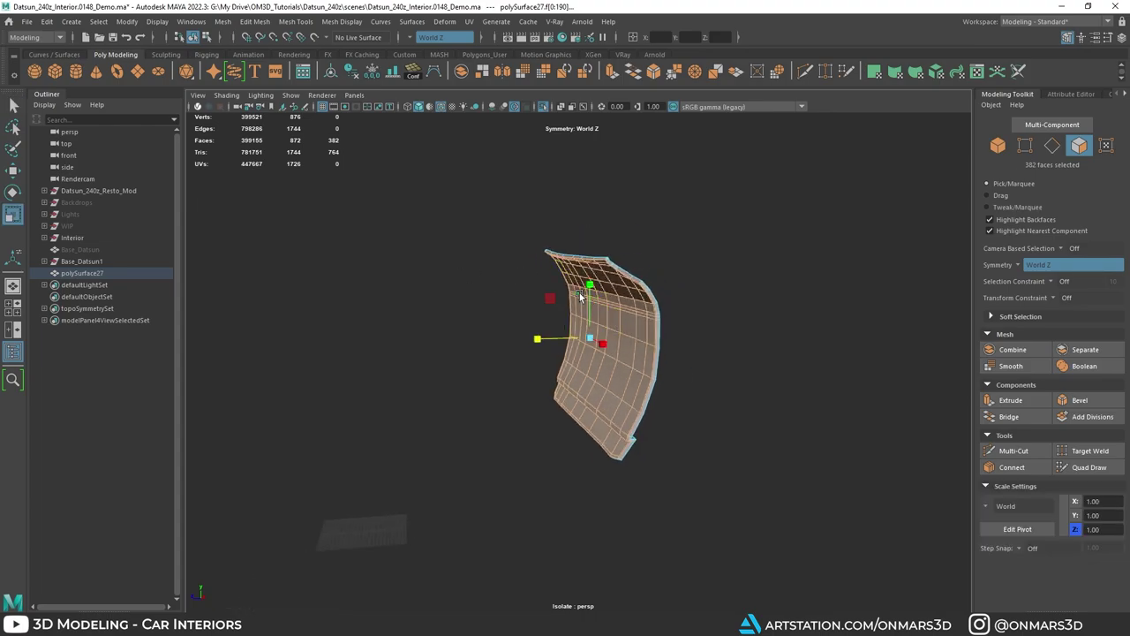
left_click_drag(504, 389, 665, 329, "alt")
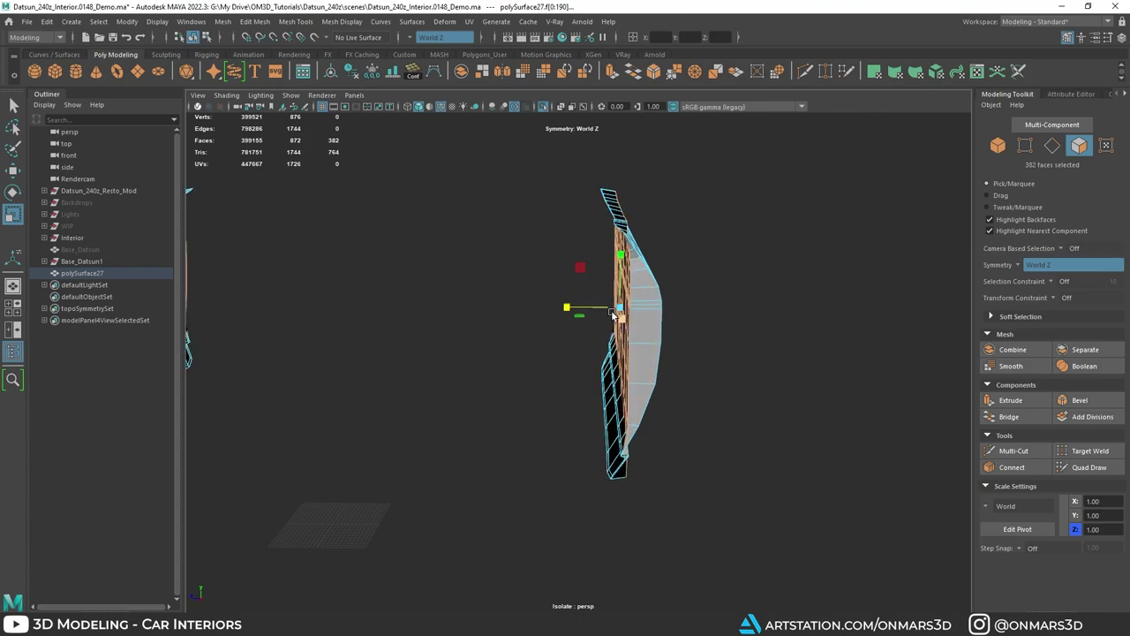
left_click_drag(587, 310, 539, 325)
left_click_drag(573, 218, 544, 250, "alt")
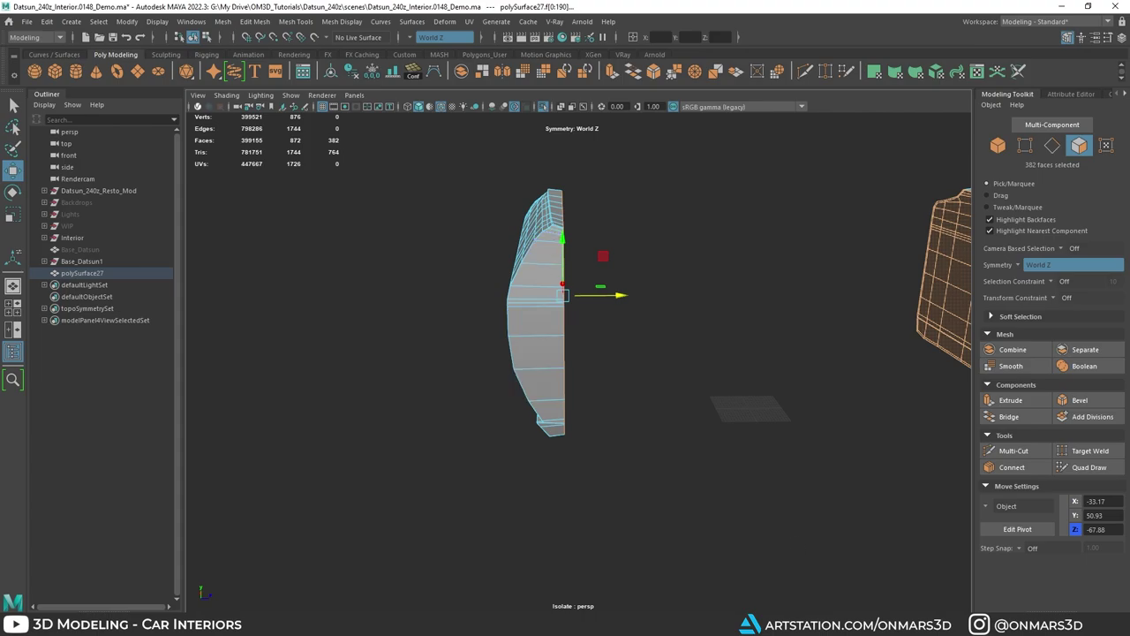
Step: Compare the thickened door panel with the door jamb in the reference seat photo
left_click(873, 625)
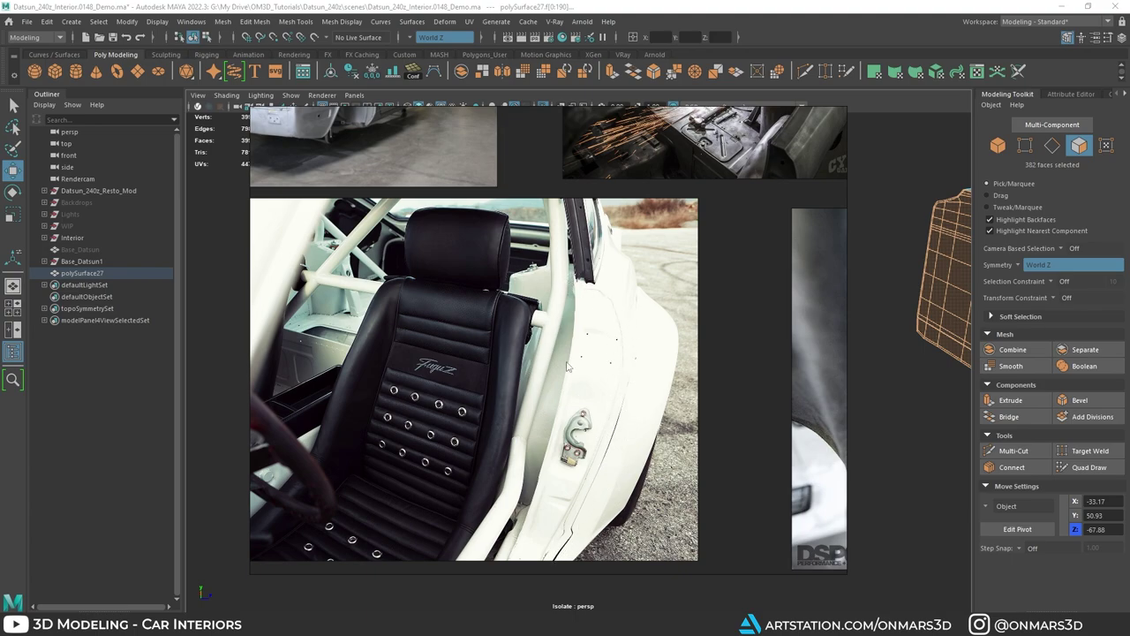
left_click(779, 32)
left_click_drag(656, 255, 648, 356, "alt")
right_click_drag(648, 356, 696, 364, "alt")
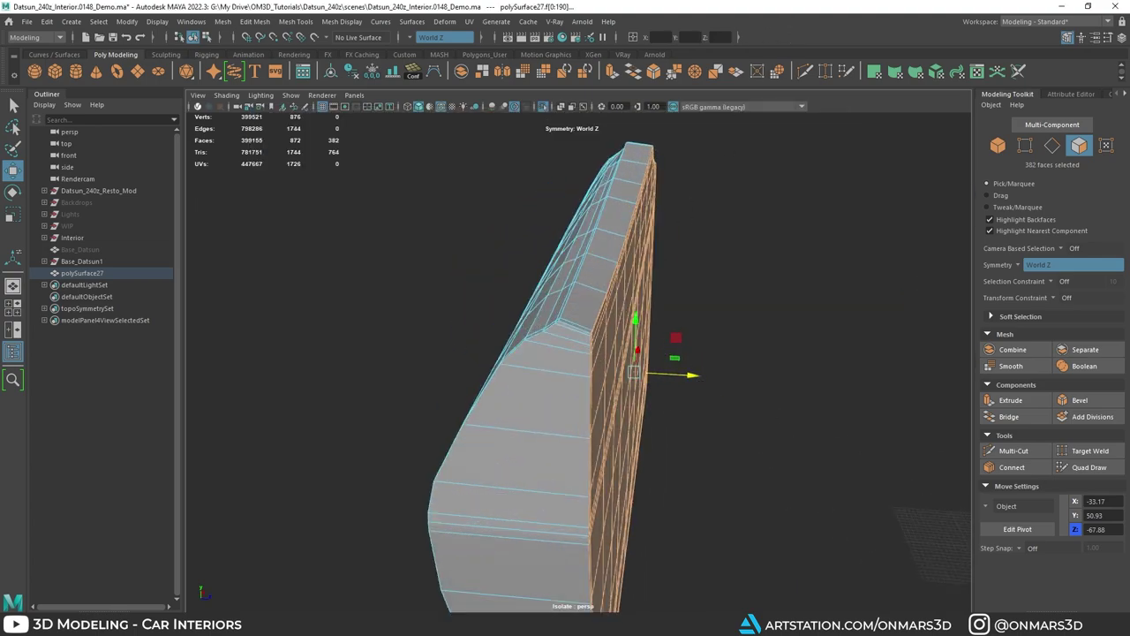
Step: Study the reference photos of the inner door trim, the cabin and the rear roll cage area
key("alt+Tab")
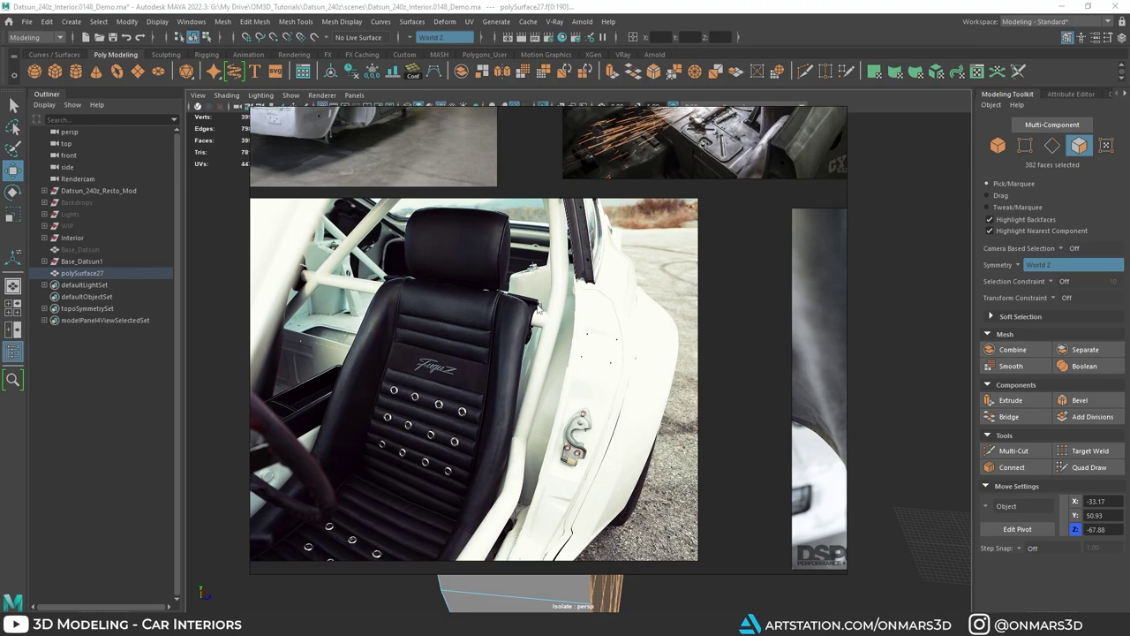
scroll(556, 310, "down", 3)
scroll(513, 236, "down", 3)
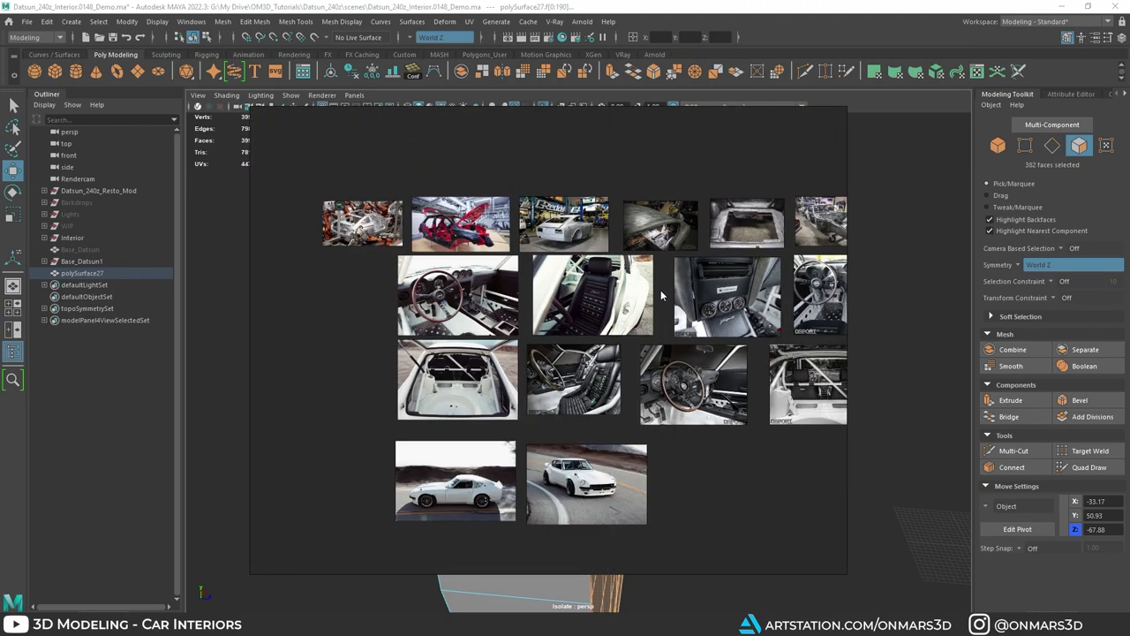
scroll(666, 399, "up", 5)
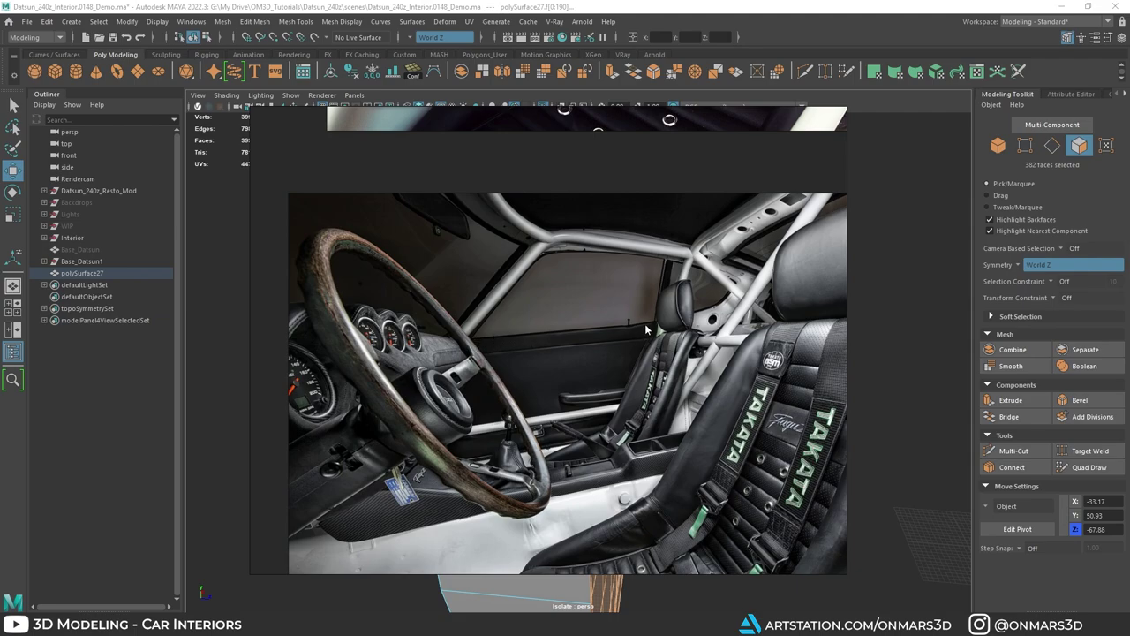
scroll(644, 325, "down", 3)
scroll(671, 345, "up", 4)
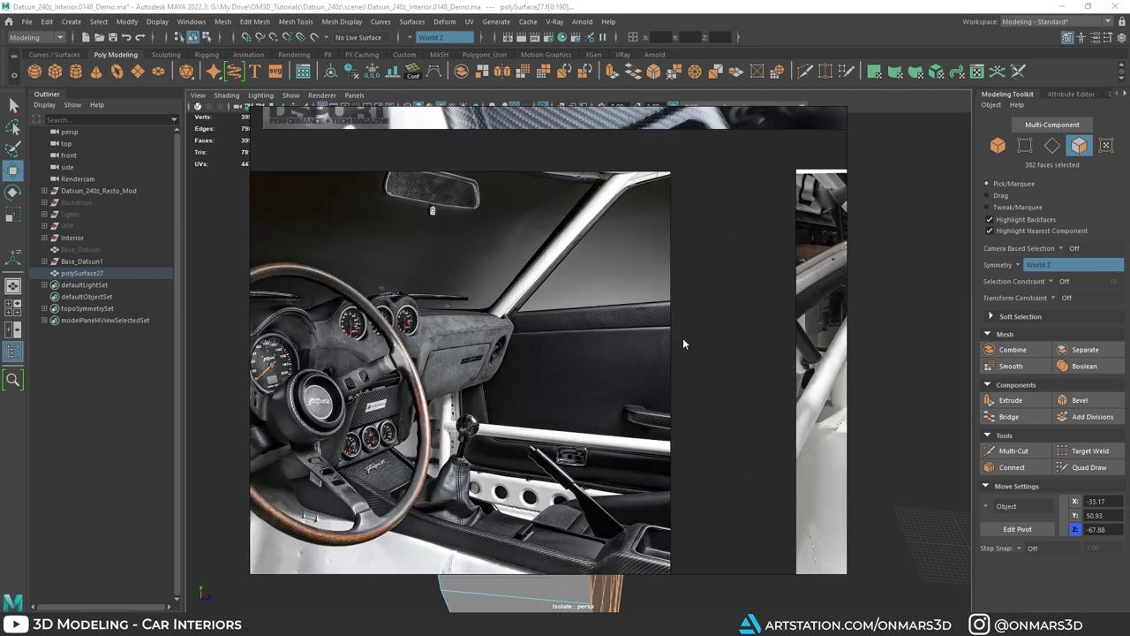
scroll(631, 304, "down", 3)
scroll(630, 318, "up", 4)
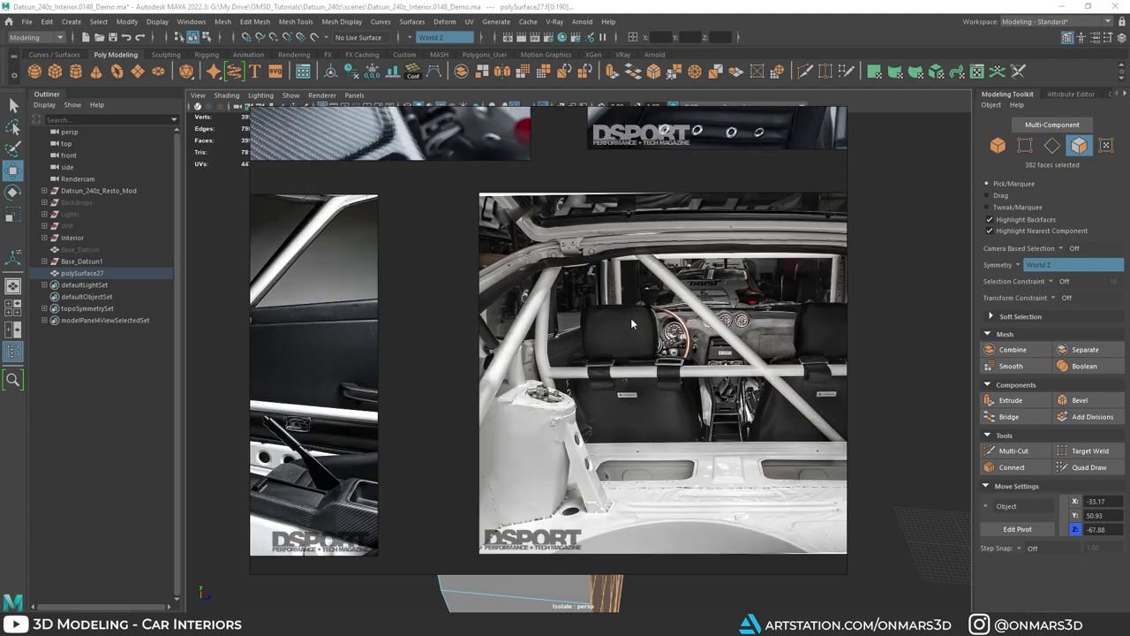
Step: Check the door's lean in the rear cabin photo and rotate the flattened inner door faces slightly to match
scroll(538, 353, "up", 2)
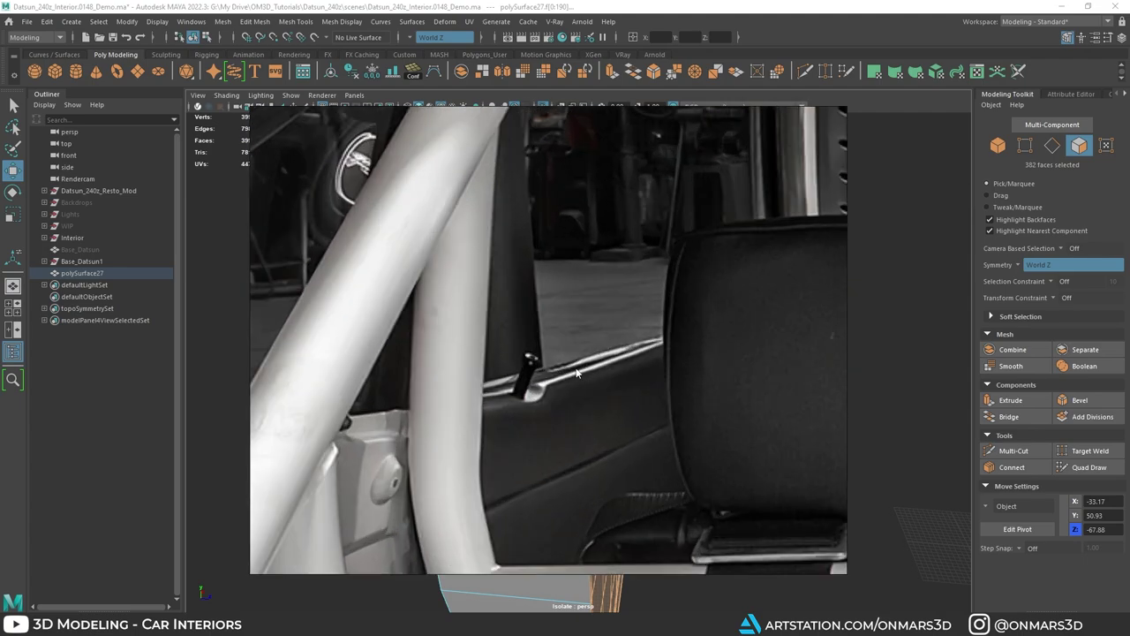
left_click(766, 6)
scroll(655, 352, "down", 3)
left_click_drag(653, 350, 600, 345, "alt")
key("e")
left_click_drag(593, 201, 584, 224, "alt")
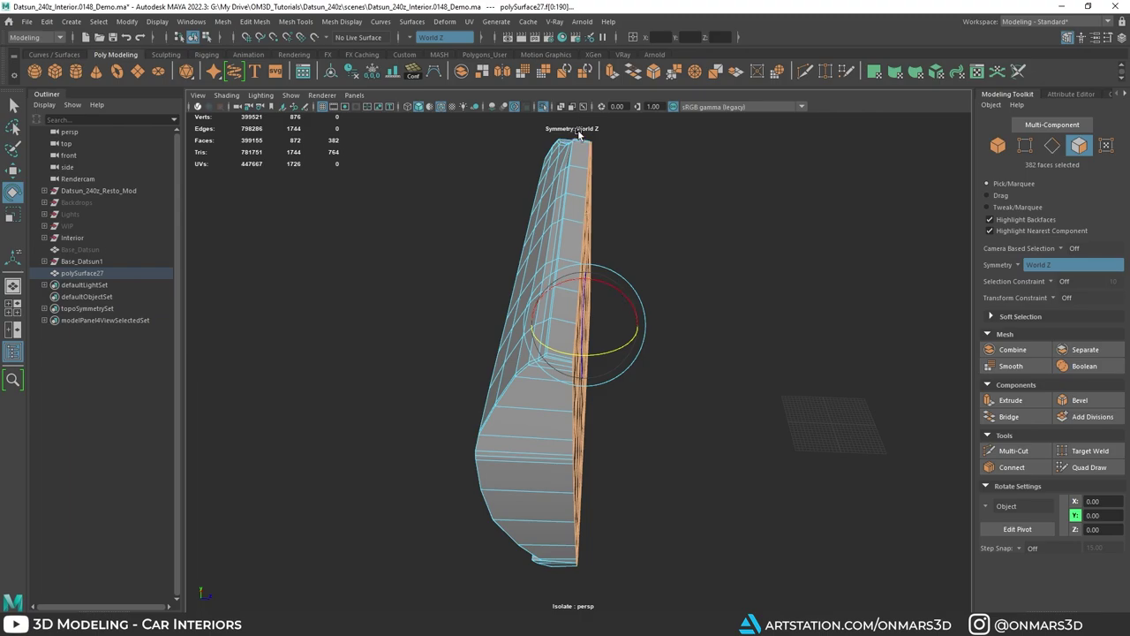
left_click_drag(549, 350, 594, 382)
key("w")
scroll(578, 346, "up", 5)
scroll(569, 355, "down", 6)
scroll(665, 392, "down", 3)
Step: Return to object mode, bring the whole car back out of isolation, and hide the Interior group
right_click_drag(580, 300, 623, 273)
scroll(640, 322, "up", 3)
key("ctrl+1")
left_click_drag(640, 323, 568, 296, "alt")
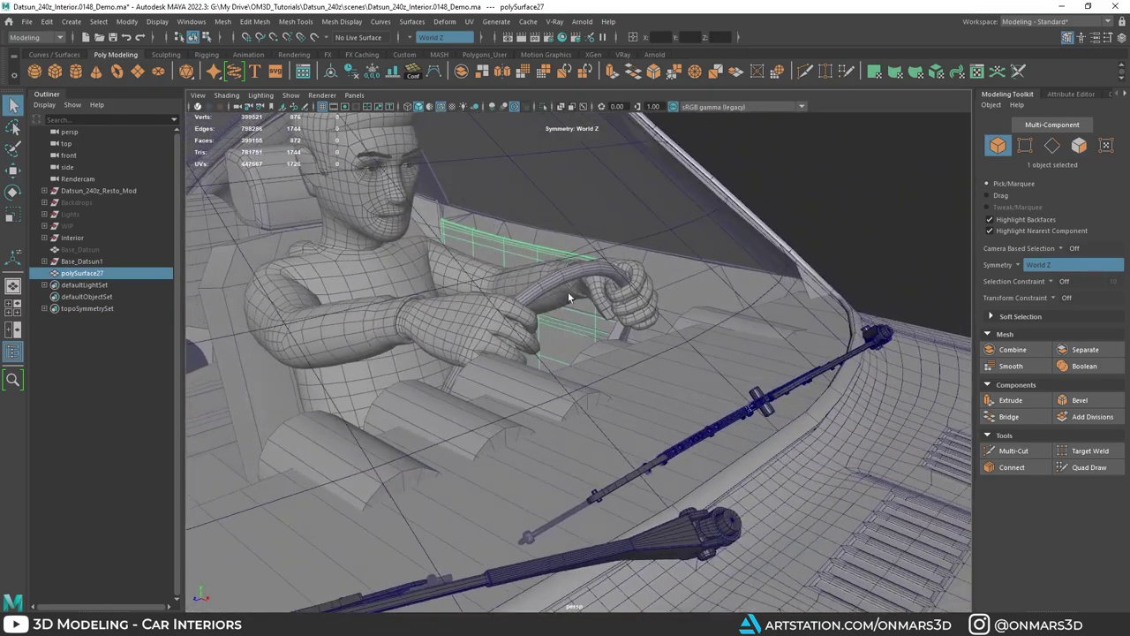
left_click(82, 239)
key("ctrl+h")
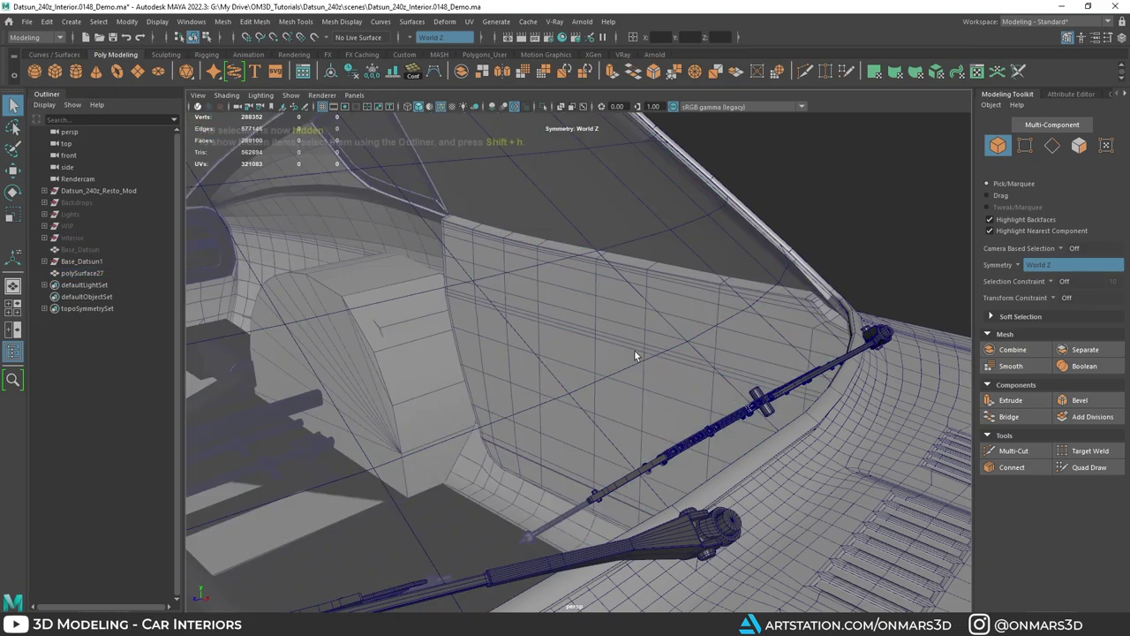
Step: Select the thickened body shell together with the door panels and isolate them
left_click_drag(634, 350, 817, 340, "alt")
scroll(671, 341, "up", 5)
scroll(688, 341, "down", 5)
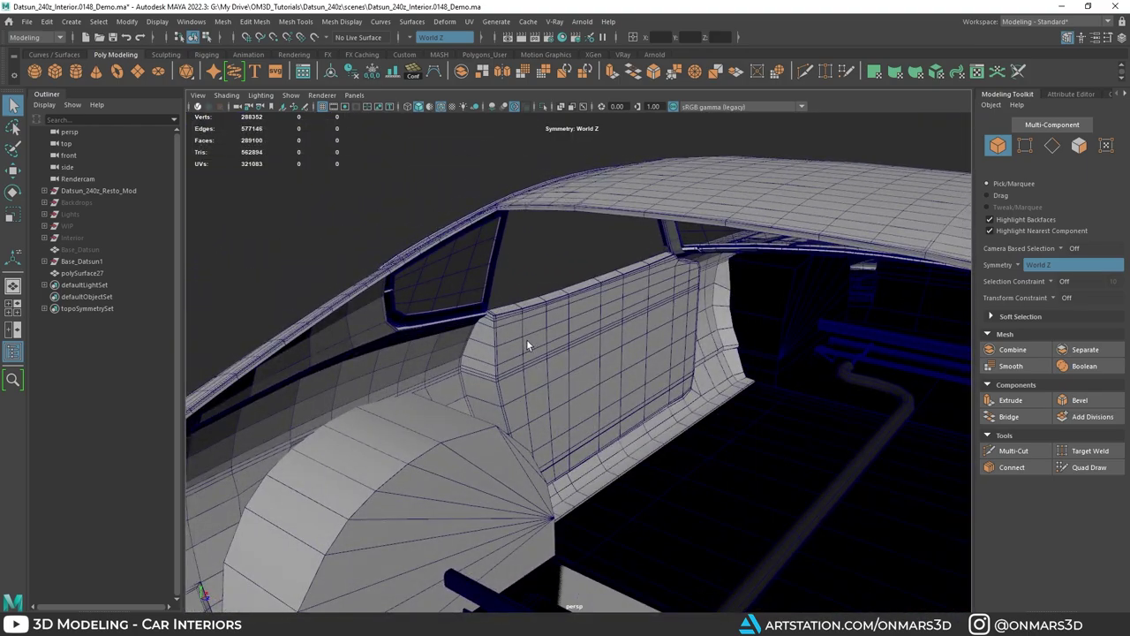
left_click(528, 343)
left_click_drag(531, 345, 630, 356, "alt")
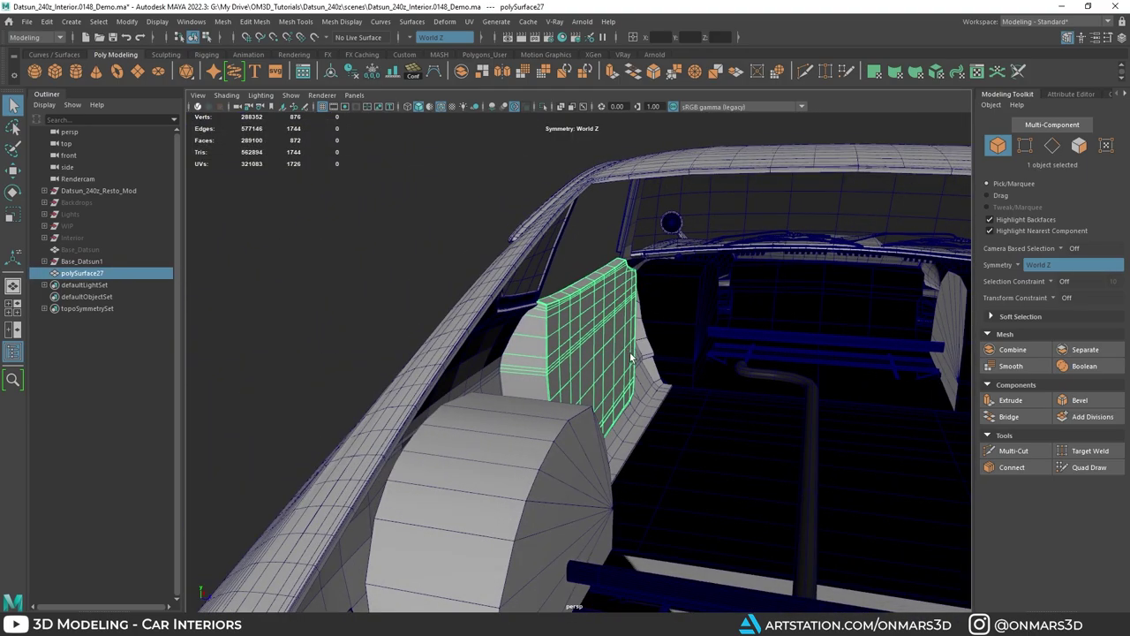
left_click_drag(606, 402, 574, 385, "alt")
left_click(468, 339)
scroll(599, 383, "up", 5)
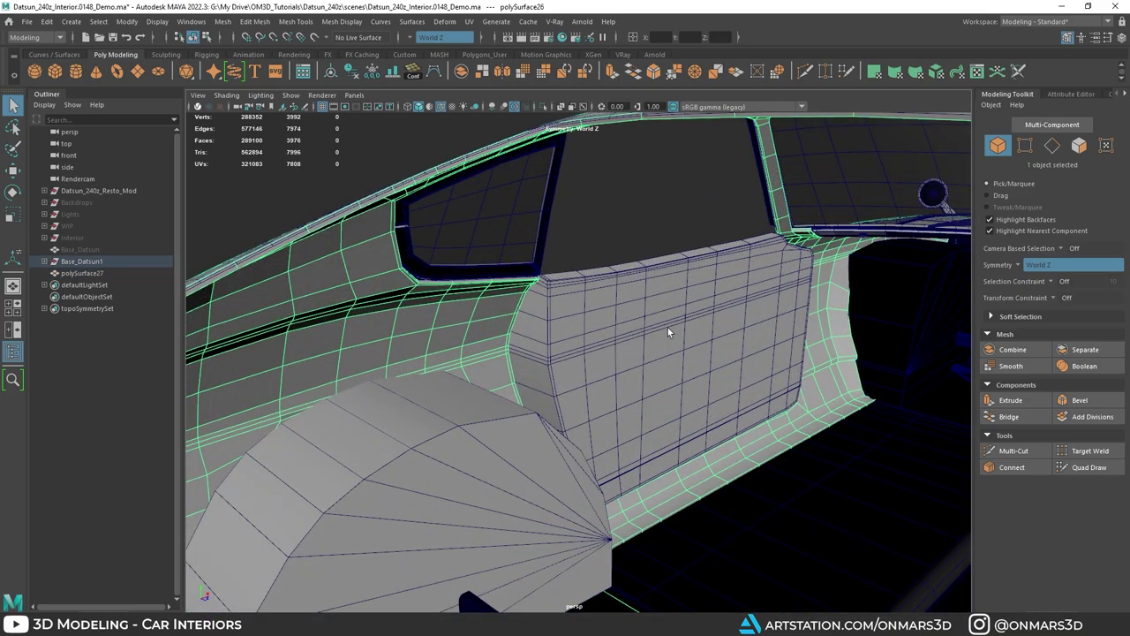
left_click(660, 315)
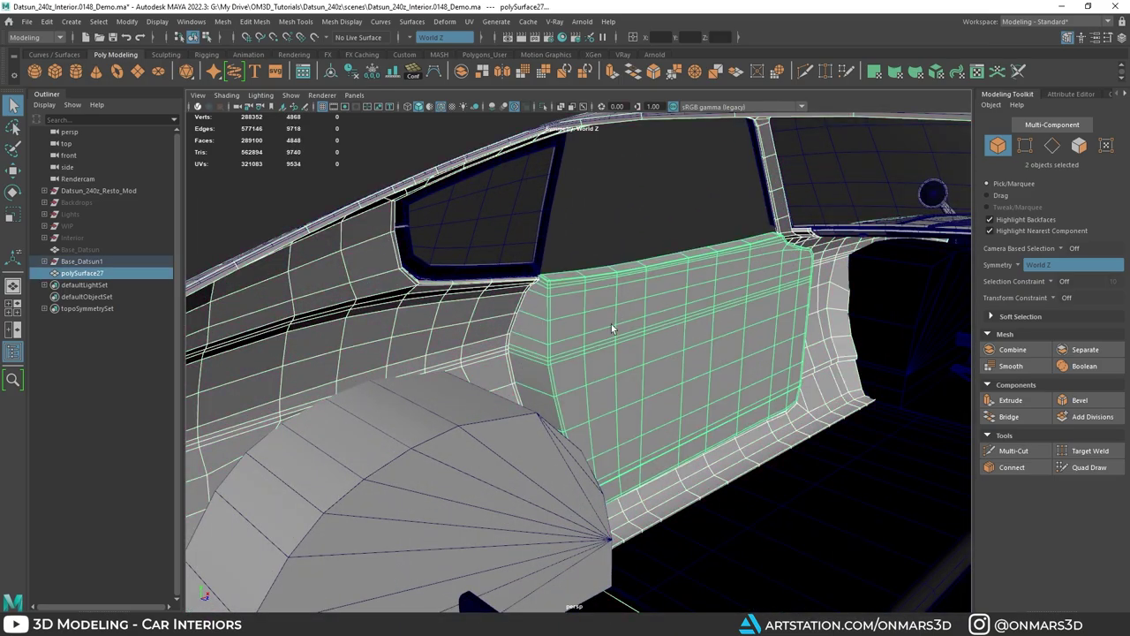
key("ctrl+1")
scroll(595, 319, "down", 10)
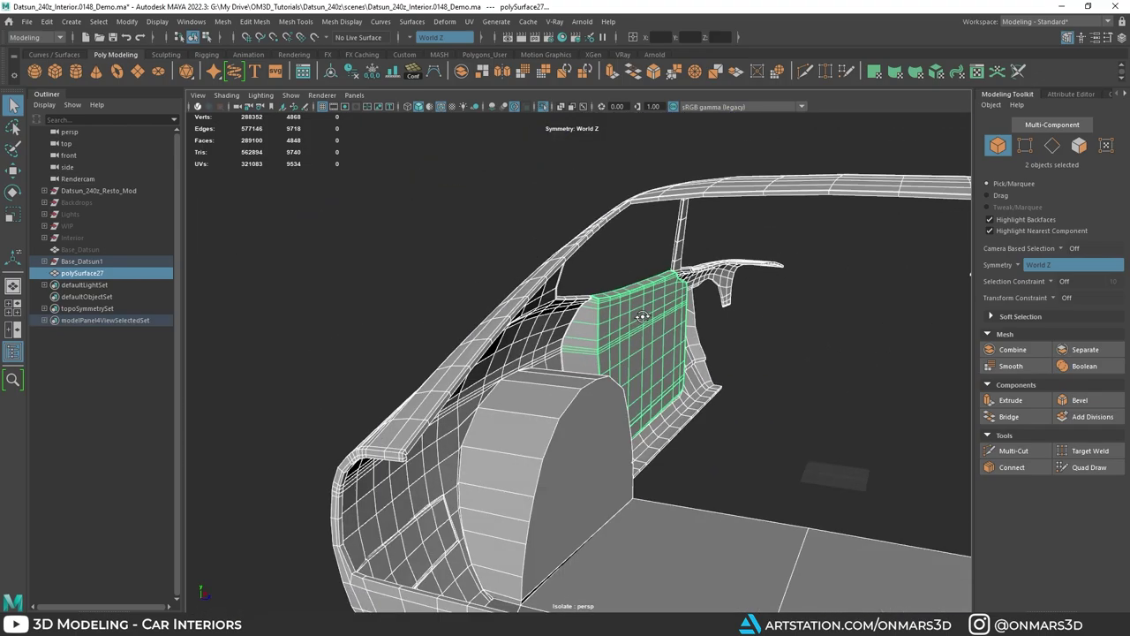
left_click_drag(649, 336, 619, 326, "alt")
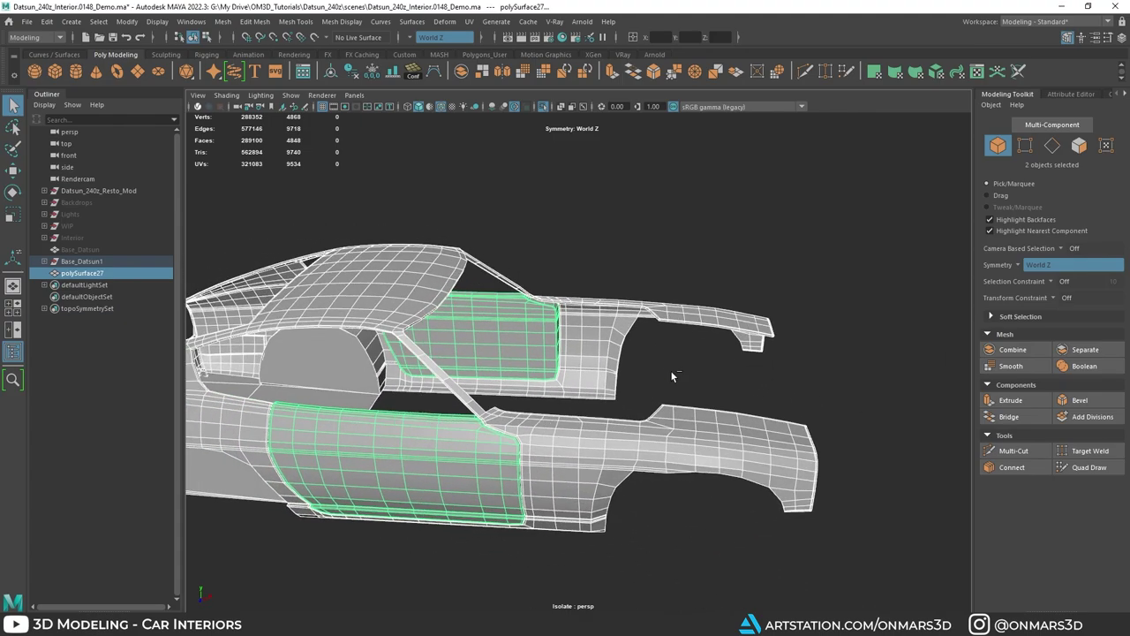
Step: Turn isolation off to examine how the doors and shell sit against the hood, windshield and fenders, and isolate them again
key("ctrl+1")
scroll(656, 393, "up", 8)
left_click_drag(601, 362, 575, 290, "alt")
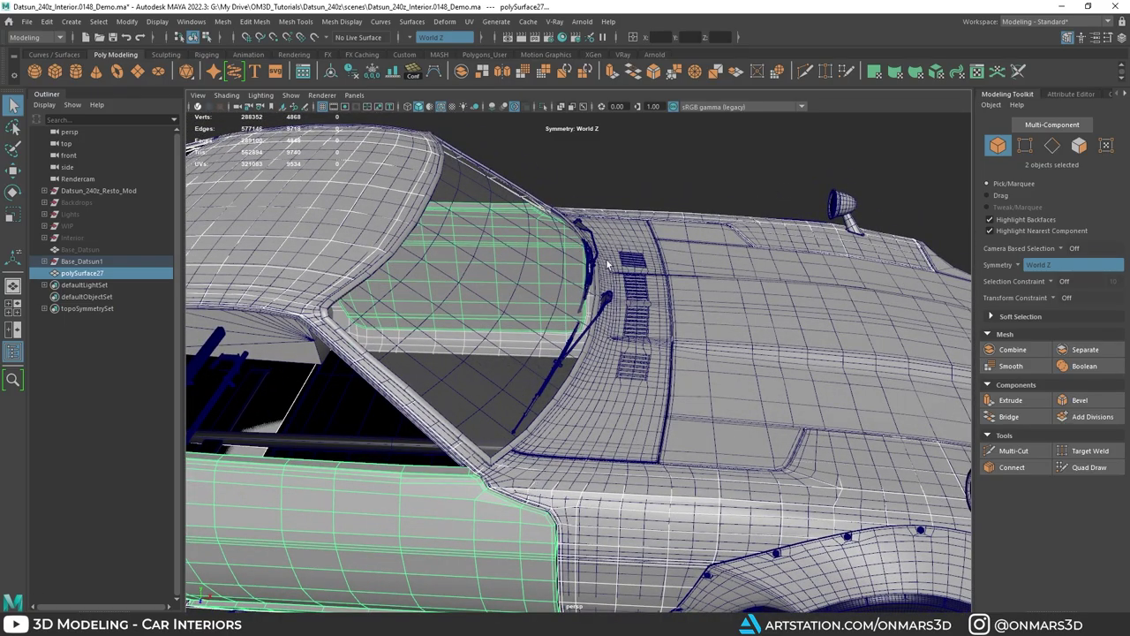
middle_click_drag(607, 264, 585, 321, "alt")
middle_click_drag(542, 290, 563, 355, "alt")
right_click_drag(564, 355, 305, 309, "alt")
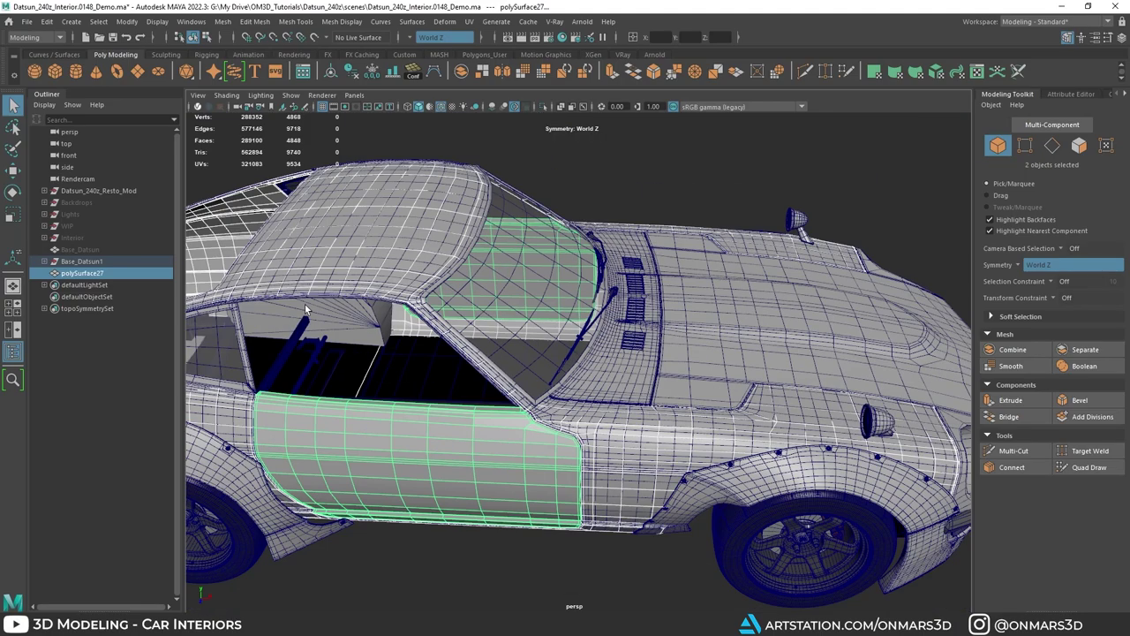
scroll(498, 389, "down", 3)
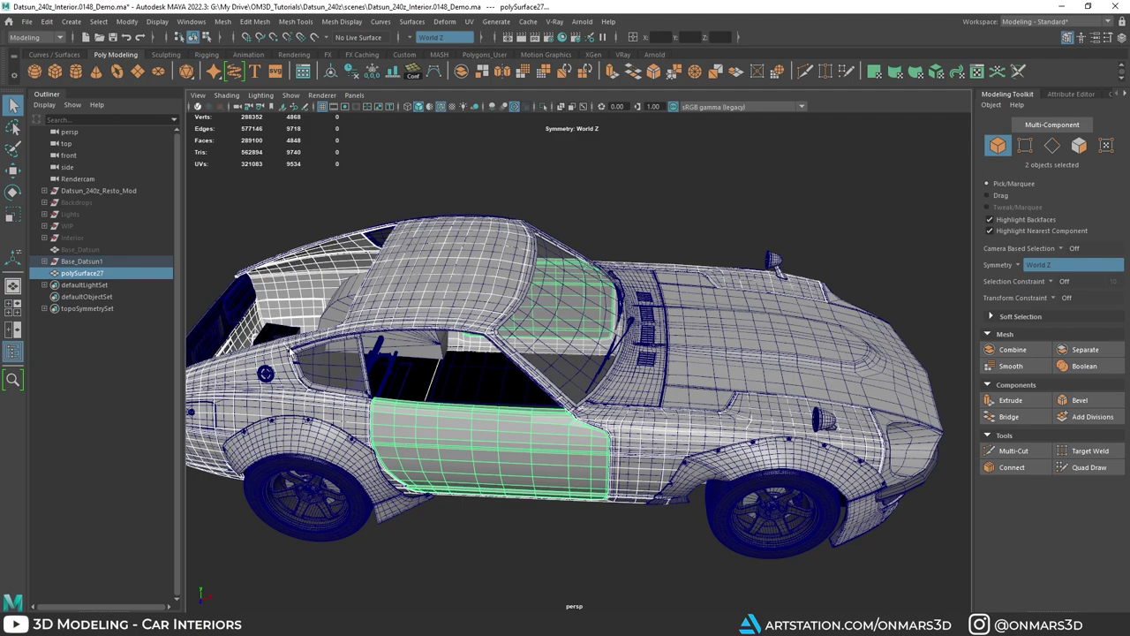
scroll(490, 355, "up", 3)
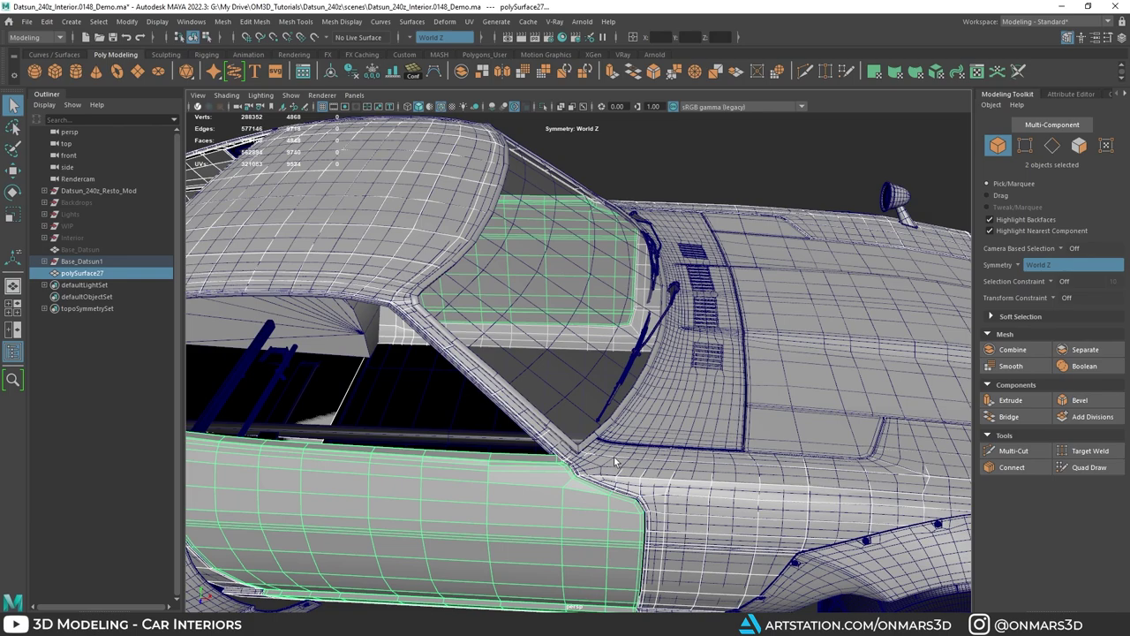
key("ctrl+1")
Step: Delete the vertical face loop just ahead of the doors, and delete the front fender sections it separates on both sides
left_click_drag(672, 465, 628, 379, "alt")
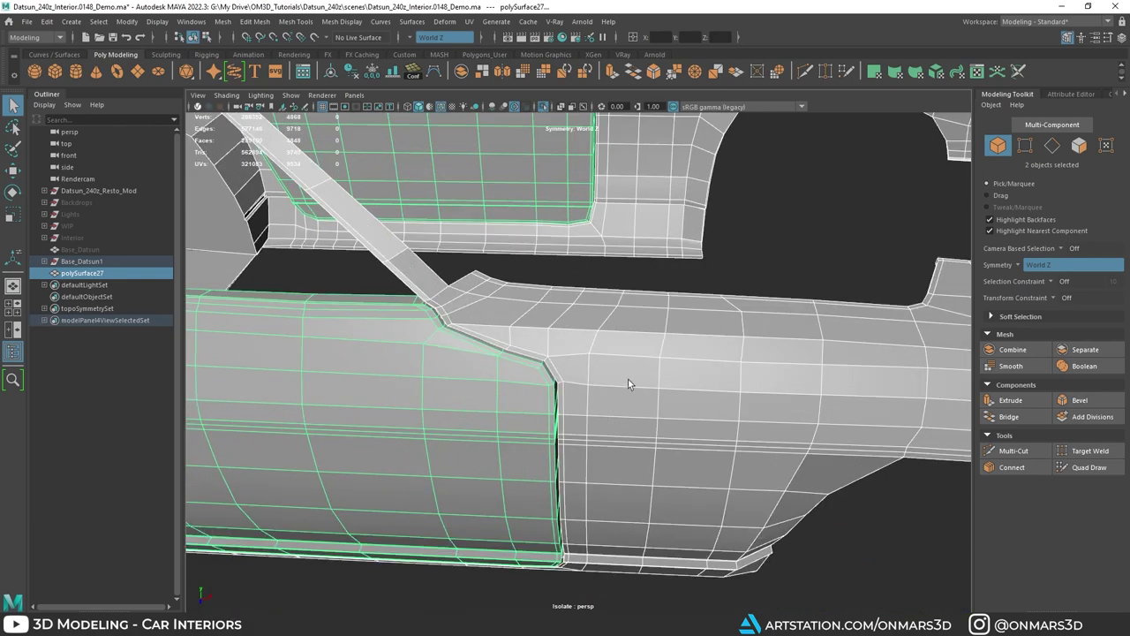
left_click(628, 378)
right_click_drag(628, 379, 611, 333, "alt")
scroll(607, 358, "up", 2)
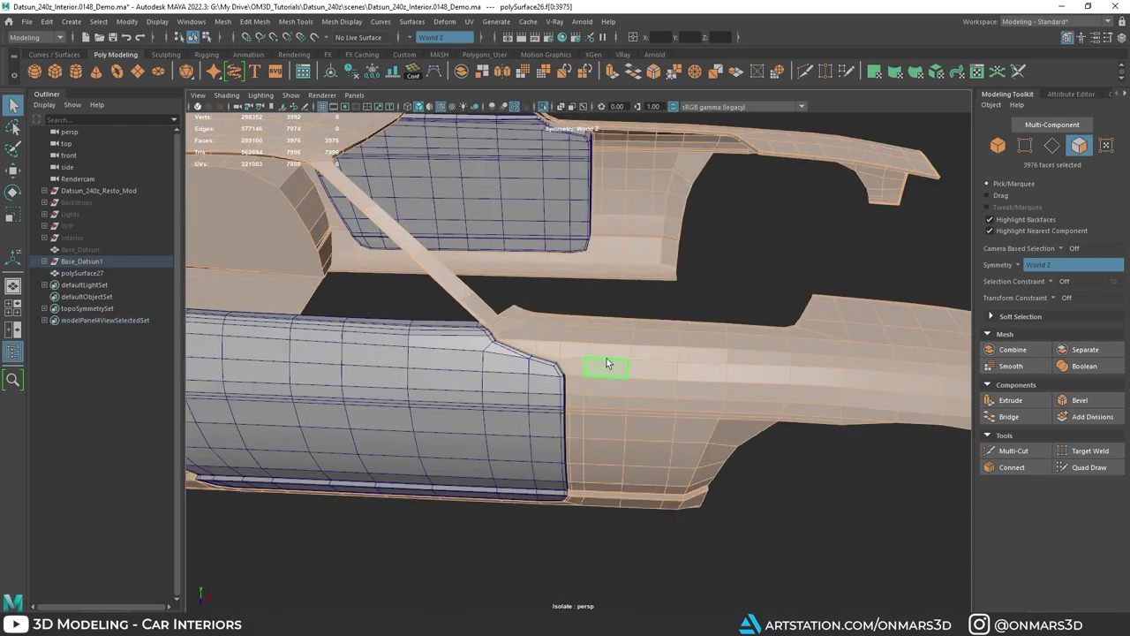
left_click(606, 361)
double_click(608, 351, "shift")
scroll(635, 362, "down", 2)
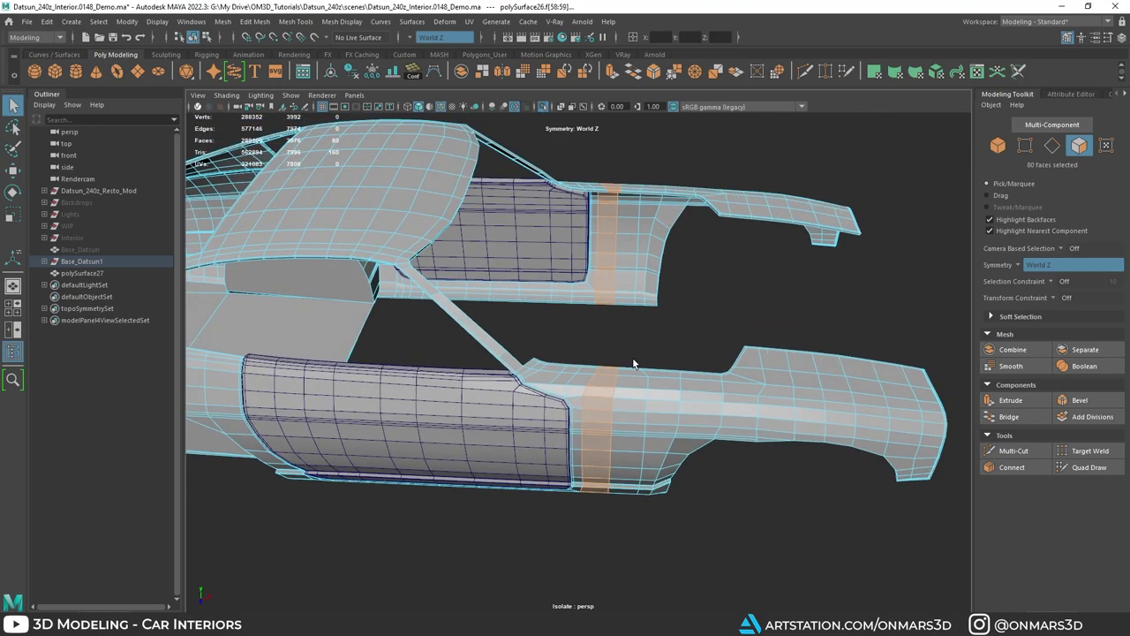
key("Delete")
double_click(654, 245)
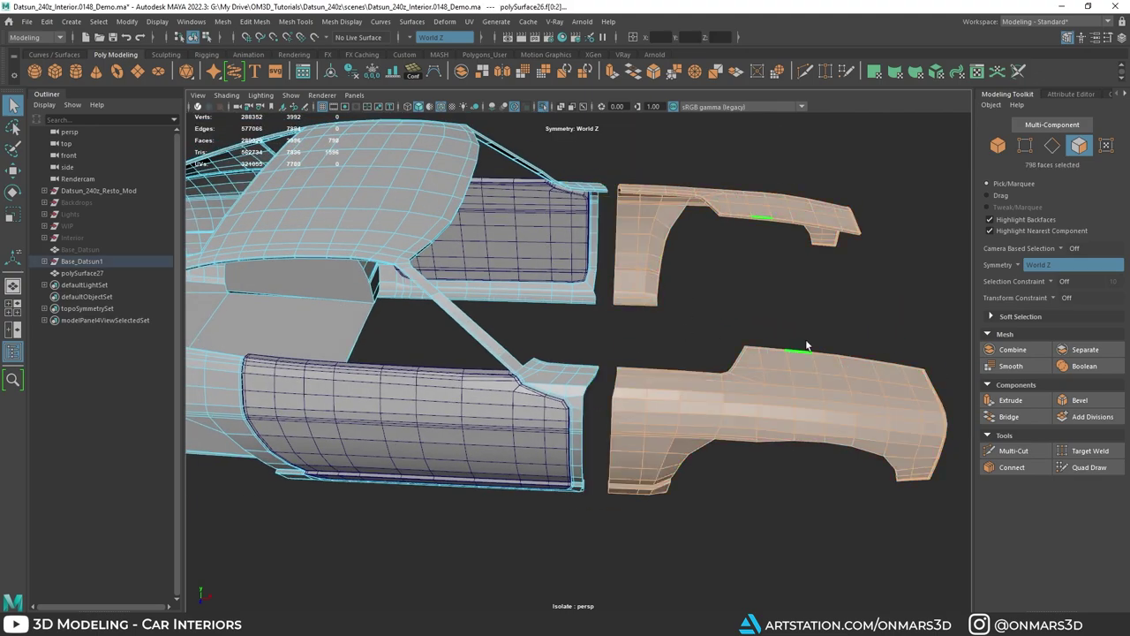
key("Delete")
Step: Examine the trimmed shell around the windshield pillars, roof, door openings and rear cargo area
left_click_drag(806, 341, 731, 334, "alt")
middle_click_drag(731, 334, 827, 410, "alt")
scroll(828, 410, "up", 2)
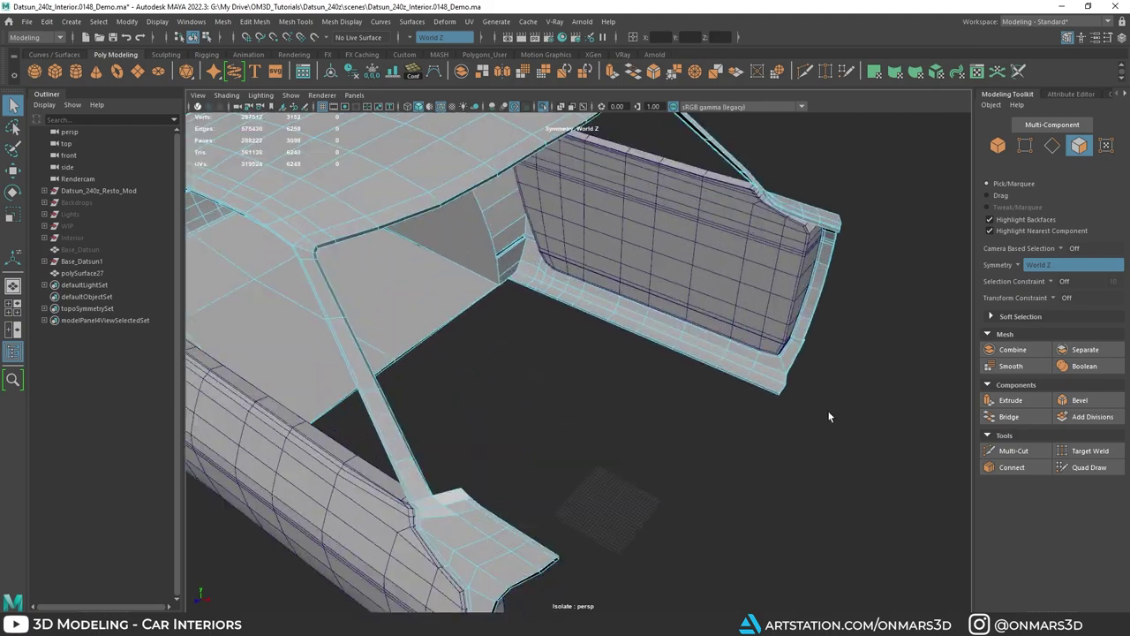
left_click_drag(827, 409, 719, 389, "alt")
middle_click_drag(720, 388, 682, 366, "alt")
scroll(808, 266, "up", 3)
scroll(741, 265, "down", 3)
left_click_drag(739, 265, 651, 260, "alt")
middle_click_drag(652, 259, 664, 311, "alt")
scroll(663, 311, "up", 2)
scroll(663, 311, "down", 2)
left_click_drag(664, 311, 636, 306, "alt")
scroll(635, 306, "up", 3)
scroll(636, 306, "down", 2)
middle_click_drag(636, 274, 618, 311, "alt")
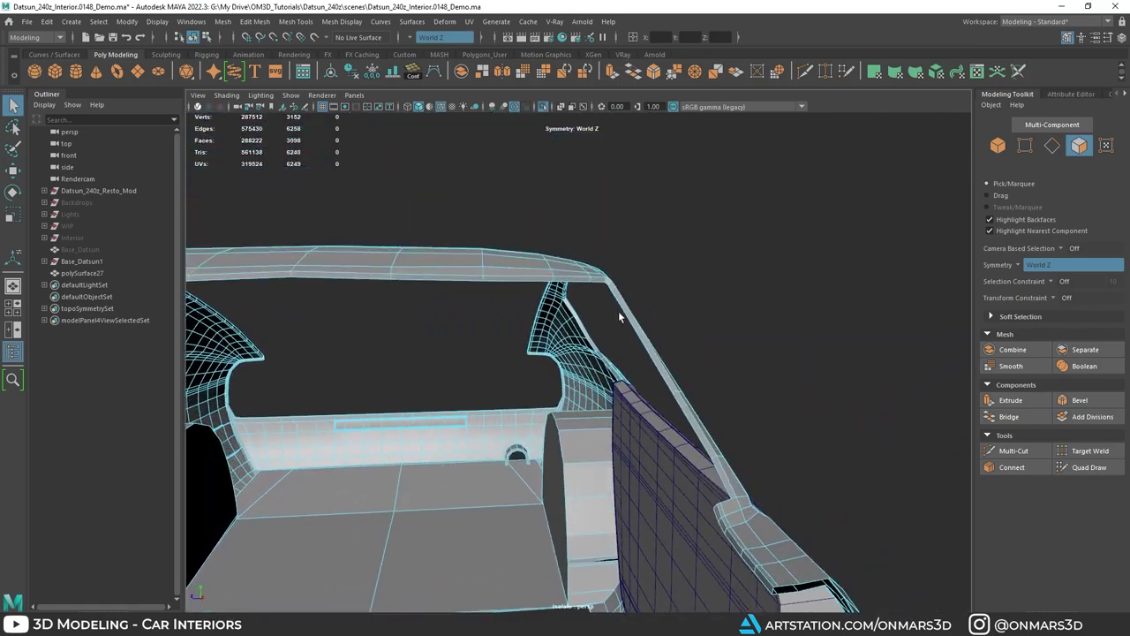
scroll(631, 312, "up", 3)
scroll(657, 254, "down", 4)
left_click_drag(659, 270, 582, 296, "alt")
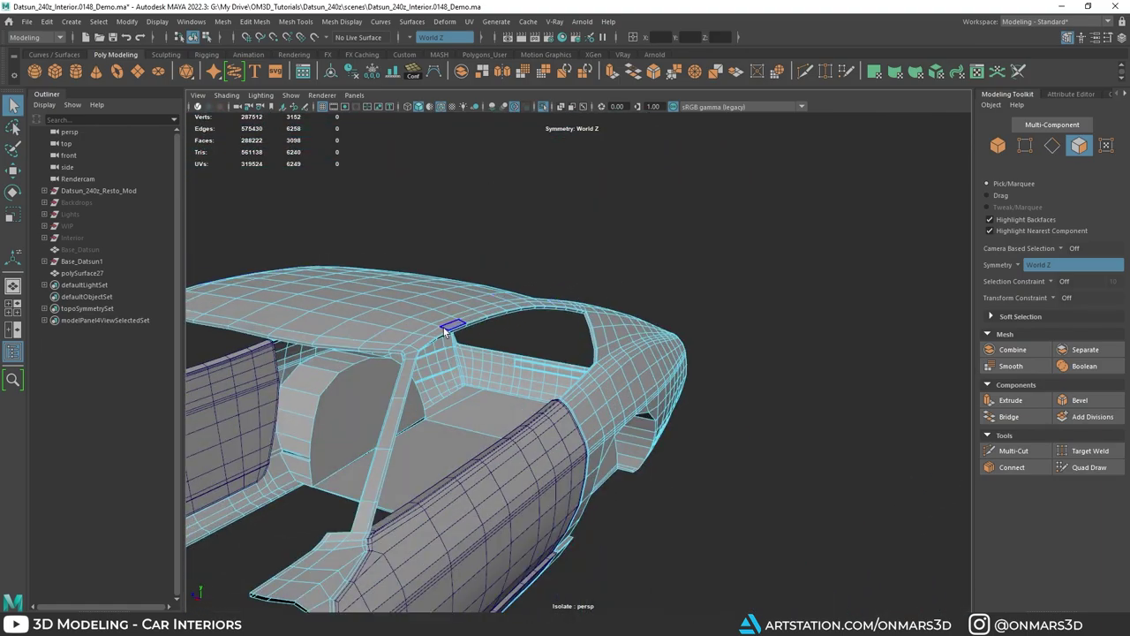
middle_click_drag(391, 350, 485, 353, "alt")
scroll(485, 353, "up", 1)
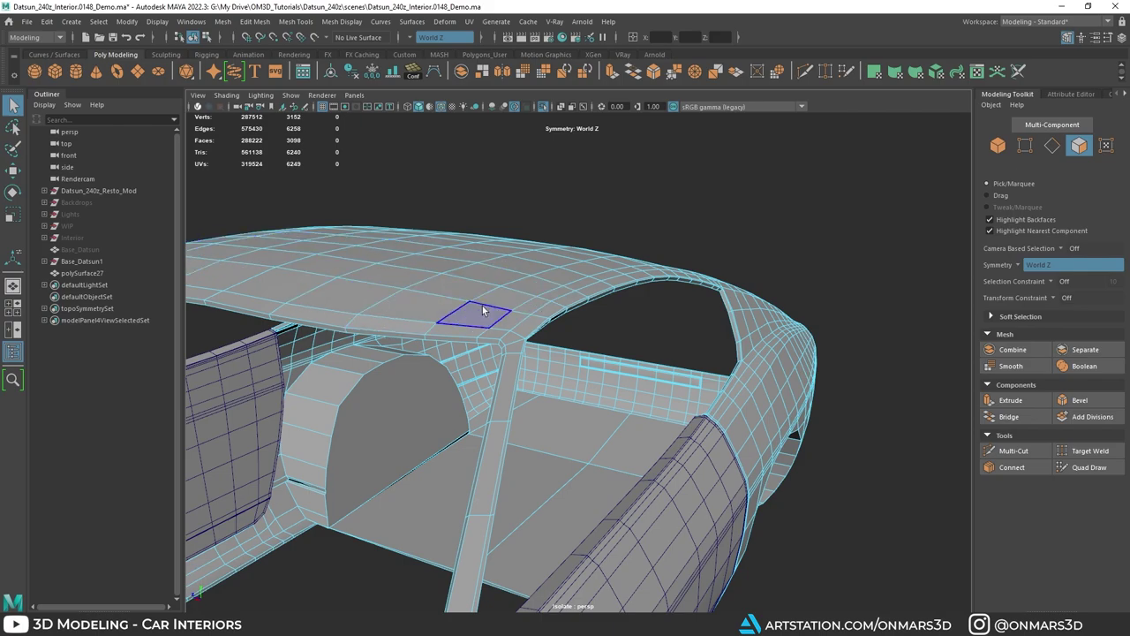
left_click_drag(482, 305, 533, 327, "alt")
left_click_drag(599, 347, 613, 326, "alt")
Step: Select the thin border faces along the windshield frame and the side window and door openings
right_click_drag(588, 258, 589, 291)
left_click_drag(623, 301, 604, 318, "alt")
scroll(604, 319, "up", 2)
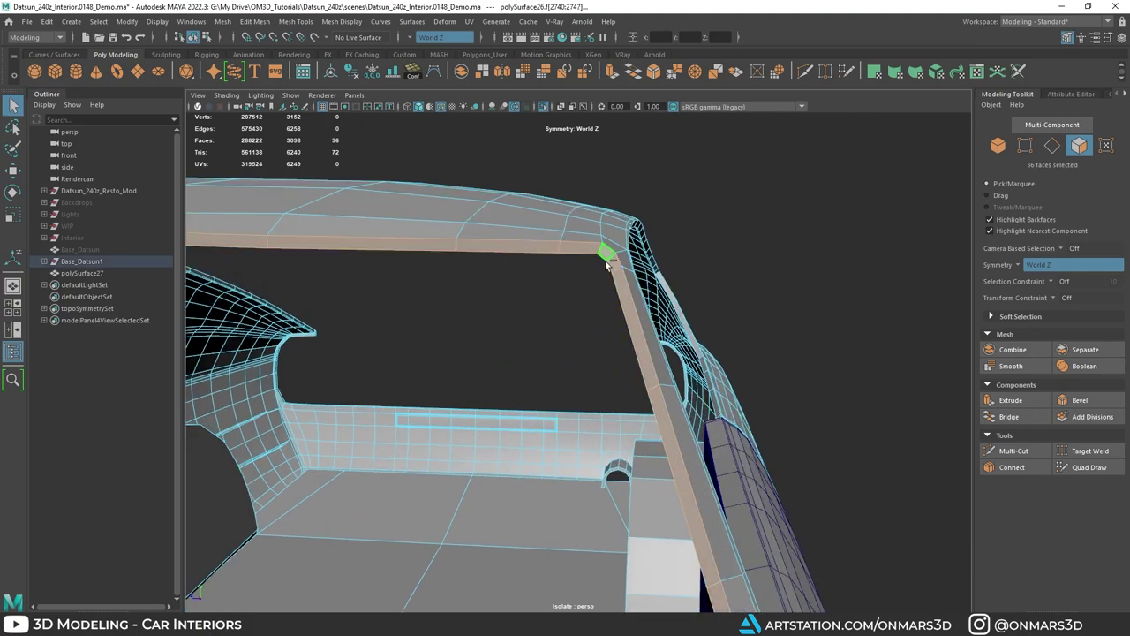
left_click_drag(669, 397, 413, 413, "alt")
double_click(742, 336, "shift")
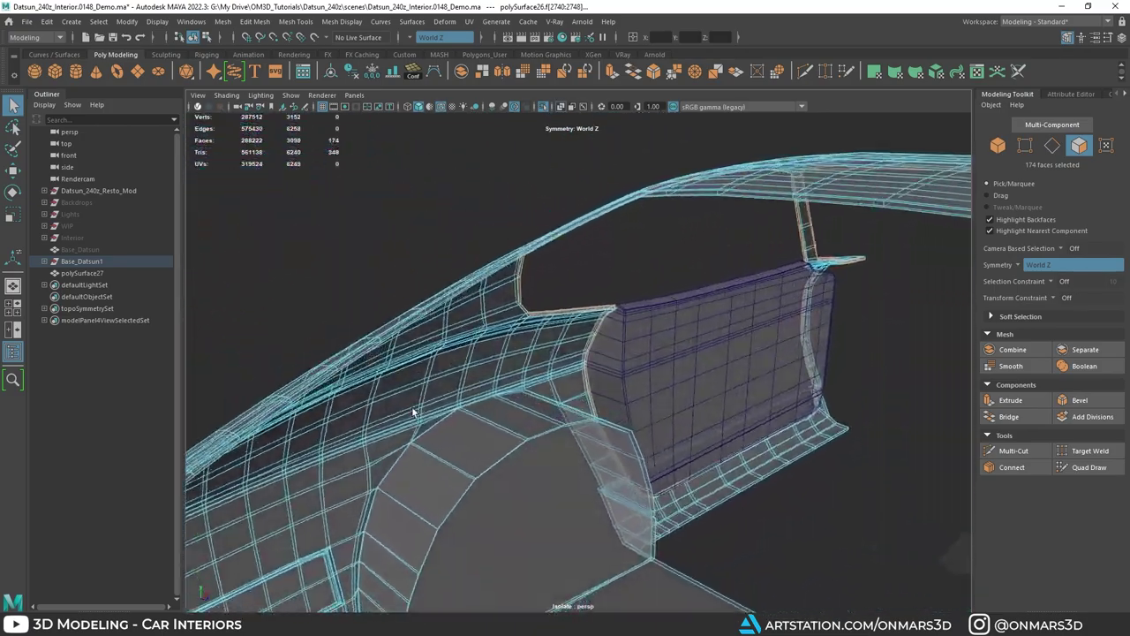
Step: Turn off X-ray display and add the border faces around the rear hatch opening to the selection
middle_click_drag(412, 413, 583, 339, "alt")
key("alt+x")
left_click_drag(583, 338, 539, 340, "alt")
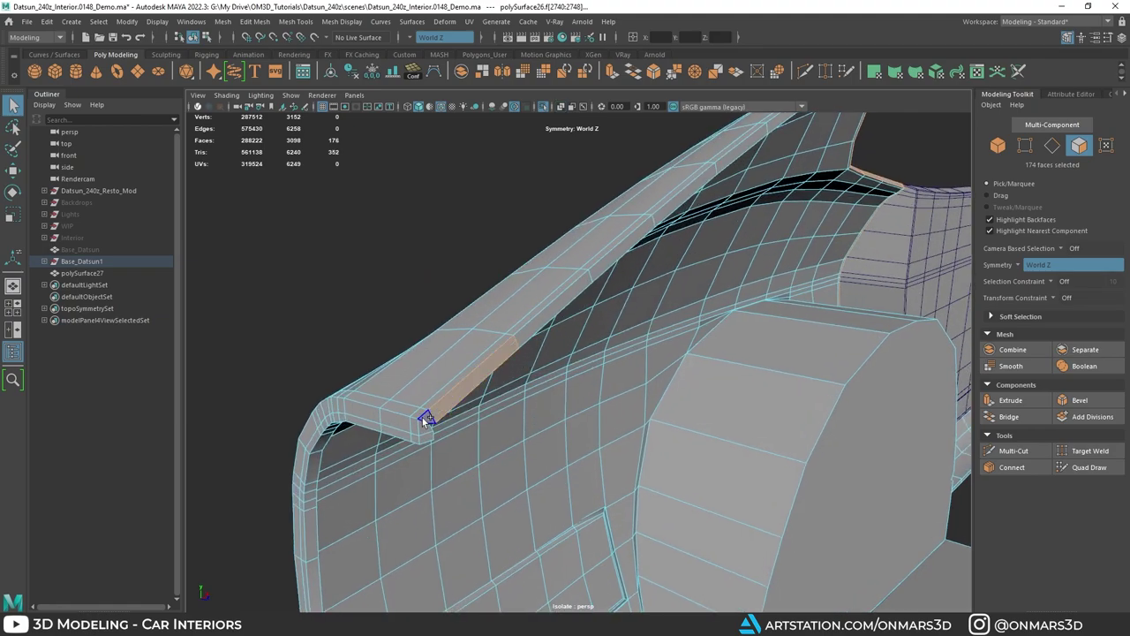
double_click(425, 419, "shift")
left_click_drag(429, 416, 592, 335, "alt")
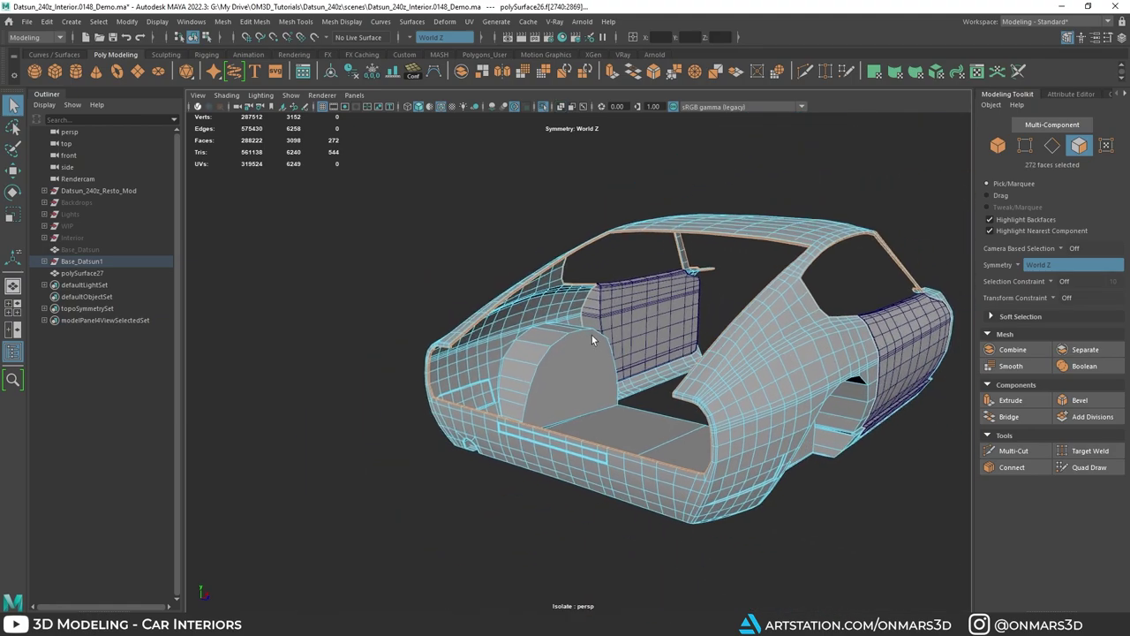
Step: Add the border faces along the lower edges of the door sills to the selection
scroll(741, 336, "up", 3)
left_click_drag(677, 328, 414, 477, "alt")
scroll(691, 349, "up", 3)
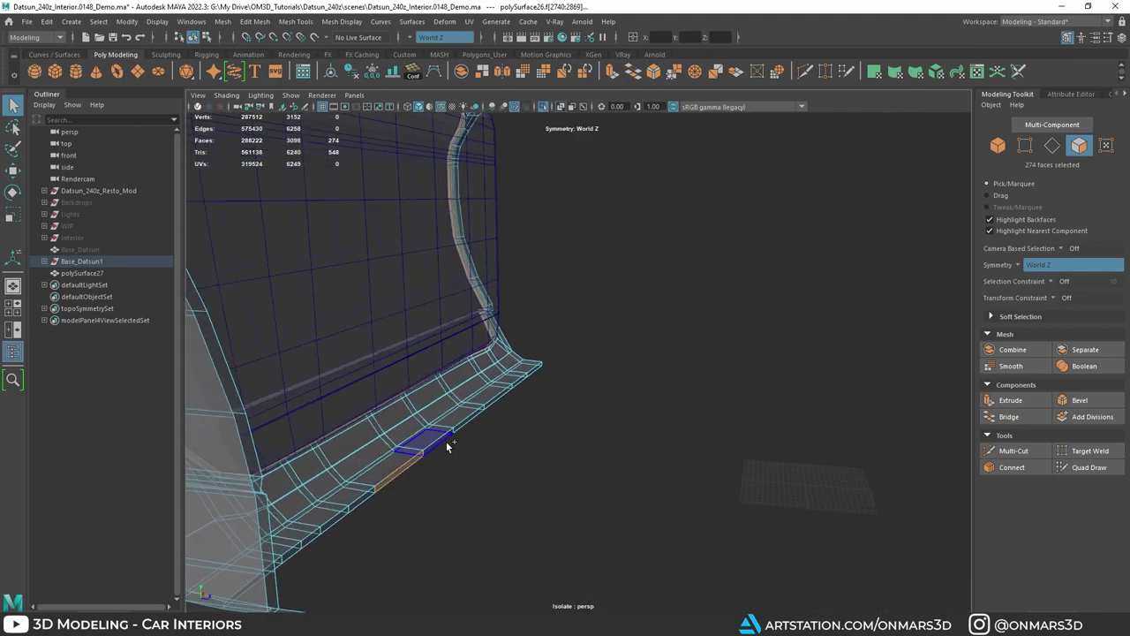
left_click_drag(471, 432, 721, 381, "alt")
scroll(345, 431, "down", 5)
left_click_drag(345, 431, 504, 302, "alt")
left_click_drag(632, 309, 636, 338, "alt")
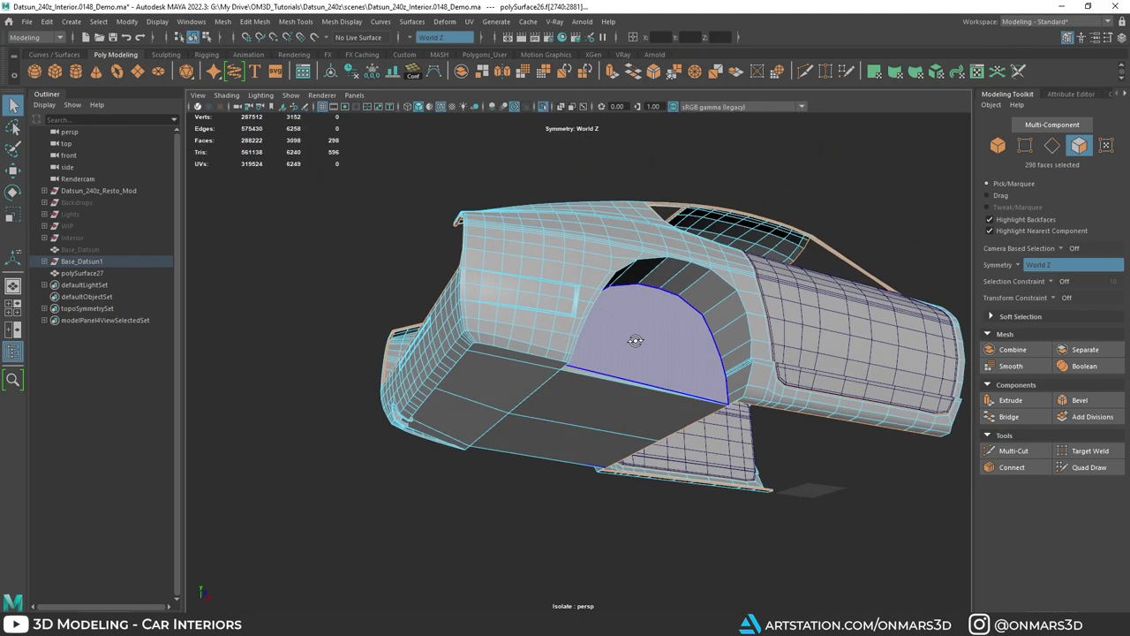
Step: Select the rear wheel wells and cargo floor faces and extract them from the body shell
left_click_drag(691, 372, 495, 429, "alt")
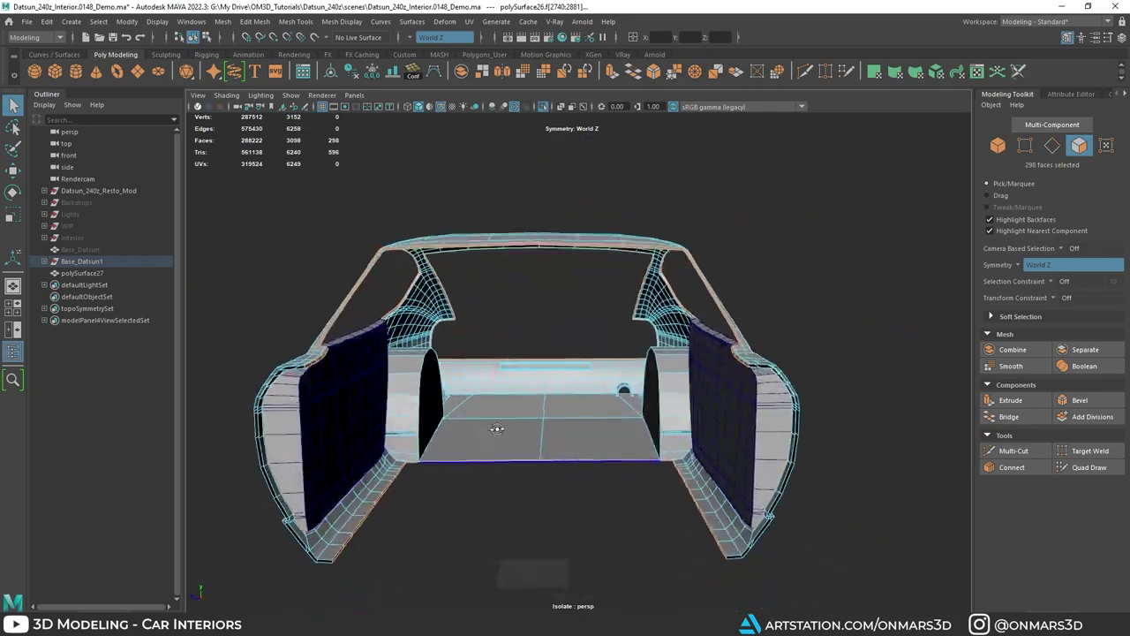
scroll(571, 390, "up", 3)
scroll(547, 398, "up", 3)
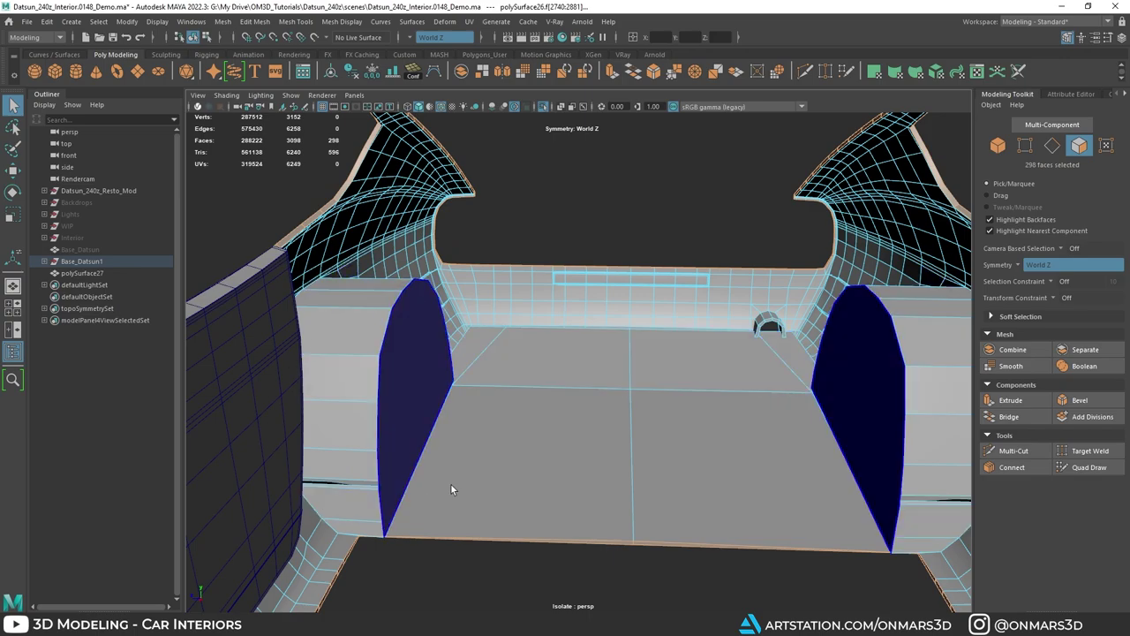
left_click_drag(451, 489, 487, 345, "alt")
right_click_drag(487, 345, 457, 300, "alt")
left_click_drag(456, 301, 420, 270, "alt")
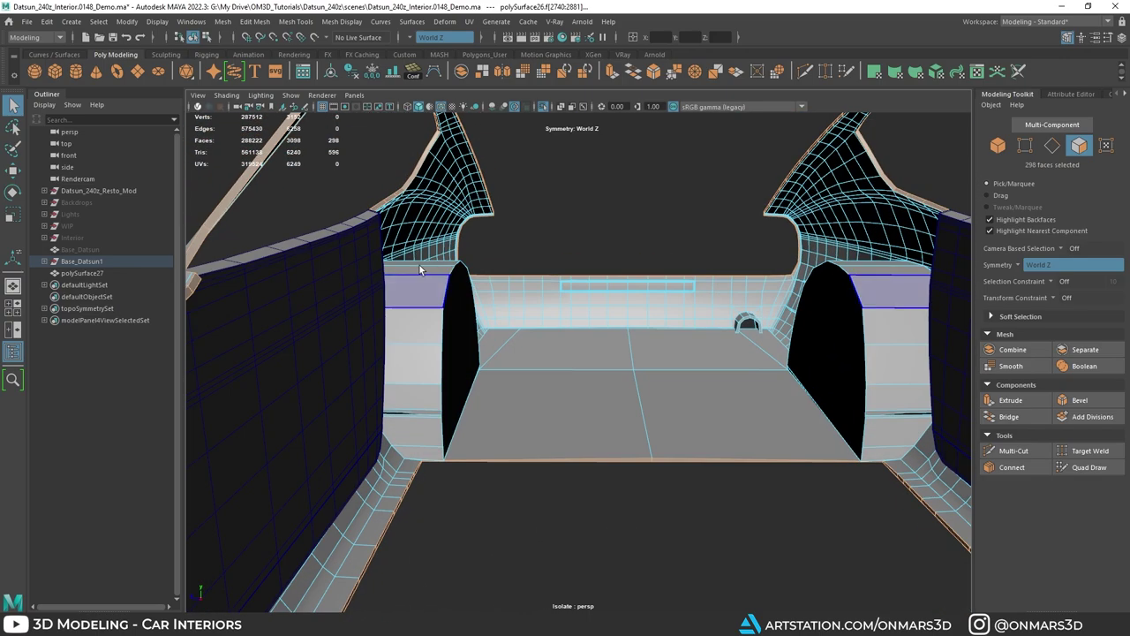
middle_click_drag(683, 360, 606, 345, "alt")
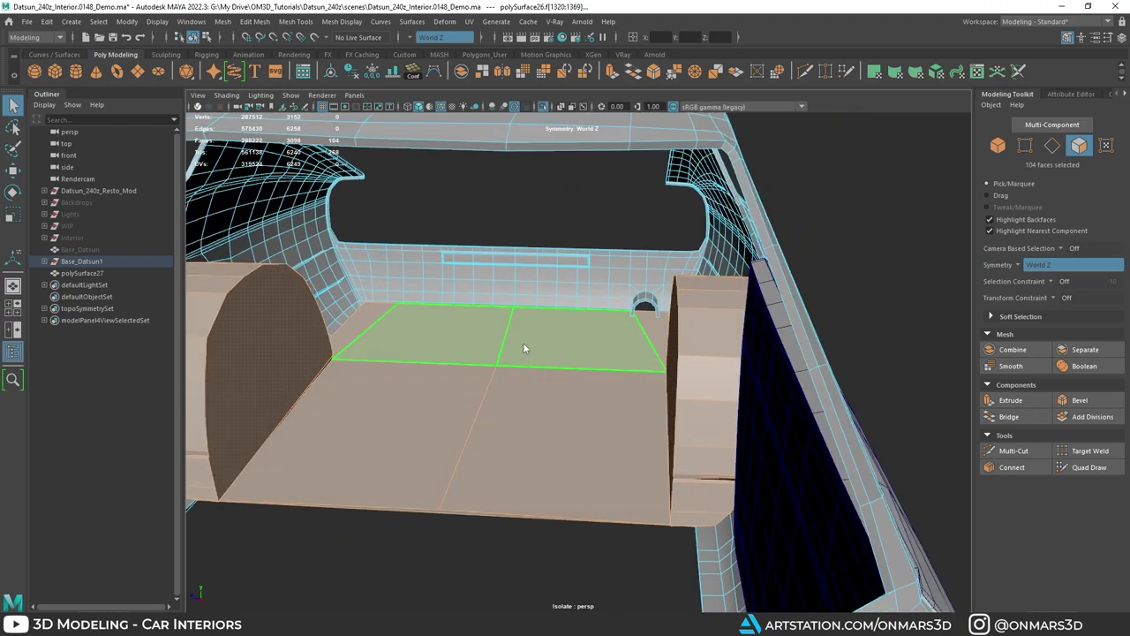
right_click(523, 347, "shift")
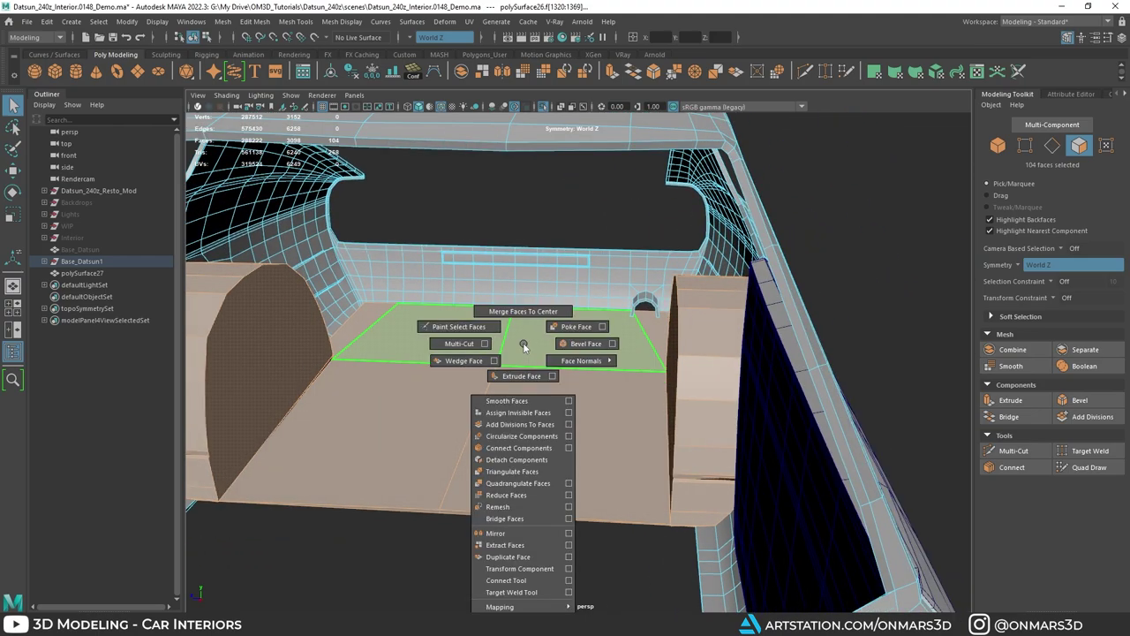
left_click(519, 546)
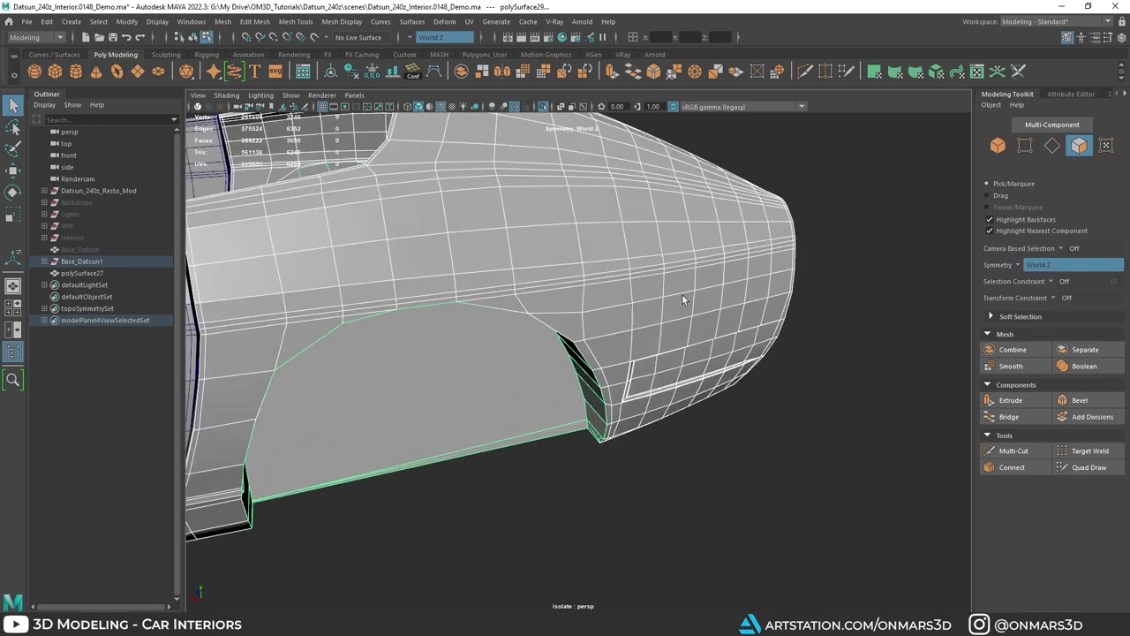
right_click(537, 207, "shift")
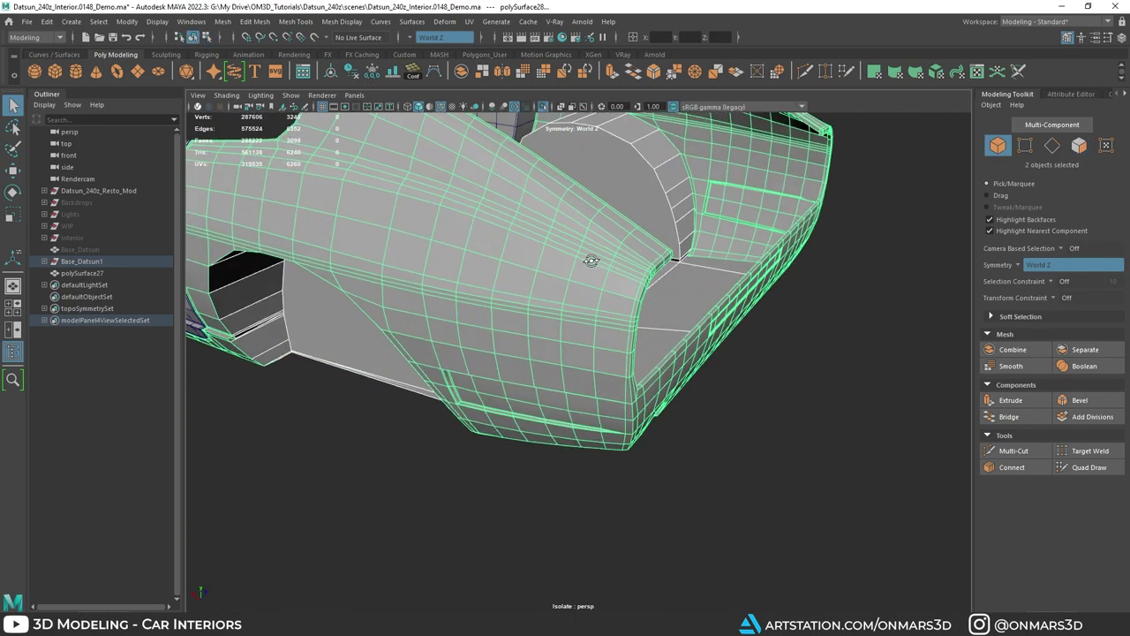
Step: Isolate the body shell without the extracted wheel wells and cargo floor, and check its rear quarter openings
key("ctrl+1")
key("ctrl+1")
left_click_drag(581, 255, 484, 323, "alt")
middle_click_drag(484, 323, 529, 343, "alt")
left_click_drag(530, 344, 566, 361, "alt")
key("ctrl+1")
key("ctrl+1")
left_click_drag(689, 348, 652, 339, "alt")
left_click_drag(742, 346, 673, 330, "alt")
middle_click_drag(674, 330, 666, 346, "alt")
left_click_drag(667, 347, 609, 340, "alt")
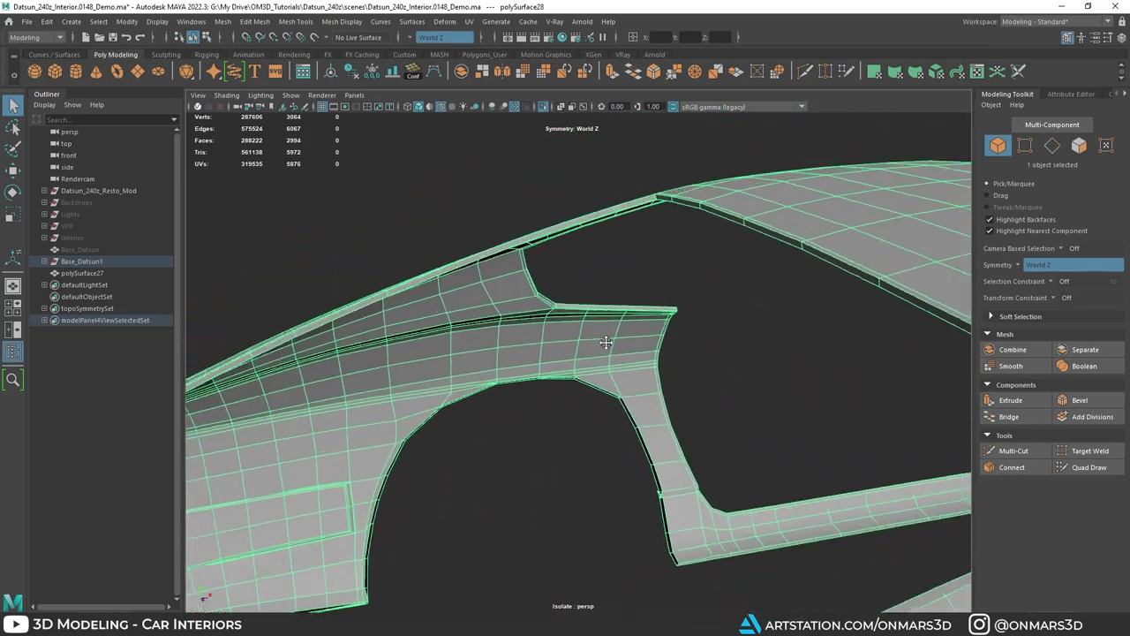
right_click_drag(609, 340, 676, 385, "alt")
left_click_drag(675, 385, 606, 401, "alt")
Step: Select the thin border faces around the side window and door openings and the windshield frame
key("F11")
middle_click_drag(606, 401, 593, 350, "alt")
right_click_drag(594, 350, 632, 426, "alt")
left_click_drag(633, 426, 666, 430, "alt")
right_click_drag(666, 430, 704, 435, "alt")
left_click_drag(705, 435, 610, 414, "alt")
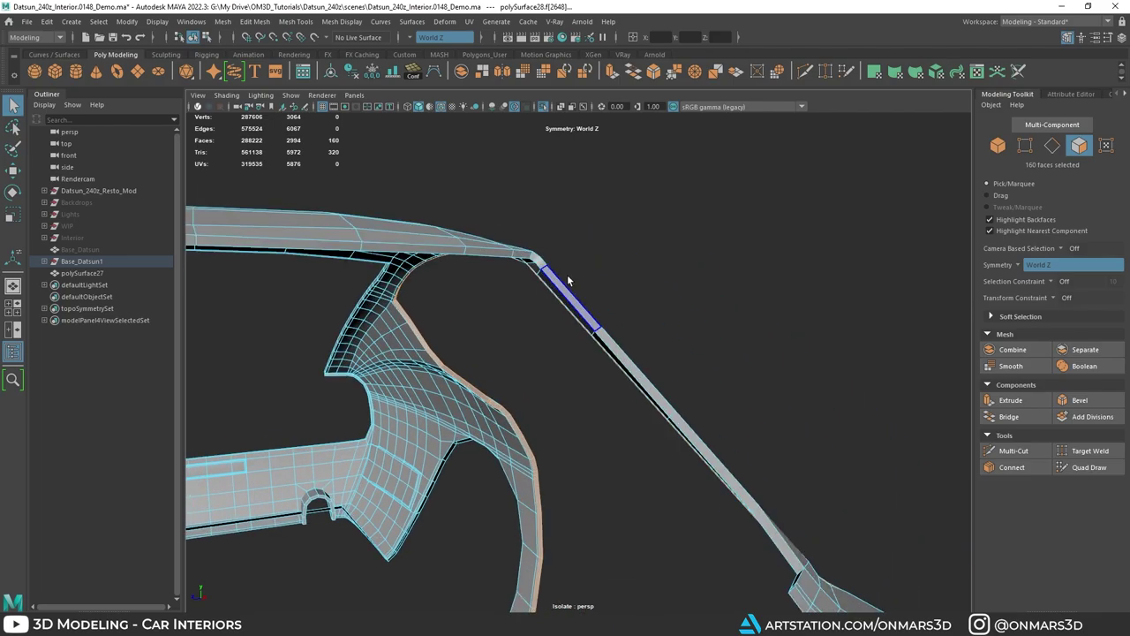
double_click(540, 265, "shift")
right_click_drag(540, 265, 522, 296, "alt")
left_click_drag(523, 295, 573, 354, "alt")
middle_click_drag(573, 353, 566, 309, "alt")
right_click_drag(565, 309, 575, 315, "alt")
Step: Add the border faces around the rear hatch opening to the selection and check the rear panel
left_click_drag(575, 316, 752, 320, "alt")
scroll(501, 295, "up", 5)
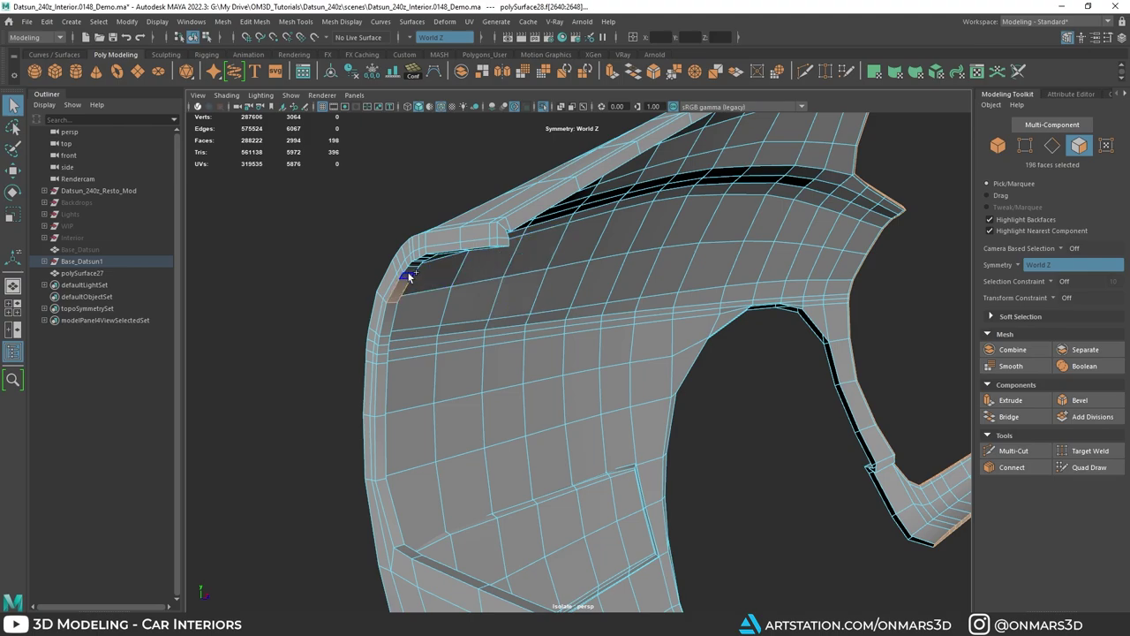
scroll(489, 340, "down", 5)
left_click_drag(489, 340, 643, 293, "alt")
middle_click_drag(644, 293, 628, 395, "alt")
scroll(628, 395, "up", 3)
mouse_move(627, 395)
left_mouse_down("alt")
mouse_move(602, 425)
mouse_move(655, 483)
mouse_move(631, 456)
mouse_move(628, 368)
mouse_move(728, 358)
mouse_move(639, 369)
mouse_move(606, 396)
left_mouse_up("alt")
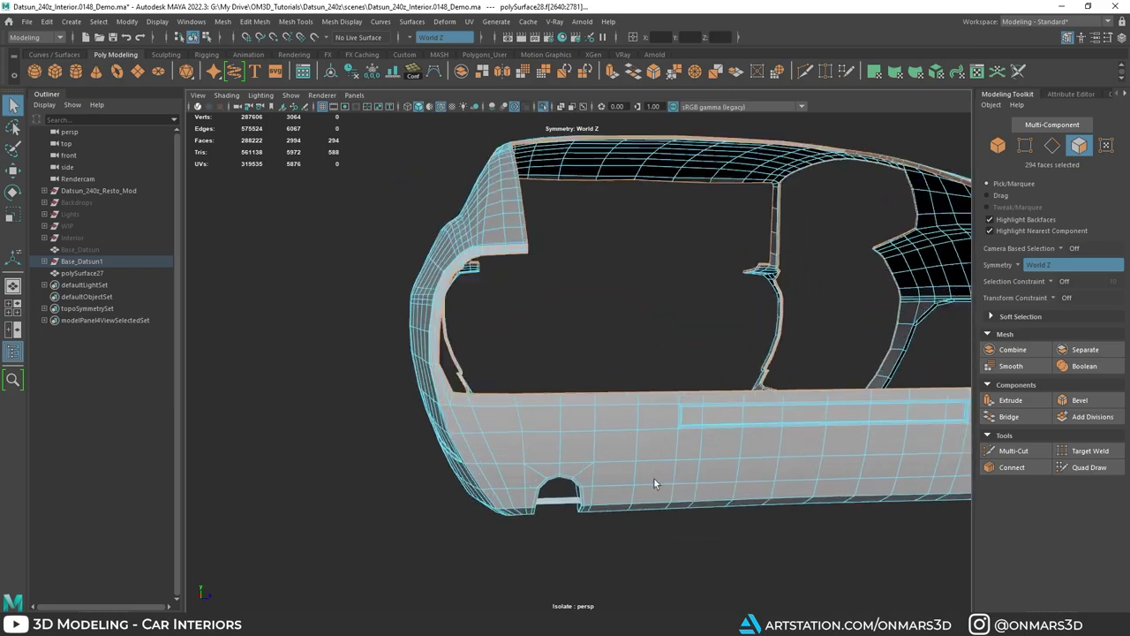
scroll(630, 457, "down", 3)
scroll(728, 358, "down", 2)
middle_click_drag(606, 397, 634, 428, "alt")
scroll(633, 428, "up", 5)
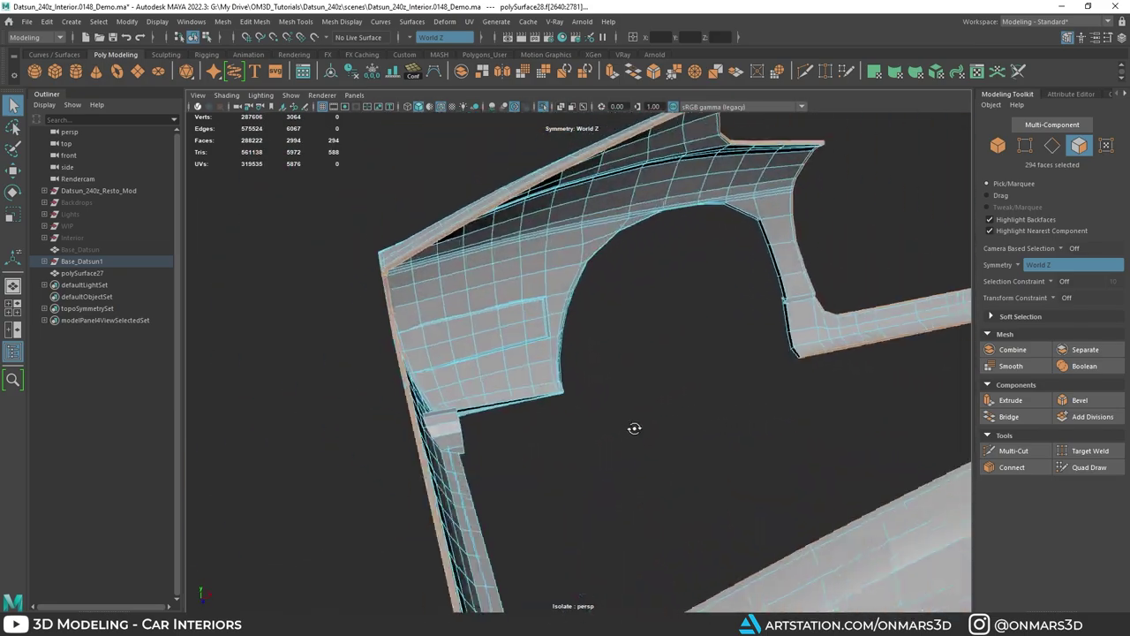
left_click_drag(633, 429, 623, 431, "alt")
left_click_drag(596, 319, 577, 348, "alt")
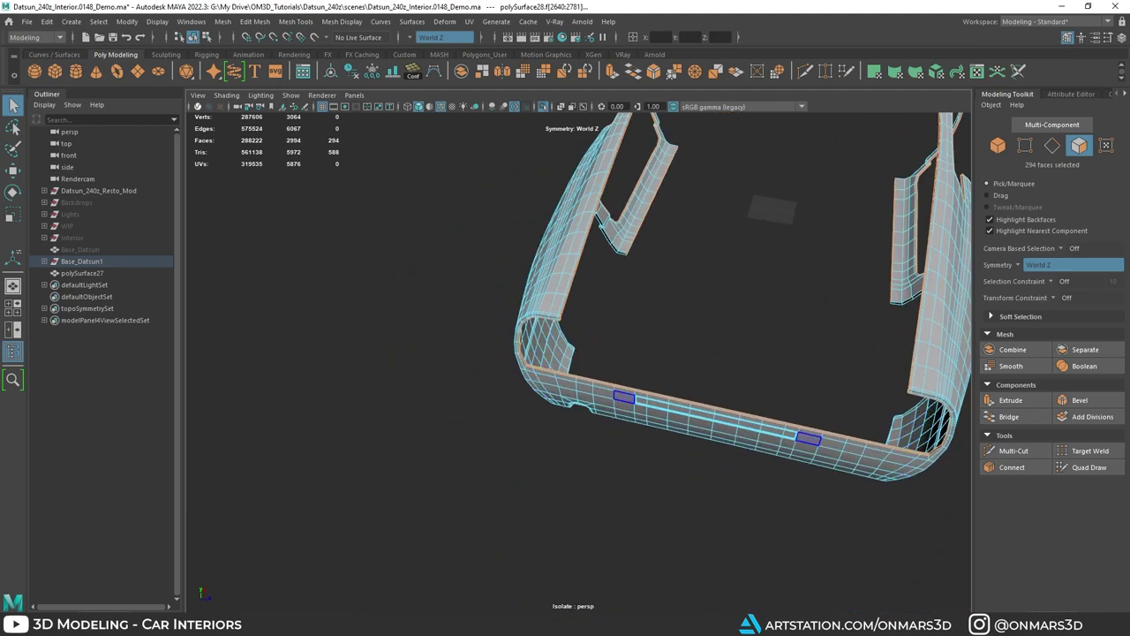
Step: Switch to the reference image board and examine the photos of the hatch opening, cargo area and rear bodywork
key("alt+Tab")
scroll(579, 419, "down", 10)
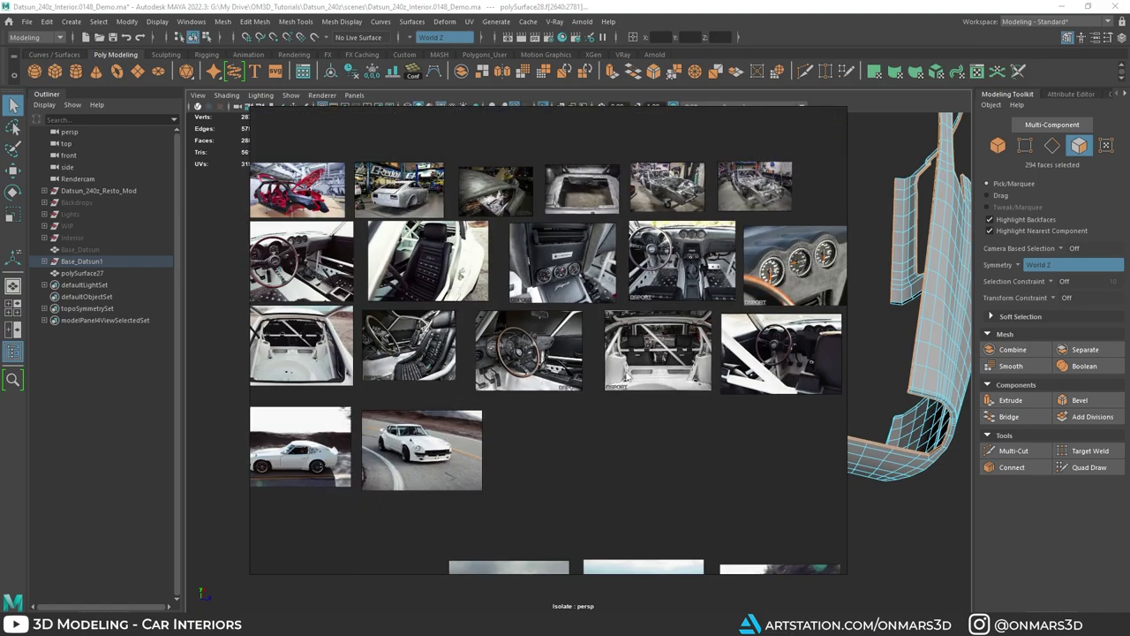
scroll(451, 337, "up", 8)
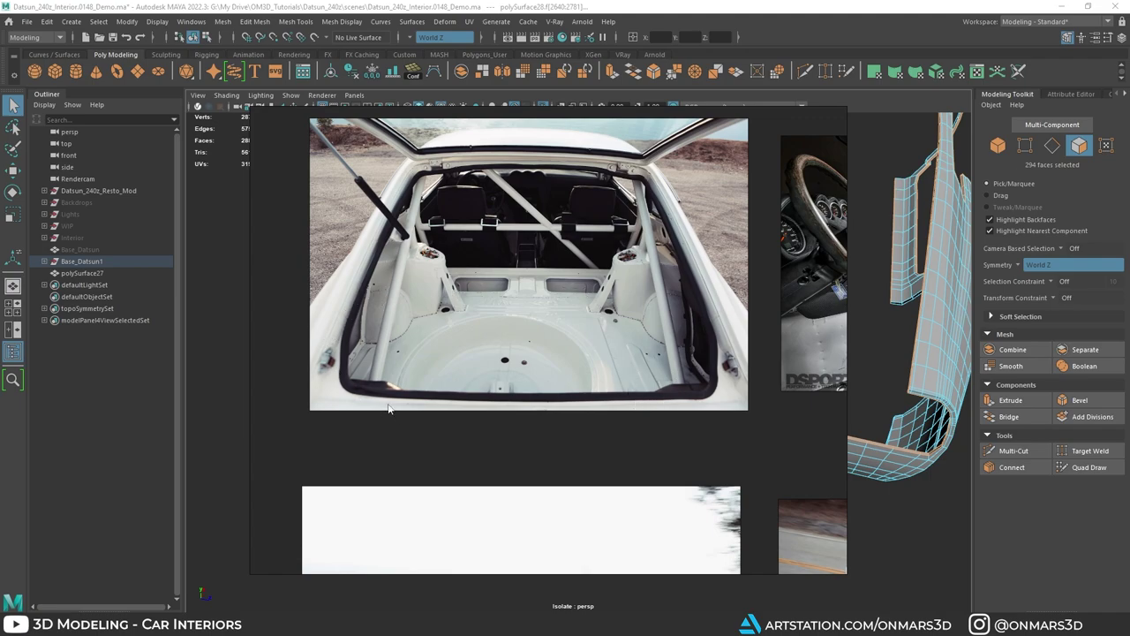
scroll(476, 419, "down", 5)
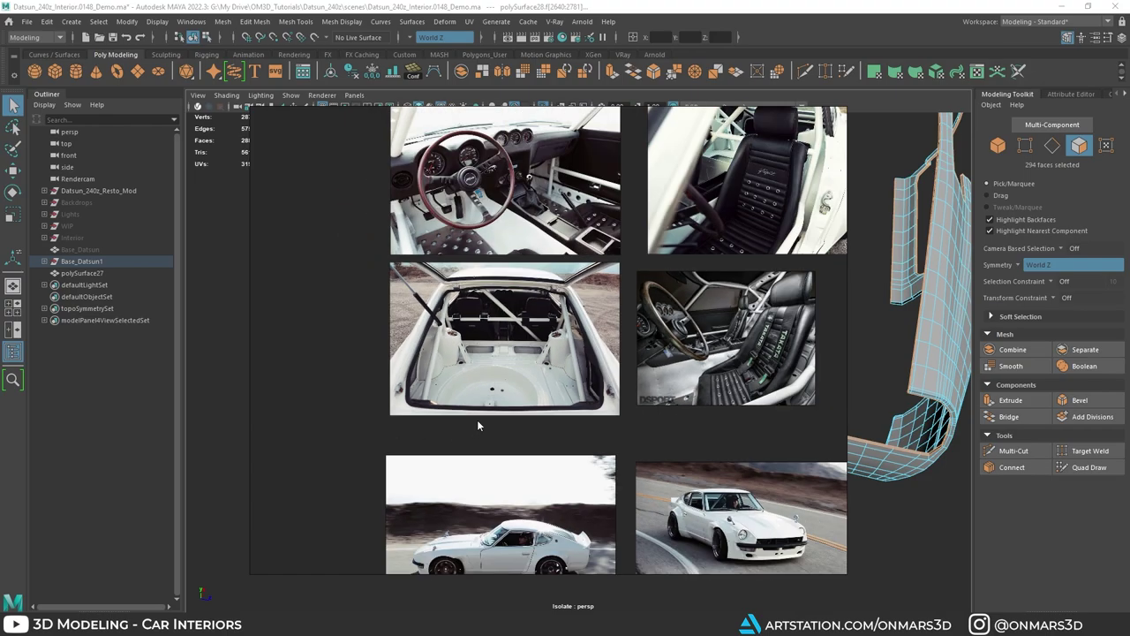
scroll(622, 188, "up", 4)
scroll(629, 188, "up", 3)
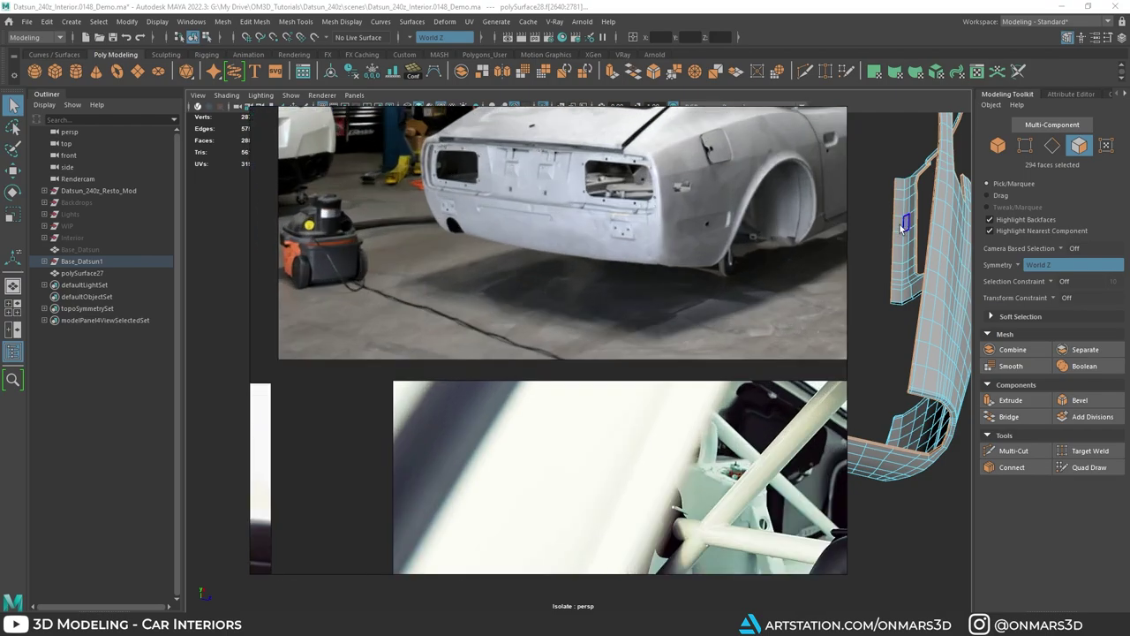
Step: Delete the thin strip of faces along the upper edge of the rear panel
left_click_drag(883, 311, 577, 313, "alt")
double_click(576, 338, "shift")
left_click_drag(733, 355, 652, 366, "alt")
scroll(651, 365, "down", 3)
mouse_move(954, 379)
middle_mouse_down("alt")
mouse_move(662, 348)
mouse_move(945, 370)
middle_mouse_up("alt")
key("Delete")
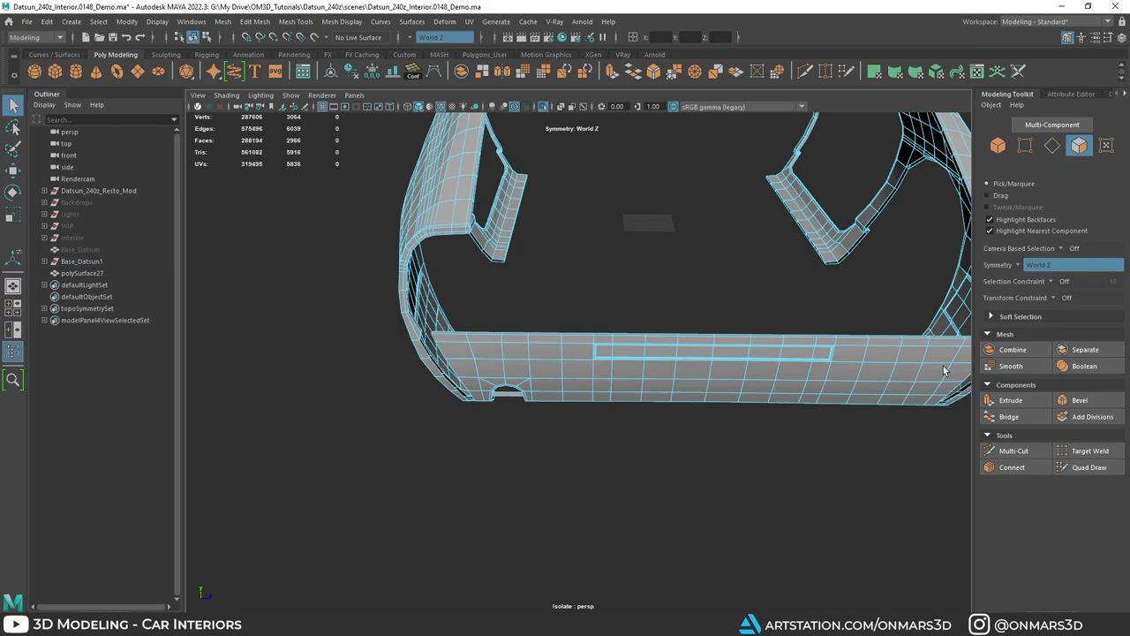
Step: Delete the rear panel's faces and the narrow strip remaining along its lower edge
left_click_drag(943, 365, 713, 392, "alt")
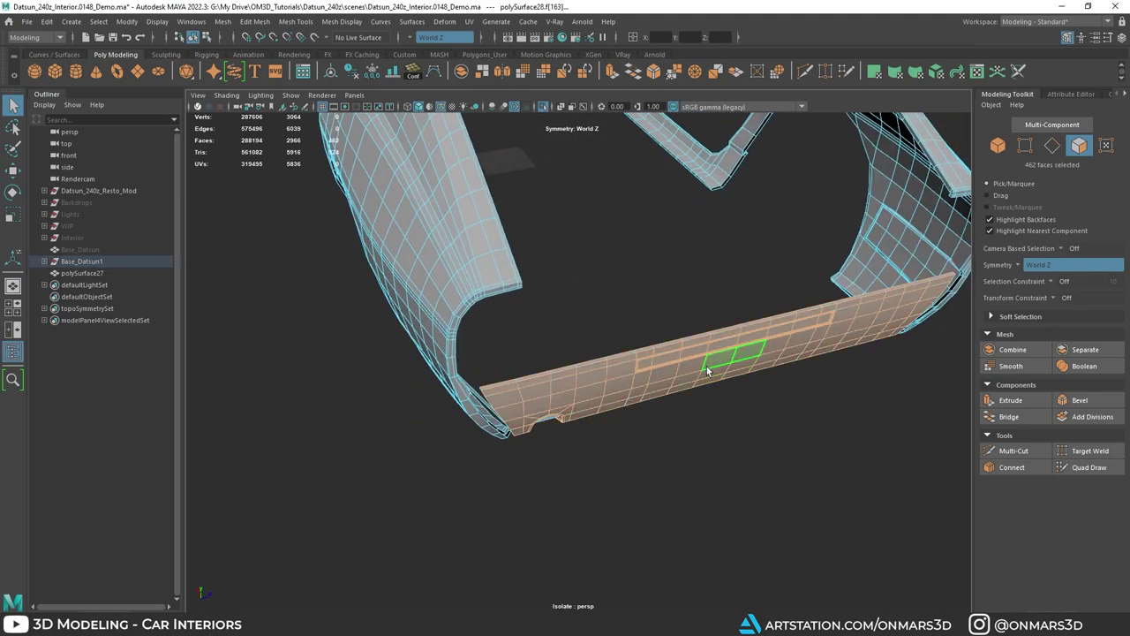
key("Delete")
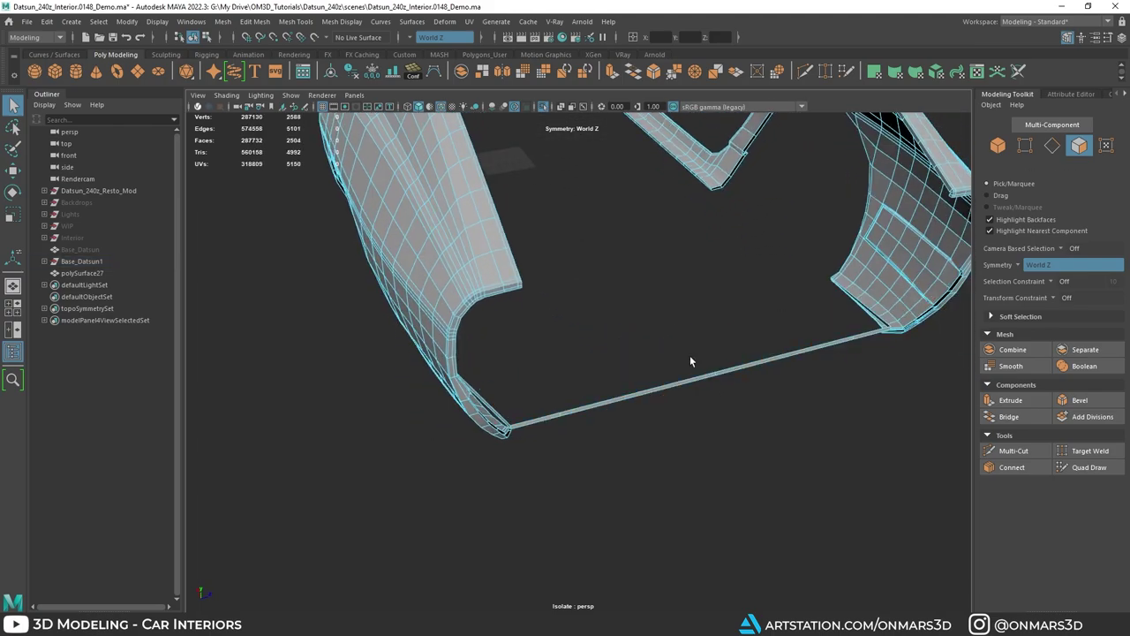
left_click_drag(690, 355, 530, 413, "alt")
left_click(576, 386)
key("Delete")
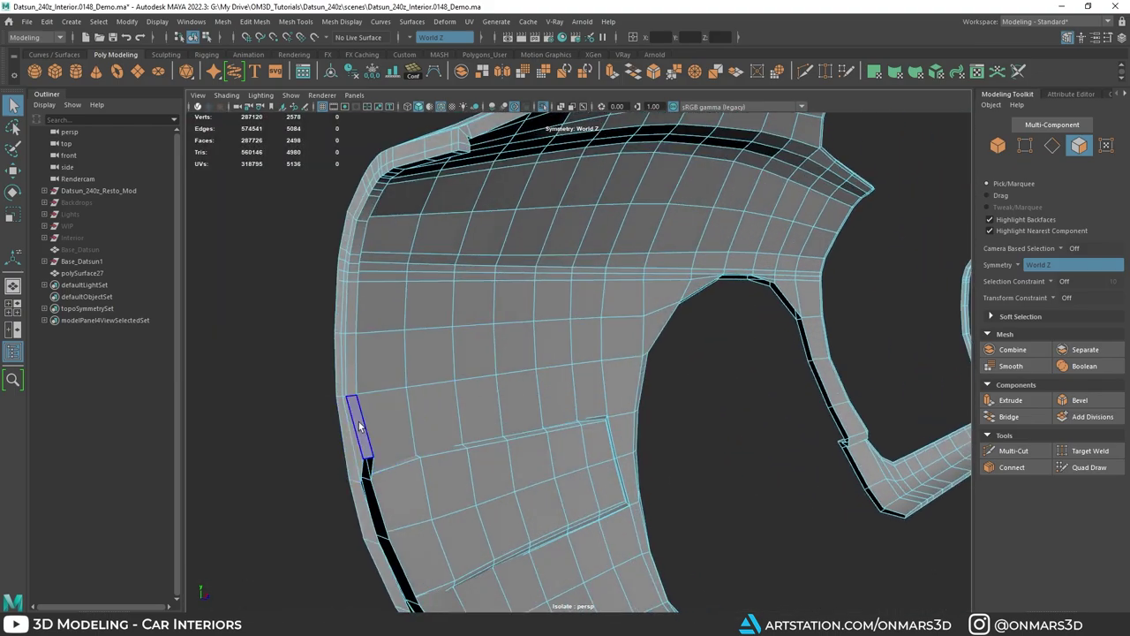
Step: Select the thin border faces along the sides and roof edge of the rear hatch opening
double_click(352, 389, "shift")
scroll(379, 383, "down", 4)
left_click_drag(395, 381, 450, 387, "alt")
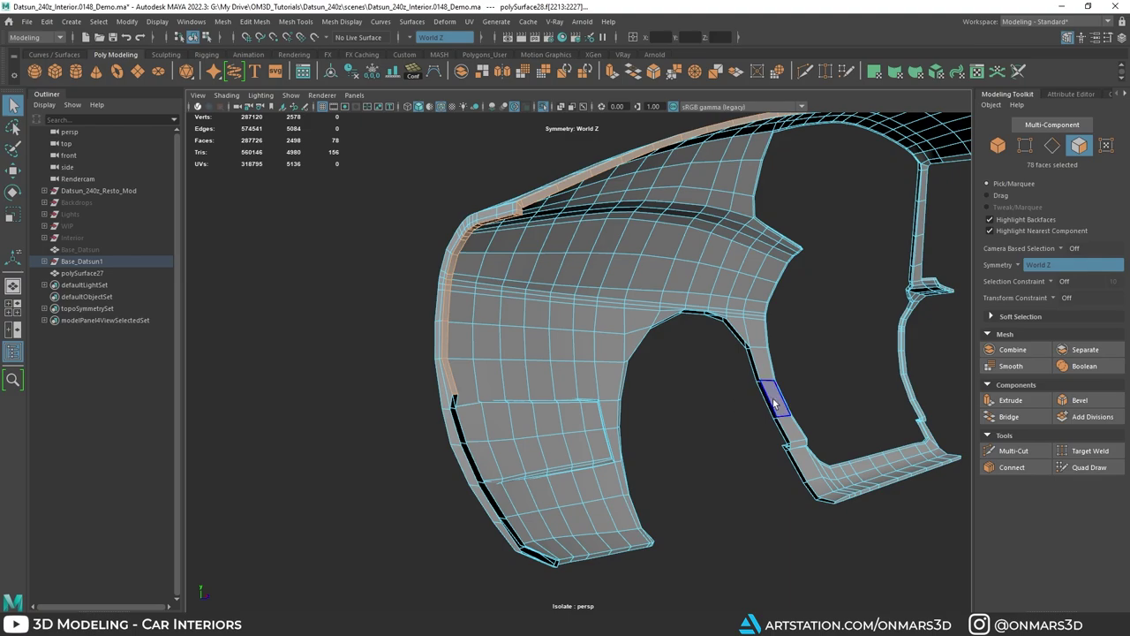
Step: Add the border faces along the lower edges of the rear quarter panels and door sills to the selection
left_click_drag(696, 413, 631, 345, "alt")
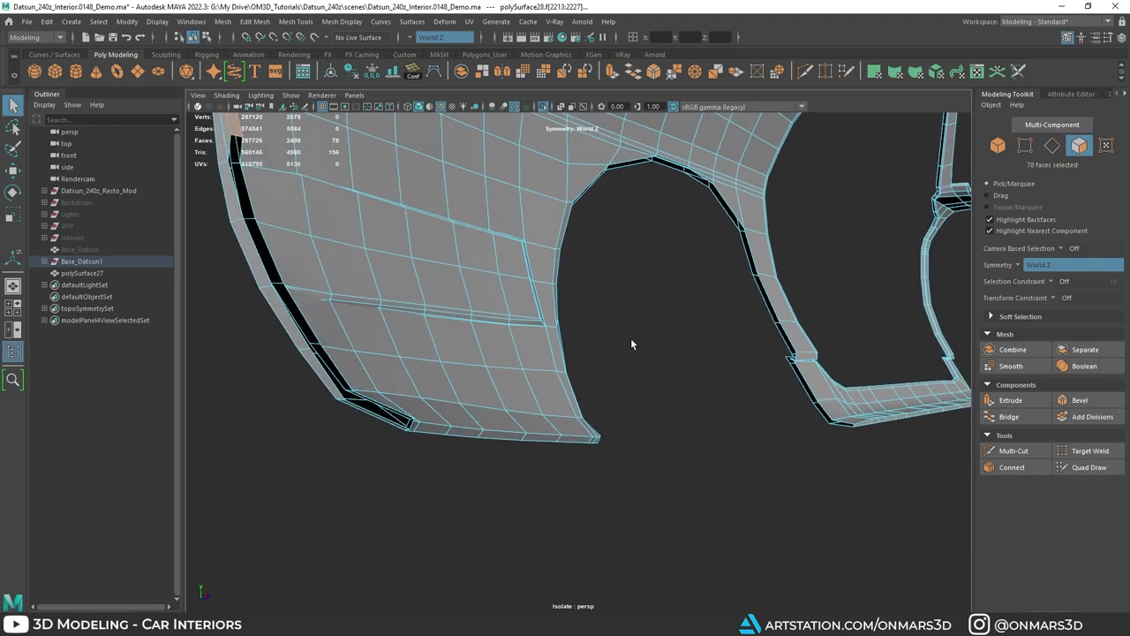
double_click(538, 436, "shift")
scroll(653, 408, "down", 4)
middle_click_drag(721, 391, 667, 370, "alt")
scroll(667, 370, "up", 4)
left_click(767, 399, "shift")
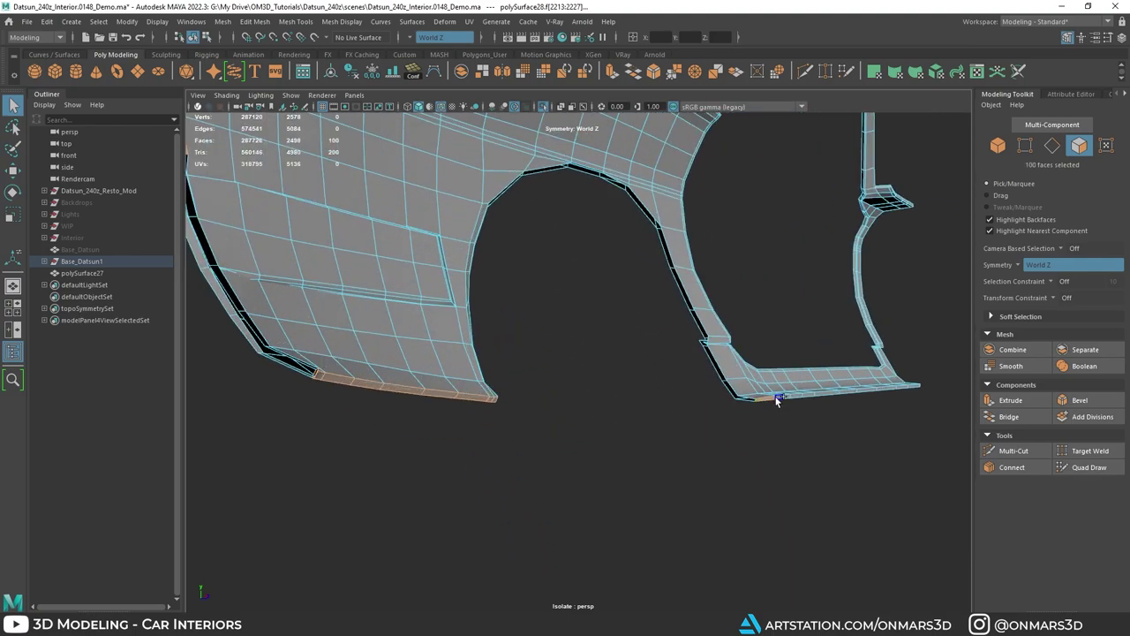
double_click(777, 400, "shift")
left_click_drag(780, 396, 632, 354, "alt")
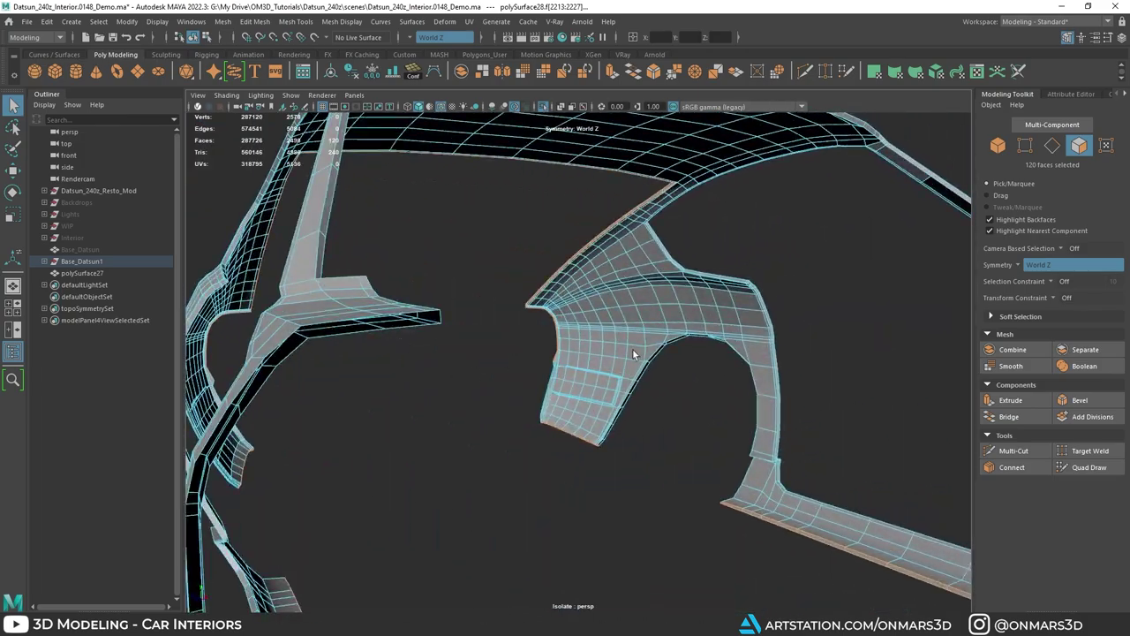
Step: Add the border faces around the side window and door openings and the windshield frame to the selection
scroll(632, 354, "up", 5)
double_click(621, 234, "shift")
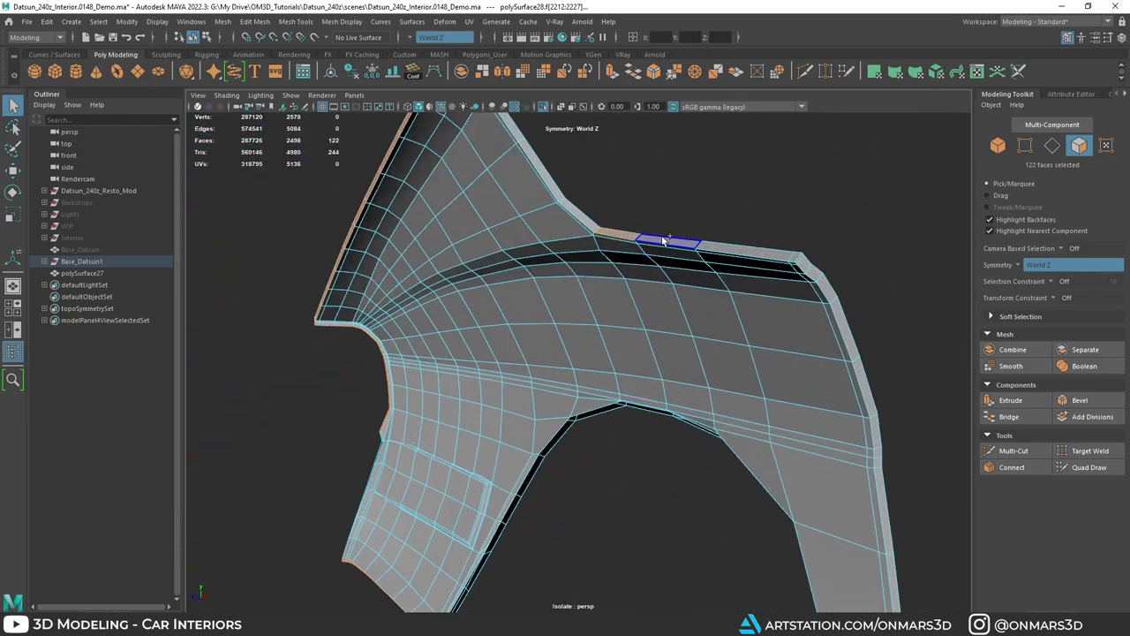
left_click_drag(662, 234, 609, 322, "alt")
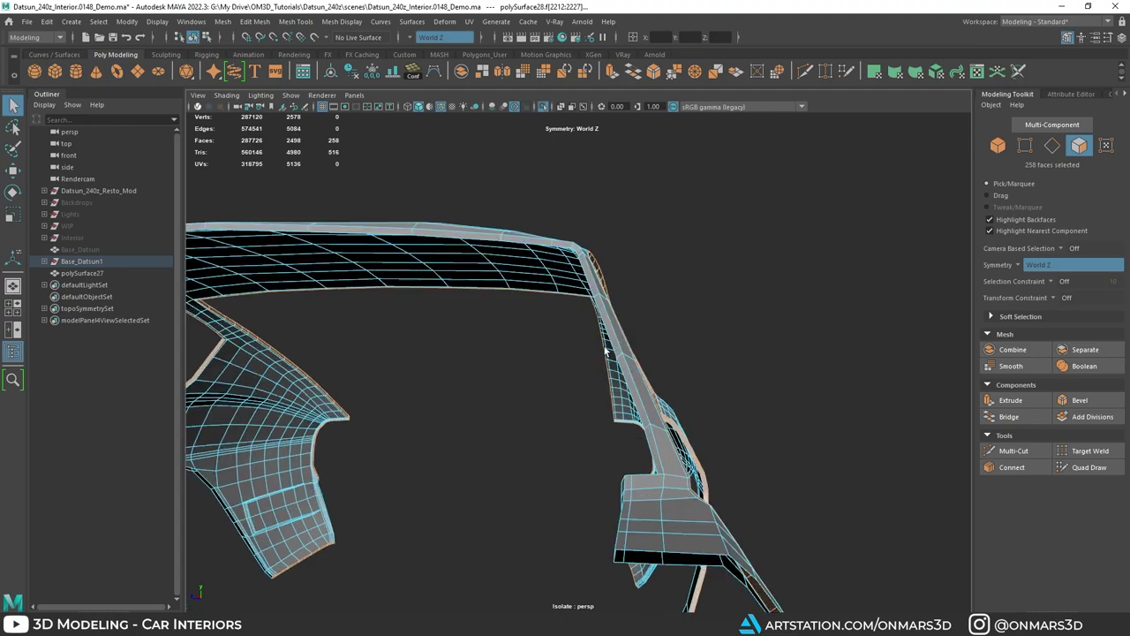
scroll(607, 318, "up", 3)
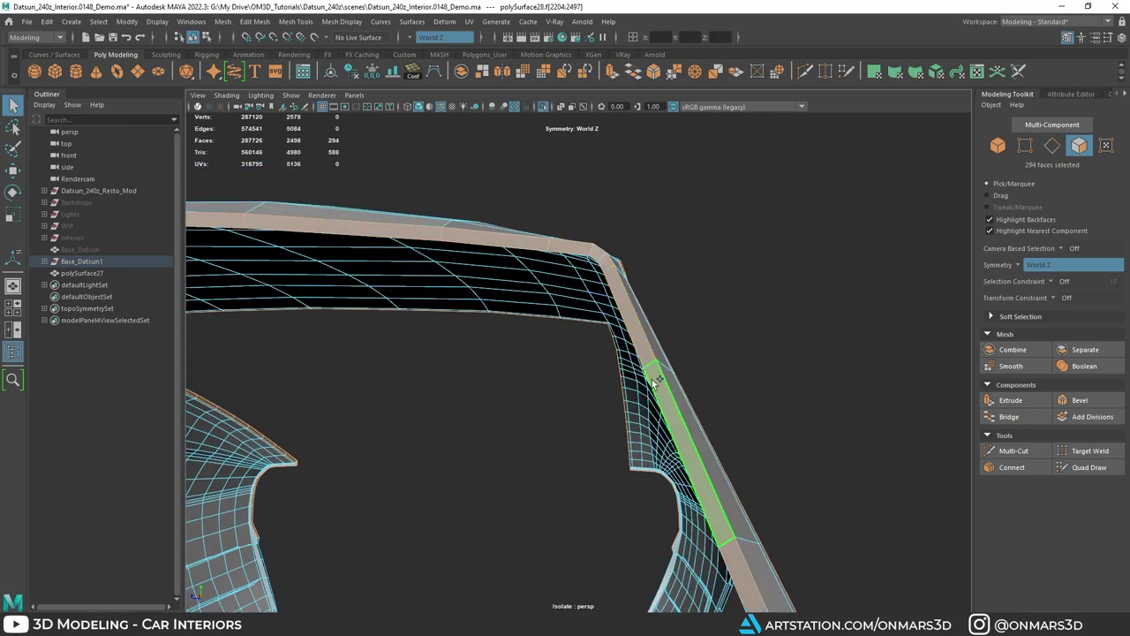
Step: Try deleting the selected border faces around the openings, and undo the deletion
scroll(655, 381, "down", 8)
left_click_drag(655, 382, 599, 256, "alt")
key("Delete")
scroll(583, 384, "up", 5)
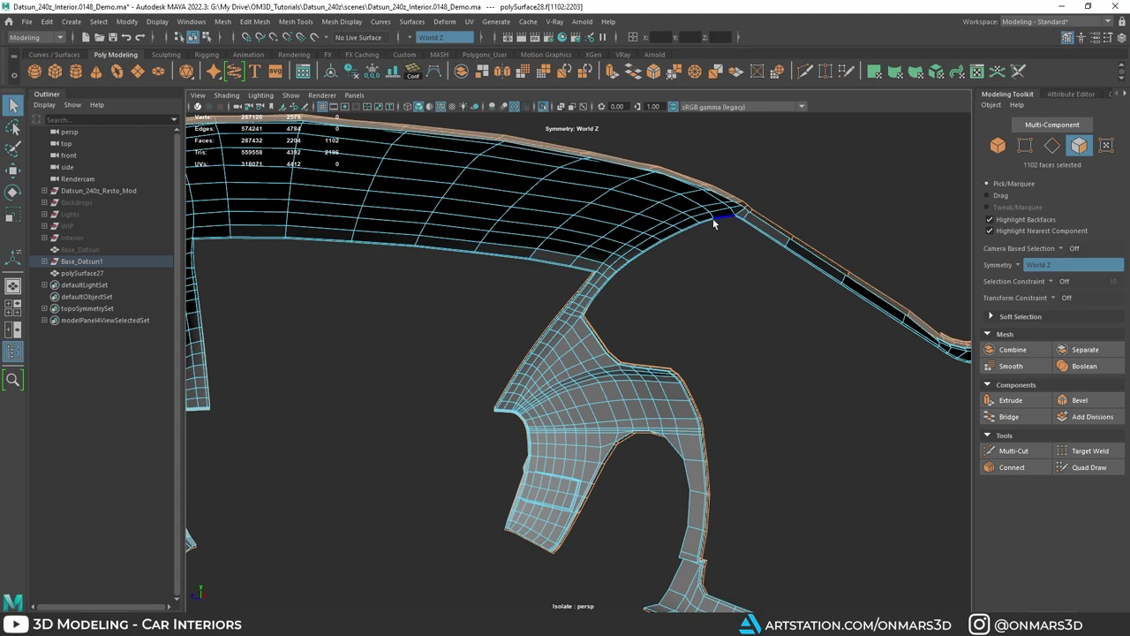
left_click_drag(740, 472, 638, 332, "alt")
scroll(714, 444, "down", 4)
key("ctrl+z")
key("ctrl+z")
Step: Convert the border face selection to its edge perimeter
right_click_drag(638, 332, 691, 295, "alt")
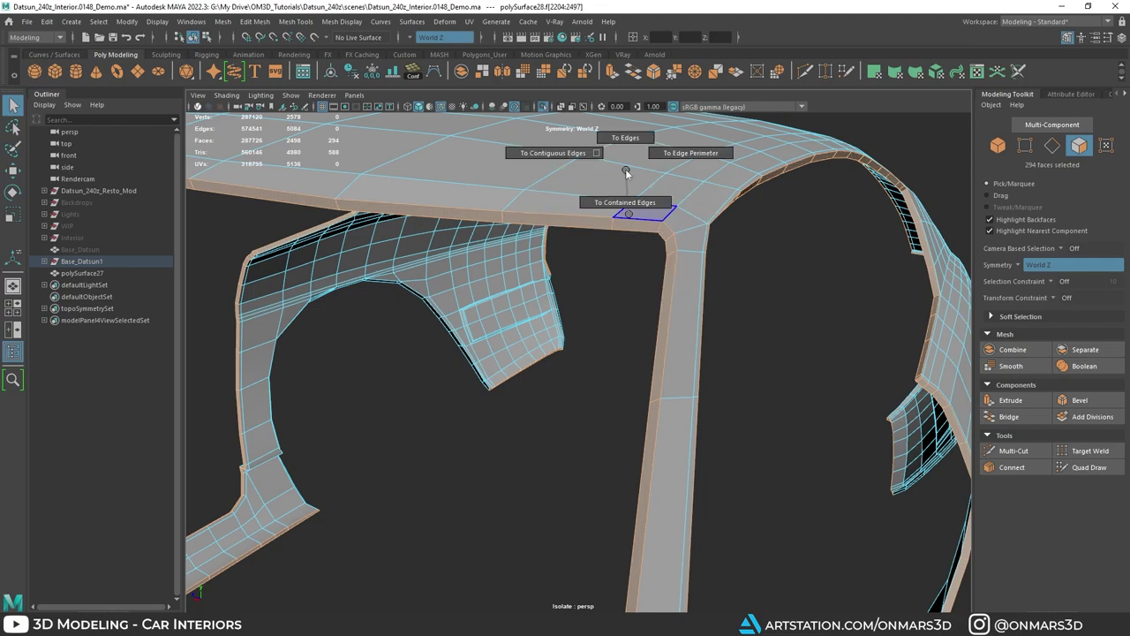
right_click_drag(678, 160, 705, 193, "alt")
middle_click_drag(705, 193, 704, 251, "alt")
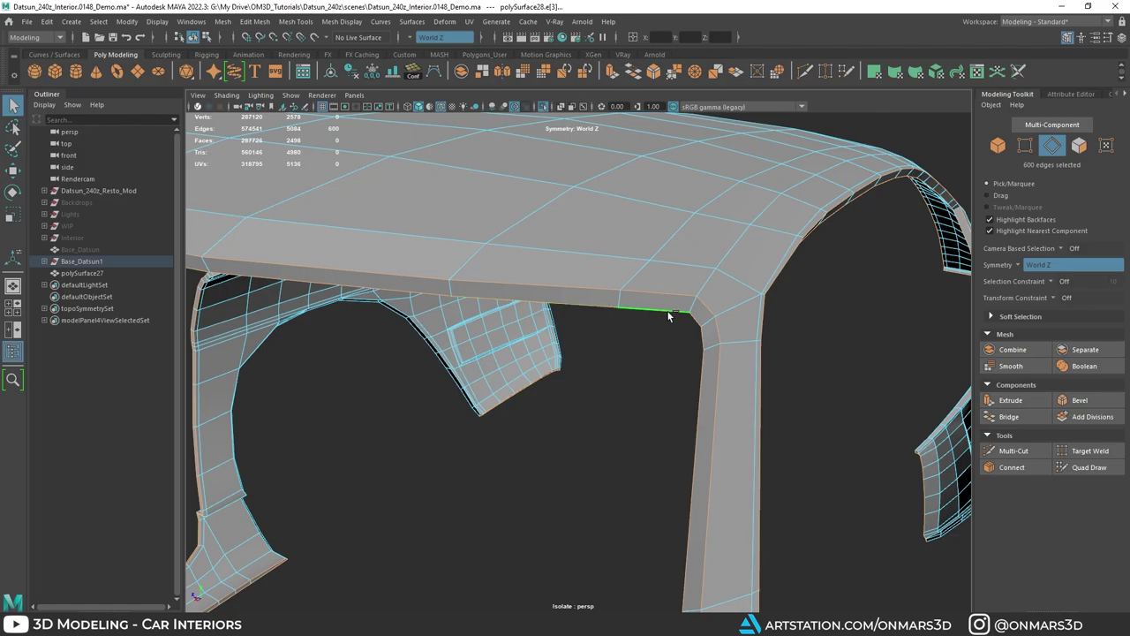
Step: Deselect one of the two edge rows along the windshield frame and the side window and door openings
right_click_drag(667, 312, 654, 309, "alt")
left_click_drag(671, 314, 802, 297, "alt")
middle_click_drag(802, 297, 636, 297, "alt")
right_click_drag(636, 297, 663, 300, "alt")
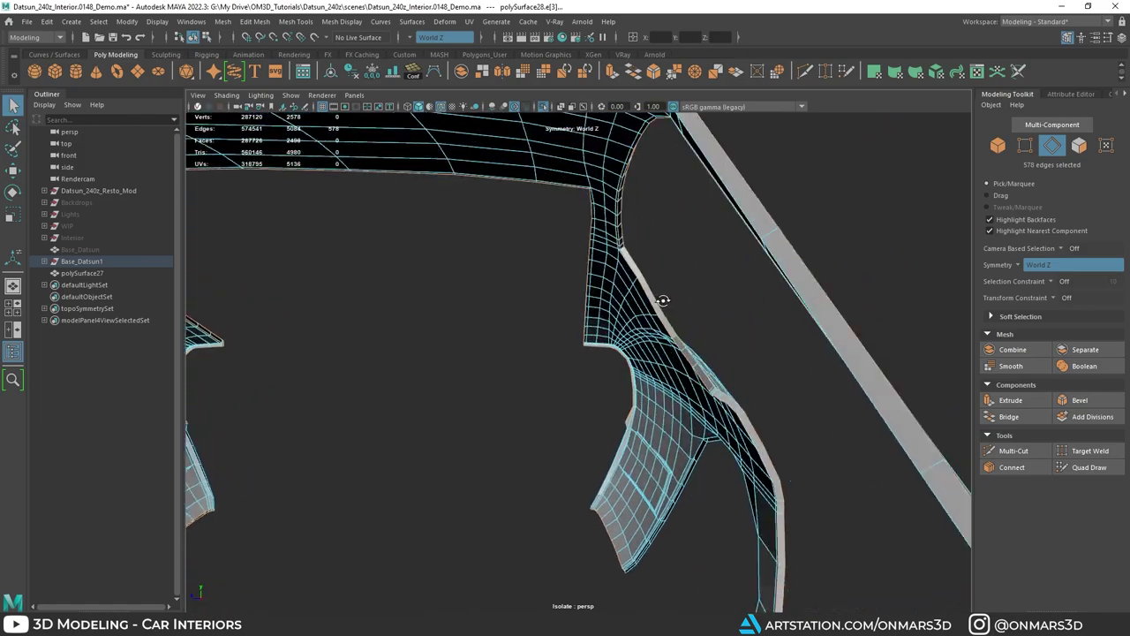
mouse_move(664, 300)
left_mouse_down("alt")
mouse_move(626, 301)
mouse_move(678, 316)
left_mouse_up("alt")
left_click_drag(642, 269, 725, 347, "alt")
double_click(797, 317, "ctrl")
left_click_drag(796, 317, 580, 336, "alt")
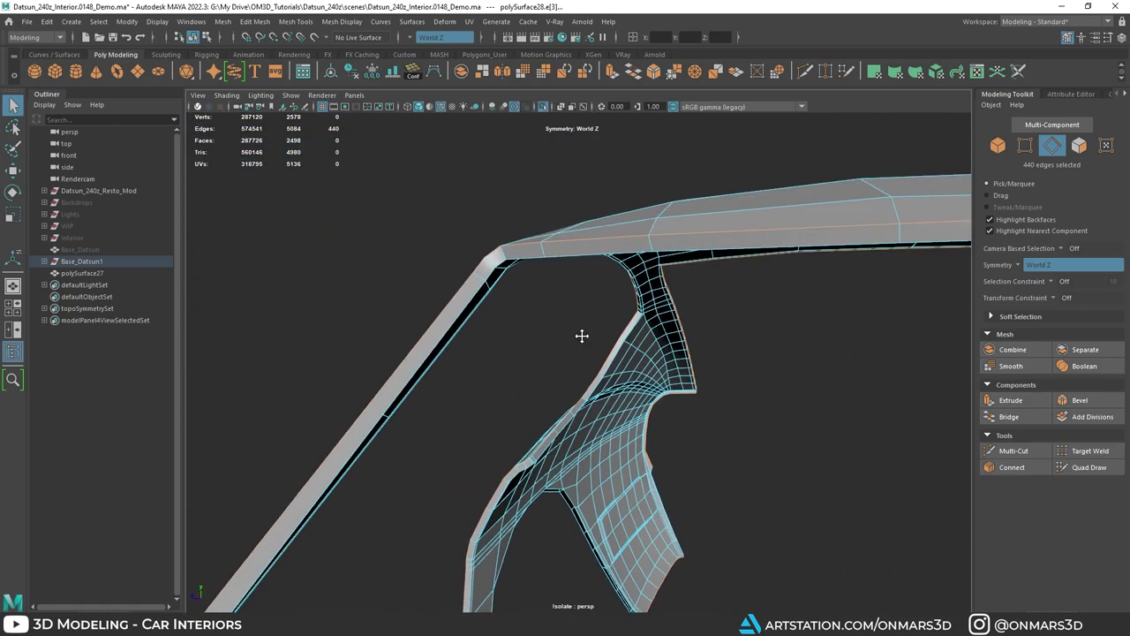
Step: Deselect one of the two edge rows around the rear hatch opening, undoing the last extra selection change
right_click_drag(580, 336, 622, 321, "alt")
left_click_drag(622, 320, 656, 373, "alt")
double_click(568, 311, "ctrl")
scroll(656, 373, "up", 5)
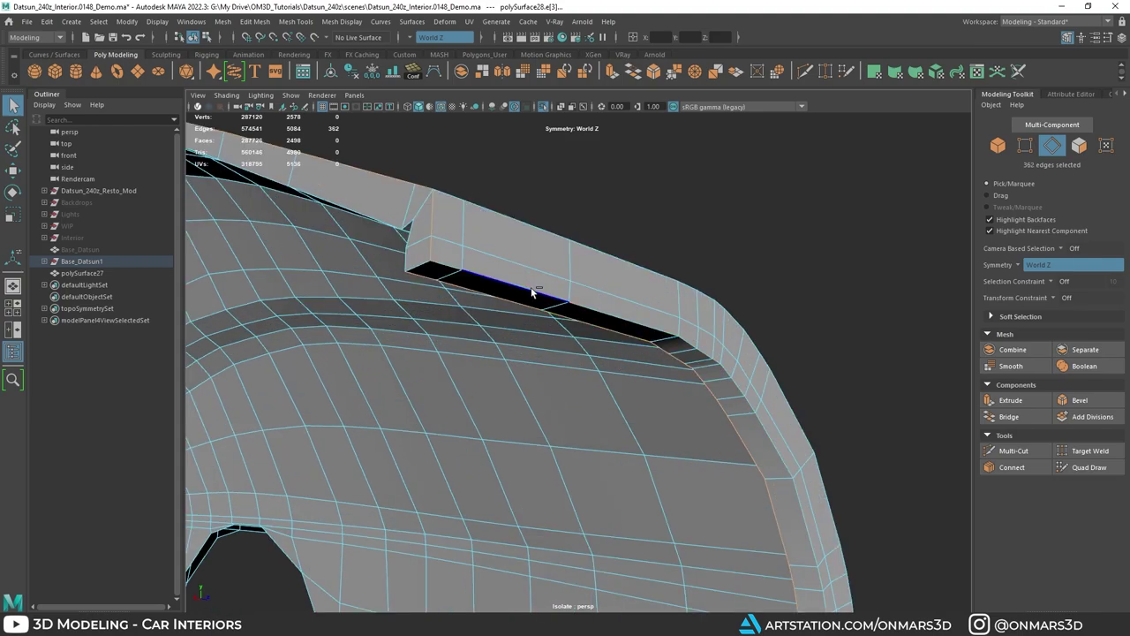
scroll(534, 294, "down", 5)
left_click_drag(568, 326, 612, 386, "alt")
scroll(612, 386, "up", 2)
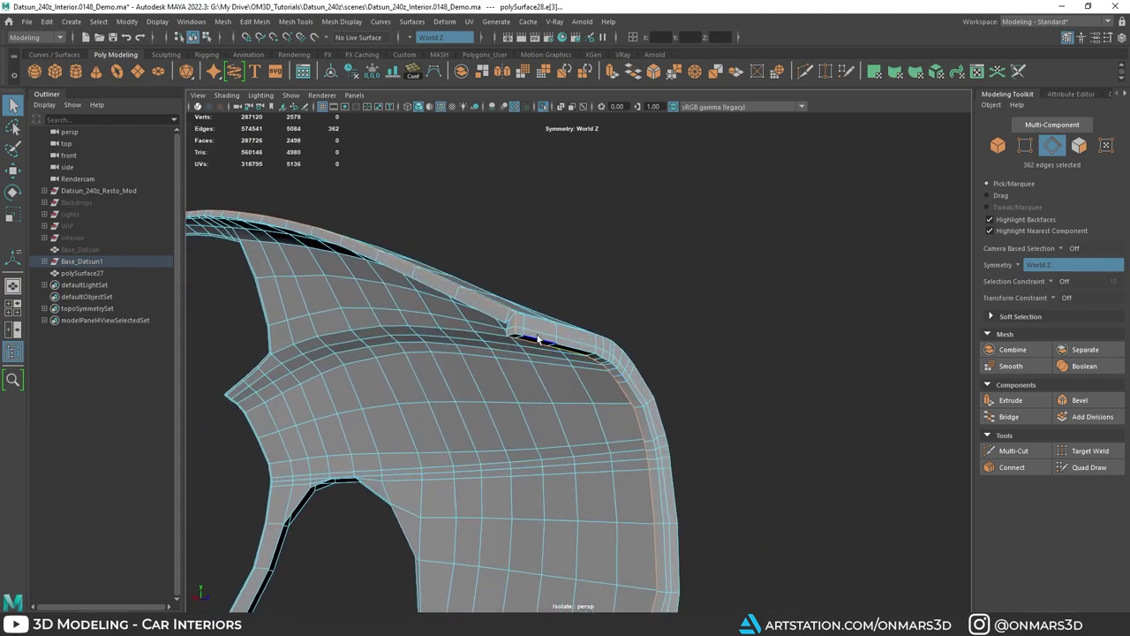
left_click_drag(537, 338, 604, 400, "alt")
right_click_drag(604, 400, 632, 369, "alt")
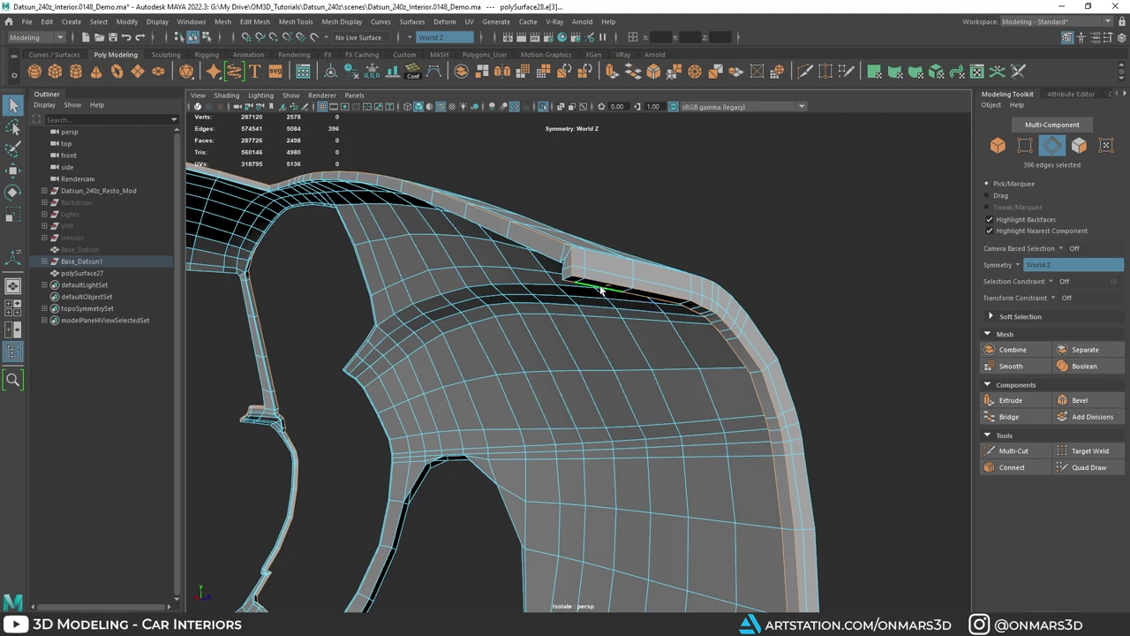
key("ctrl+z")
Step: Deselect the upper edge row of the border faces along the bottoms of the rear quarter panels
right_click_drag(602, 291, 611, 298, "alt")
left_click_drag(629, 375, 597, 375, "alt")
middle_click_drag(614, 415, 569, 295, "alt")
left_click_drag(569, 295, 724, 341, "alt")
right_click_drag(724, 341, 633, 323, "alt")
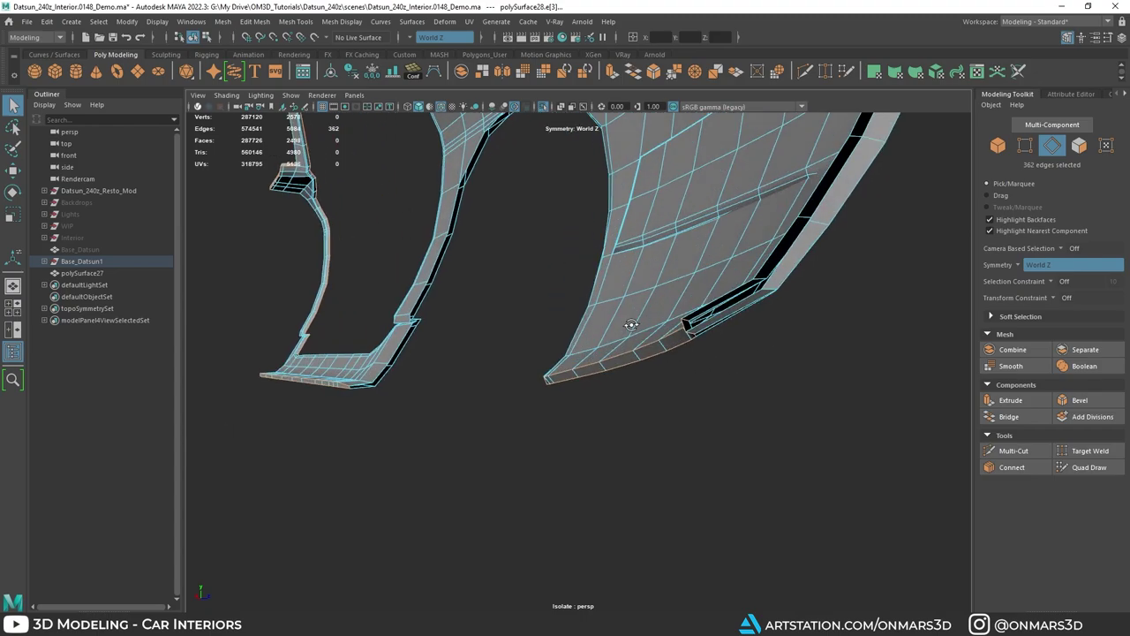
left_click_drag(633, 323, 664, 357, "alt")
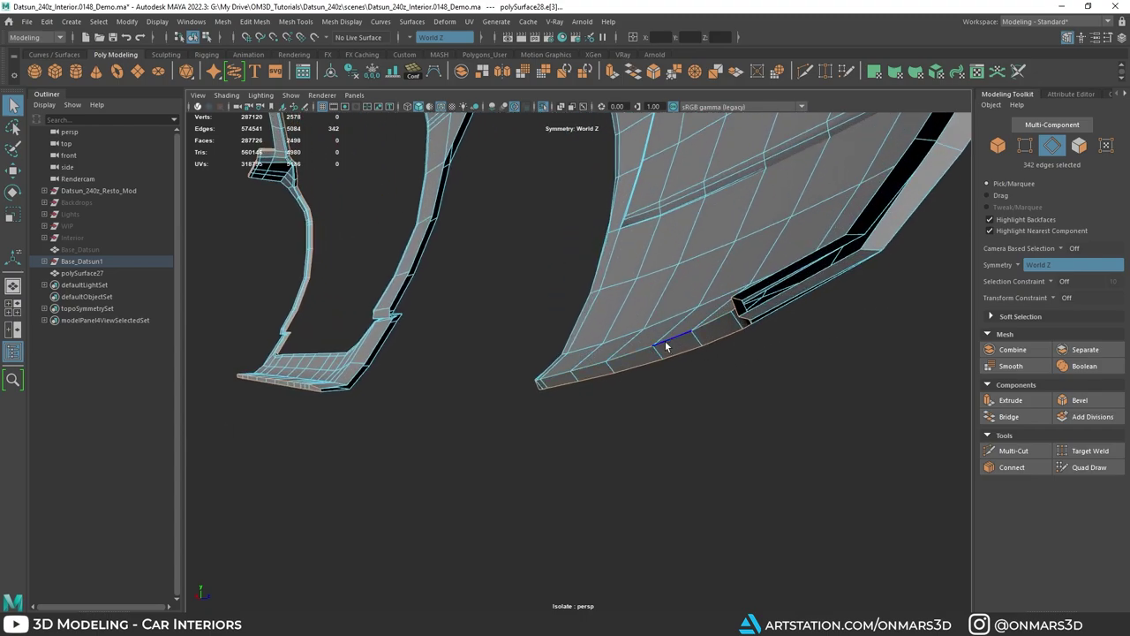
Step: Deselect the upper edge row and the short end edges of the border faces along the door sills
right_click_drag(667, 347, 606, 349, "alt")
left_click_drag(385, 379, 558, 394, "alt")
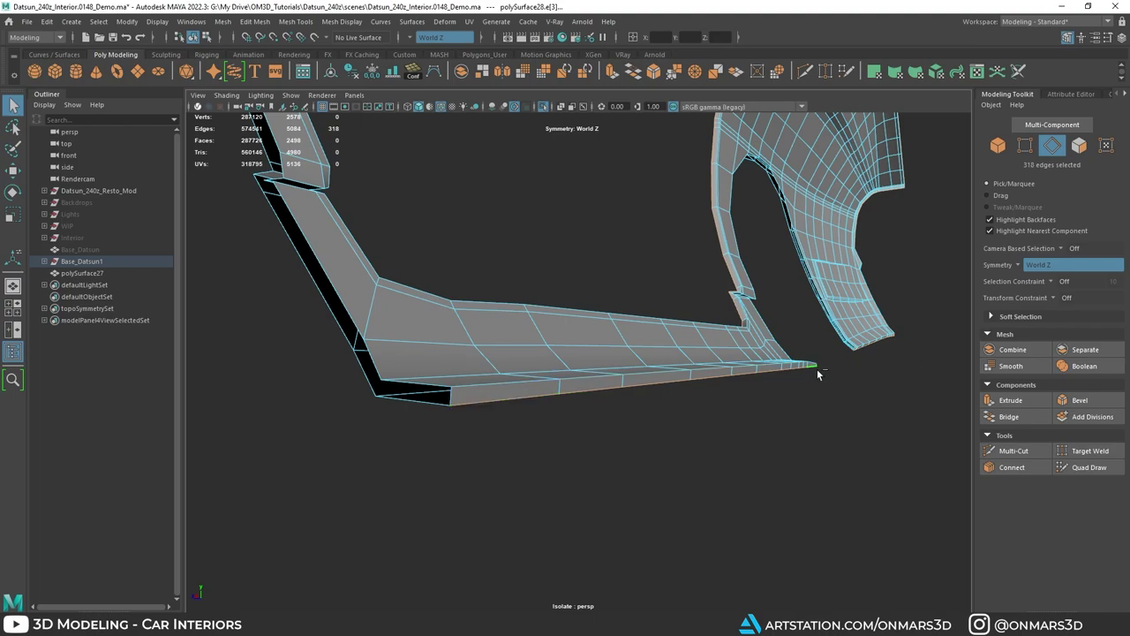
left_click_drag(818, 374, 703, 447, "alt")
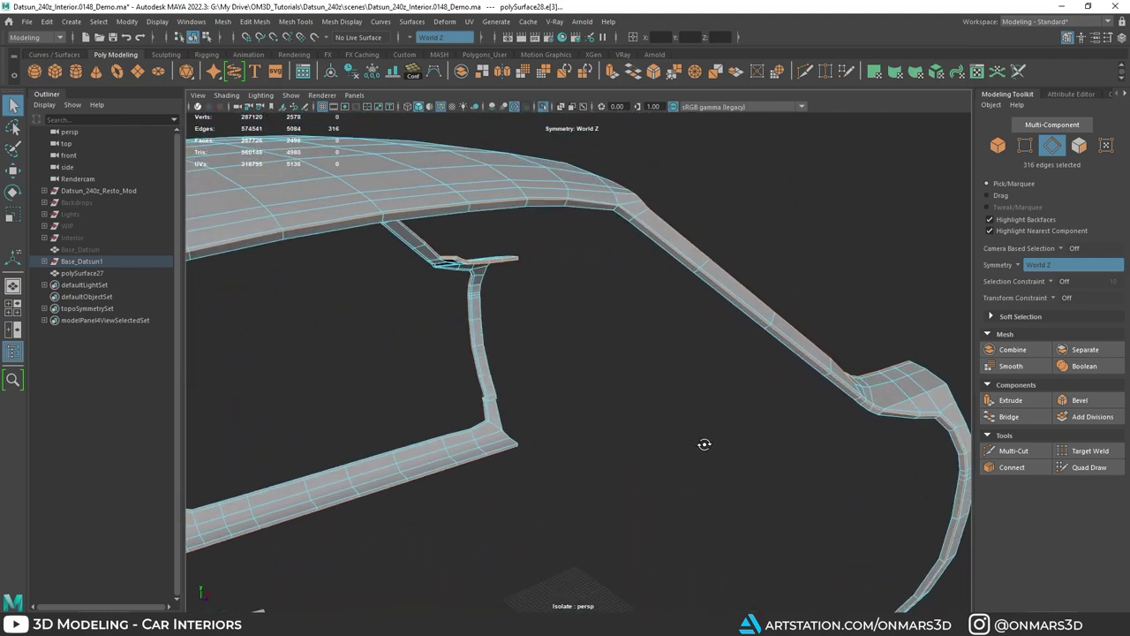
Step: Detach the mesh components along the selected border edges to split the outer skin from the inner border faces
right_click_drag(704, 447, 695, 427, "alt")
left_click_drag(695, 427, 702, 309, "alt")
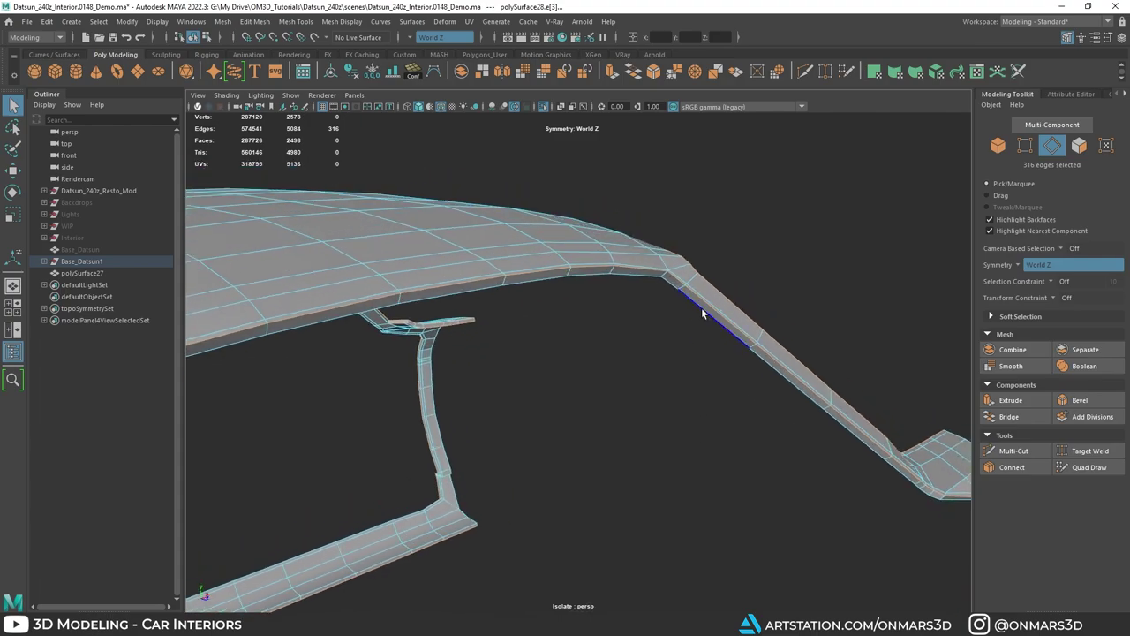
right_click(681, 278, "shift")
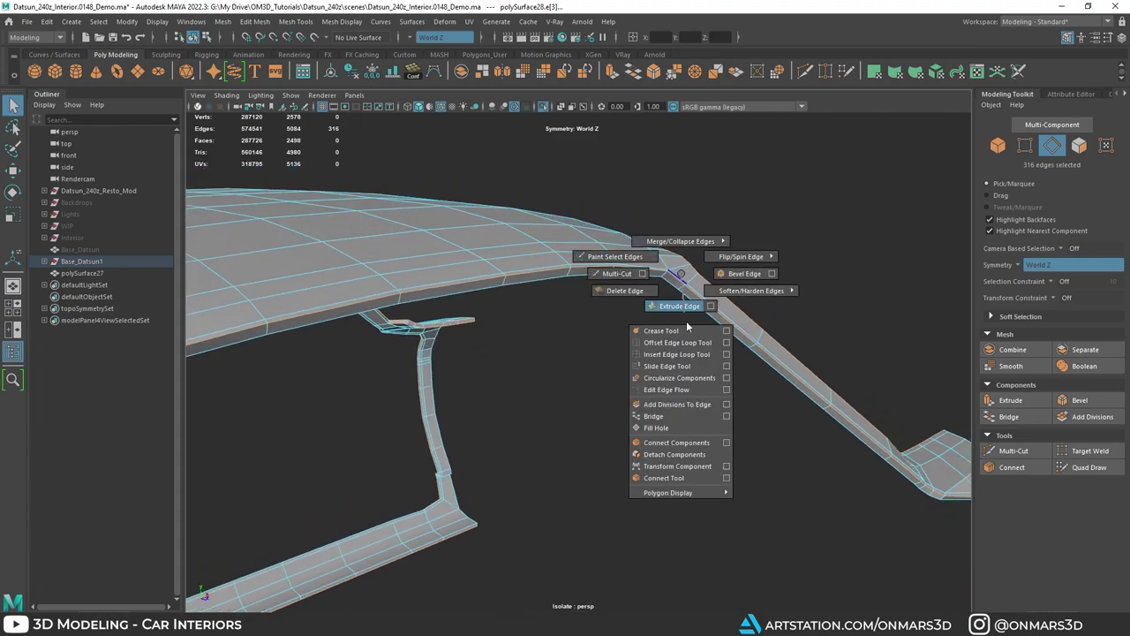
left_click(697, 455)
Step: Select all connected faces of the detached outer skin and delete them
right_click_drag(595, 231, 589, 244)
left_click_drag(589, 245, 523, 328, "alt")
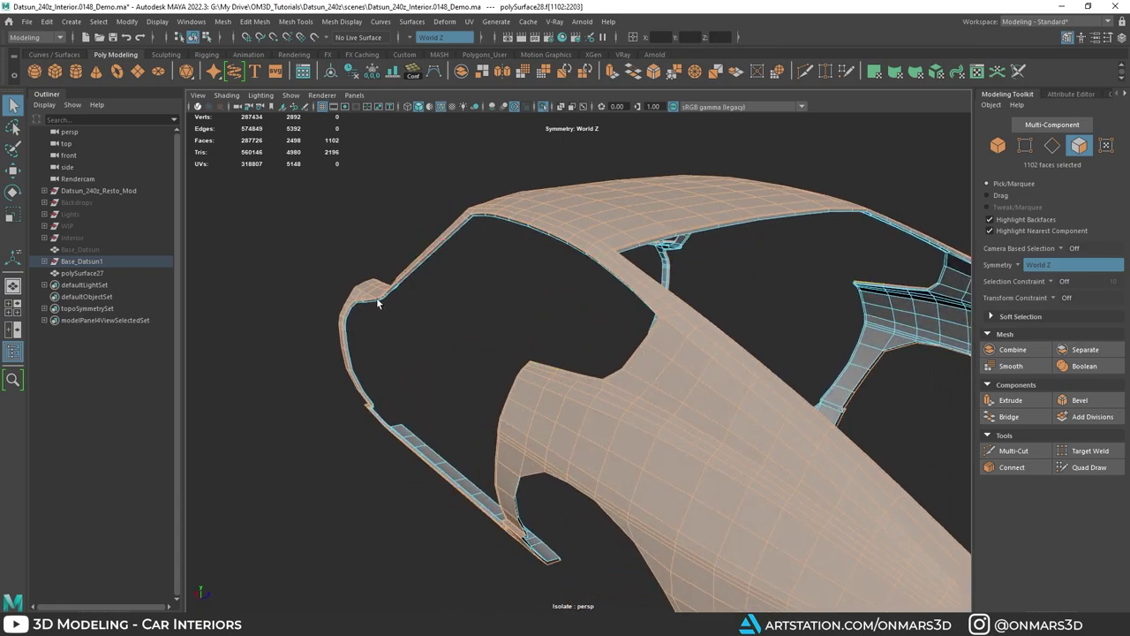
left_click_drag(646, 492, 609, 403, "alt")
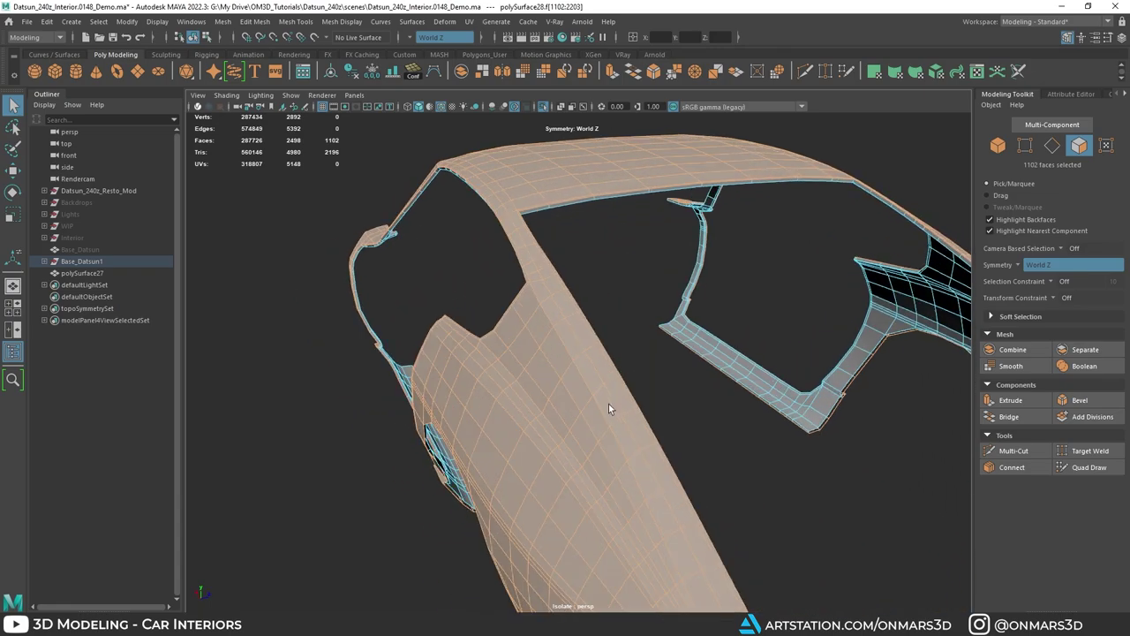
left_click_drag(685, 253, 614, 190, "alt")
key("Delete")
Step: Isolate the interior shell together with the outer car body and select the interior shell
key("F8")
key("ctrl+1")
left_click(680, 229, "shift")
left_click_drag(681, 229, 576, 316, "alt")
key("ctrl+1")
left_click(583, 320)
left_click(460, 324)
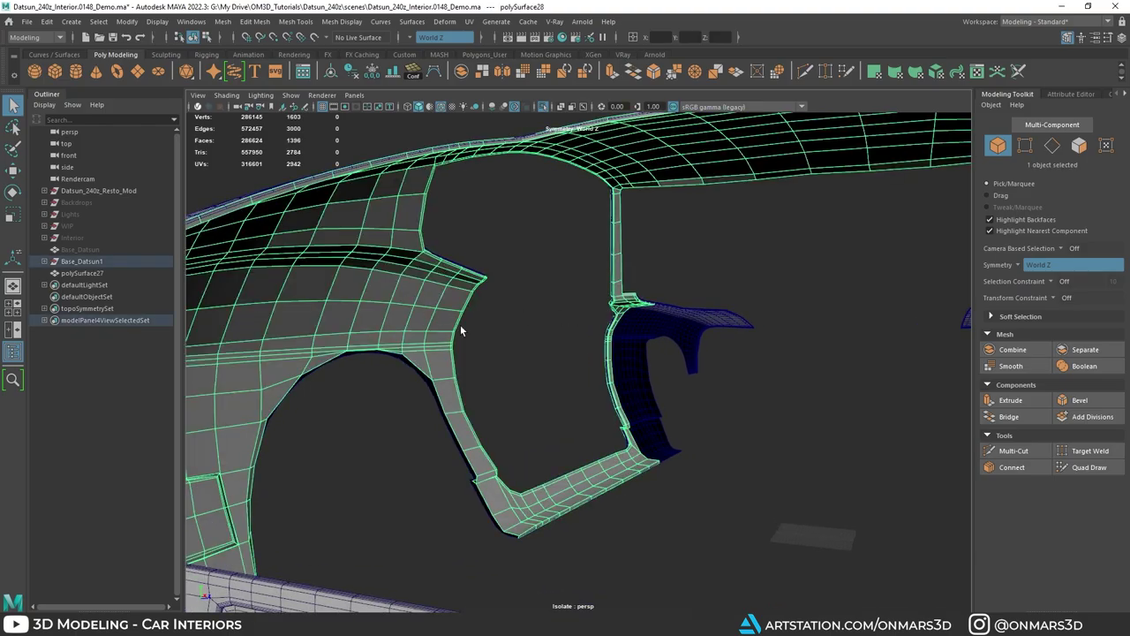
Step: Examine how the interior shell sits inside the car body from several angles and compare it with the body shell reference photos
left_click_drag(460, 324, 562, 251, "alt")
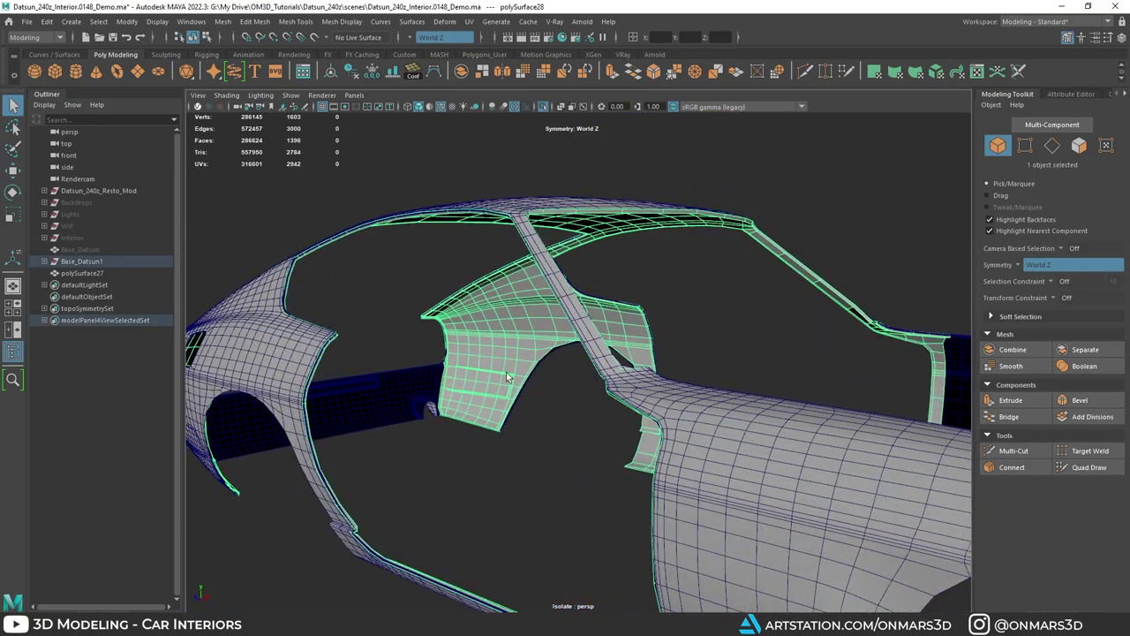
left_click_drag(506, 375, 606, 348, "alt")
right_click_drag(629, 356, 652, 352, "alt")
left_click_drag(715, 356, 820, 329, "alt")
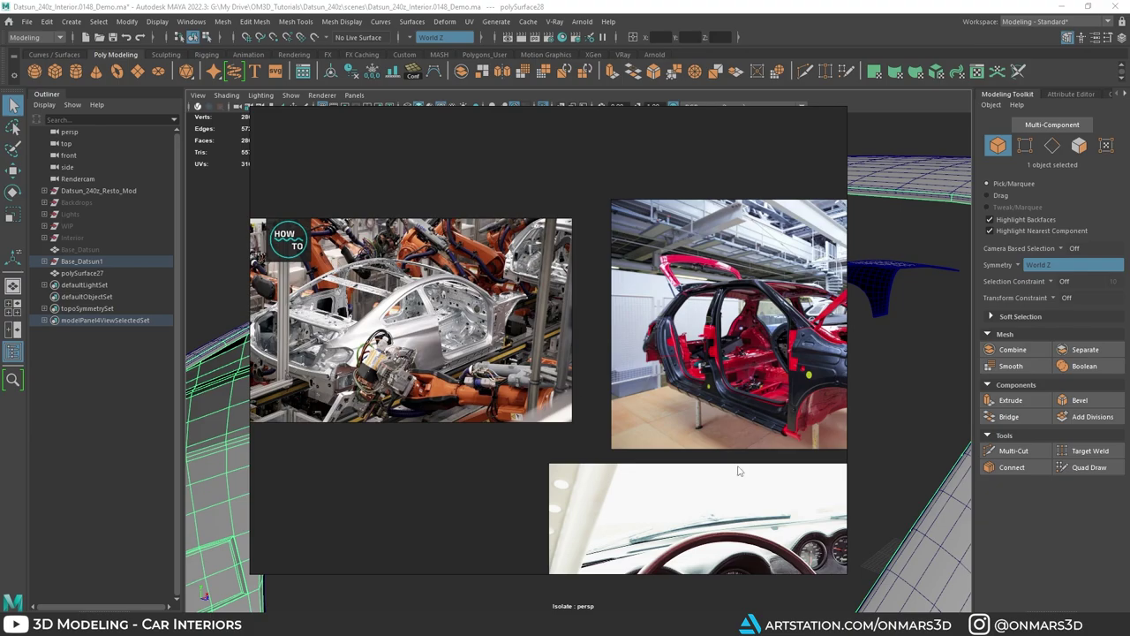
left_click(757, 16)
right_click_drag(727, 191, 699, 210, "alt")
left_click_drag(699, 209, 519, 305, "alt")
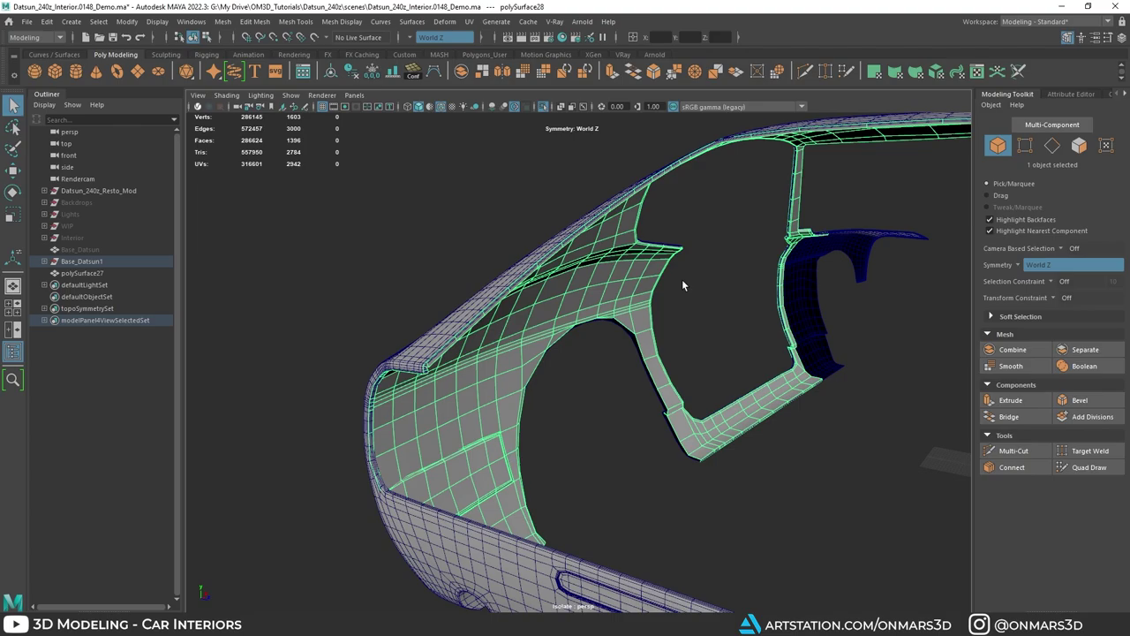
middle_click_drag(519, 306, 549, 319, "alt")
left_click_drag(548, 318, 617, 281, "alt")
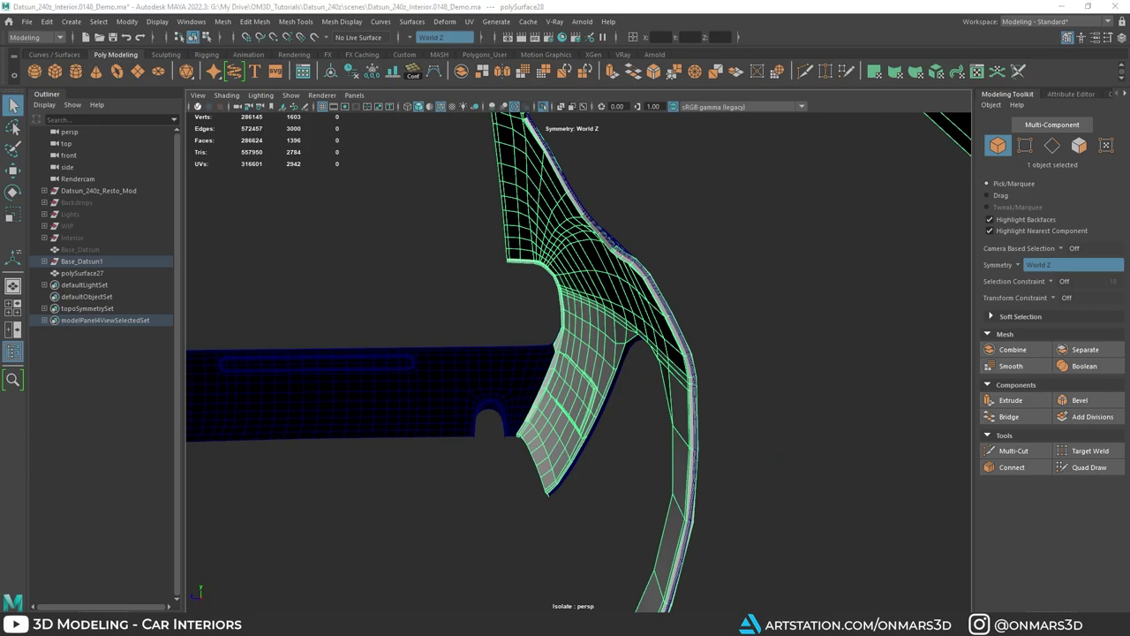
left_click_drag(616, 269, 666, 279, "alt")
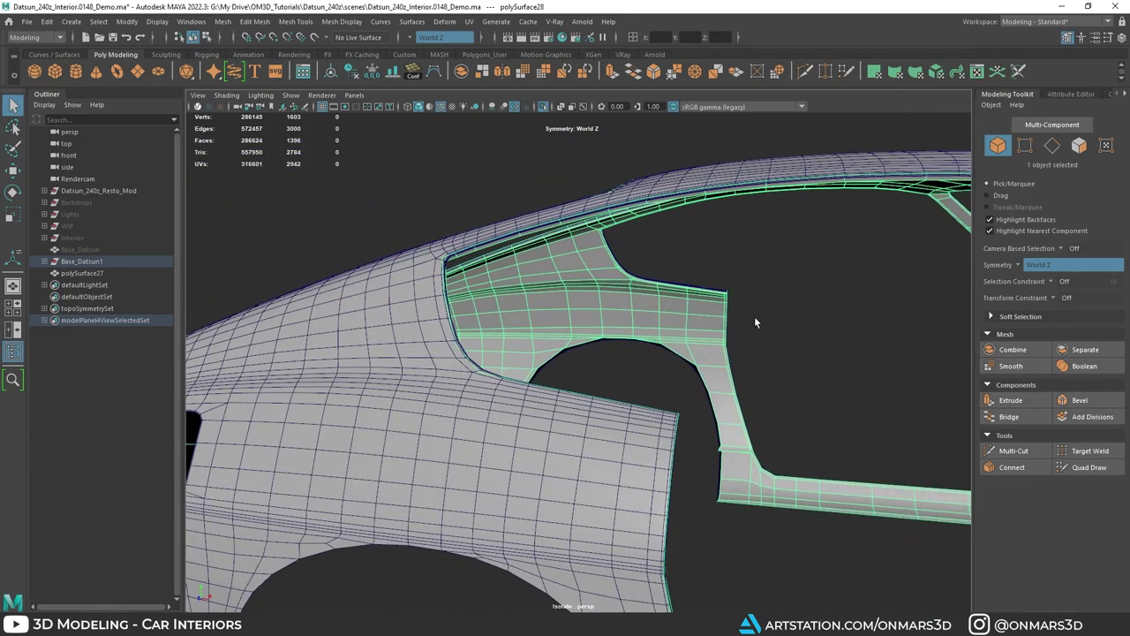
left_click_drag(755, 319, 587, 279, "alt")
Step: Isolate the interior shell together with polySurface27 and check the door jamb reference photo
right_click_drag(560, 264, 559, 295)
left_click_drag(559, 295, 579, 297, "alt")
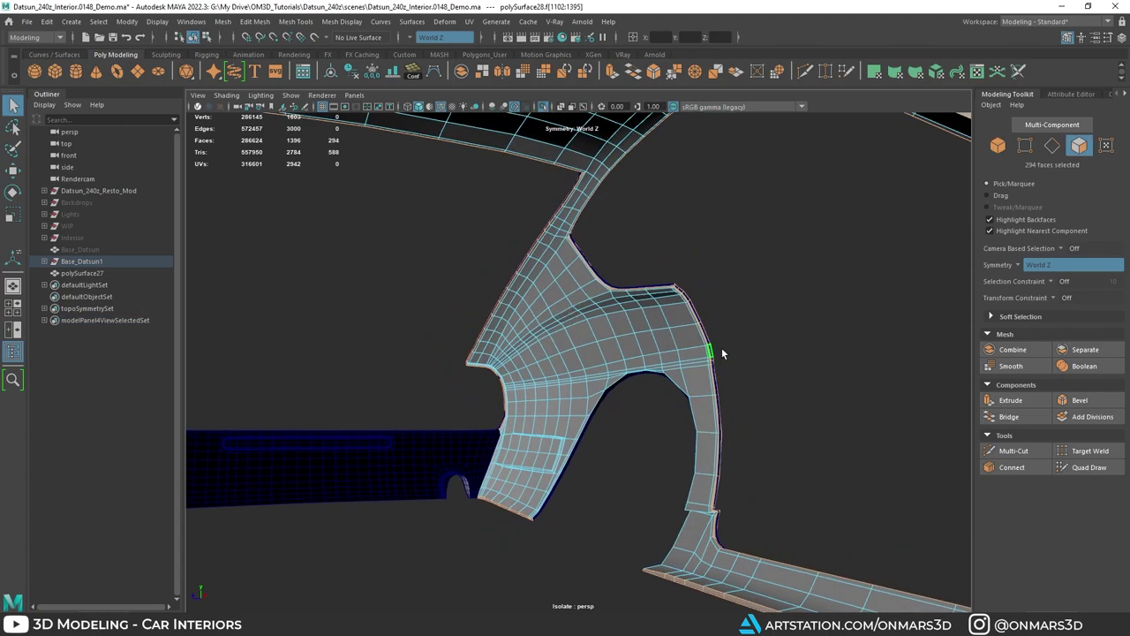
left_click_drag(669, 334, 666, 306, "alt")
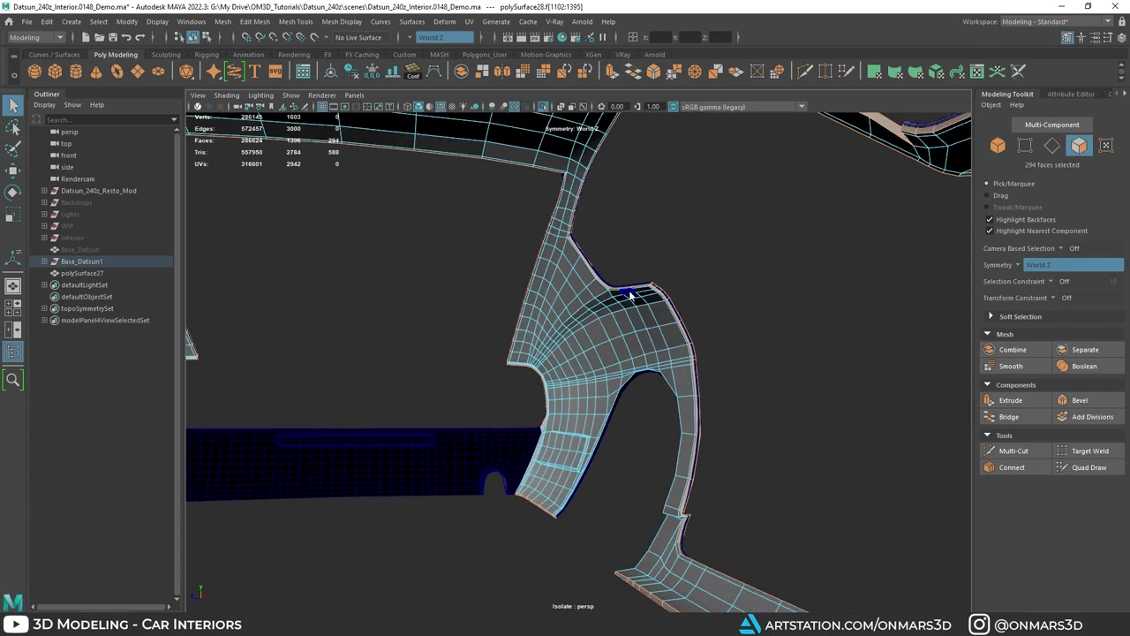
key("ctrl+1")
left_click_drag(667, 350, 635, 231, "alt")
left_click(612, 332, "shift")
key("ctrl+1")
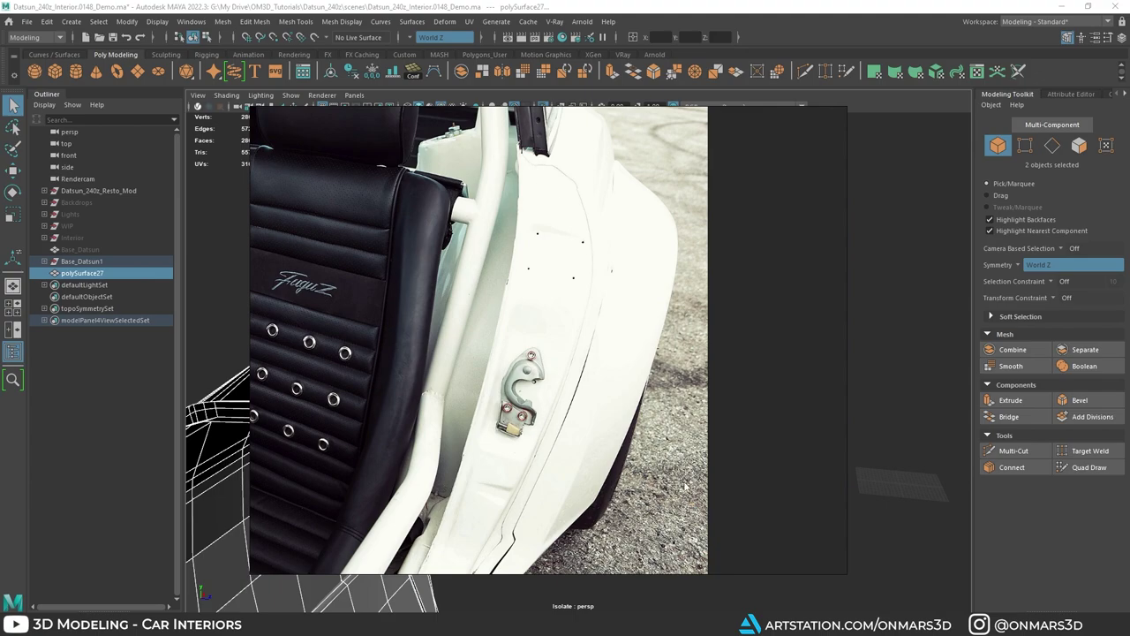
left_click(883, 13)
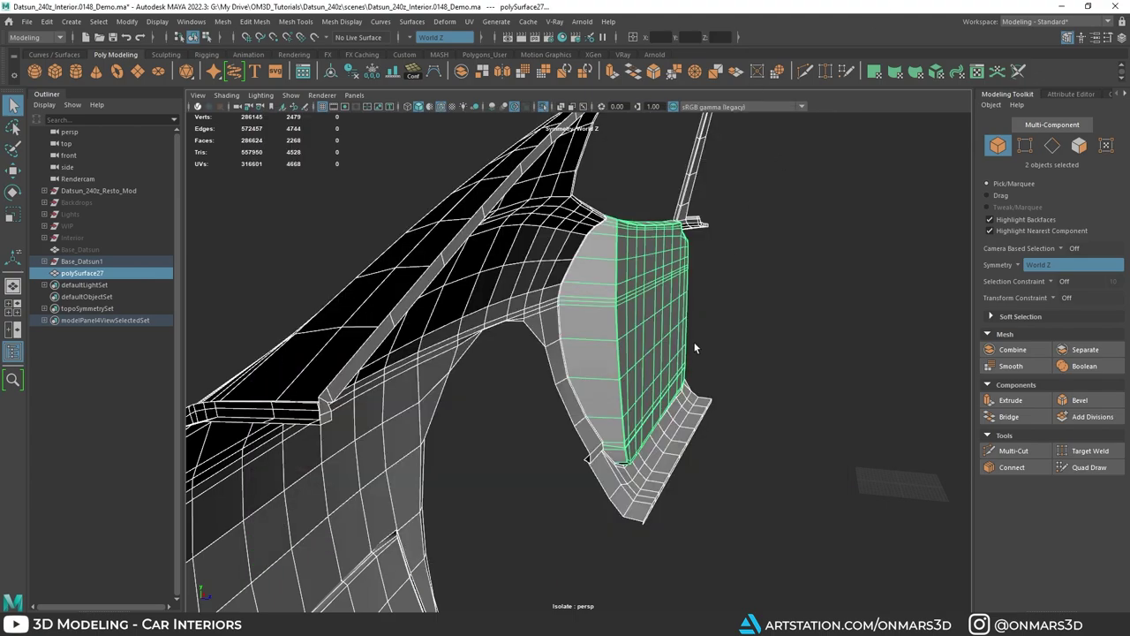
Step: Select the shell's faces covering the rear quarter panels, the pillars behind the doors and the door sills on both sides
left_click_drag(694, 345, 563, 309, "alt")
right_click_drag(541, 236, 541, 262)
left_click_drag(540, 260, 640, 488, "alt")
left_click(599, 209)
left_click(595, 224, "shift")
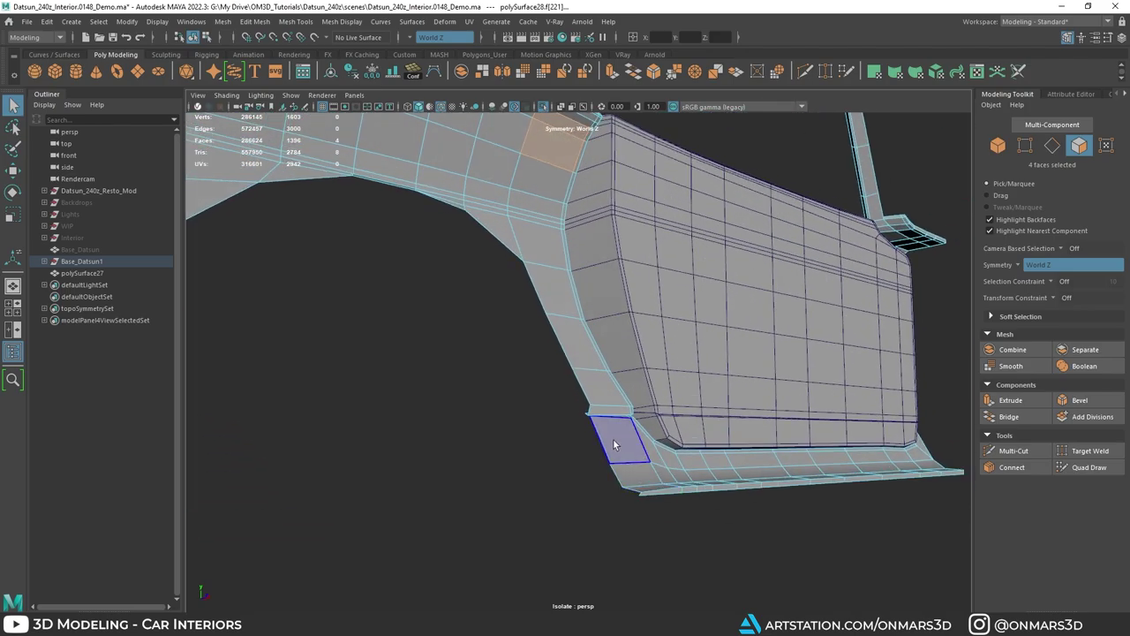
left_click_drag(616, 444, 646, 456, "alt")
mouse_move(397, 217)
left_mouse_down("shift")
mouse_move(540, 497)
mouse_move(556, 285)
mouse_move(578, 190)
left_mouse_up("shift")
mouse_move(579, 190)
left_mouse_down("shift")
mouse_move(491, 477)
mouse_move(442, 353)
left_mouse_up("shift")
mouse_move(442, 354)
left_mouse_down("alt")
mouse_move(629, 276)
mouse_move(408, 342)
mouse_move(661, 355)
mouse_move(564, 292)
mouse_move(600, 293)
mouse_move(616, 314)
mouse_move(627, 399)
left_mouse_up("alt")
key("w")
double_click(412, 349, "shift")
scroll(628, 399, "up", 3)
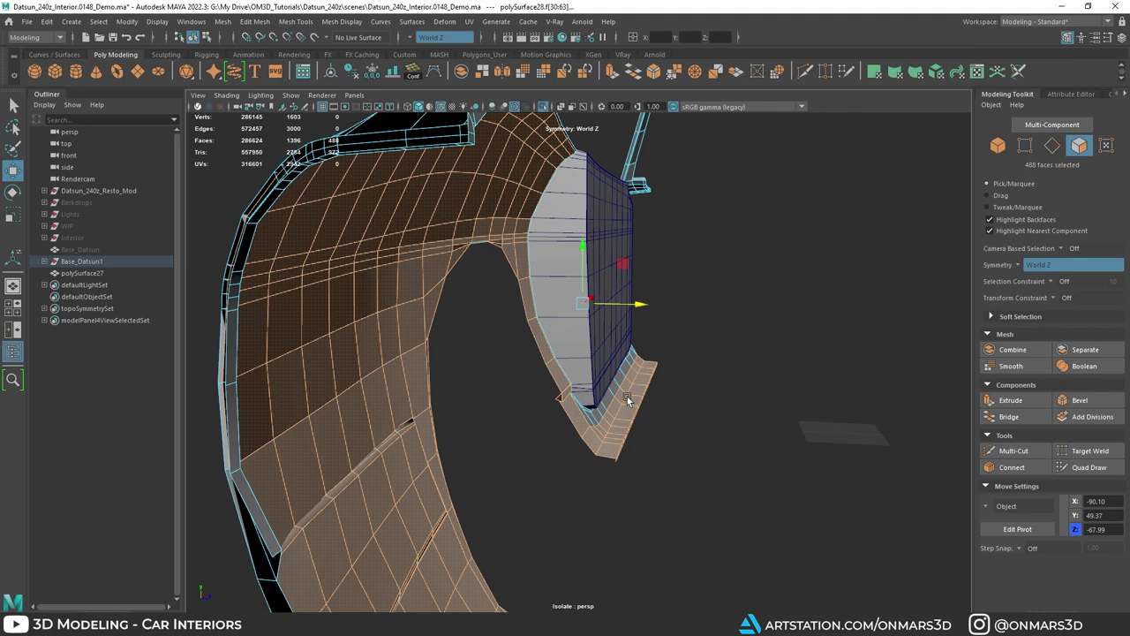
Step: Move the selected quarter panel and sill faces slightly inward, to Z -66.85
scroll(626, 396, "down", 3)
left_click_drag(627, 395, 654, 414, "alt")
scroll(566, 363, "down", 2)
left_click_drag(569, 363, 586, 330, "alt")
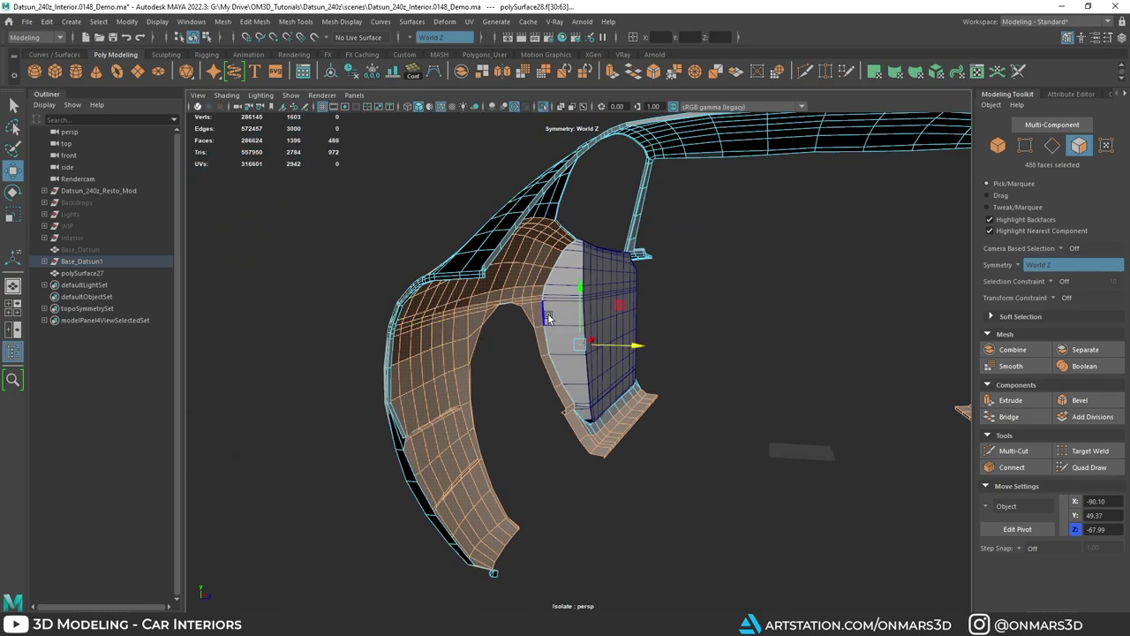
right_click_drag(580, 304, 587, 322, "alt")
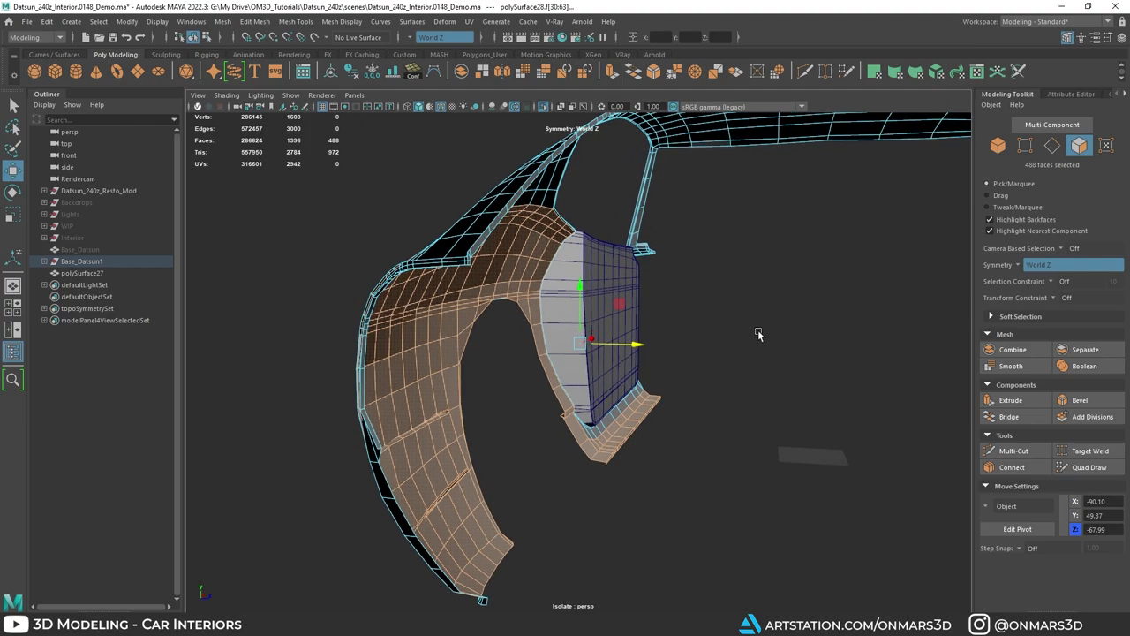
middle_click_drag(680, 345, 657, 319, "alt")
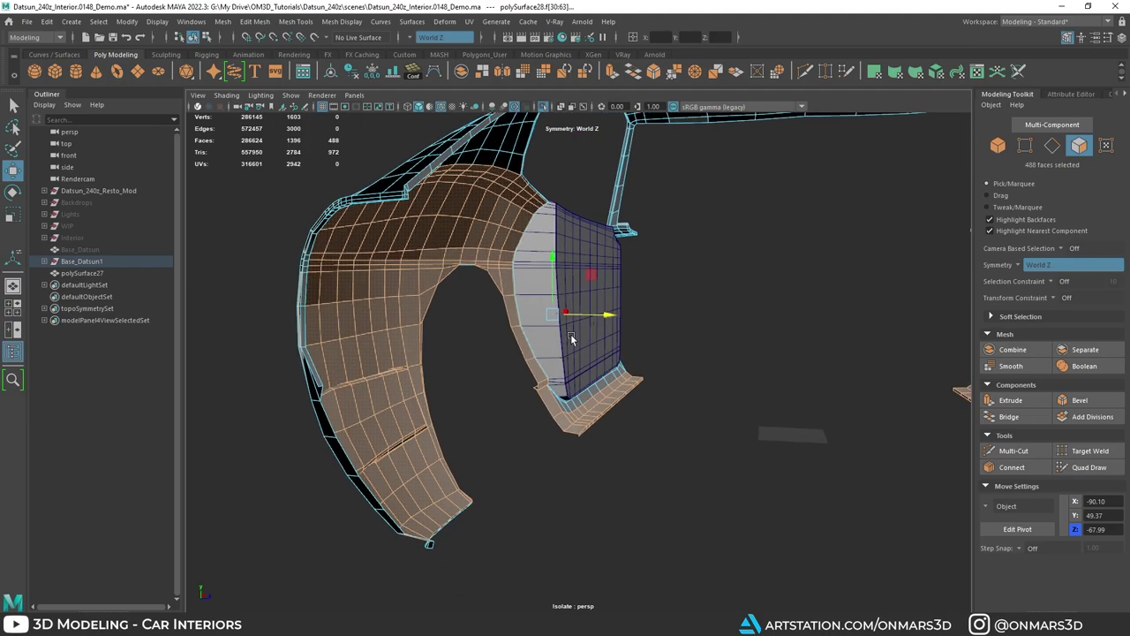
key("r")
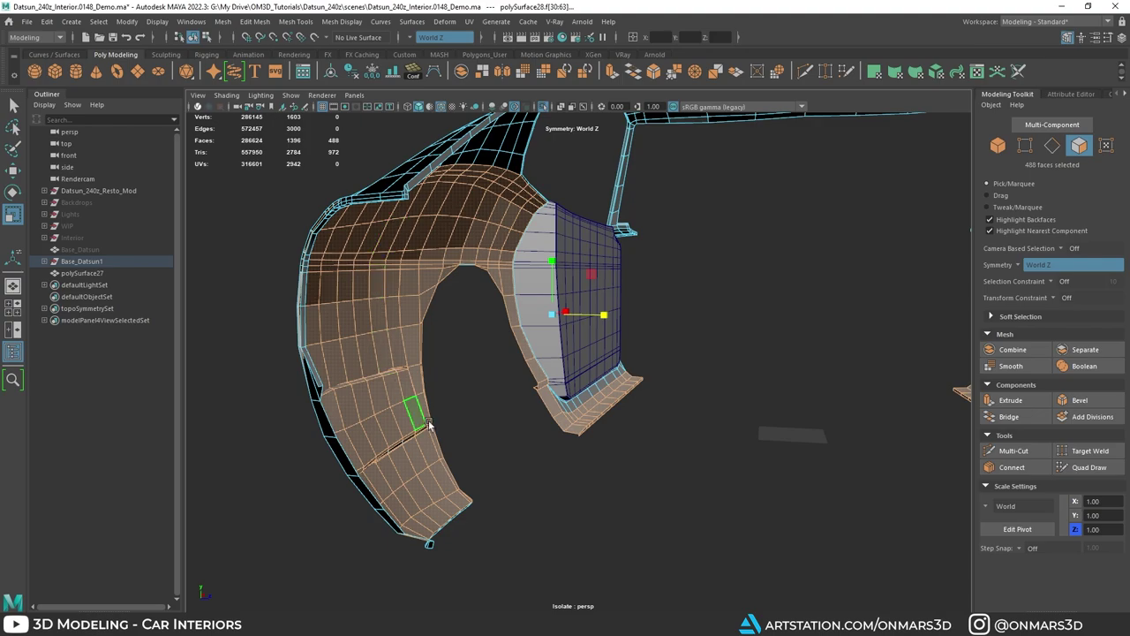
left_click_drag(605, 315, 682, 274, "alt")
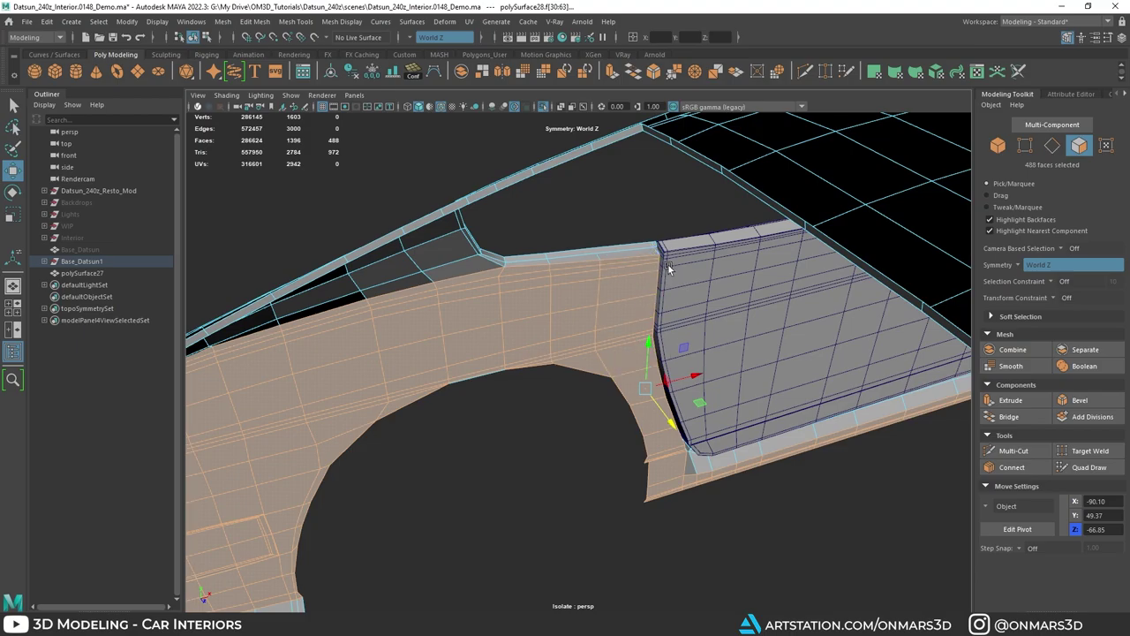
Step: Enable soft selection on the selected faces and adjust its falloff radius
left_click_drag(655, 323, 538, 328, "alt")
key("b")
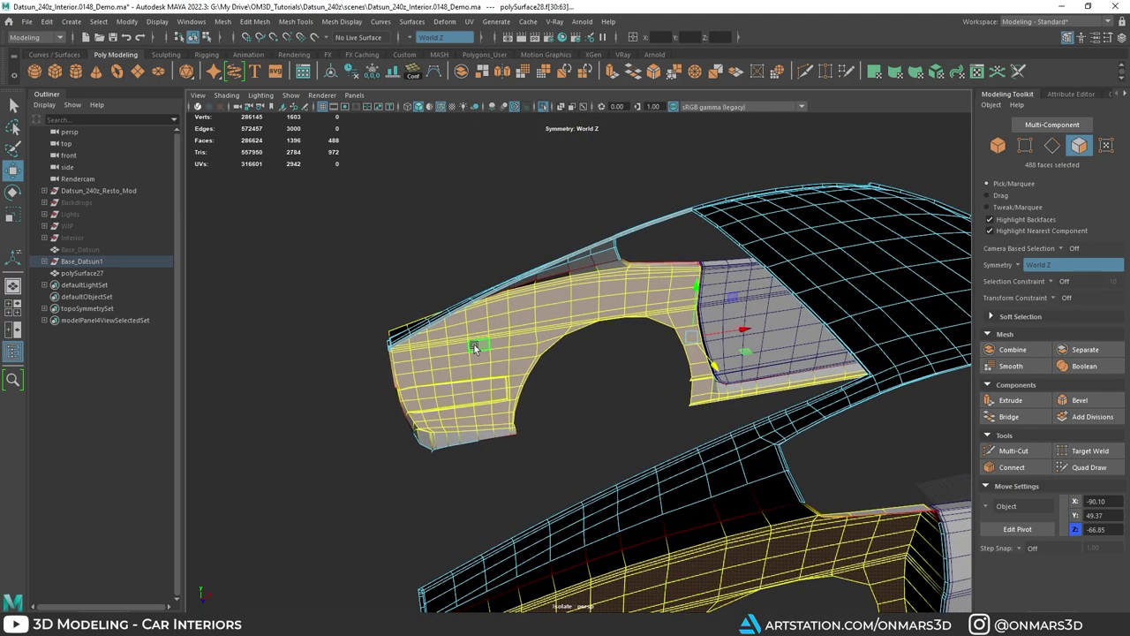
mouse_move(468, 334)
left_mouse_down()
mouse_move(502, 329)
mouse_move(485, 332)
left_mouse_up()
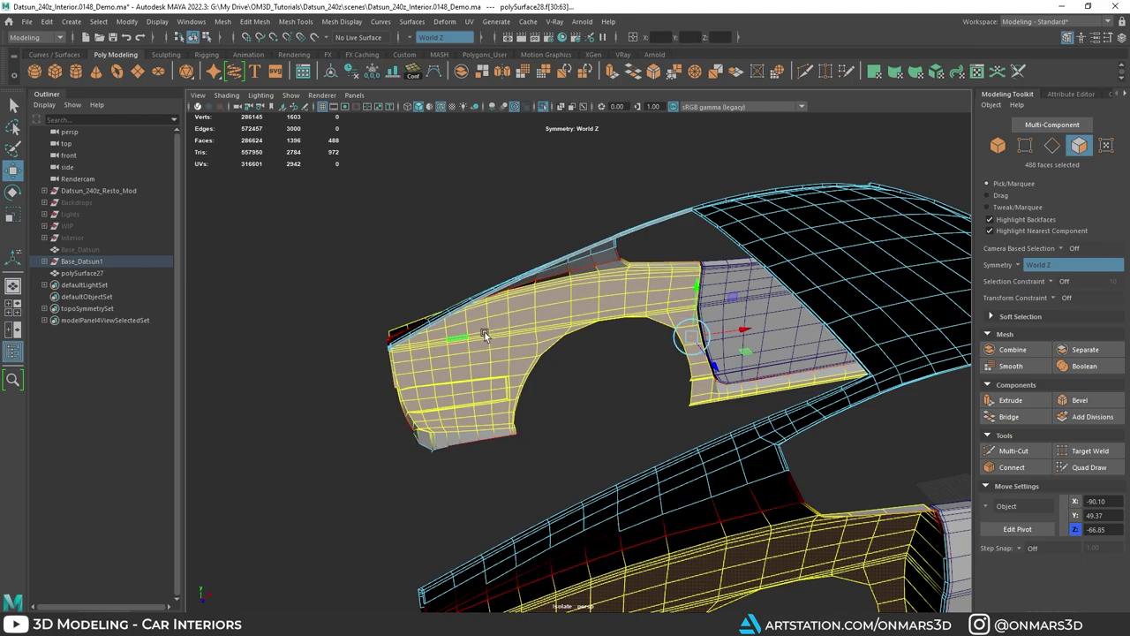
Step: Deselect the forward sill and pillar faces in stages and move the remaining rear quarter panel faces inward with soft selection
scroll(576, 352, "down", 3)
left_click_drag(576, 351, 639, 293, "alt")
left_click_drag(943, 428, 943, 428, "ctrl")
left_click_drag(691, 343, 663, 297, "alt")
scroll(682, 339, "up", 5)
left_click_drag(563, 338, 626, 415)
left_click_drag(626, 417, 590, 305, "ctrl")
left_click_drag(586, 307, 527, 286, "alt")
left_click_drag(424, 392, 413, 410)
Step: Reduce the soft face selection to the rearmost part of the quarter panels behind the wheel arches
left_click_drag(431, 406, 564, 444, "alt")
left_click_drag(509, 298, 515, 419, "ctrl")
mouse_move(515, 418)
left_mouse_down("alt")
mouse_move(416, 470)
mouse_move(479, 465)
mouse_move(542, 392)
mouse_move(526, 433)
left_mouse_up("alt")
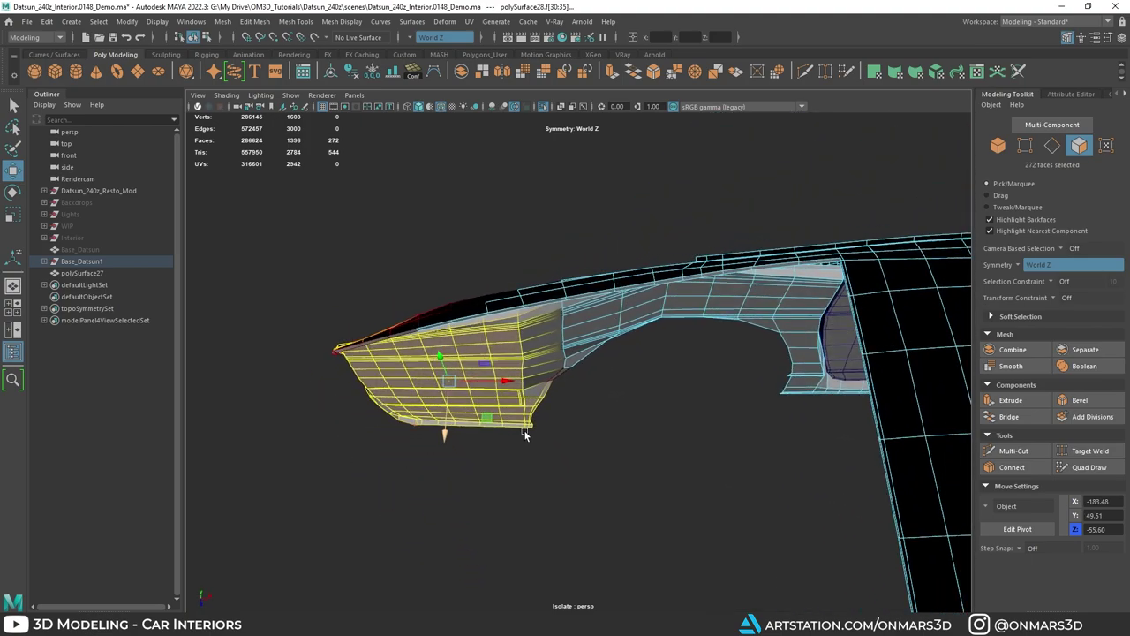
left_click_drag(518, 298, 517, 297, "ctrl")
left_click_drag(518, 298, 566, 365, "alt")
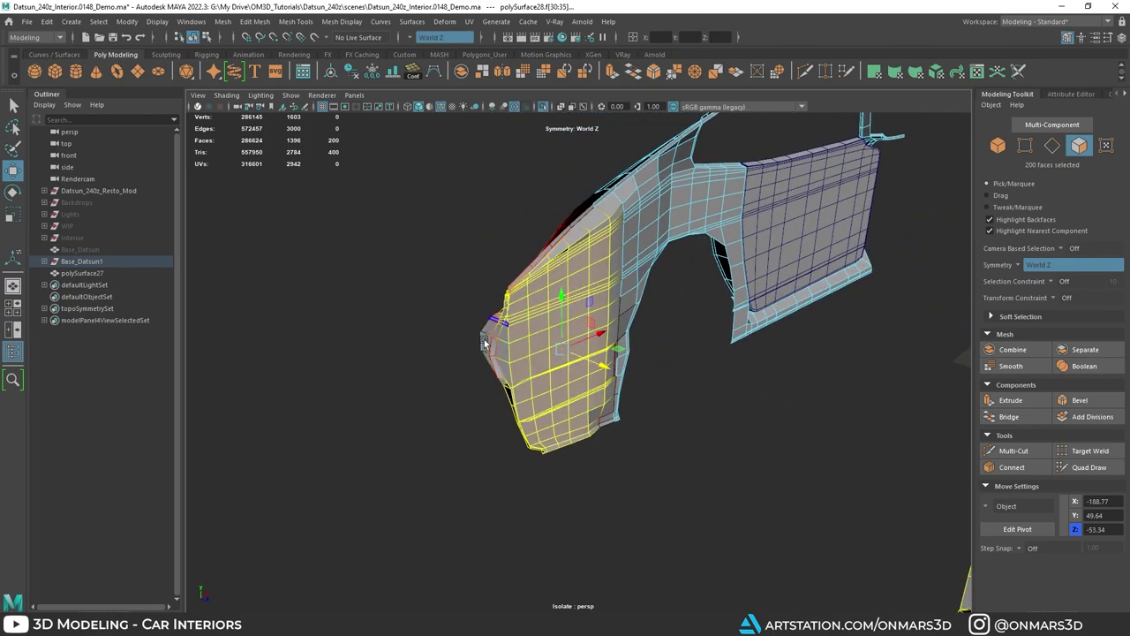
Step: Turn soft selection off and delete the border faces along the rear ends and bottom edges of the quarter panels
left_click_drag(484, 343, 543, 371, "alt")
right_click_drag(532, 263, 535, 288)
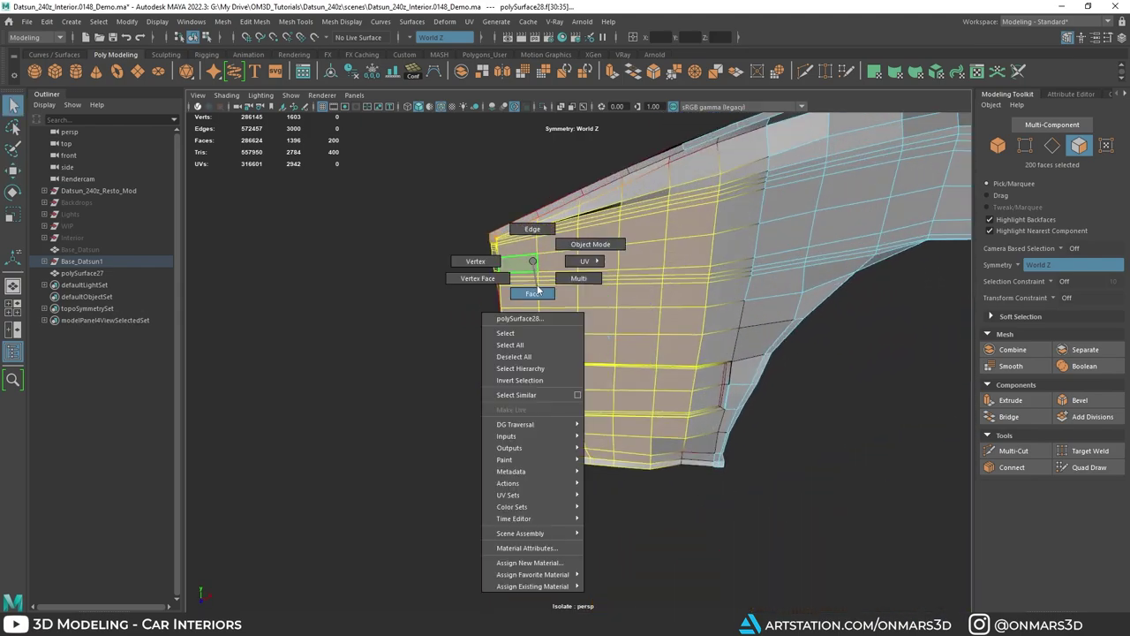
key("shift+period")
left_click_drag(536, 286, 533, 261, "alt")
left_click_drag(537, 303, 474, 311, "alt")
left_click_drag(523, 515, 524, 515)
left_click_drag(520, 468, 594, 452, "alt")
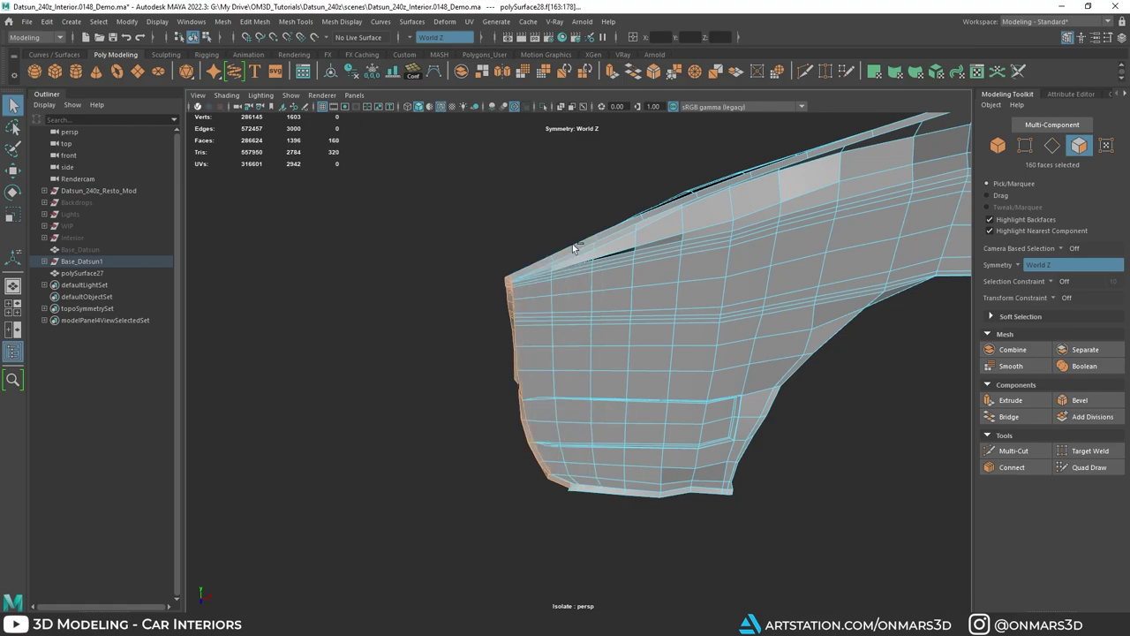
left_click_drag(572, 244, 638, 483, "alt")
middle_click_drag(638, 482, 584, 427, "alt")
left_click(568, 470, "shift")
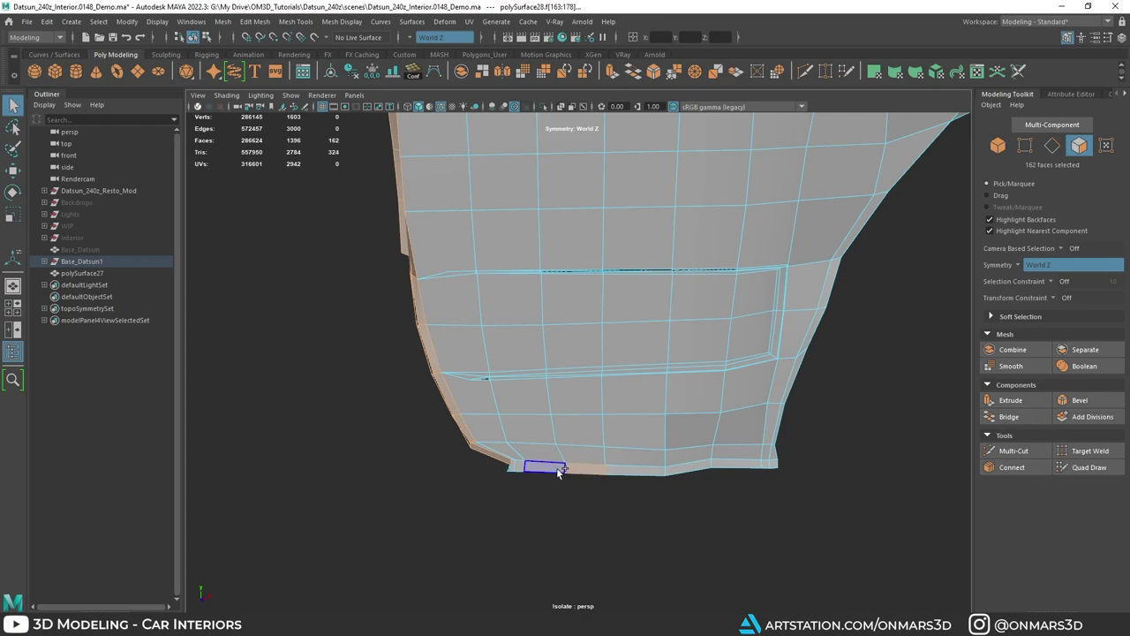
left_click_drag(558, 472, 555, 392, "shift")
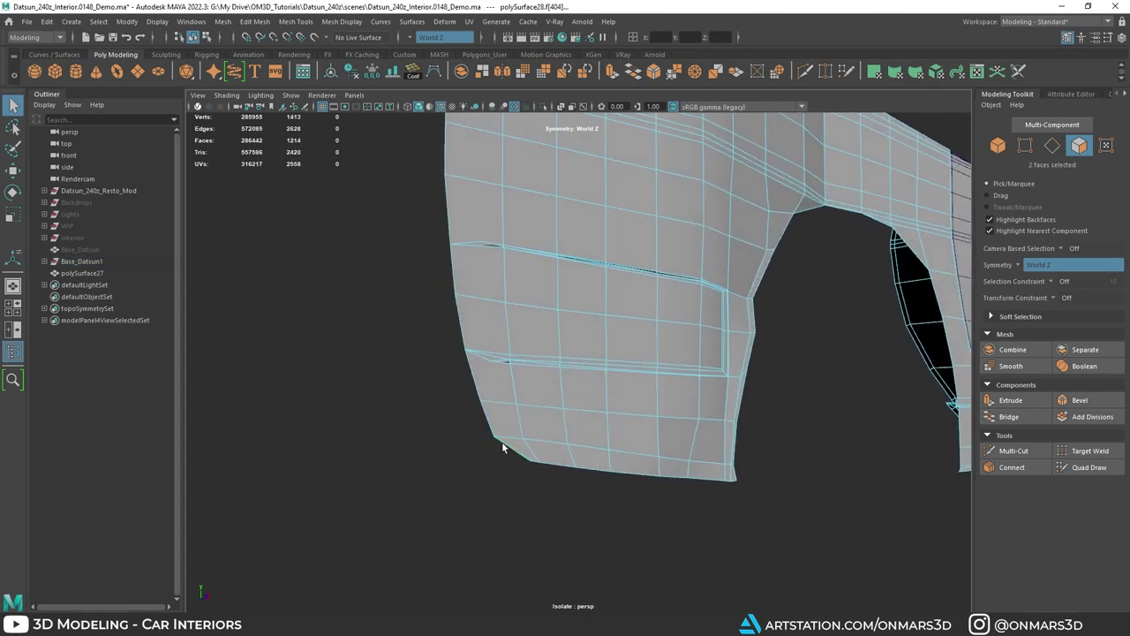
Step: Preview the shell smoothed, select the extra edge loops outlining the quarter panel's recessed area and delete them
right_click_drag(608, 296, 610, 281)
left_click_drag(610, 285, 659, 278, "alt")
key("3")
double_click(587, 280)
double_click(545, 257, "shift")
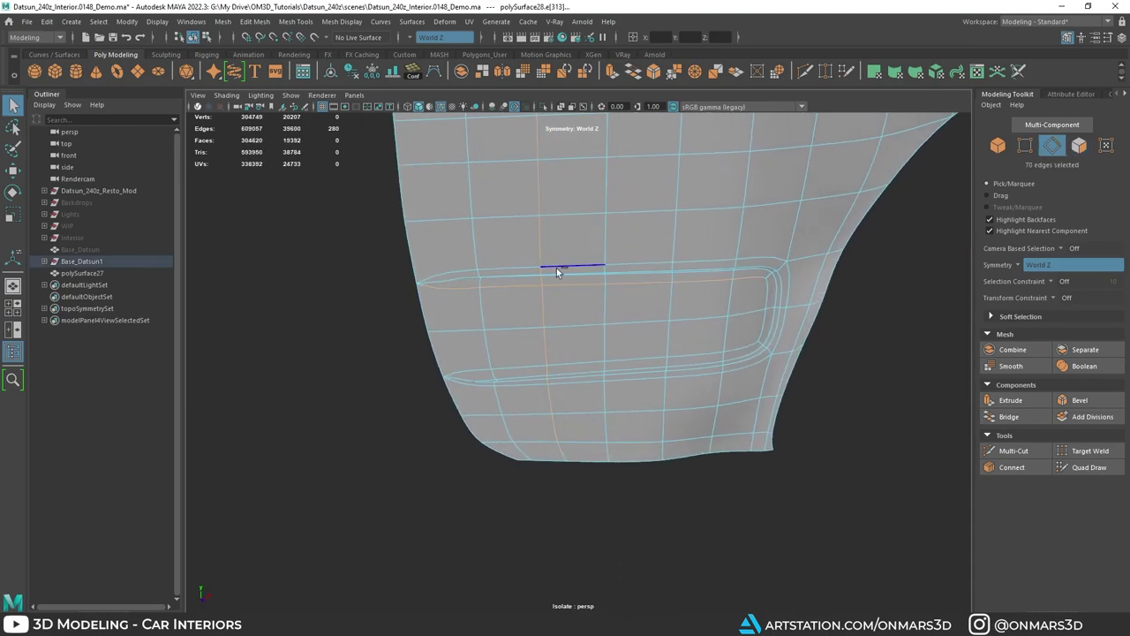
key("ctrl+z")
left_click_drag(568, 274, 632, 240, "alt")
double_click(647, 225, "shift")
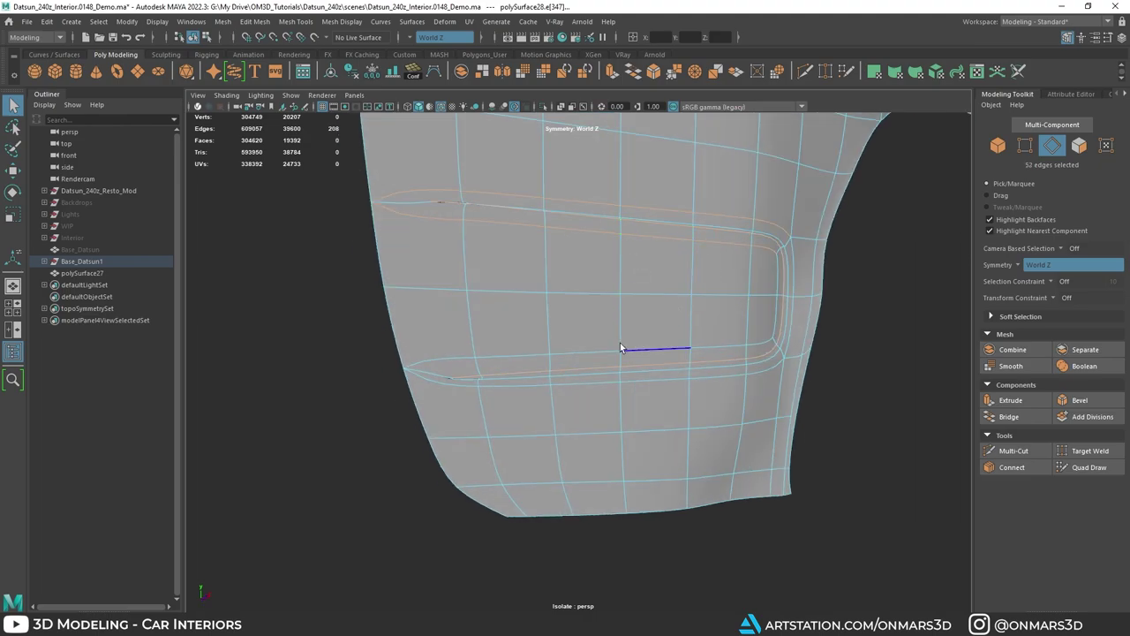
left_click_drag(620, 343, 596, 343, "alt")
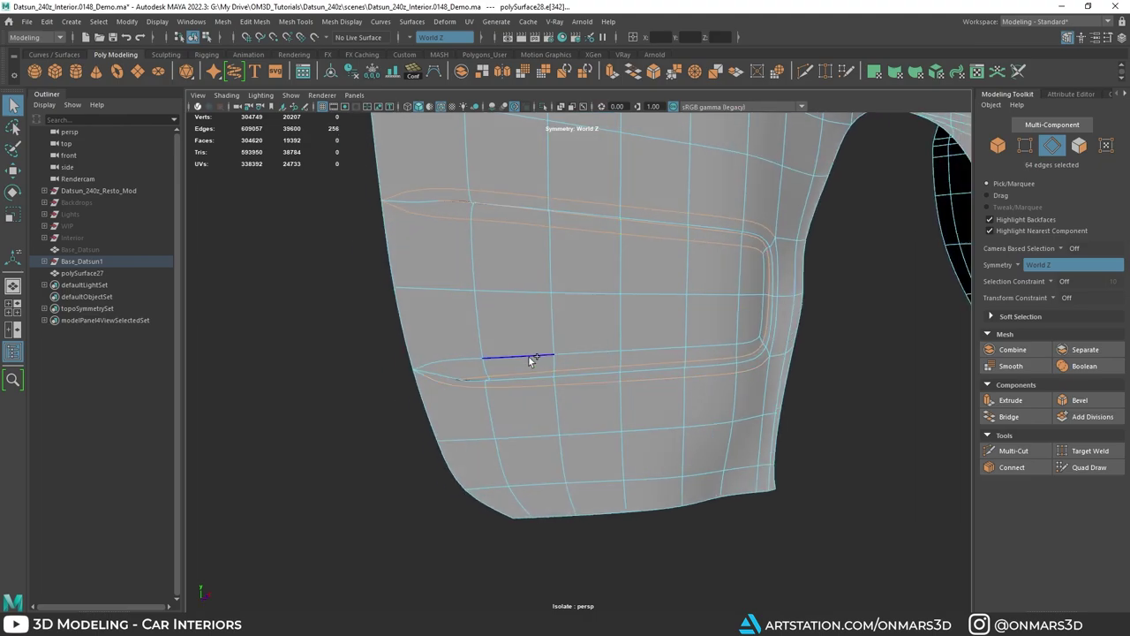
double_click(529, 357, "shift")
key("ctrl+Delete")
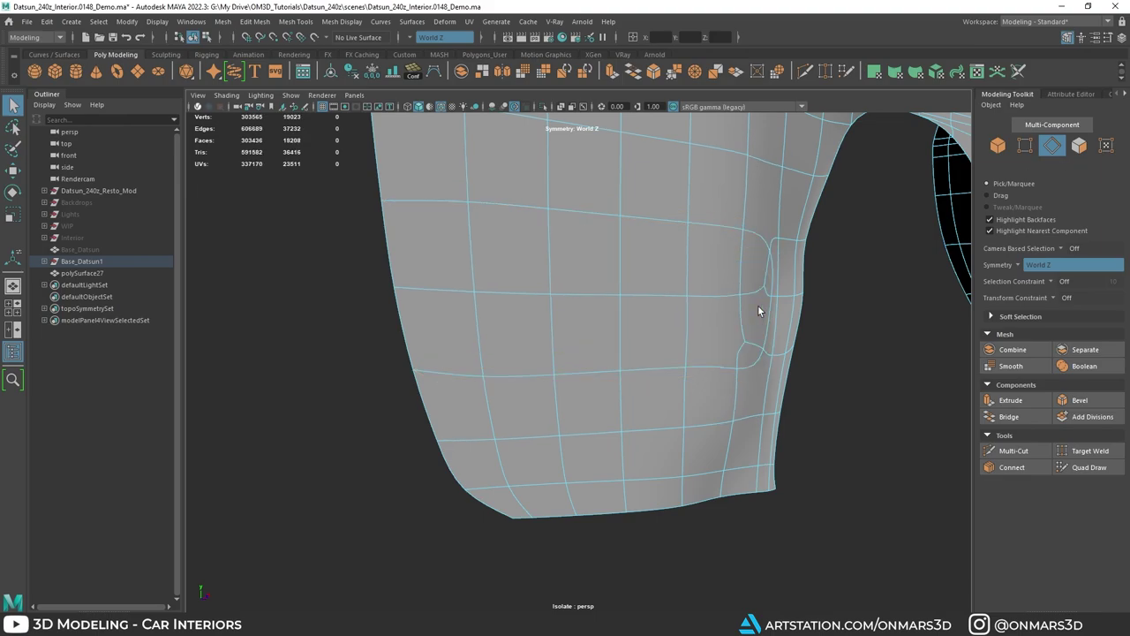
Step: Delete the small extra edge loop beside the wheel arch border on the lower rear quarter panel
double_click(759, 304)
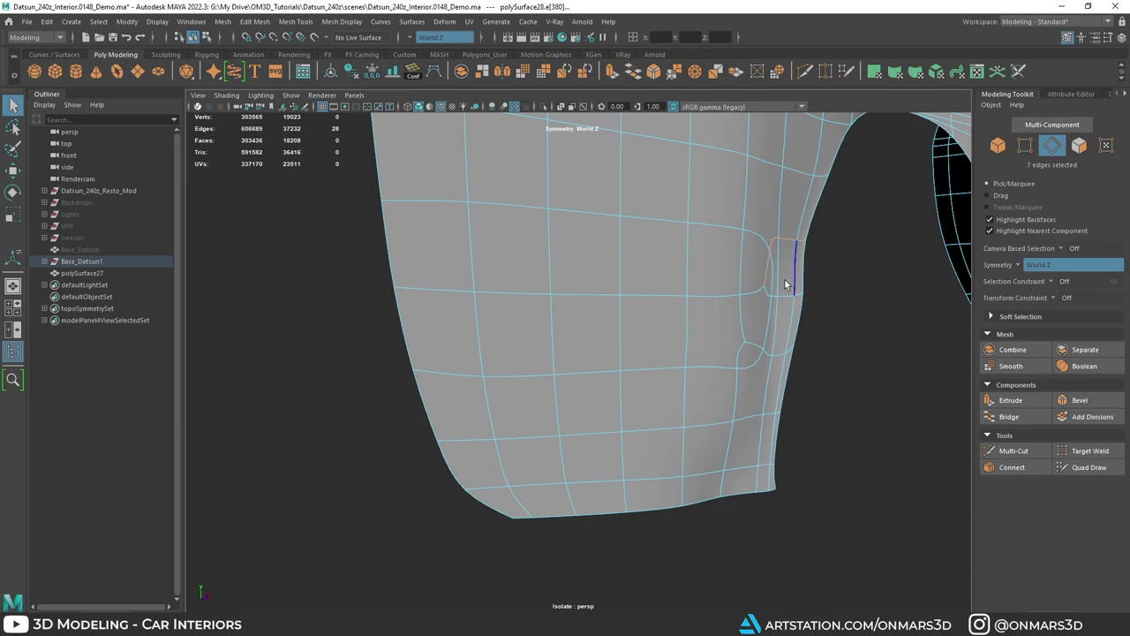
left_click_drag(786, 283, 744, 291, "alt")
left_click_drag(811, 350, 626, 362, "alt")
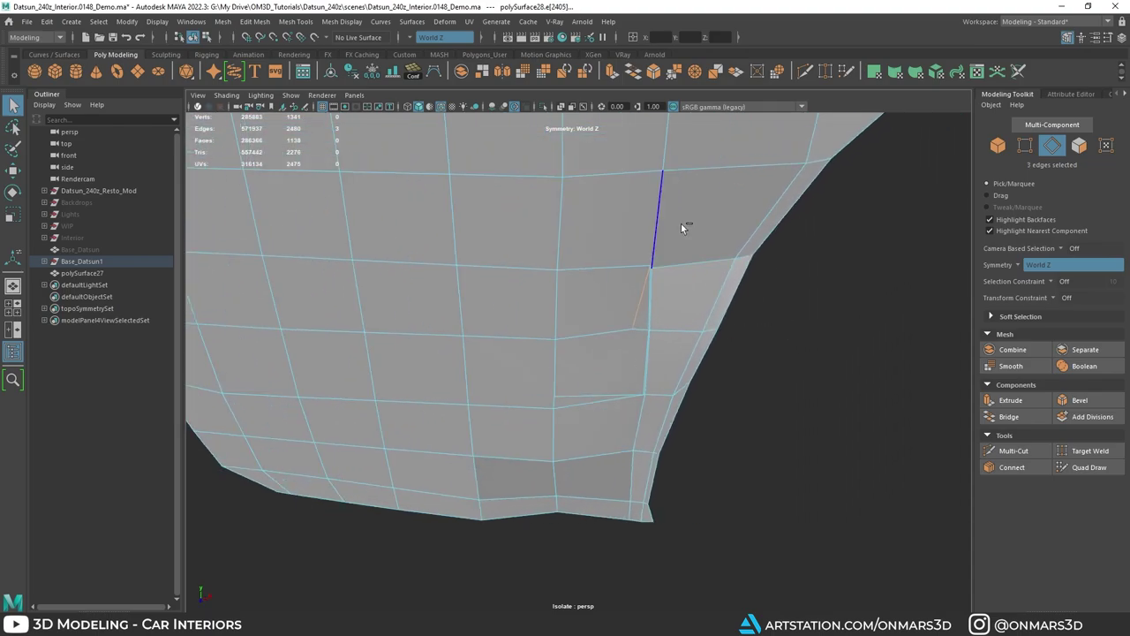
key("ctrl+Delete")
left_click_drag(680, 228, 612, 307, "alt")
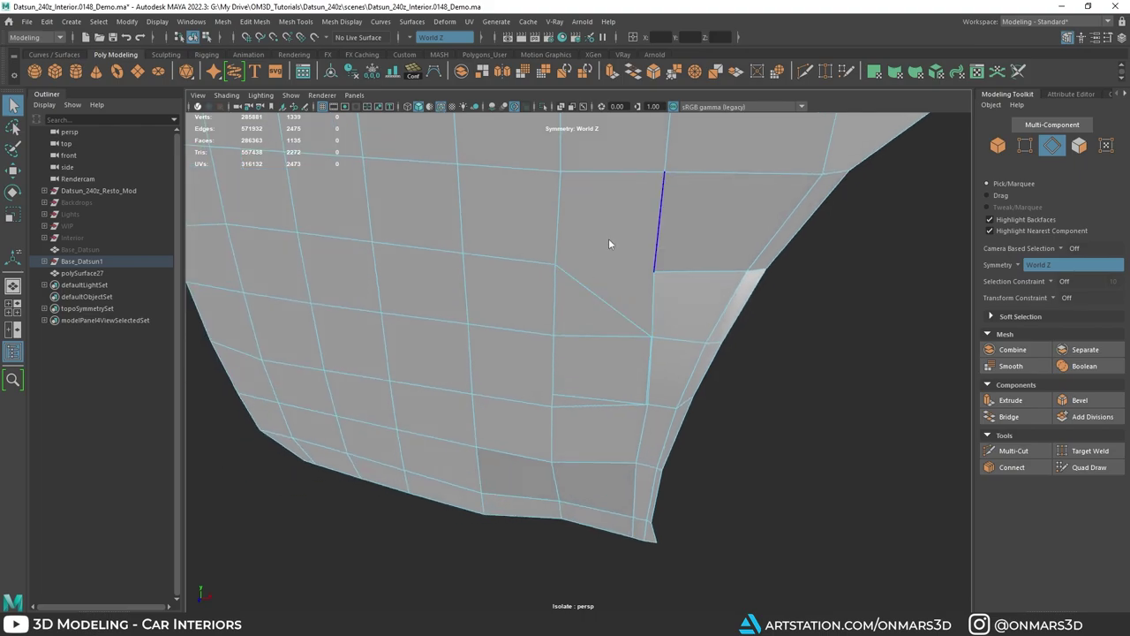
Step: Cut a connecting edge across the open face beside the wheel arch and delete the leftover diagonal and doubled edges
right_click_drag(575, 238, 565, 269, "shift")
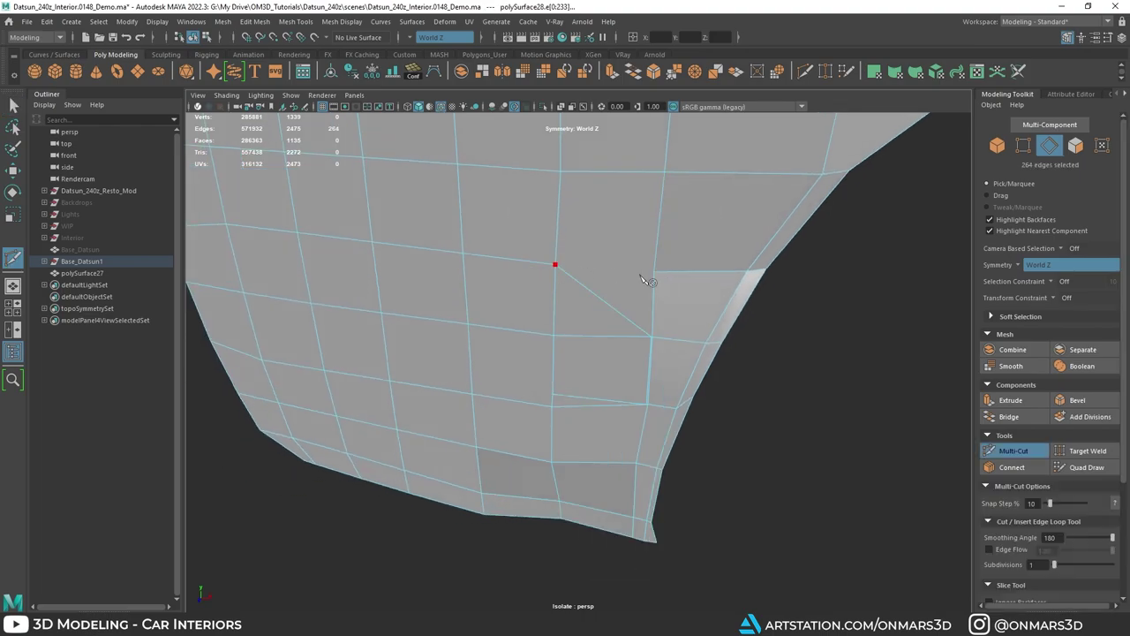
key("q")
left_click(589, 386)
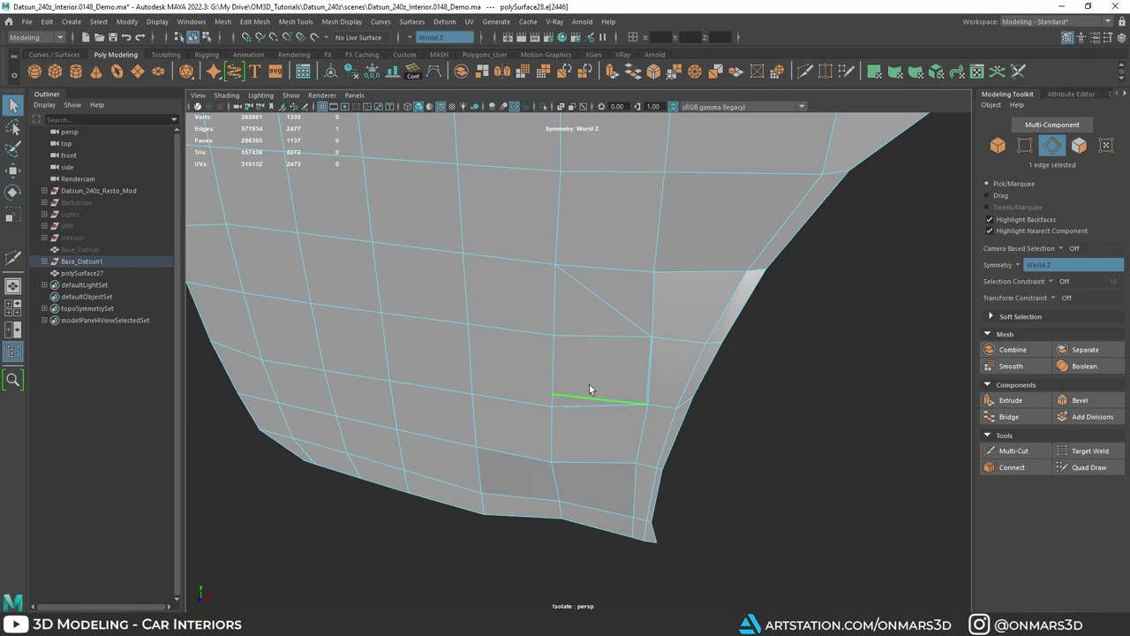
left_click(608, 292)
key("Delete")
scroll(609, 290, "up", 5)
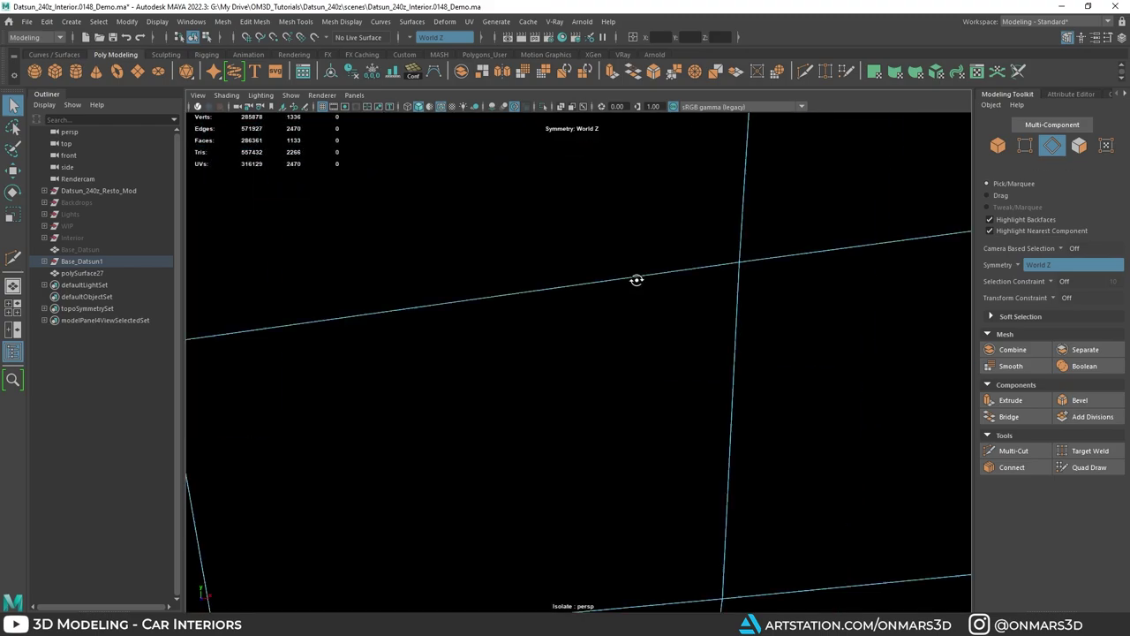
scroll(639, 355, "down", 5)
mouse_move(639, 355)
left_mouse_down("alt")
mouse_move(649, 359)
mouse_move(641, 337)
left_mouse_up("alt")
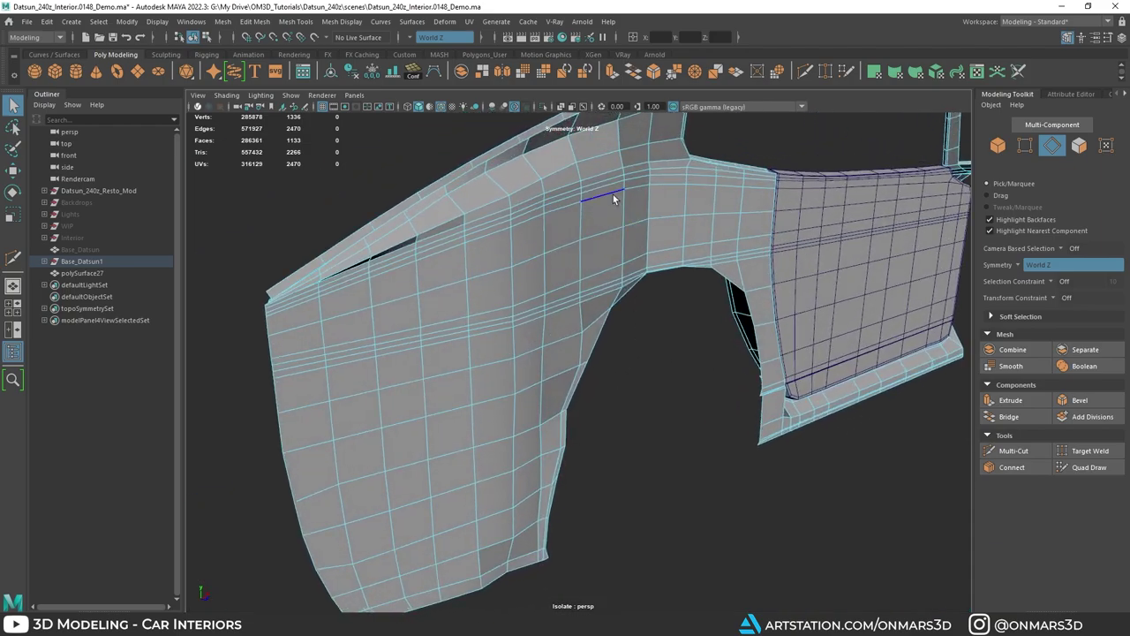
Step: Try to move the door panels down below the door openings
right_click_drag(698, 278, 748, 246)
left_click_drag(749, 248, 568, 289, "alt")
scroll(558, 342, "down", 5)
left_click(613, 353)
key("w")
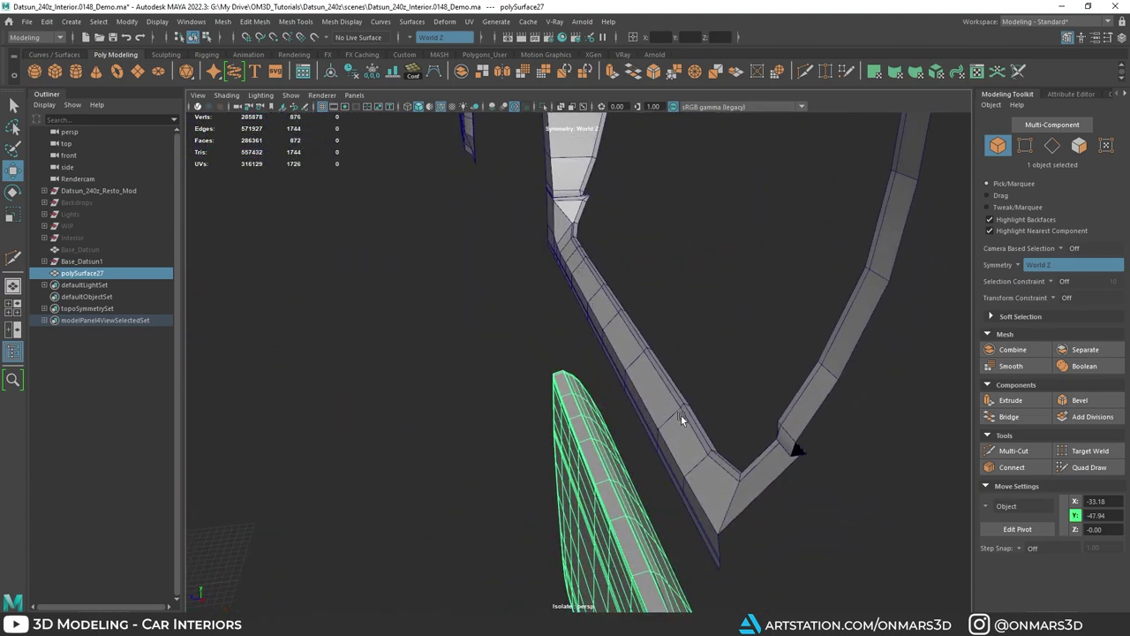
left_click_drag(561, 233, 545, 255, "alt")
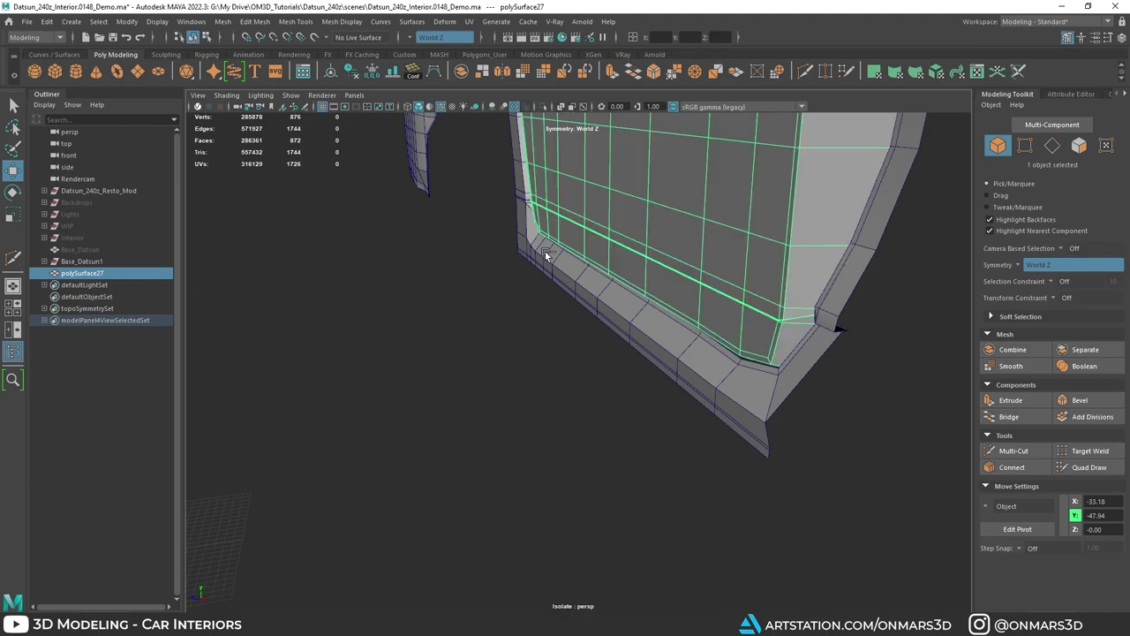
Step: Select all vertices along the lower part of the door sills and move them inward with X-ray shading on
left_click(545, 256)
right_click_drag(536, 246, 482, 226)
left_click_drag(481, 229, 526, 258, "alt")
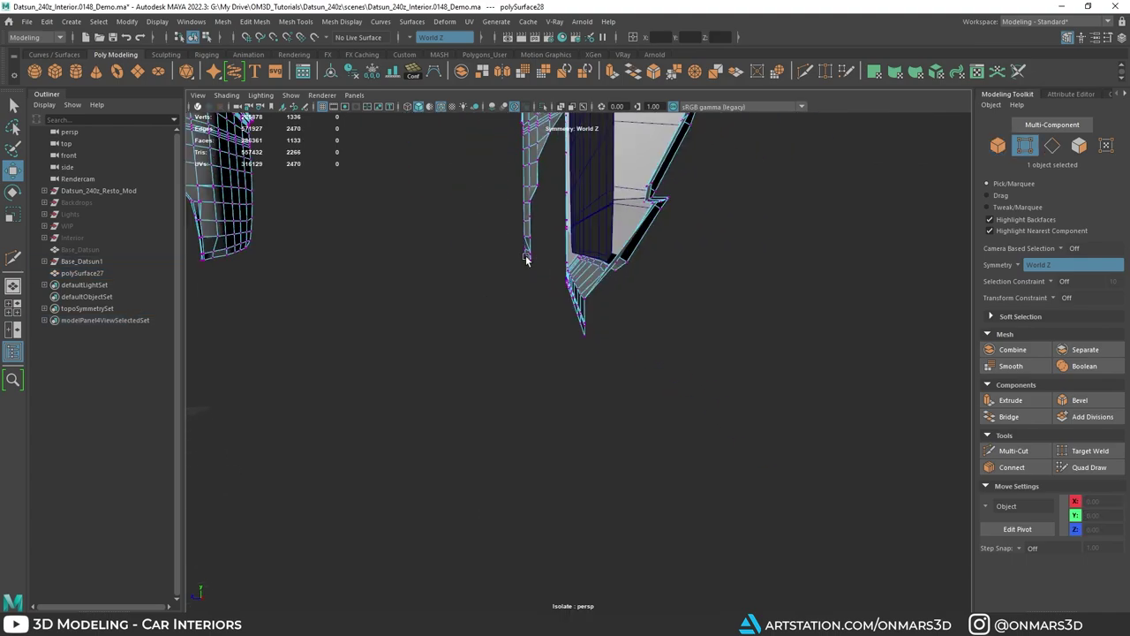
left_click_drag(559, 309, 559, 306)
key("f")
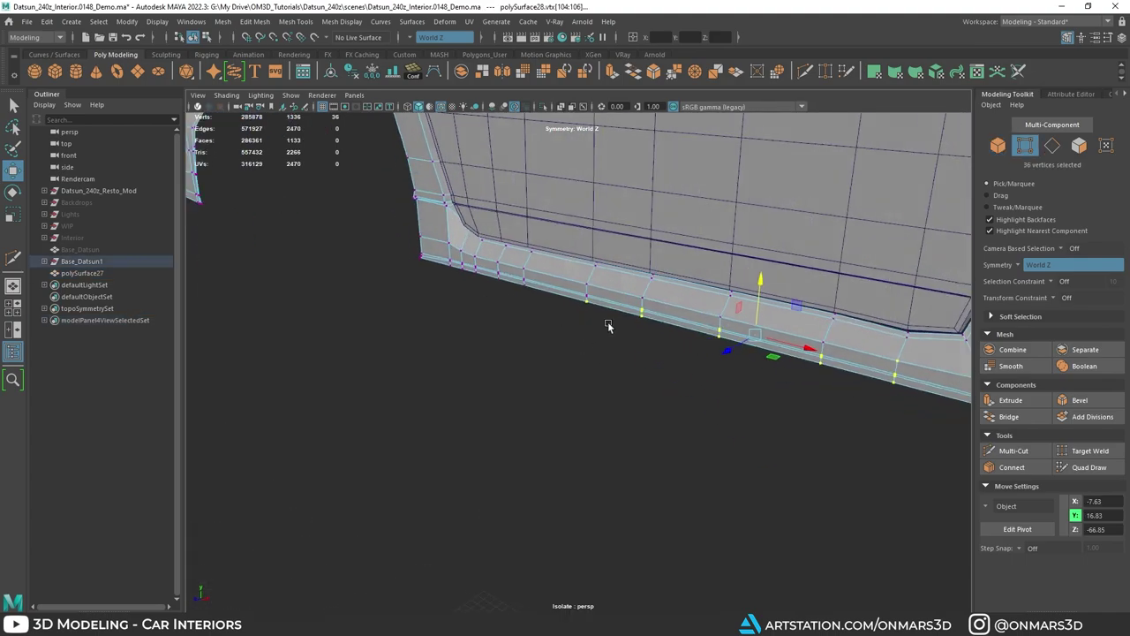
left_click_drag(657, 346, 686, 346, "alt")
left_click_drag(753, 364, 716, 355, "shift")
left_click_drag(457, 298, 456, 298, "ctrl+shift")
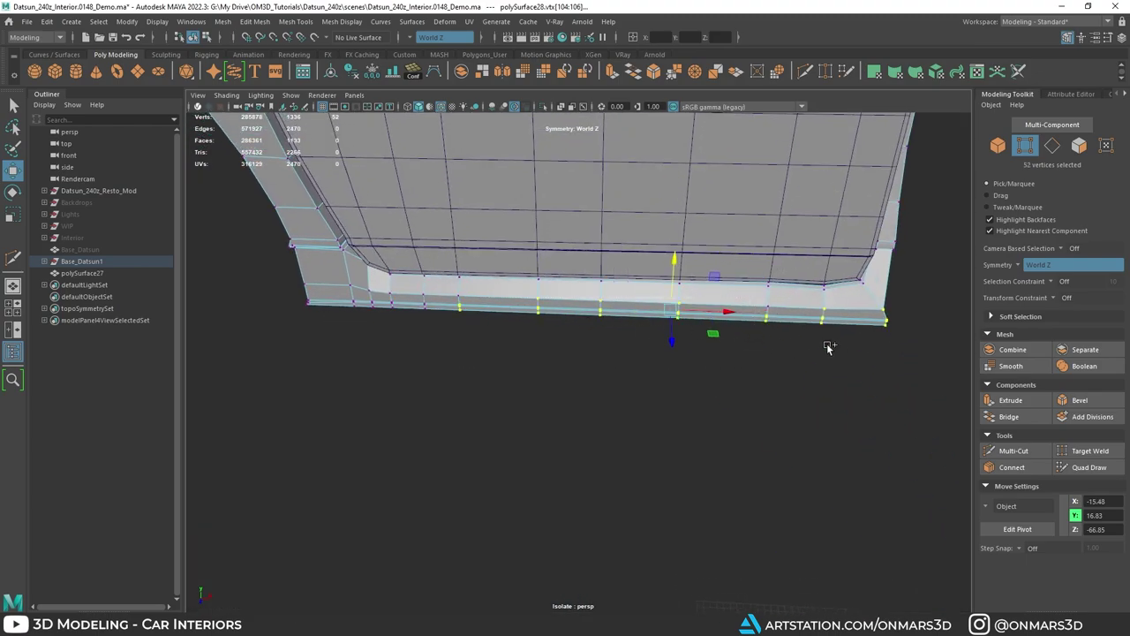
middle_click_drag(633, 311, 740, 342, "alt")
left_click_drag(671, 364, 452, 319, "ctrl+shift")
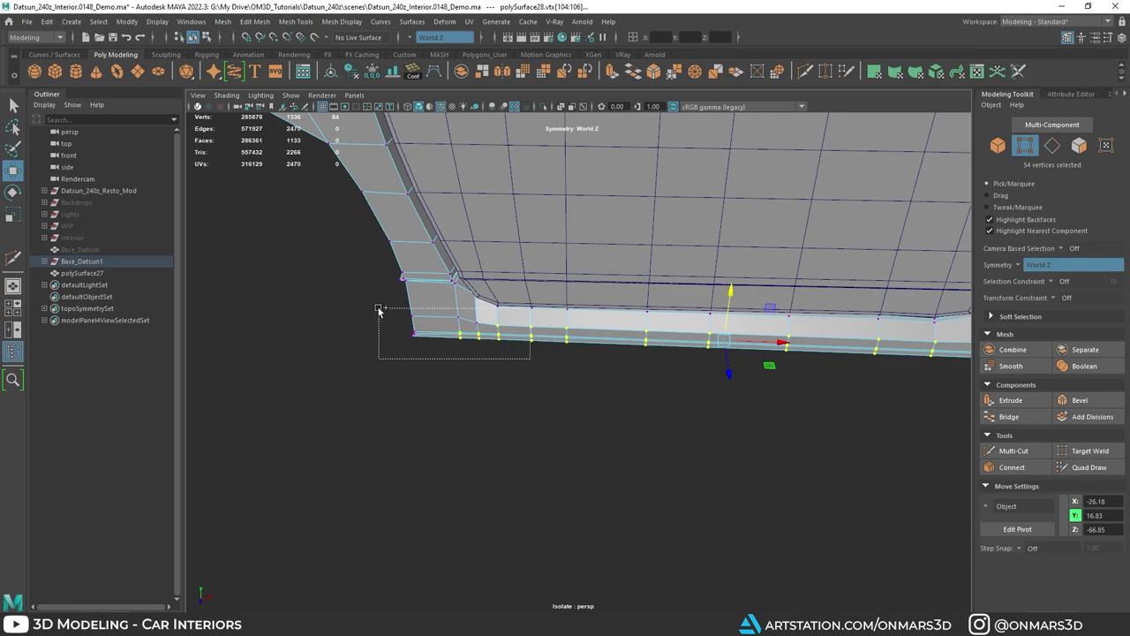
left_click_drag(378, 309, 379, 308, "ctrl+shift")
left_click_drag(484, 333, 601, 320, "alt")
key("alt+x")
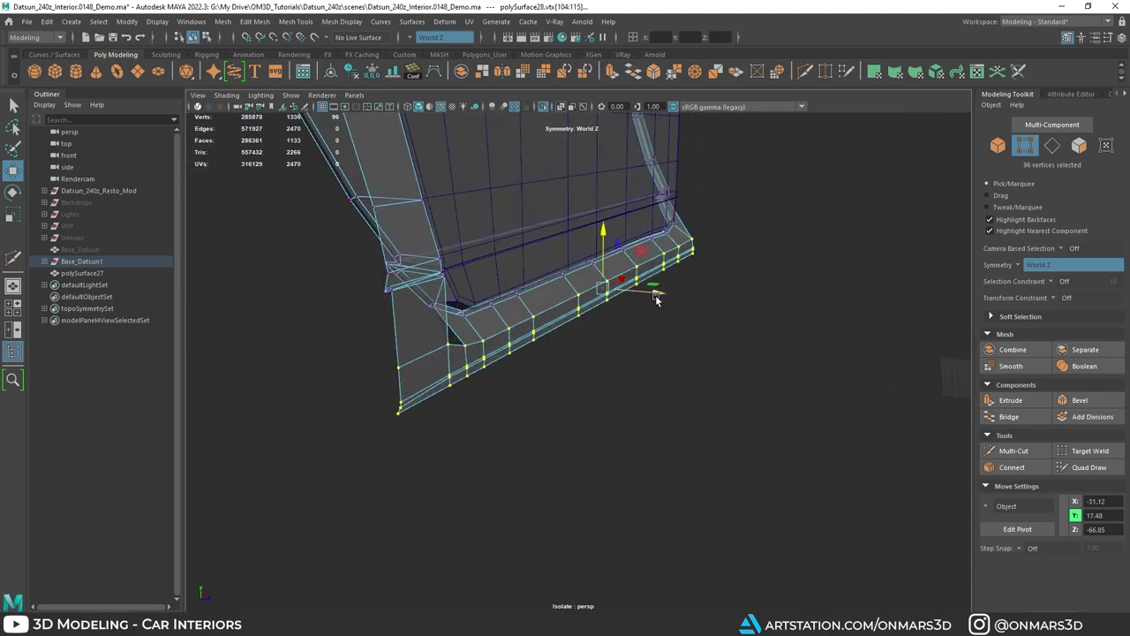
left_click_drag(656, 297, 711, 389)
Step: Select the row of sill vertices along the ledge below the door and reposition it vertically and sideways
left_click_drag(914, 423, 283, 351)
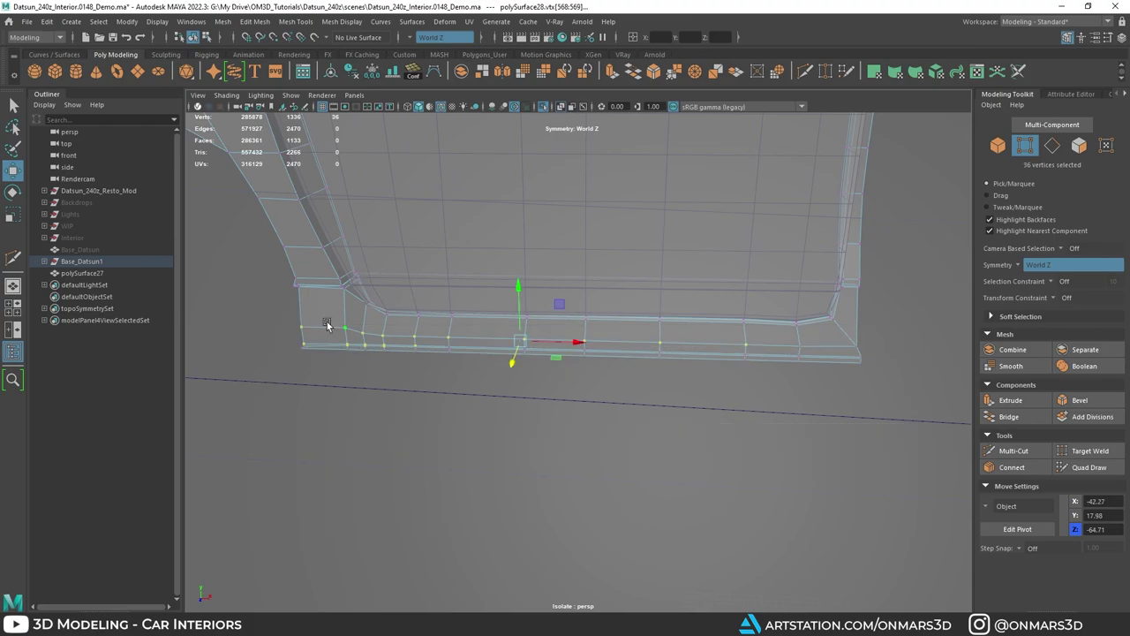
double_click(348, 323, "shift")
left_click_drag(574, 336, 431, 327, "alt")
key("w")
left_click_drag(529, 318, 525, 314, "alt")
left_click_drag(523, 300, 623, 322)
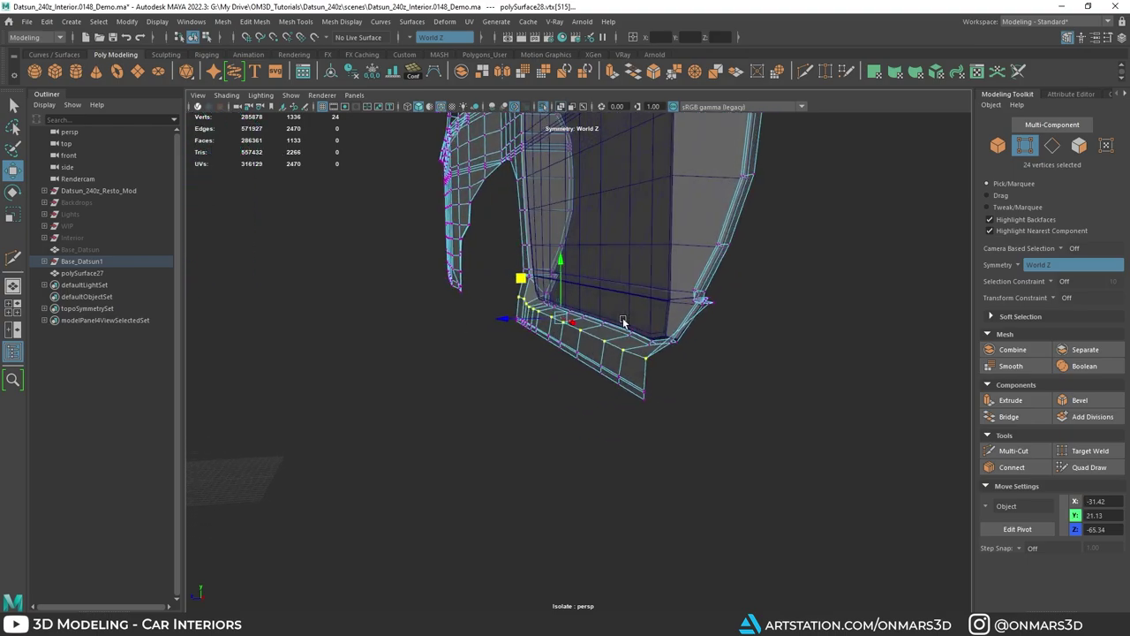
Step: Select the bottom border edges of the sills and extrude them inward toward the car's centre to form the floor
key("q")
right_click_drag(568, 338, 552, 240)
left_click_drag(553, 240, 623, 357, "alt")
double_click(670, 386)
left_click_drag(670, 389, 688, 381, "alt")
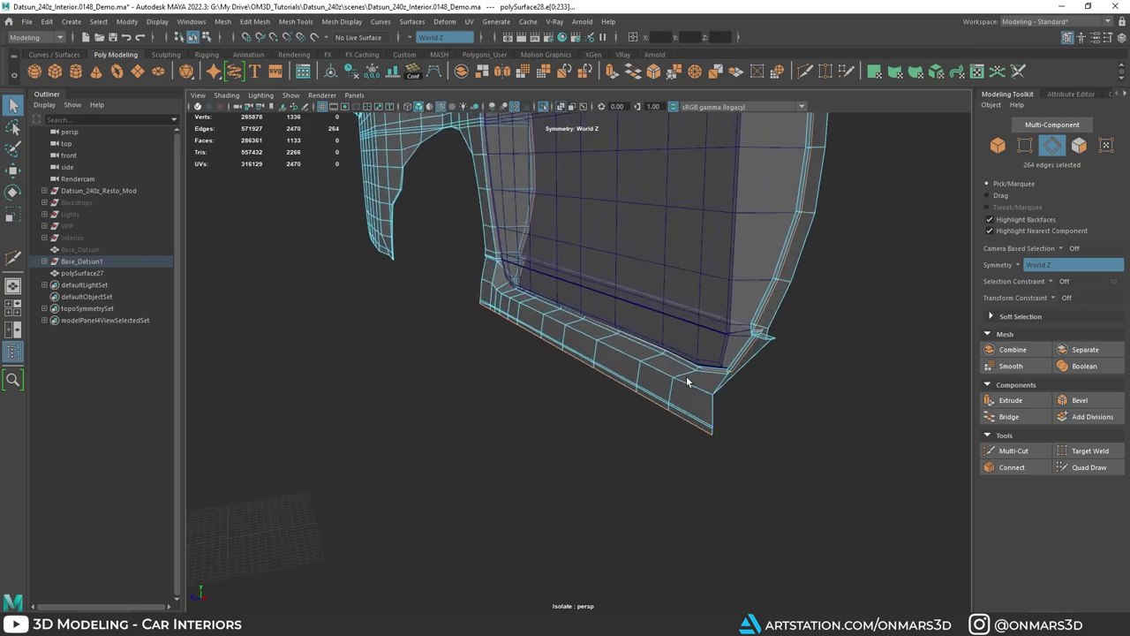
left_click(689, 425)
scroll(613, 397, "up", 4)
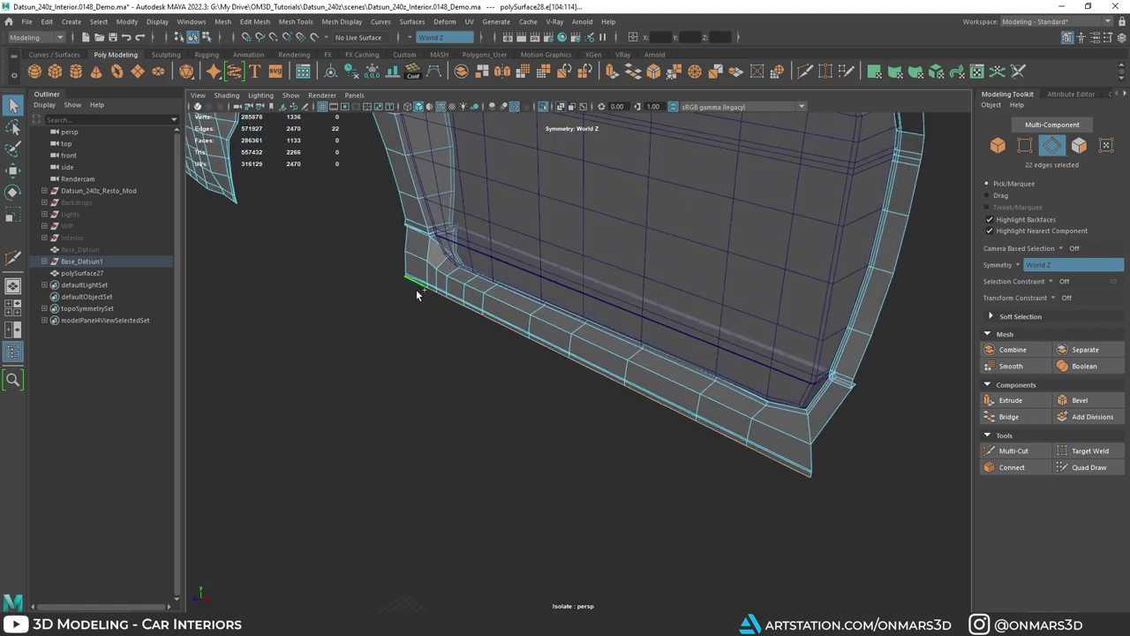
scroll(603, 355, "down", 5)
left_click_drag(417, 294, 639, 356, "alt")
key("w")
scroll(609, 345, "up", 3)
scroll(615, 357, "up", 3)
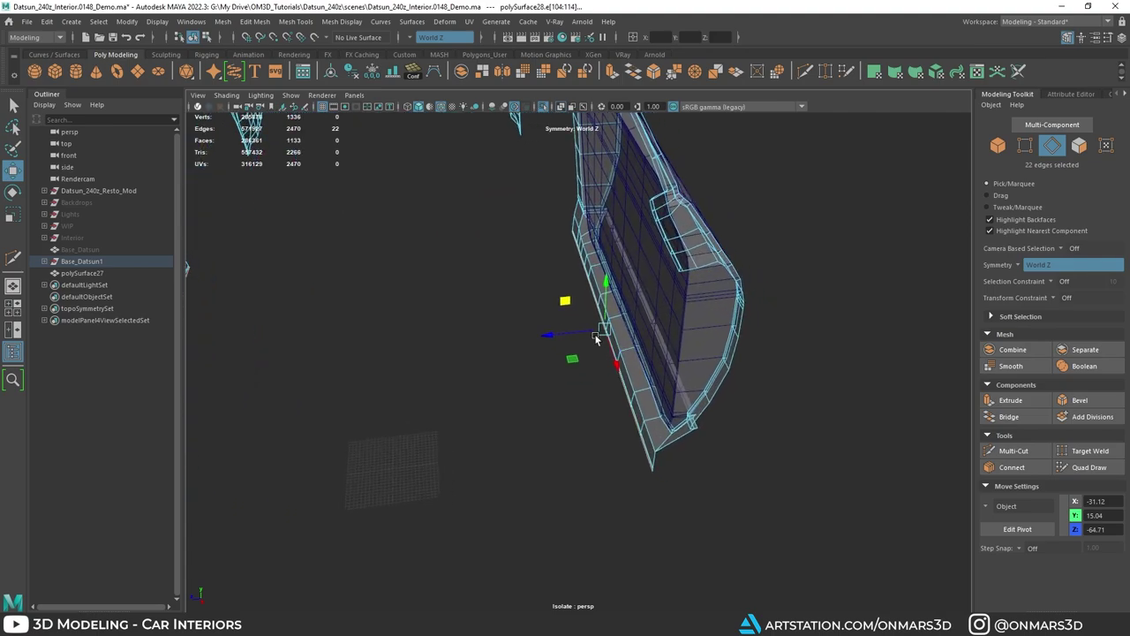
left_click_drag(577, 334, 415, 336, "shift")
middle_click_drag(415, 336, 519, 319, "alt")
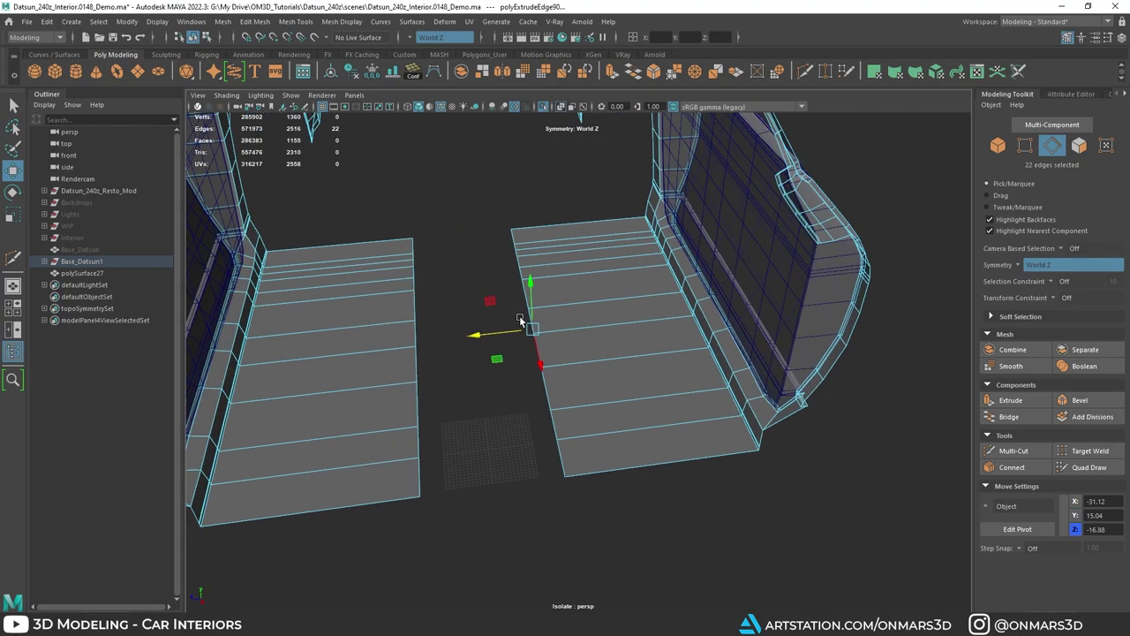
Step: Straighten the floor's inner border vertices and move them to the centreline at Z 0
key("r")
mouse_move(524, 333)
left_mouse_down()
mouse_move(625, 333)
mouse_move(539, 340)
left_mouse_up()
key("q")
left_click_drag(540, 423, 513, 418, "alt")
key("F9")
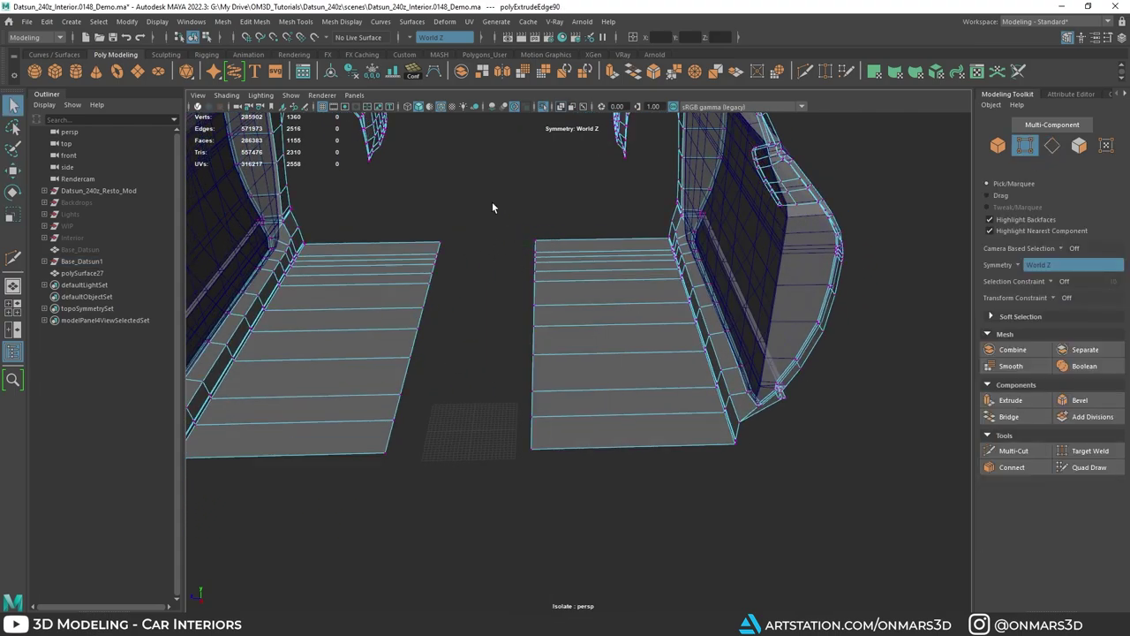
left_click_drag(493, 203, 572, 446)
key("r")
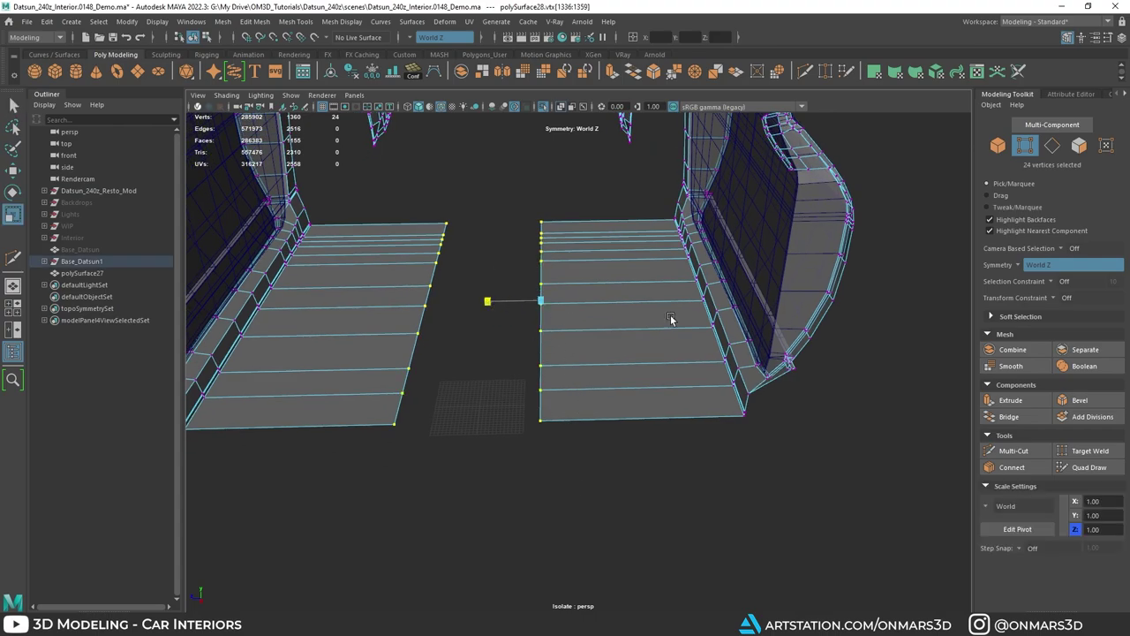
left_click_drag(670, 319, 508, 279, "alt")
key("w")
scroll(591, 288, "down", 5)
left_click_drag(591, 288, 644, 289, "alt")
scroll(536, 298, "up", 4)
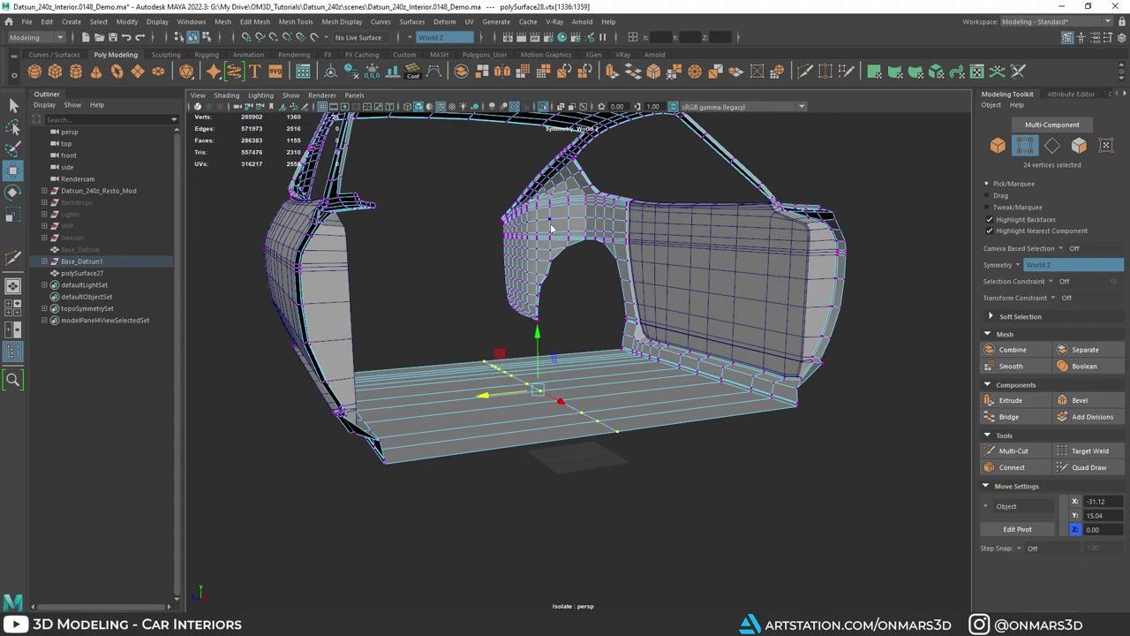
Step: Return to object mode, deselect the shell and hide the wireframe overlay on the shaded model
key("F8")
key("q")
left_click(562, 293)
scroll(565, 296, "down", 4)
mouse_move(565, 296)
left_mouse_down("alt")
mouse_move(824, 324)
mouse_move(820, 308)
mouse_move(497, 300)
left_mouse_up("alt")
key("alt+5")
Step: Try lowering the door panels to inspect the open shell and floor, and undo the move
left_click(647, 280)
left_click_drag(647, 281, 575, 313, "alt")
key("w")
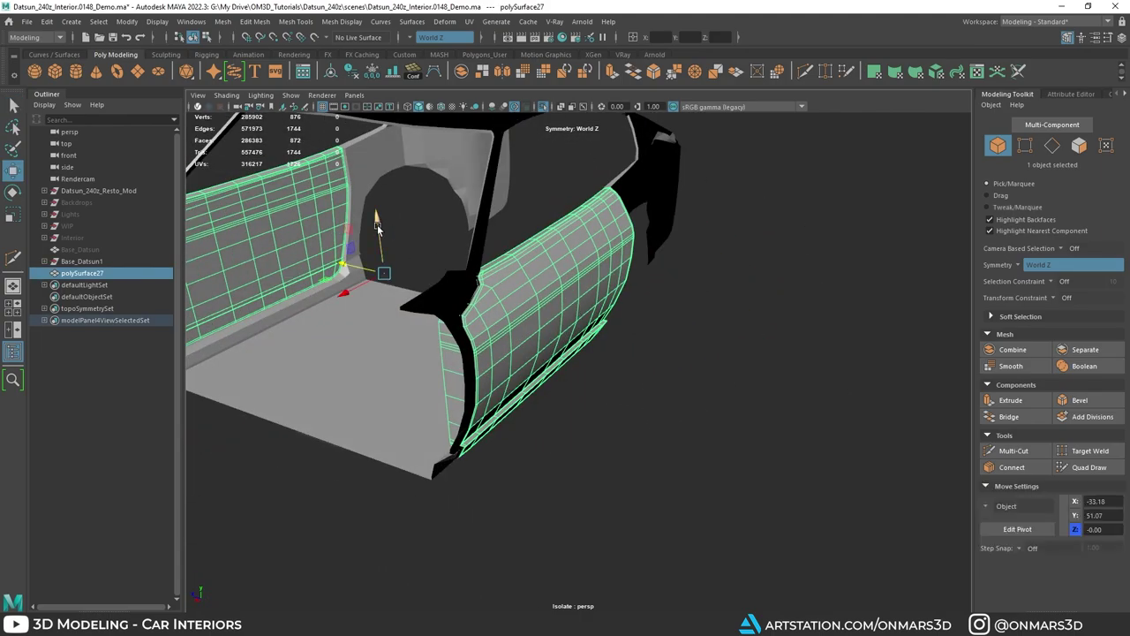
left_click_drag(378, 226, 542, 376)
left_click(582, 229)
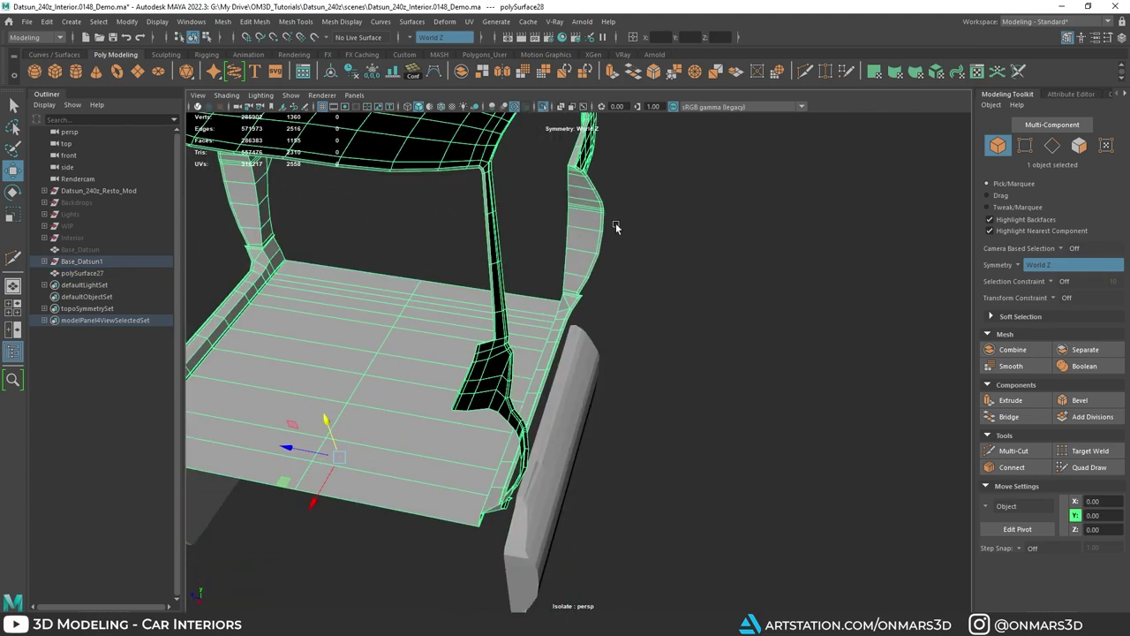
left_click_drag(615, 222, 579, 216, "alt")
right_click_drag(585, 396, 551, 377, "alt")
left_click_drag(550, 378, 662, 314, "alt")
right_click_drag(504, 331, 642, 303, "alt")
key("ctrl+z")
key("Up")
scroll(642, 302, "down", 6)
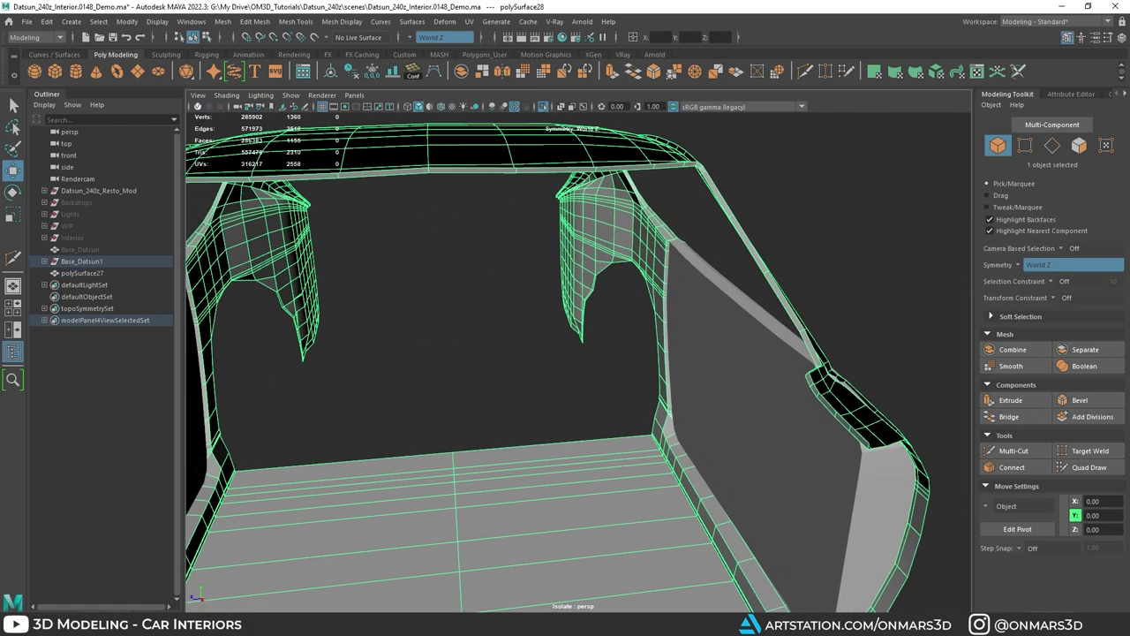
Step: Switch to the reference image board and find the photo of the rear cargo area
key("alt+Tab")
middle_click_drag(510, 323, 534, 307)
scroll(533, 307, "down", 8)
mouse_move(509, 447)
middle_mouse_down()
mouse_move(527, 364)
mouse_move(566, 332)
middle_mouse_up()
scroll(448, 299, "up", 5)
scroll(505, 349, "up", 5)
mouse_move(448, 299)
middle_mouse_down()
mouse_move(504, 353)
mouse_move(722, 313)
middle_mouse_up()
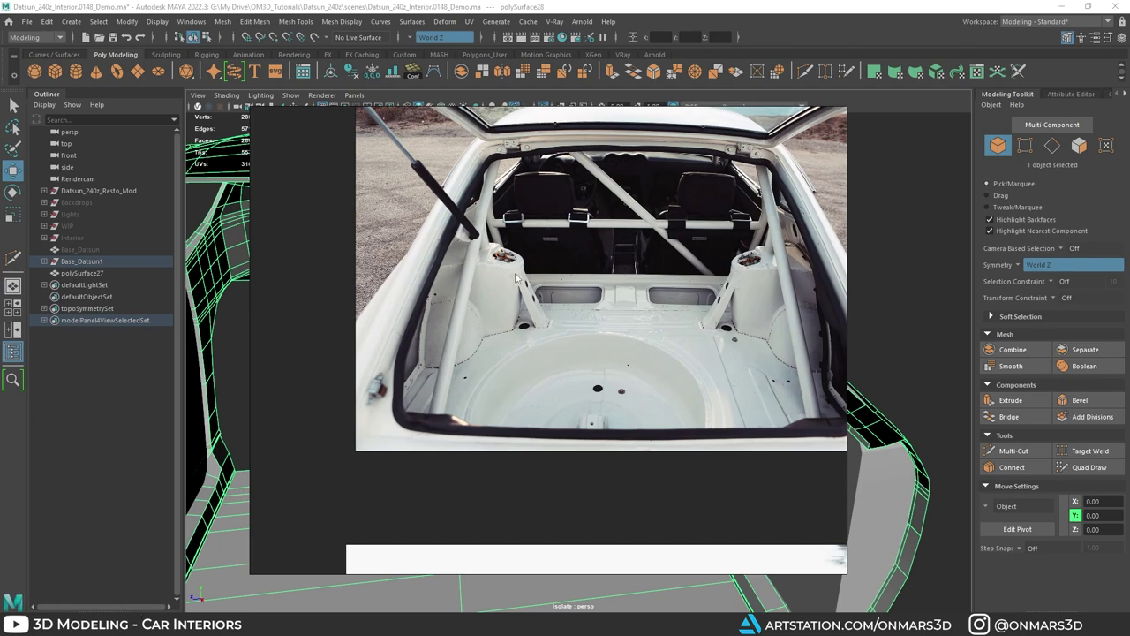
Step: Examine the strut tower, inner wheel arch and cargo floor in the reference photo up close
scroll(475, 250, "up", 5)
scroll(469, 278, "down", 2)
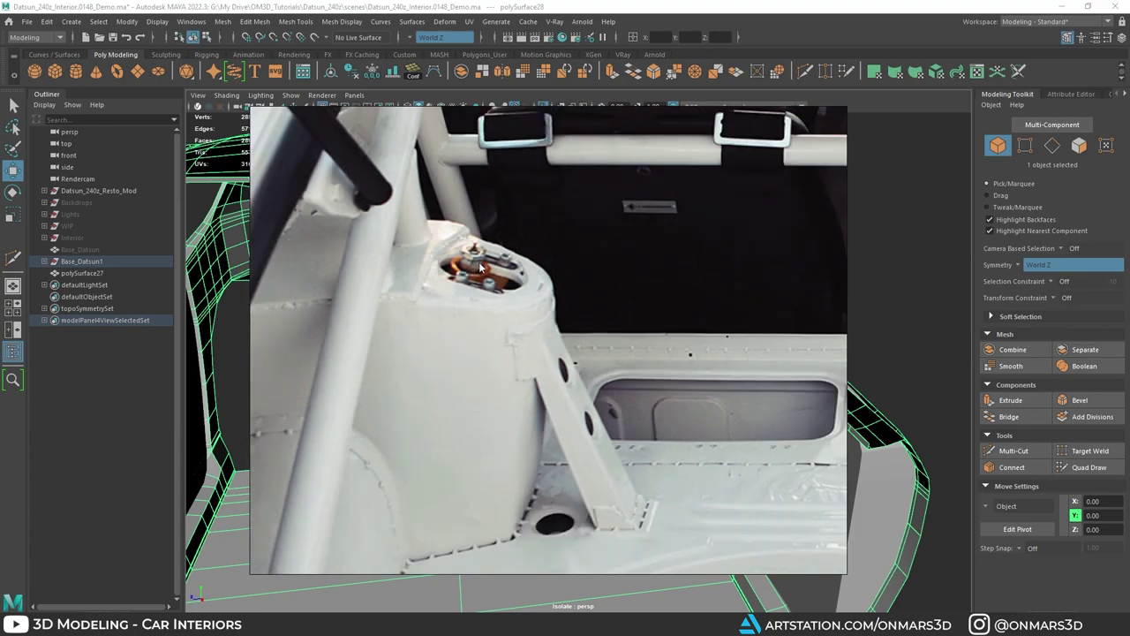
scroll(481, 268, "down", 3)
scroll(439, 176, "down", 3)
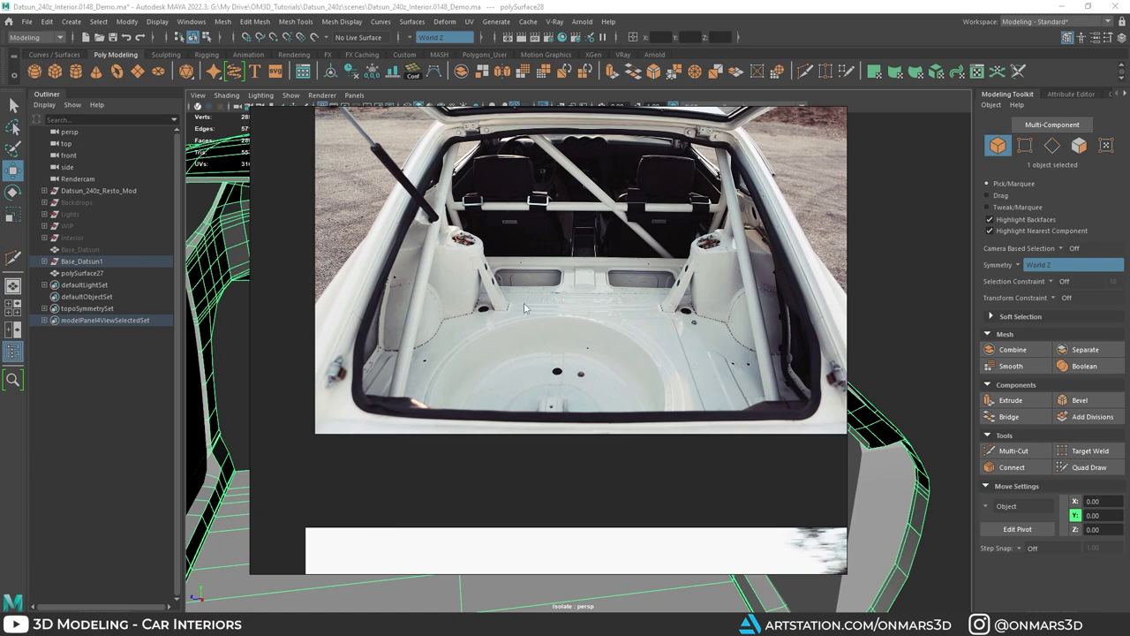
scroll(523, 308, "up", 2)
scroll(440, 264, "up", 3)
scroll(452, 219, "up", 2)
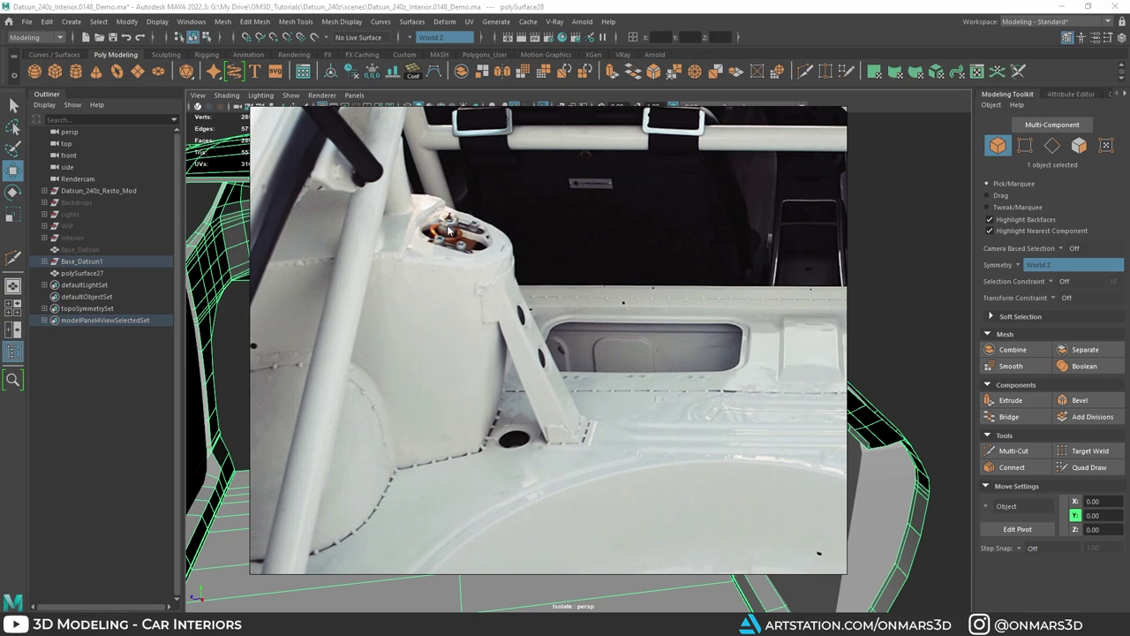
scroll(448, 228, "down", 2)
scroll(495, 324, "up", 1)
scroll(371, 351, "up", 2)
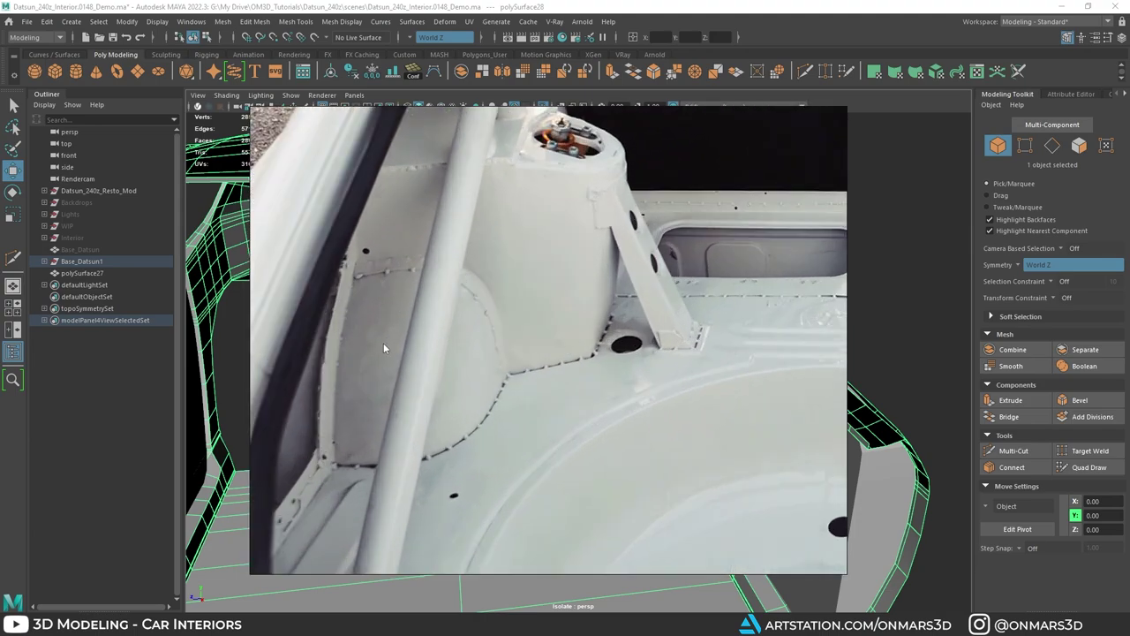
Step: Switch back to Maya and exit isolation to show the full car around the rear wheel area
left_click_drag(935, 219, 498, 344, "alt")
scroll(630, 285, "down", 3)
scroll(631, 279, "up", 2)
key("ctrl+1")
middle_click_drag(485, 349, 531, 330, "alt")
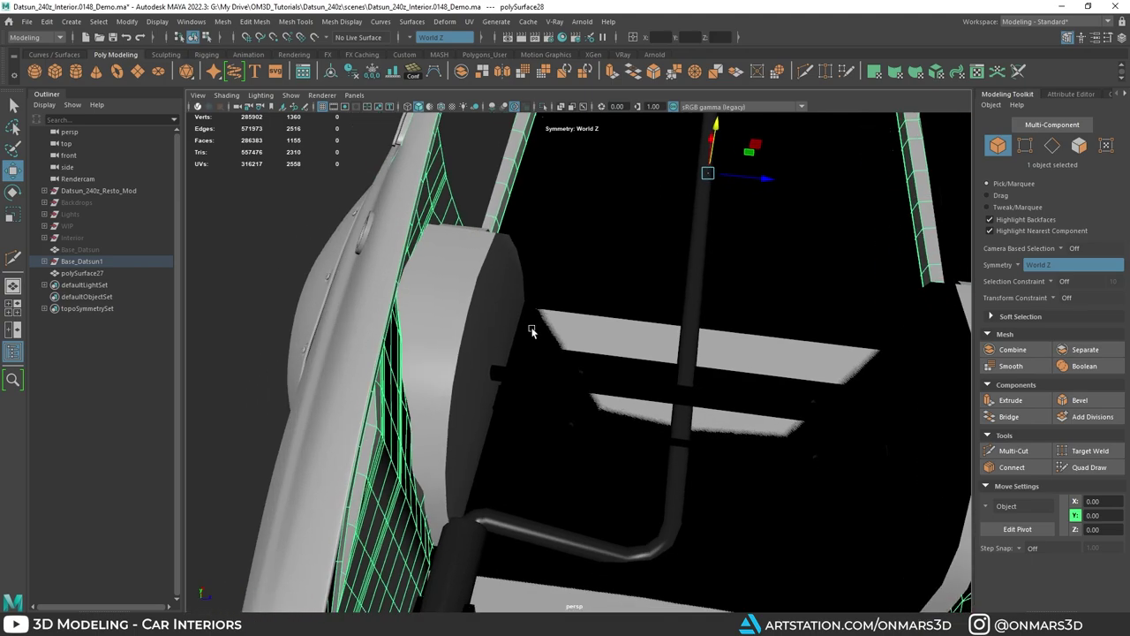
Step: Select the inner wheel well cover, duplicate it and unparent the copy from its group
left_click(438, 274)
left_click_drag(532, 330, 466, 272, "alt")
scroll(597, 264, "down", 5)
scroll(473, 276, "up", 2)
key("alt+x")
mouse_move(549, 289)
left_mouse_down("alt")
mouse_move(585, 287)
mouse_move(526, 289)
mouse_move(512, 312)
mouse_move(471, 310)
left_mouse_up("alt")
scroll(586, 287, "up", 4)
scroll(472, 310, "up", 2)
middle_click_drag(471, 310, 486, 357, "alt")
mouse_move(486, 356)
left_mouse_down("alt")
mouse_move(734, 291)
mouse_move(731, 330)
mouse_move(760, 296)
mouse_move(647, 393)
mouse_move(593, 355)
mouse_move(572, 325)
mouse_move(573, 298)
mouse_move(513, 315)
left_mouse_up("alt")
key("ctrl+d")
key("shift+p")
Step: Isolate the duplicated wheel well cover together with the door panels and the Base_Datsun1 interior shell
scroll(545, 347, "down", 5)
left_click(731, 328)
key("alt+x")
key("alt+x")
left_click(542, 321)
left_click(81, 272, "ctrl")
key("ctrl+1")
left_click(105, 262, "ctrl")
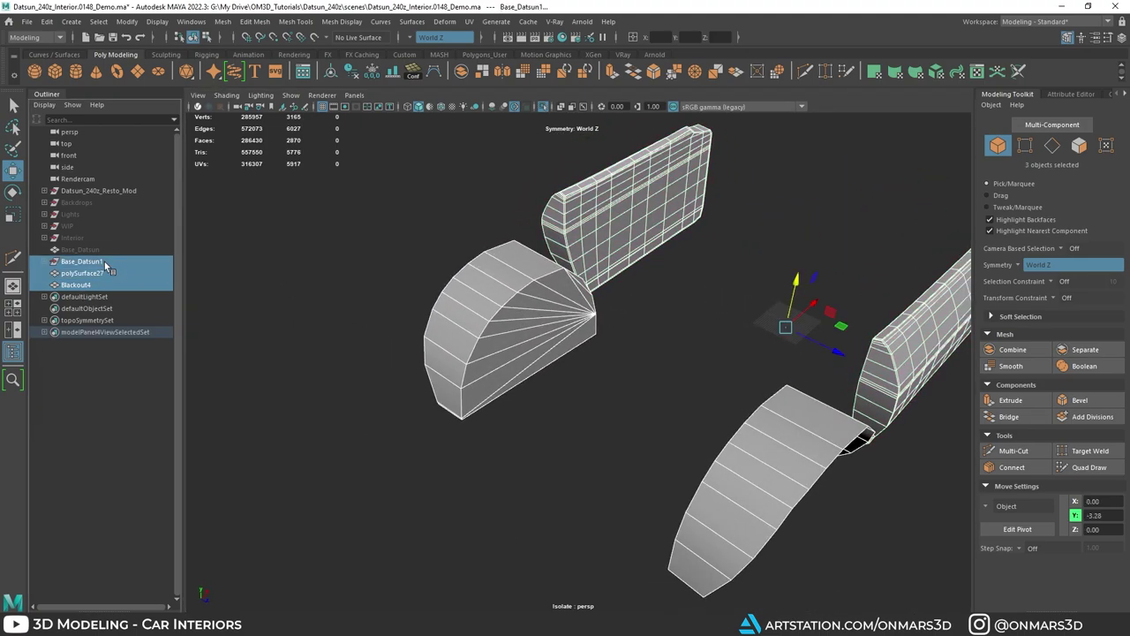
key("ctrl+1")
key("ctrl+1")
left_click_drag(625, 320, 650, 306, "alt")
left_click_drag(540, 311, 890, 378, "alt")
Step: Create a polygon cylinder as the base of a rear strut tower and select it
left_click(461, 310)
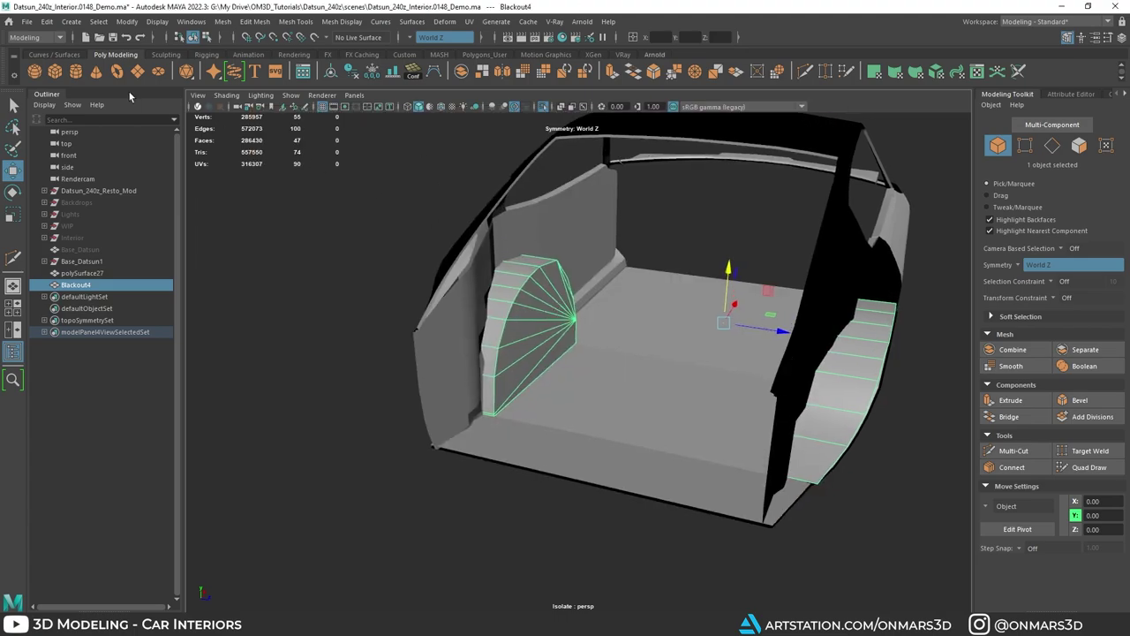
left_click(78, 72)
scroll(716, 345, "down", 5)
left_click_drag(751, 354, 636, 310, "alt")
scroll(636, 310, "down", 3)
left_click_drag(780, 424, 365, 216)
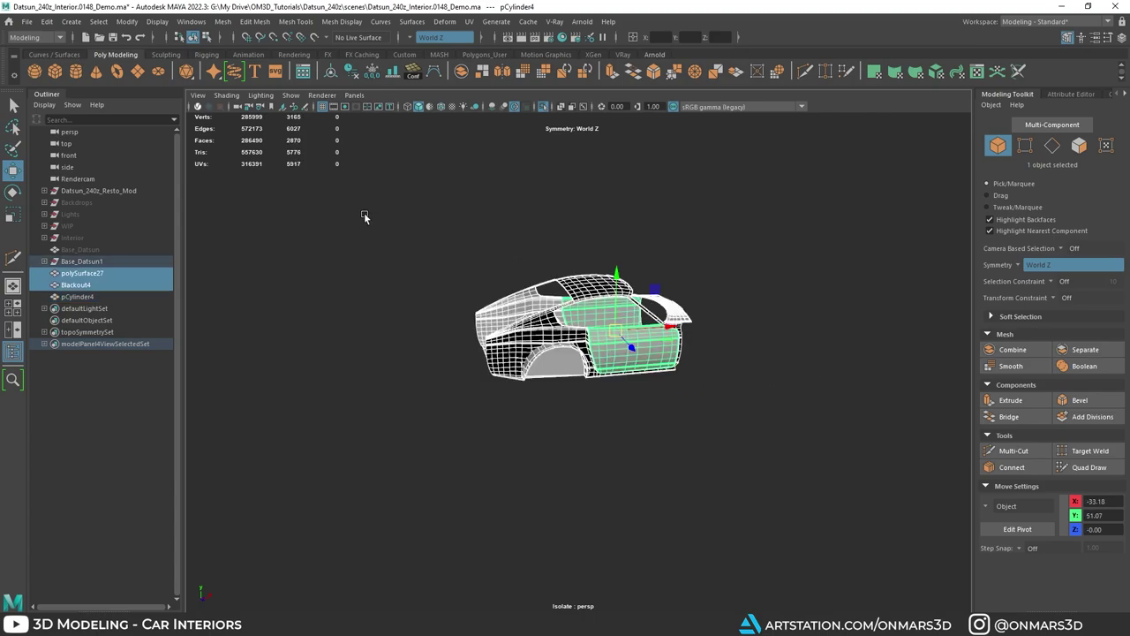
left_click(78, 296)
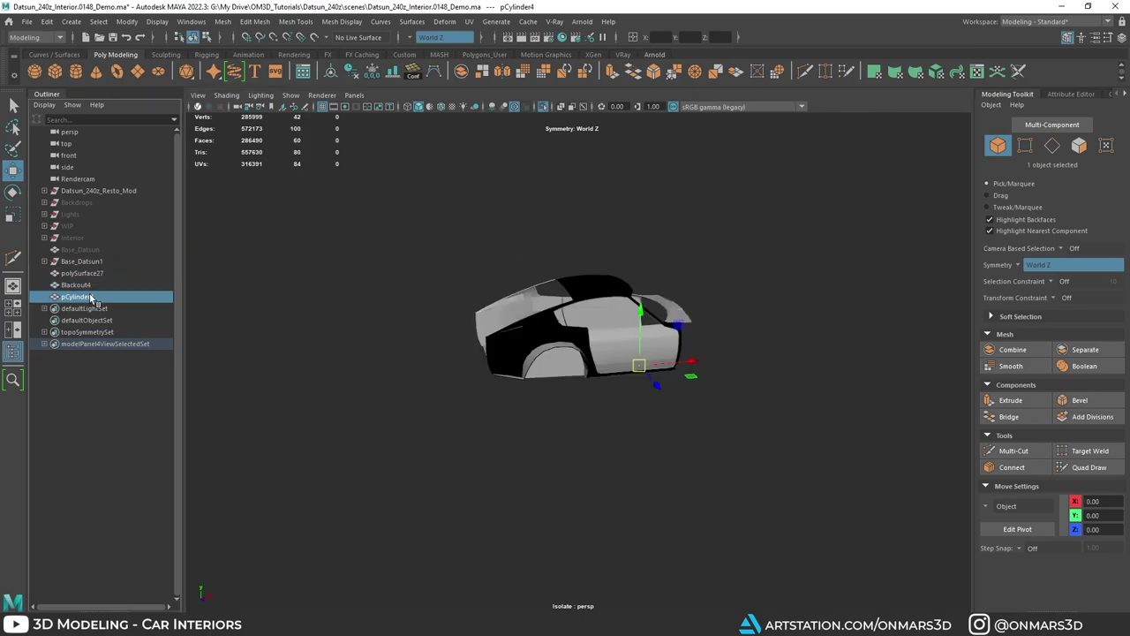
Step: Isolate the cylinder together with the door panels, wheel well covers, interior shell and cargo floor
left_click(86, 275, "shift")
left_click_drag(401, 287, 484, 318, "alt")
left_click(539, 332, "shift")
scroll(537, 360, "up", 4)
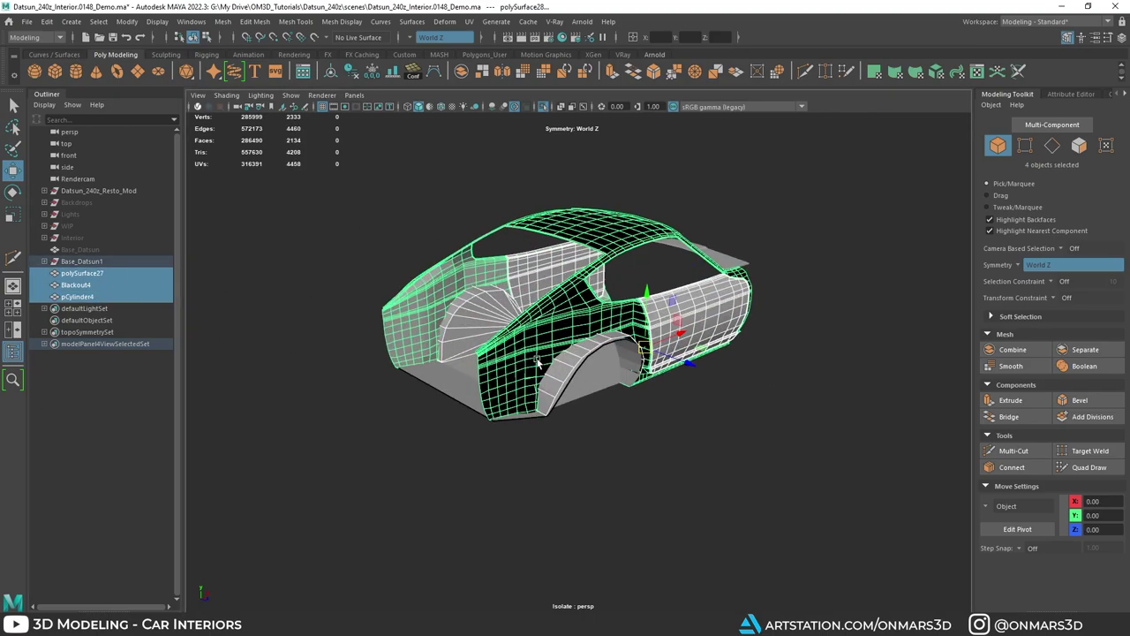
left_click_drag(457, 398, 546, 411, "alt")
left_click(546, 410, "shift")
key("ctrl+1")
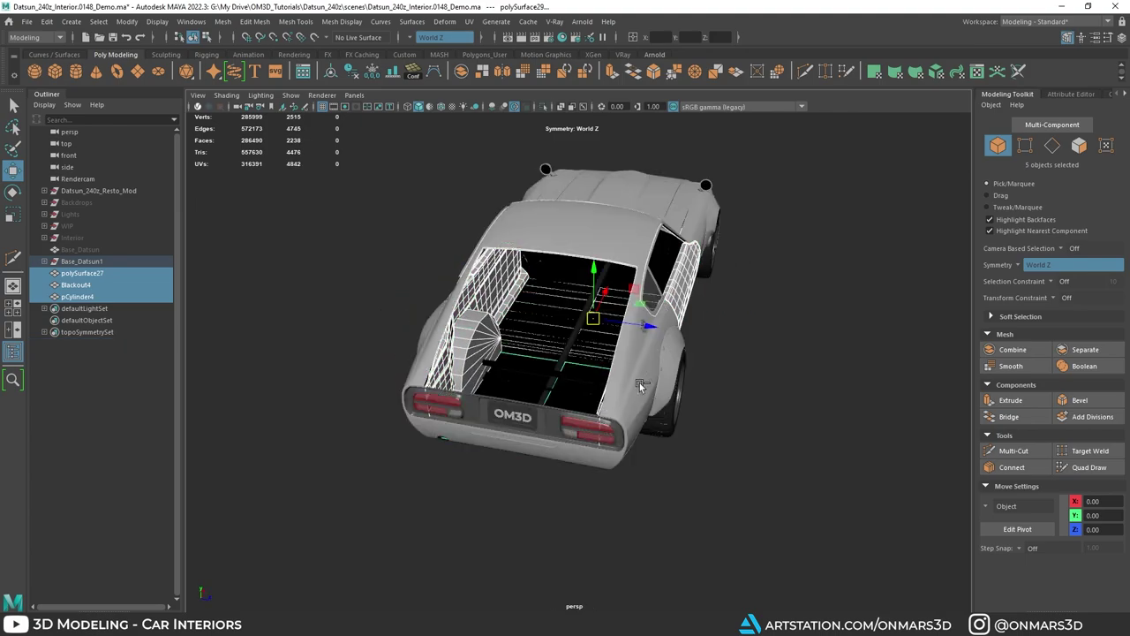
key("ctrl+1")
left_click_drag(640, 382, 590, 379, "alt")
scroll(590, 375, "up", 3)
middle_click_drag(559, 356, 624, 354, "alt")
left_click_drag(624, 353, 583, 358, "alt")
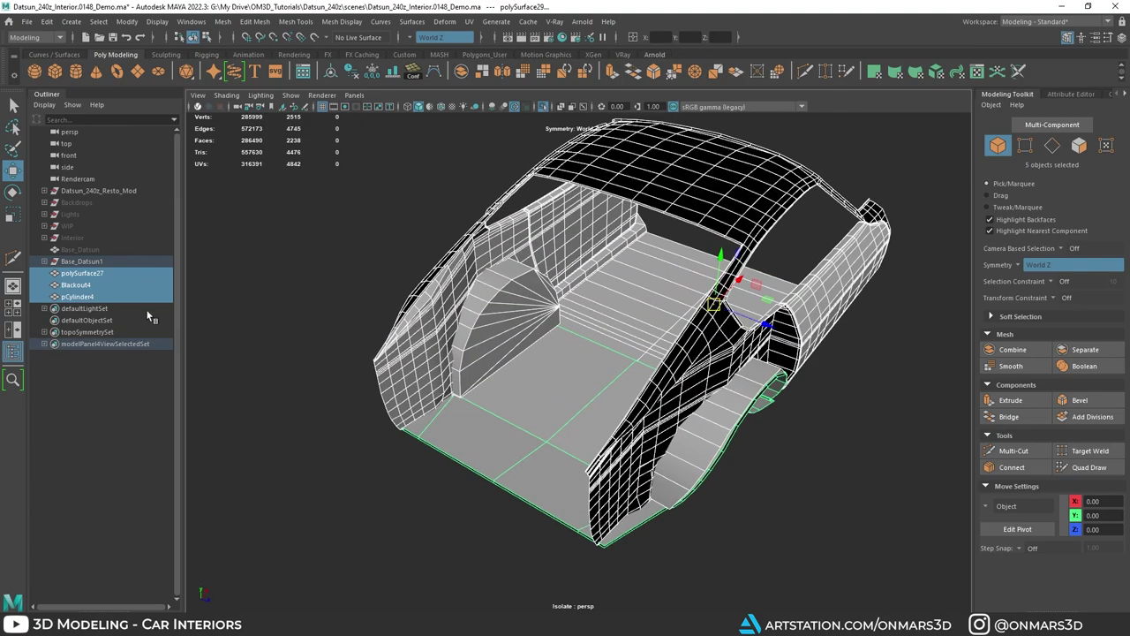
Step: Select only the cylinder and move it into the rear cargo area, at about X -168.8, Y 59.9
left_click(101, 299)
scroll(547, 342, "down", 3)
scroll(694, 342, "down", 1)
left_click_drag(578, 356, 566, 358, "alt")
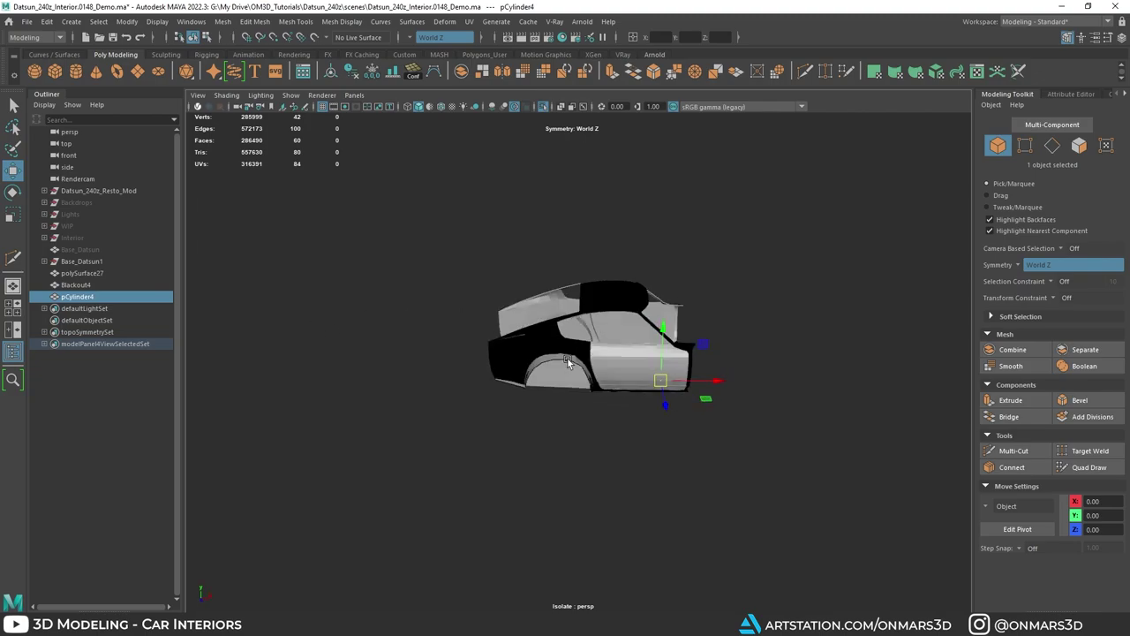
left_click_drag(703, 344, 653, 301)
Step: Set the cylinder's axis subdivisions to 16 in its creation attributes
left_click(1120, 39)
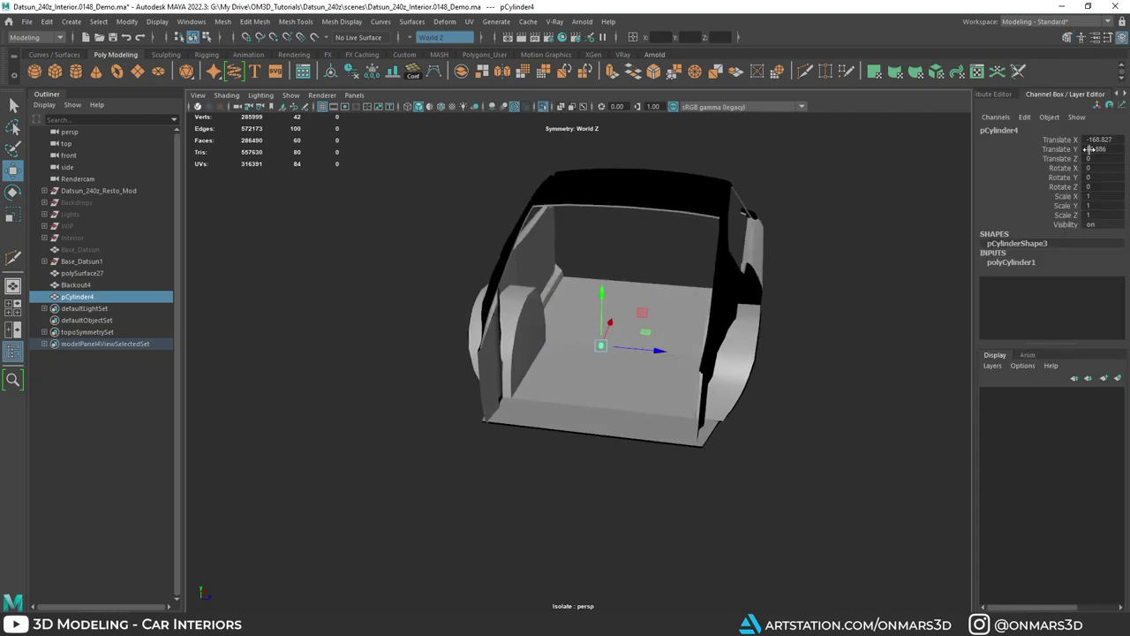
left_click(1067, 270)
double_click(1093, 290)
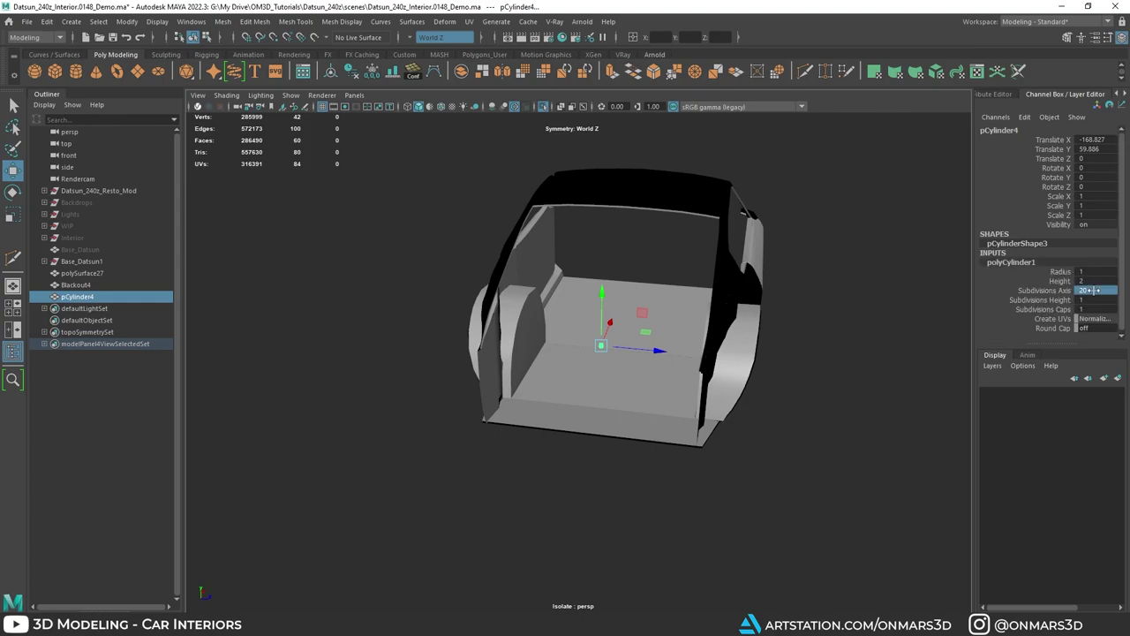
middle_click_drag(750, 394, 744, 371, "alt")
scroll(744, 371, "up", 3)
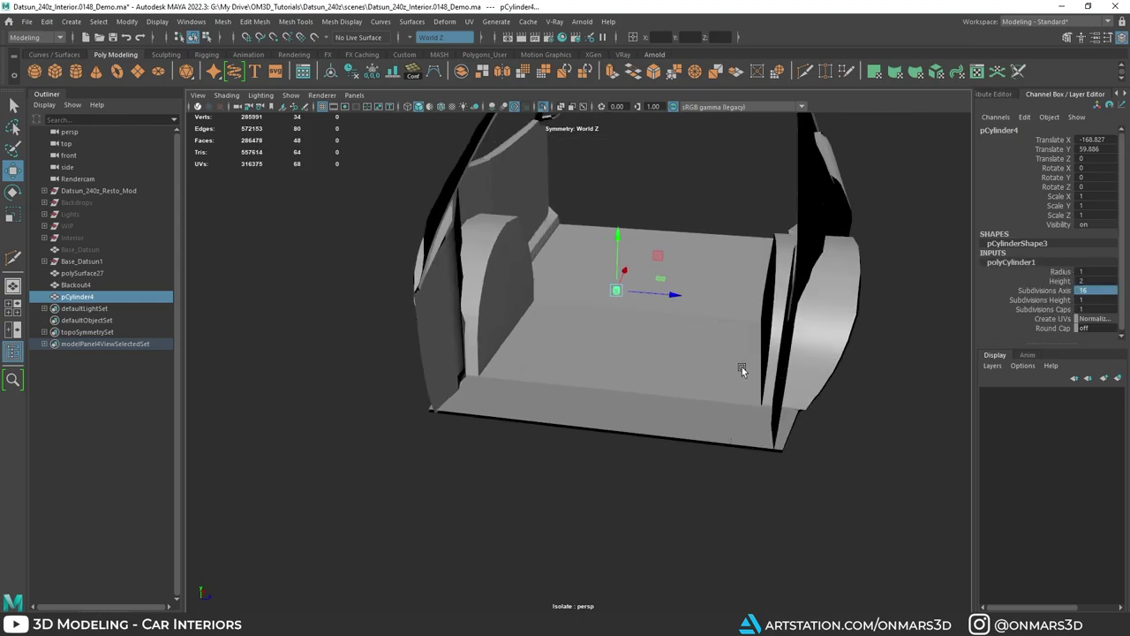
left_click_drag(744, 371, 736, 368, "alt")
left_click_drag(654, 314, 667, 295, "alt")
Step: Enlarge the cylinder to a radius of 13.3 and a height of 31.7
left_click(1058, 272)
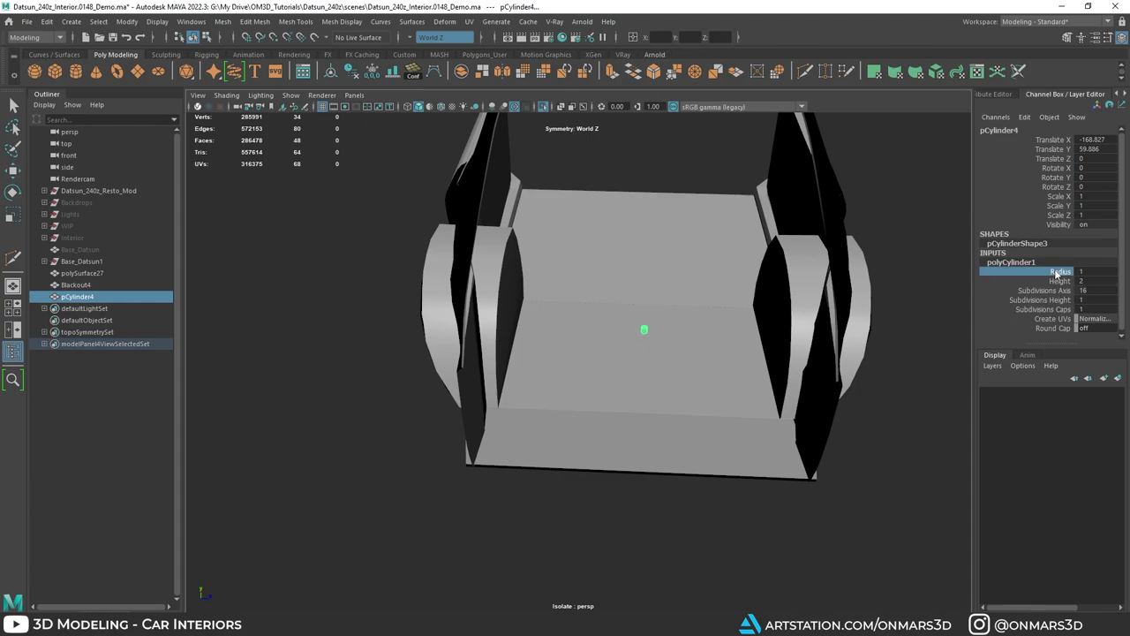
middle_click_drag(750, 271, 815, 271)
left_click_drag(815, 271, 613, 262, "alt")
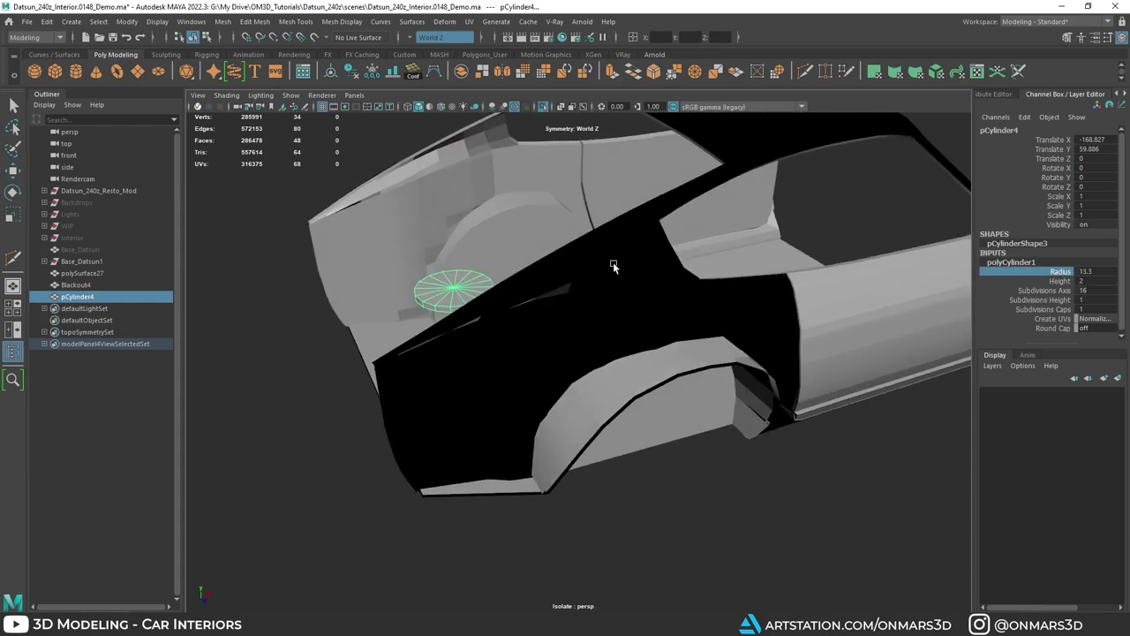
left_click(1062, 281)
middle_click_drag(730, 302, 839, 265)
left_click_drag(768, 249, 603, 259, "alt")
Step: Move the cylinder against the inner wheel well as a strut tower, at about X -122.45, Y 54.06, Z -51
key("w")
left_click_drag(685, 261, 560, 383)
left_click_drag(519, 260, 698, 264)
left_click_drag(698, 264, 609, 257, "alt")
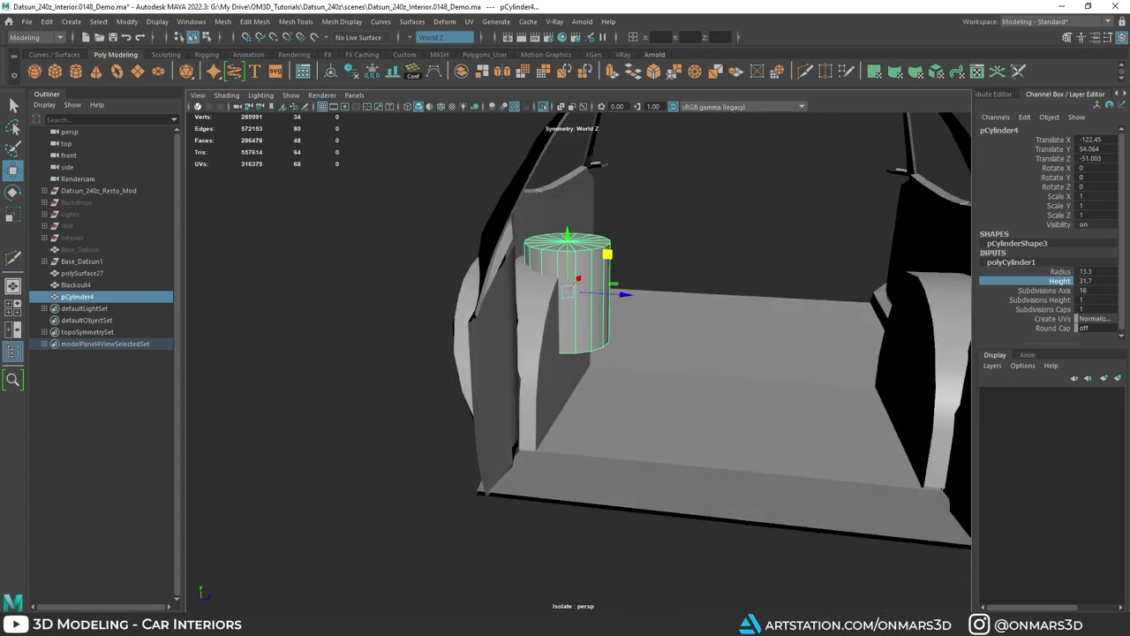
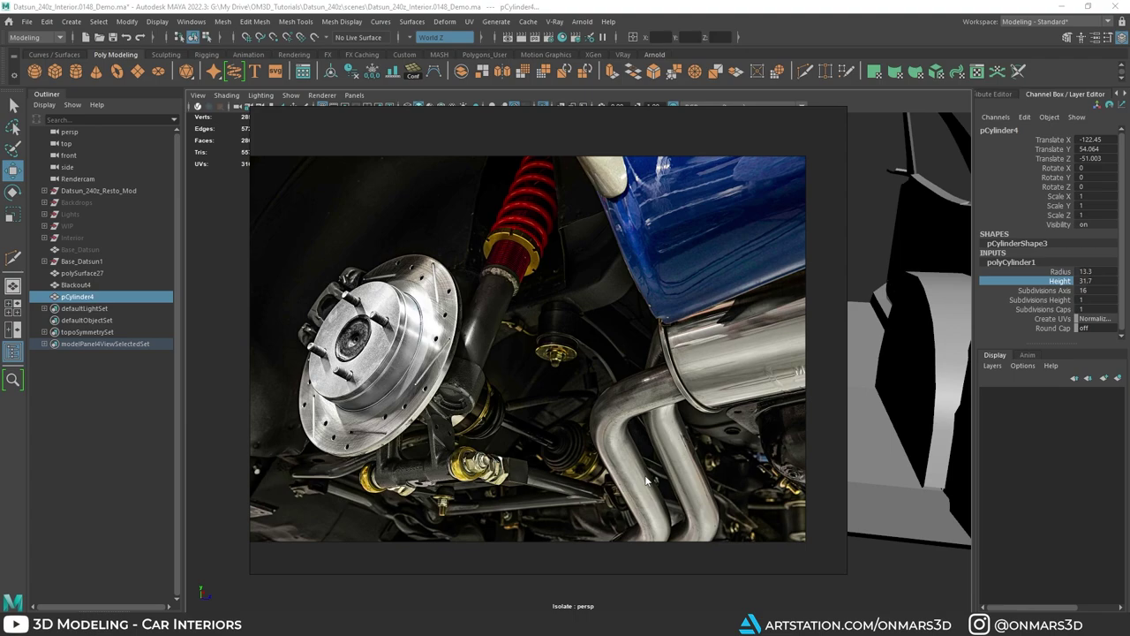
Step: Study the coilover's position relative to the brake disc in the suspension reference photos, and return to Maya
scroll(522, 444, "down", 4)
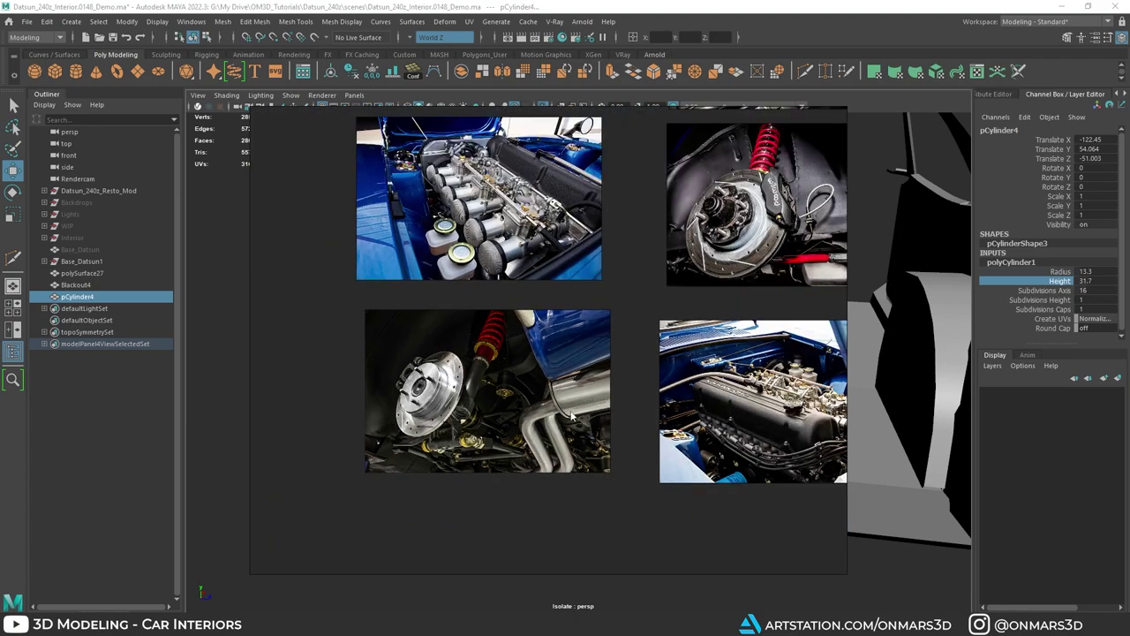
scroll(509, 395, "up", 3)
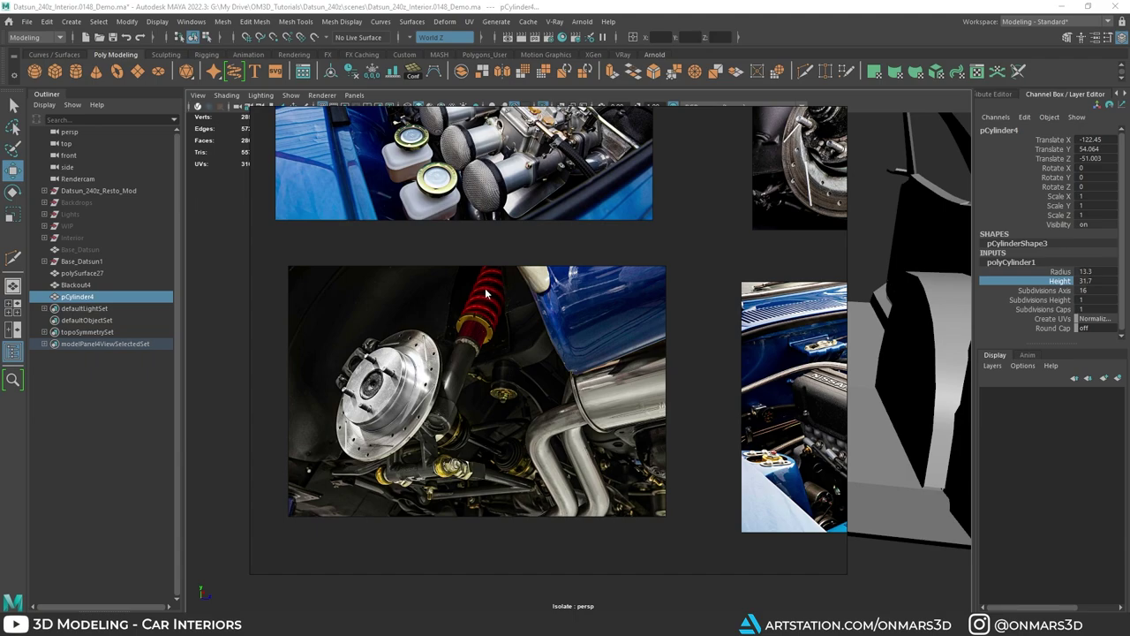
scroll(460, 366, "down", 2)
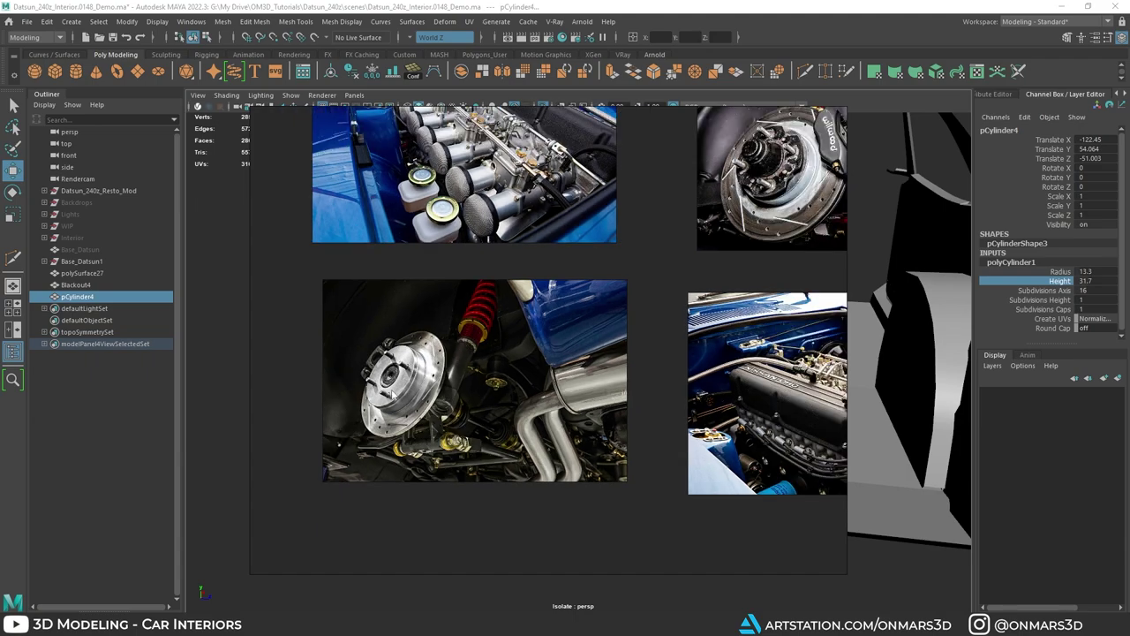
scroll(493, 358, "down", 3)
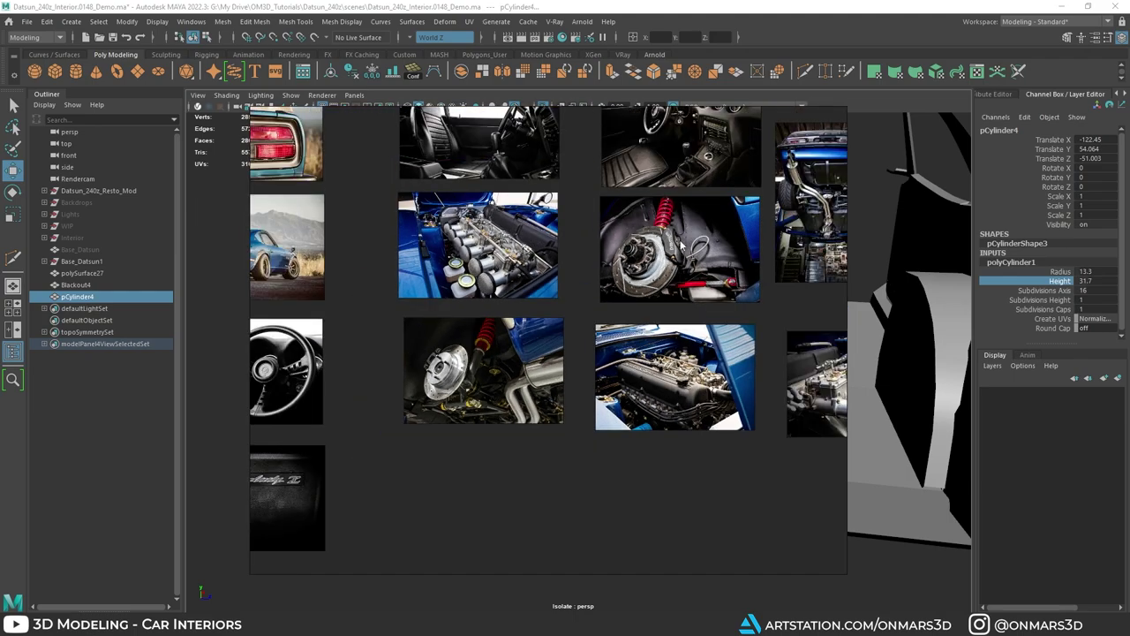
scroll(683, 241, "up", 2)
left_click(735, 14)
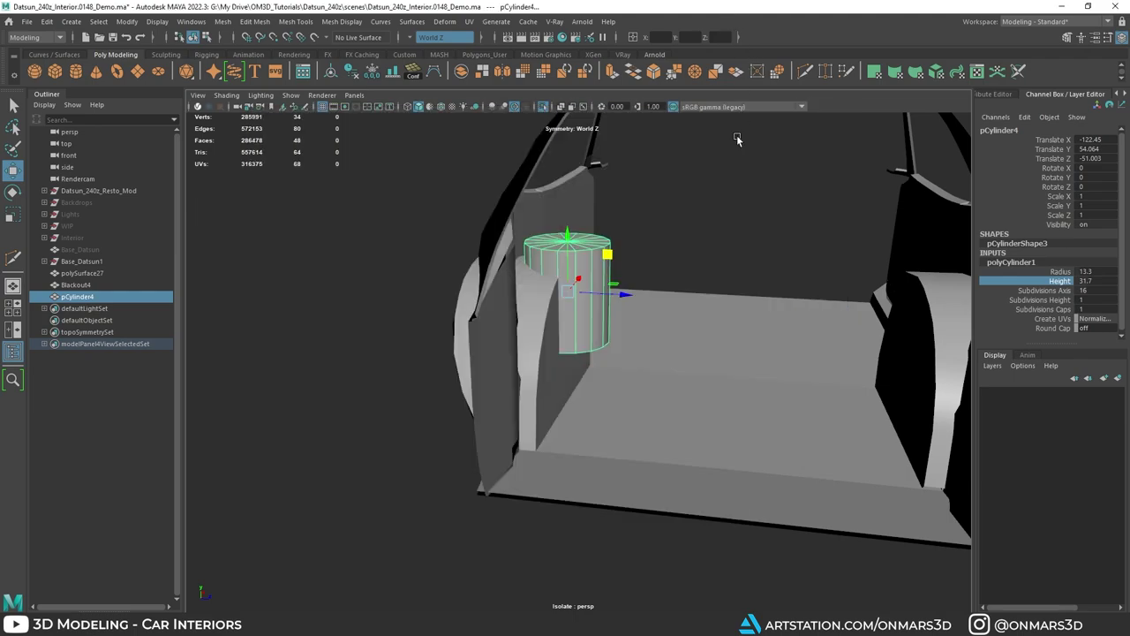
Step: Isolate the strut tower cylinder together with the rear tire on the same side
left_click_drag(715, 154, 737, 260, "alt")
key("ctrl+1")
left_click(641, 309, "shift")
key("ctrl+1")
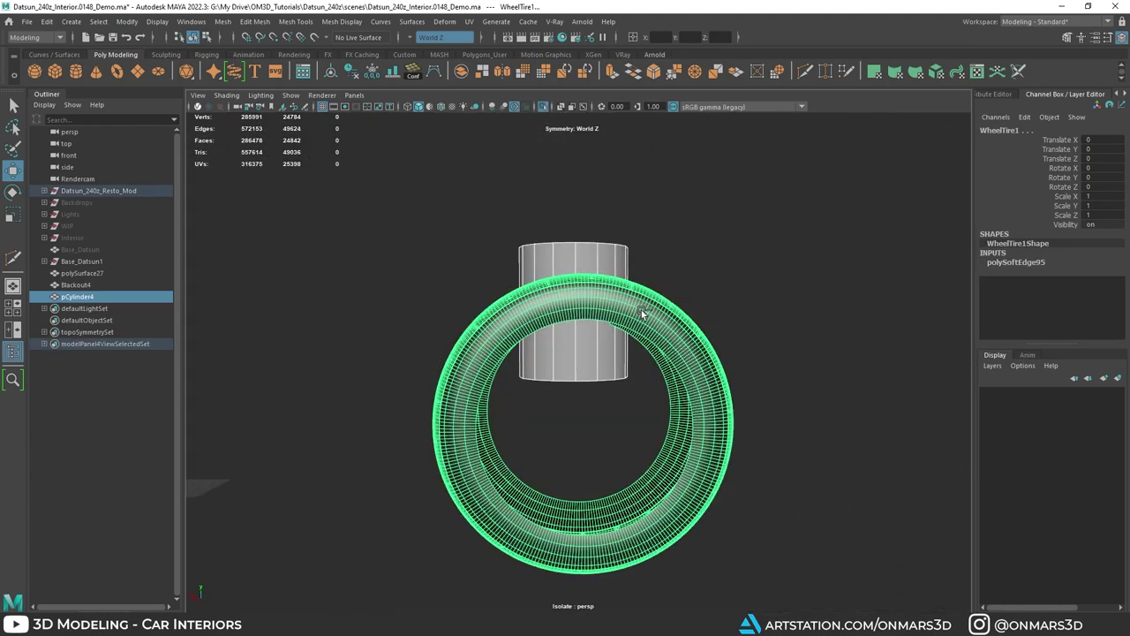
left_click_drag(641, 310, 593, 309, "alt")
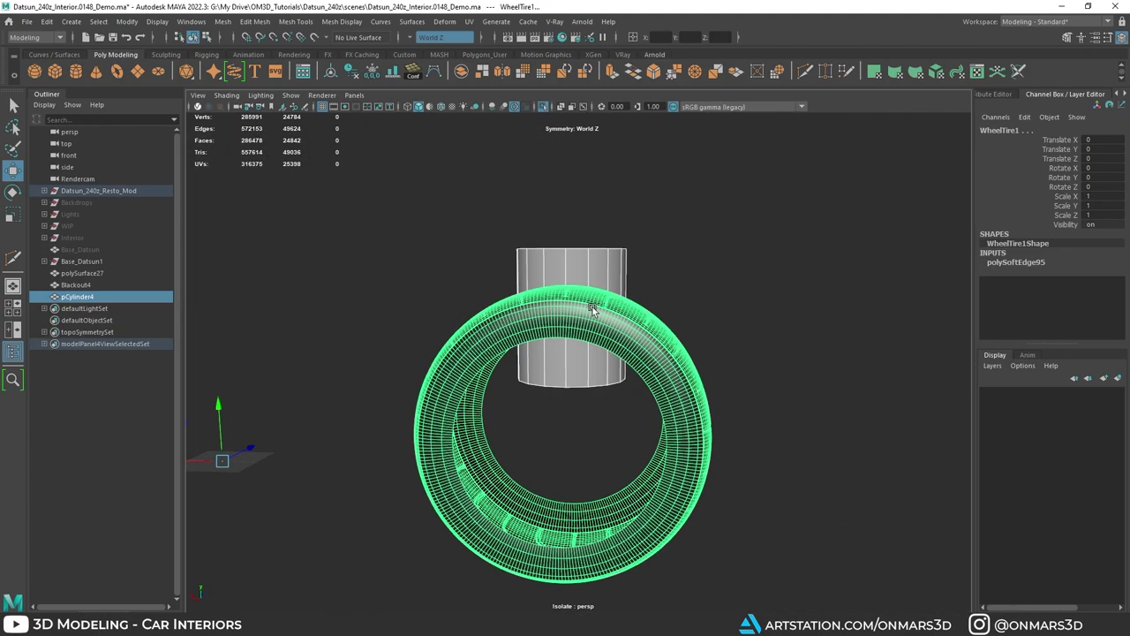
Step: Center the strut tower cylinder on the tire along the car's length with the Align Tool, and reselect only the cylinder
left_click(394, 74)
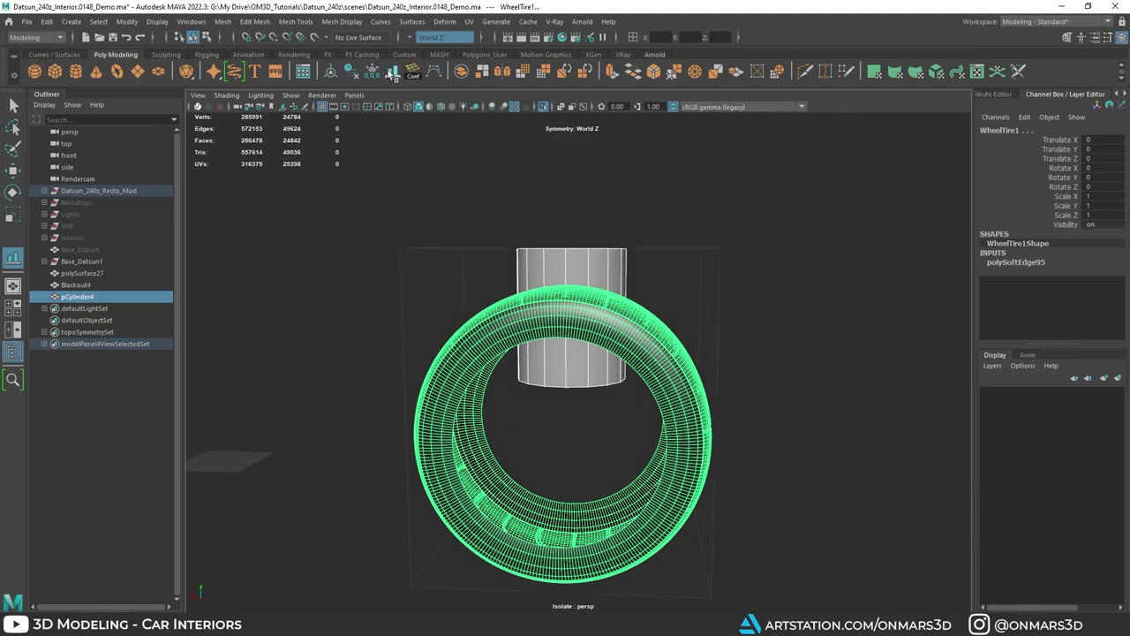
left_click(127, 21)
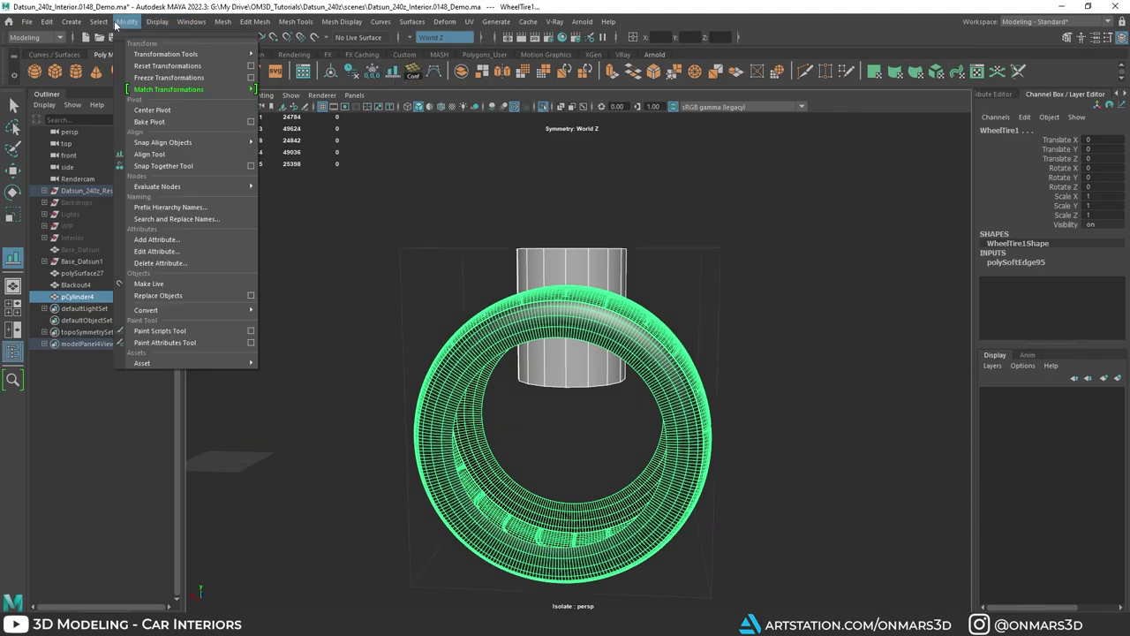
left_click(183, 154)
scroll(604, 334, "down", 3)
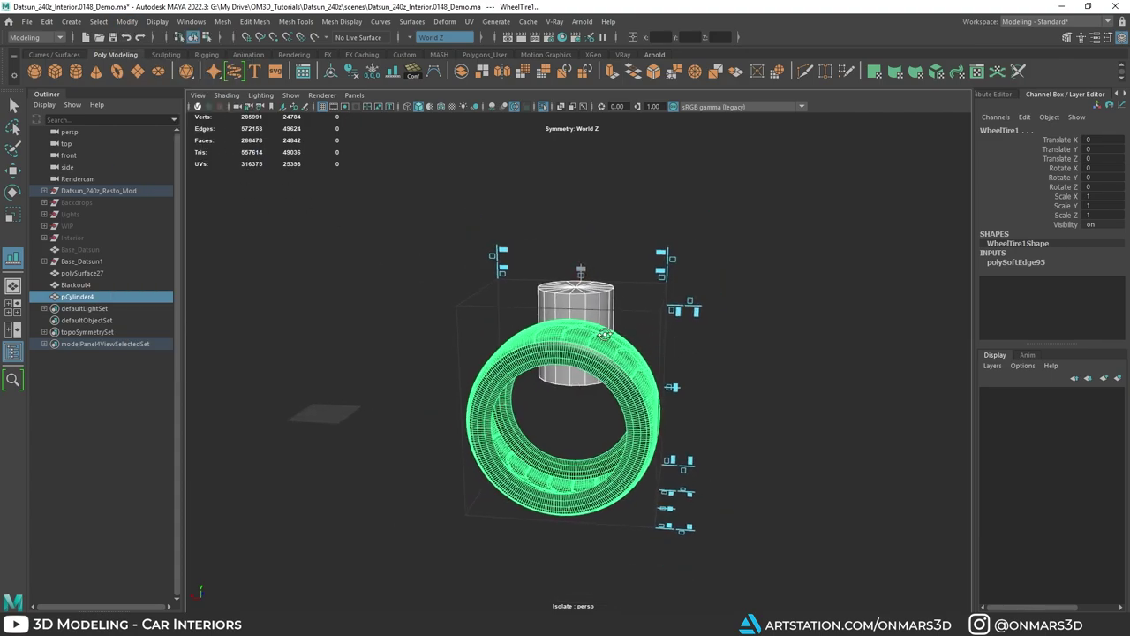
left_click_drag(604, 334, 660, 362, "alt")
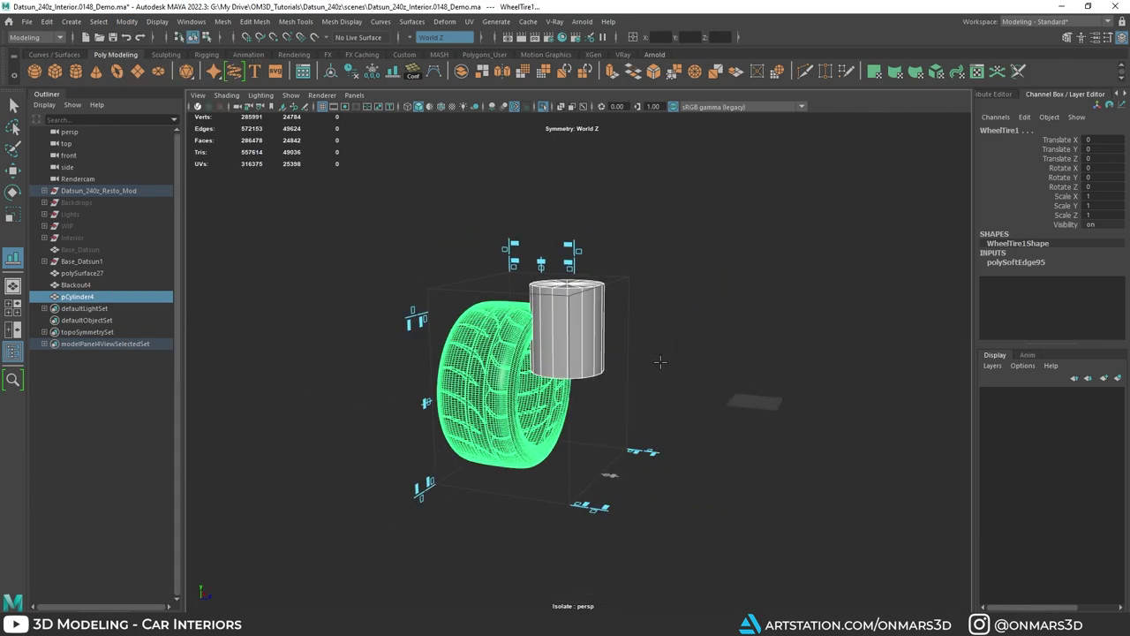
key("q")
left_click(590, 308)
Step: Isolate the strut tower cylinder together with the Base_Datsun1 interior shell
key("ctrl+1")
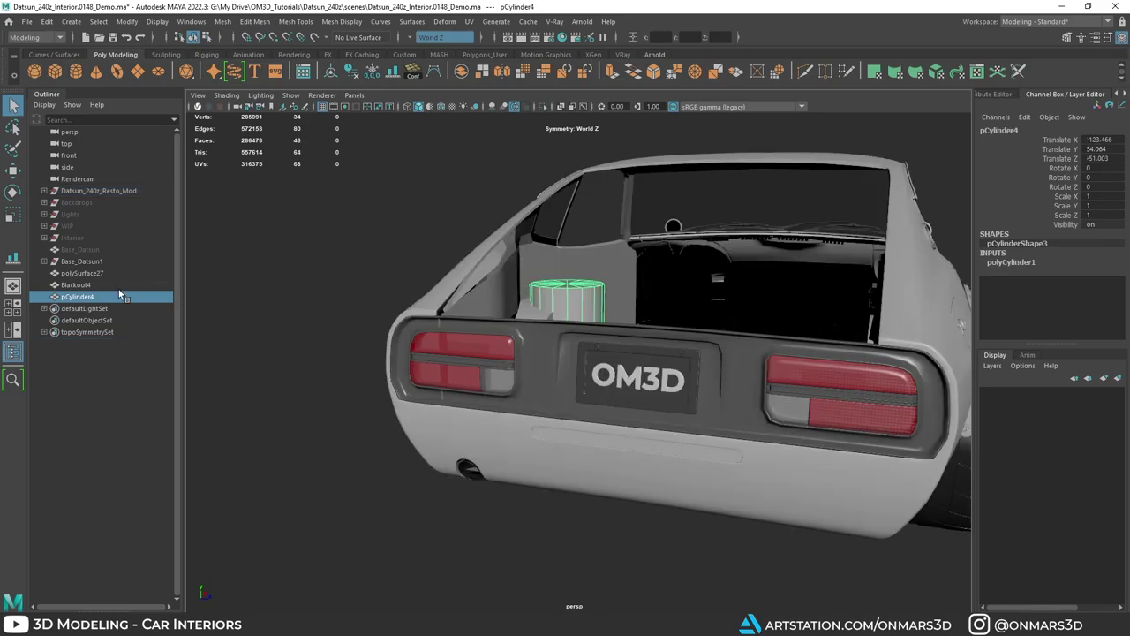
left_click(95, 262, "shift")
key("ctrl+1")
left_click_drag(610, 336, 618, 296, "alt")
left_click(566, 324)
key("w")
scroll(562, 314, "up", 3)
Step: Switch the cylinder to face selection and compare its placement, including in X-ray view, with the reference photo's strut tower
right_click_drag(537, 264, 535, 294)
left_click_drag(530, 287, 544, 295, "alt")
key("alt+x")
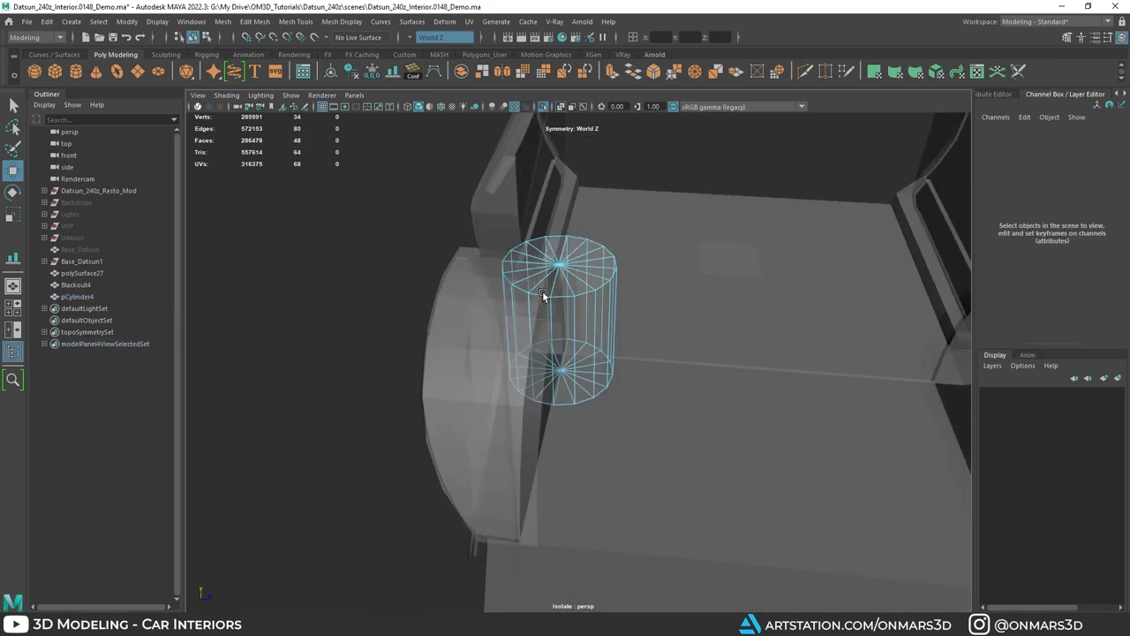
key("alt+x")
left_click(700, 335)
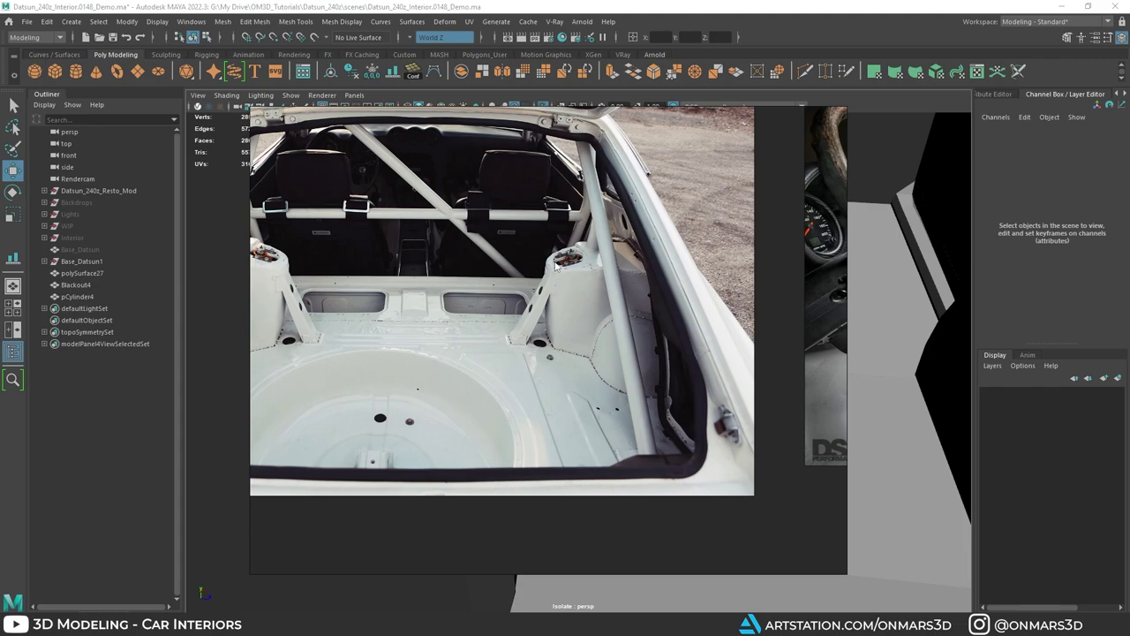
left_click(853, 13)
left_click_drag(743, 212, 601, 248, "alt")
Step: Select the eight side faces of the cylinder that face the outer body, undoing the trial extrusion
left_click(582, 293)
mouse_move(582, 293)
left_mouse_down("alt")
mouse_move(593, 323)
mouse_move(568, 307)
mouse_move(570, 323)
mouse_move(557, 319)
mouse_move(556, 309)
mouse_move(629, 309)
left_mouse_up("alt")
double_click(568, 321, "shift")
key("alt+x")
scroll(557, 319, "up", 4)
scroll(578, 272, "down", 4)
key("alt+x")
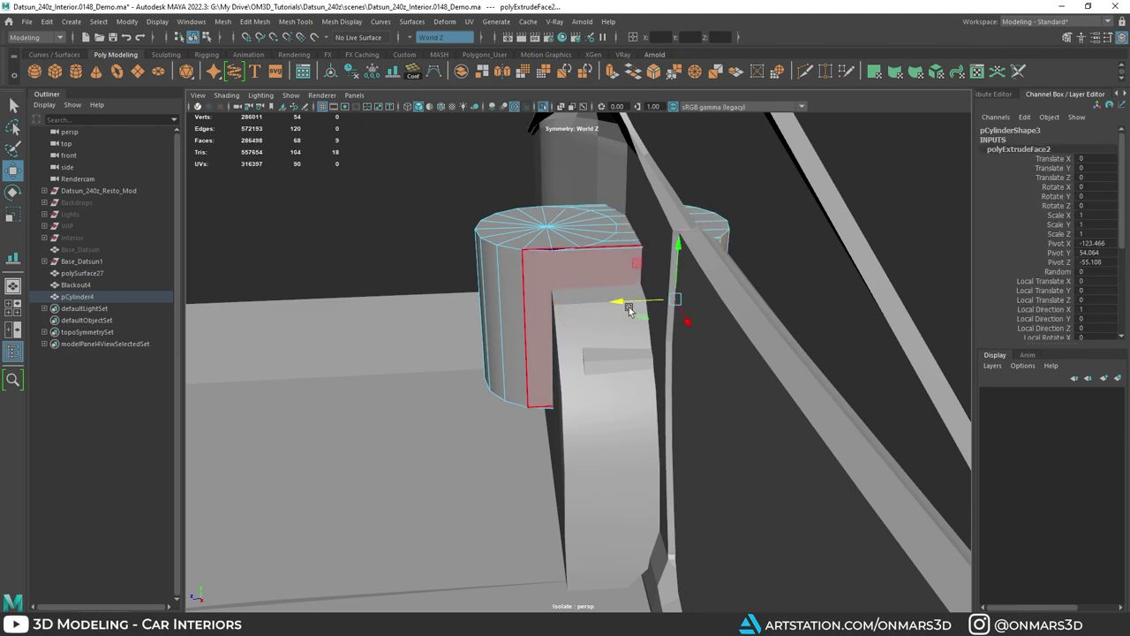
key("ctrl+z")
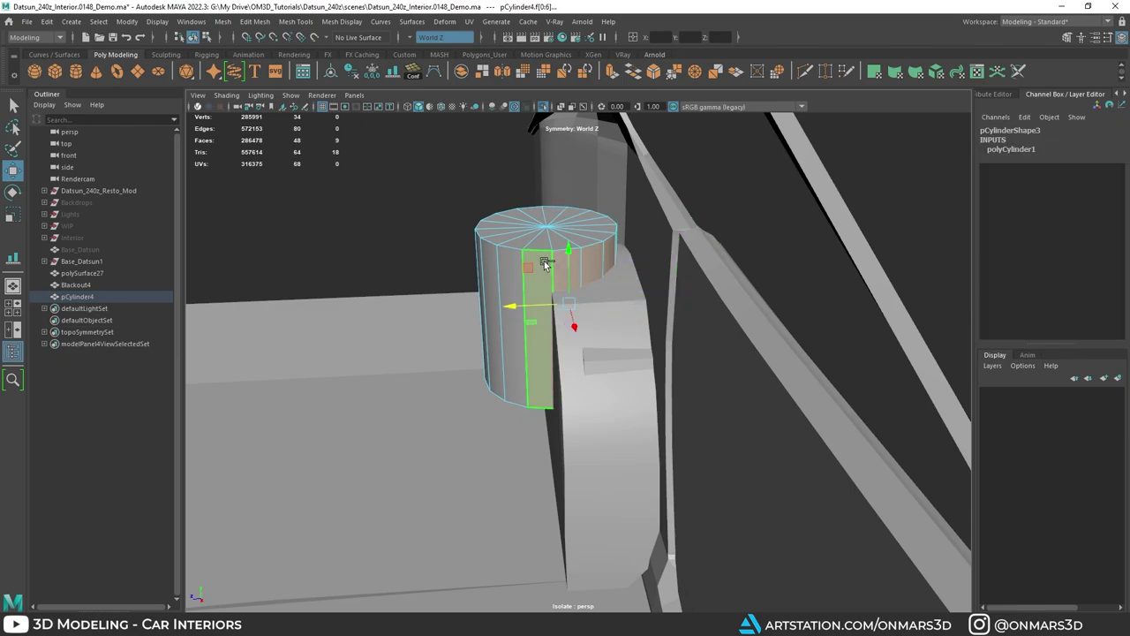
left_click(545, 263, "ctrl")
left_click_drag(547, 265, 704, 314, "alt")
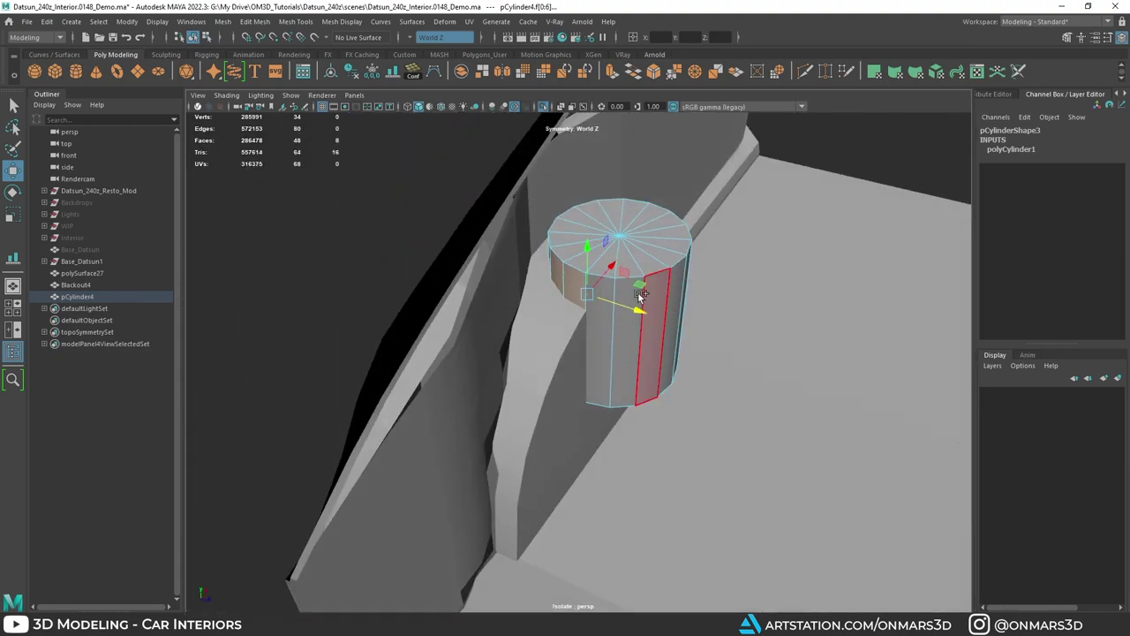
Step: Extrude the selected side faces outward over the wheel arch, flatten them and return to object mode
key("ctrl+e")
left_click_drag(641, 296, 580, 277)
key("r")
key("w")
right_click_drag(580, 277, 651, 232)
key("q")
Step: Create a polygon plane and open its creation attributes
scroll(653, 265, "down", 4)
left_click_drag(653, 265, 526, 354, "alt")
scroll(622, 316, "down", 4)
left_click(545, 367)
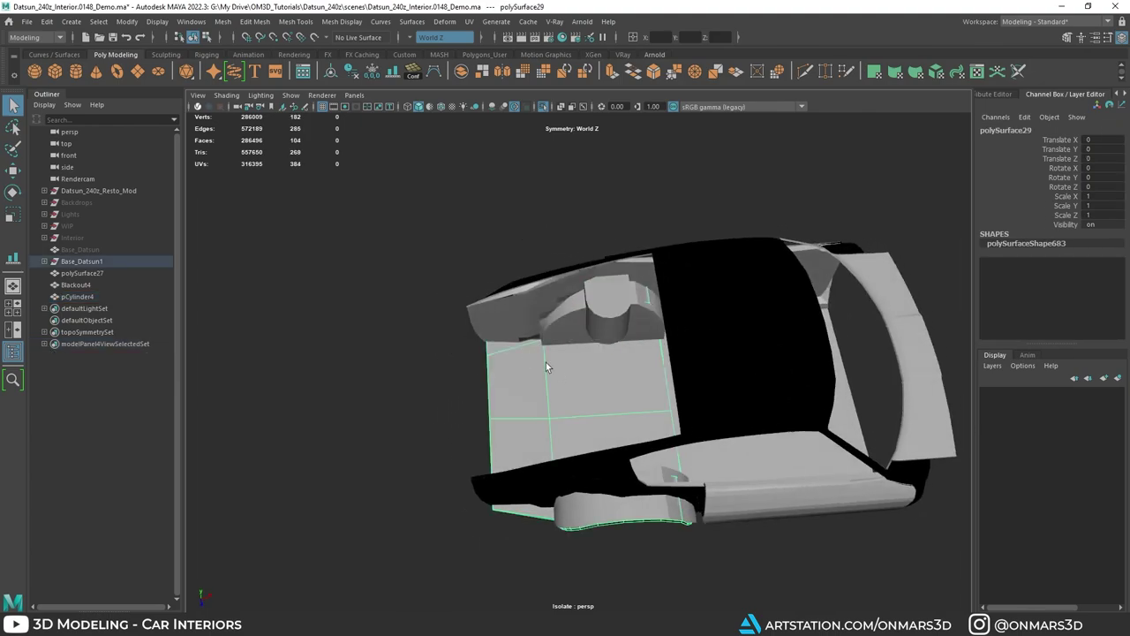
left_click(137, 72)
left_click(1007, 263)
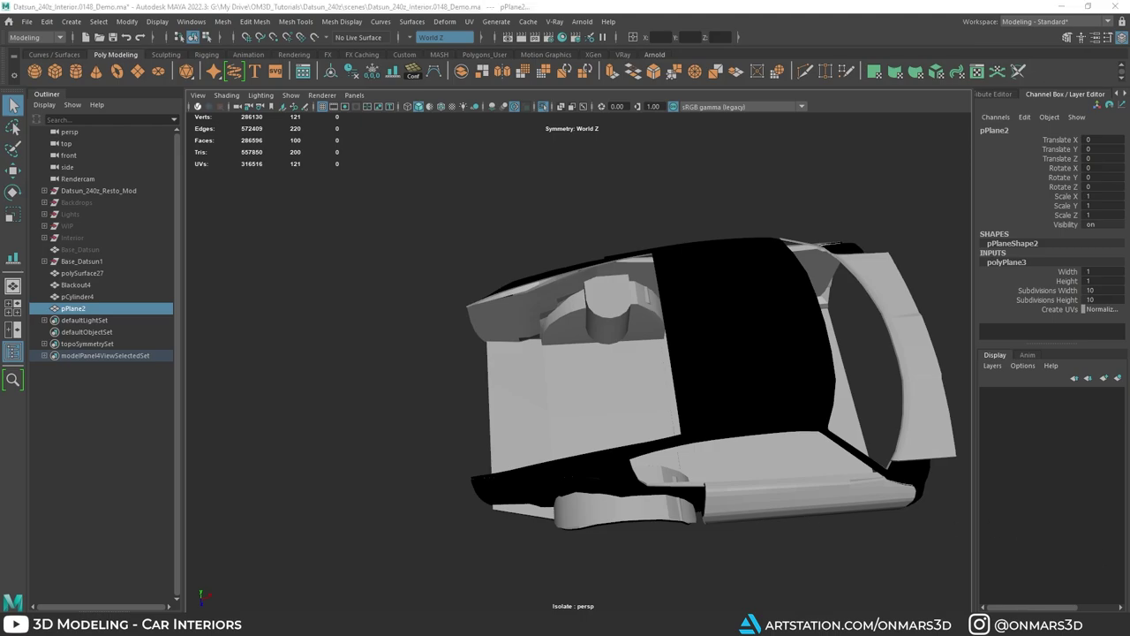
Step: Examine the cargo floor and strut towers in the reference photo, and return to Maya
key("alt+Tab")
scroll(453, 343, "down", 2)
middle_click_drag(454, 342, 549, 332)
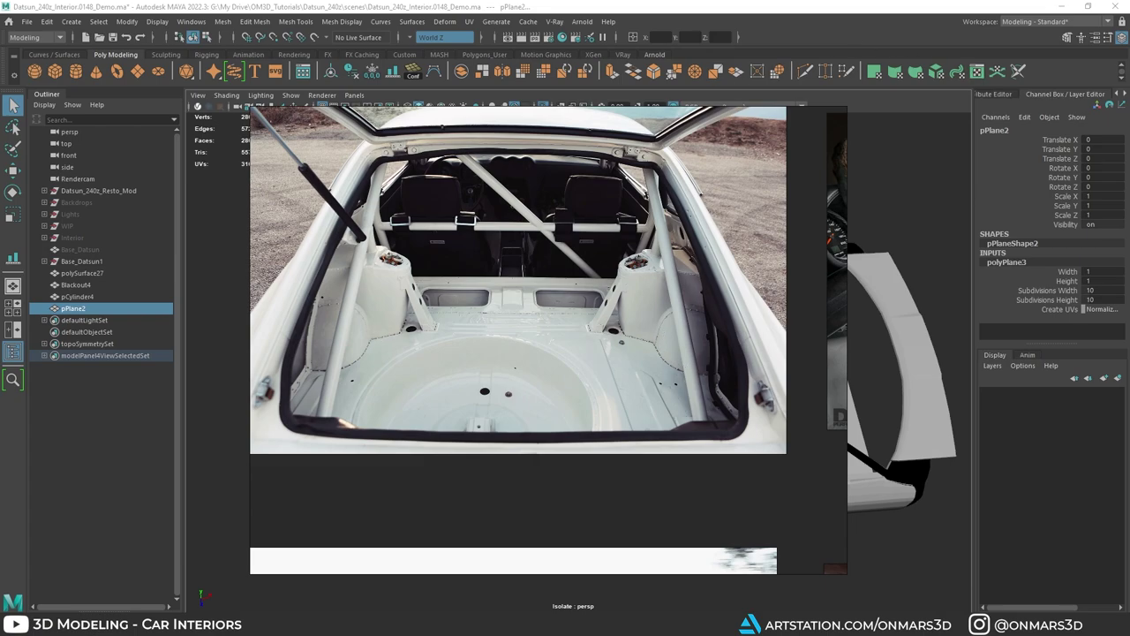
key("alt+Tab")
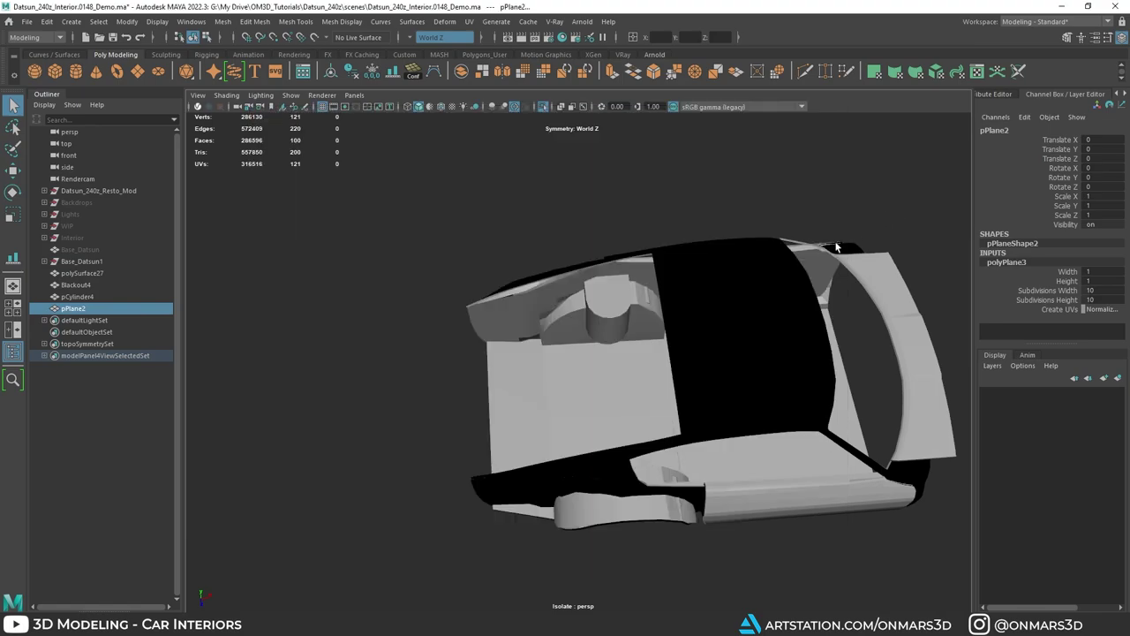
Step: Select the new polygon plane and move it into the rear cargo area, at about X -161 and Y 52
scroll(836, 245, "down", 2)
left_click_drag(821, 249, 683, 315, "alt")
key("w")
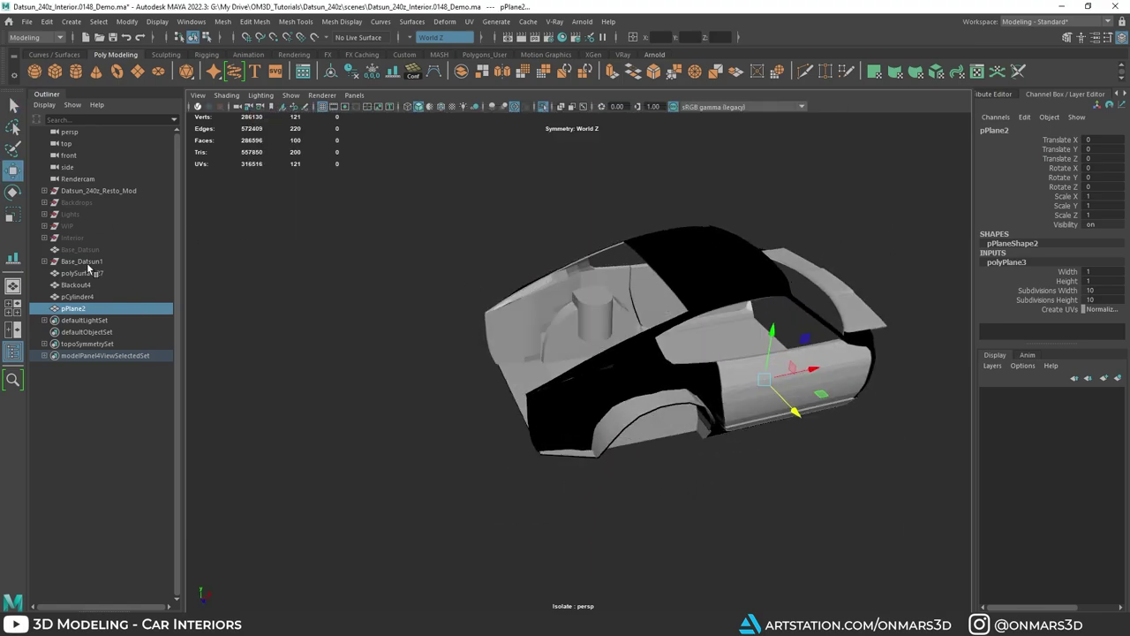
left_click(86, 263, "shift")
left_click_drag(630, 378, 650, 379, "alt")
middle_click_drag(651, 379, 532, 335, "alt")
scroll(532, 335, "up", 3)
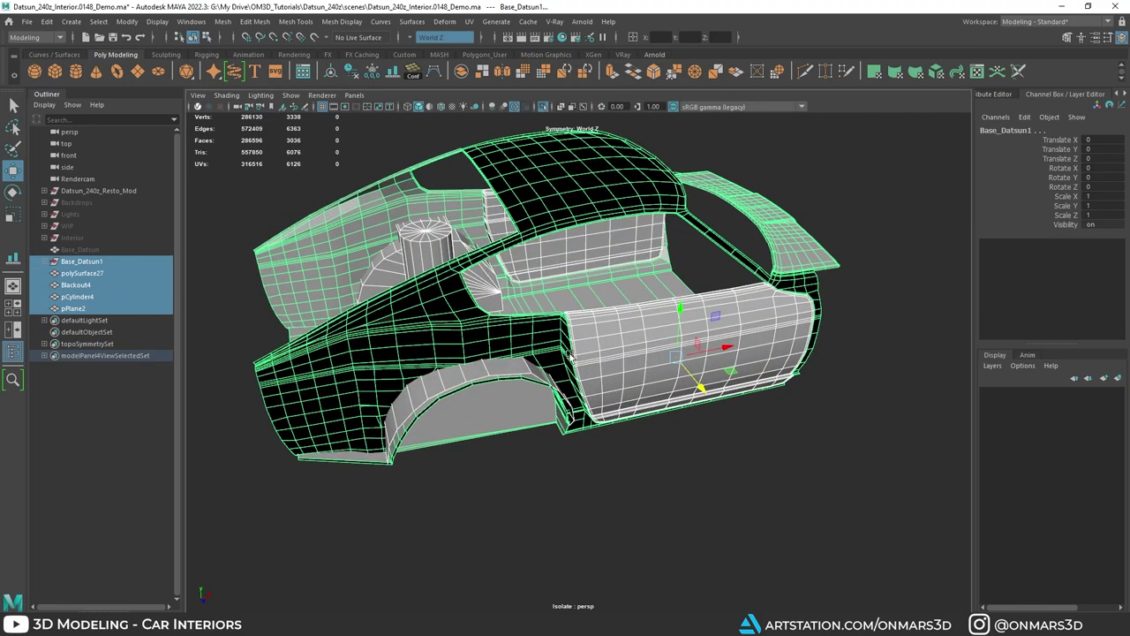
left_click_drag(532, 322, 649, 352, "alt")
left_click(123, 308)
key("f")
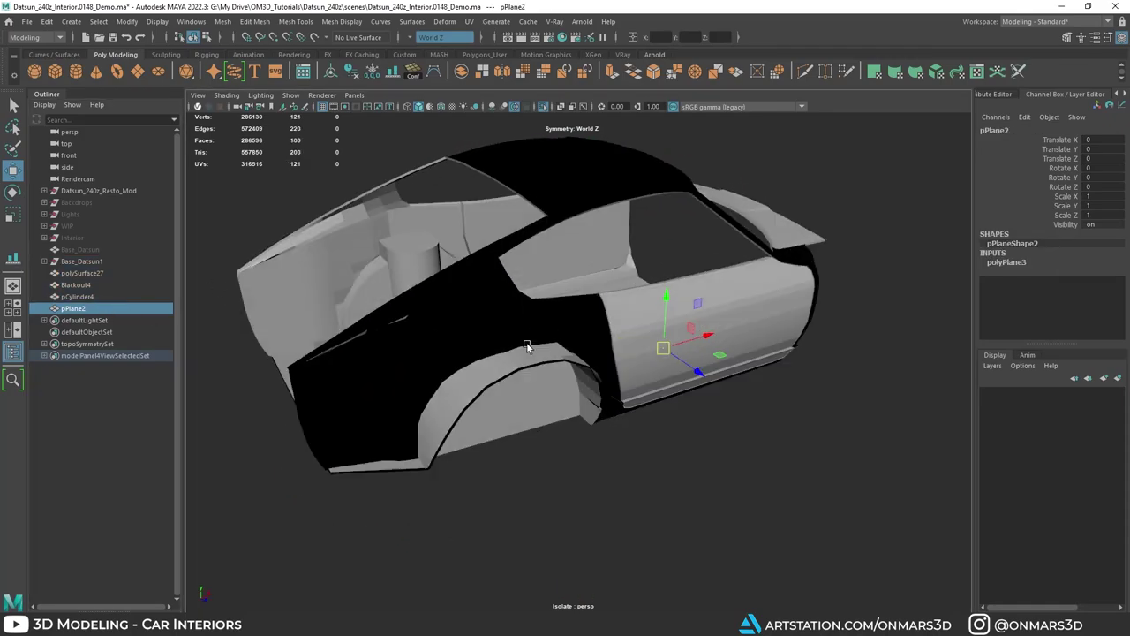
left_click_drag(594, 293, 377, 249)
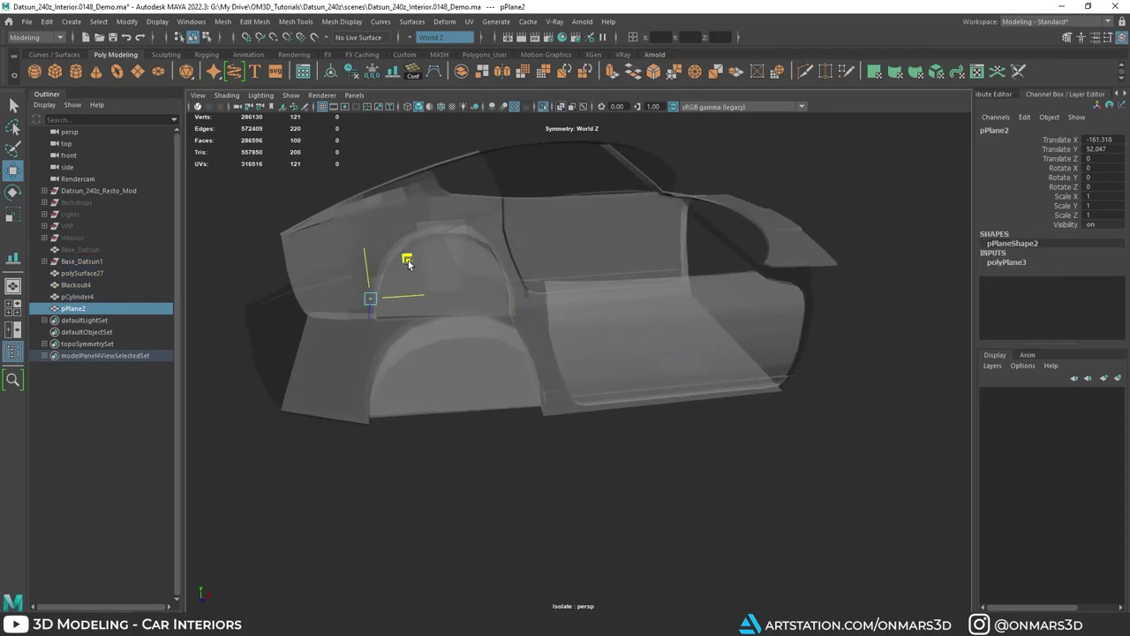
Step: Set the plane's width and height subdivisions to 2
left_click(1006, 263)
left_click_drag(1093, 290, 1096, 301)
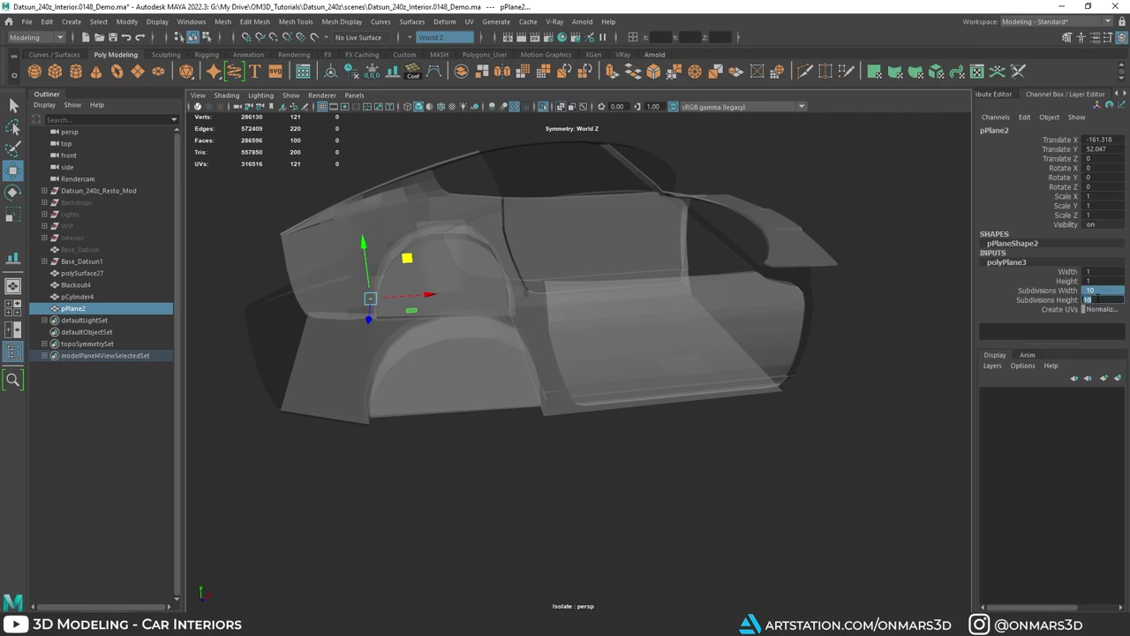
type("2")
key("Return")
Step: Turn off X-ray shading, scale the plane uniformly to about 106.7 and shift it to about X -148.5 between the wheel wells
left_click_drag(477, 291, 639, 286, "alt")
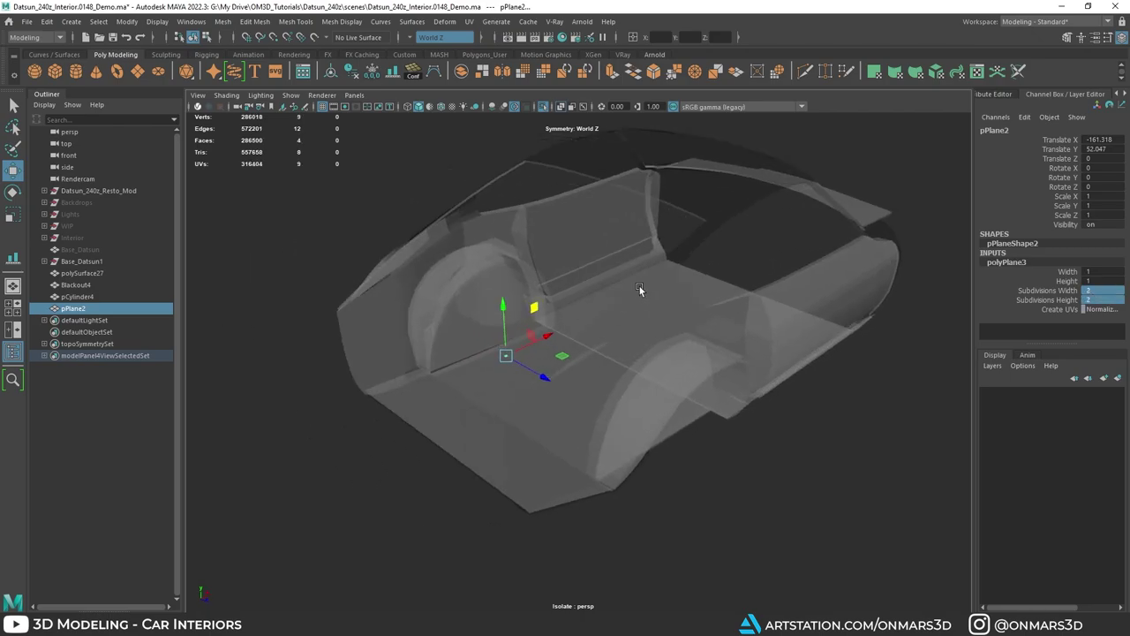
key("r")
key("alt+x")
mouse_move(512, 335)
left_mouse_down("alt")
mouse_move(564, 352)
mouse_move(721, 318)
left_mouse_up("alt")
left_click_drag(605, 314, 576, 339, "alt")
key("w")
left_click_drag(553, 389, 589, 381)
left_click_drag(589, 381, 632, 342, "alt")
right_click_drag(632, 342, 637, 385, "alt")
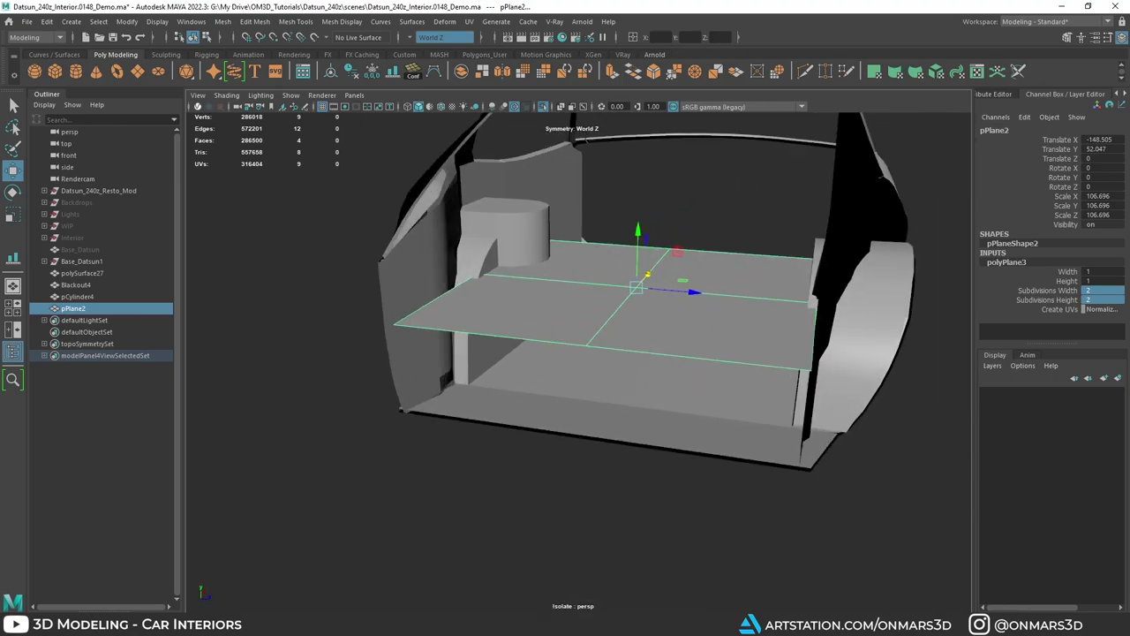
Step: Bring up the reference image board, shrink its window beside the model and frame the cargo floor photo
left_click(1064, 620)
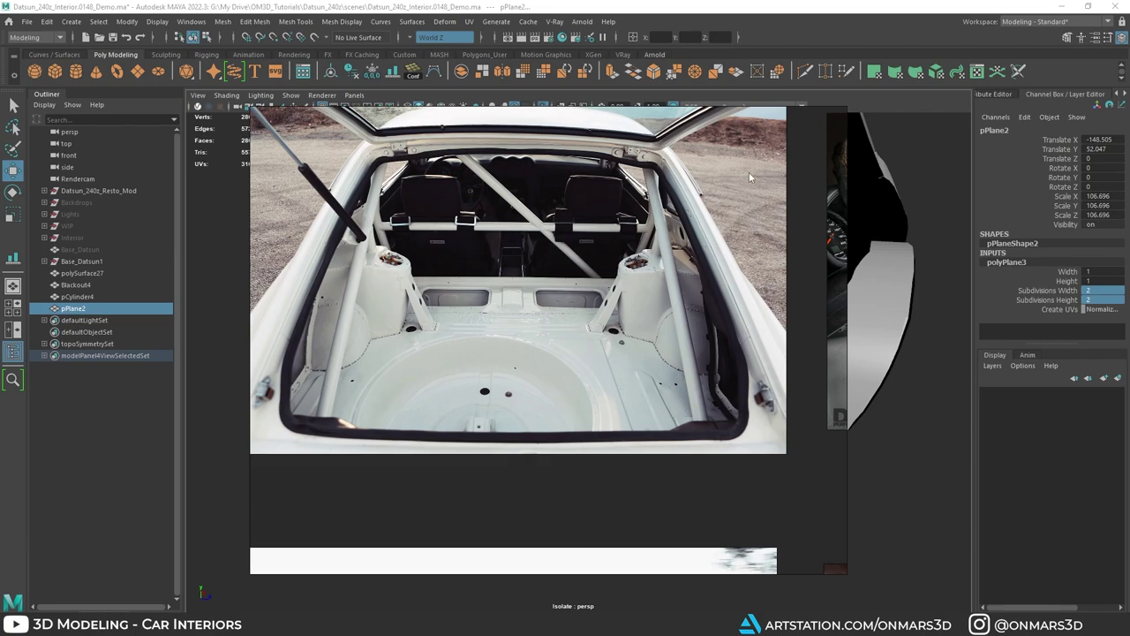
middle_click_drag(749, 173, 698, 189)
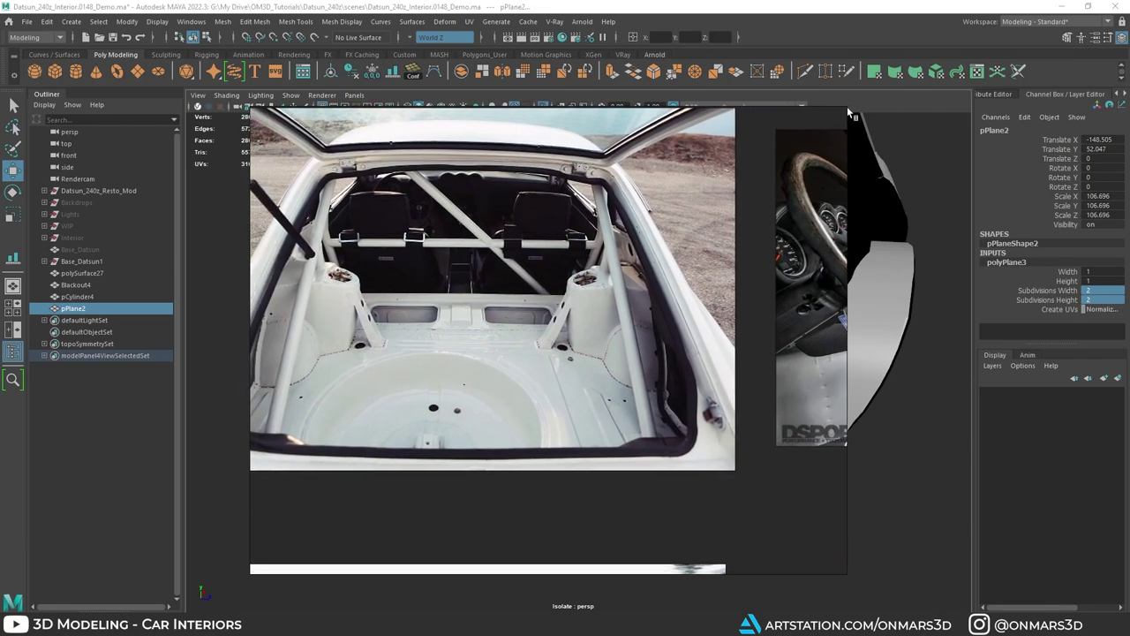
left_click_drag(847, 106, 599, 353)
scroll(492, 443, "down", 4)
right_click_drag(484, 423, 391, 444)
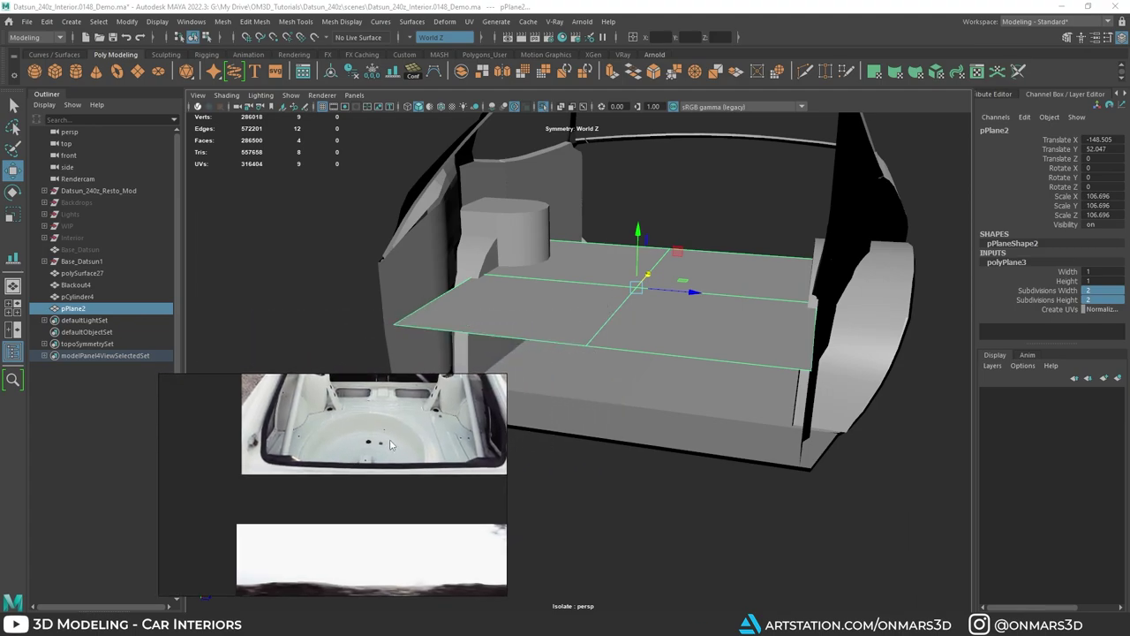
left_click_drag(391, 444, 321, 544)
Step: Set the reference board's window mode to Always On Top
right_click(328, 499)
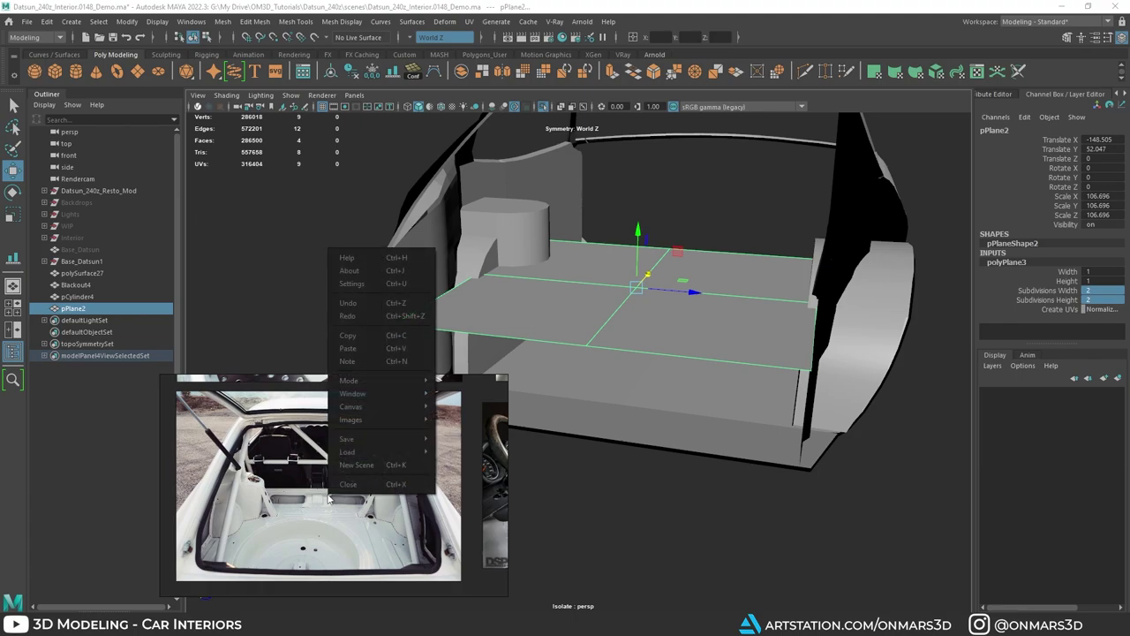
mouse_move(377, 380)
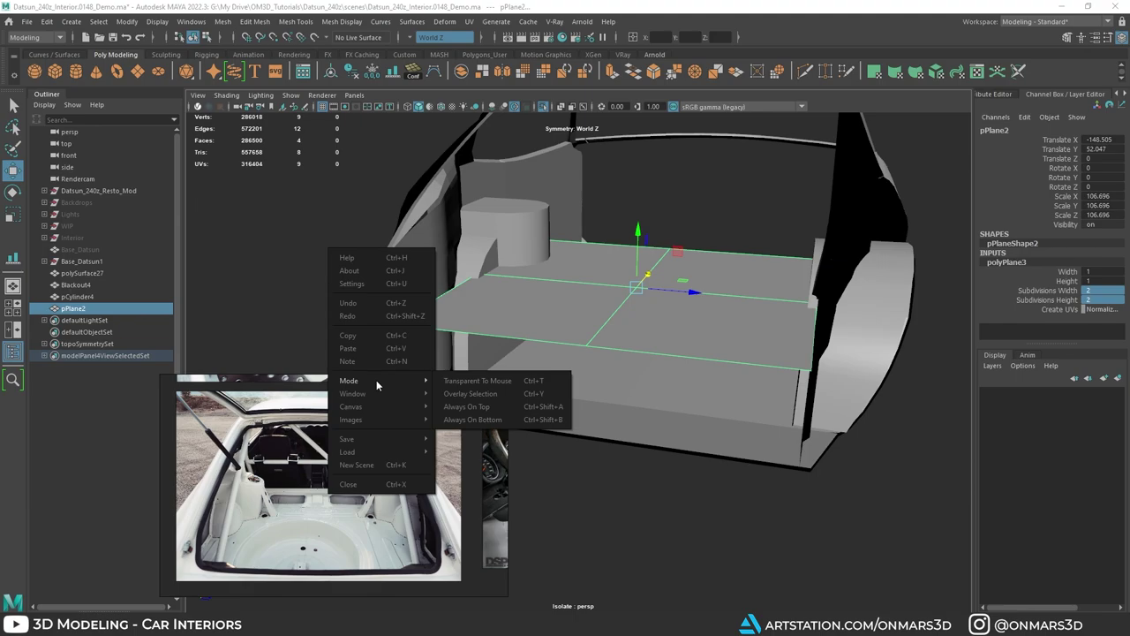
left_click(500, 407)
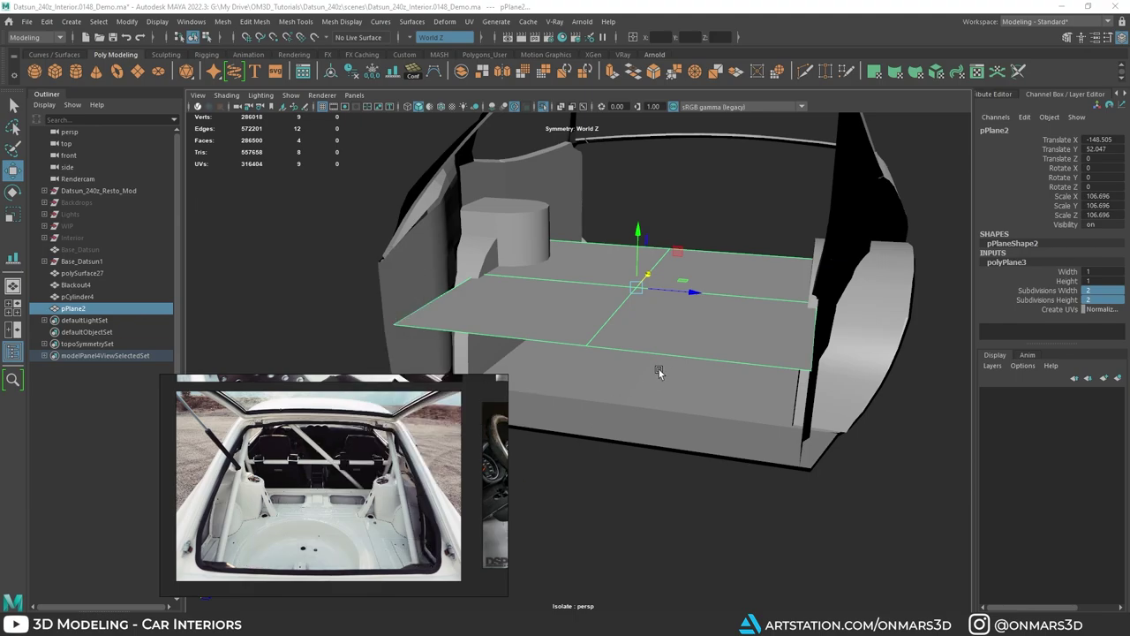
Step: Insert a crosswise edge loop near the plane's cabin-side edge with Multi-Cut, after checking the strut tower area in the reference photo
left_click_drag(659, 369, 264, 532, "alt")
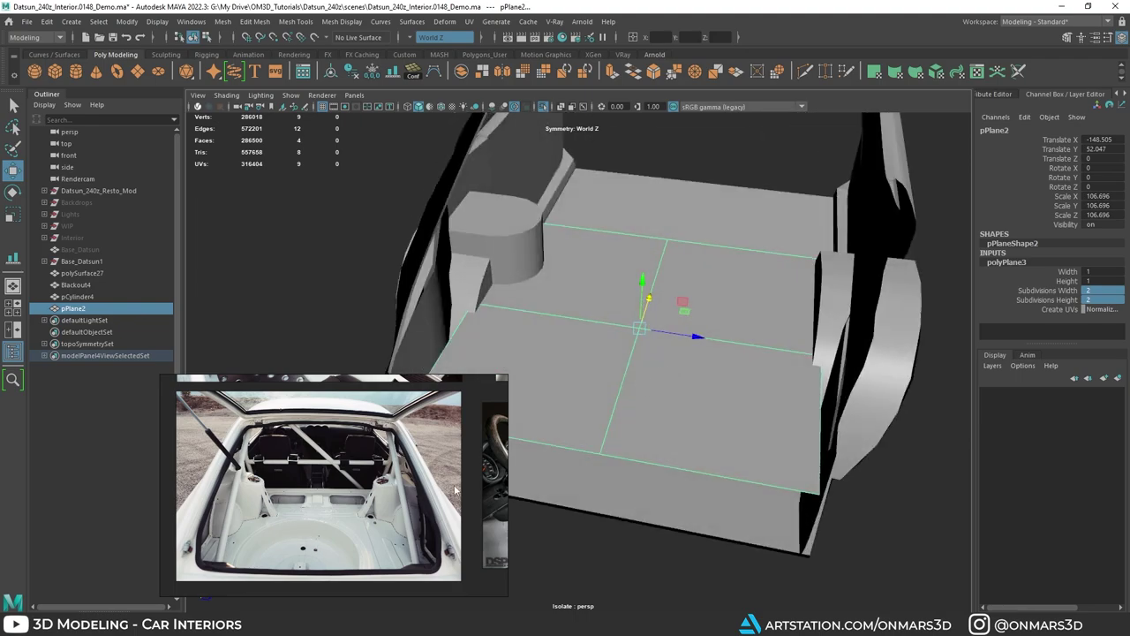
left_click_drag(456, 491, 588, 378, "alt")
left_click_drag(688, 400, 577, 321, "alt")
right_click(607, 229)
left_click(606, 260)
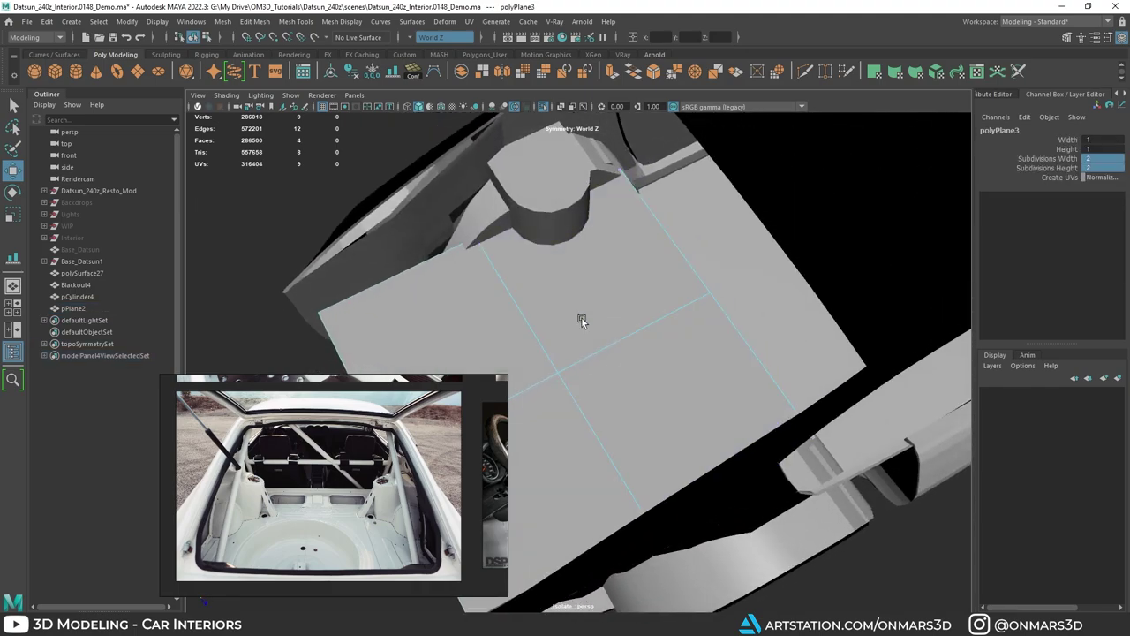
right_click(608, 262, "shift")
right_click_drag(628, 258, 627, 231)
middle_click_drag(604, 298, 629, 247, "alt")
right_click(642, 263, "shift")
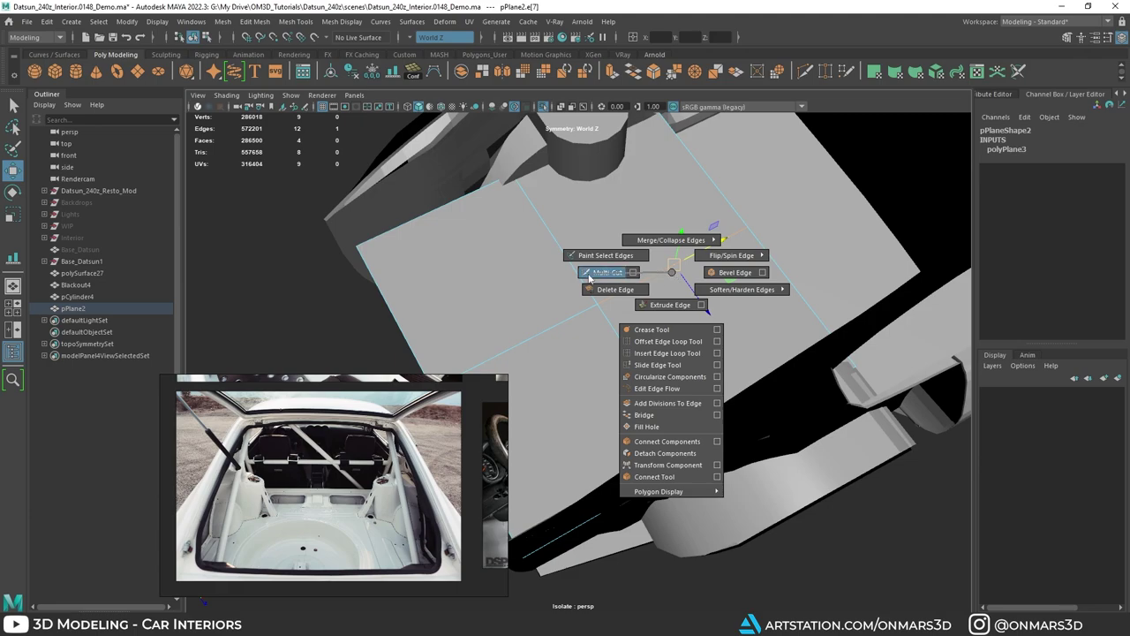
right_click_drag(589, 276, 587, 276, "shift")
left_click_drag(639, 282, 664, 279, "alt")
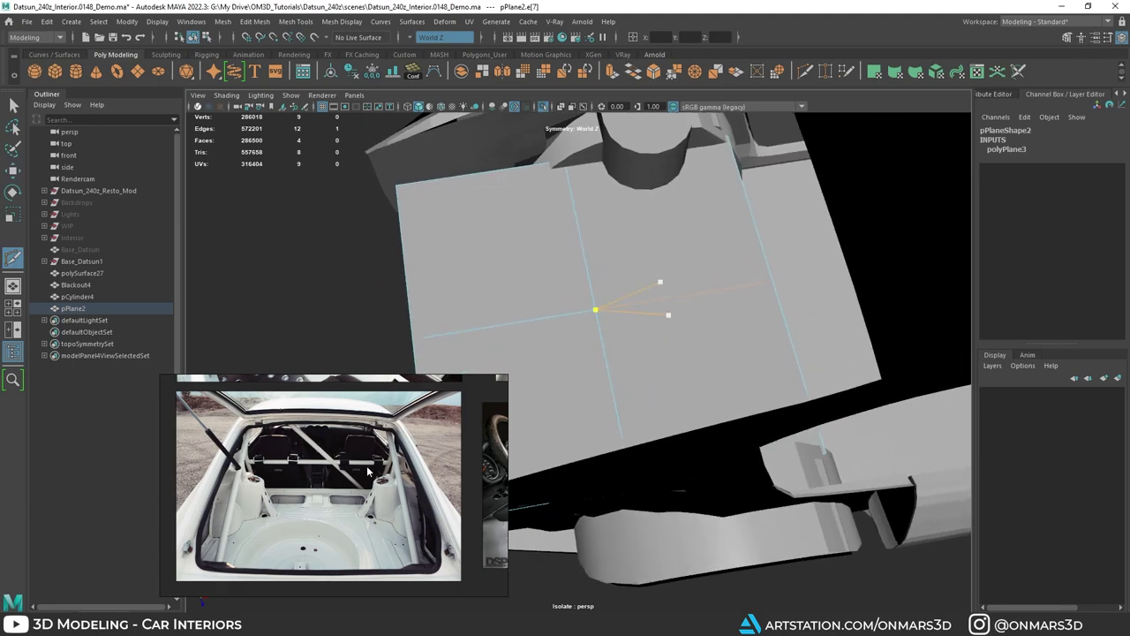
left_click_drag(661, 346, 671, 290, "alt")
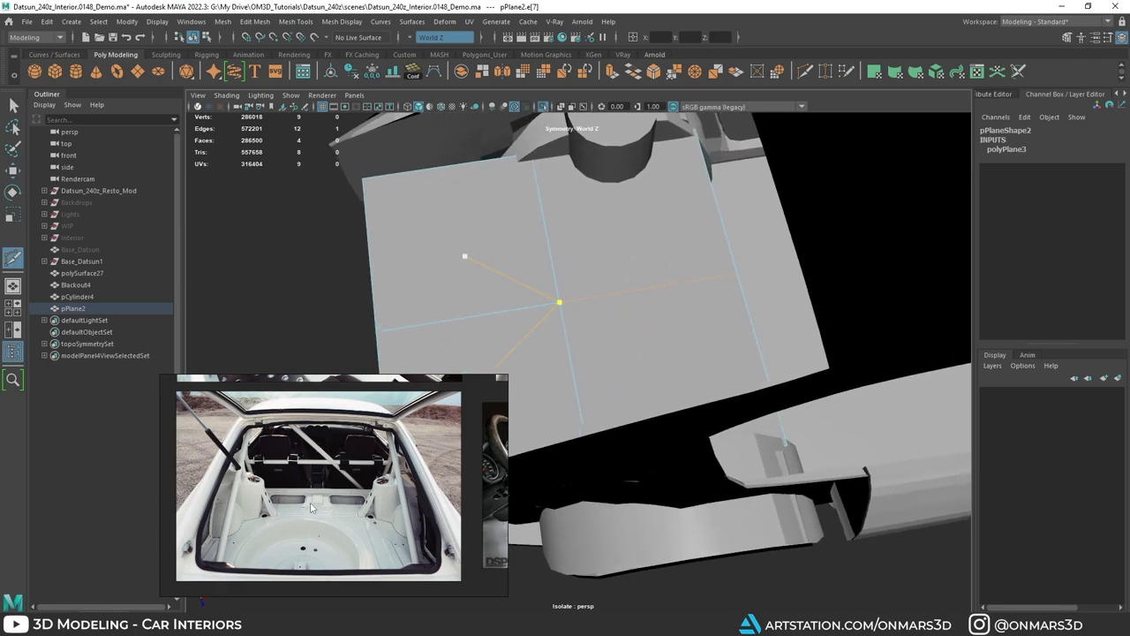
scroll(277, 511, "up", 4)
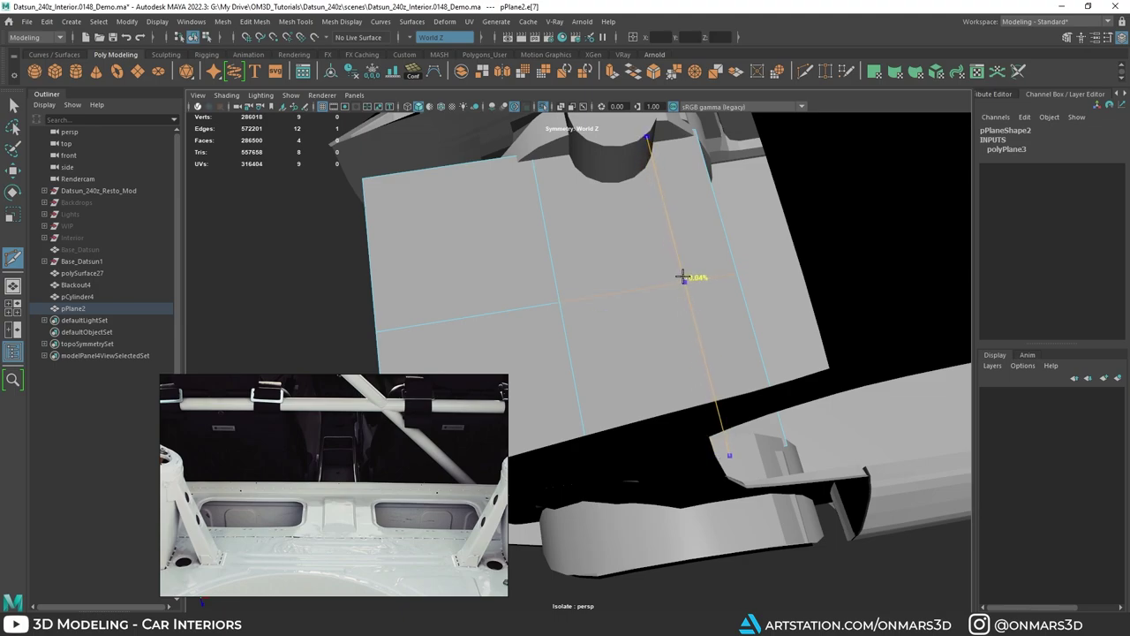
left_click(682, 276, "ctrl")
Step: Insert a second crosswise edge loop near the plane's tail-side edge with Multi-Cut
left_click_drag(647, 163, 526, 343, "alt")
left_click(627, 159)
left_click(630, 220)
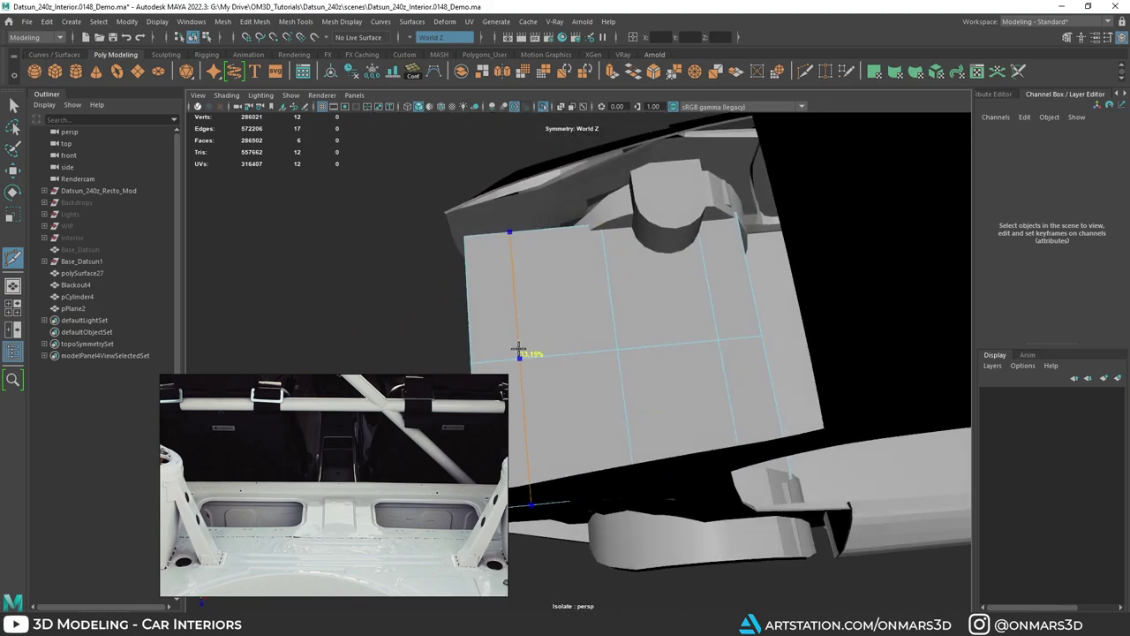
left_click(519, 352, "ctrl")
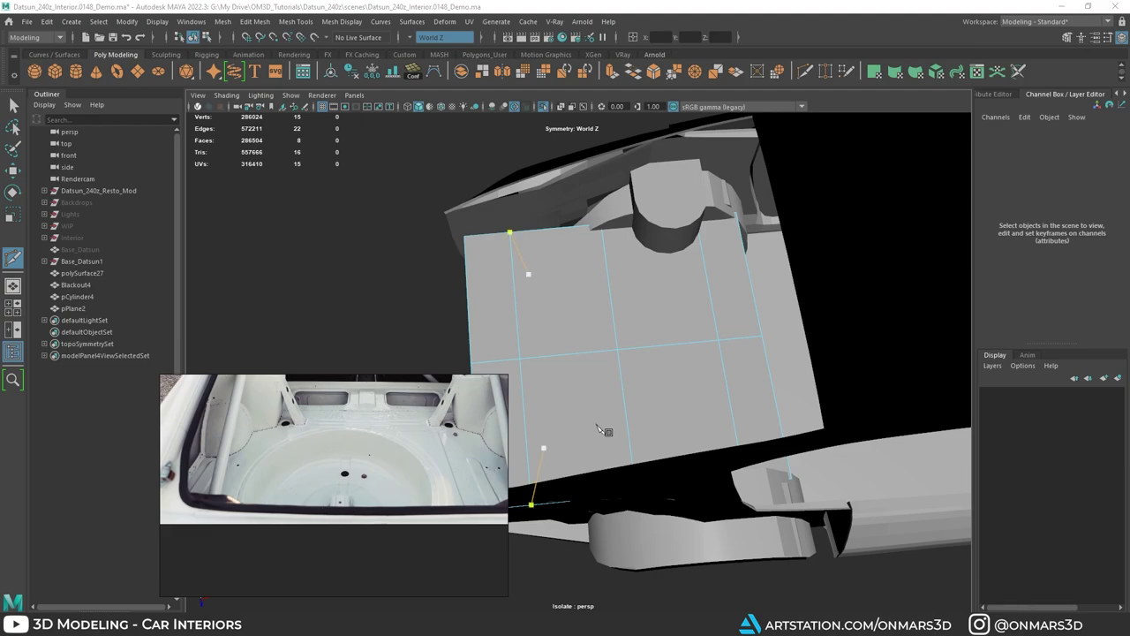
Step: Delete the plane's middle crosswise edge loop and cut a replacement about midway between the two outer loops
left_click_drag(630, 341, 724, 327, "alt")
key("q")
double_click(683, 306)
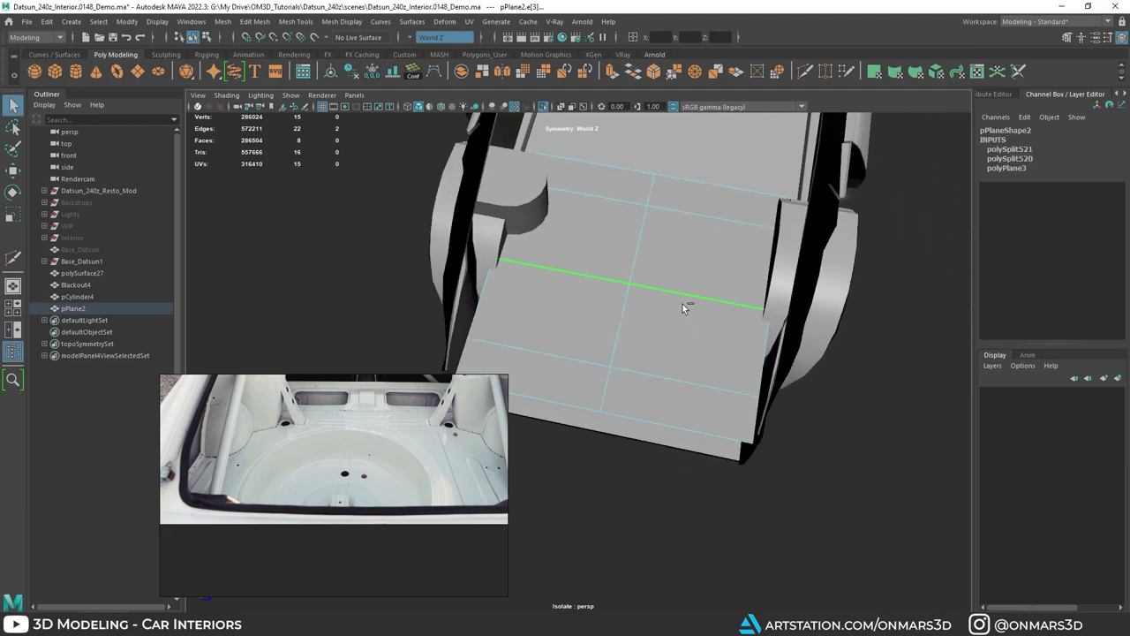
key("Delete")
right_click_drag(612, 264, 552, 265, "shift")
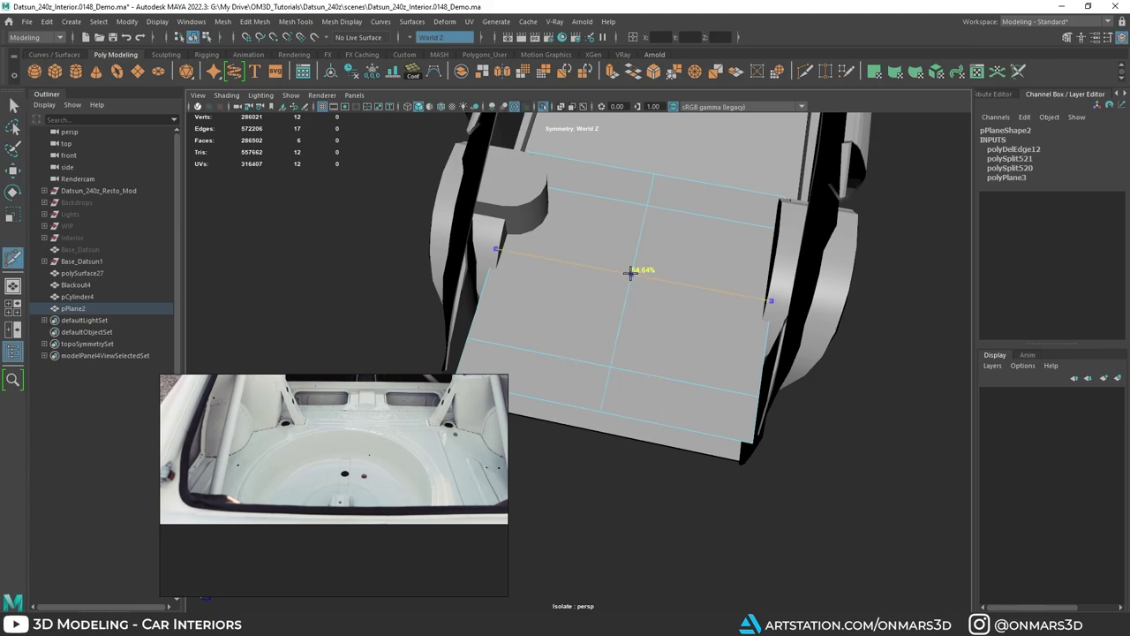
left_click(628, 289, "ctrl+shift")
left_click_drag(669, 306, 693, 307, "alt")
key("q")
right_click_drag(677, 235, 673, 262)
left_click(671, 262)
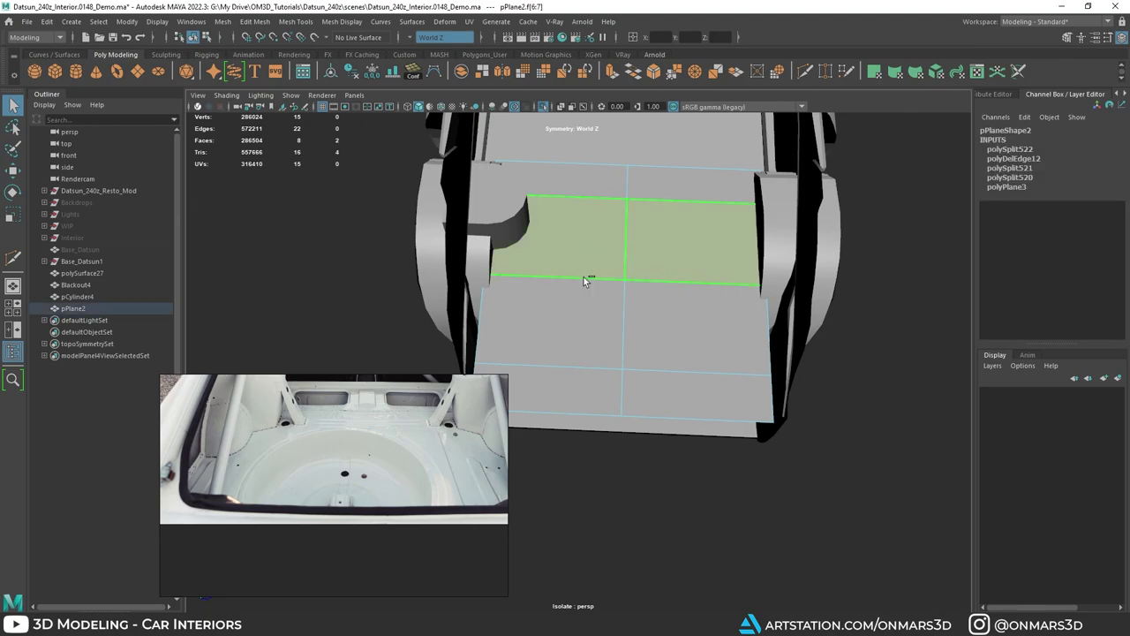
left_click(677, 307, "shift")
left_click_drag(689, 305, 656, 250, "alt")
Step: Select all border edges of the cargo floor plane and extrude them a short distance downward as a skirt
right_click_drag(642, 233, 643, 201)
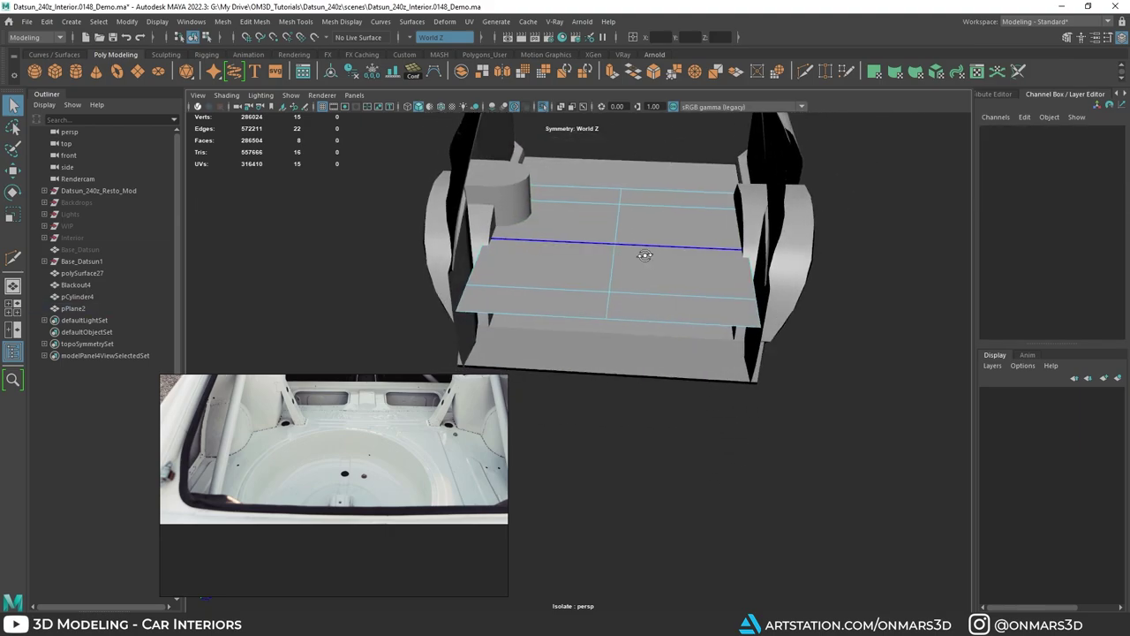
left_click(645, 256)
key("w")
left_click_drag(645, 259, 529, 226, "alt")
left_click(410, 287)
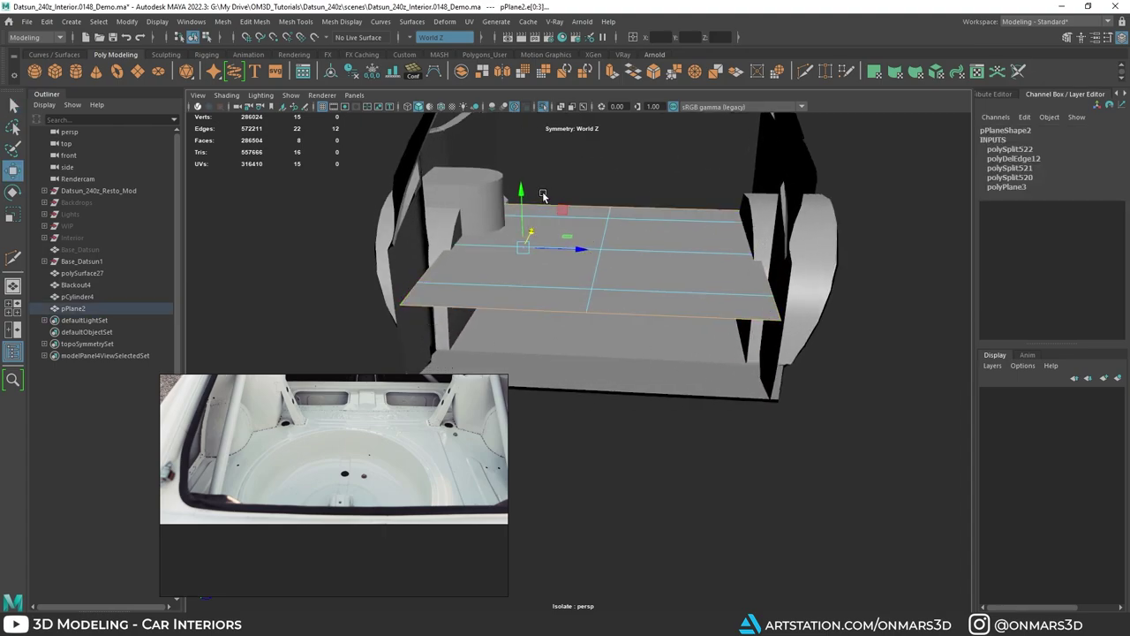
left_click_drag(521, 196, 590, 265, "shift")
Step: Select the four central faces of the cargo floor and extrude them with an offset of 2.7
key("q")
right_click_drag(620, 245, 649, 267)
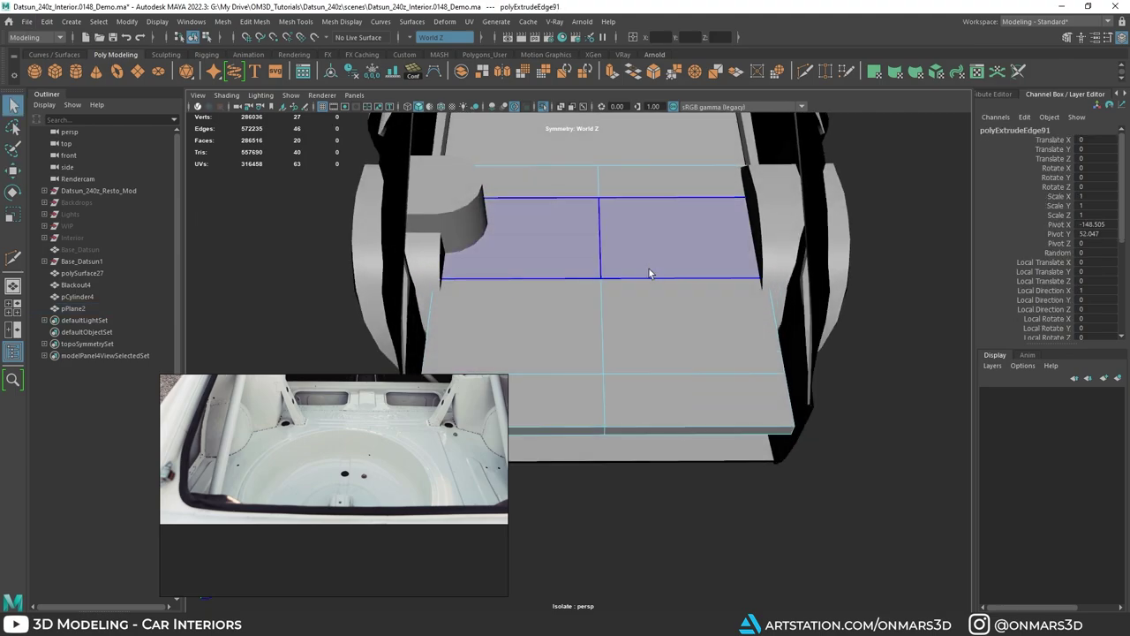
left_click(652, 250)
left_click(645, 319)
right_click(661, 235, "shift")
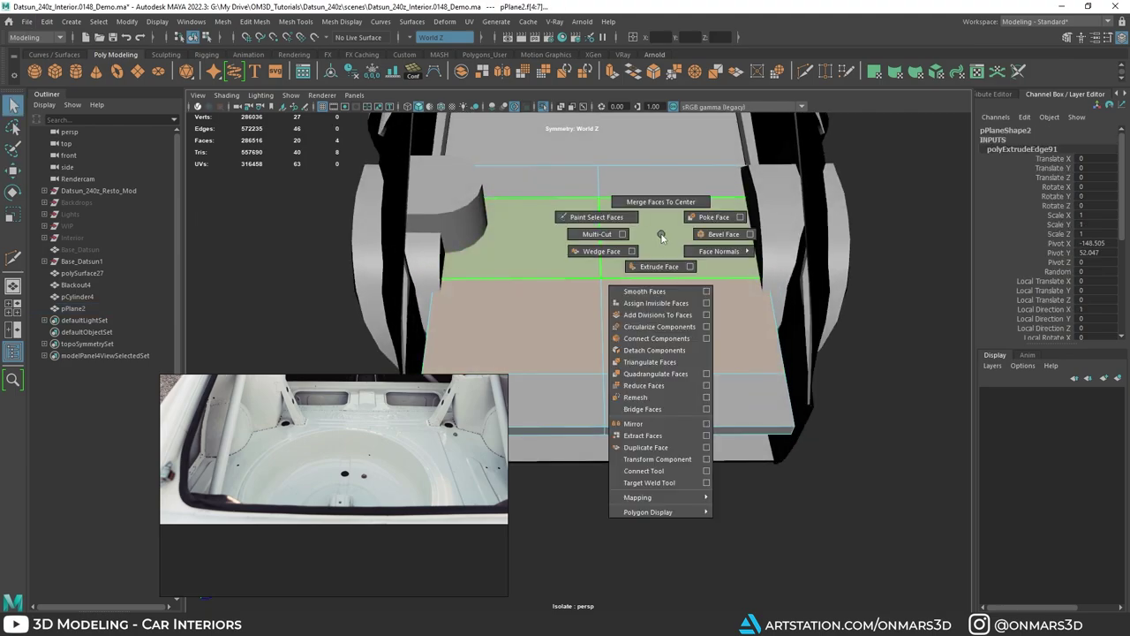
left_click(657, 273)
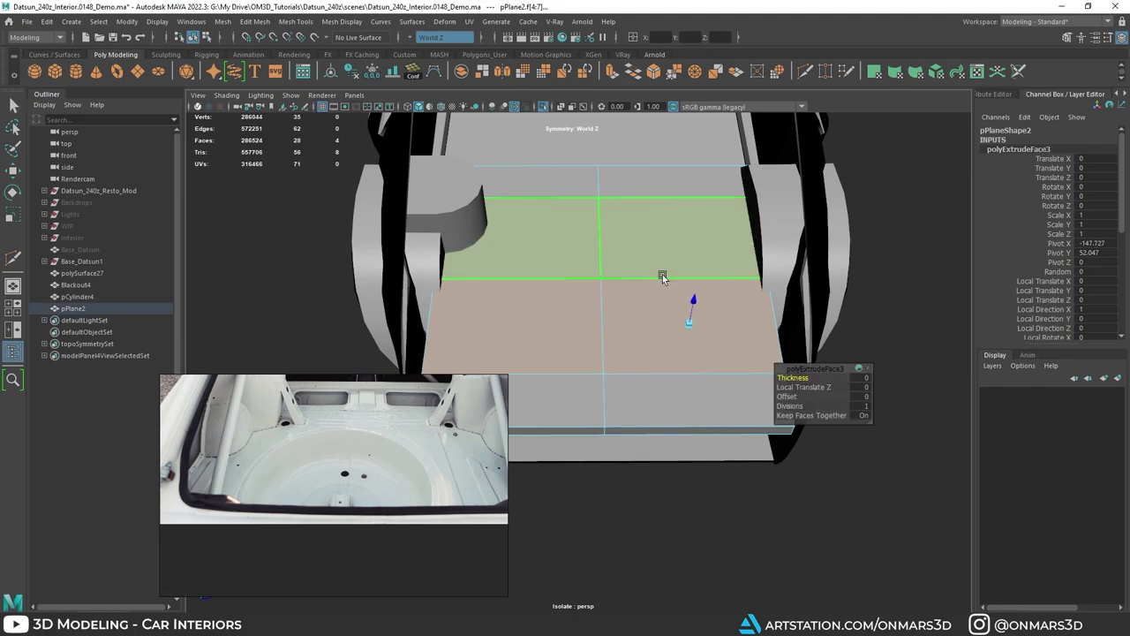
left_click_drag(796, 397, 810, 394)
left_click_drag(704, 300, 664, 296, "alt")
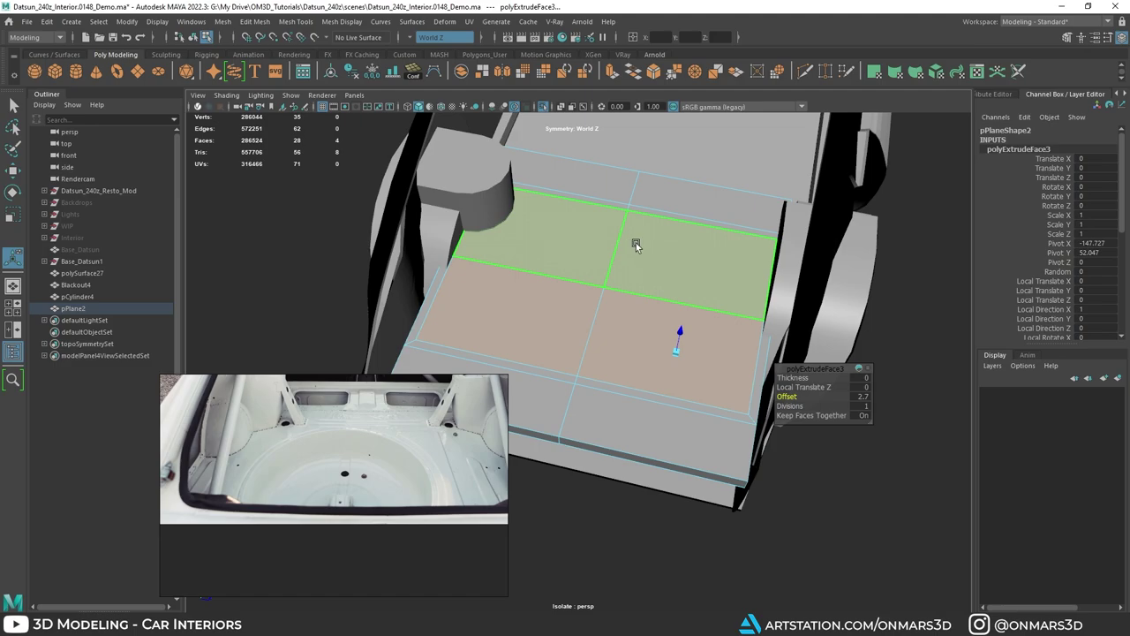
Step: Circularize the four central faces with a radial offset of -18.3 to outline the spare wheel well
right_click(643, 239, "shift")
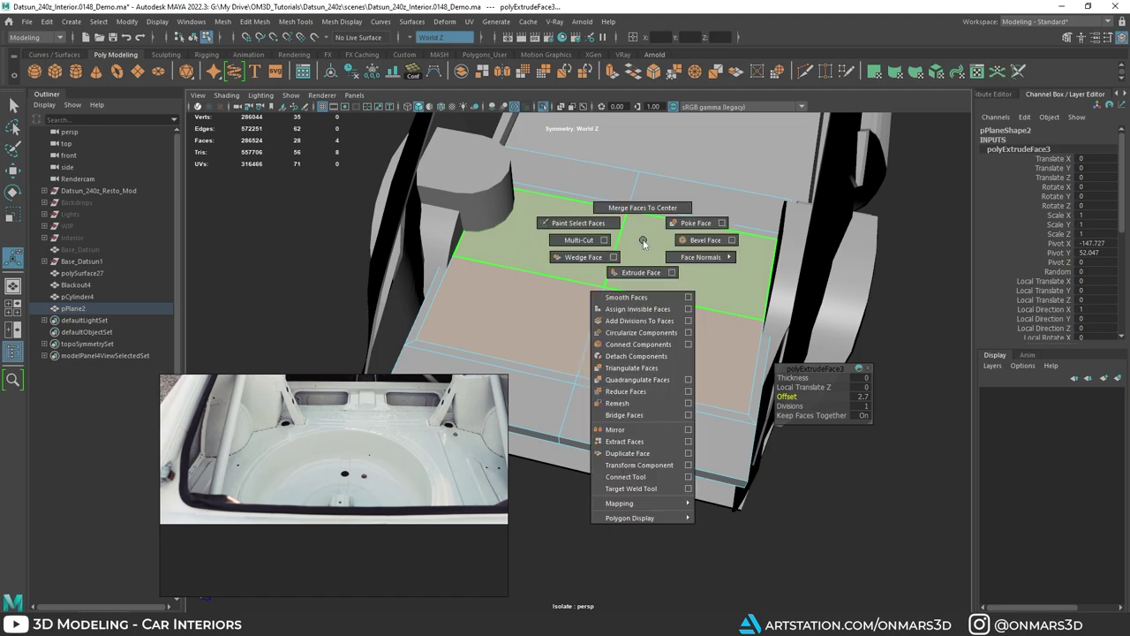
left_click(641, 332)
left_click_drag(681, 315, 695, 287, "alt")
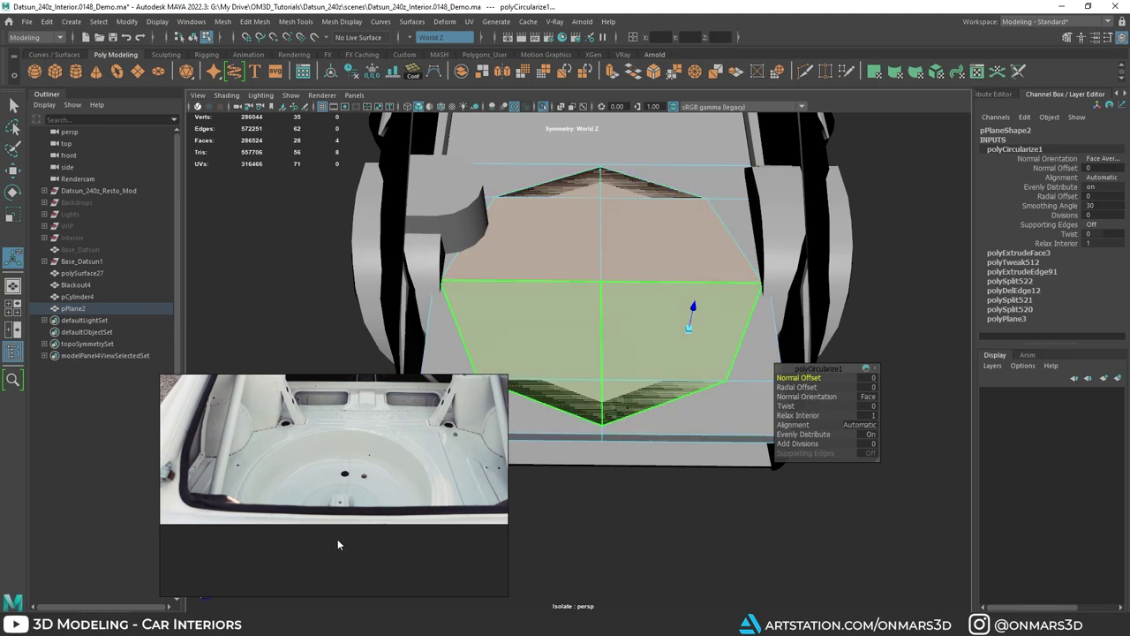
left_click_drag(669, 279, 648, 273, "alt")
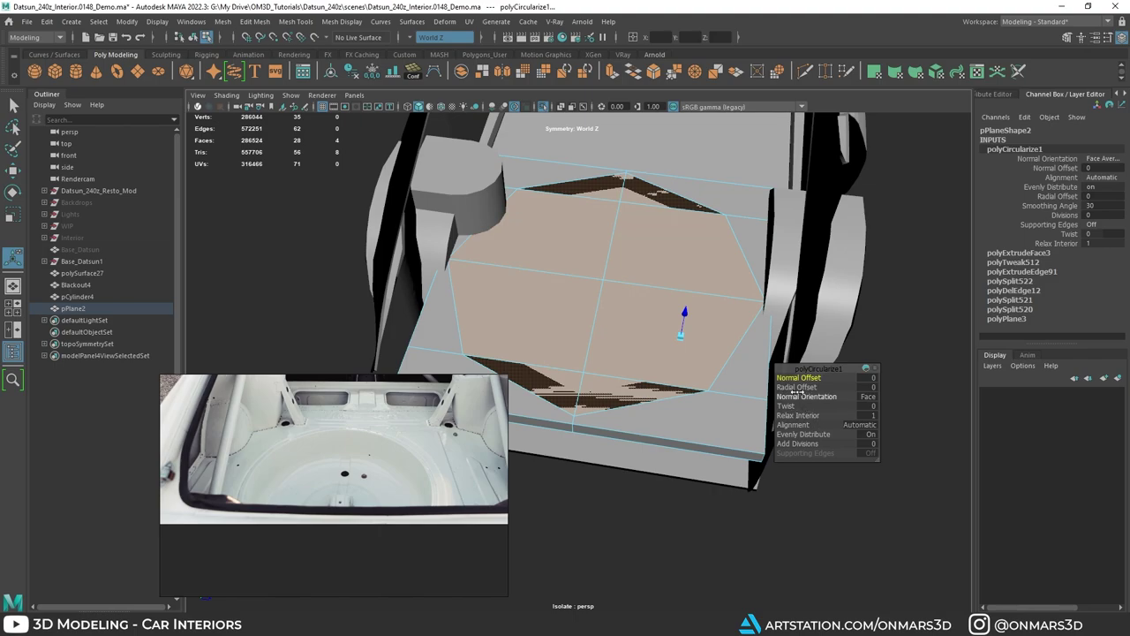
left_click_drag(797, 388, 639, 242)
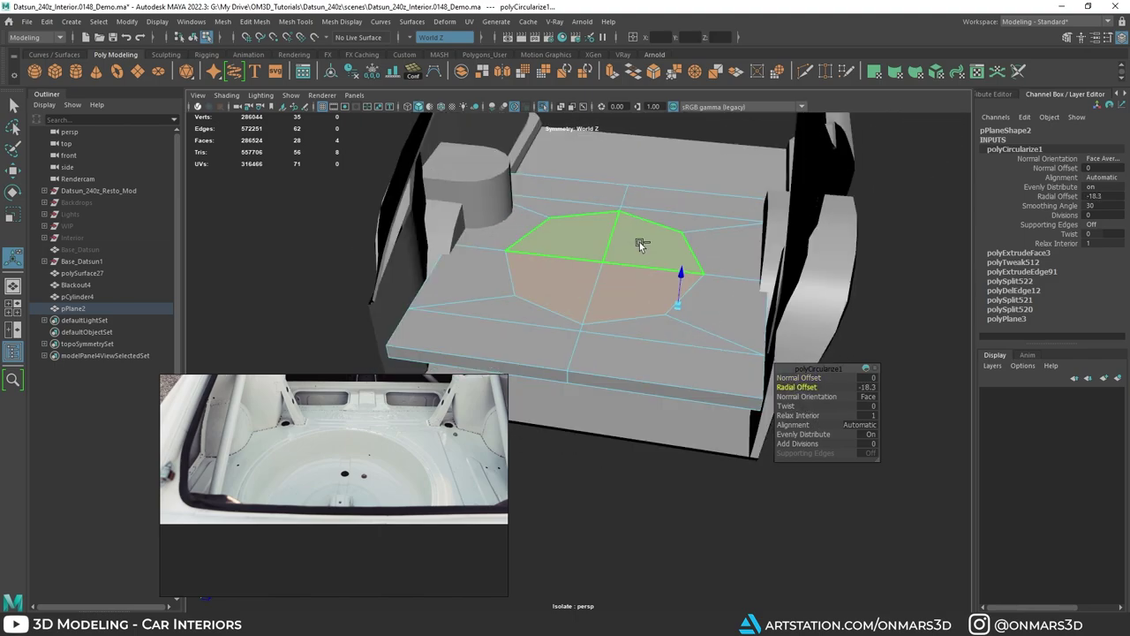
Step: Extrude the four central faces of the cargo floor downward about 17.6 to form the spare wheel well
right_click(639, 242, "shift")
left_click(639, 275)
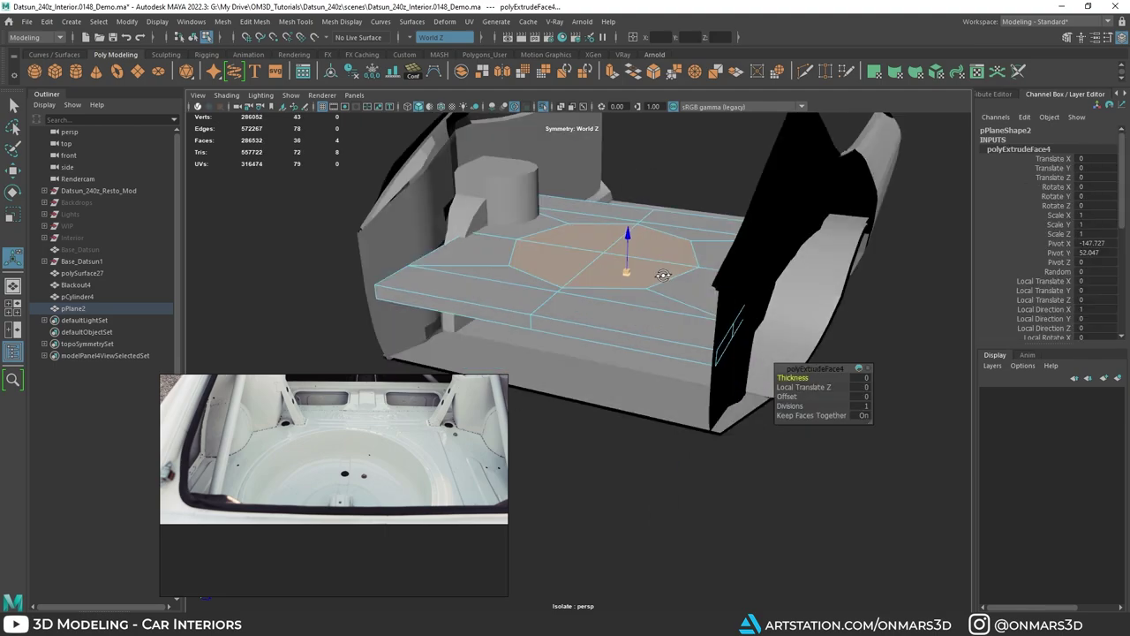
left_click_drag(630, 237, 802, 285)
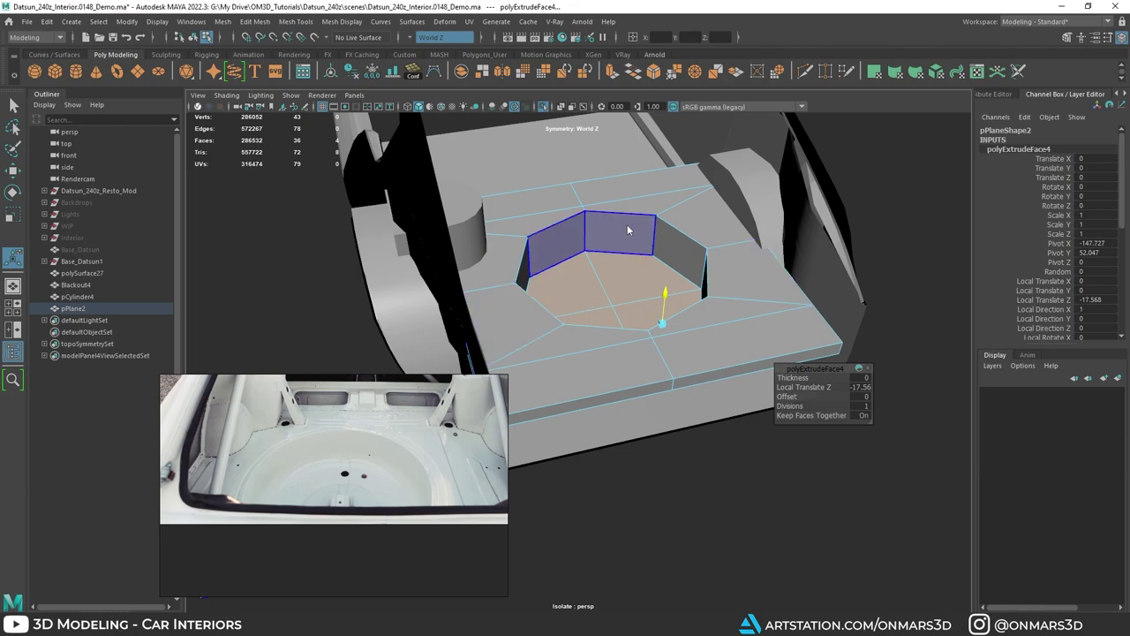
right_click_drag(627, 228, 691, 205)
mouse_move(691, 257)
left_mouse_down("alt")
mouse_move(761, 233)
mouse_move(677, 272)
left_mouse_up("alt")
Step: Leave the isolated view, unhide the Interior group, isolate it and select the spare wheel's rim
key("ctrl+1")
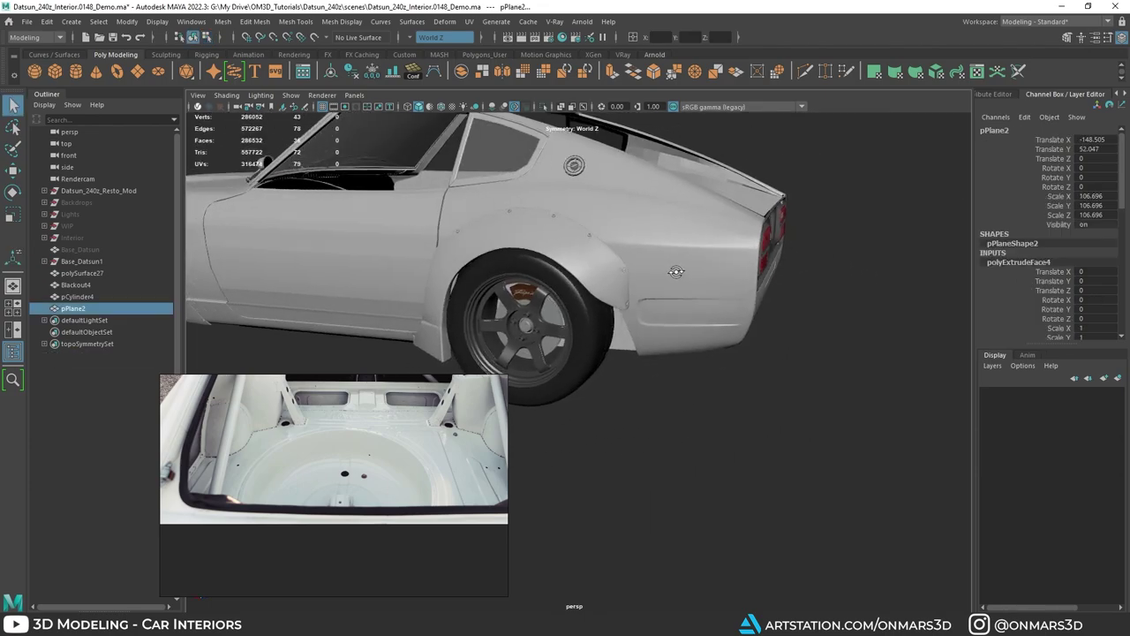
left_click(547, 327)
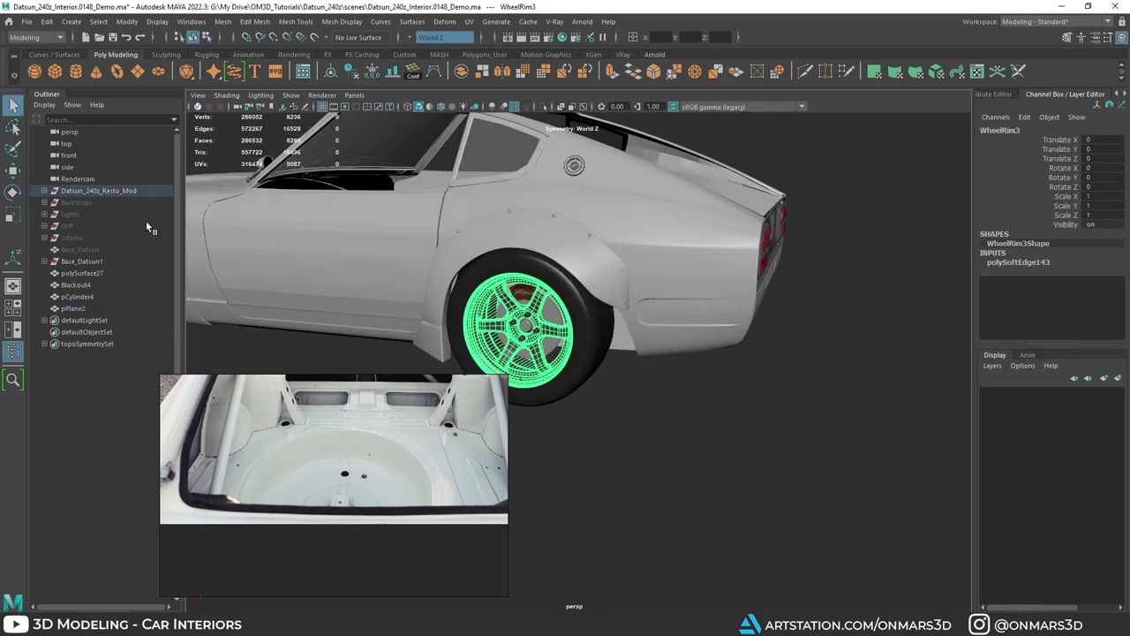
left_click(85, 237)
left_click_drag(415, 273, 695, 316, "alt")
key("shift+h")
key("ctrl+1")
scroll(664, 312, "up", 5)
scroll(668, 382, "up", 5)
left_click(423, 243)
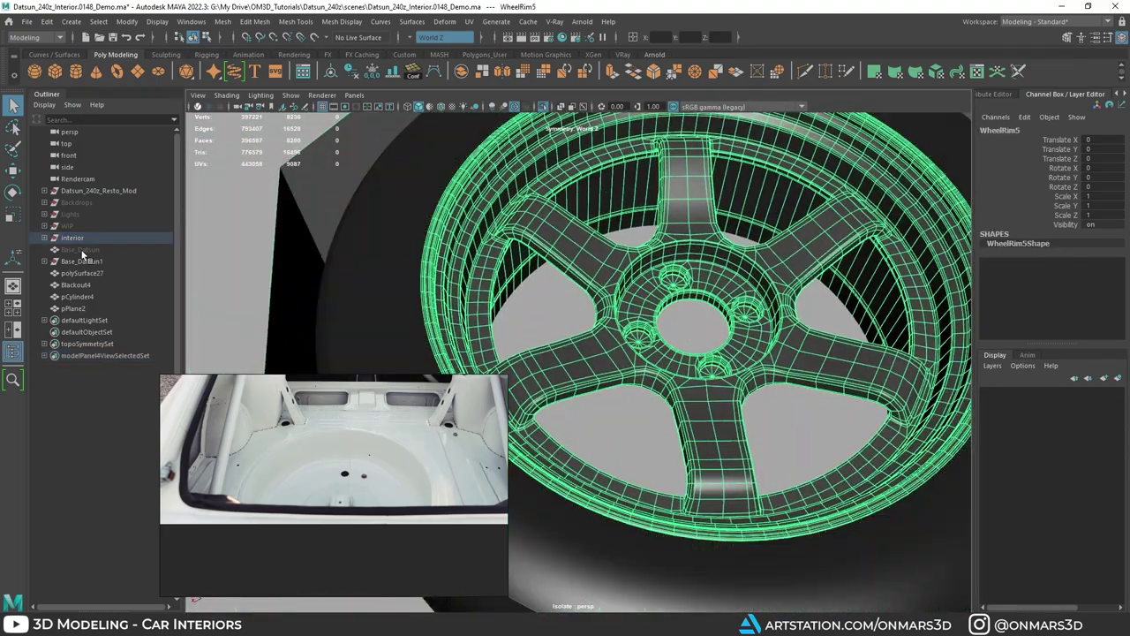
Step: Duplicate the spare wheel's group1 inside the nested Interior group and unparent the copy to the scene's top level
left_click(45, 239)
left_click(50, 273)
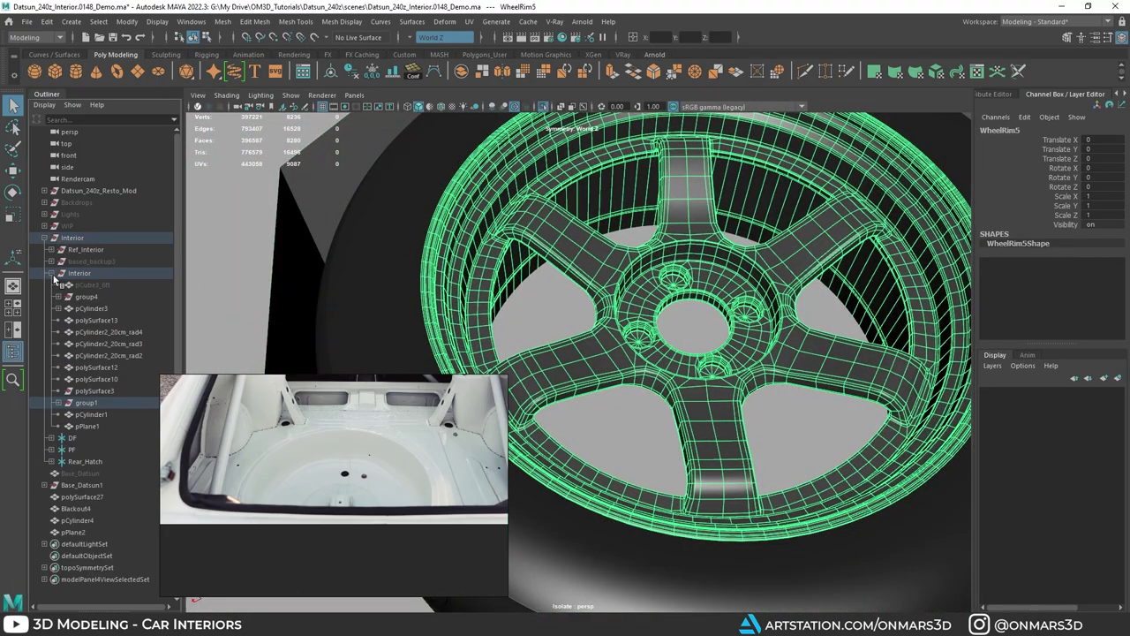
left_click(86, 402)
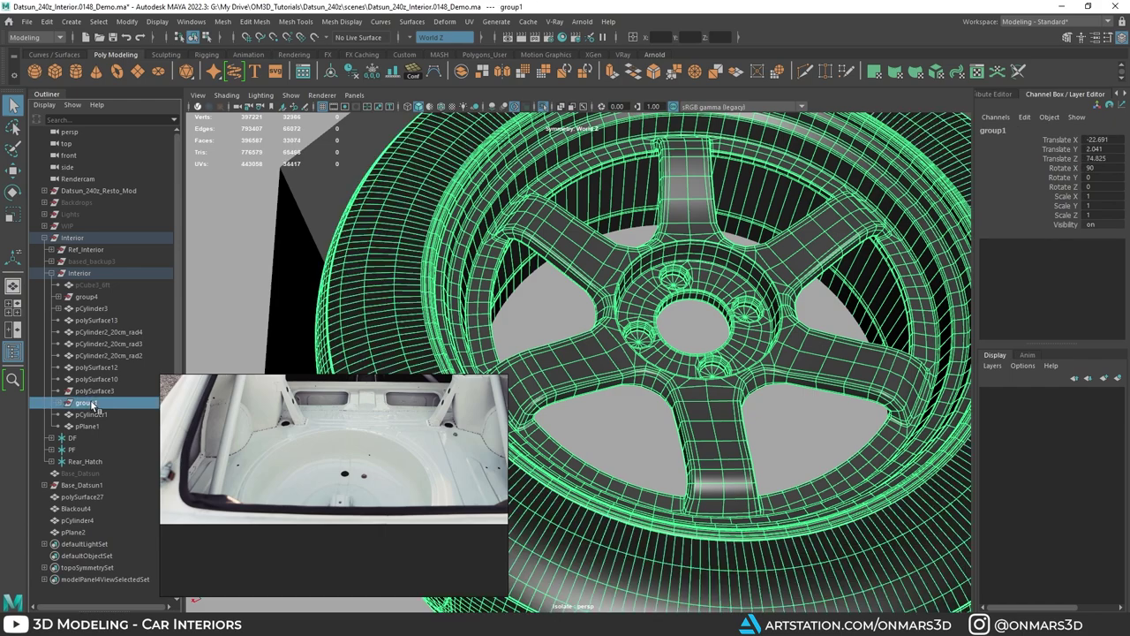
key("ctrl+d")
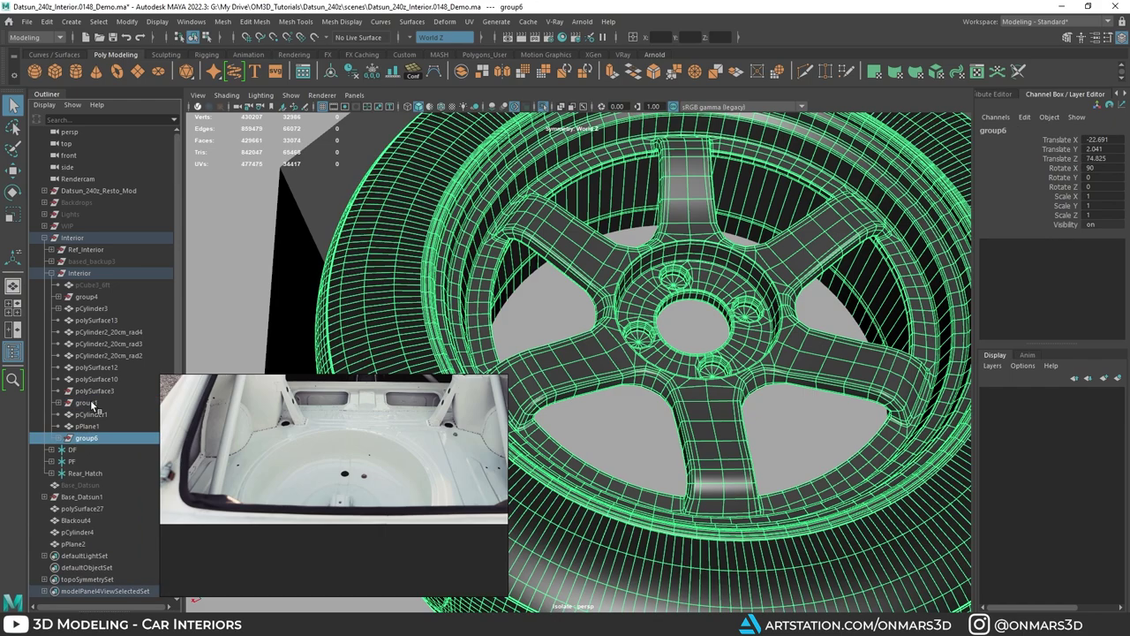
key("shift+p")
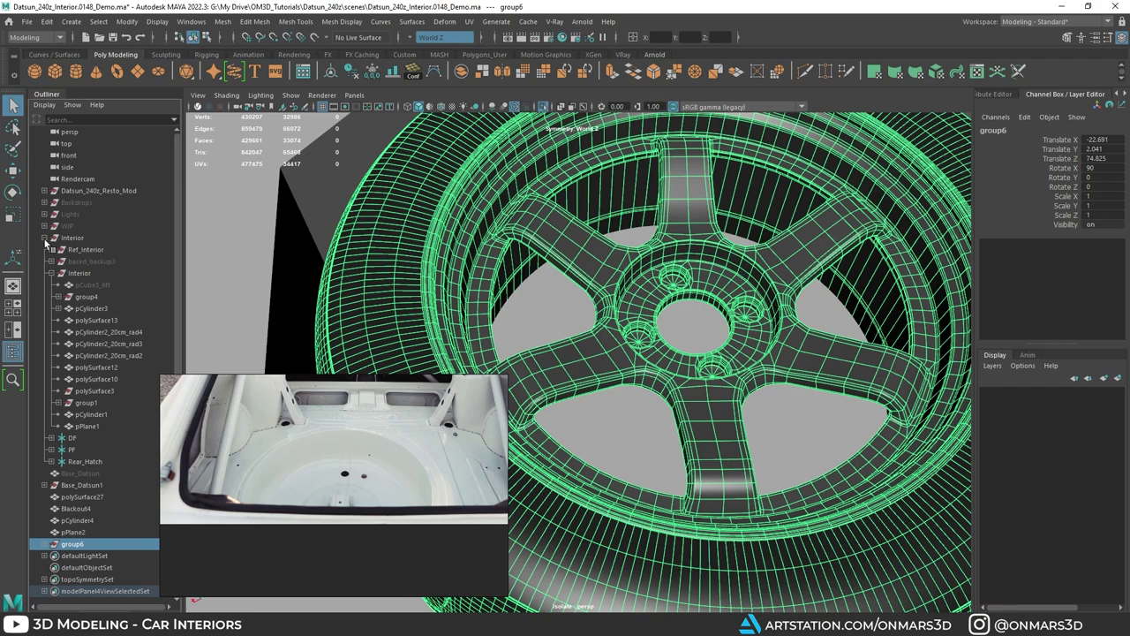
Step: Hide the Interior group and bring the full car back into view with the copied spare wheel
left_click(45, 237)
left_click(74, 237)
key("ctrl+h")
key("f")
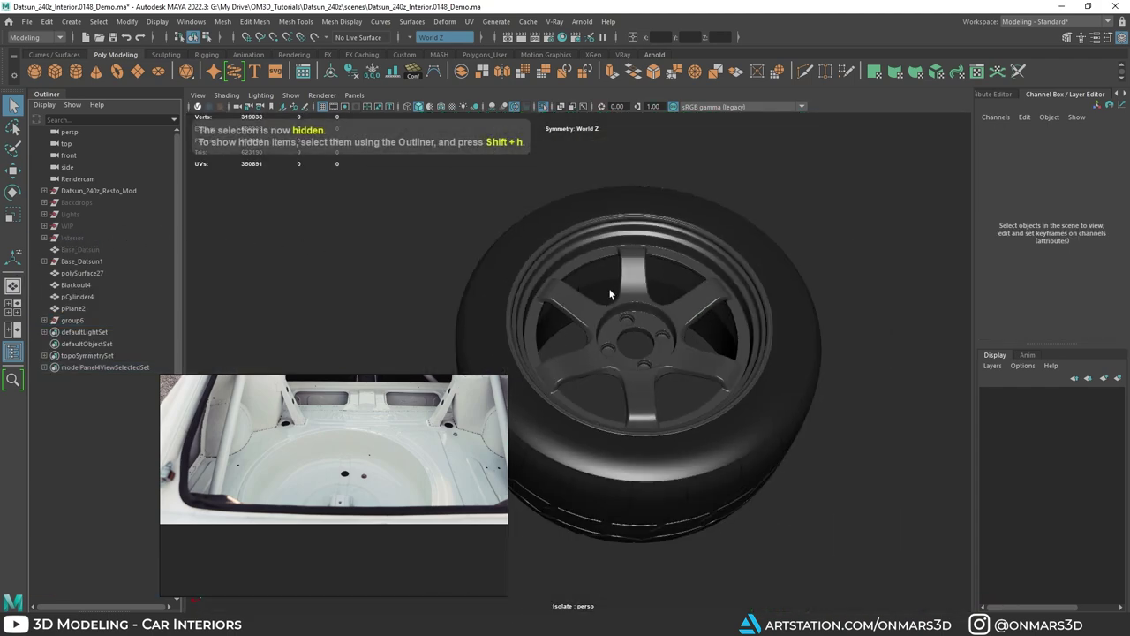
left_click_drag(610, 290, 630, 297, "alt")
scroll(696, 264, "down", 4)
key("ctrl+1")
left_click_drag(696, 264, 570, 231, "alt")
Step: Select all spare wheel well vertices of the cargo floor and shift them toward the car's front to fit around the wheel
left_click(635, 283)
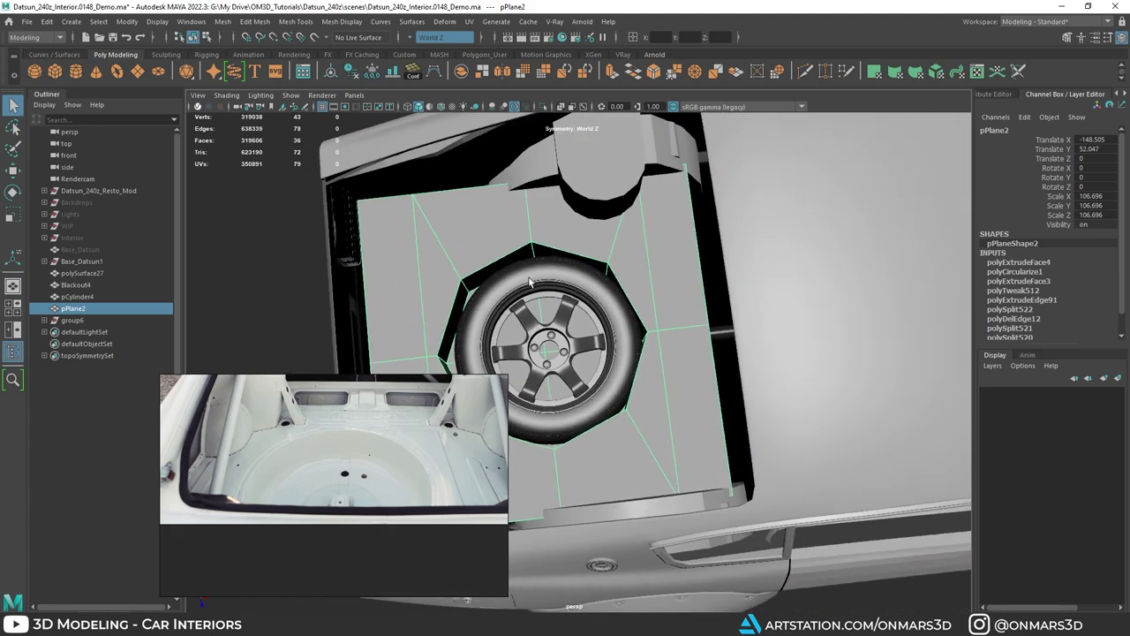
right_click(575, 225)
right_click_drag(561, 220, 518, 226)
mouse_move(495, 232)
left_mouse_down("alt")
mouse_move(481, 246)
mouse_move(631, 367)
left_mouse_up("alt")
key("alt+x")
left_click(616, 380)
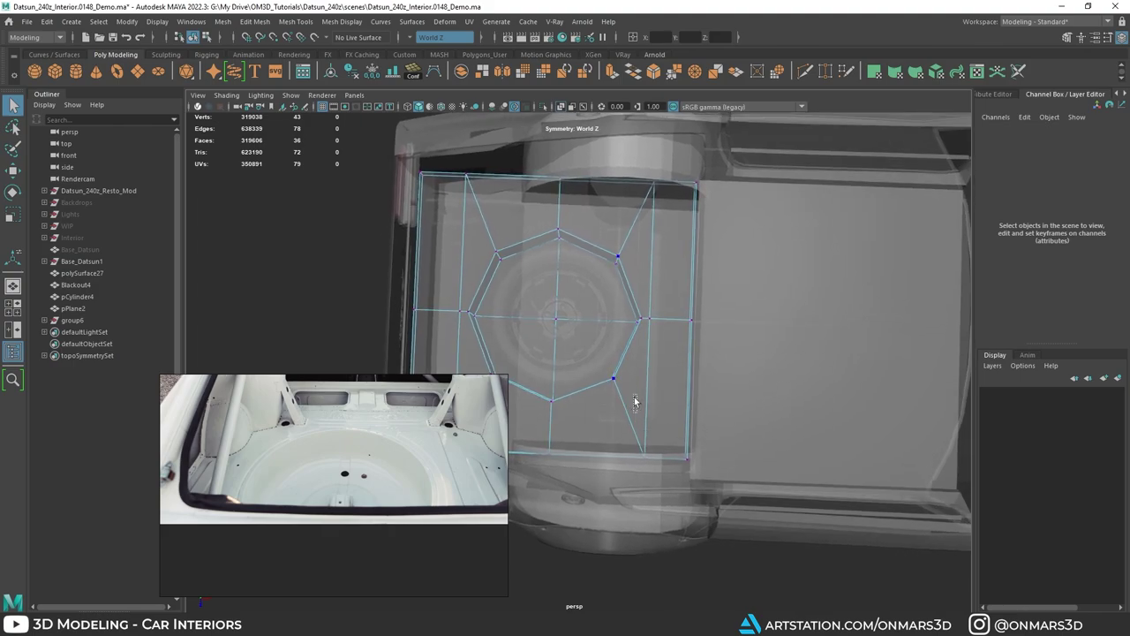
left_click_drag(469, 227, 469, 222)
key("w")
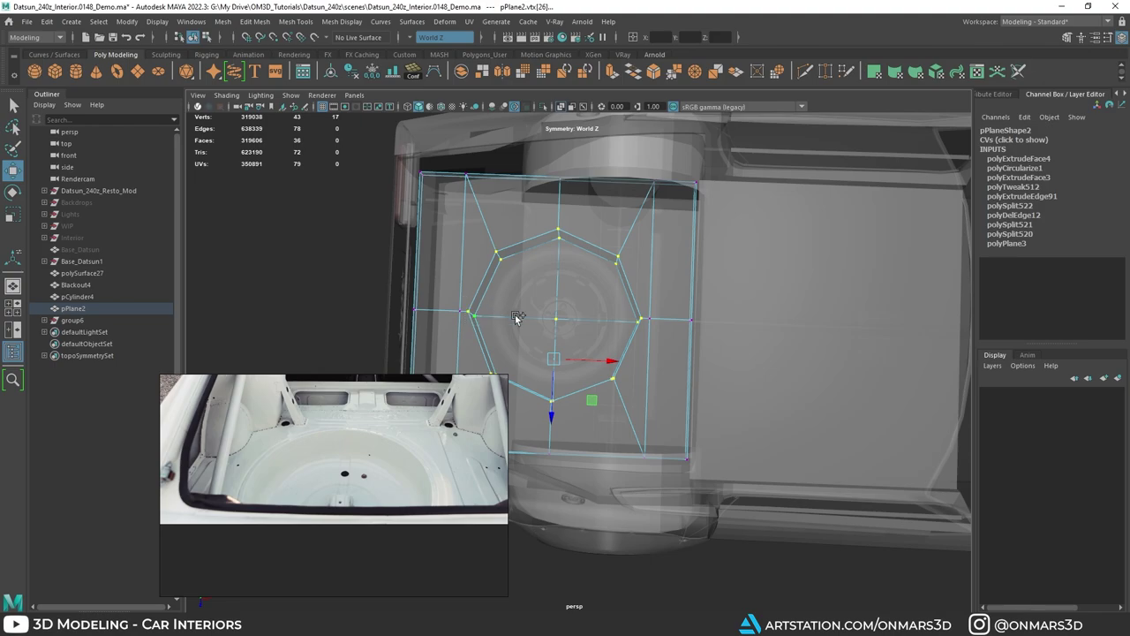
middle_click_drag(516, 318, 494, 277, "alt")
key("alt+x")
mouse_move(580, 325)
left_mouse_down()
mouse_move(579, 295)
mouse_move(594, 272)
mouse_move(574, 285)
mouse_move(610, 300)
mouse_move(616, 320)
mouse_move(557, 380)
mouse_move(580, 265)
mouse_move(605, 213)
mouse_move(565, 291)
mouse_move(578, 358)
mouse_move(631, 347)
left_mouse_up()
key("q")
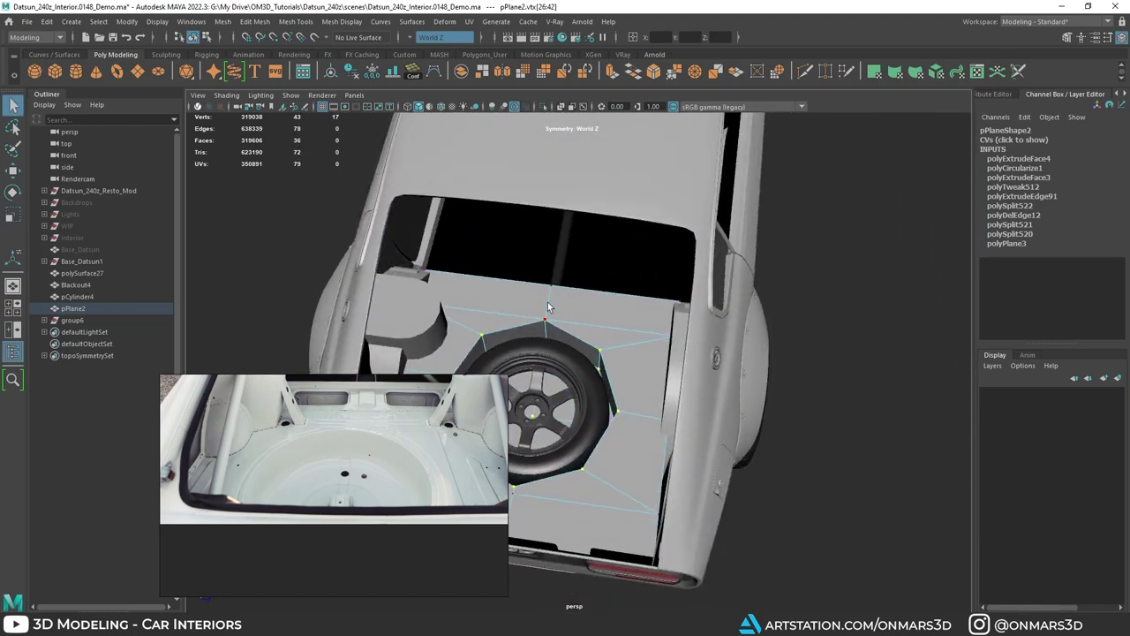
Step: Extrude the two strip faces at the trunk floor's front edge with a 2.6 offset and Keep Faces Together off
left_click_drag(557, 283, 534, 302, "alt")
right_click_drag(533, 302, 532, 332)
left_click(517, 325)
left_click_drag(516, 325, 534, 301, "alt")
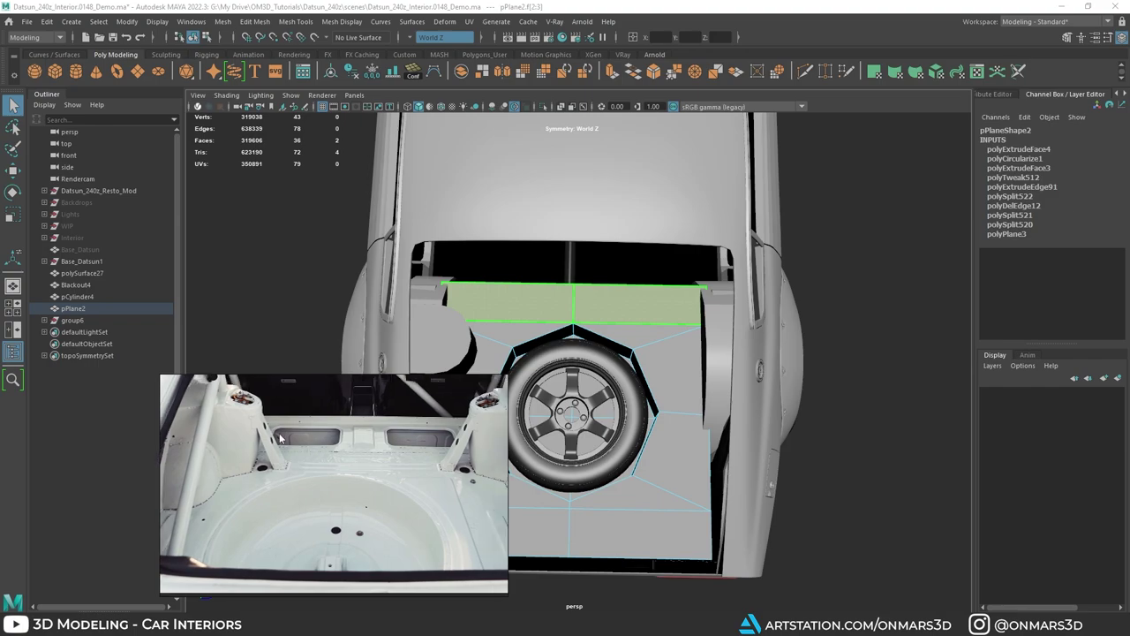
middle_click_drag(614, 314, 630, 301, "alt")
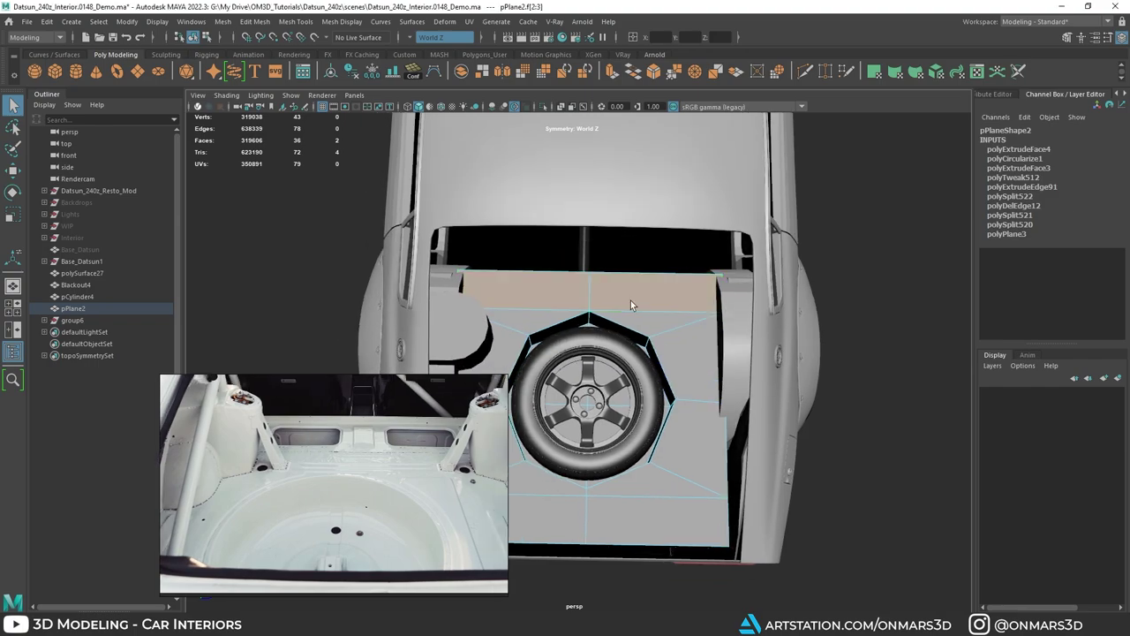
right_click(568, 287, "shift")
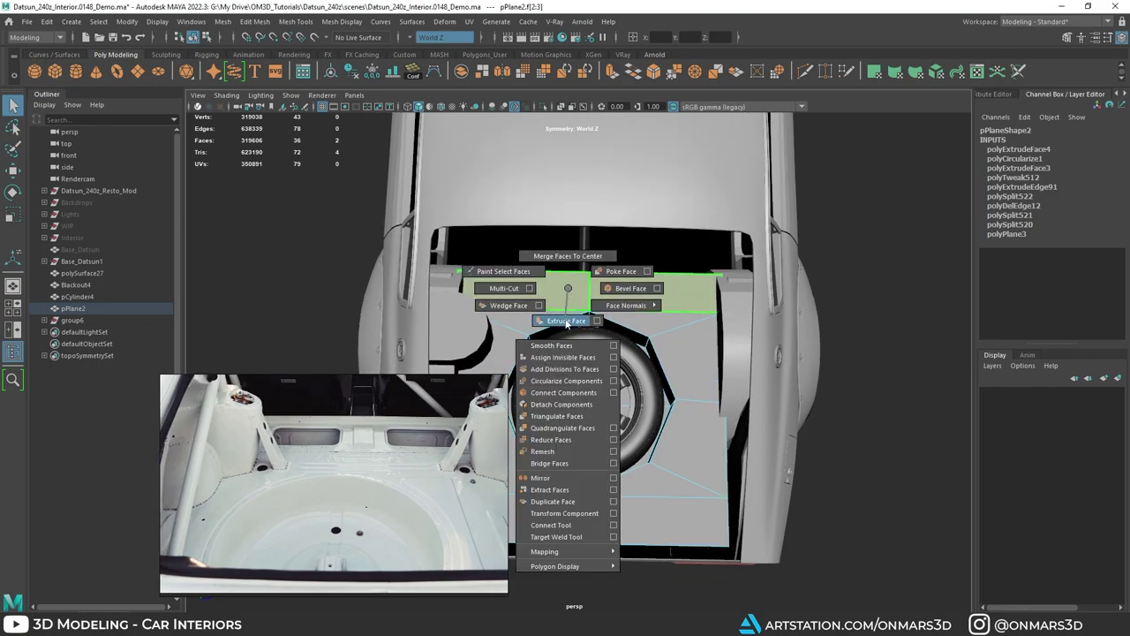
left_click(566, 320)
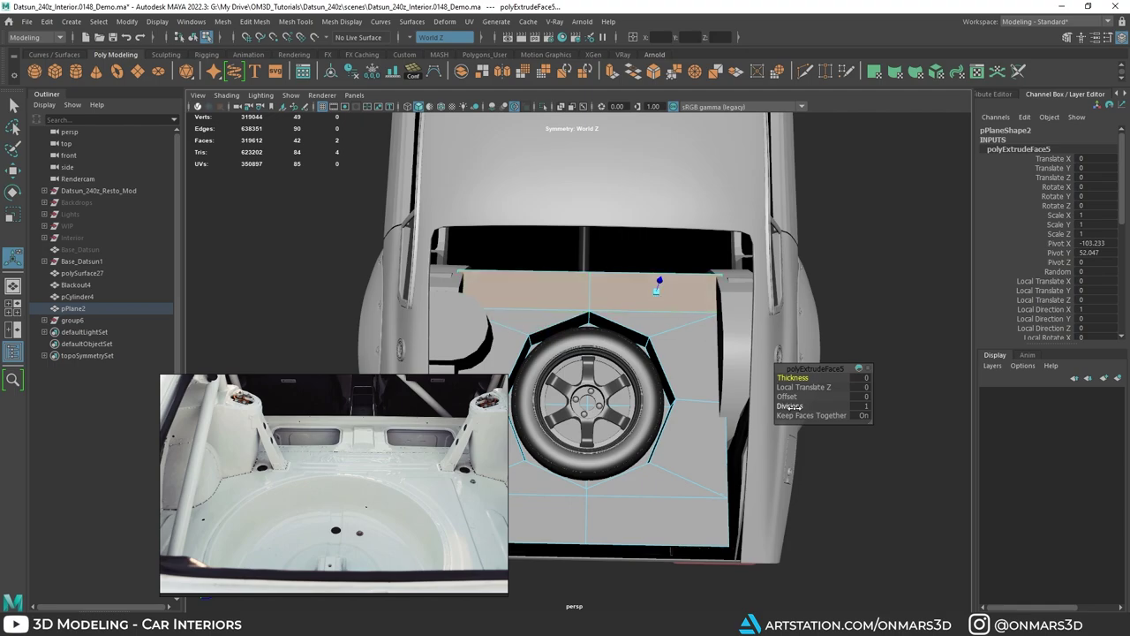
left_click_drag(802, 396, 866, 421)
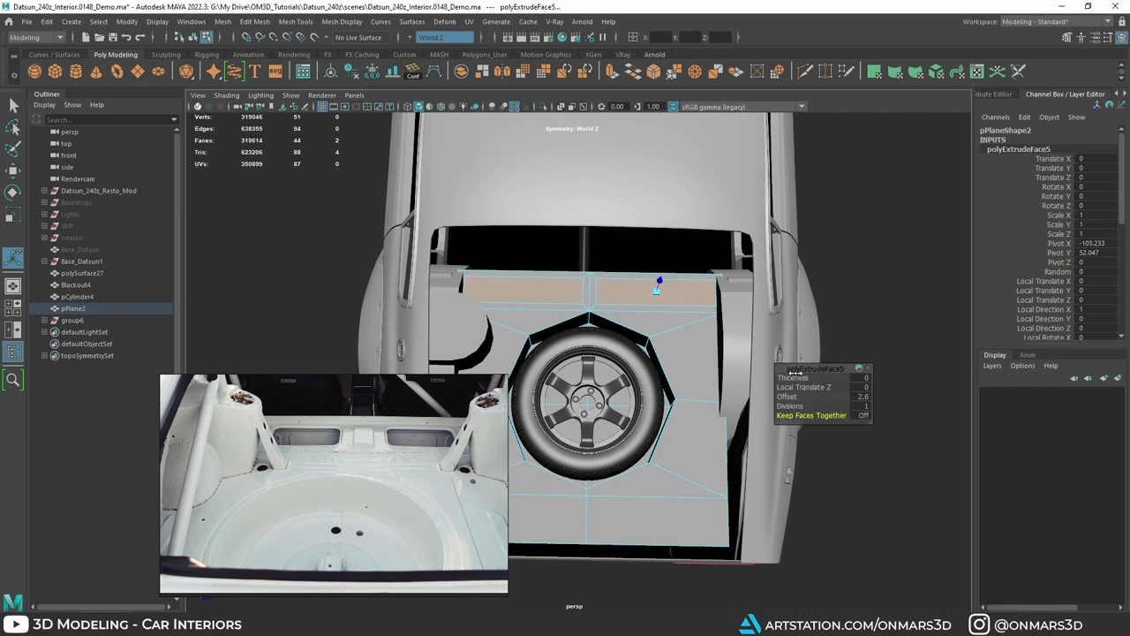
Step: Narrow the two inset faces across the car's width and delete them to open two slots in the shelf
scroll(641, 355, "up", 3)
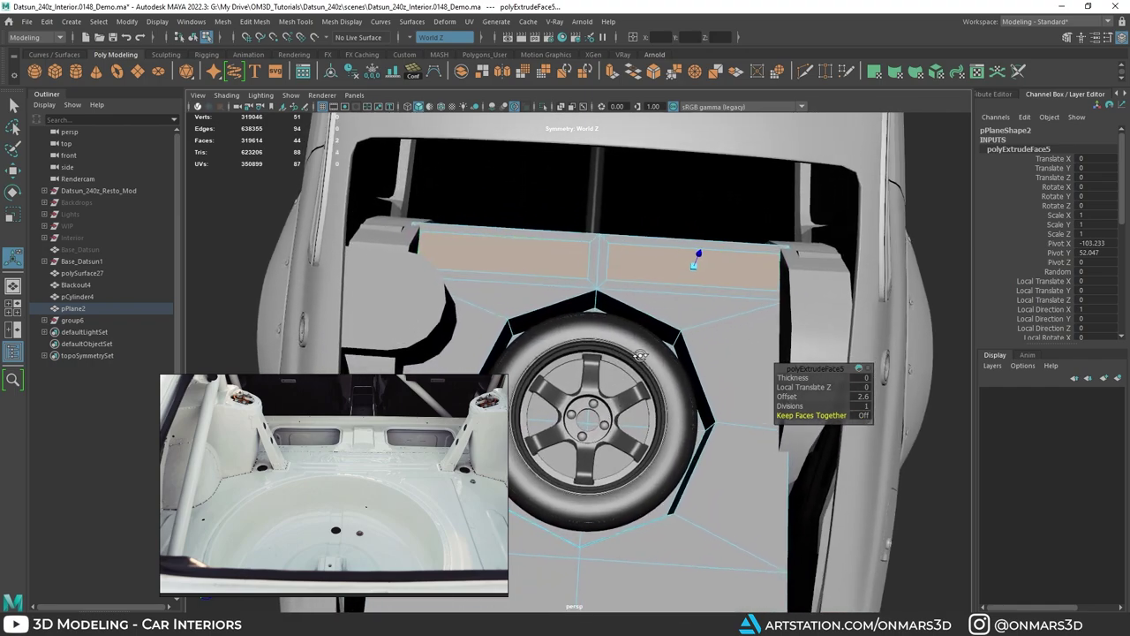
left_click_drag(641, 355, 653, 333, "alt")
left_click_drag(706, 281, 638, 263, "alt")
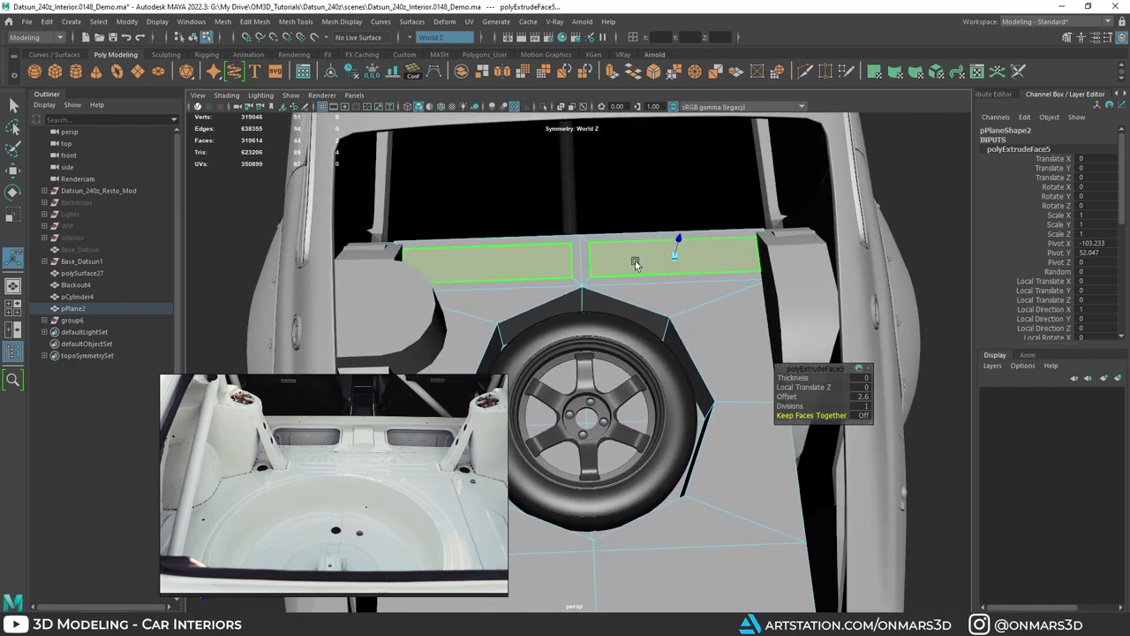
key("w")
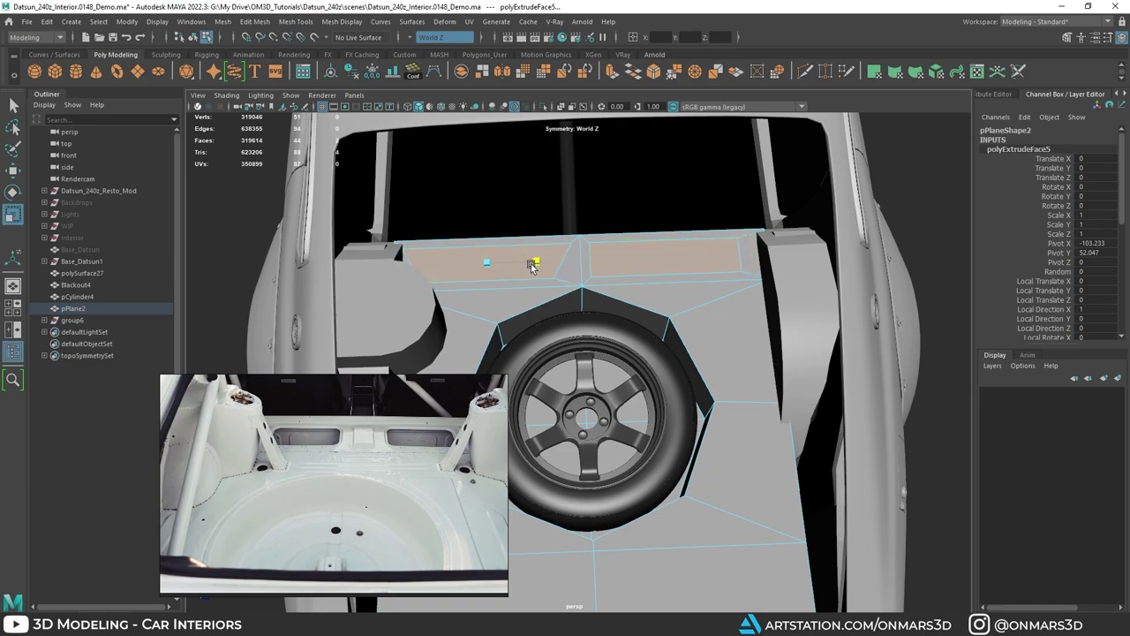
left_click(557, 257)
key("r")
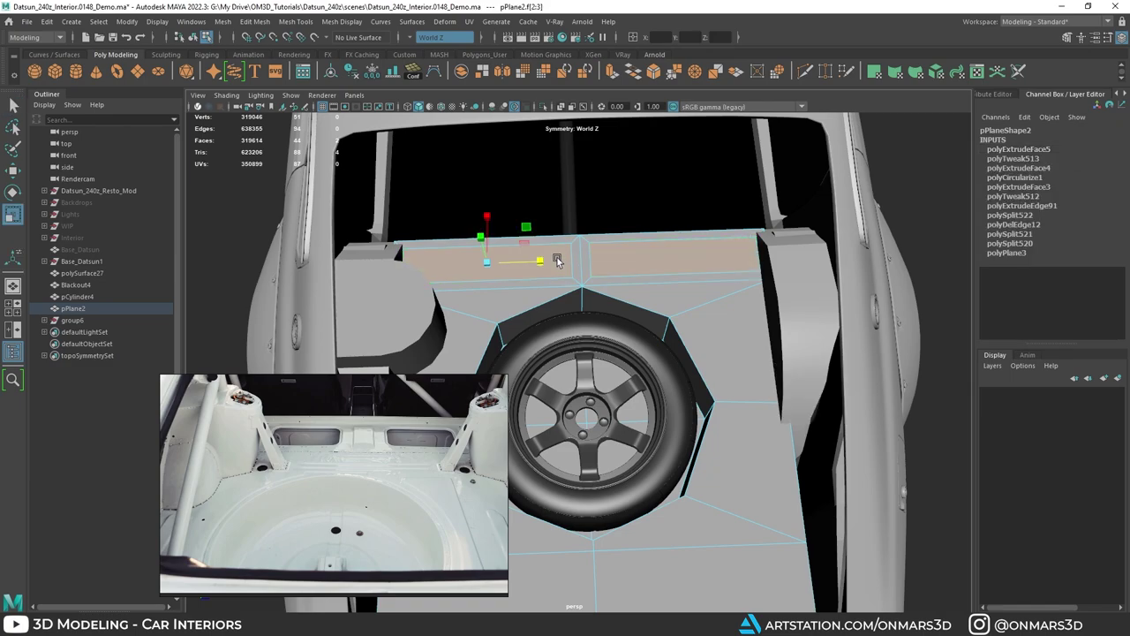
left_click_drag(538, 261, 618, 226)
key("w")
key("Delete")
right_click_drag(576, 257, 690, 192)
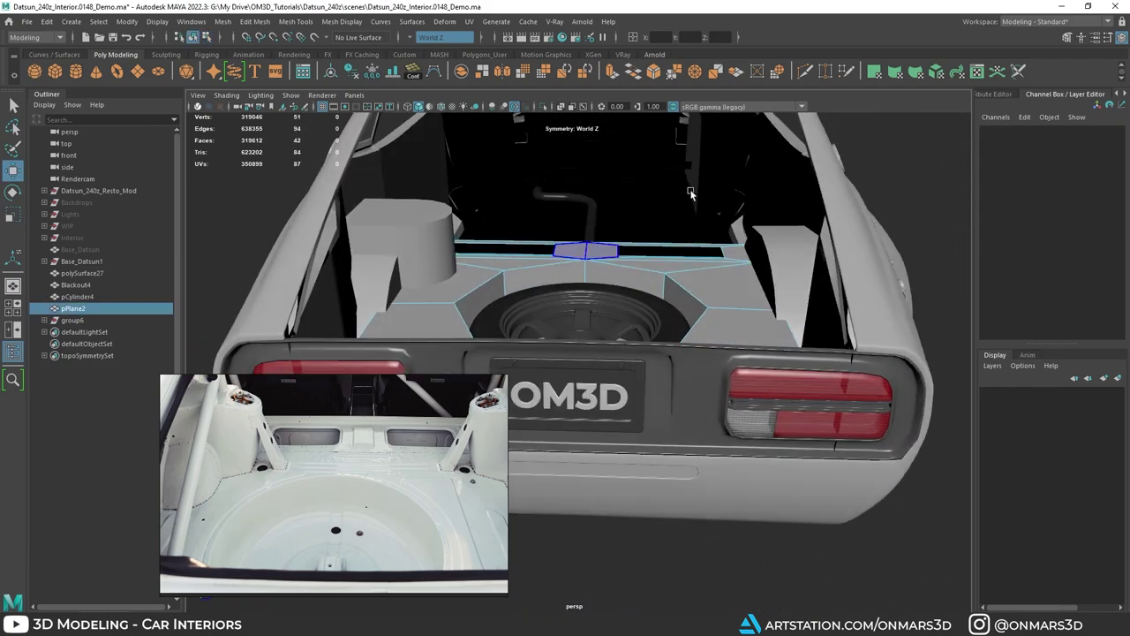
key("q")
left_click_drag(691, 195, 650, 266, "alt")
left_click(813, 289)
left_click_drag(747, 293, 643, 297, "alt")
Step: Adjust the trunk floor's width by moving its outer side vertices symmetrically toward the body sides
scroll(643, 297, "up", 3)
middle_click_drag(226, 416, 295, 438)
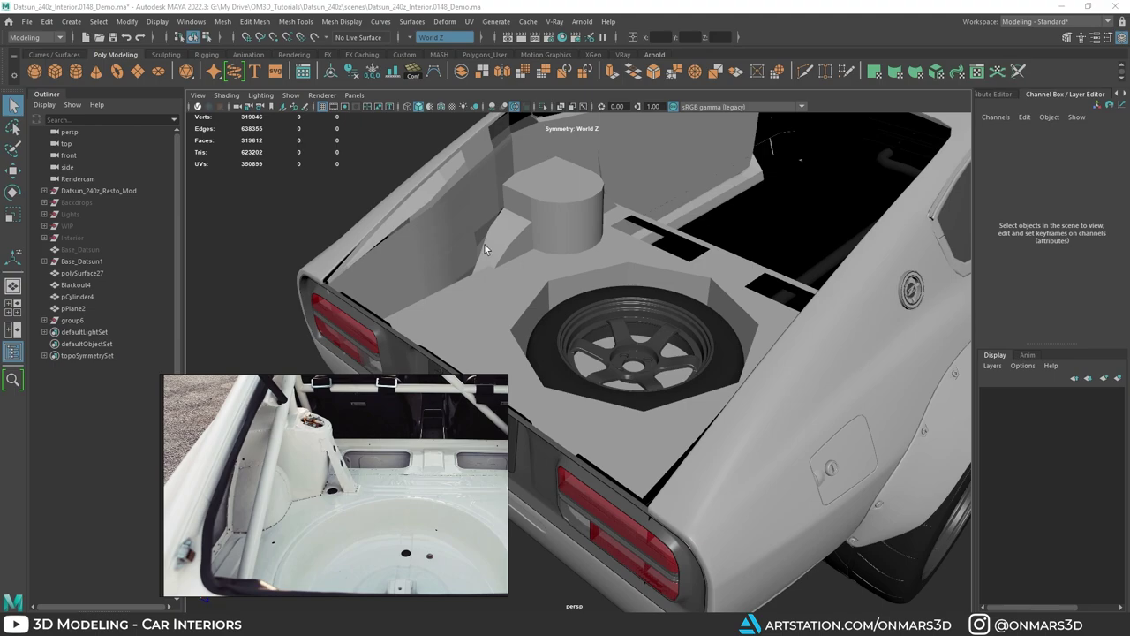
left_click_drag(484, 243, 512, 250, "alt")
left_click(510, 305)
left_click_drag(494, 349, 526, 349, "alt")
right_click_drag(512, 302, 532, 316)
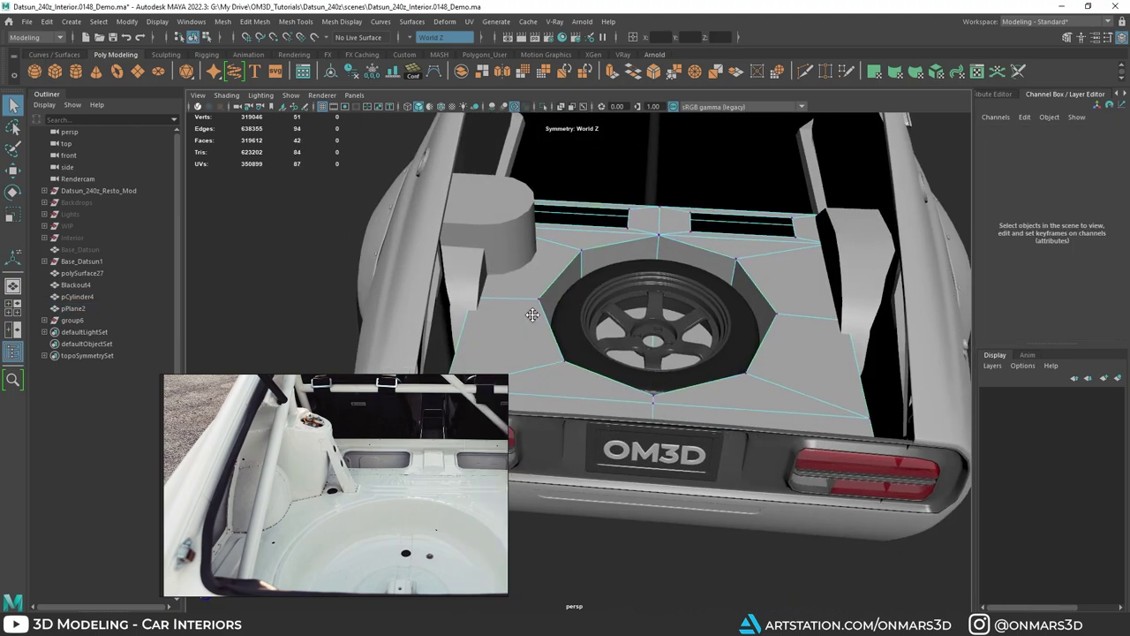
middle_click_drag(532, 316, 557, 286, "alt")
scroll(557, 286, "down", 2)
left_click(560, 106)
scroll(546, 442, "down", 4)
left_click_drag(541, 380, 535, 419, "alt")
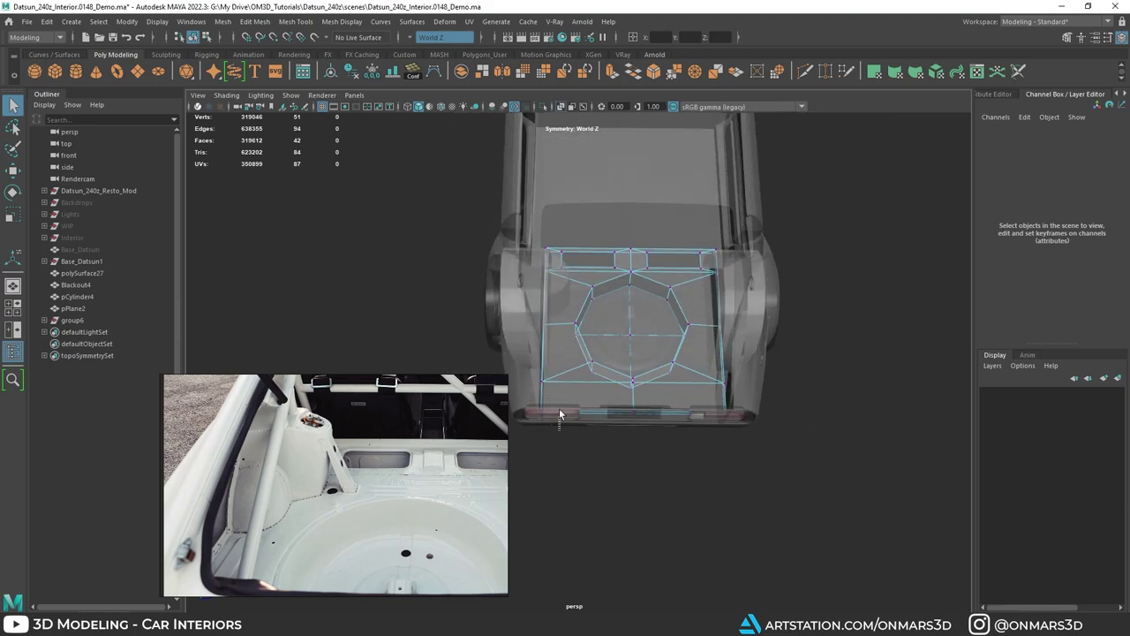
left_click_drag(516, 204, 514, 202)
key("w")
left_click(560, 106)
left_click_drag(579, 340, 701, 424, "alt")
scroll(558, 293, "up", 4)
key("alt+x")
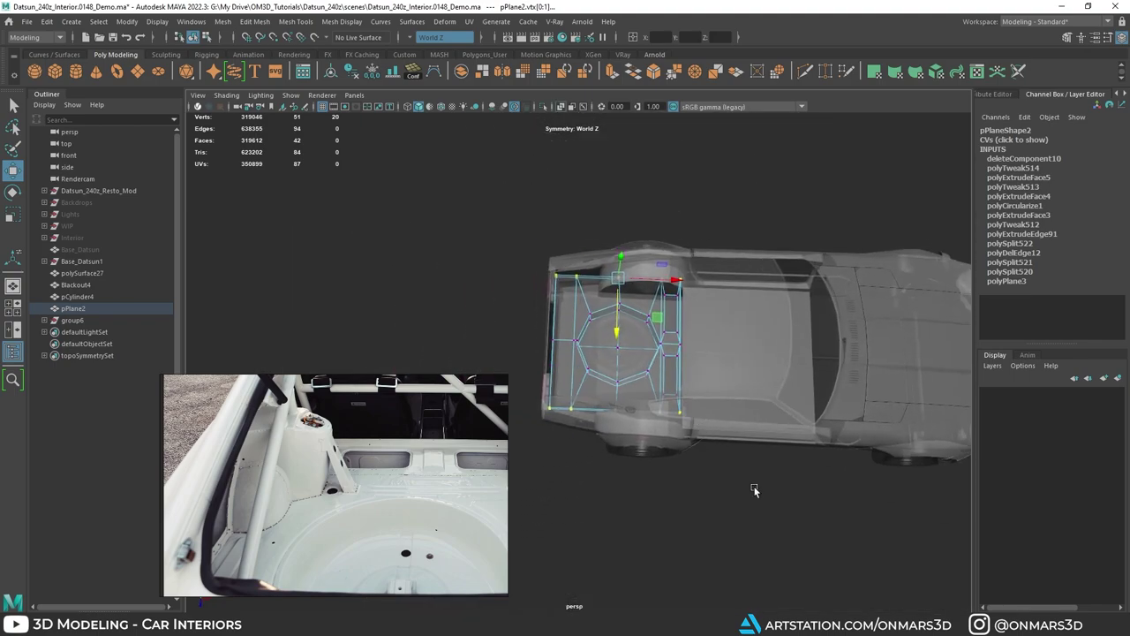
Step: Spread the end vertices of the trunk floor's front shelf outward past the wheel wells
left_click_drag(664, 244, 672, 242)
middle_click_drag(674, 281, 610, 282, "alt")
scroll(610, 282, "up", 6)
left_click_drag(610, 281, 587, 316, "alt")
key("alt+x")
scroll(685, 256, "up", 3)
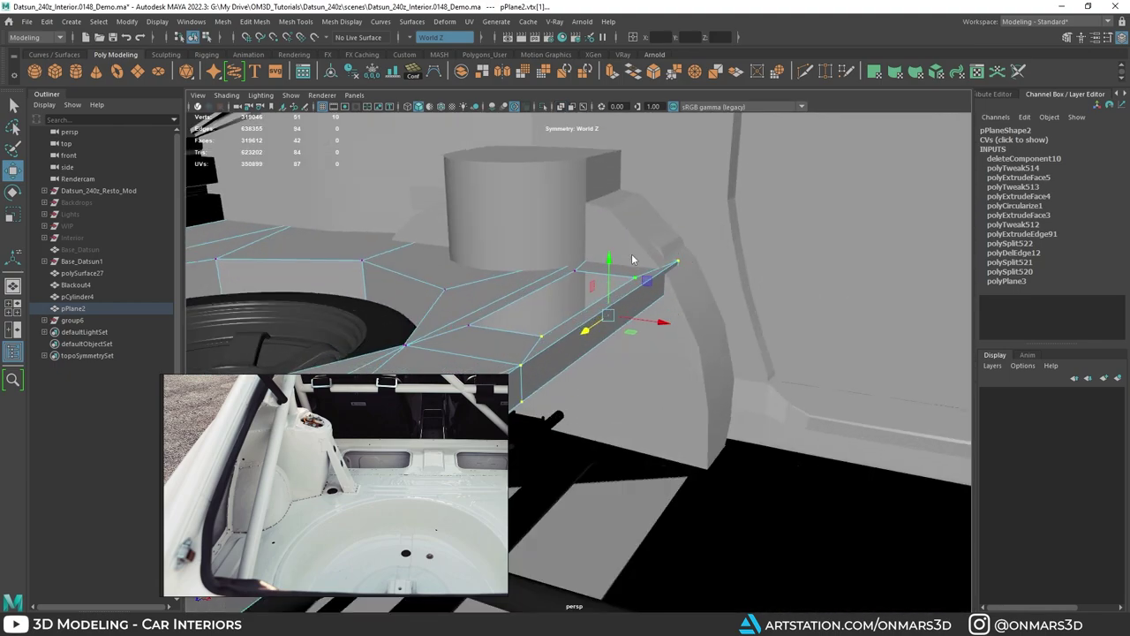
right_click_drag(634, 256, 680, 247)
key("q")
left_click(664, 253)
Step: Isolate the Base_Datsun1 group, remove its leftover inner panel piece, and return to the full scene
key("alt+x")
left_click_drag(669, 244, 779, 240, "alt")
key("alt+x")
left_click(81, 264)
key("ctrl+1")
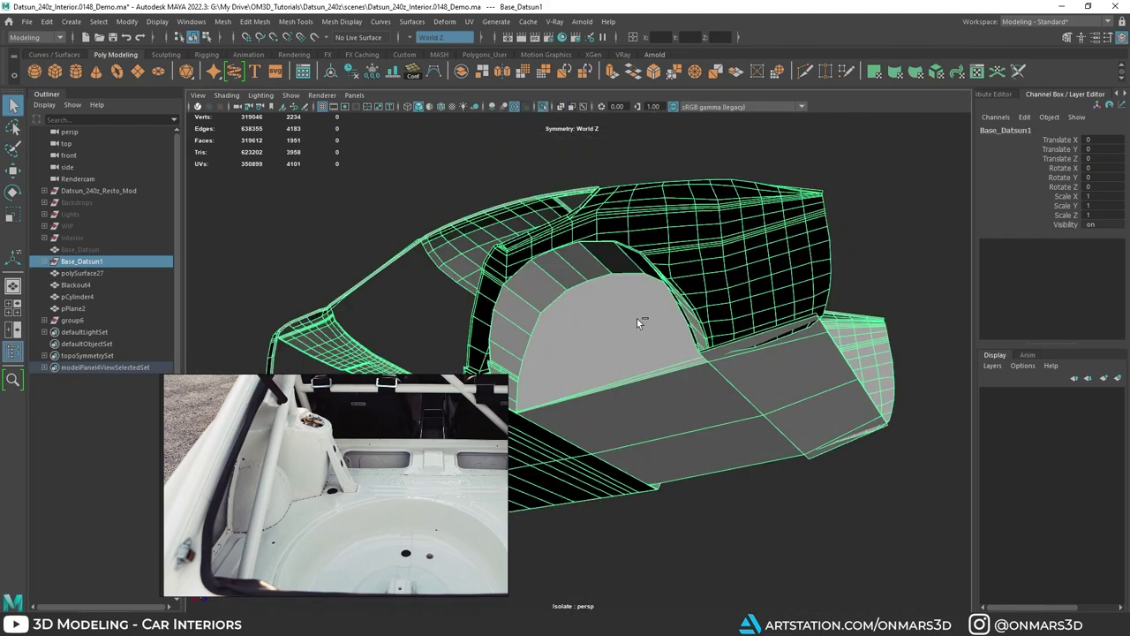
left_click_drag(705, 310, 685, 354, "alt")
left_click(603, 342)
left_click(559, 397)
key("ctrl+1")
Step: Isolate all blockout objects from Base_Datsun1 through group6, including the strut tower, trunk floor and spare wheel
left_click(560, 268)
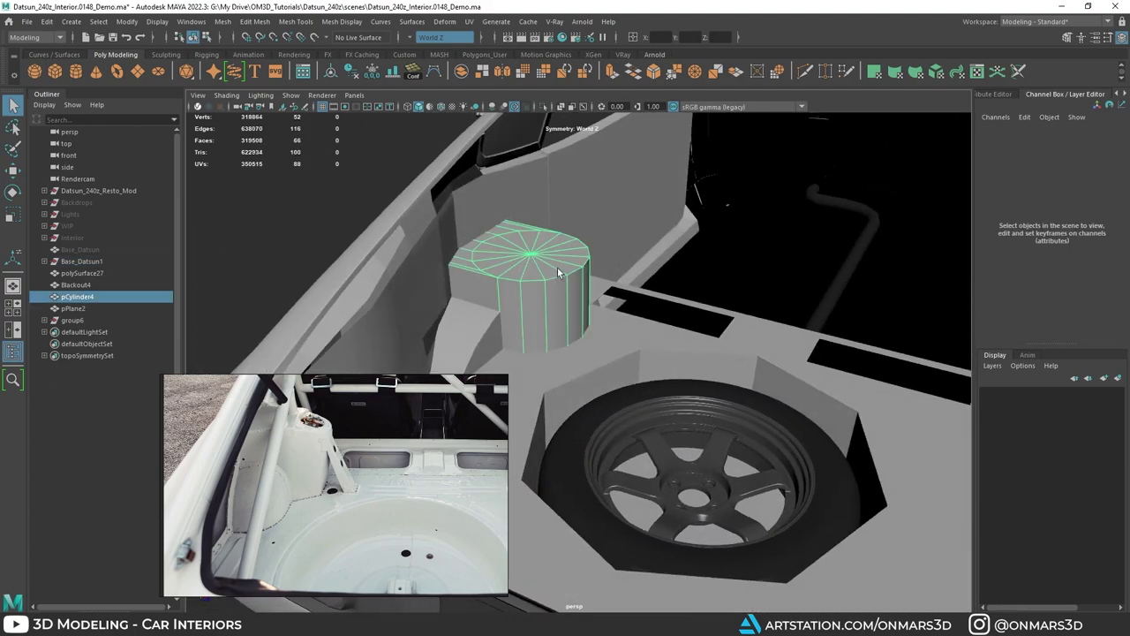
left_click_drag(560, 270, 519, 287, "alt")
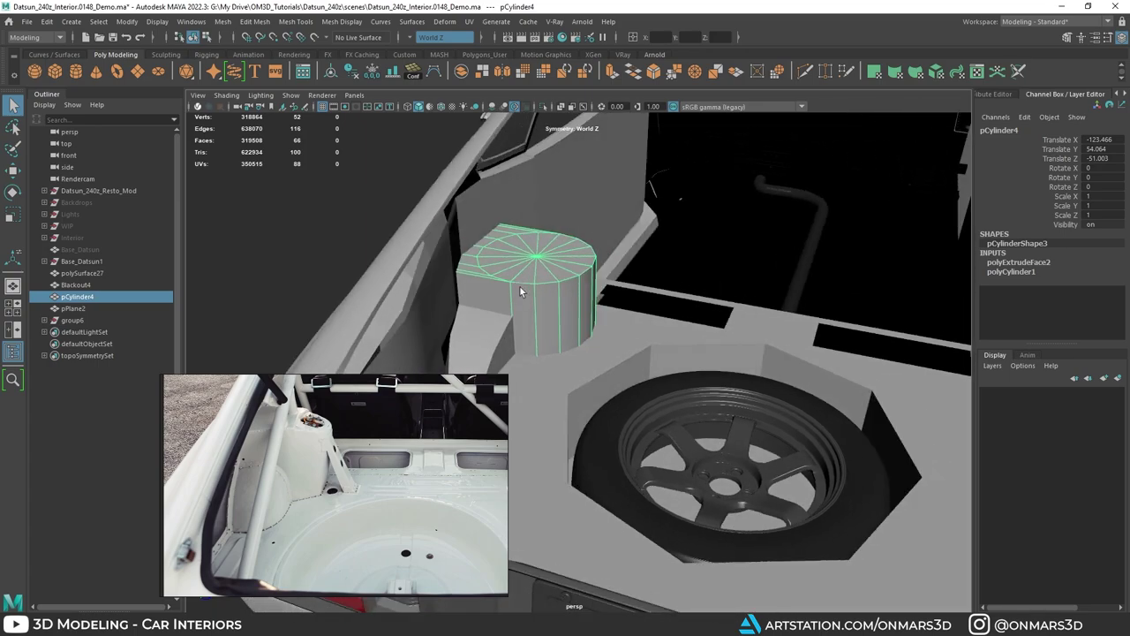
left_click(477, 346)
left_click_drag(570, 362, 736, 336, "alt")
left_click(643, 342)
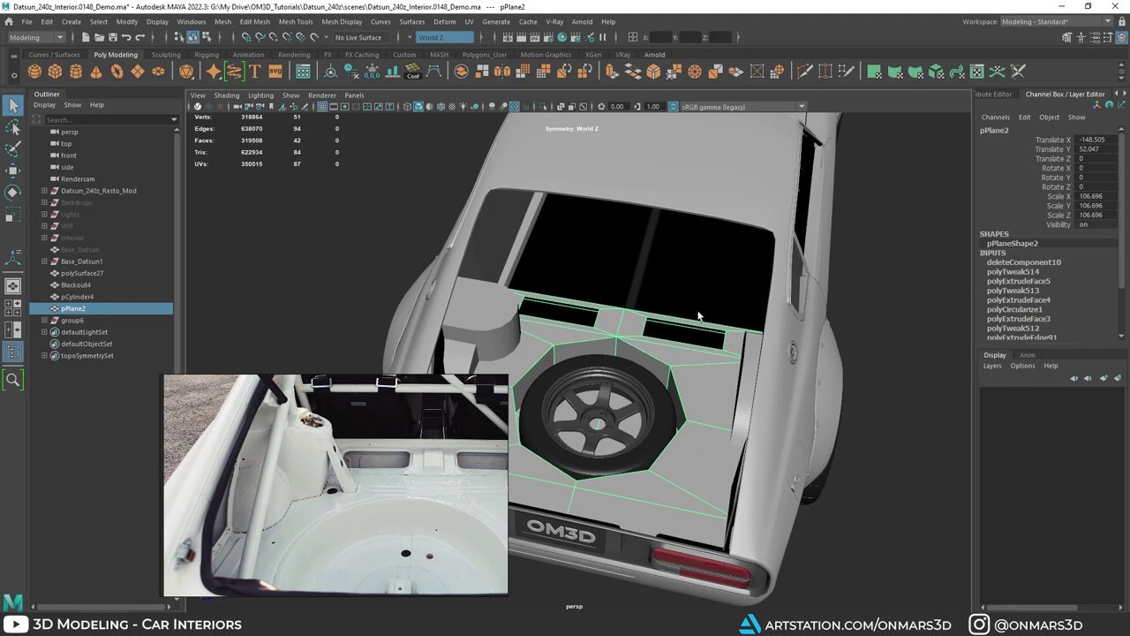
mouse_move(697, 312)
left_mouse_down("alt")
mouse_move(687, 303)
mouse_move(719, 284)
mouse_move(697, 296)
left_mouse_up("alt")
middle_click_drag(89, 310, 95, 321)
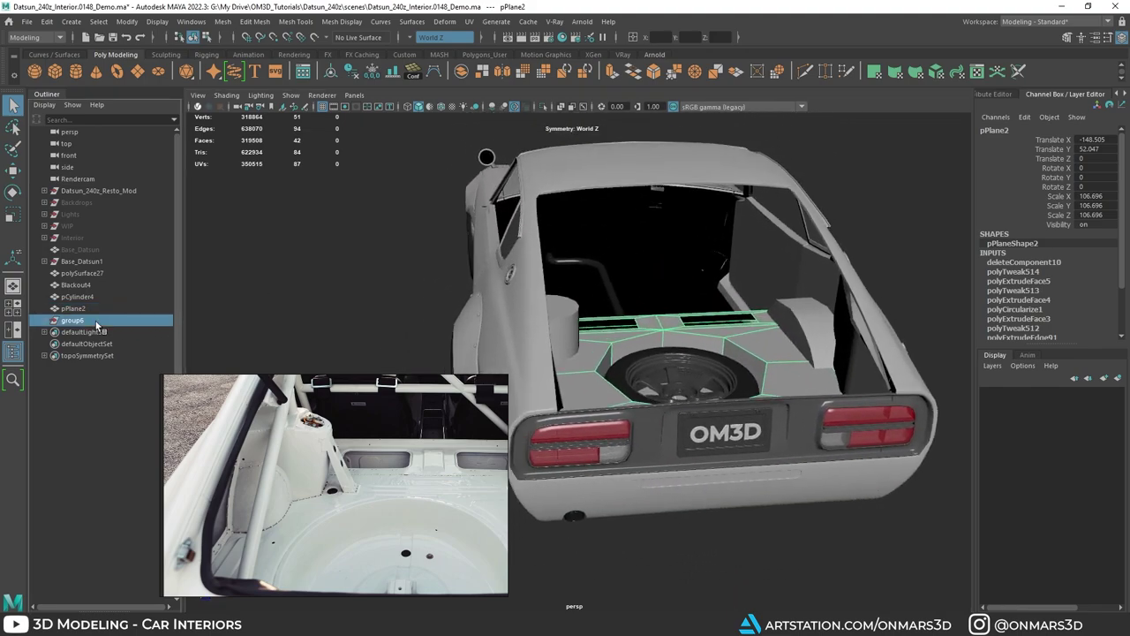
left_click(95, 322)
left_click(96, 262, "shift")
key("ctrl+1")
left_click_drag(650, 313, 671, 300, "alt")
scroll(600, 314, "up", 2)
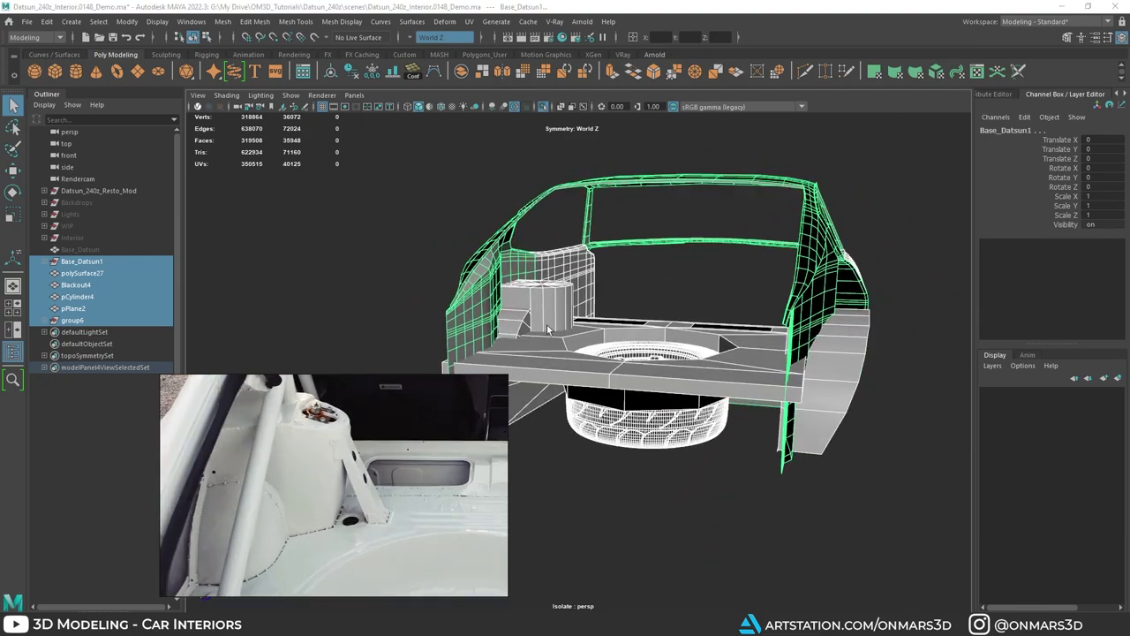
scroll(513, 282, "up", 5)
Step: Try to move the selected interior piece downward, and undo the move
left_click(490, 267)
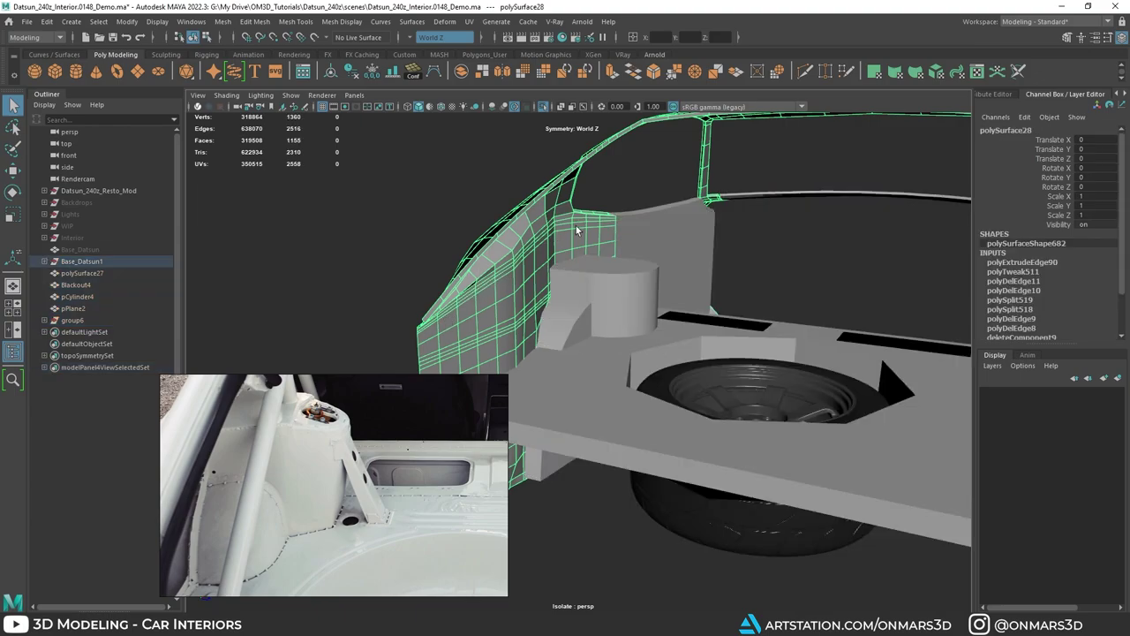
left_click_drag(514, 285, 649, 332, "alt")
scroll(662, 274, "down", 5)
left_click(587, 308)
key("w")
left_click_drag(480, 247, 481, 349)
left_click_drag(539, 332, 706, 353, "alt")
key("ctrl+z")
Step: Extrude the cabin floor's two rear border edges upward to the trunk shelf to form a bulkhead
mouse_move(654, 296)
left_mouse_down("alt")
mouse_move(545, 355)
mouse_move(505, 339)
left_mouse_up("alt")
scroll(628, 305, "up", 3)
left_click(554, 343)
scroll(546, 355, "up", 5)
key("alt+x")
key("F10")
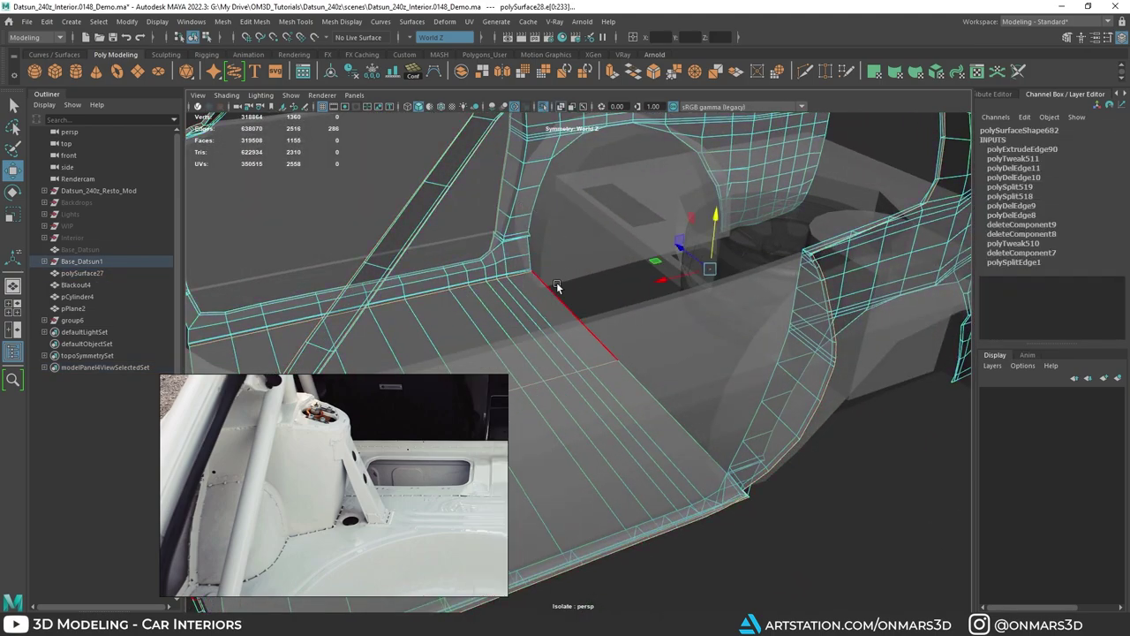
left_click(560, 287)
key("alt+x")
left_click_drag(560, 287, 663, 301, "alt")
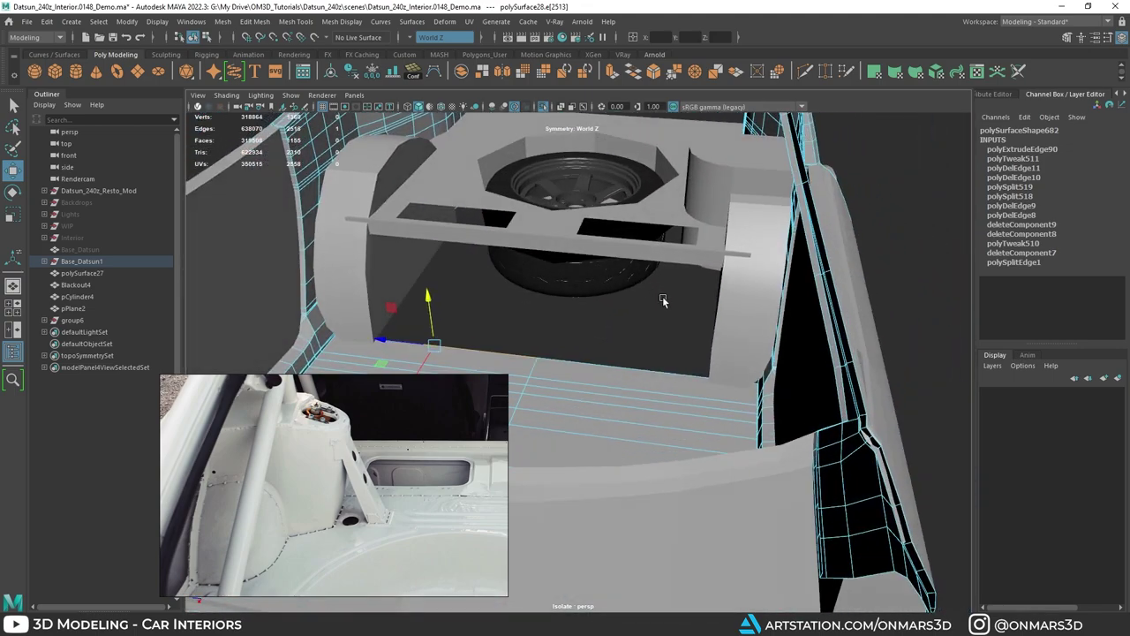
left_click(638, 369)
key("alt+x")
mouse_move(481, 358)
left_mouse_down("alt")
mouse_move(649, 341)
mouse_move(636, 339)
left_mouse_up("alt")
key("ctrl+e")
mouse_move(450, 264)
left_mouse_down()
mouse_move(445, 144)
mouse_move(544, 159)
mouse_move(484, 241)
mouse_move(518, 279)
mouse_move(563, 235)
mouse_move(530, 182)
left_mouse_up()
key("alt+x")
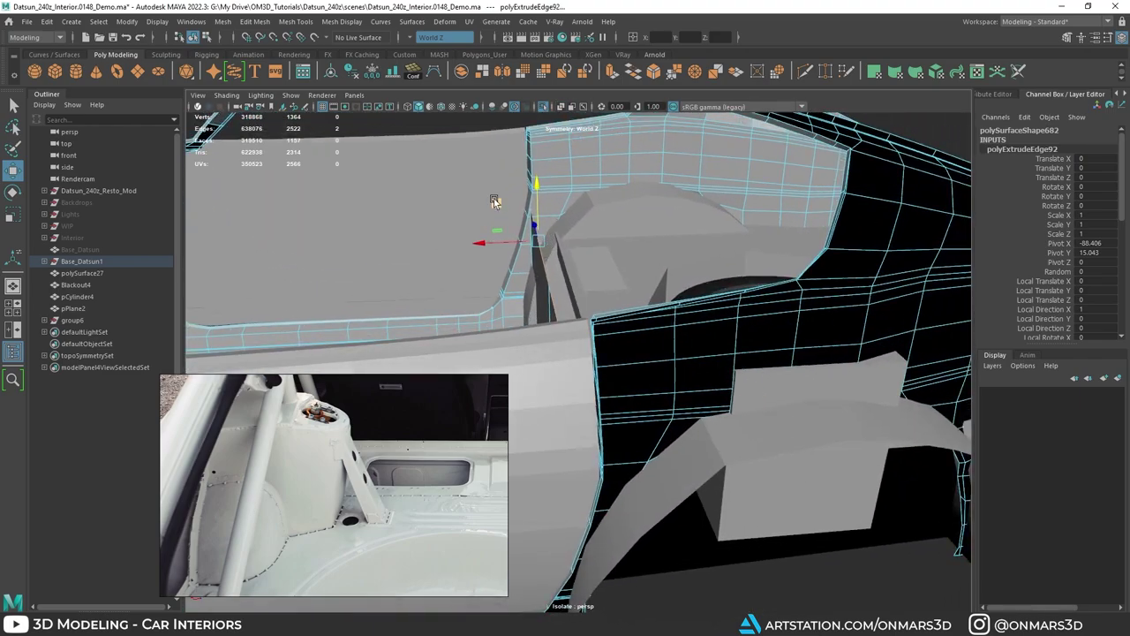
left_click_drag(524, 227, 587, 183, "alt")
key("F8")
key("q")
scroll(670, 230, "down", 3)
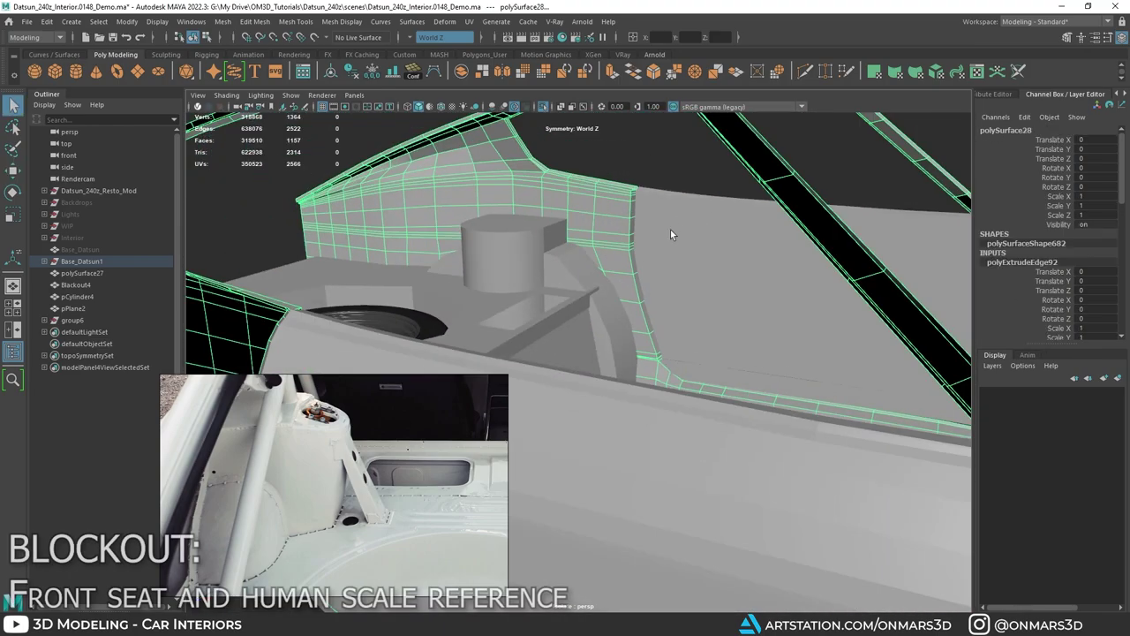
Step: Return to the full car and examine the cabin from several sides against the interior reference photos
left_click_drag(671, 229, 654, 353, "alt")
scroll(577, 334, "up", 2)
scroll(669, 358, "up", 2)
key("ctrl+1")
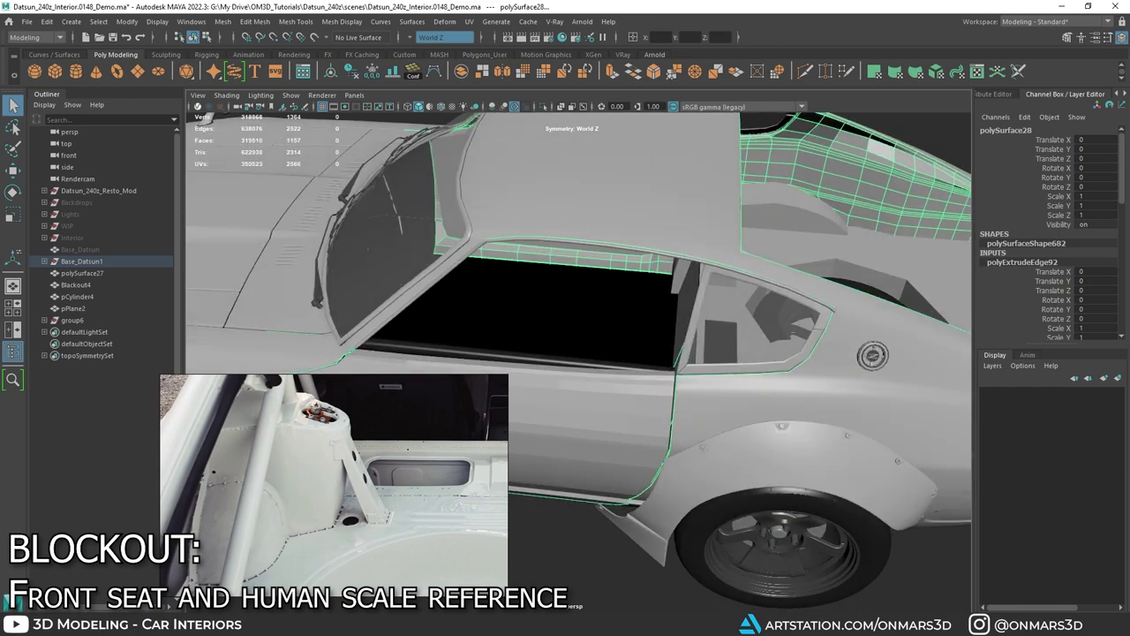
mouse_move(568, 386)
left_mouse_down("alt")
mouse_move(580, 373)
mouse_move(542, 366)
mouse_move(559, 337)
mouse_move(577, 375)
left_mouse_up("alt")
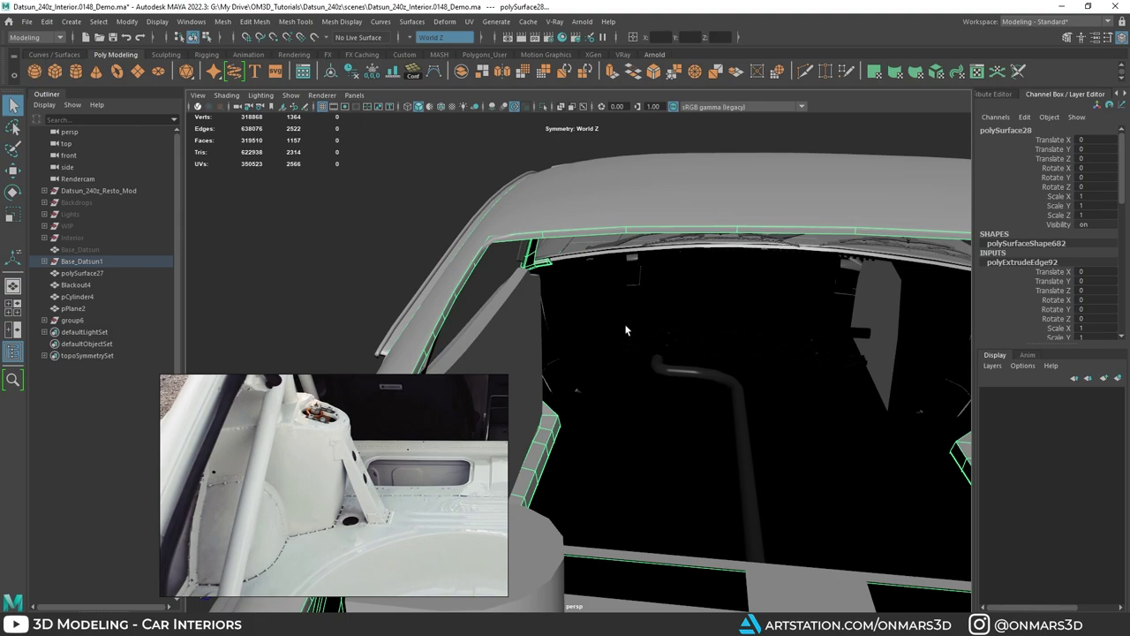
left_click_drag(609, 309, 762, 329, "alt")
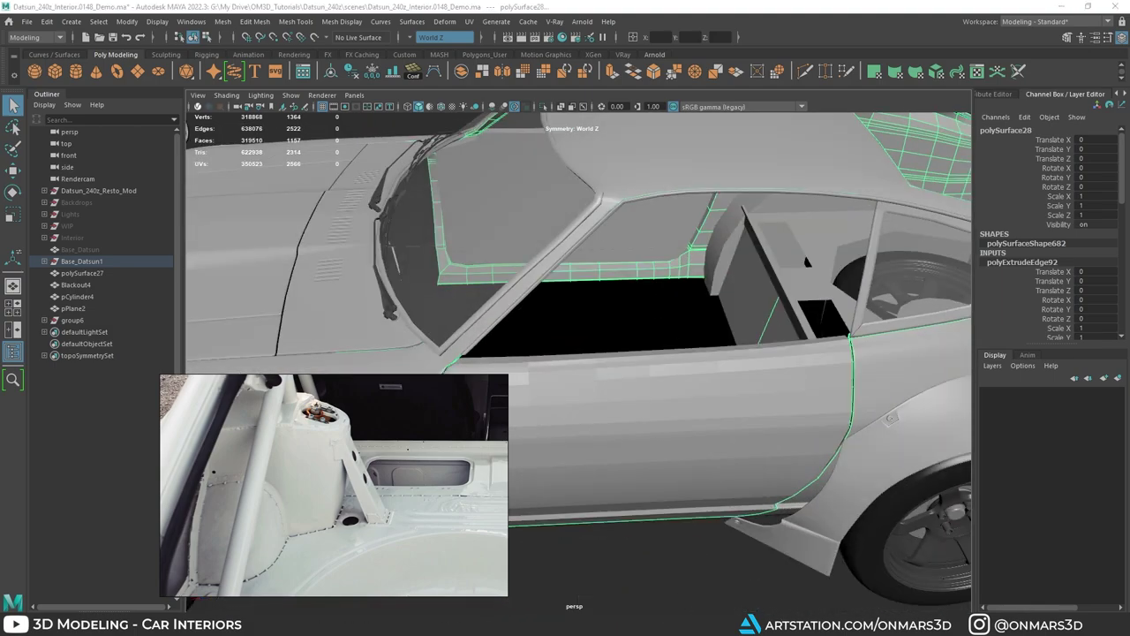
scroll(320, 436, "down", 8)
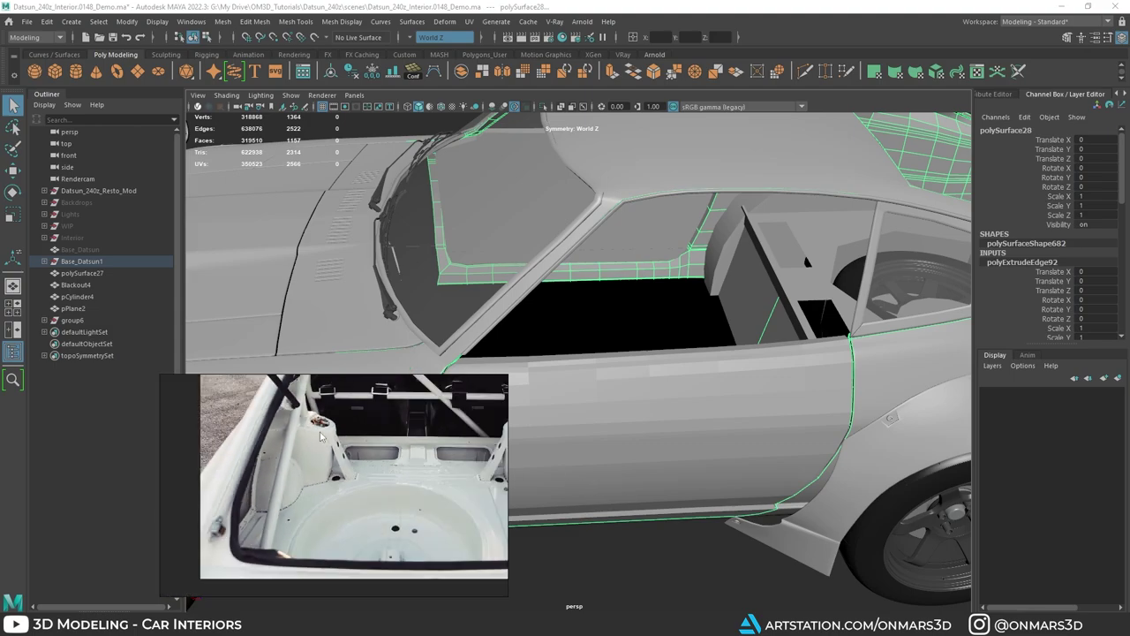
middle_click_drag(391, 427, 320, 481)
scroll(386, 460, "up", 2)
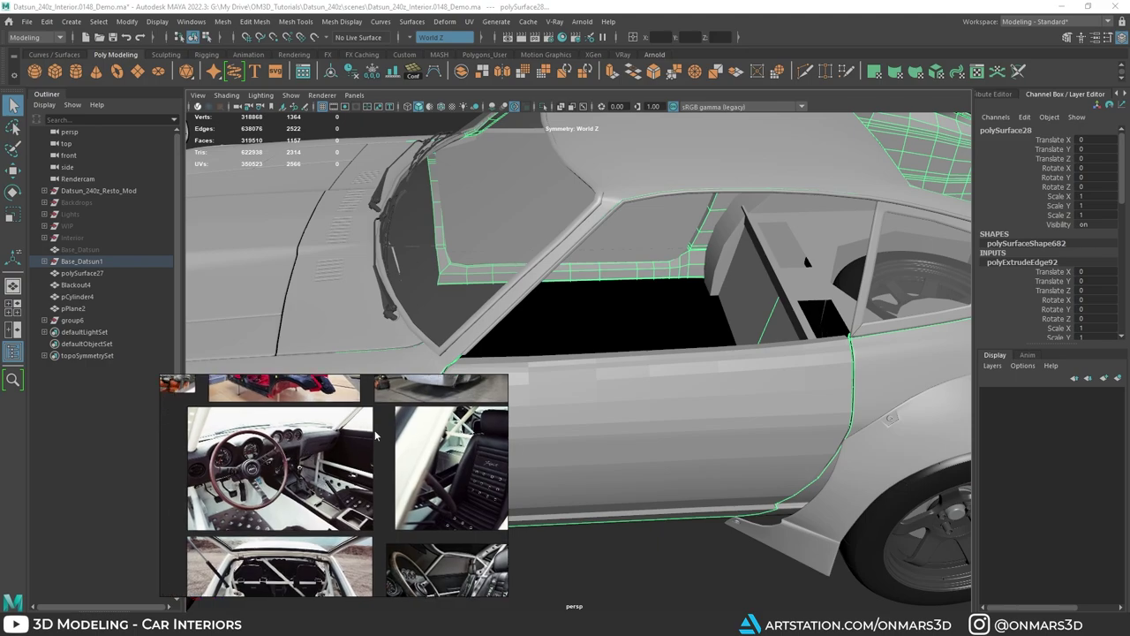
left_click_drag(581, 315, 634, 297, "alt")
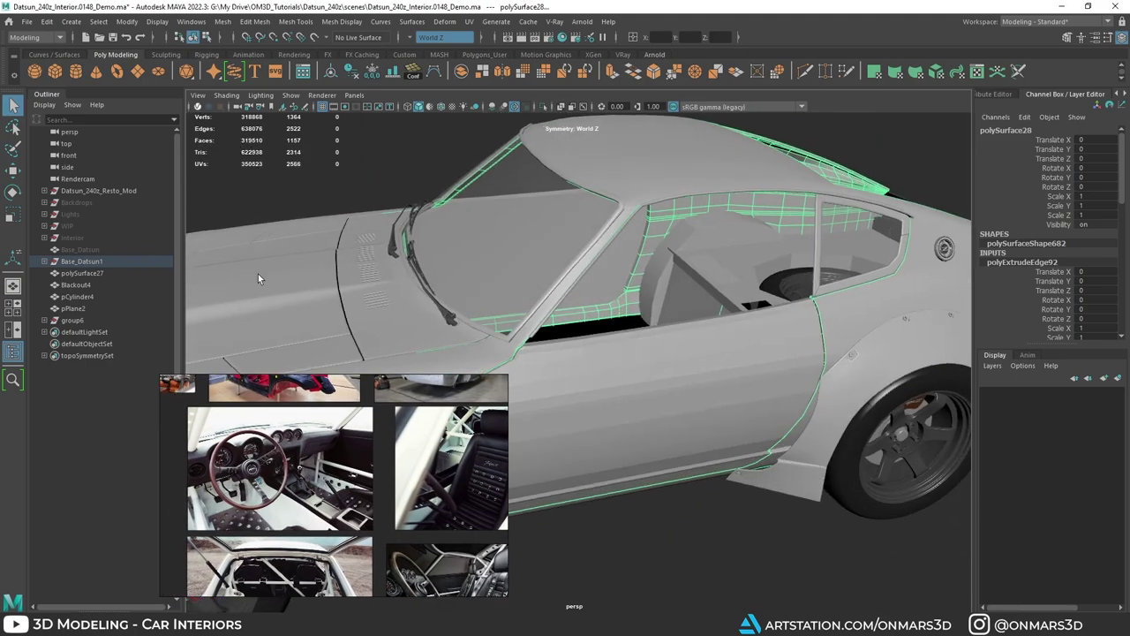
Step: Unhide the Interior group and isolate it to examine the finished seats and the human figure at the wheel
left_click(78, 241)
key("shift+h")
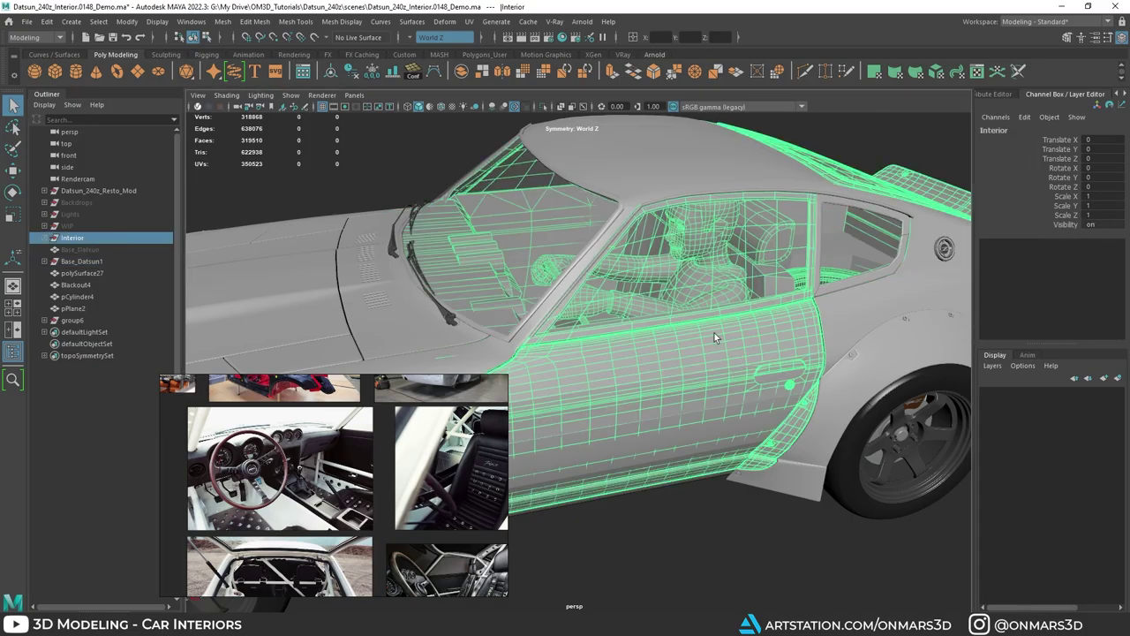
middle_click_drag(705, 333, 648, 356, "alt")
scroll(648, 357, "up", 3)
key("ctrl+1")
left_click_drag(613, 341, 742, 332, "alt")
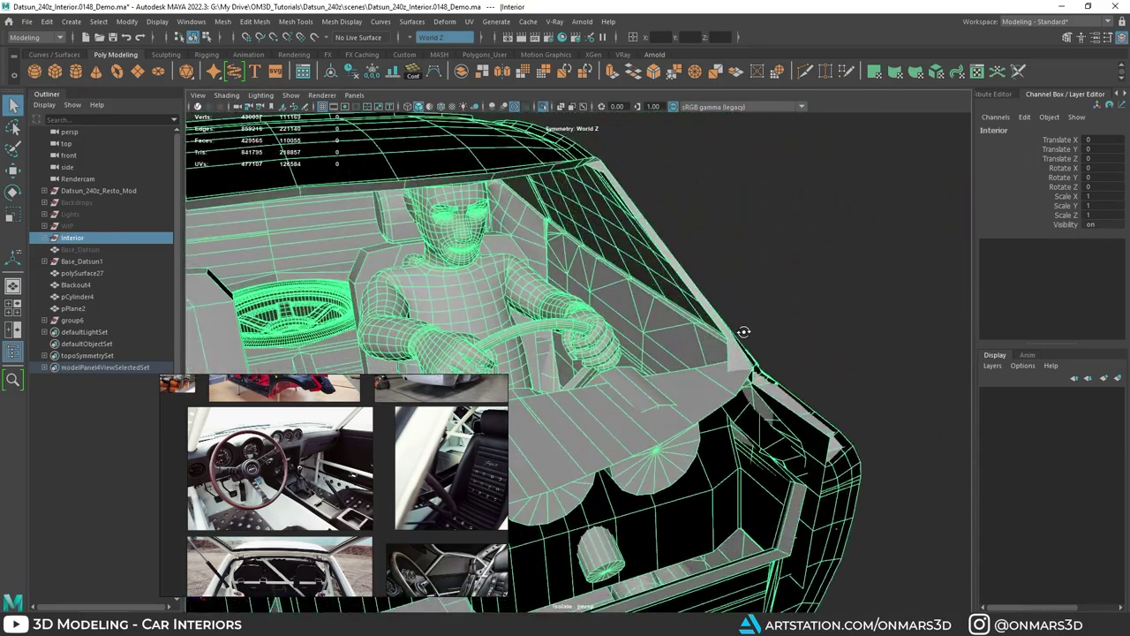
left_click_drag(512, 307, 413, 269, "alt")
Step: Browse the reference board for photos of the car's interior and of a person beside the car
left_click(333, 447)
scroll(333, 447, "down", 5)
scroll(345, 455, "up", 2)
mouse_move(331, 437)
middle_mouse_down()
mouse_move(345, 455)
mouse_move(316, 440)
middle_mouse_up()
middle_click_drag(388, 485, 299, 408)
middle_click_drag(502, 469, 400, 487)
scroll(399, 485, "down", 3)
scroll(320, 503, "up", 6)
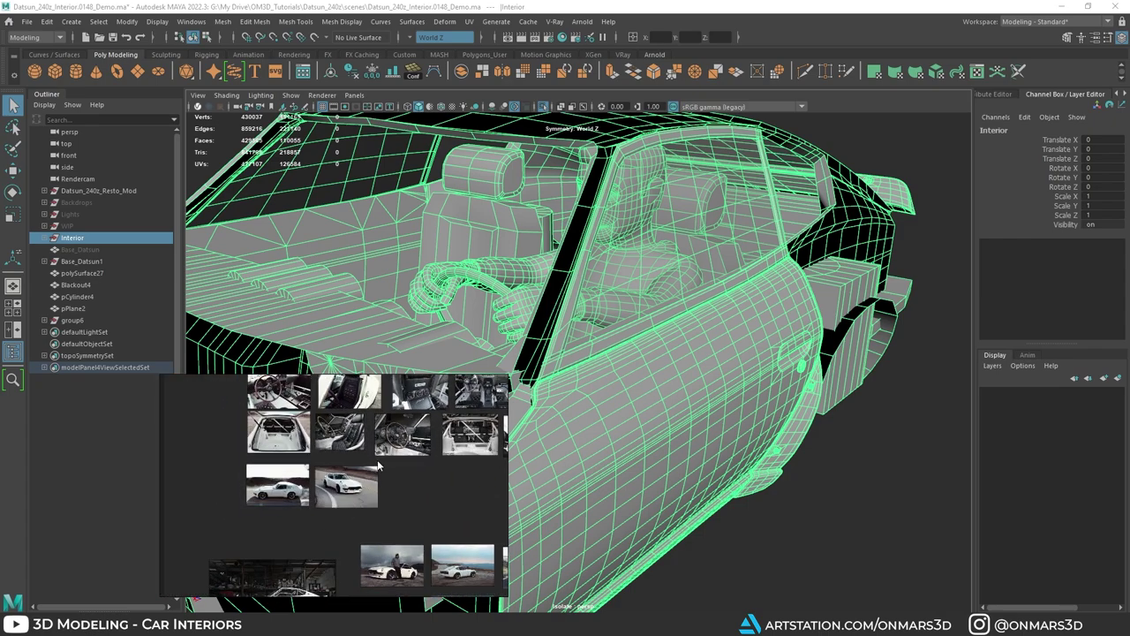
Step: Study the reference photos of a driver inside the car and compare them with the seated figure in the model
scroll(320, 504, "up", 4)
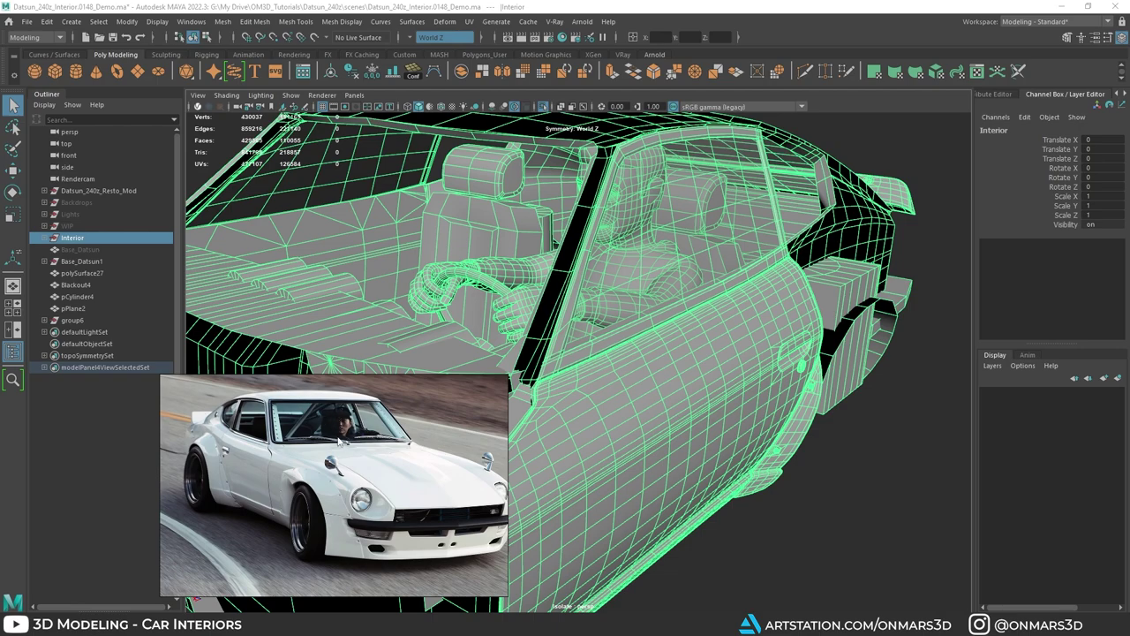
scroll(336, 437, "down", 3)
middle_click_drag(196, 478, 421, 447)
scroll(380, 468, "up", 5)
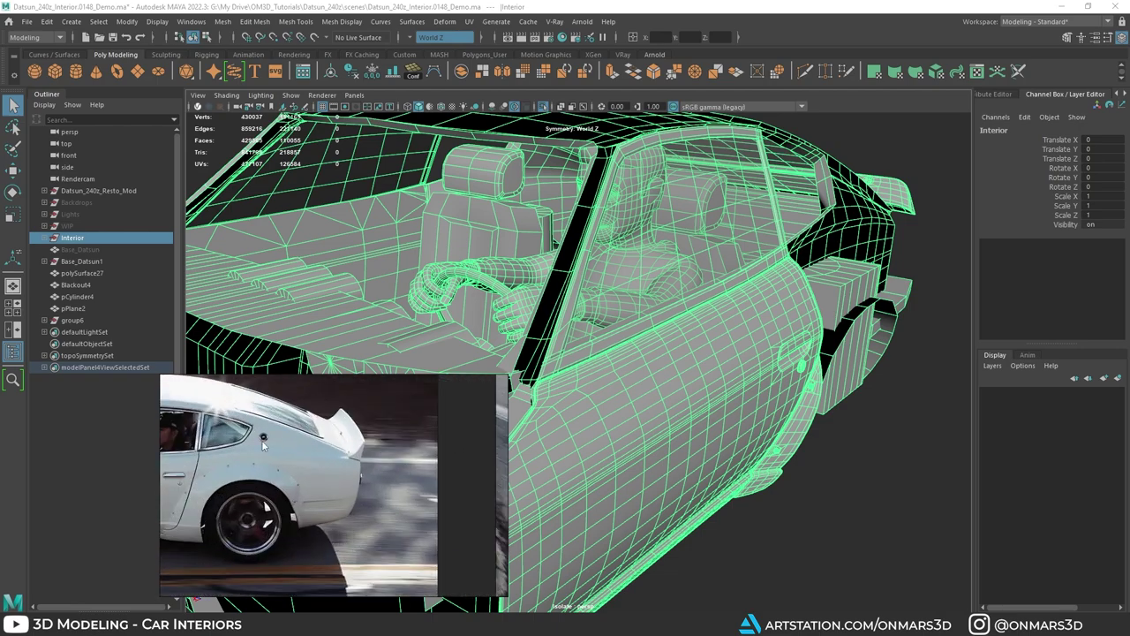
scroll(310, 439, "up", 3)
middle_click_drag(210, 446, 357, 433)
scroll(310, 438, "up", 2)
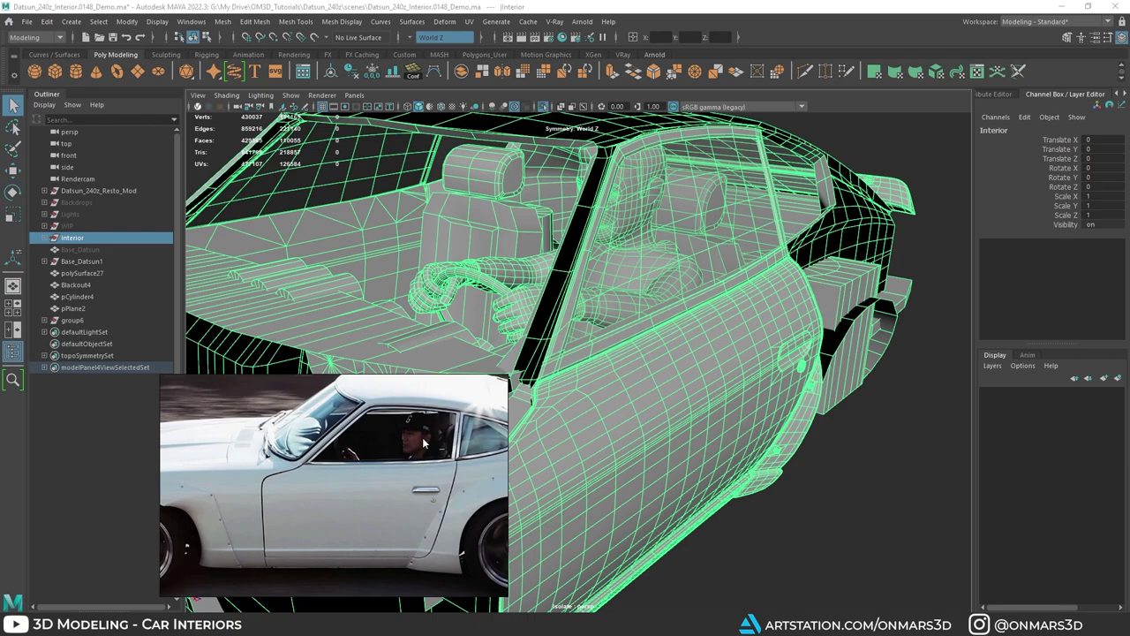
left_click_drag(705, 365, 698, 235, "alt")
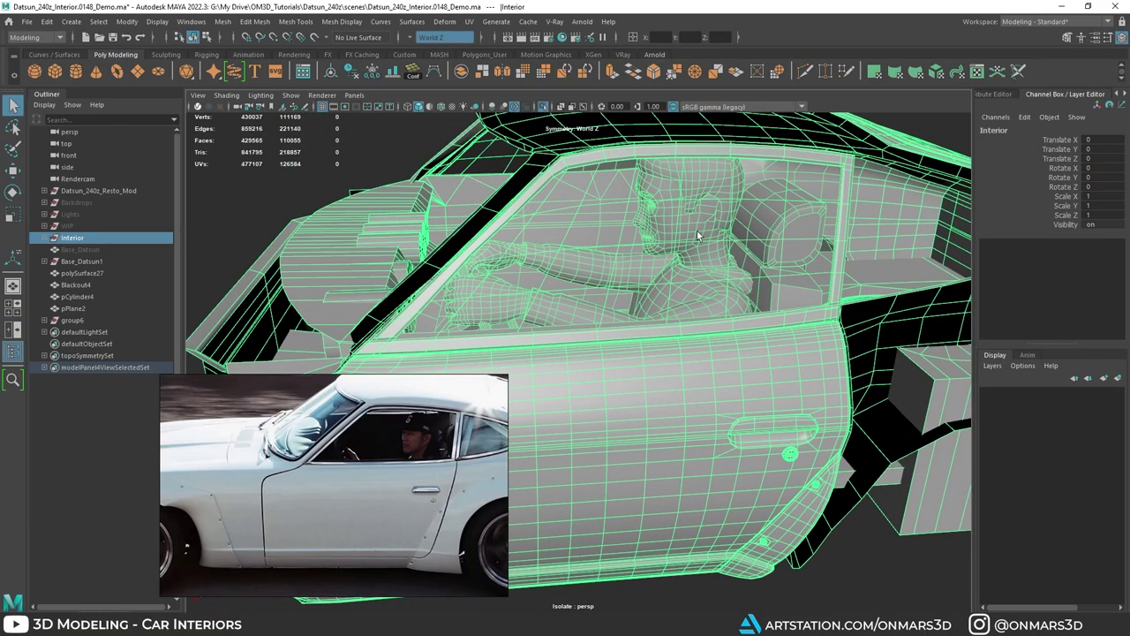
scroll(672, 276, "down", 3)
left_click_drag(672, 277, 775, 301, "alt")
left_click_drag(563, 291, 649, 284, "alt")
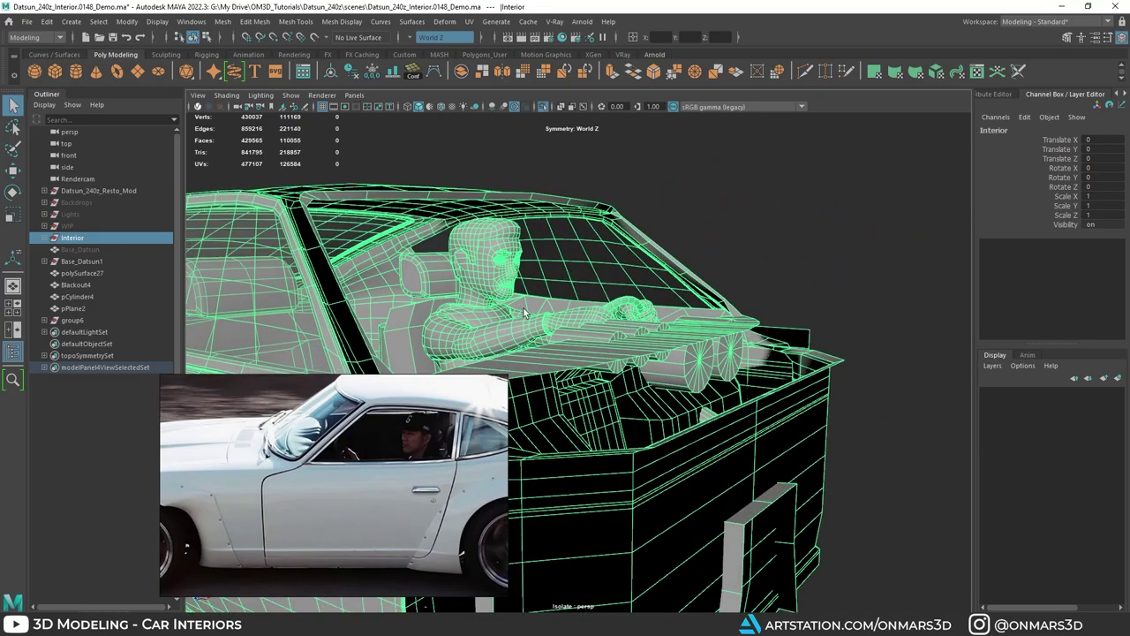
left_click_drag(525, 311, 601, 322, "alt")
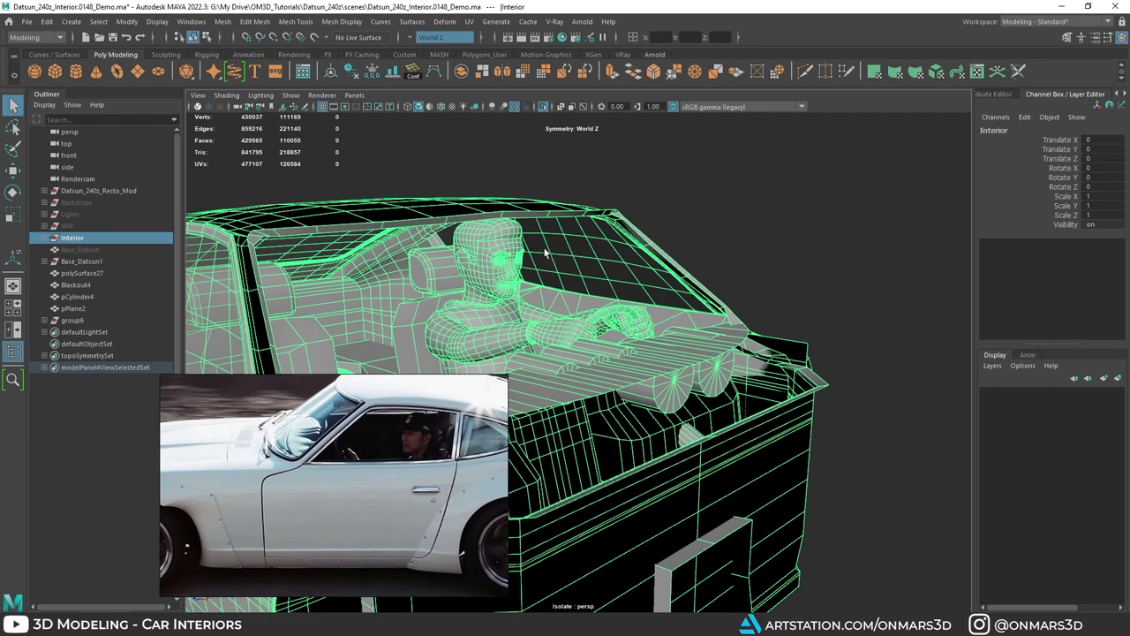
Step: Show the figure's control curves in the viewport and turn on X-ray shading to see its rig through the car body
left_click(298, 96)
left_click(307, 169)
mouse_move(543, 266)
left_mouse_down("alt")
mouse_move(674, 296)
mouse_move(651, 327)
mouse_move(608, 254)
mouse_move(611, 296)
left_mouse_up("alt")
left_click(686, 298)
scroll(673, 295, "up", 3)
left_click(654, 288)
key("w")
mouse_move(612, 295)
left_mouse_down("alt")
mouse_move(569, 300)
mouse_move(554, 265)
mouse_move(600, 324)
left_mouse_up("alt")
key("alt+x")
scroll(604, 353, "down", 1)
middle_click_drag(645, 432, 618, 293, "alt")
scroll(617, 354, "down", 3)
left_click(617, 457)
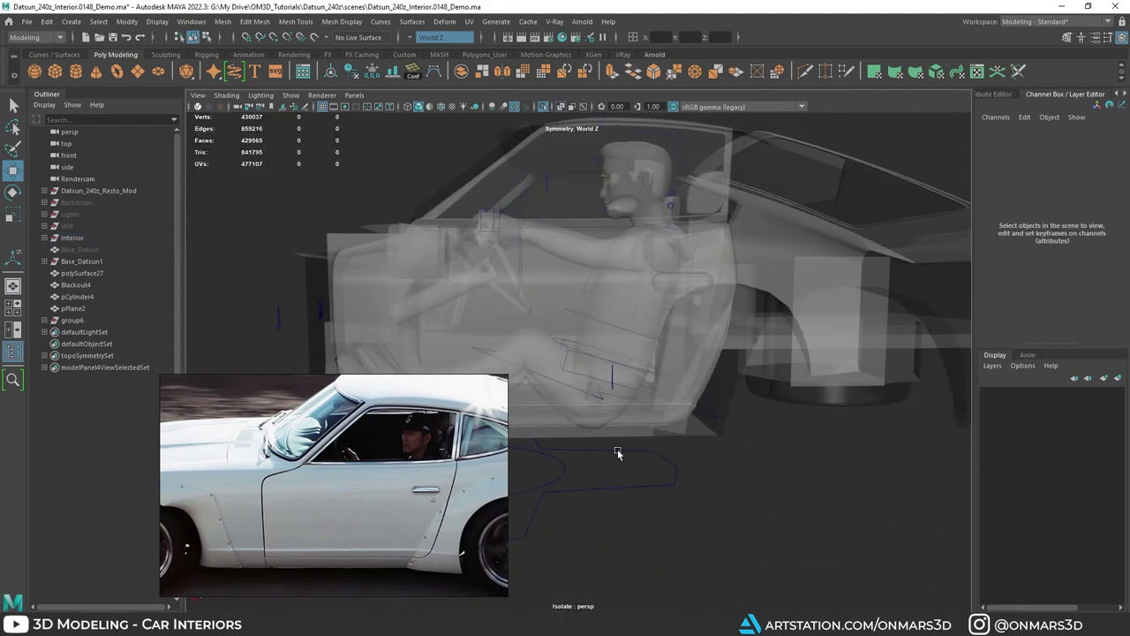
Step: Try to raise the human figure out of the car and rescale it with its TRS control, undoing the changes
left_click(617, 449)
scroll(602, 436, "down", 3)
scroll(597, 432, "down", 3)
left_click_drag(528, 373, 831, 291)
key("alt+x")
key("r")
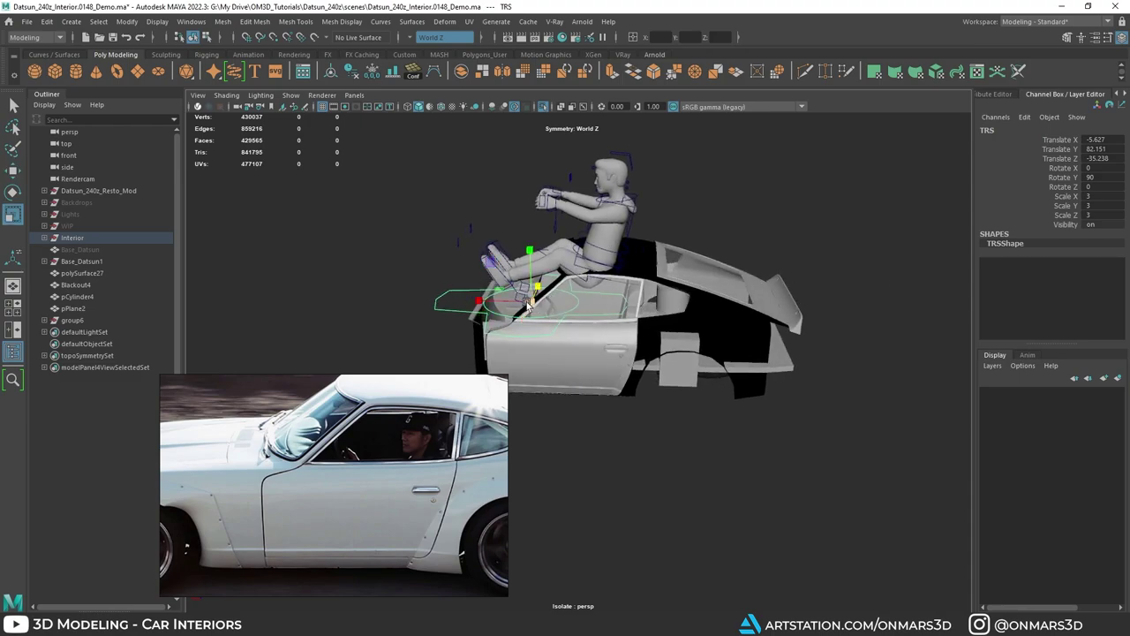
left_click_drag(531, 301, 598, 286)
middle_click_drag(598, 289, 591, 356, "alt")
key("ctrl+z")
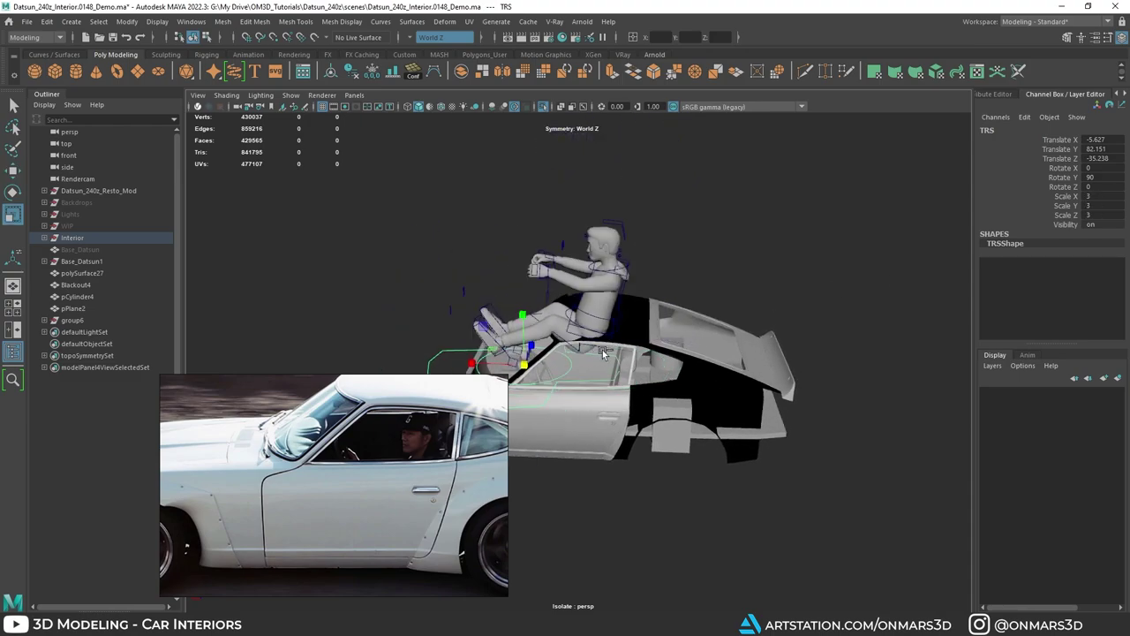
left_click_drag(578, 313, 614, 319, "alt")
key("ctrl+z")
middle_click_drag(440, 321, 495, 300, "alt")
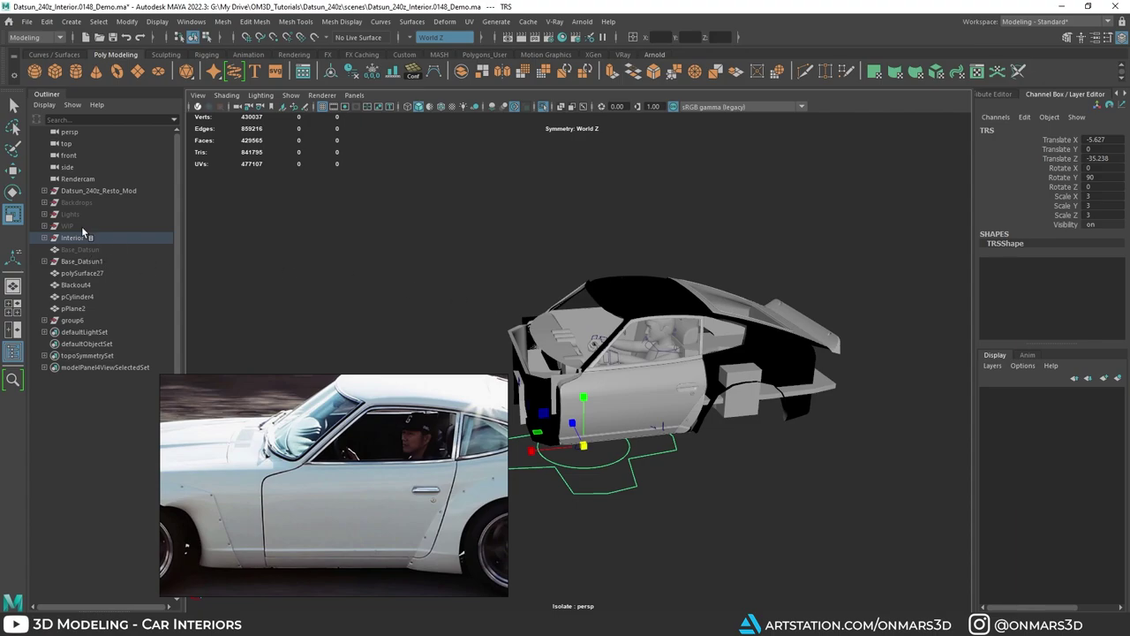
Step: Expand the Interior group and unhide pCube3_6ft as a height reference beside the seated figure
left_click(44, 237)
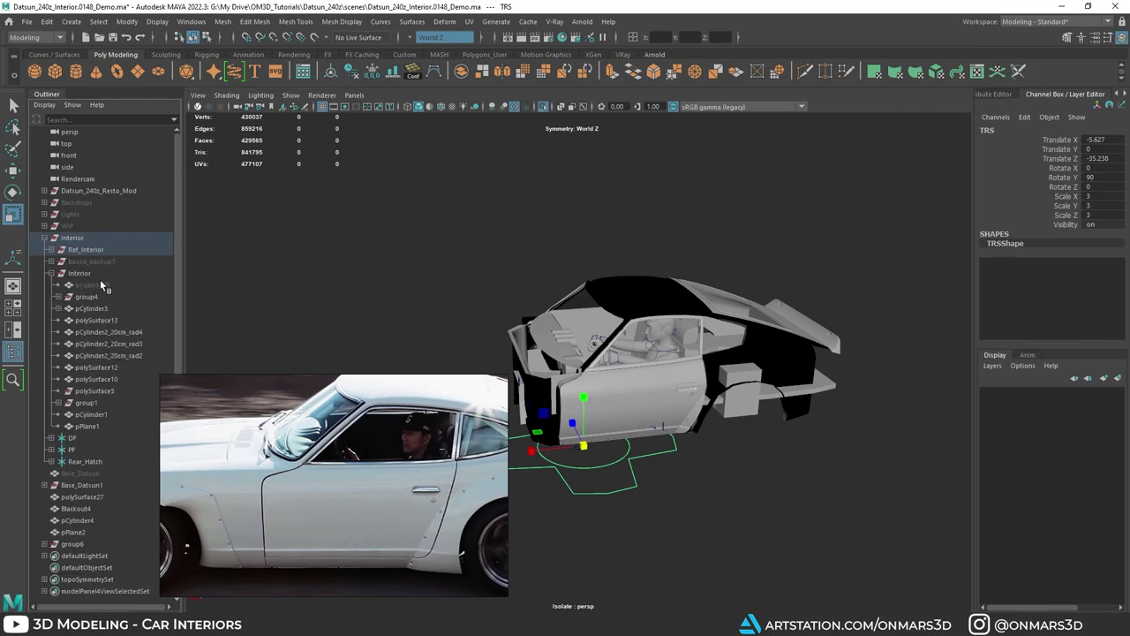
left_click(102, 284)
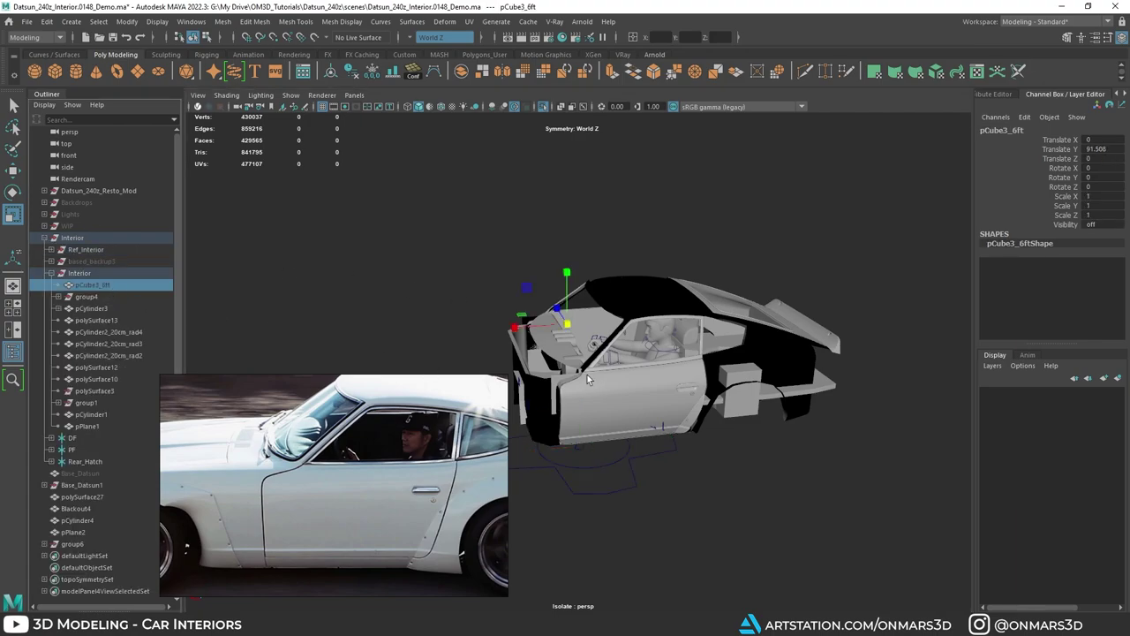
key("shift+h")
left_click_drag(594, 289, 686, 368, "alt")
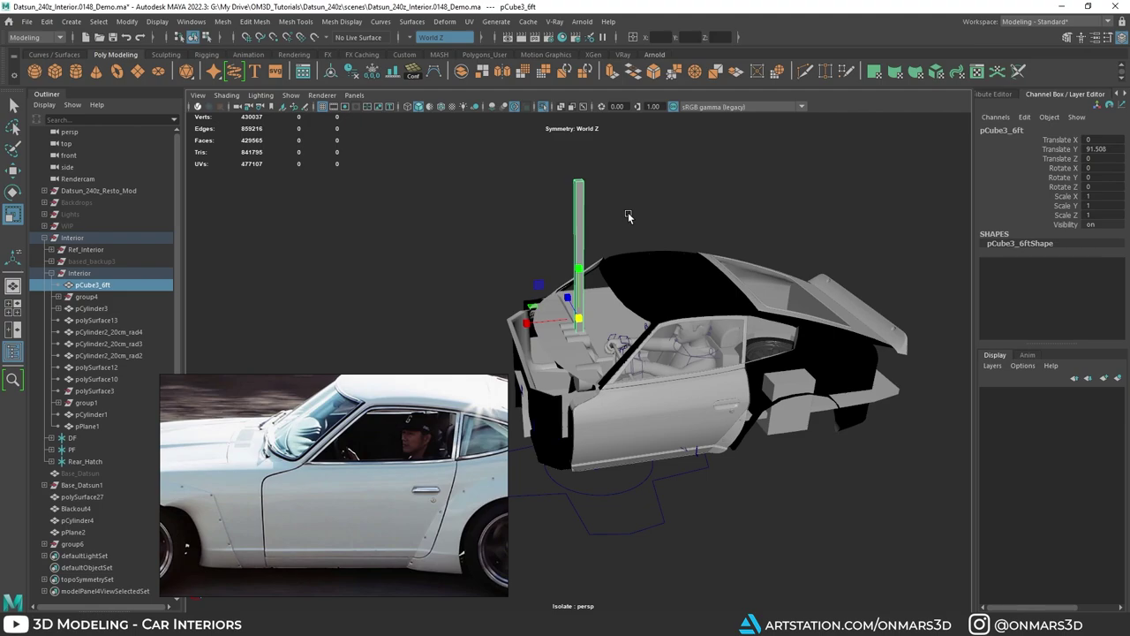
middle_click_drag(650, 399, 589, 345, "alt")
scroll(589, 345, "up", 5)
left_click_drag(589, 345, 554, 342, "alt")
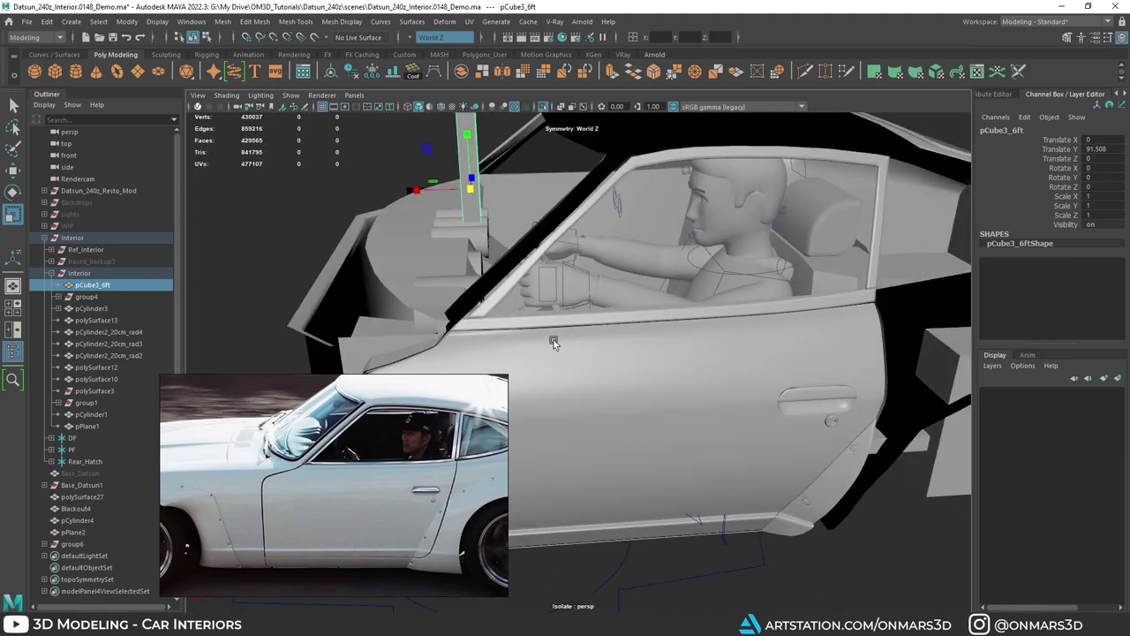
Step: Hide the whole Interior group and leave isolation to bring back the full car
left_click(72, 238)
left_click_drag(341, 317, 570, 323, "alt")
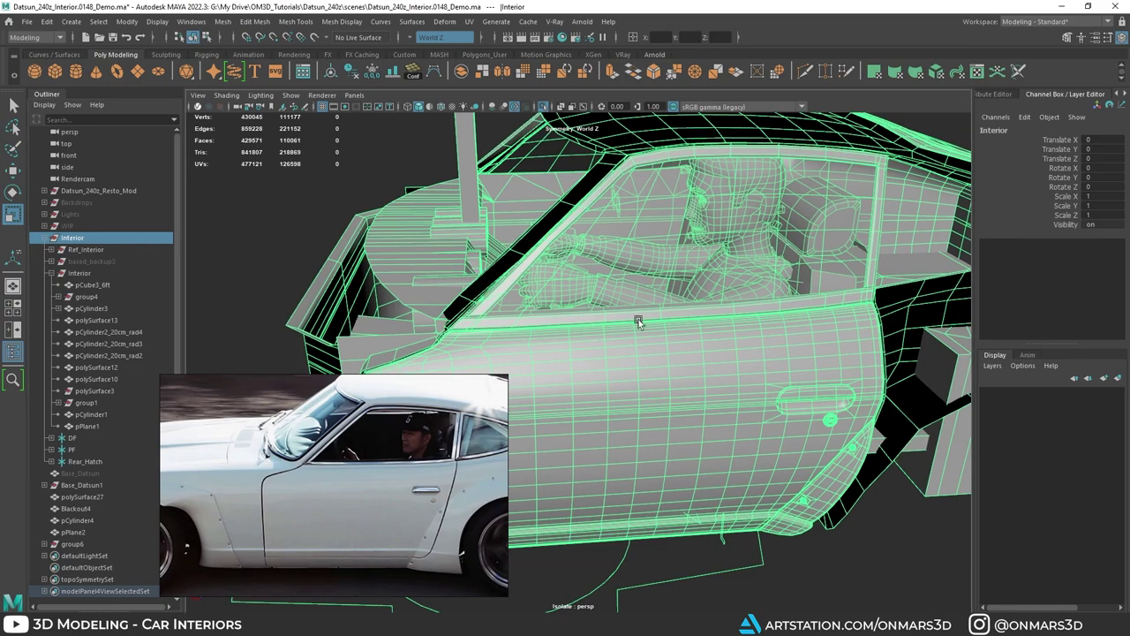
left_click_drag(676, 310, 658, 387, "alt")
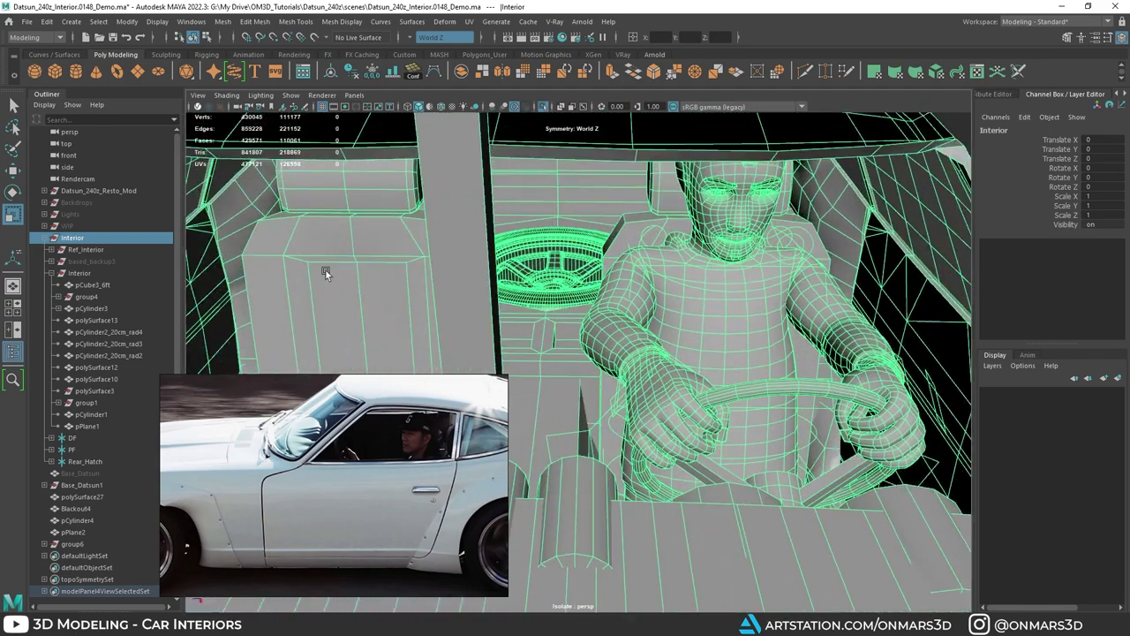
left_click_drag(556, 289, 617, 279, "alt")
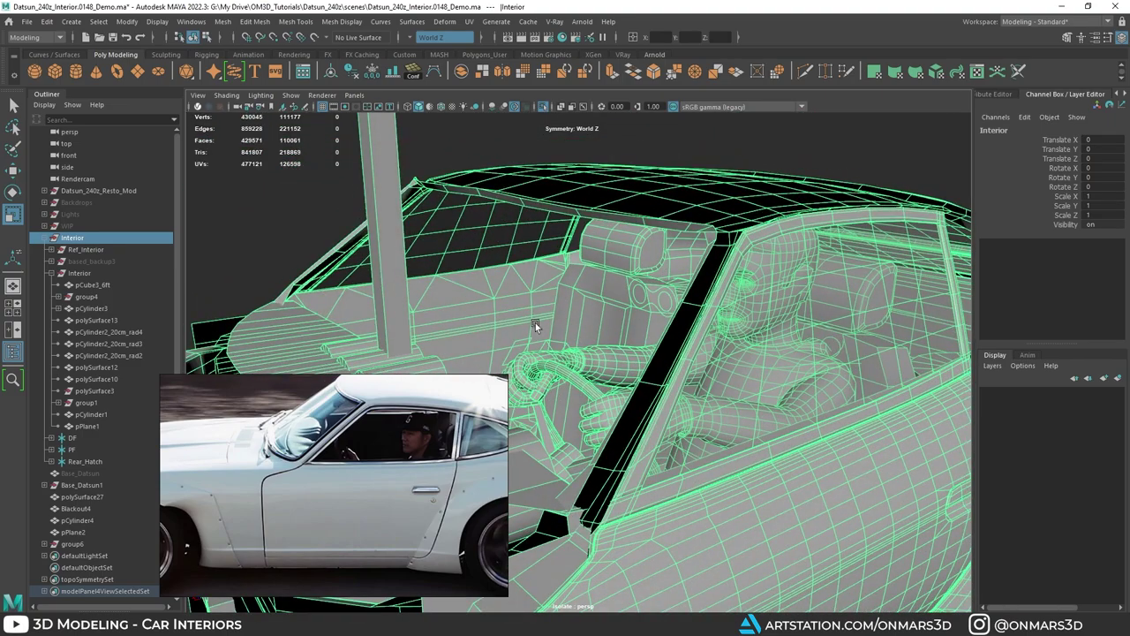
left_click_drag(535, 322, 638, 323, "alt")
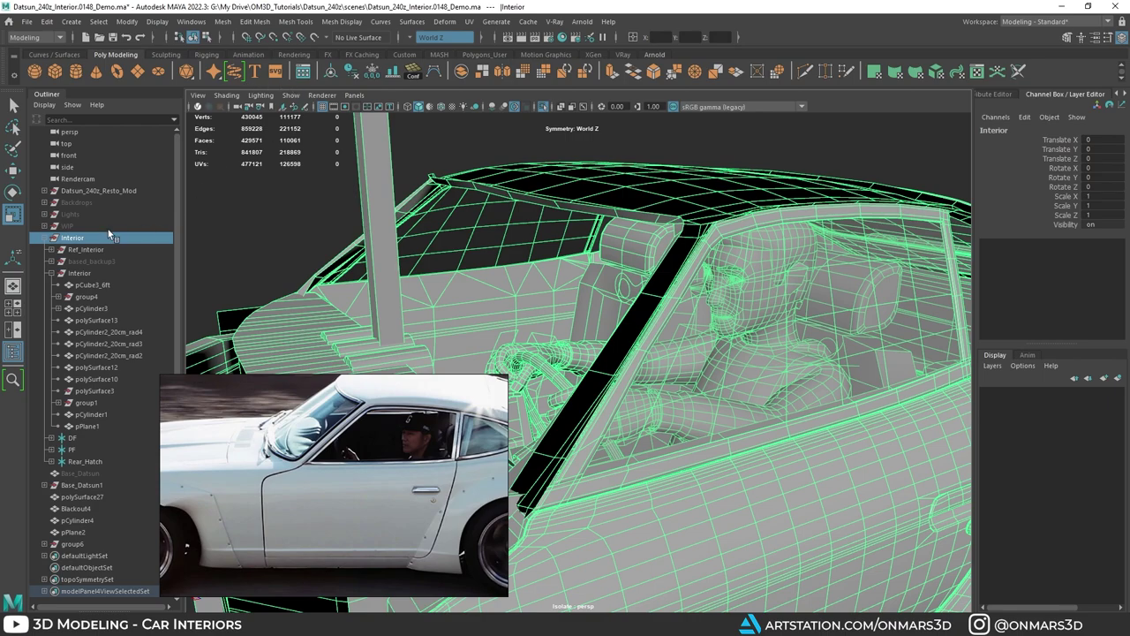
key("ctrl+h")
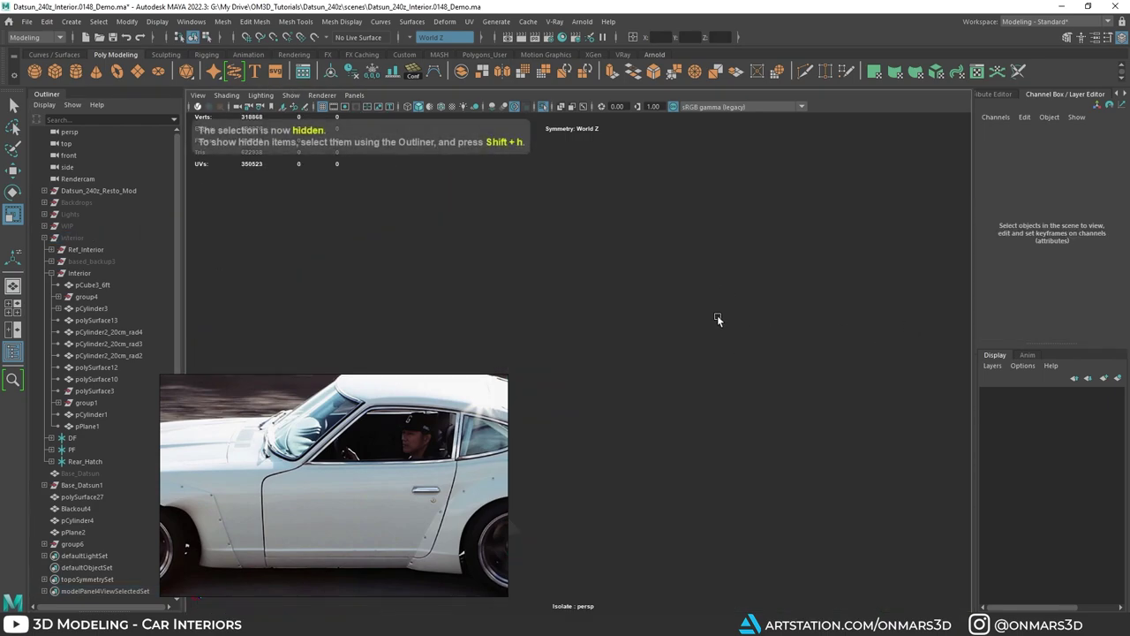
key("ctrl+1")
left_click_drag(674, 334, 625, 294, "alt")
key("q")
left_click_drag(582, 205, 589, 185, "alt")
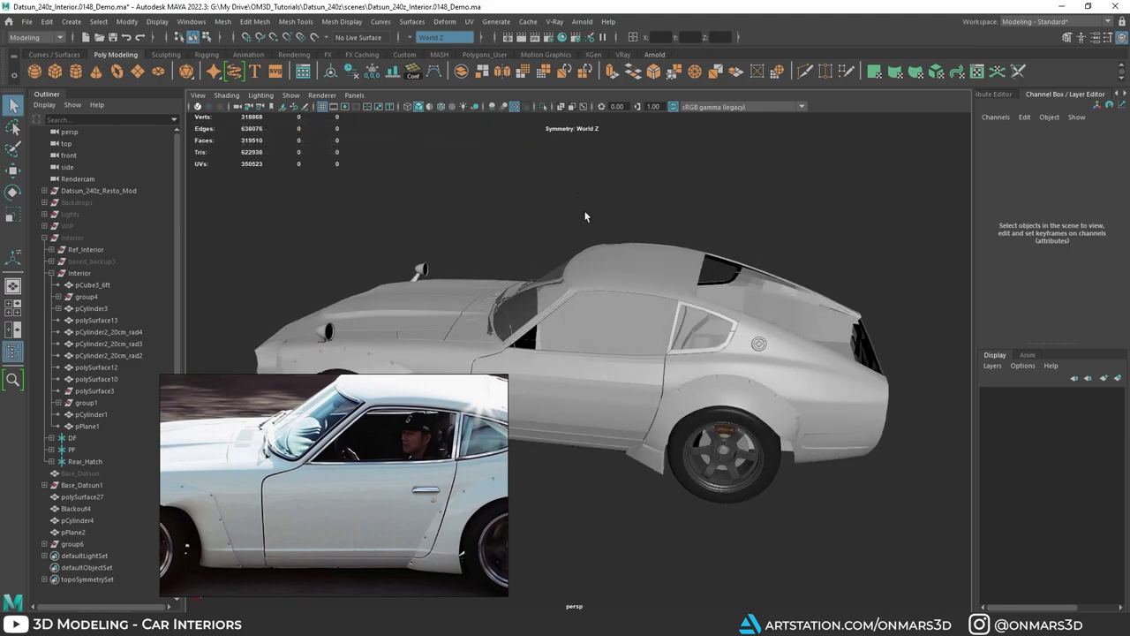
Step: Create a polygon cube and move it into the cabin area at about X -68.6, Y 41.4
right_click(587, 185, "shift")
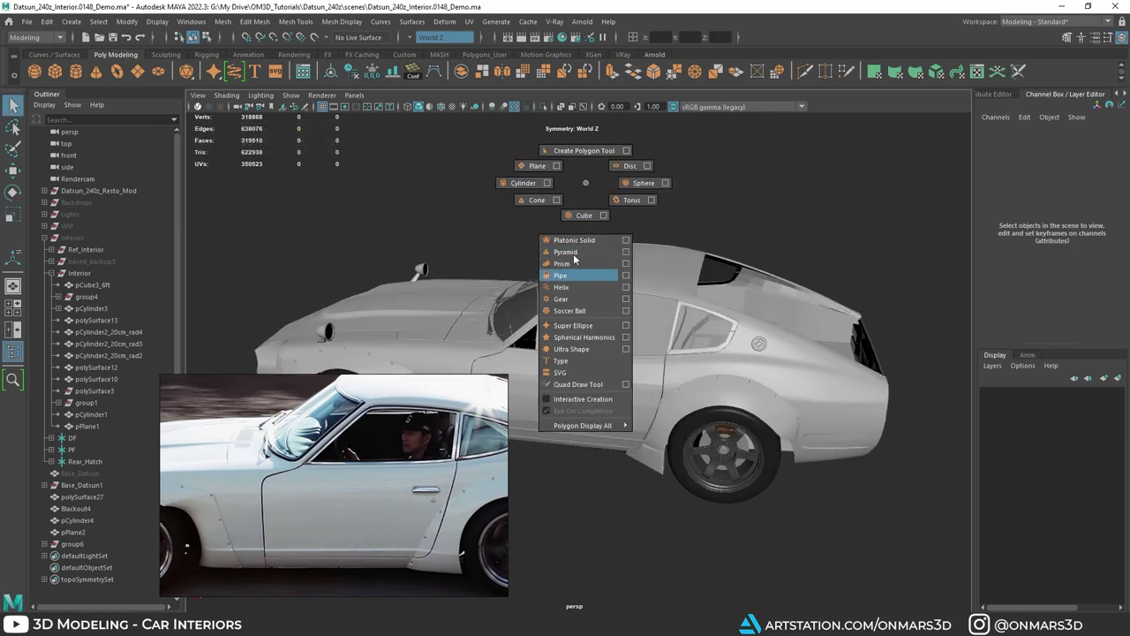
left_click(583, 215)
key("w")
scroll(568, 290, "down", 2)
middle_click_drag(568, 290, 633, 281, "alt")
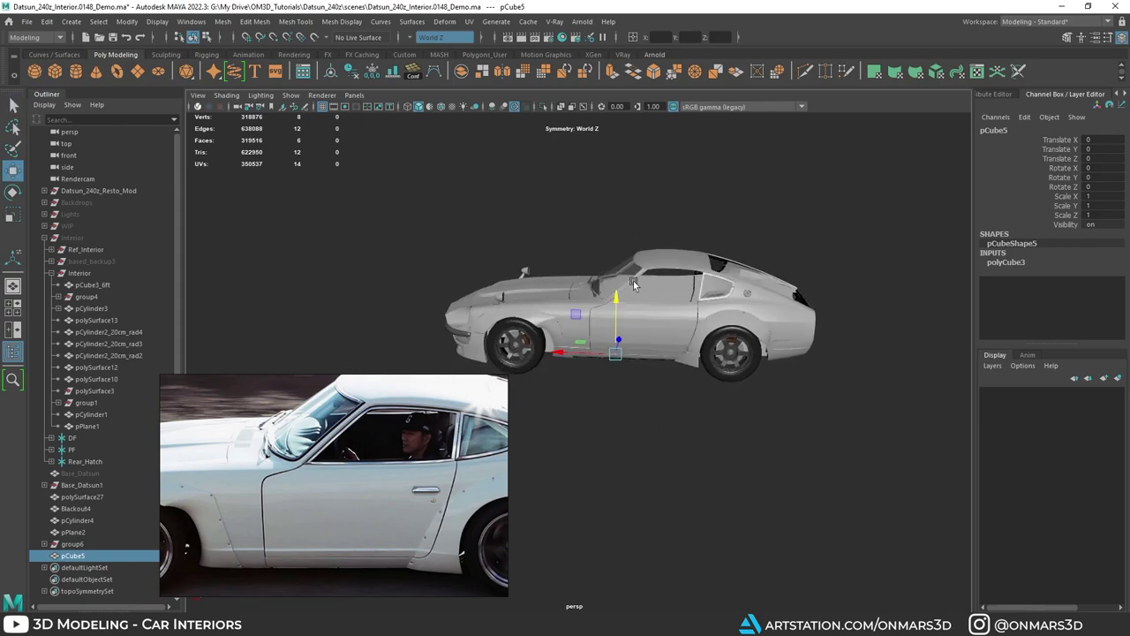
left_click_drag(577, 314, 637, 281)
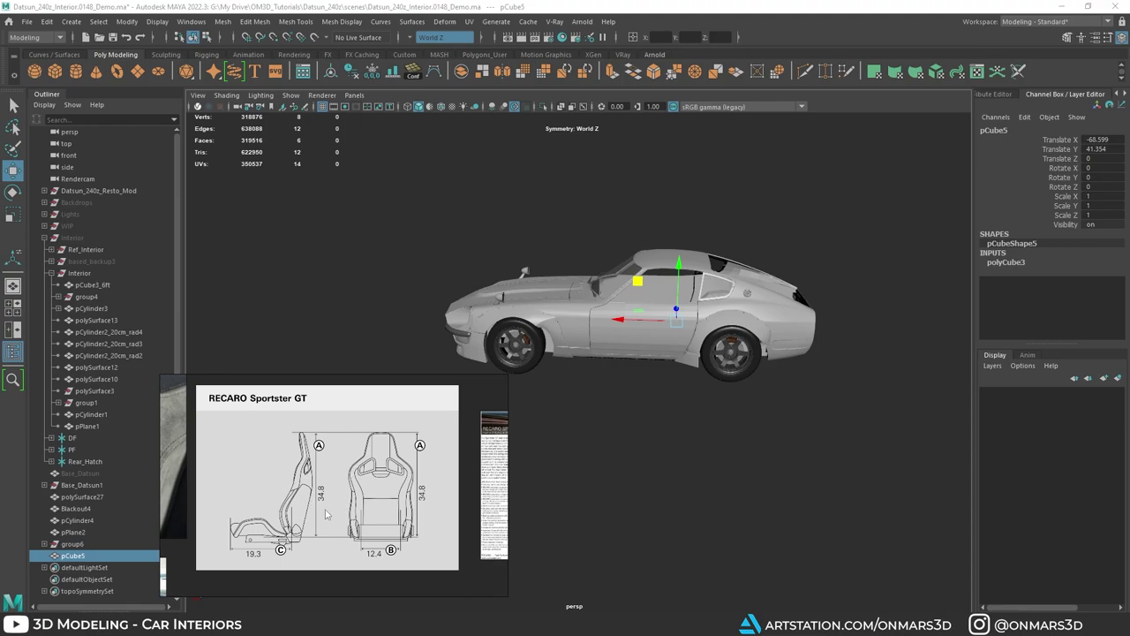
Step: Examine the RECARO Sportster GT drawing and the dimensioned seat sheet on the reference board
middle_click_drag(401, 550, 343, 518)
scroll(344, 518, "down", 4)
scroll(440, 522, "up", 5)
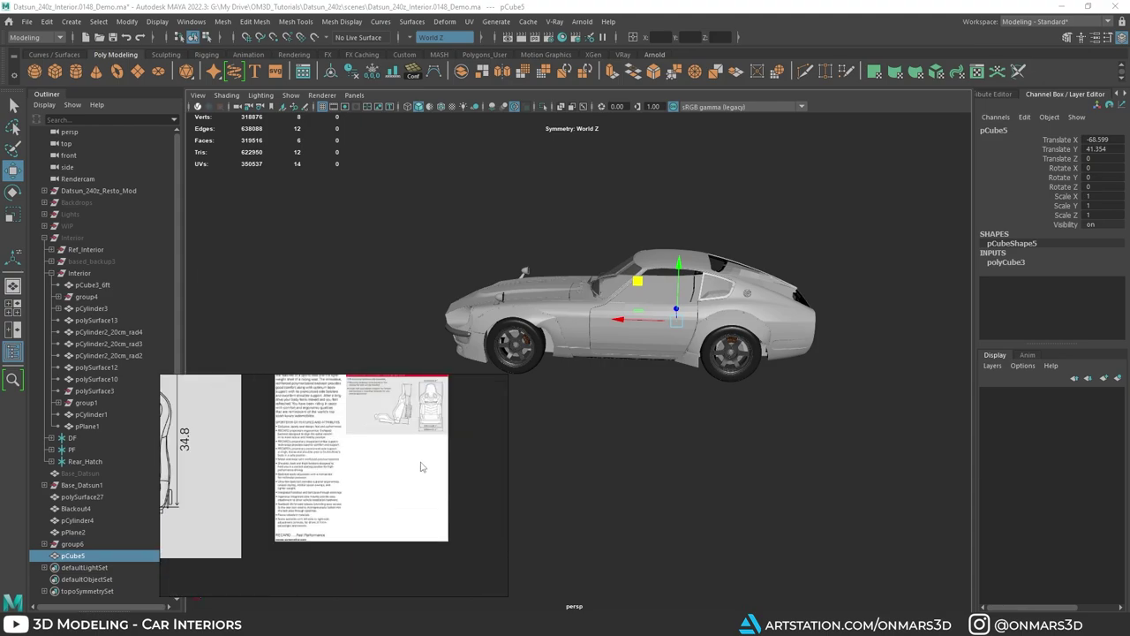
scroll(431, 435, "up", 4)
middle_click_drag(431, 435, 392, 515)
scroll(362, 519, "up", 3)
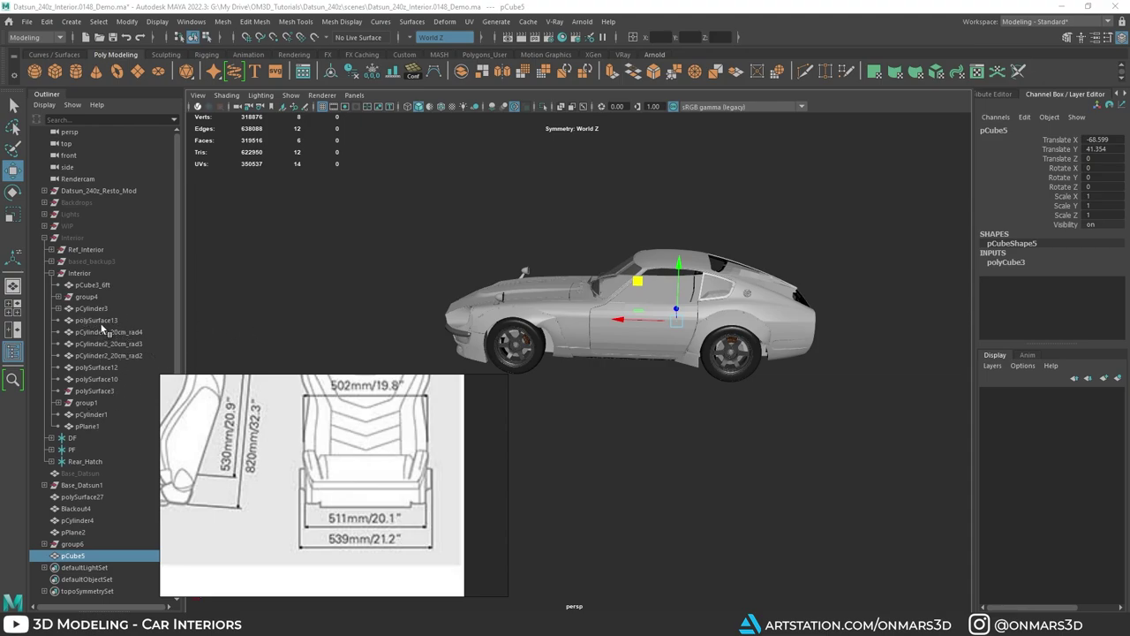
Step: Save the scene and duplicate the group2 seat from Ref_Interior, unparenting the copy from the hidden group
middle_click_drag(527, 339, 555, 332, "alt")
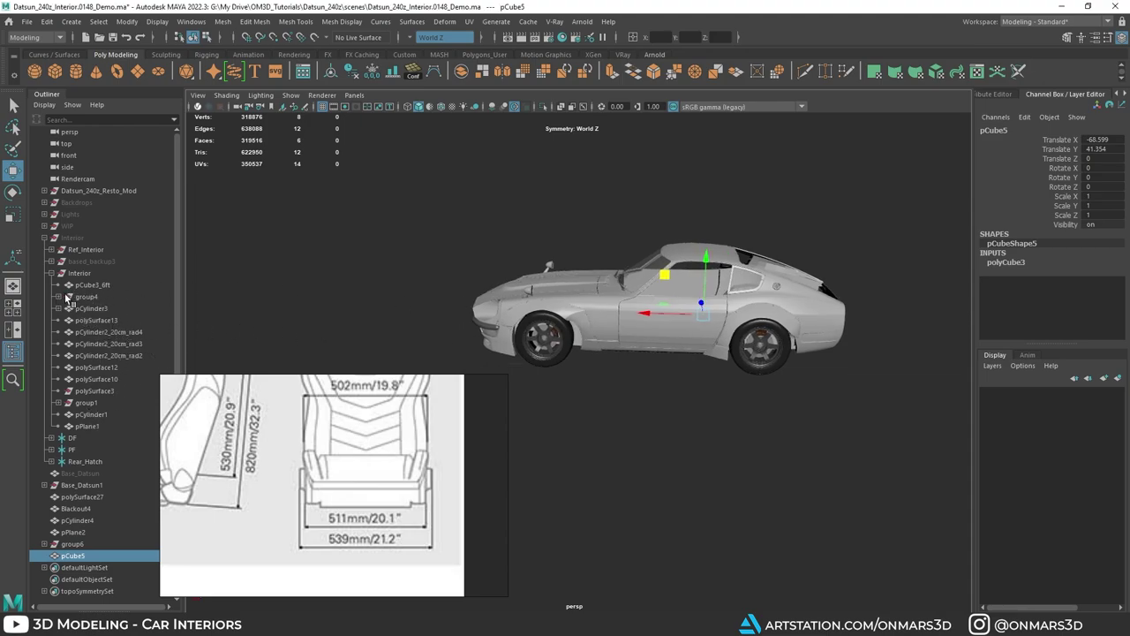
left_click(58, 297)
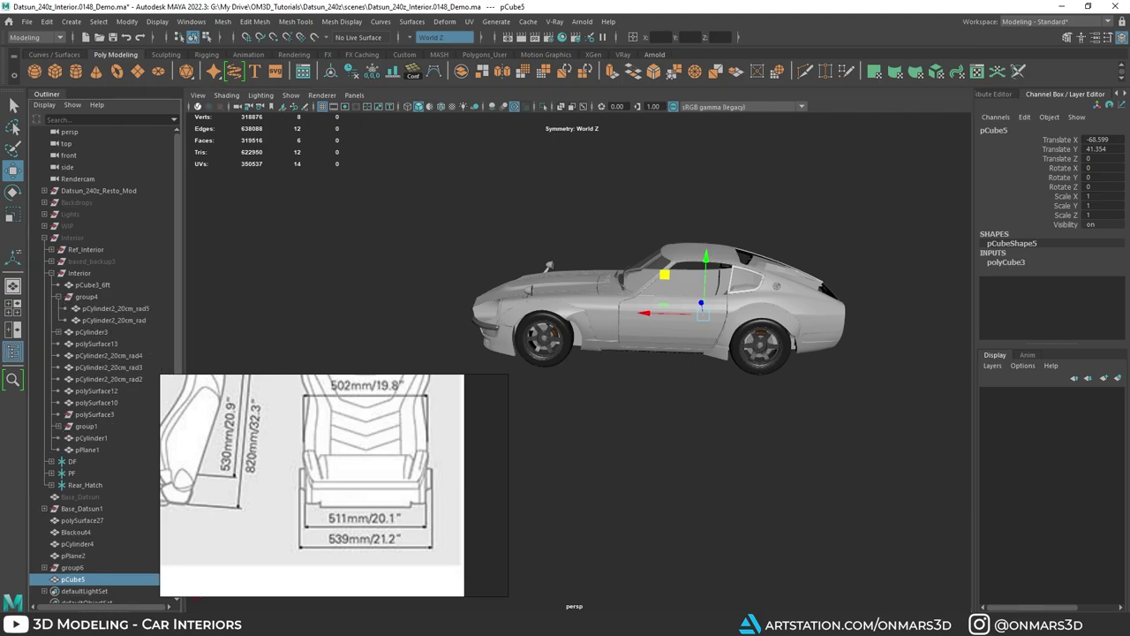
key("ctrl+s")
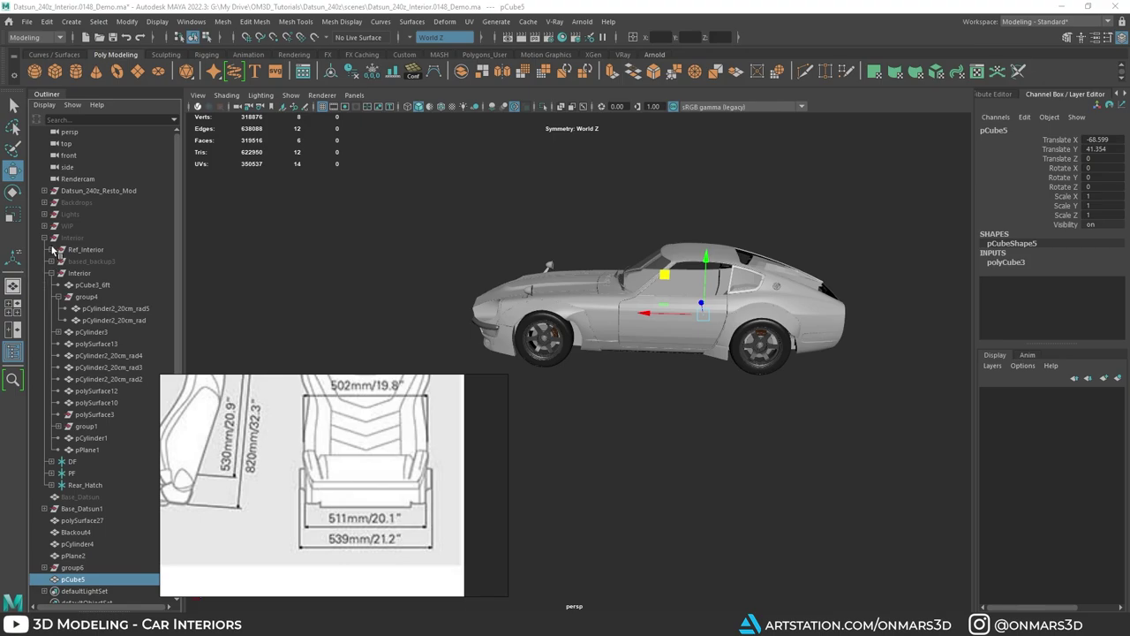
left_click(50, 249)
left_click(87, 261)
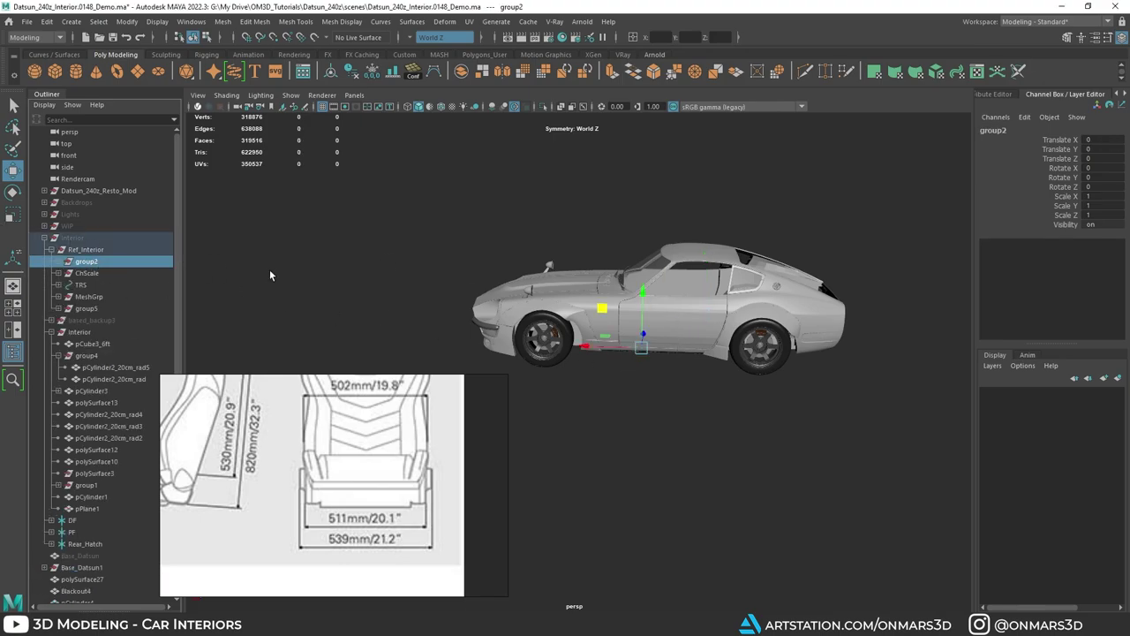
key("ctrl+d")
key("shift+p")
key("f")
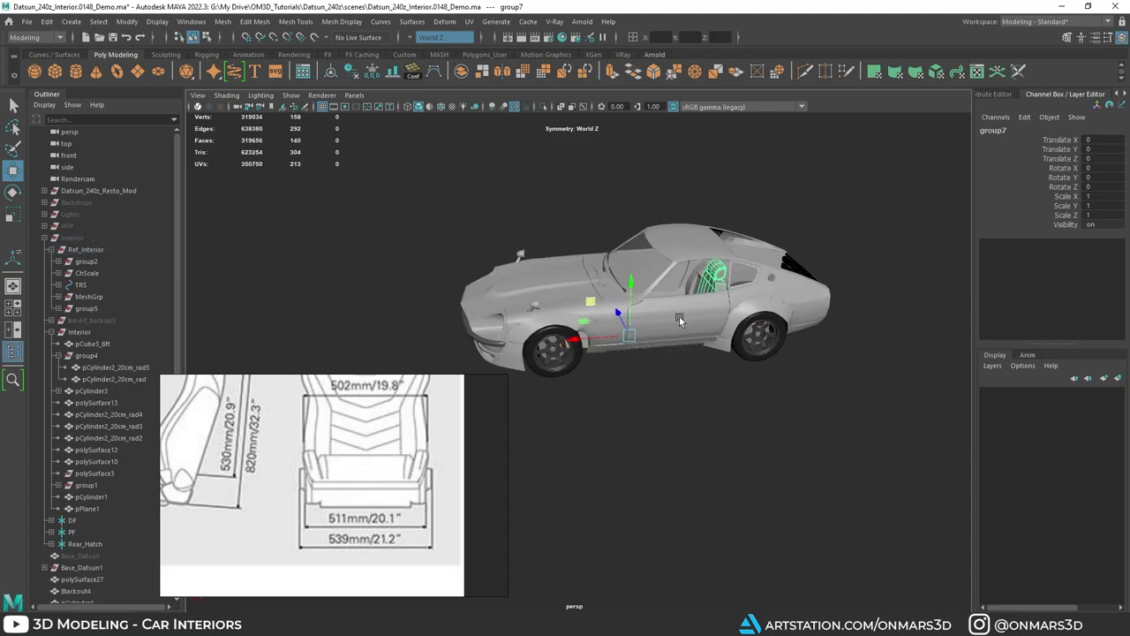
Step: Isolate the duplicated seat and select its cushion block to check it against the dimension drawing
key("ctrl+1")
key("f")
left_click(611, 358)
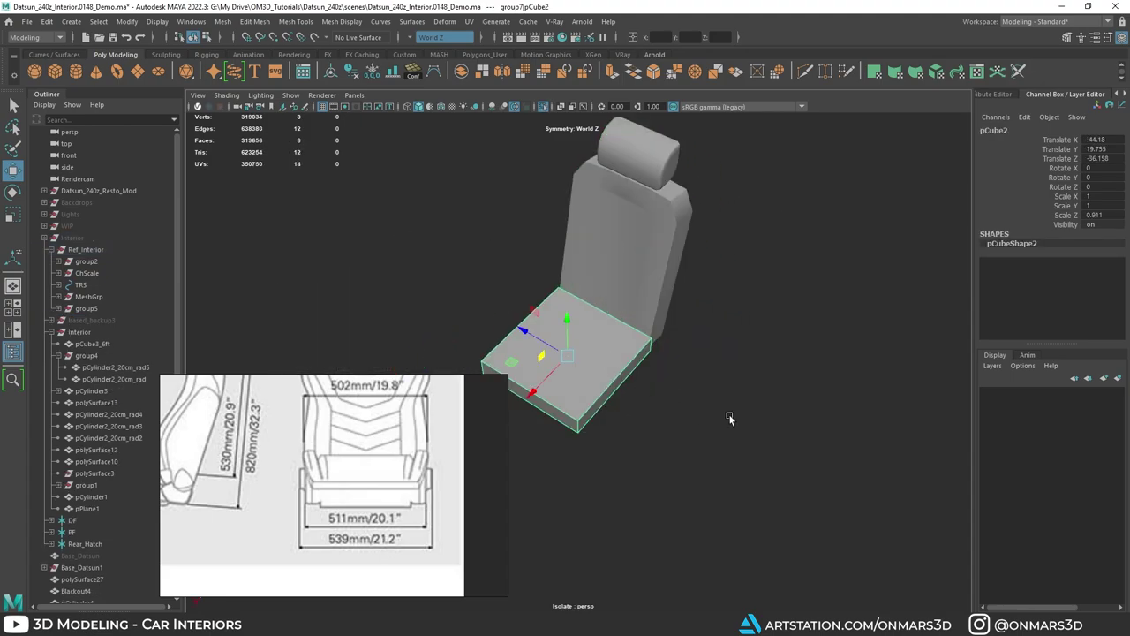
left_click_drag(729, 419, 872, 311, "alt")
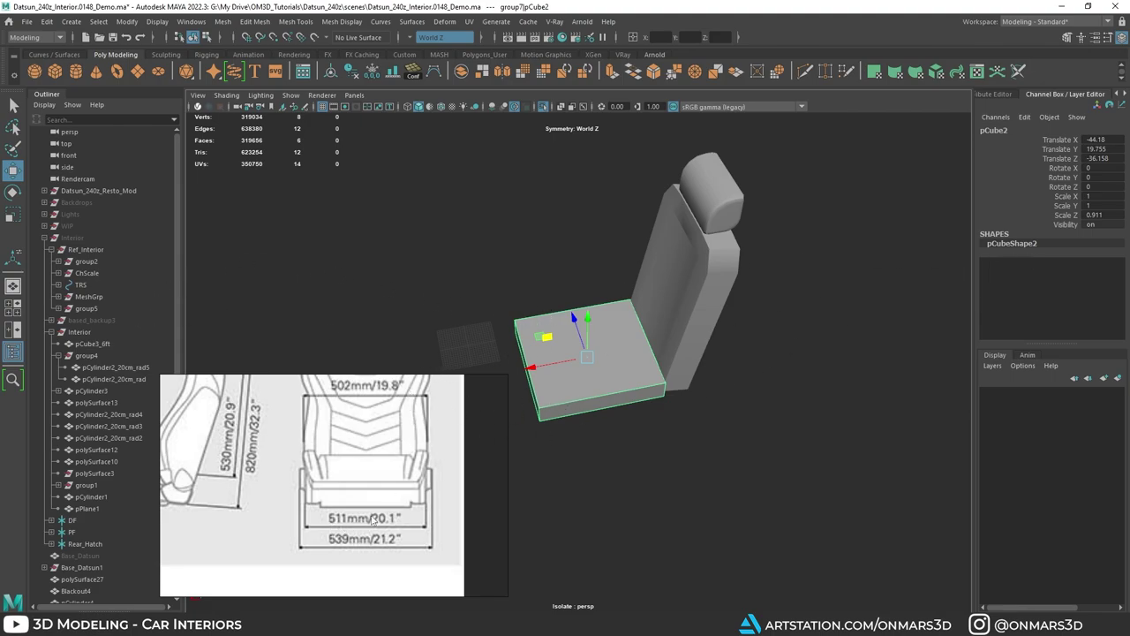
middle_click_drag(533, 378, 565, 328, "alt")
left_click_drag(622, 330, 402, 232, "alt")
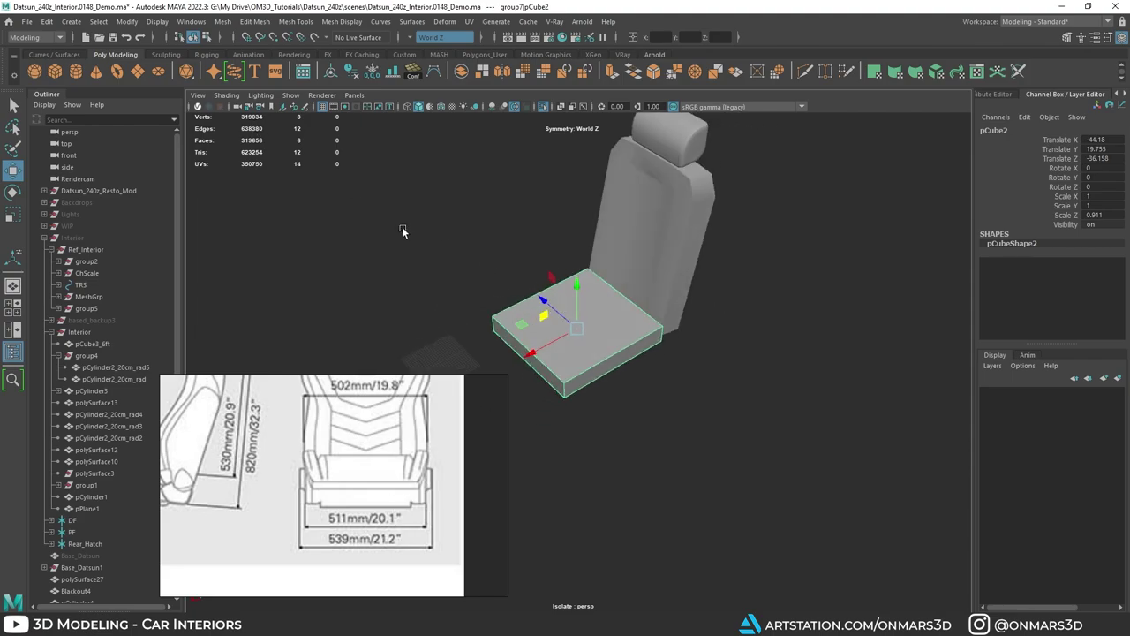
Step: Create a new polygon cube and move it beside the seat to about X -19.4, Y 34, Z 0.4
left_click(55, 76)
scroll(507, 296, "down", 6)
left_click_drag(557, 315, 568, 287, "alt")
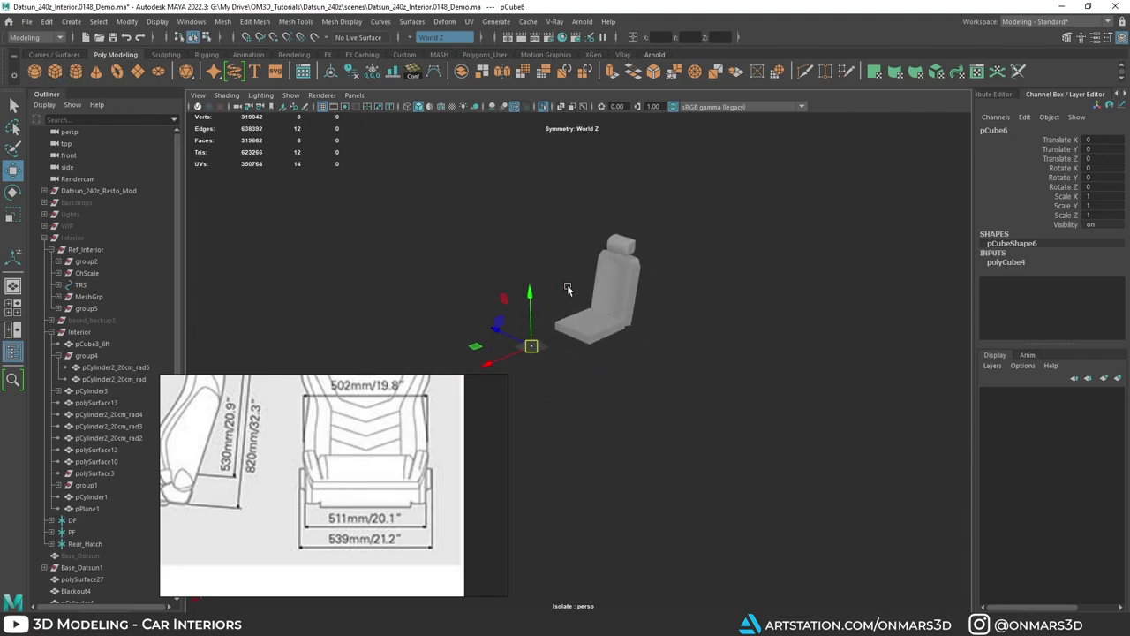
middle_click_drag(507, 363, 546, 305, "alt")
scroll(547, 305, "up", 2)
left_click_drag(556, 306, 573, 252)
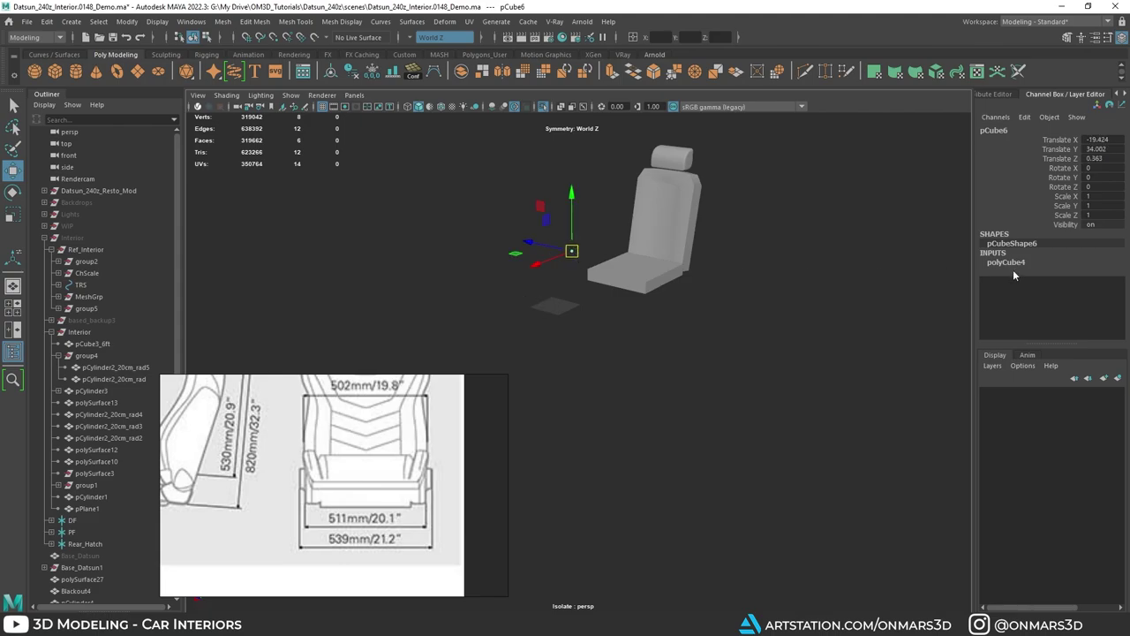
Step: Enlarge the new cube to about 6.3 in width and depth and about 6.9 in height
left_click(1003, 263)
left_click(1066, 284)
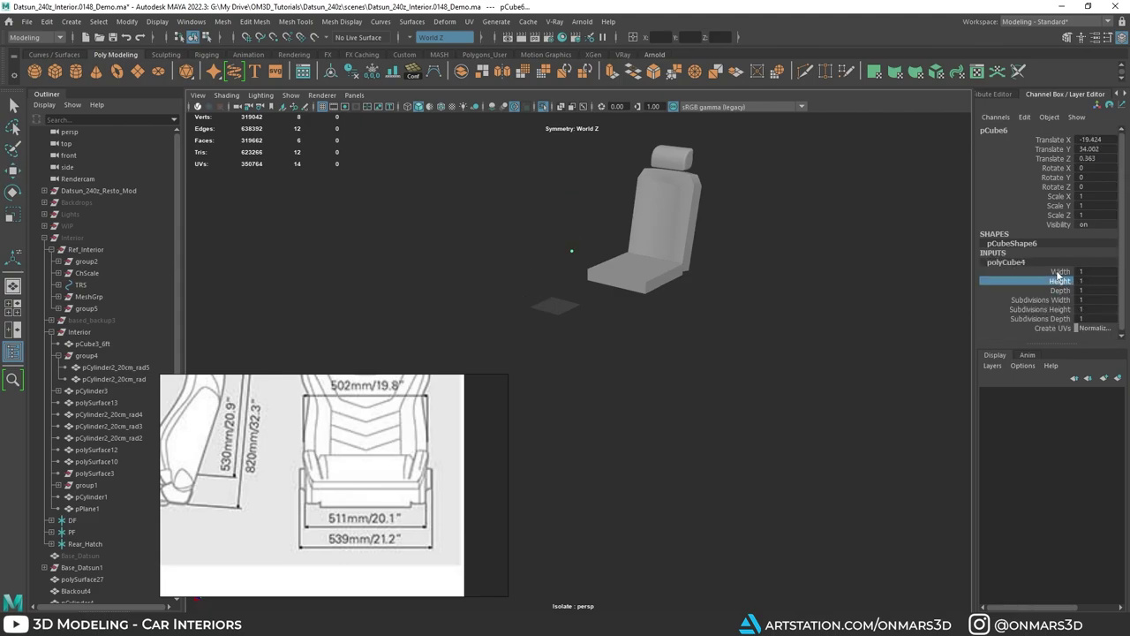
left_click_drag(1058, 273, 1061, 291)
middle_click_drag(889, 291, 918, 291)
left_click_drag(917, 290, 951, 297, "alt")
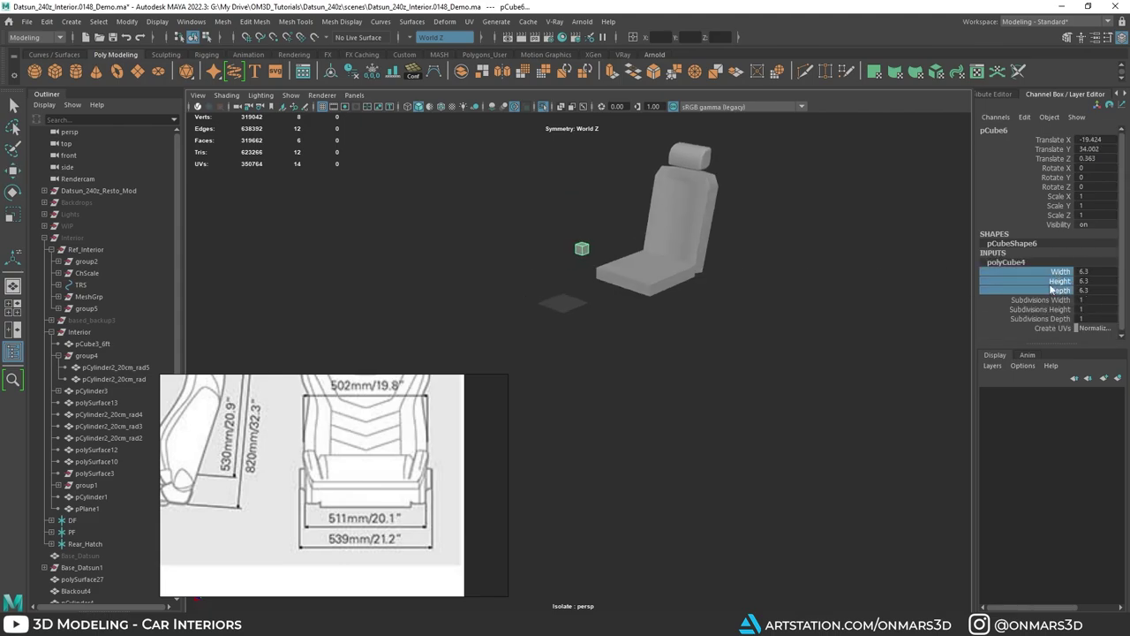
left_click(1059, 283)
middle_click_drag(804, 307, 816, 308)
left_click_drag(837, 306, 707, 274, "alt")
middle_click_drag(837, 301, 812, 301)
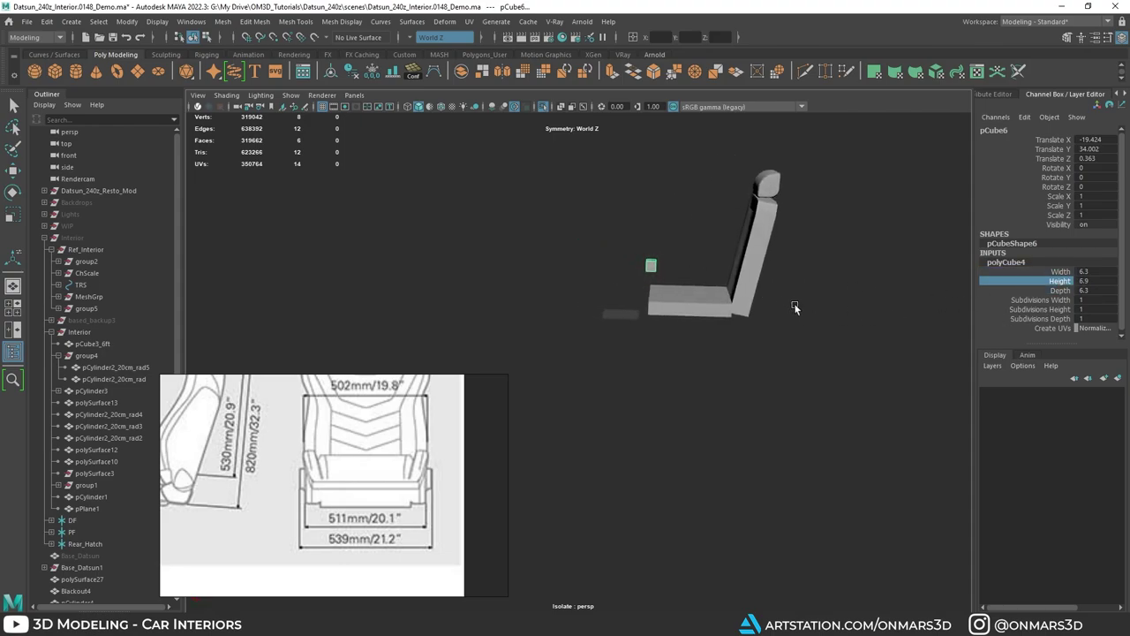
left_click_drag(792, 303, 768, 306, "alt")
Step: Set the cube's depth to 54 to match the overall seat width in the RECARO drawing
left_click(1060, 292)
middle_click_drag(753, 309, 831, 304)
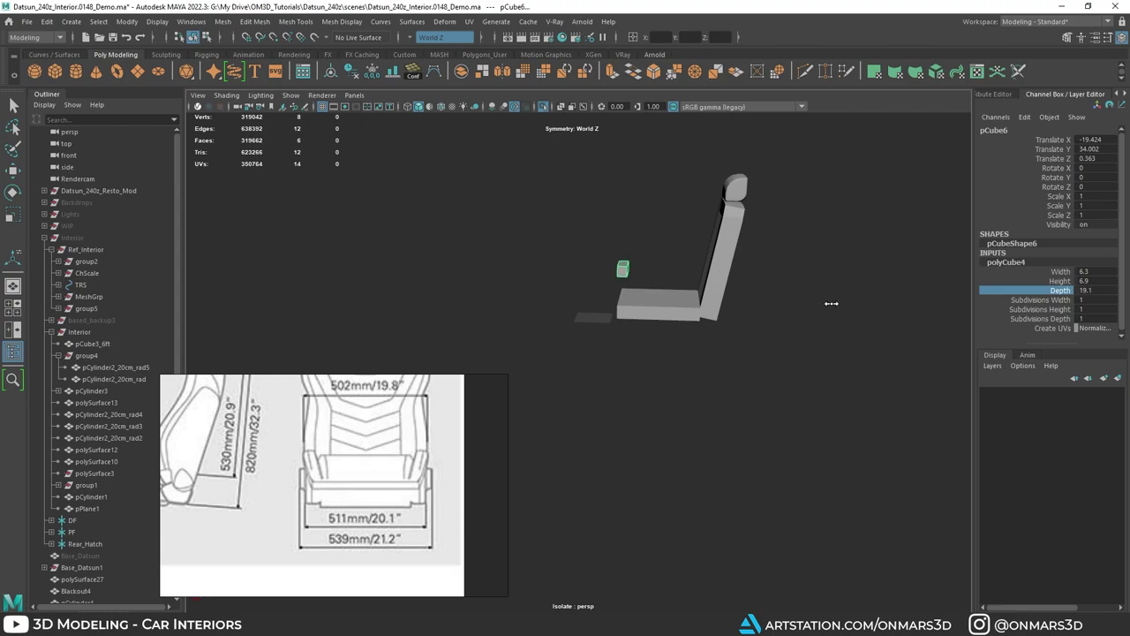
left_click_drag(831, 304, 671, 288, "alt")
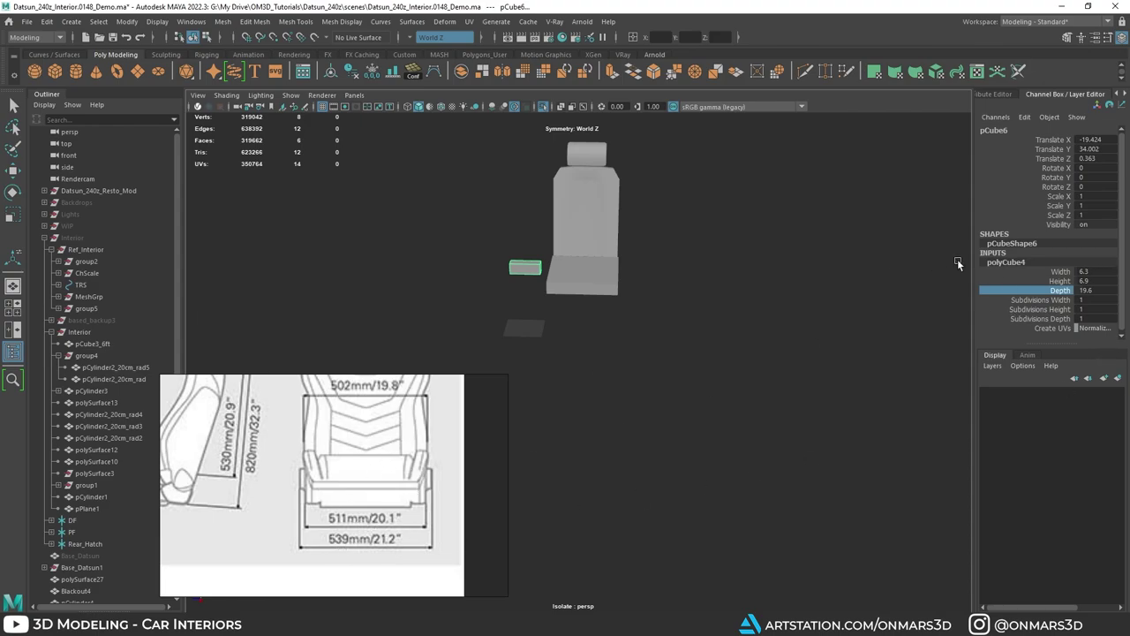
double_click(1091, 290)
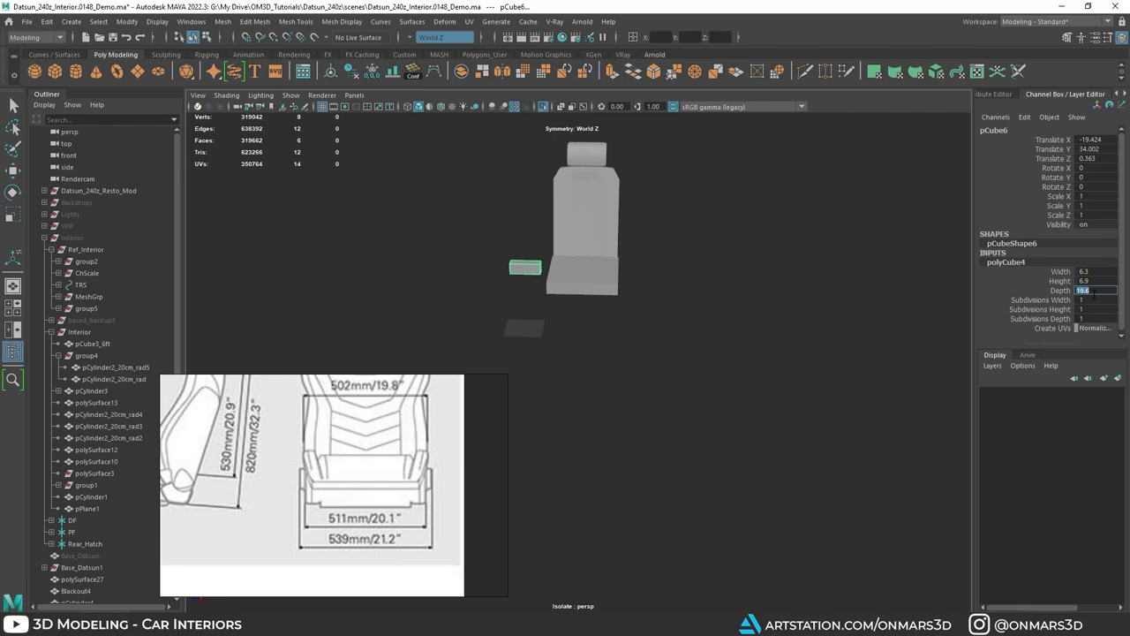
type("54")
key("Return")
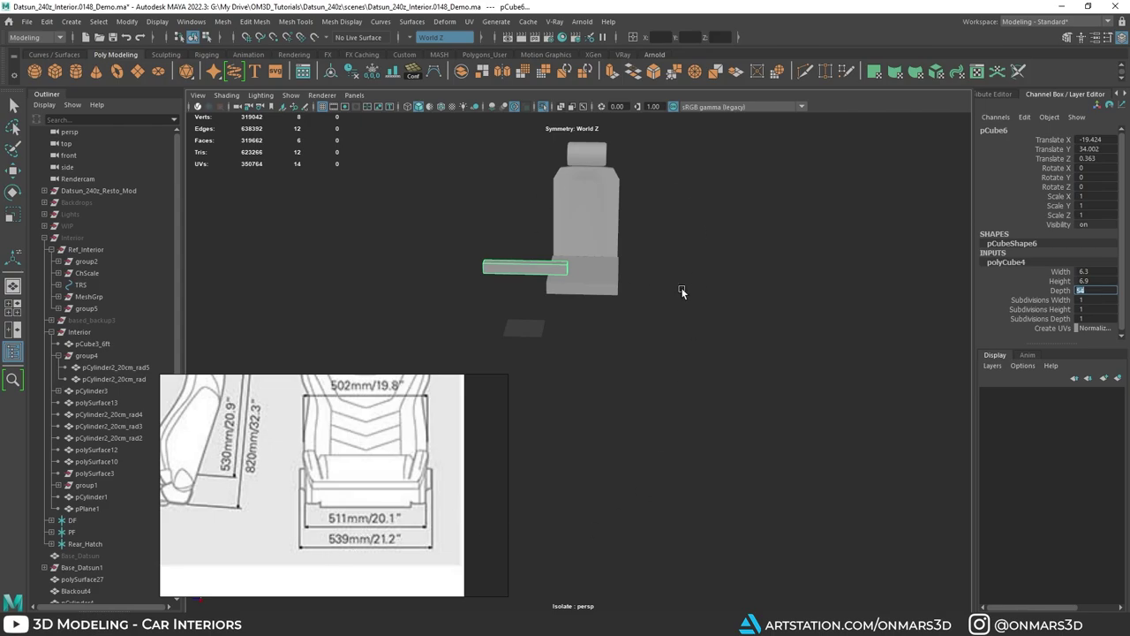
left_click_drag(682, 291, 645, 300, "alt")
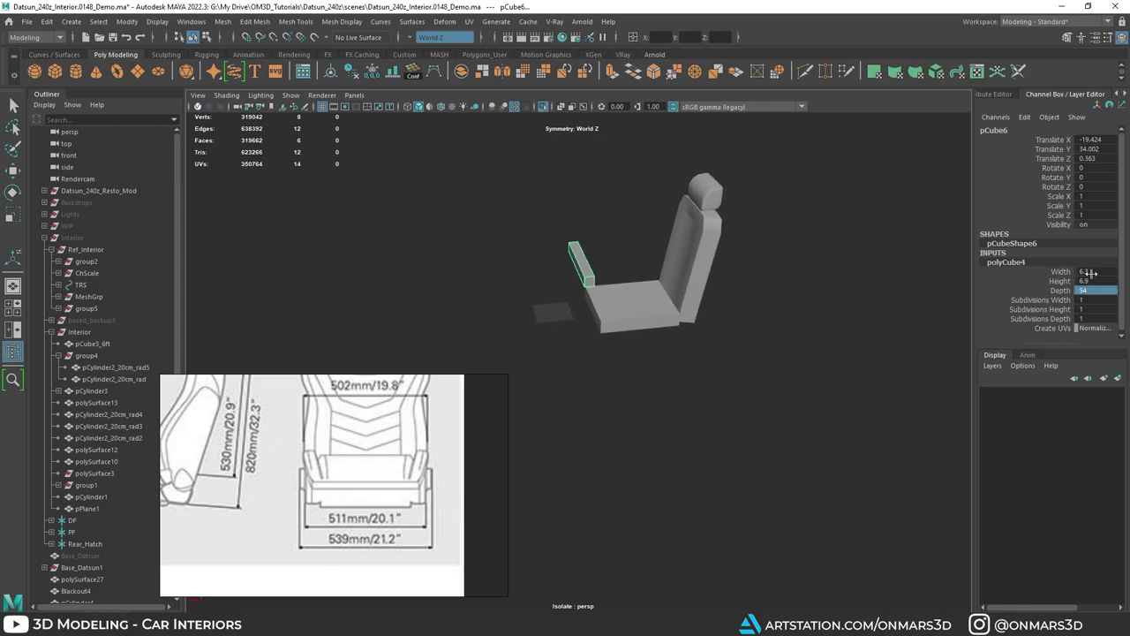
Step: Check the seat's side view in the dimension drawing and extend the cube's width to about 45.3
middle_click_drag(329, 418, 508, 405)
scroll(401, 461, "down", 8)
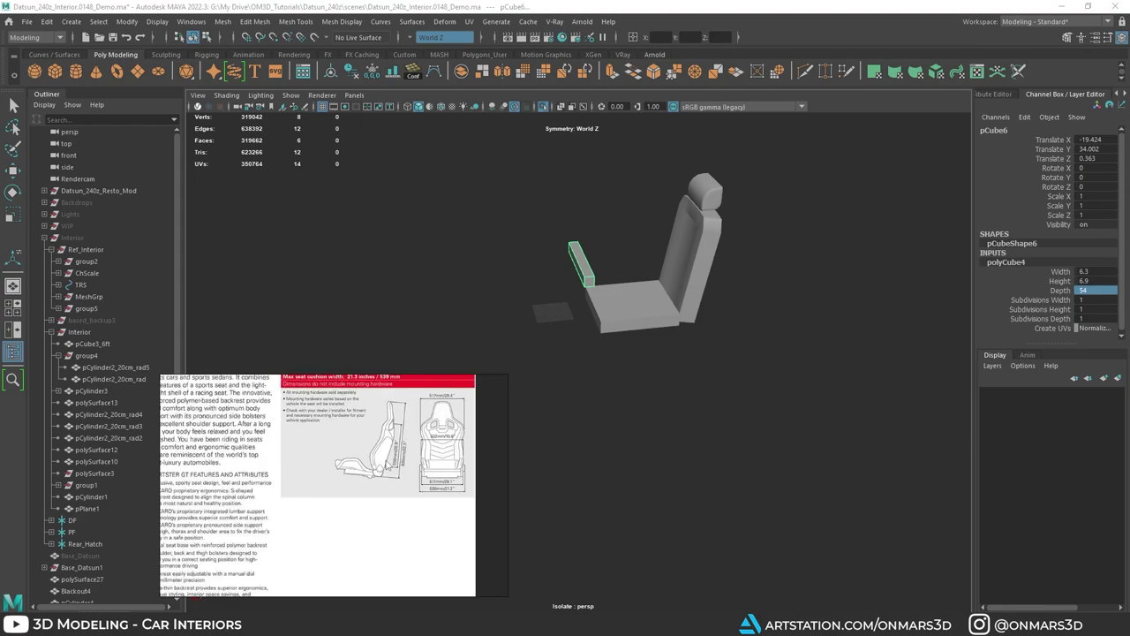
middle_click_drag(397, 465, 343, 475)
scroll(344, 474, "up", 1)
scroll(344, 475, "up", 3)
left_click_drag(628, 401, 957, 268, "alt")
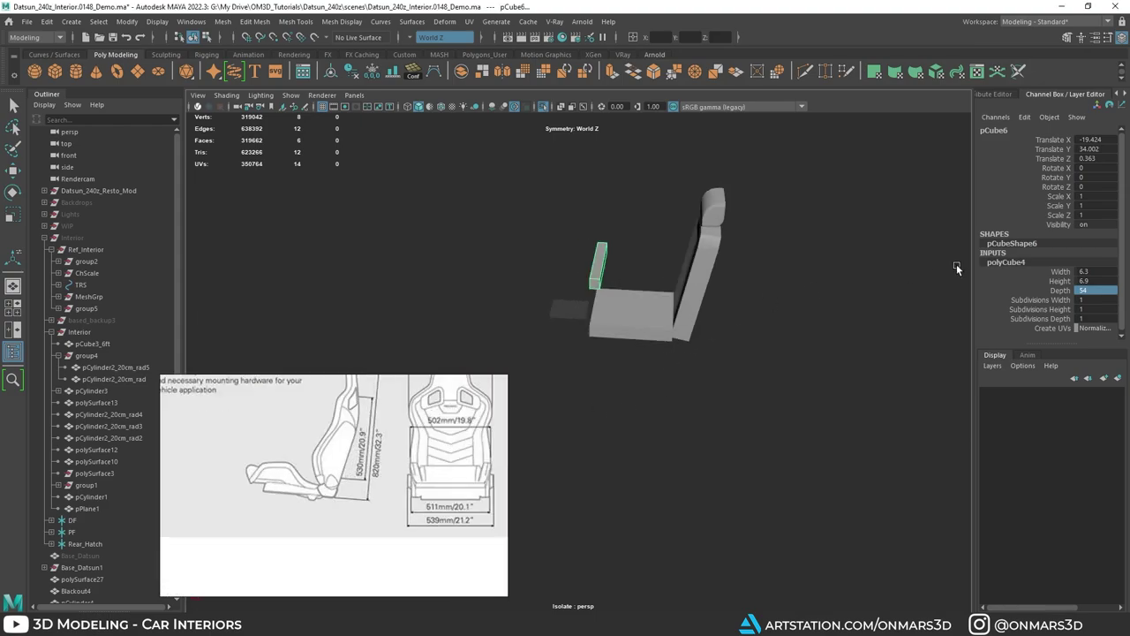
left_click(1059, 271)
middle_click_drag(821, 329, 854, 329)
left_click_drag(678, 351, 669, 295, "alt")
Step: Move the cube beside the seat cushion, to about X -44.5, Y 22.9, and compare it with the dimension drawing
key("w")
middle_click_drag(686, 303, 638, 315, "alt")
scroll(632, 311, "up", 3)
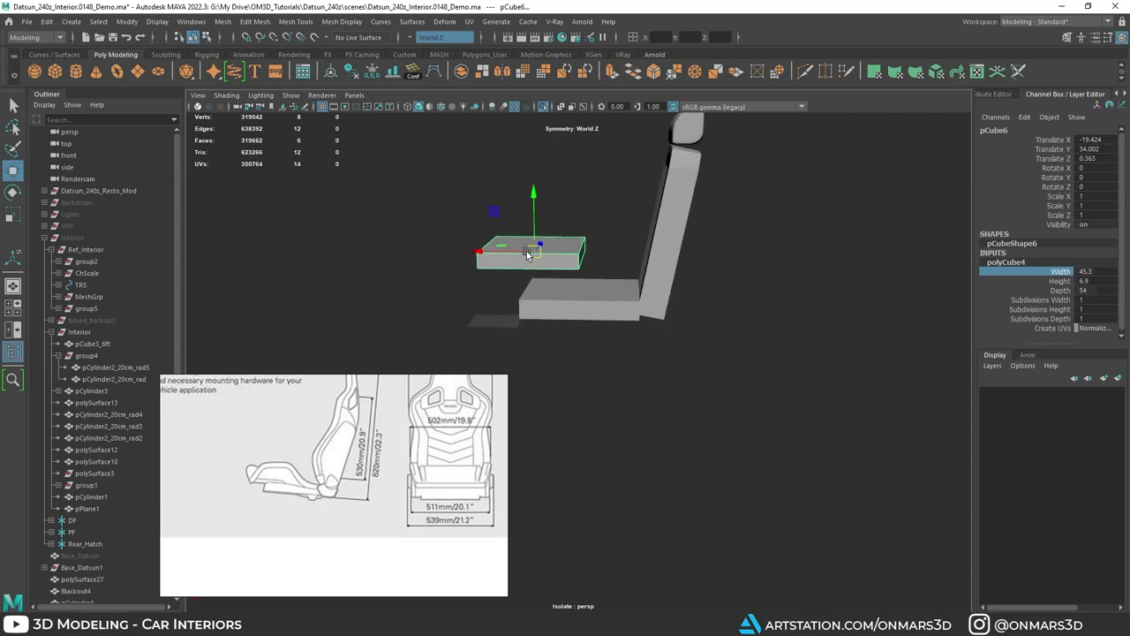
left_click_drag(495, 214, 547, 238)
middle_click_drag(579, 242, 608, 315, "alt")
scroll(607, 314, "up", 2)
middle_click_drag(445, 408, 414, 425)
scroll(414, 425, "up", 2)
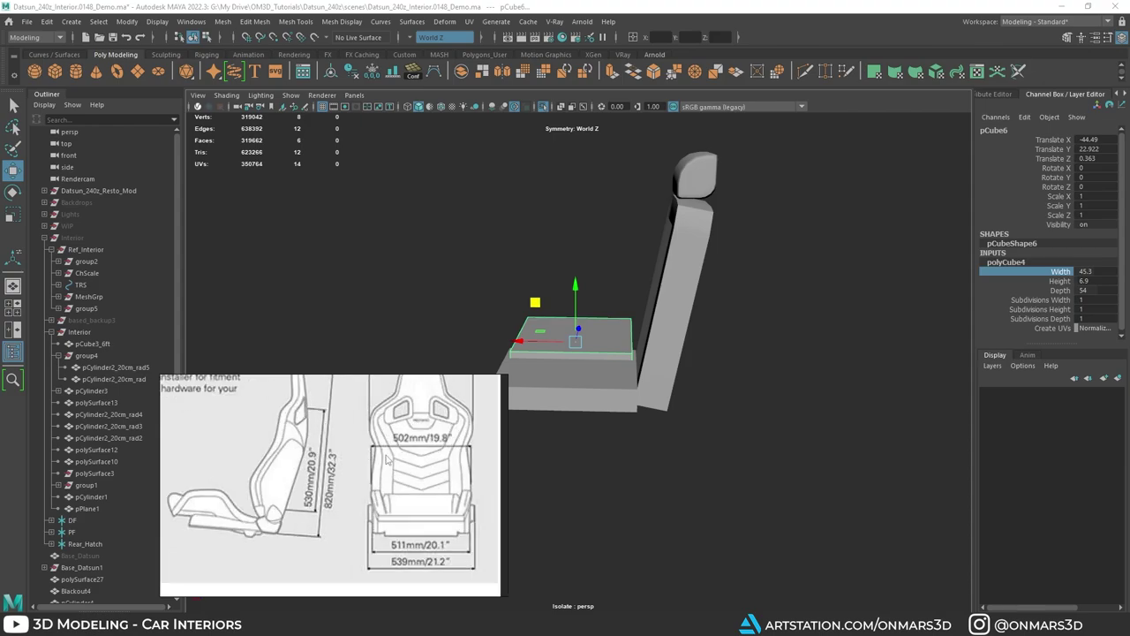
left_click_drag(633, 336, 667, 316, "alt")
Step: Cut edge loops into the new cushion cube with Multi-Cut, one across near its front edge and two running front to back
left_click(655, 237)
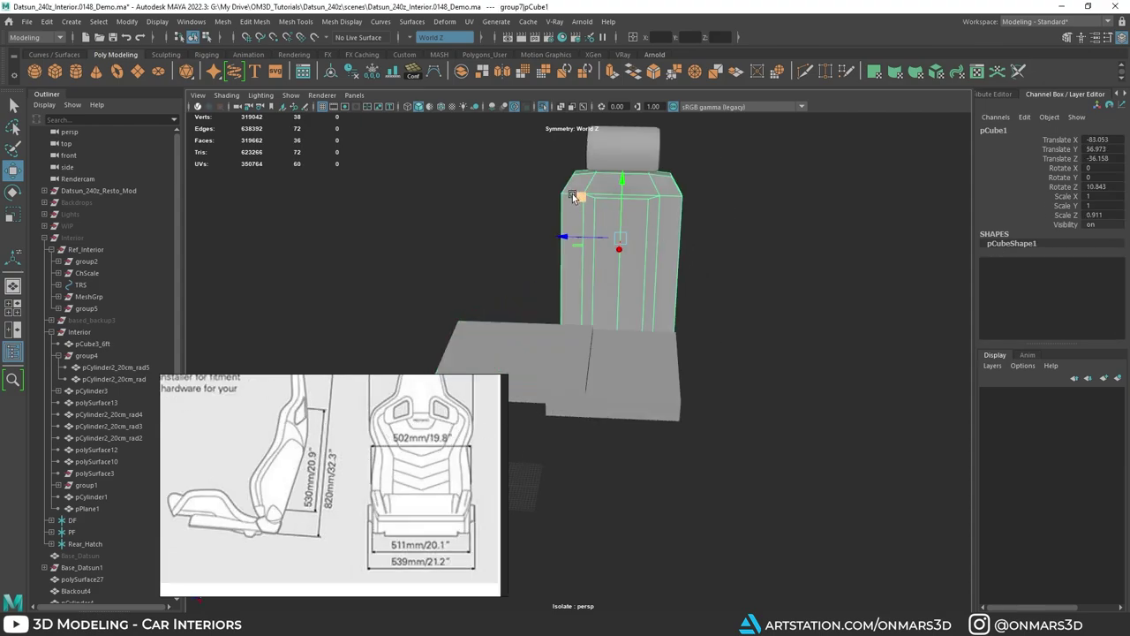
left_click_drag(572, 193, 601, 325, "alt")
left_click(556, 386)
middle_click_drag(587, 352, 646, 277, "alt")
left_click_drag(645, 278, 626, 305, "alt")
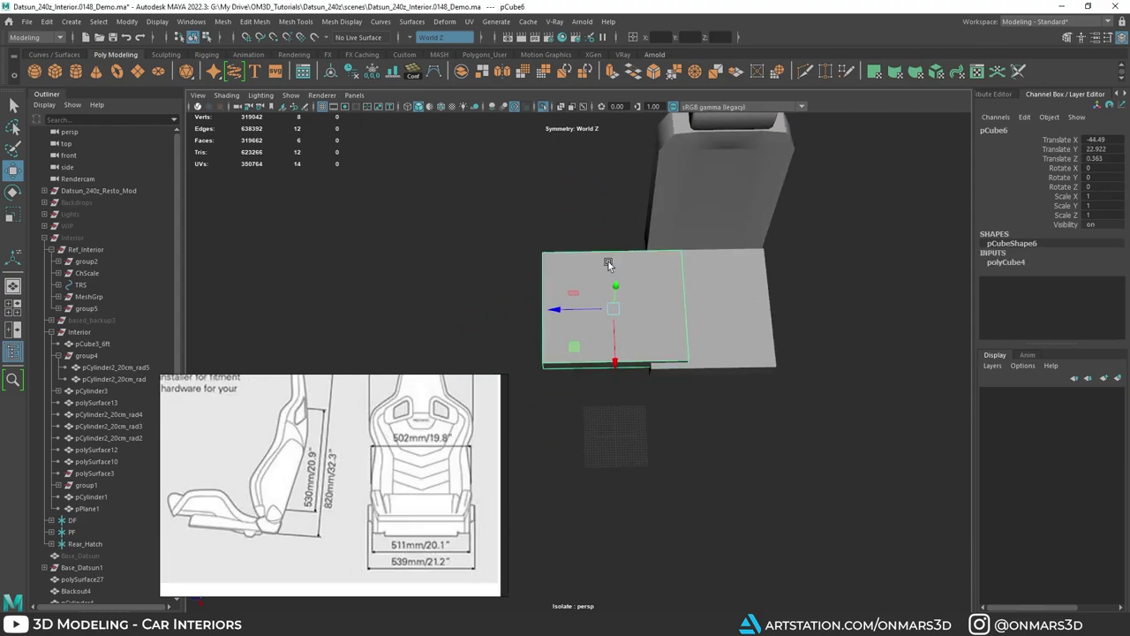
right_click_drag(608, 262, 553, 263, "shift")
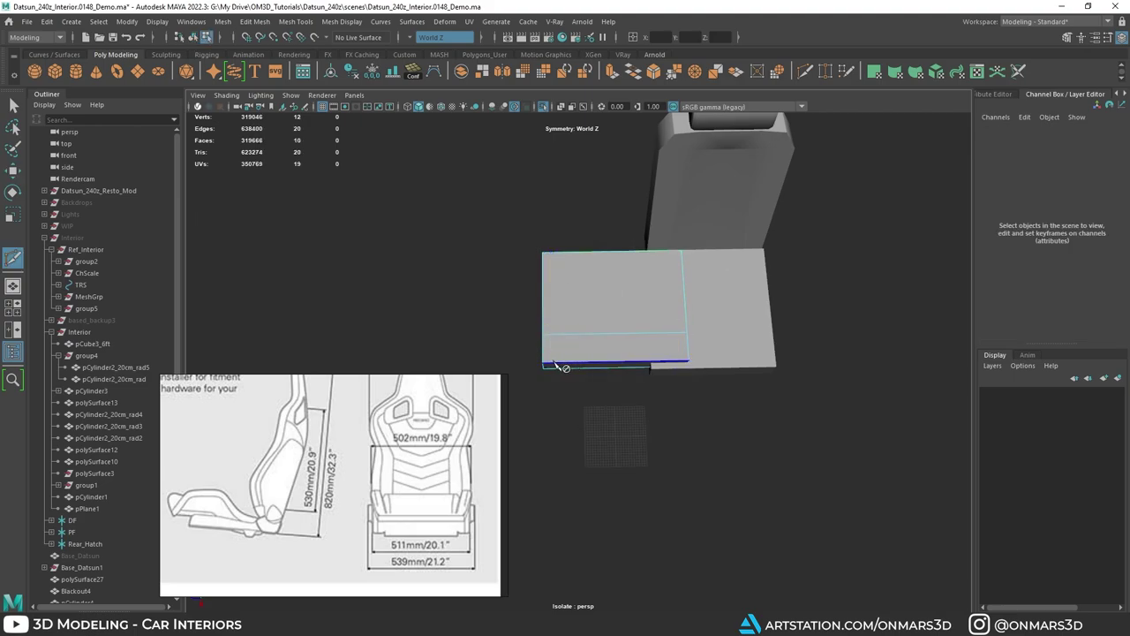
left_click(599, 345, "ctrl")
middle_click(607, 338, "ctrl")
middle_click(569, 335, "ctrl")
left_click_drag(608, 339, 595, 337, "alt")
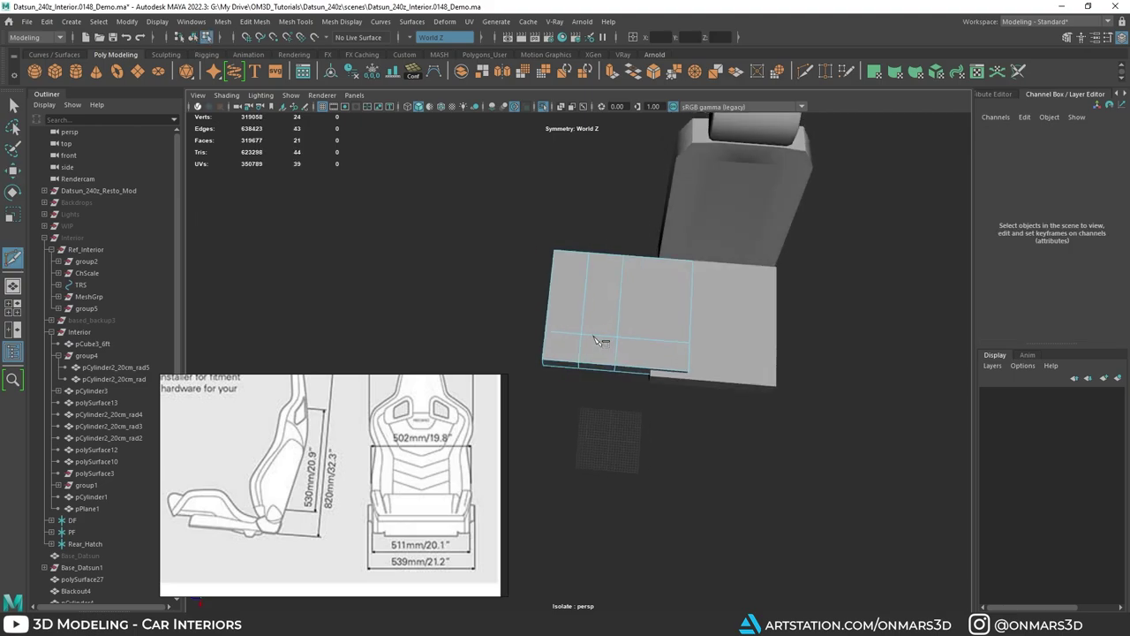
Step: Reposition the front corner vertices of the cushion cube to round off its front edge
key("q")
right_click_drag(575, 300, 489, 254)
left_click_drag(522, 341, 559, 379)
key("w")
mouse_move(560, 379)
left_mouse_down("alt")
mouse_move(553, 385)
mouse_move(555, 363)
left_mouse_up("alt")
left_click_drag(710, 393, 701, 270)
key("F8")
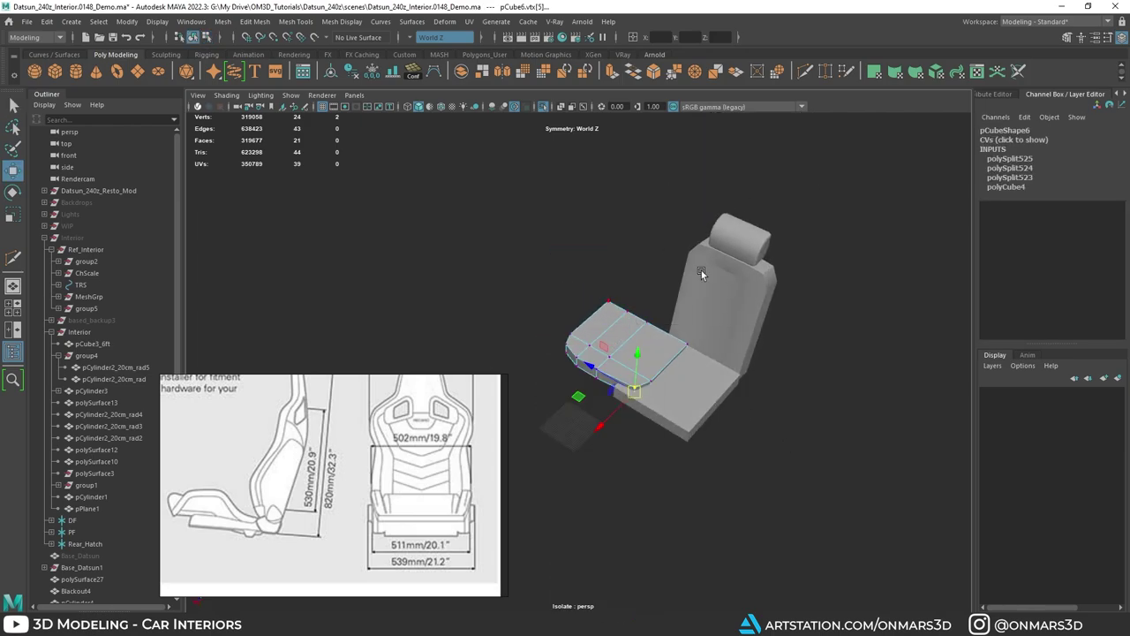
Step: Select the duplicated seat's headrest and inspect its shape and position above the backrest
key("q")
scroll(675, 315, "up", 4)
middle_click_drag(650, 268, 583, 355, "alt")
left_click(683, 236)
left_click_drag(682, 236, 687, 213, "alt")
scroll(683, 251, "up", 3)
left_click_drag(625, 303, 662, 265, "alt")
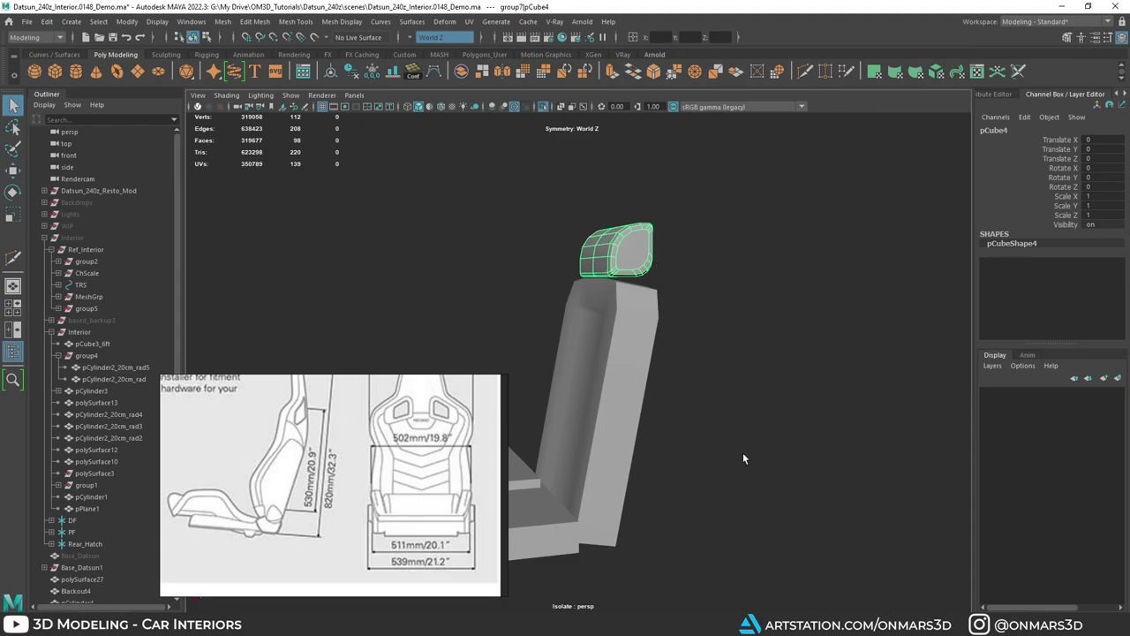
Step: Examine the reference photos of the black seat's headrest and of the driver's head height in the side window
scroll(333, 455, "down", 8)
middle_click_drag(296, 477, 494, 435)
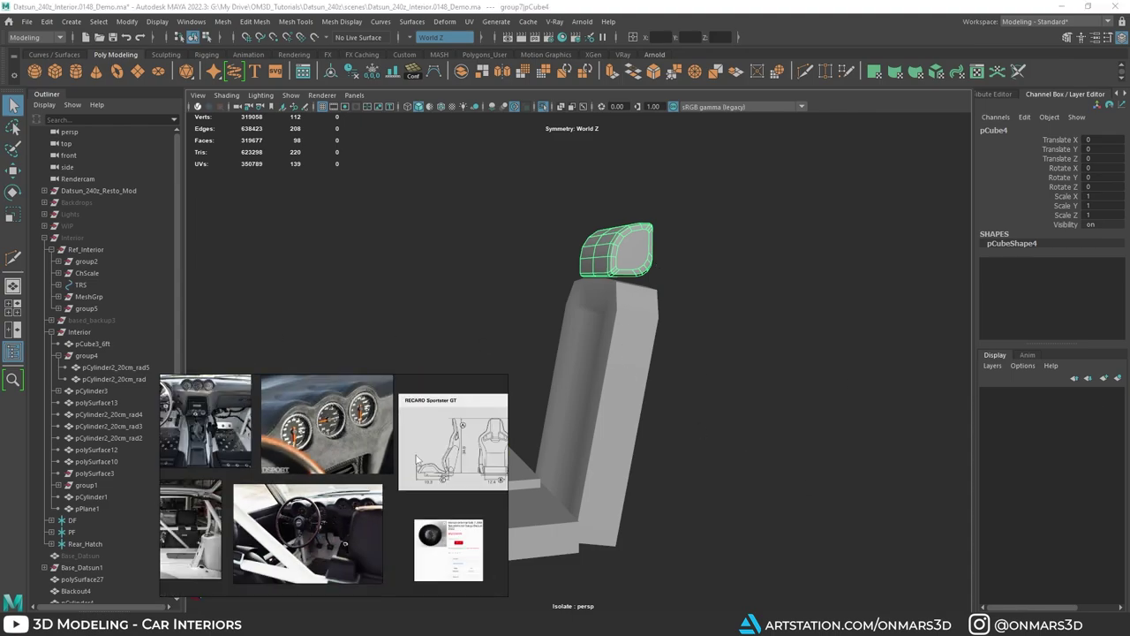
scroll(256, 481, "down", 2)
middle_click_drag(238, 485, 385, 524)
middle_click_drag(243, 459, 348, 465)
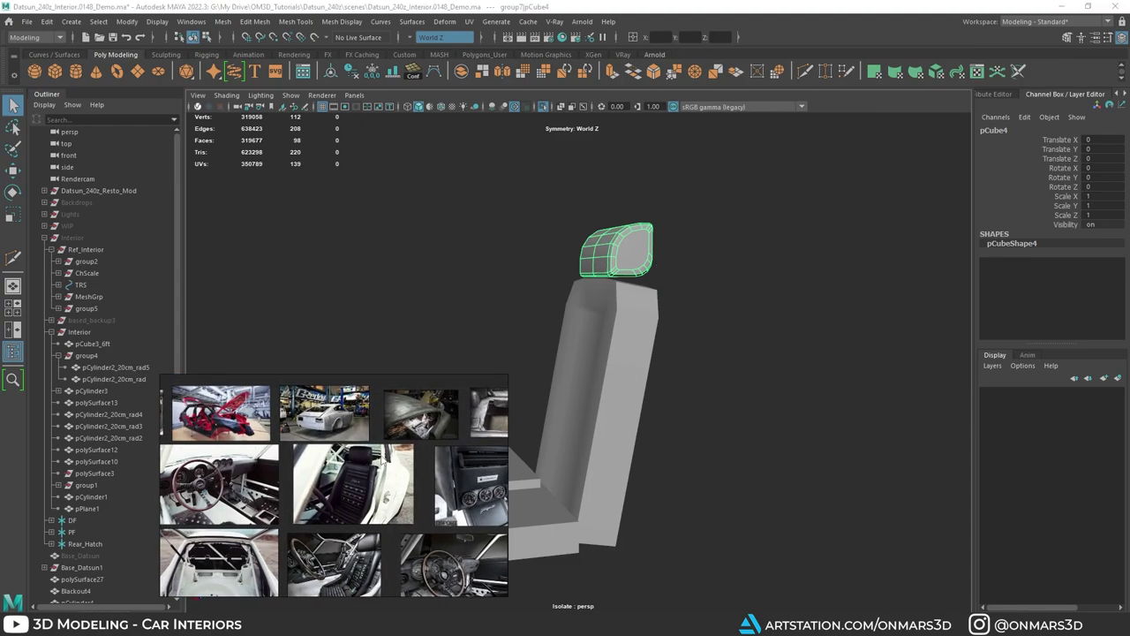
scroll(352, 466, "up", 5)
scroll(354, 465, "up", 2)
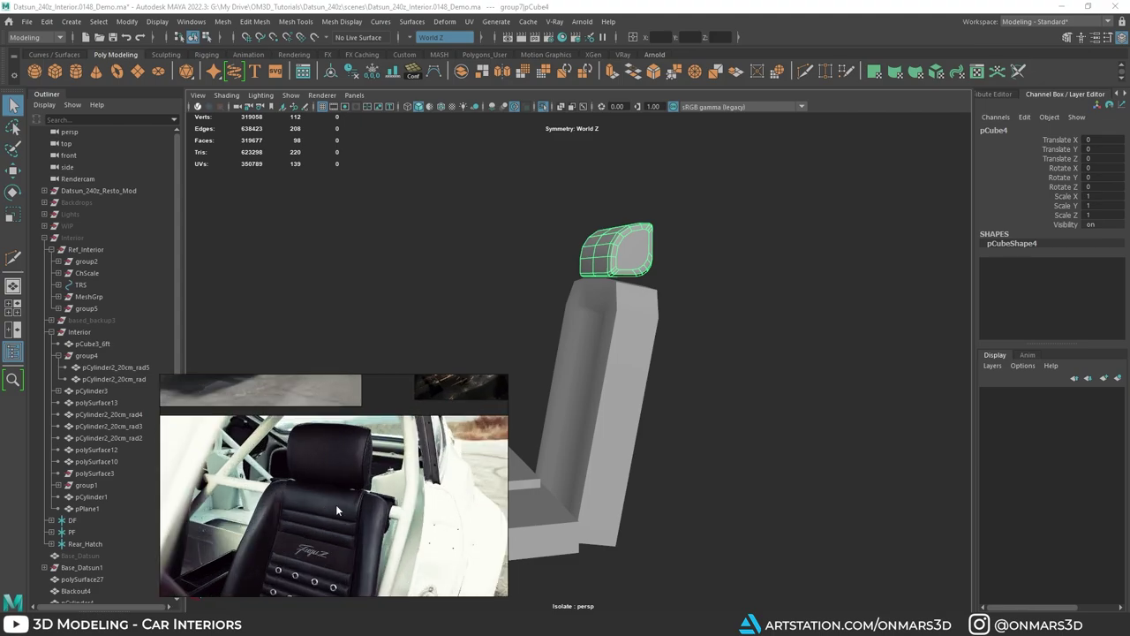
scroll(342, 501, "down", 5)
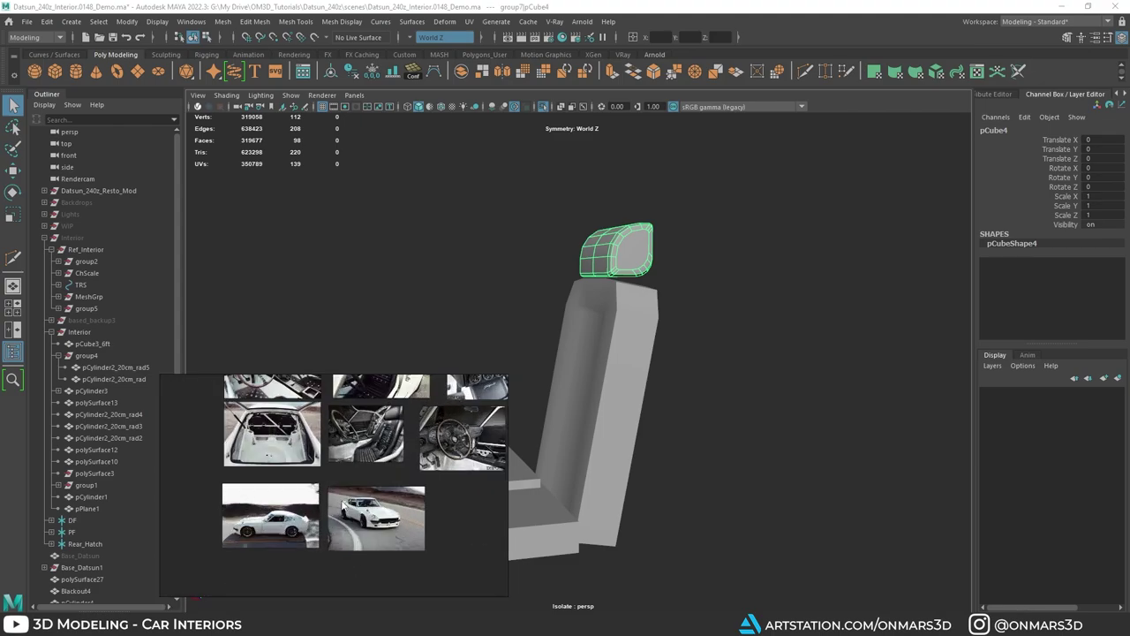
scroll(356, 482, "up", 8)
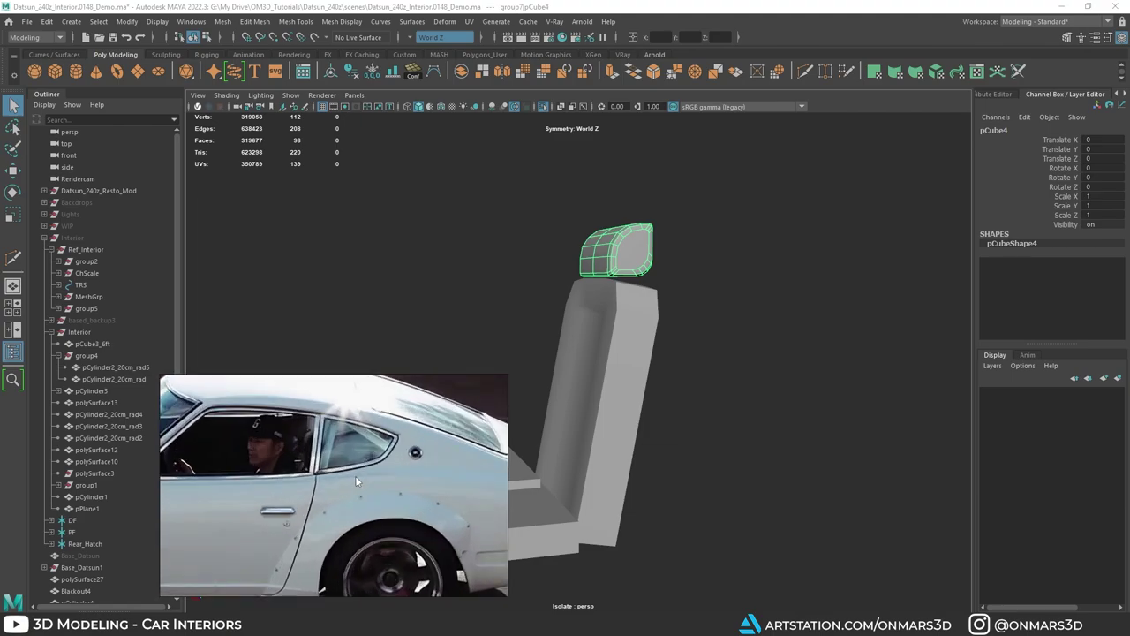
scroll(298, 469, "up", 2)
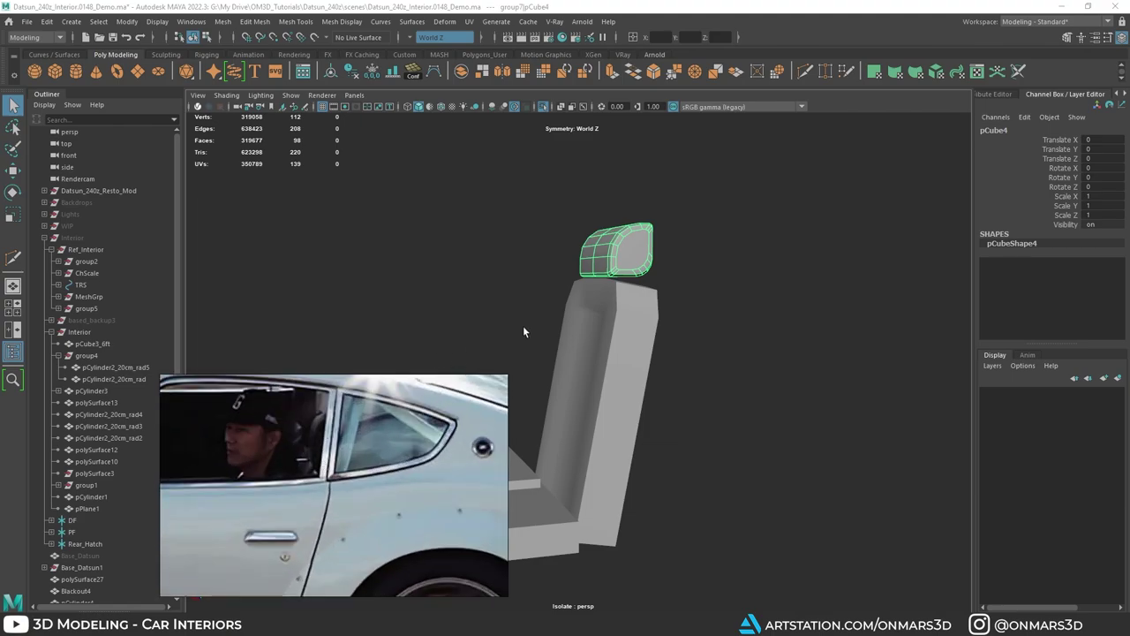
Step: Leave isolation to show the whole car and view the seat through its windows
left_click_drag(705, 332, 623, 330, "alt")
key("ctrl+1")
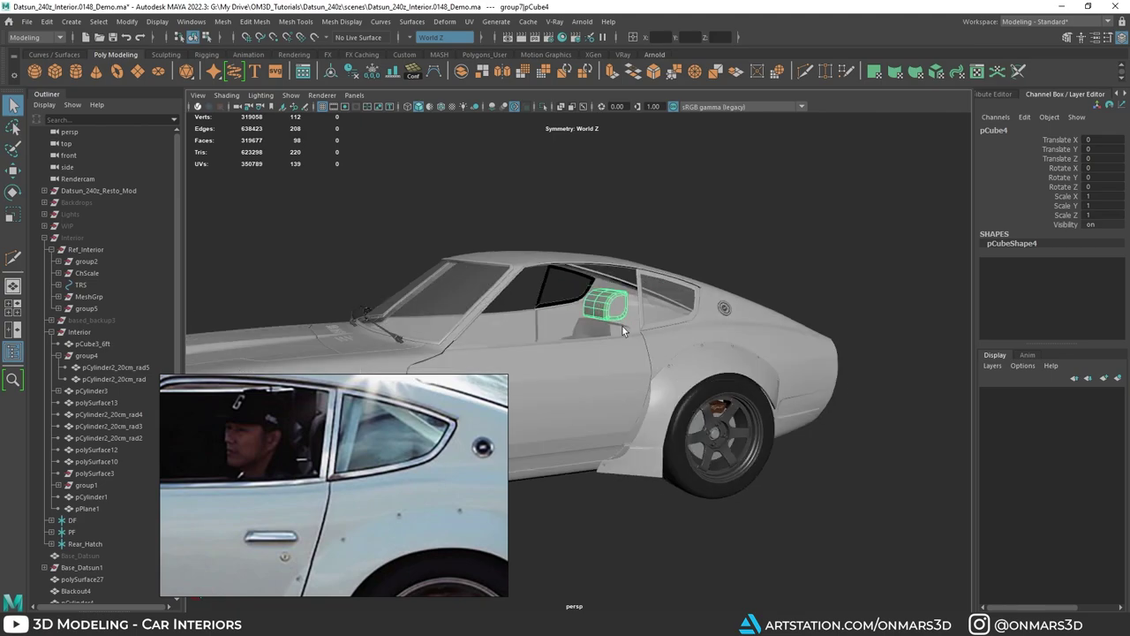
left_click_drag(574, 370, 711, 371, "alt")
Step: Try to raise the seat's backrest and headrest together to about Y 60.4
left_click(630, 344)
left_click(630, 323)
left_click(640, 356, "shift")
key("w")
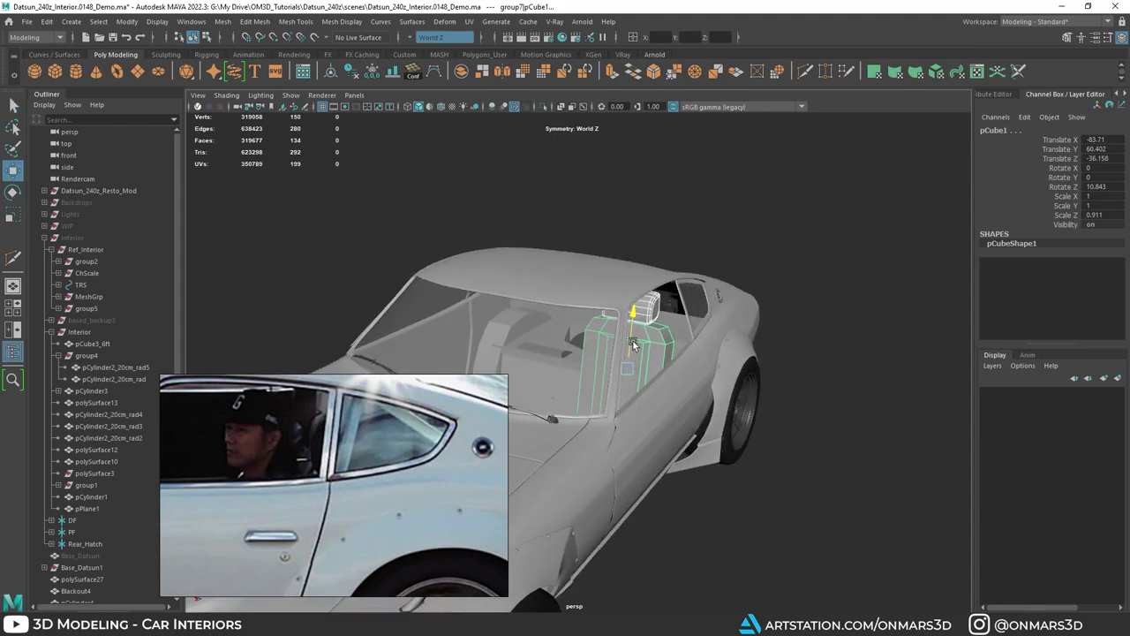
left_click_drag(635, 341, 661, 458, "alt")
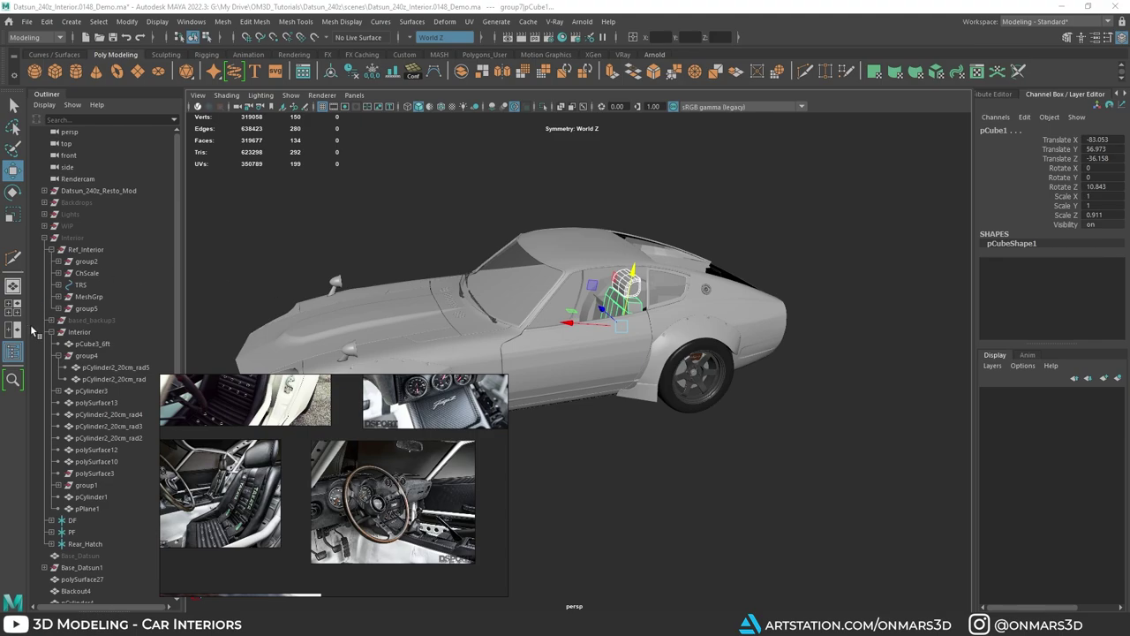
Step: Inspect the driver's side of the cabin and the wood-rimmed steering wheel in the reference photo
right_click_drag(482, 315, 608, 387, "alt")
left_click_drag(607, 387, 605, 384, "alt")
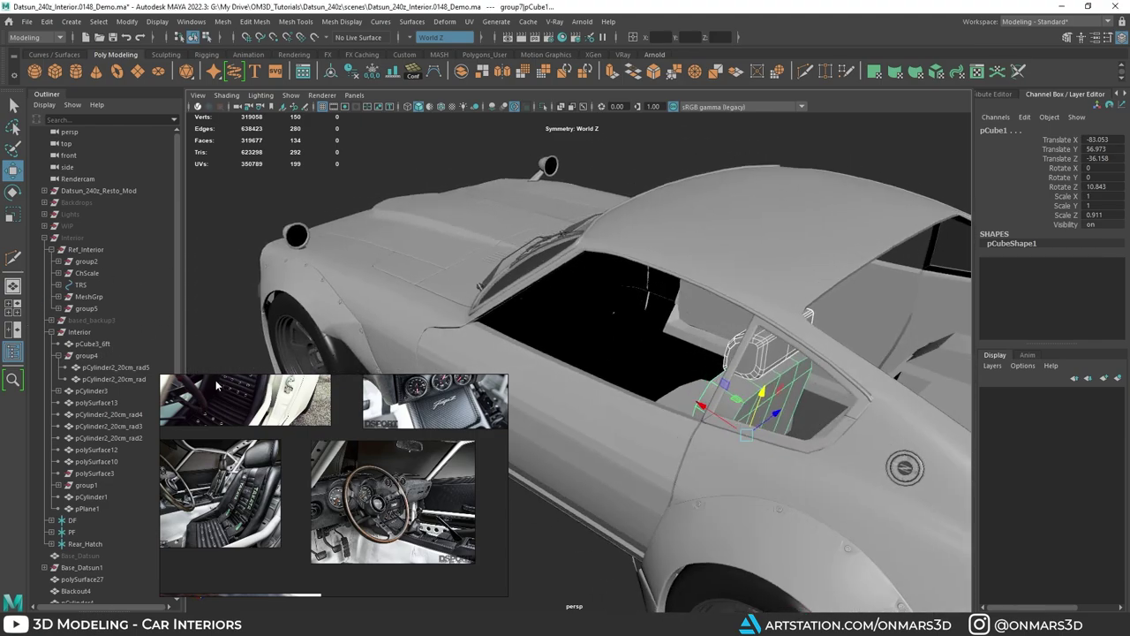
scroll(587, 327, "up", 5)
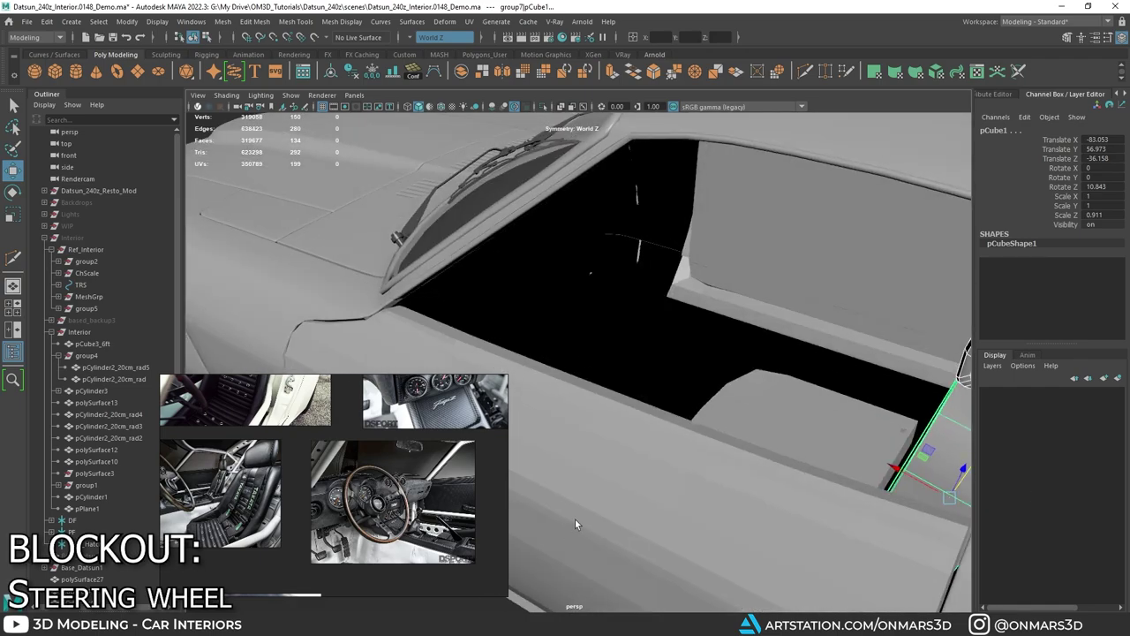
middle_click_drag(440, 516, 348, 466)
scroll(420, 486, "up", 4)
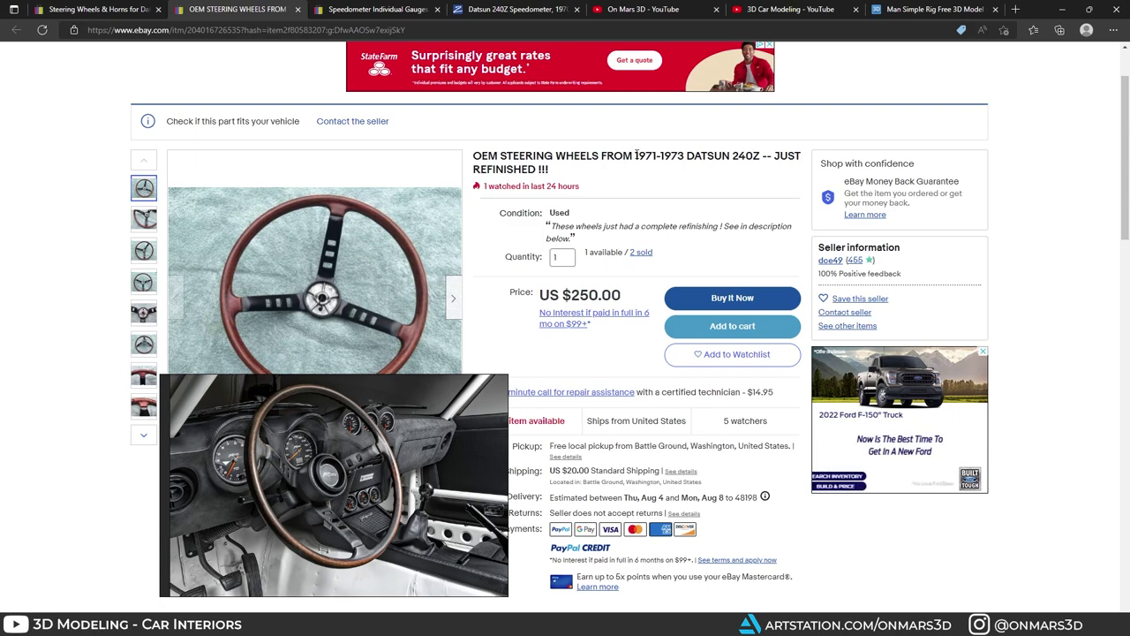
Step: Read the eBay listing for OEM 1971-1973 Datsun 240Z steering wheels, including its item description, and return to Maya
left_click_drag(635, 156, 760, 156)
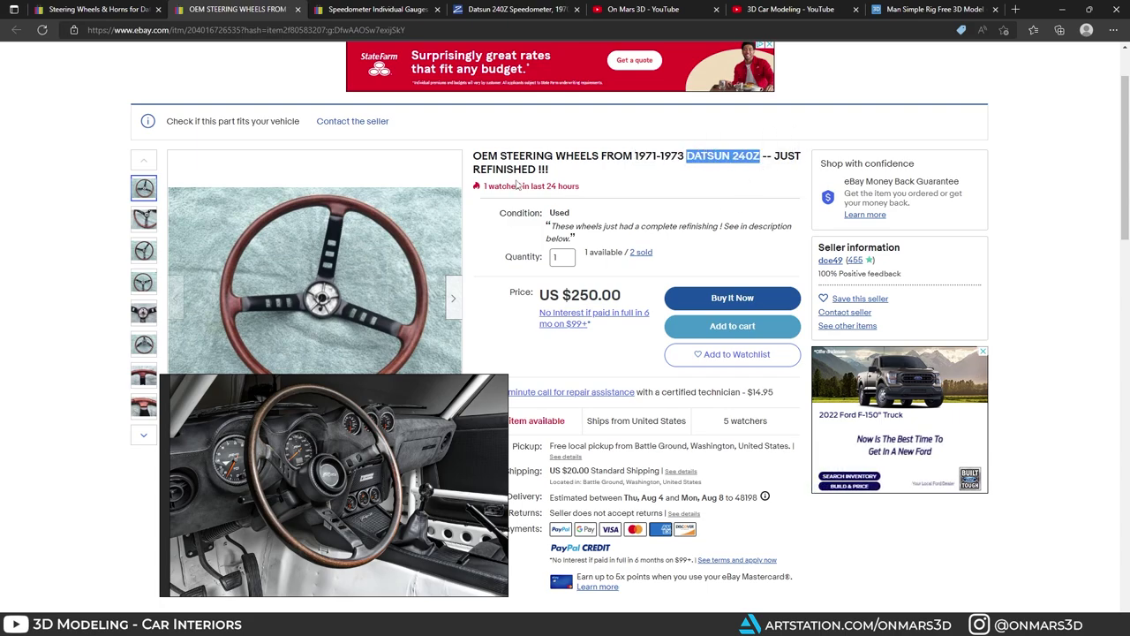
scroll(477, 206, "down", 15)
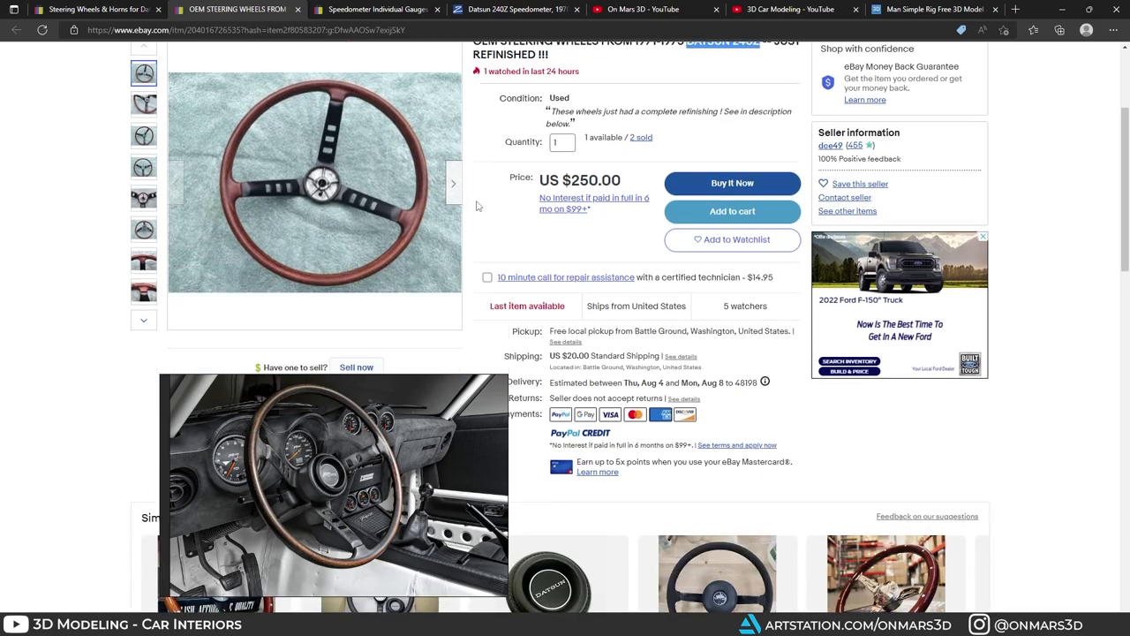
scroll(530, 265, "down", 2)
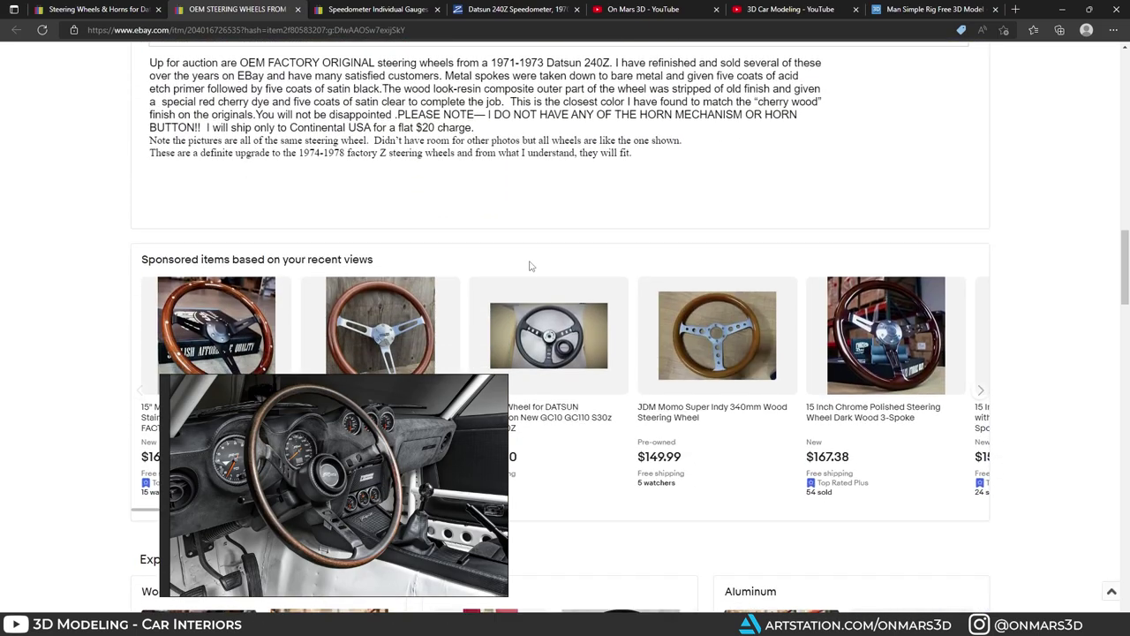
scroll(522, 263, "up", 1)
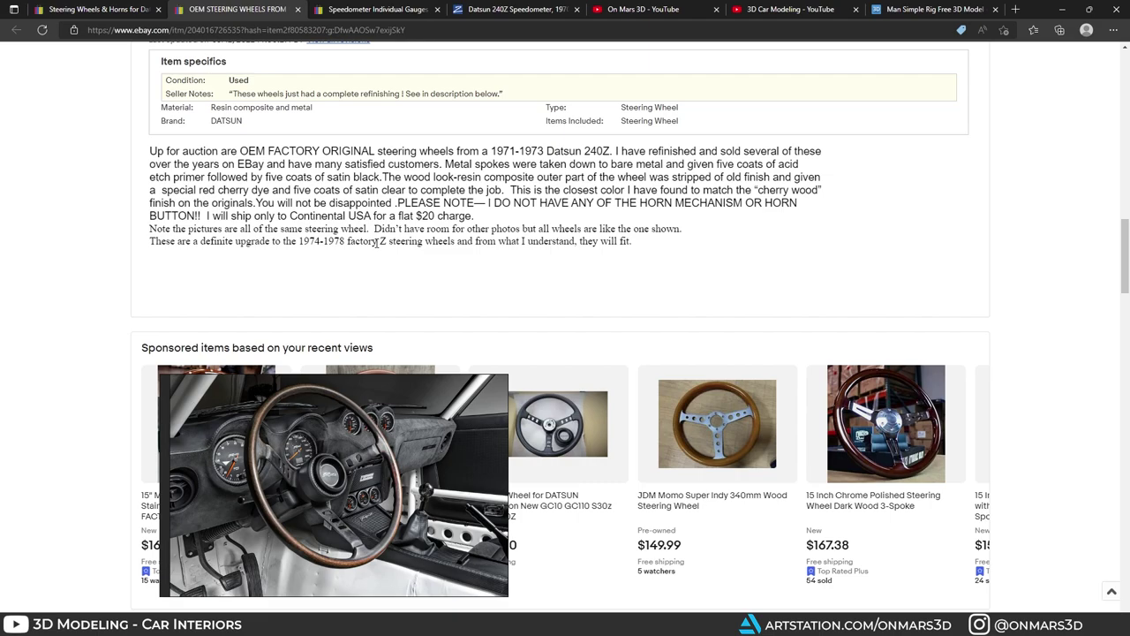
left_click(1063, 8)
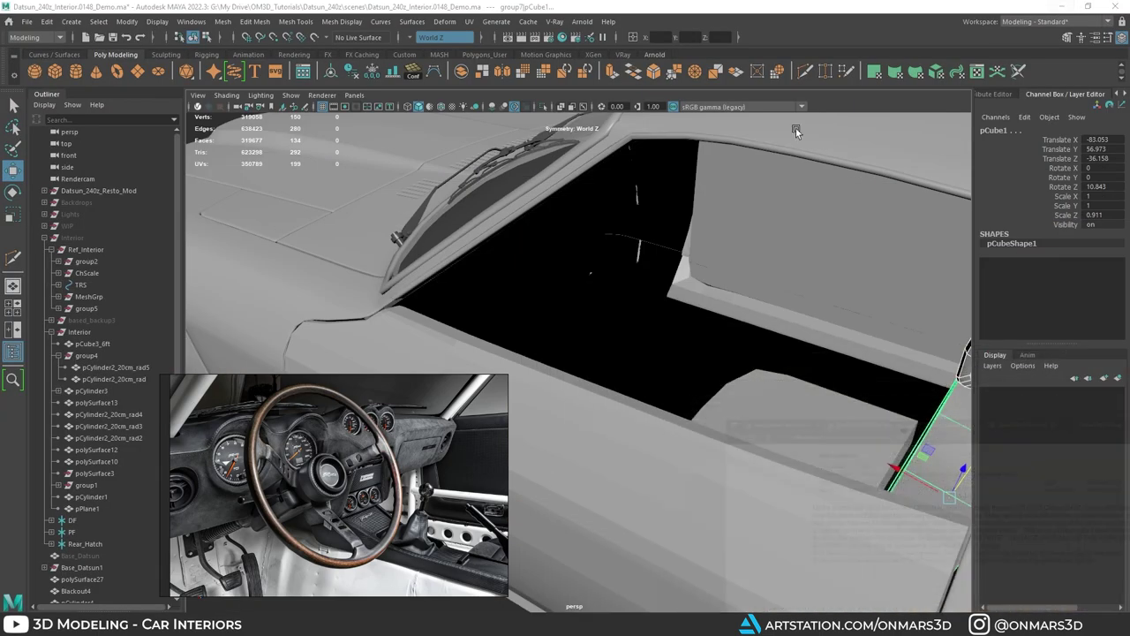
Step: Create a polygon torus for the steering wheel rim and move it to about X 10.8, Y 55.8, Z 20 in the cabin
left_click(663, 290)
left_click_drag(619, 278, 625, 325, "alt")
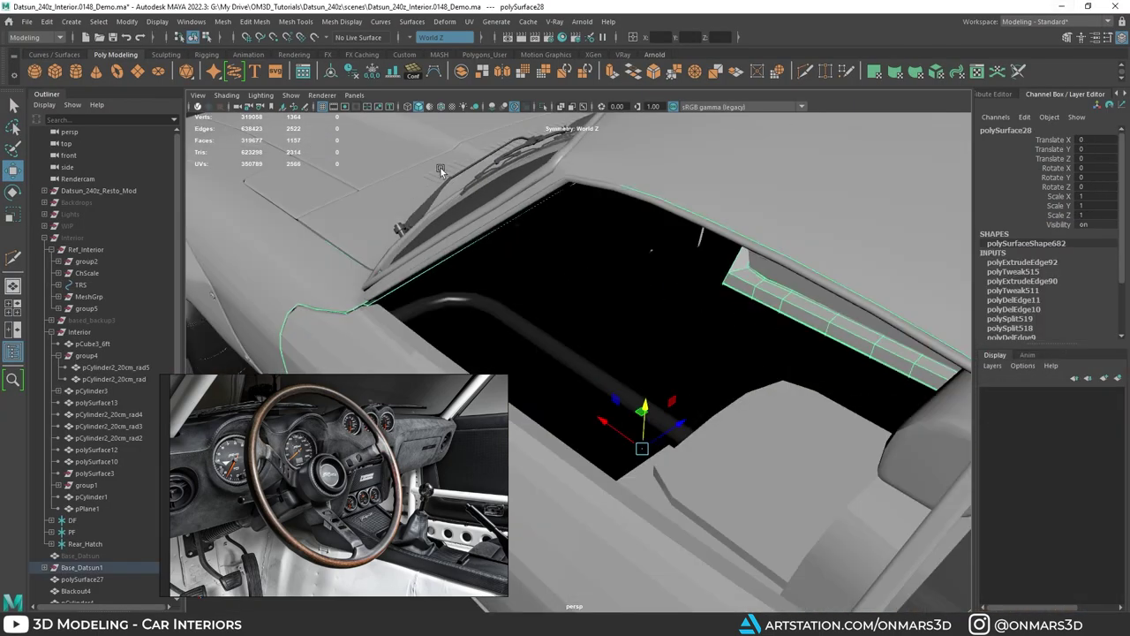
left_click(119, 73)
scroll(576, 301, "down", 10)
left_click_drag(581, 389, 630, 356, "alt")
key("alt+x")
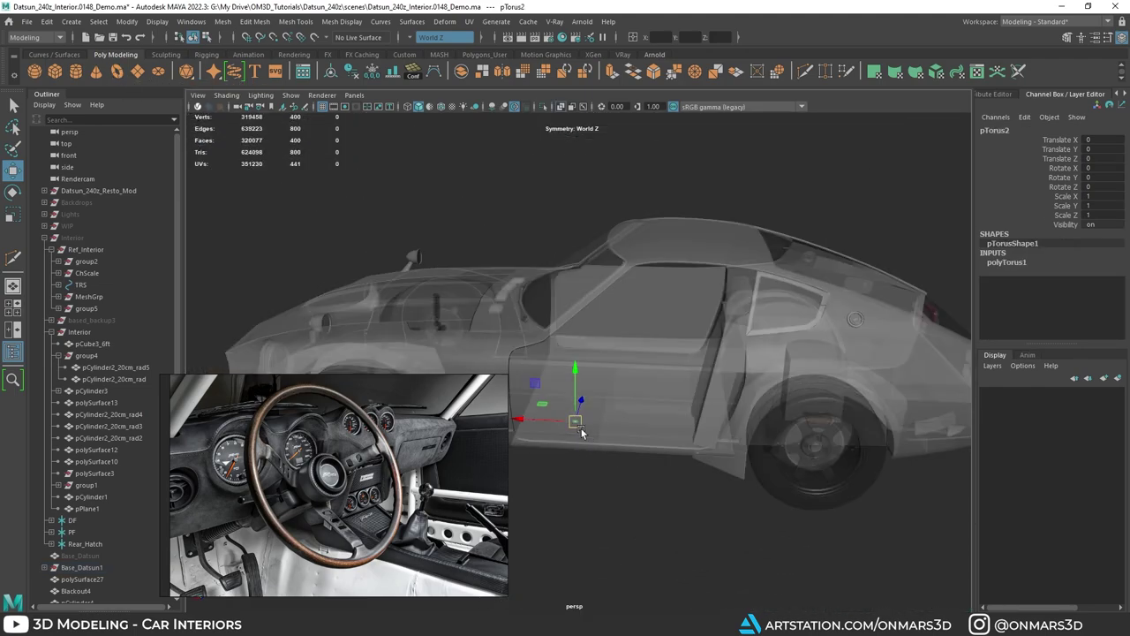
left_click_drag(577, 425, 561, 321)
mouse_move(616, 329)
left_mouse_down("alt")
mouse_move(603, 331)
mouse_move(634, 332)
left_mouse_up("alt")
scroll(634, 332, "up", 2)
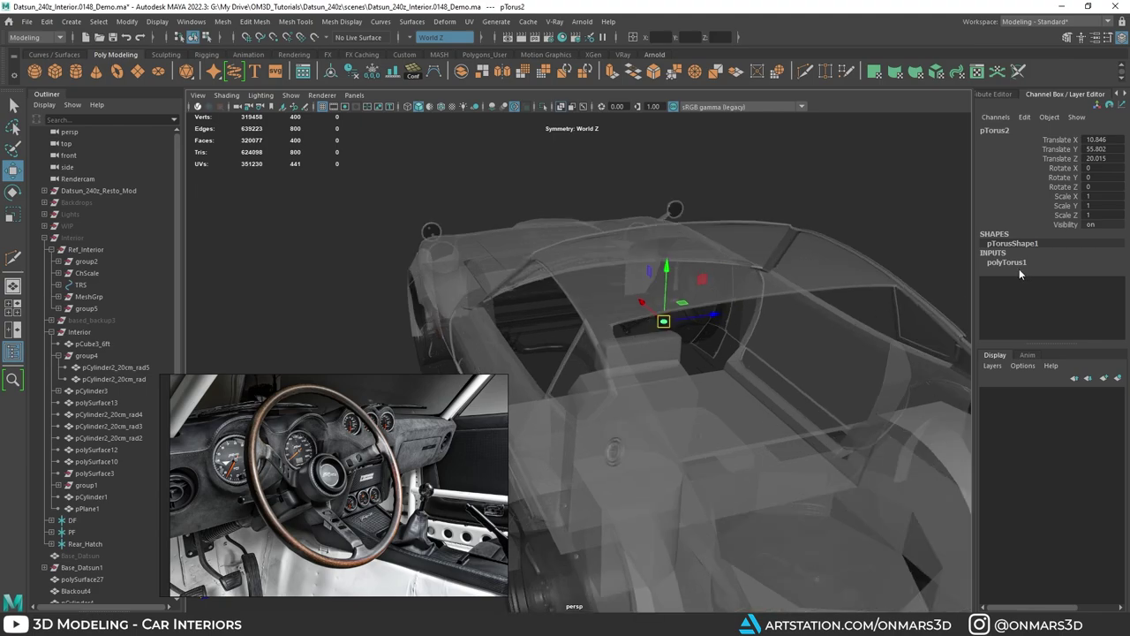
Step: Set the torus's radius to 22.5 in its polyTorus1 creation settings
left_click(1011, 262)
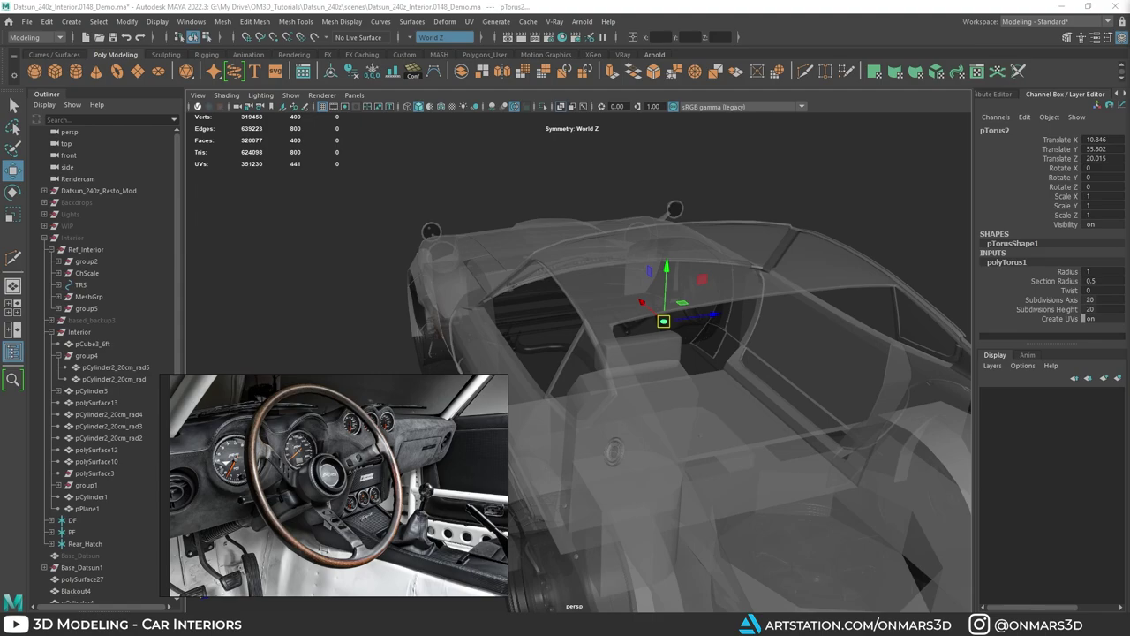
left_click_drag(606, 304, 626, 300, "alt")
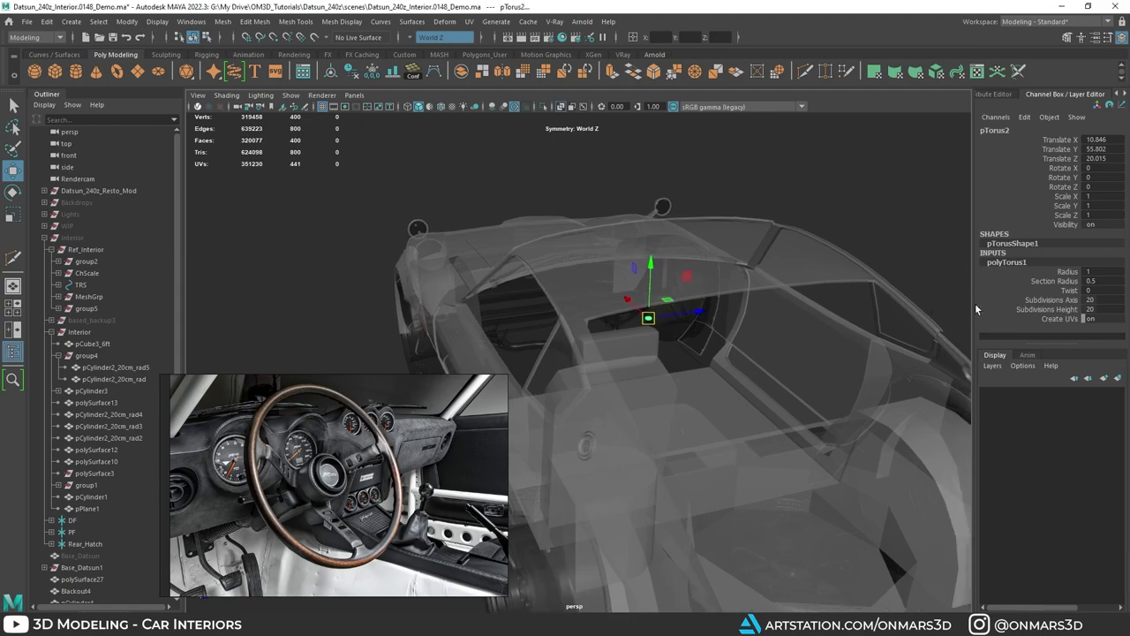
left_click(1093, 271)
key("Return")
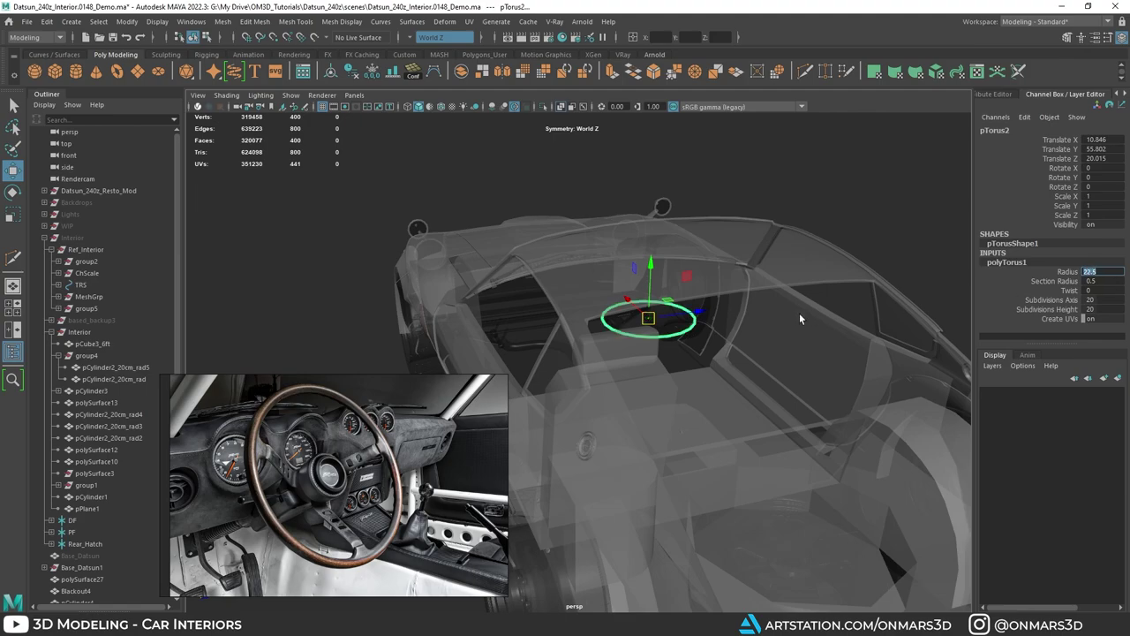
Step: Place the torus ahead of the driver's seat at about X -5.1, Y 70.4, Z -39 and tilt it about 62° around Z
left_click_drag(799, 318, 594, 308, "alt")
left_click_drag(696, 304, 597, 282)
left_click_drag(610, 281, 650, 280, "alt")
scroll(594, 279, "up", 4)
key("e")
key("alt+x")
left_click_drag(580, 258, 509, 350)
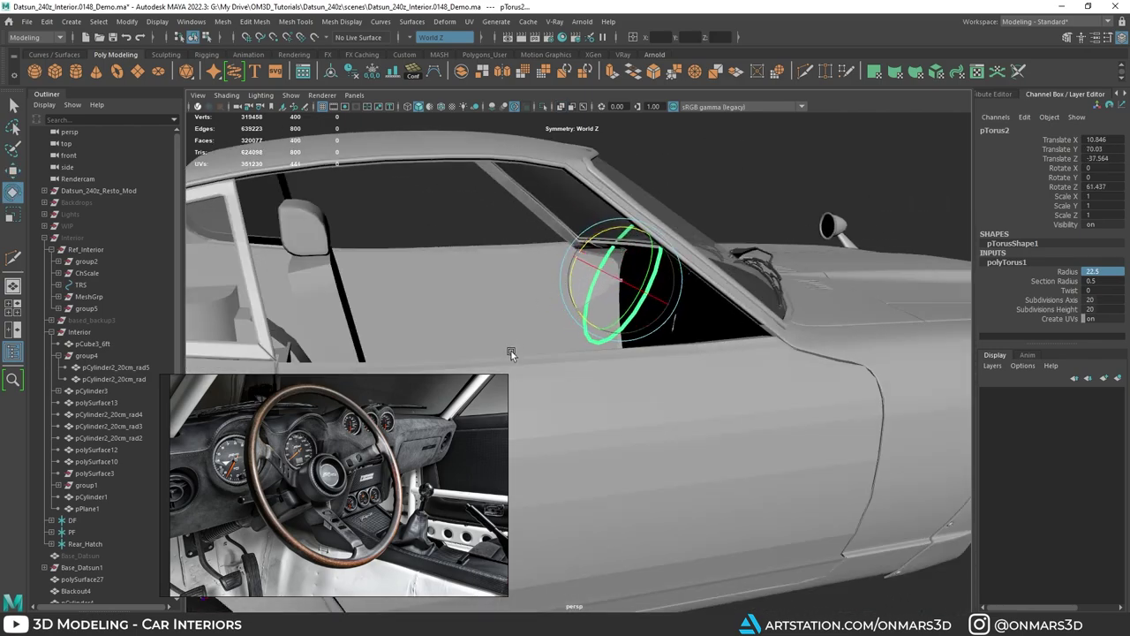
scroll(602, 337, "up", 3)
key("w")
left_click_drag(602, 338, 662, 306, "alt")
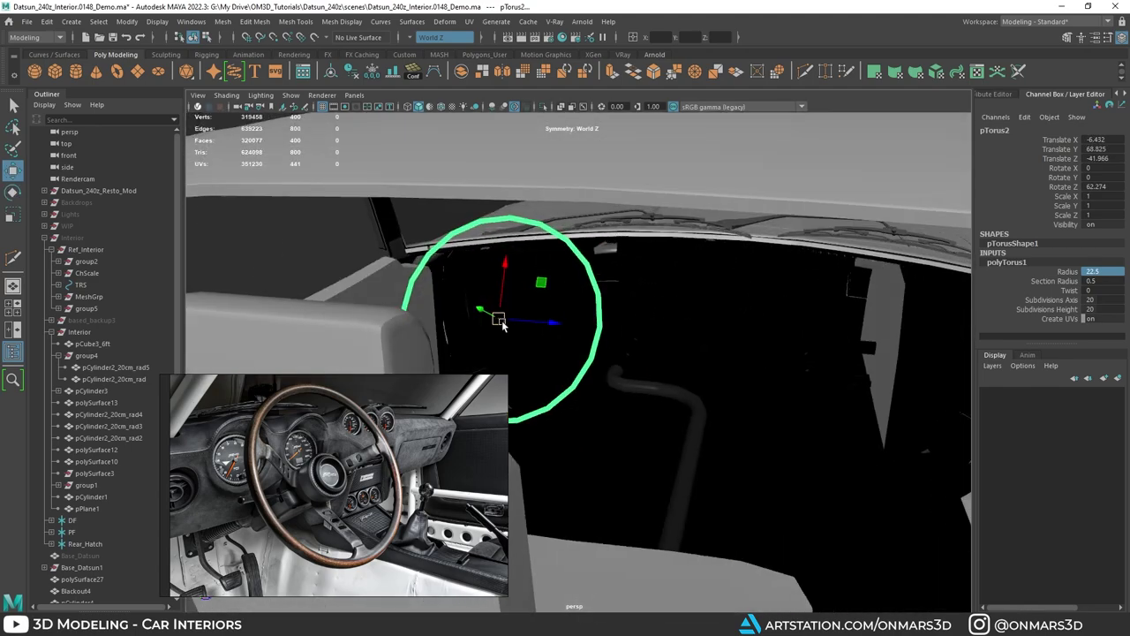
left_click_drag(500, 320, 515, 312)
left_click_drag(605, 310, 646, 309, "alt")
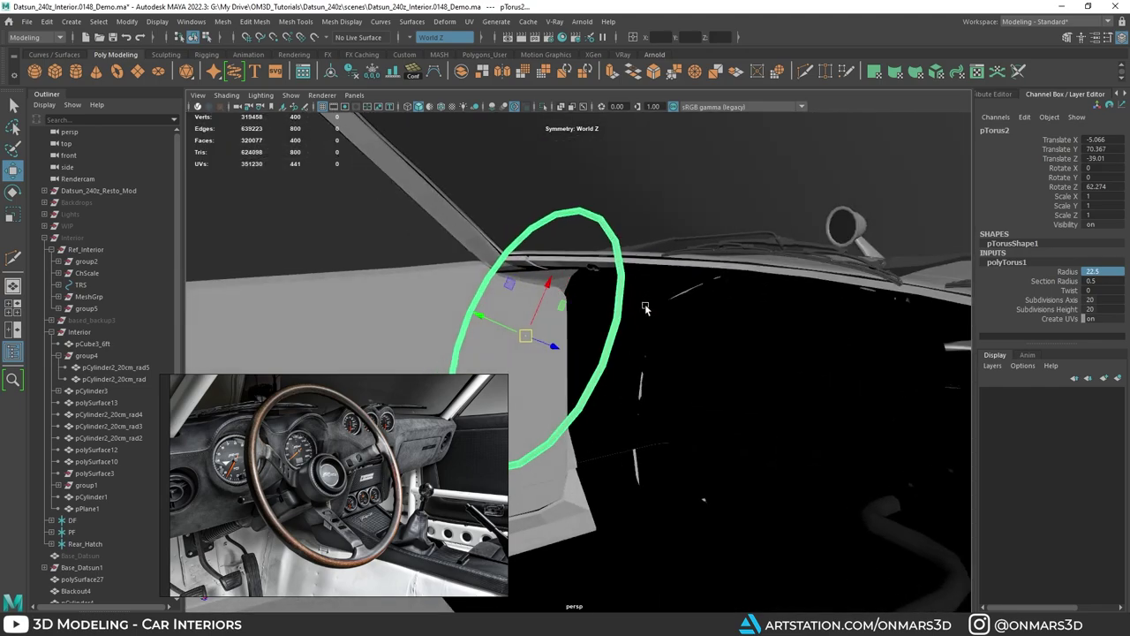
Step: Thicken the torus's rim, trying several values before setting its section radius to 1.5
left_click(1064, 283)
middle_click_drag(828, 285, 845, 285)
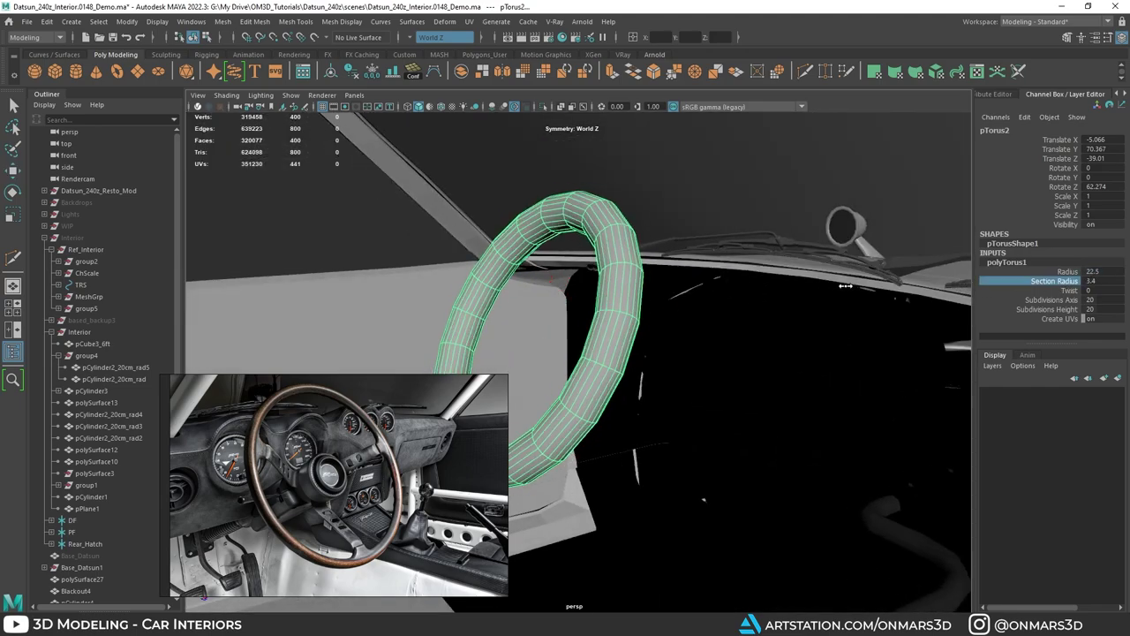
left_click_drag(735, 269, 790, 276, "alt")
middle_click_drag(791, 275, 813, 274)
left_click(1093, 281)
type("1")
key("Return")
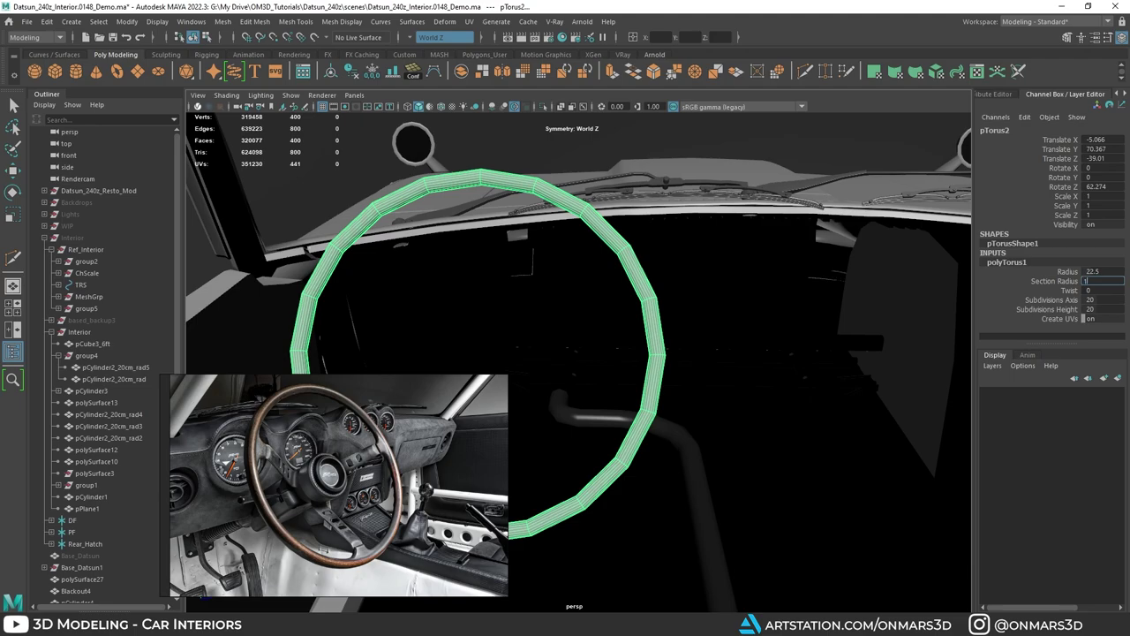
type(".5")
key("Return")
Step: Reduce the torus's radius to about 20.6 and compare the rim with the reference photo
left_click(1070, 273)
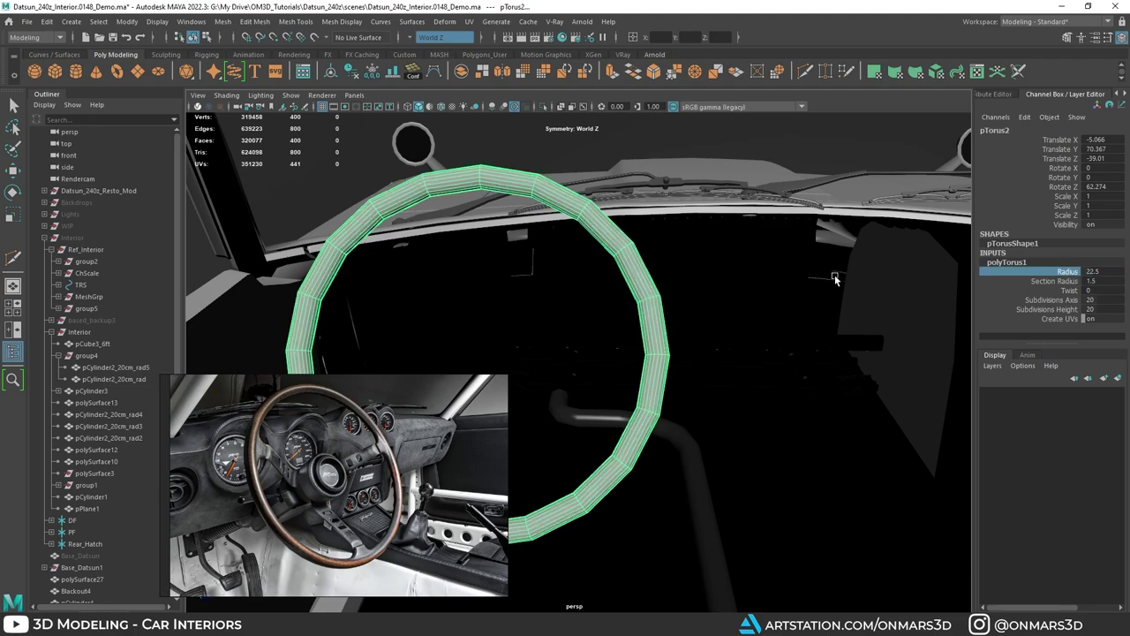
middle_click_drag(832, 273, 821, 274)
left_click_drag(590, 268, 637, 277, "alt")
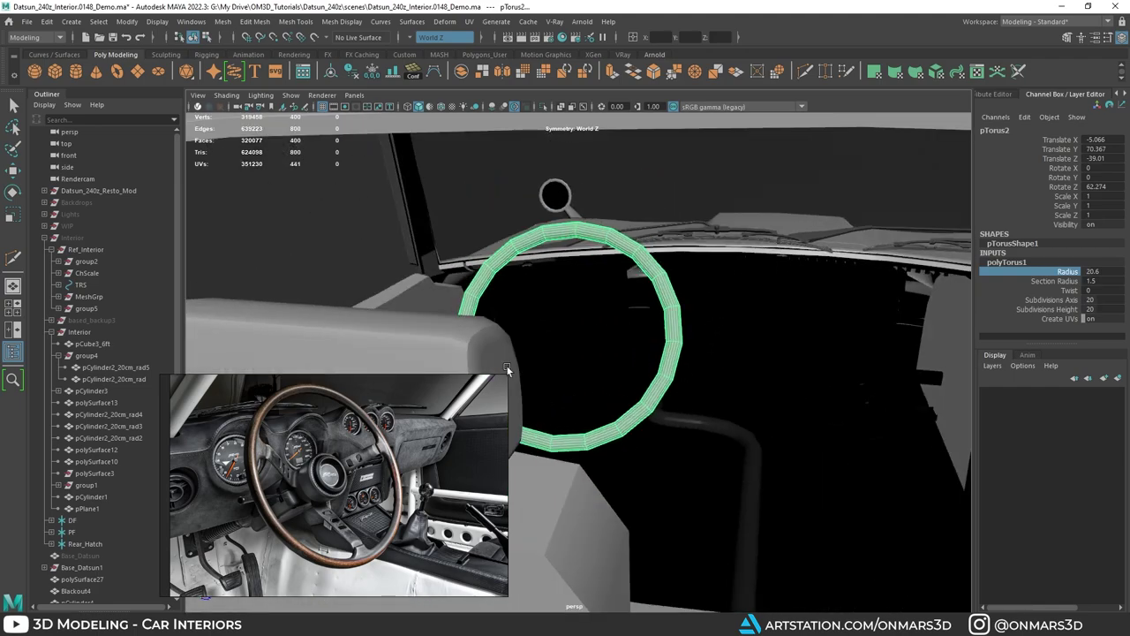
left_click_drag(488, 388, 673, 329, "alt")
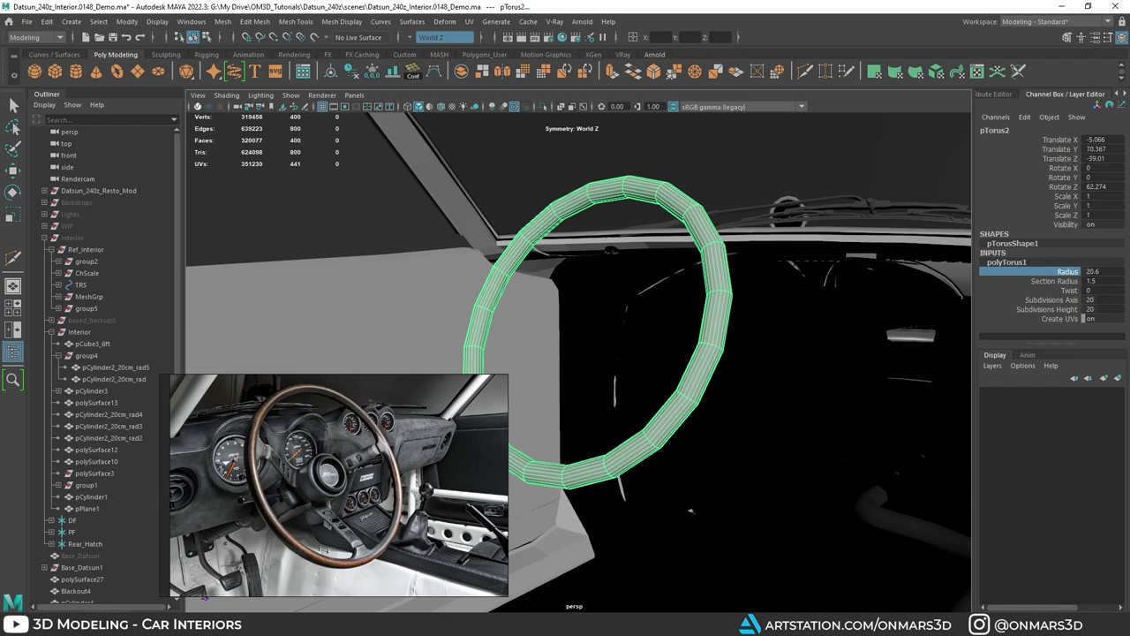
left_click_drag(583, 347, 433, 290, "alt")
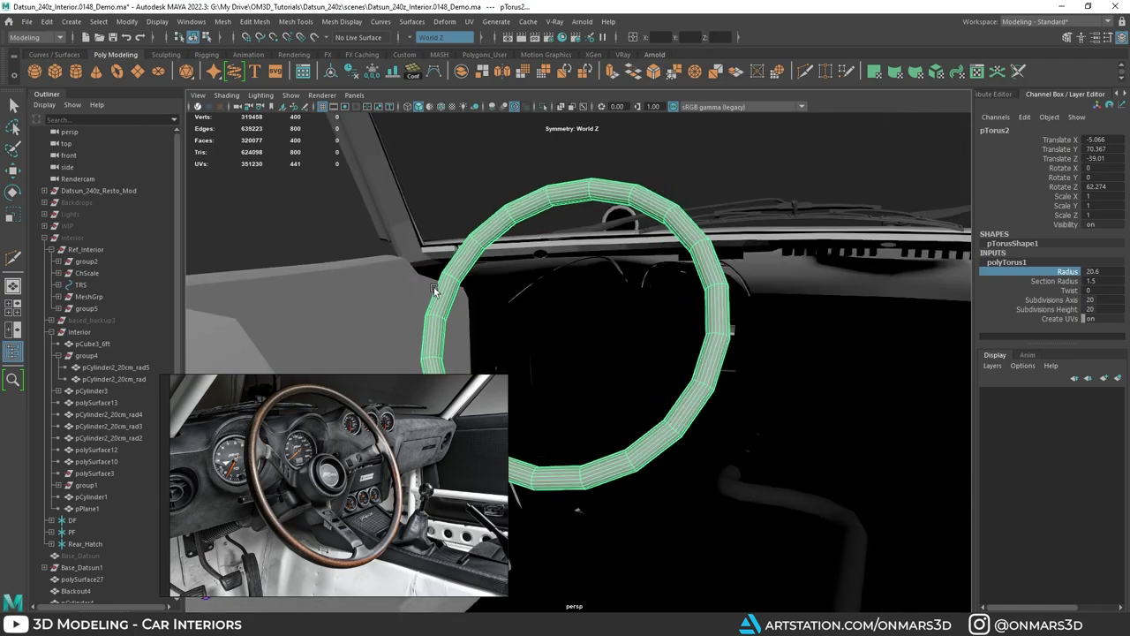
Step: Show the hidden Interior group with the driver figure and earlier blockout, and isolate it in the view
left_click(63, 355)
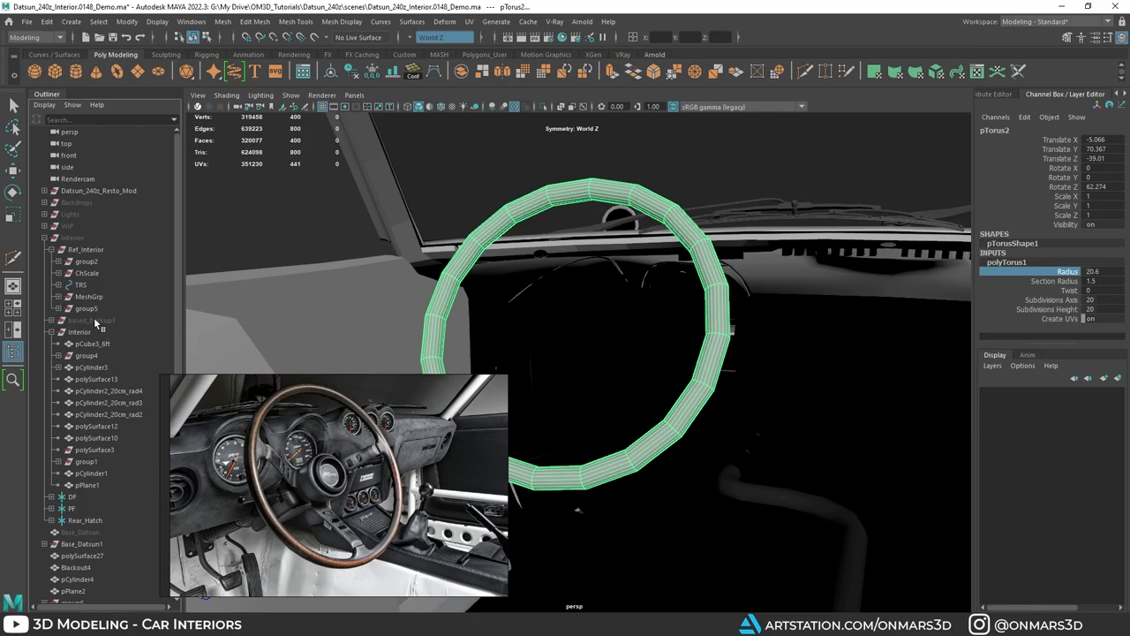
left_click(83, 239)
key("h")
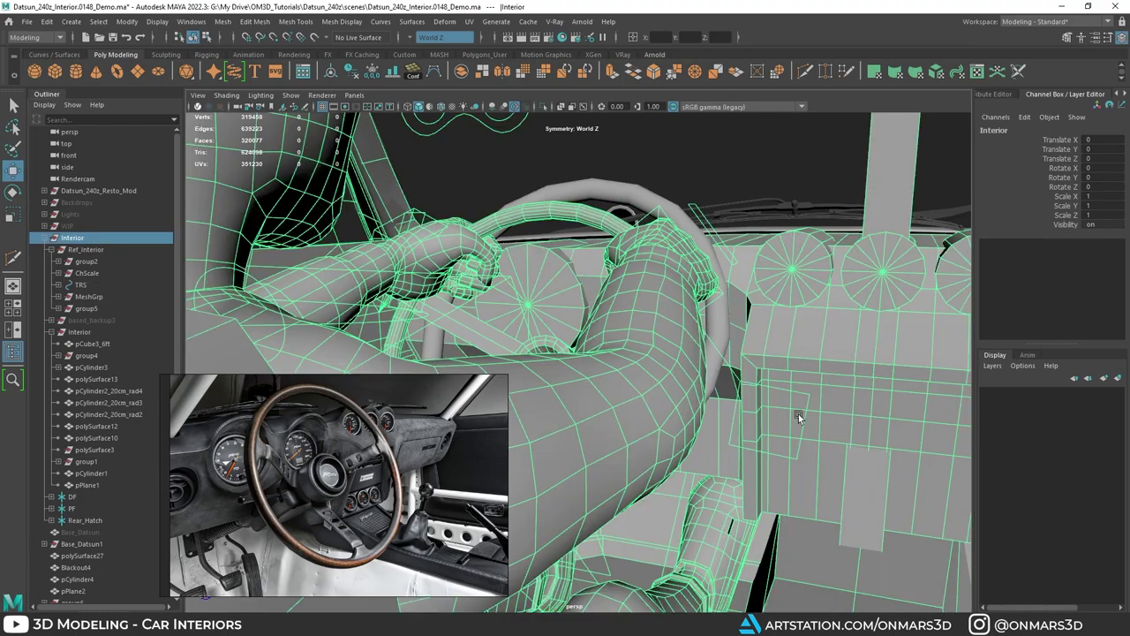
left_click_drag(800, 417, 629, 350, "alt")
key("ctrl+1")
Step: Duplicate the existing three-spoke steering wheel pCylinder3 and move the copy out of the Interior group
left_click(636, 358)
left_click(679, 380, "shift")
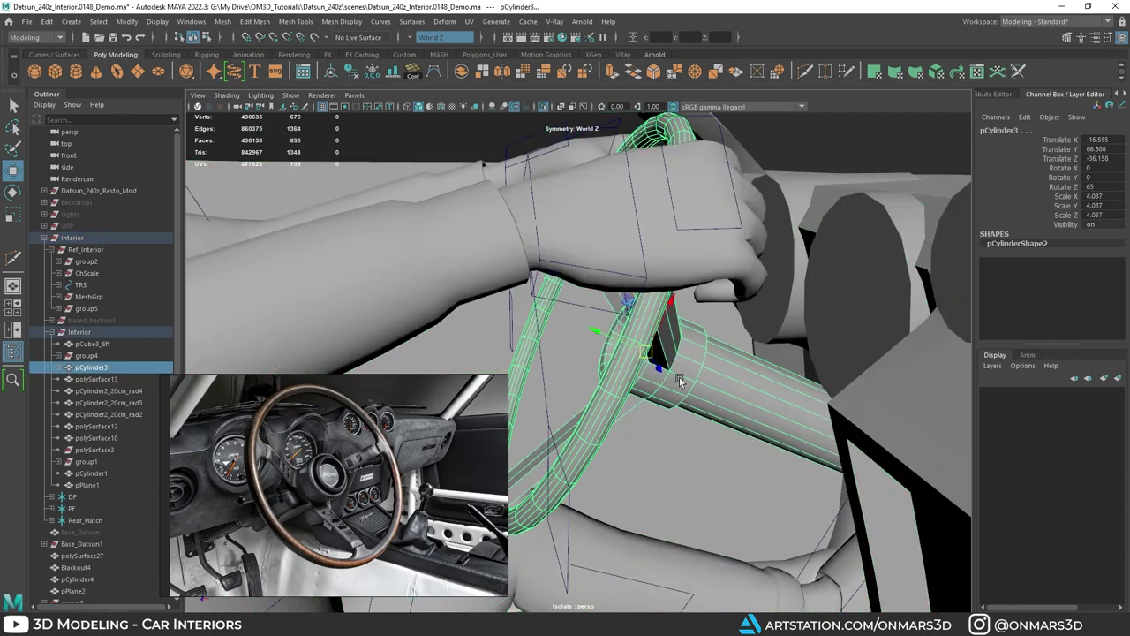
left_click(80, 369)
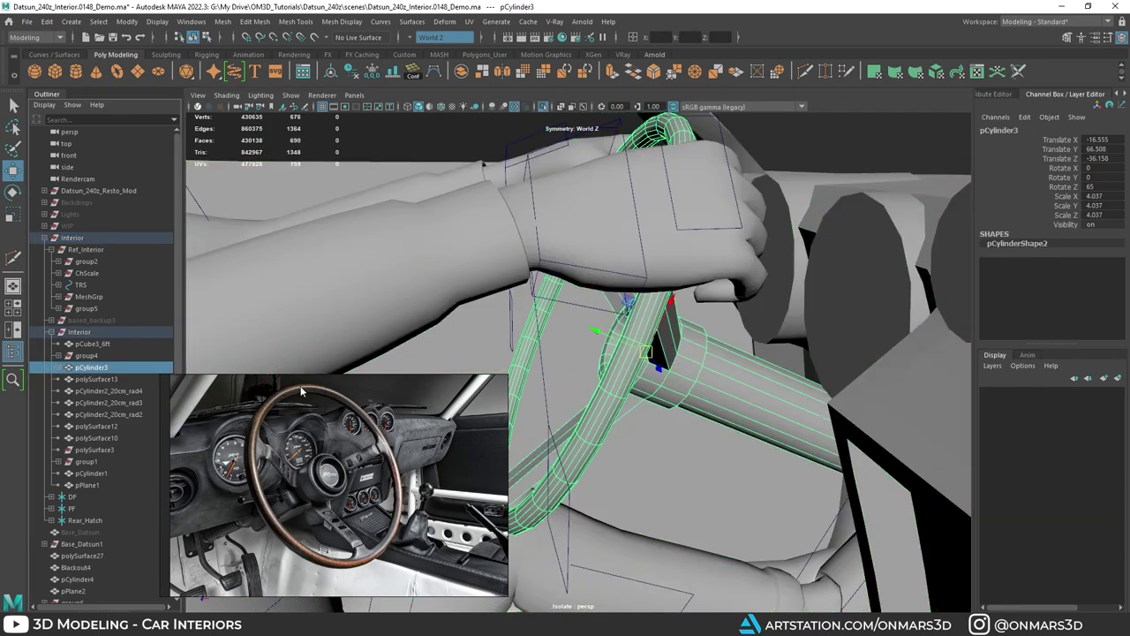
key("ctrl+d")
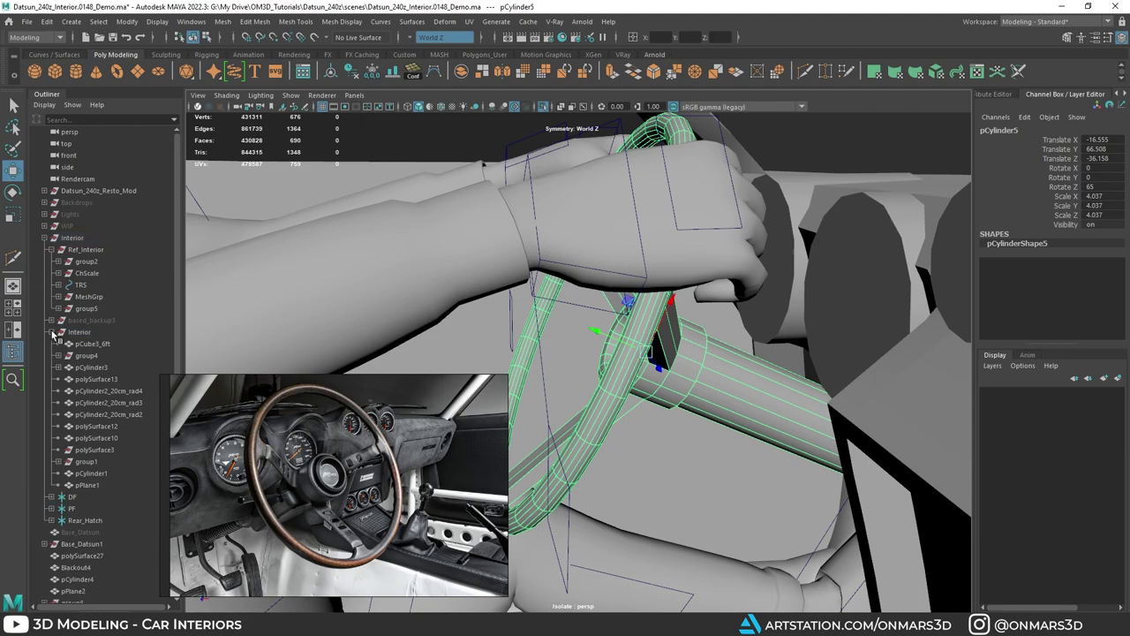
Step: Hide the Interior group again and leave isolation to show the whole car with the duplicated steering wheel
scroll(610, 328, "down", 8)
left_click_drag(594, 326, 630, 325, "alt")
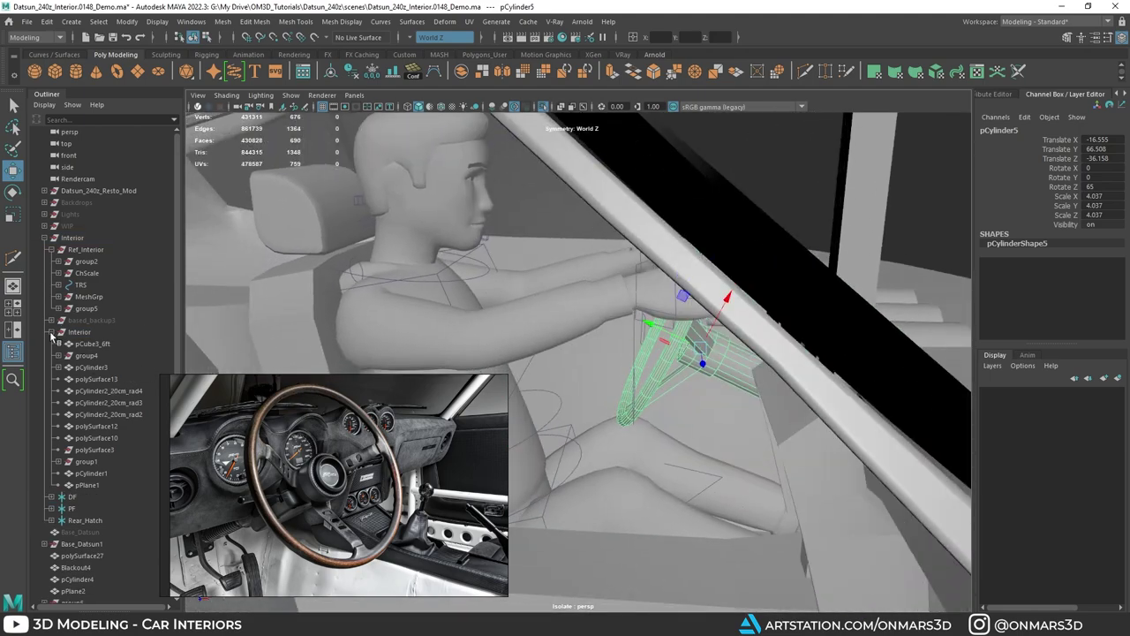
left_click(50, 333)
left_click(44, 237)
left_click(78, 238)
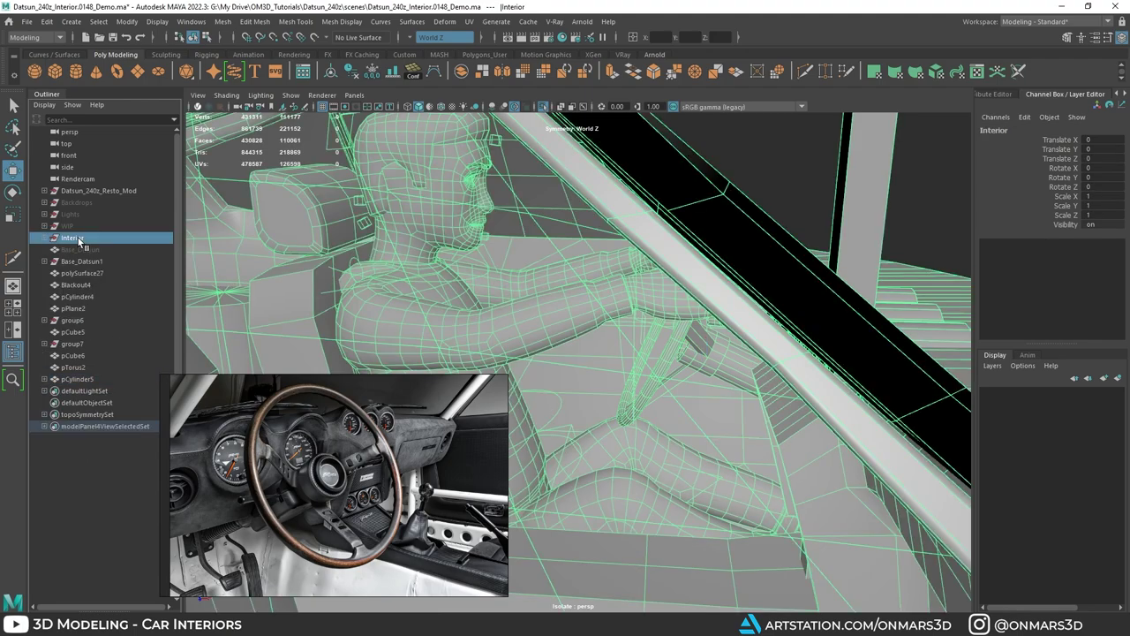
key("ctrl+h")
scroll(612, 328, "down", 5)
left_click_drag(692, 338, 635, 306, "alt")
scroll(666, 346, "up", 6)
scroll(666, 344, "up", 1)
left_click(666, 344)
key("ctrl+1")
Step: Compare the duplicated steering wheel's size and position with the torus and the driver's seat
left_click(375, 281)
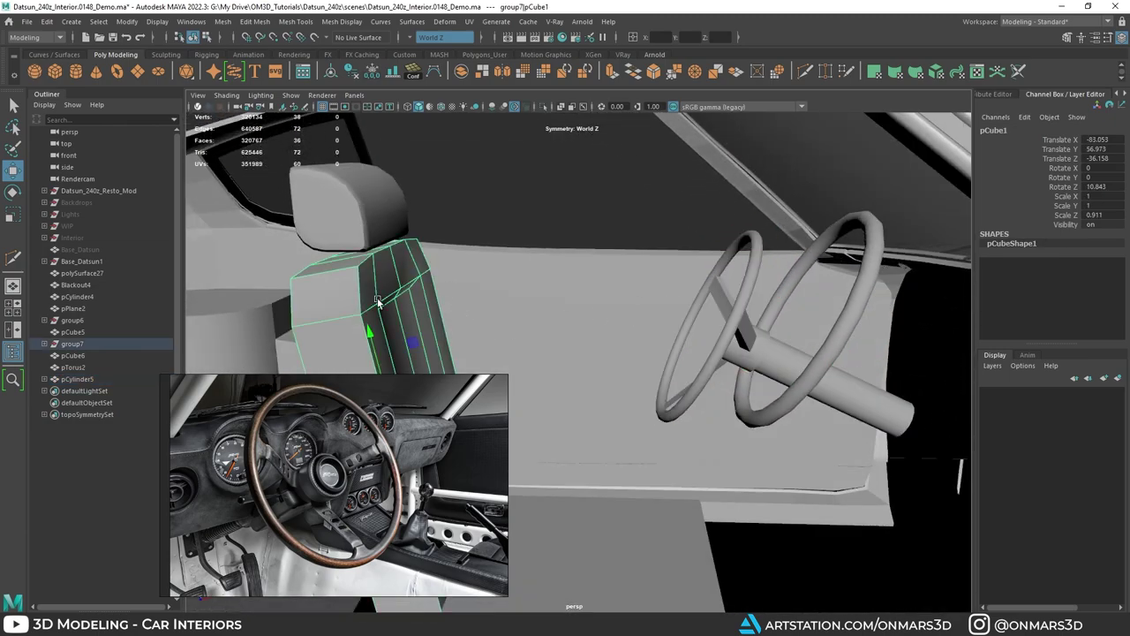
scroll(382, 295, "down", 3)
left_click_drag(464, 302, 618, 313, "alt")
scroll(641, 315, "up", 2)
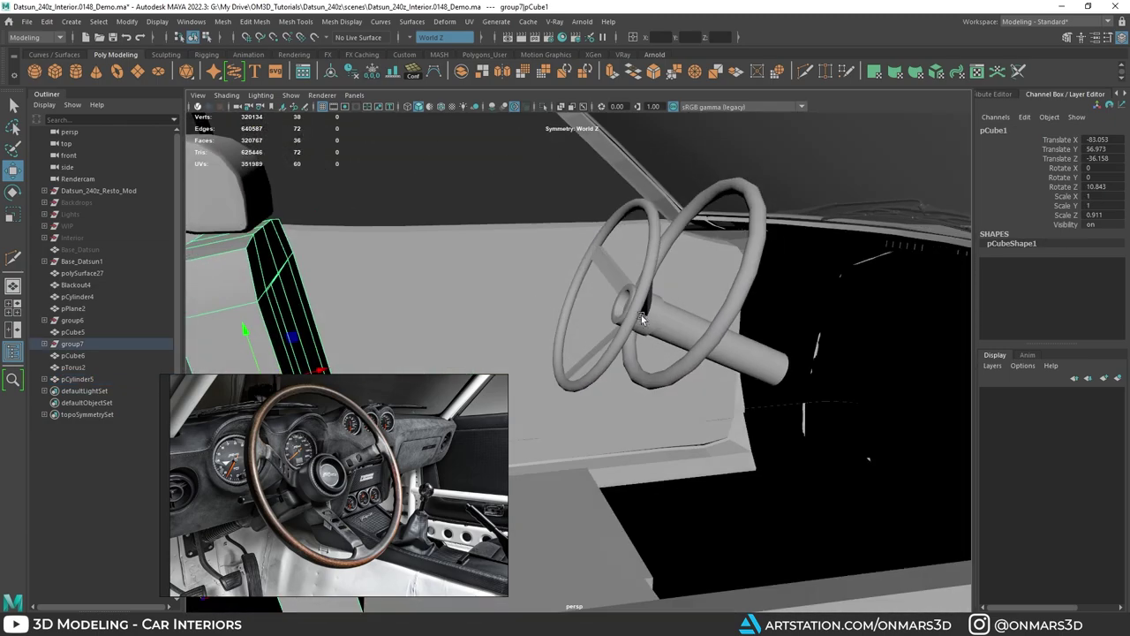
left_click(641, 316)
scroll(674, 345, "down", 2)
left_click_drag(677, 345, 598, 131, "alt")
scroll(597, 132, "up", 3)
scroll(580, 328, "up", 4)
left_click_drag(419, 275, 495, 265, "alt")
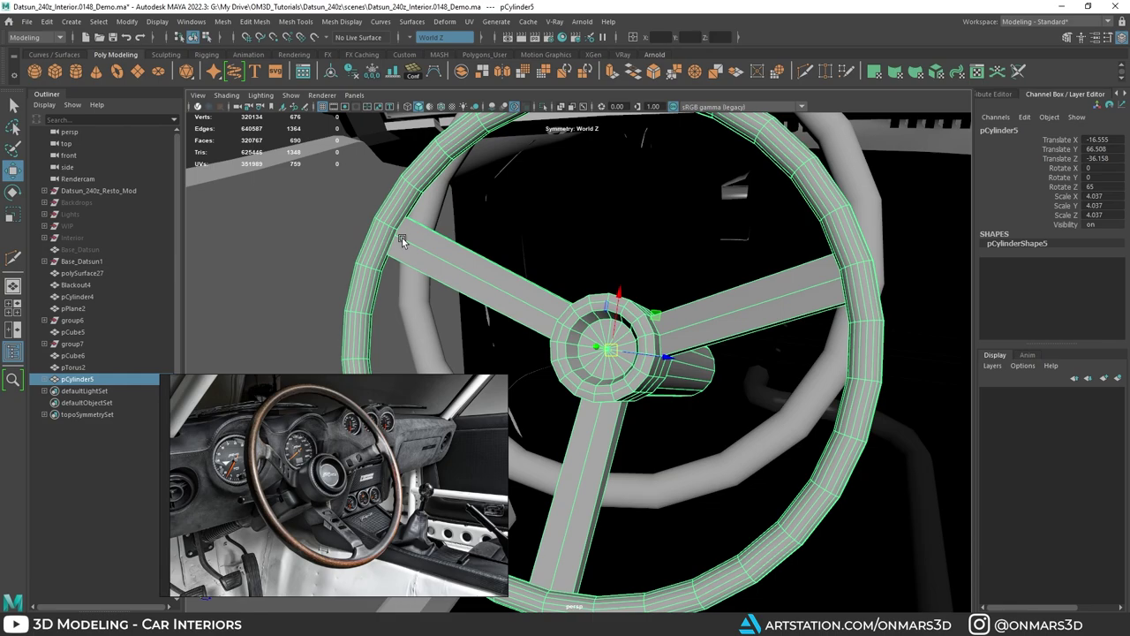
Step: Examine the duplicated steering wheel's spoke faces and hub, and return to object selection
key("F11")
double_click(513, 290)
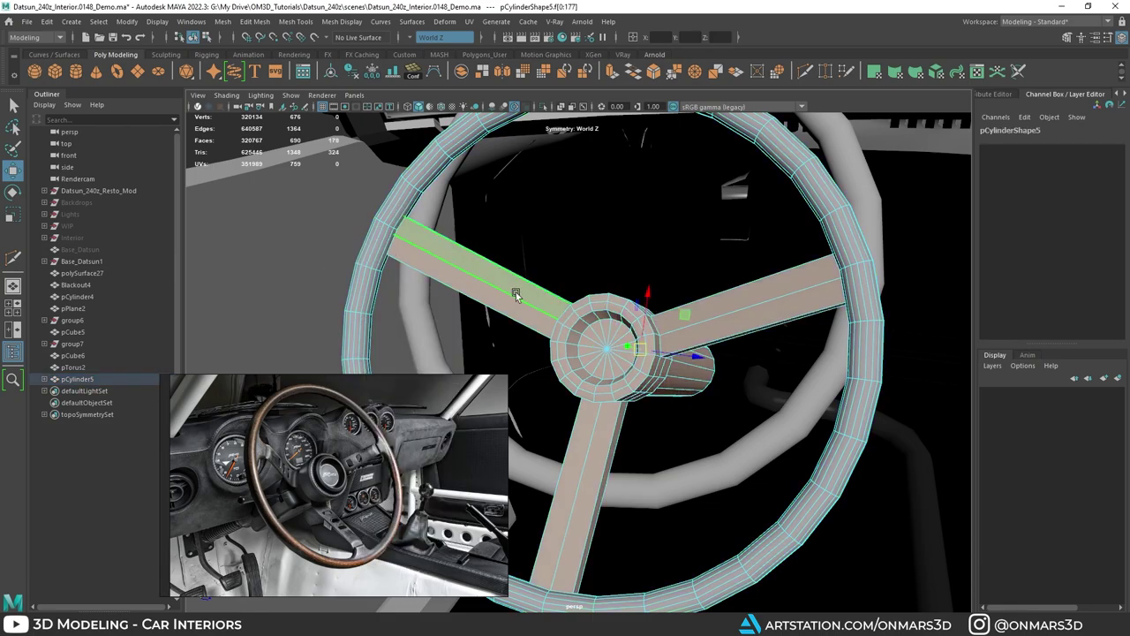
left_click_drag(501, 293, 447, 238, "alt")
scroll(447, 238, "up", 3)
scroll(497, 274, "down", 3)
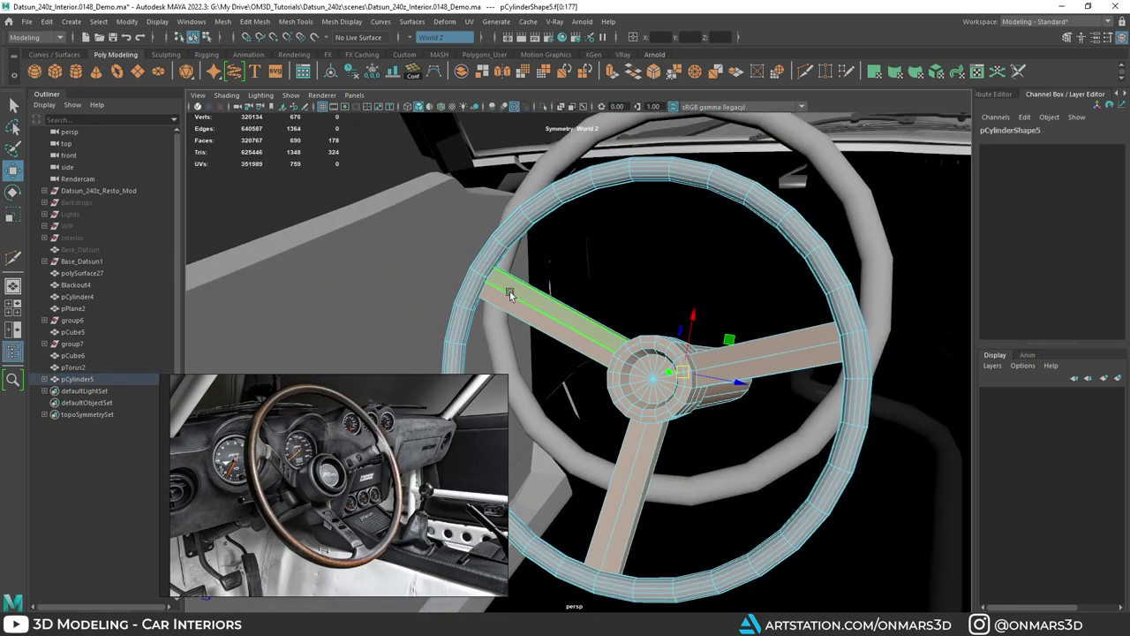
left_click_drag(675, 351, 558, 320, "alt")
right_click_drag(541, 297, 605, 296)
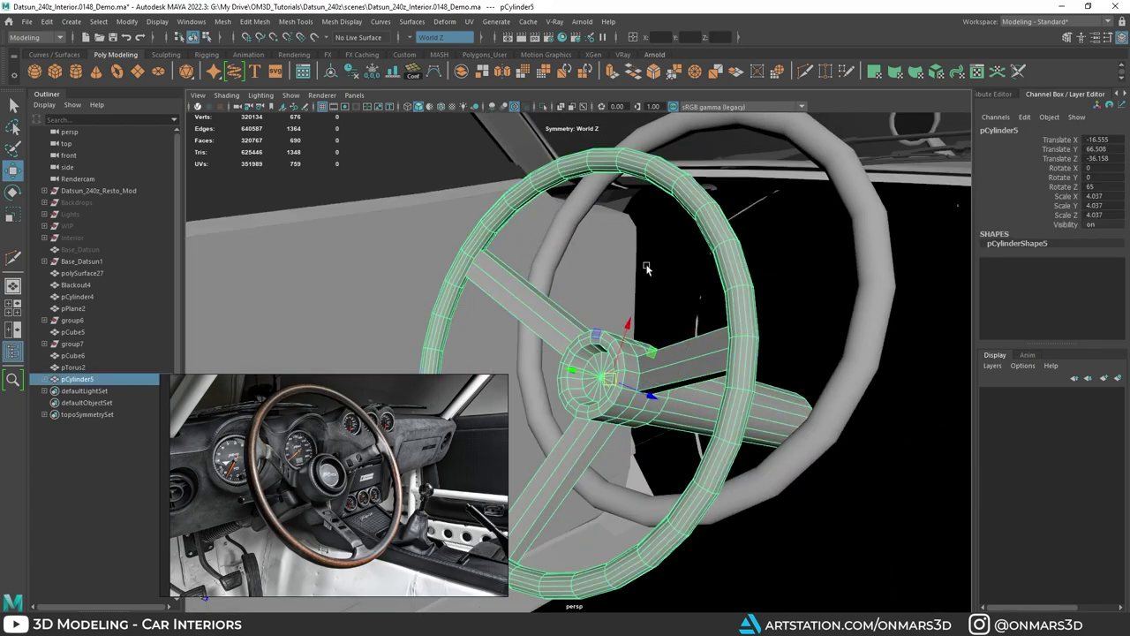
key("q")
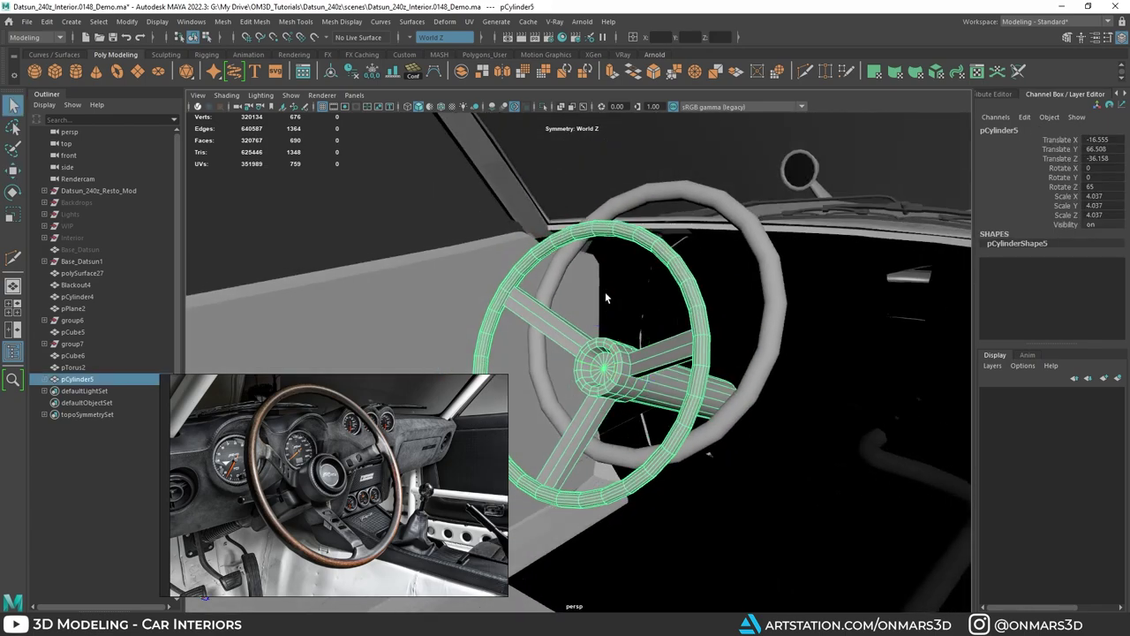
Step: Delete the torus rim behind the duplicated steering wheel
left_click_drag(605, 290, 643, 399, "alt")
left_click(738, 288)
key("Delete")
scroll(668, 334, "down", 5)
Step: Show the hidden Base_Datsun mesh, examine its topology around the cowl and hood, and hide it again
left_click(625, 453)
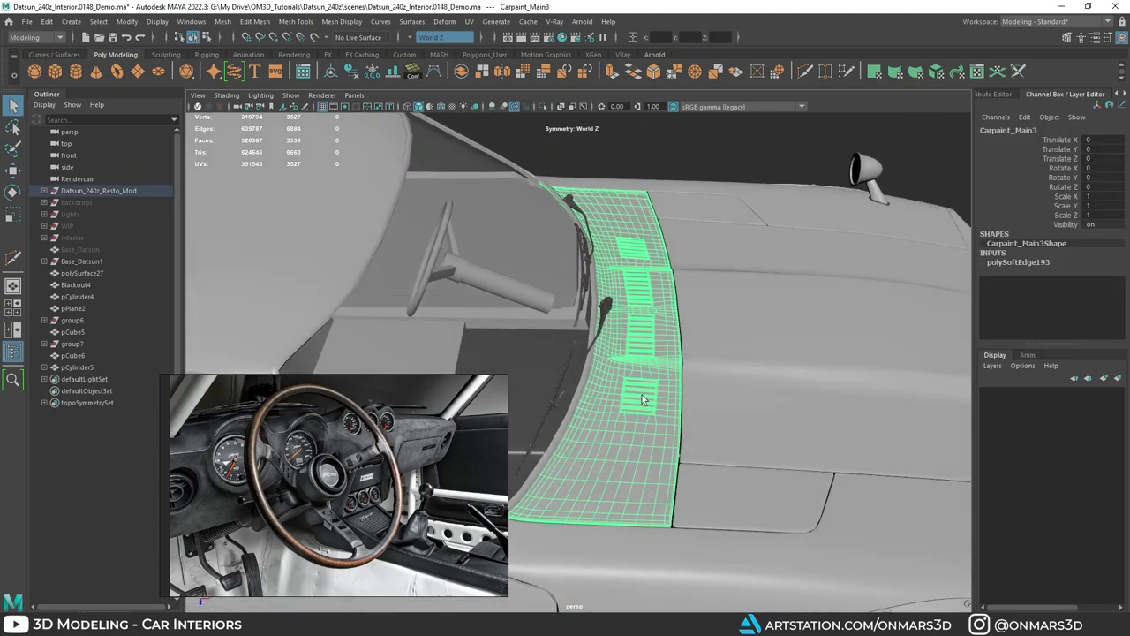
left_click(100, 250)
key("shift+h")
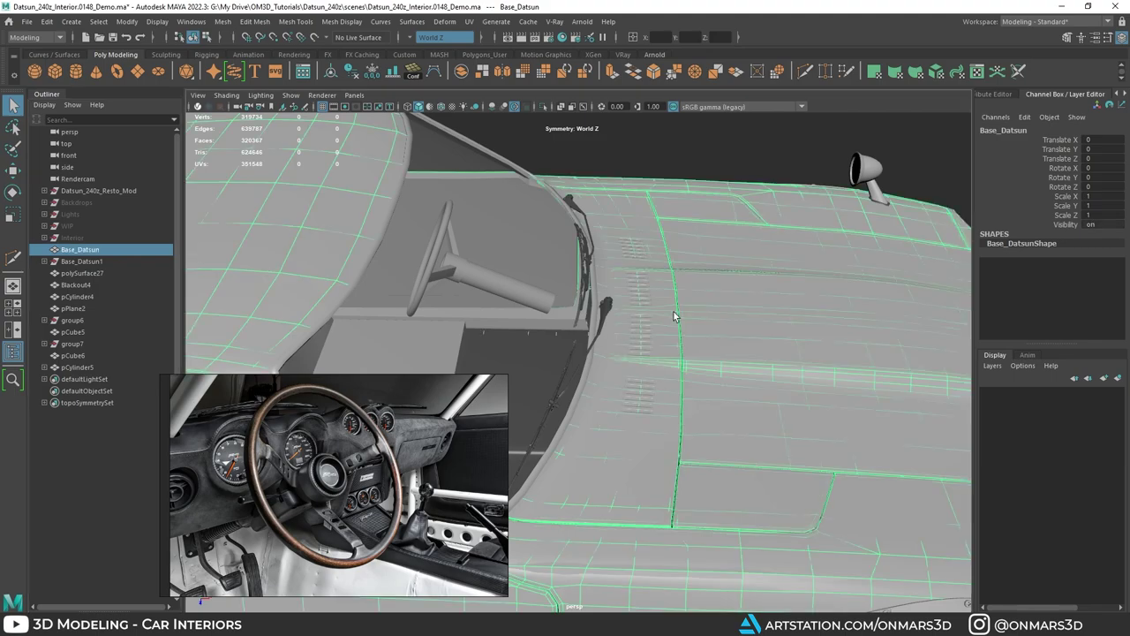
scroll(676, 315, "down", 5)
left_click_drag(641, 313, 641, 324, "alt")
scroll(642, 324, "up", 4)
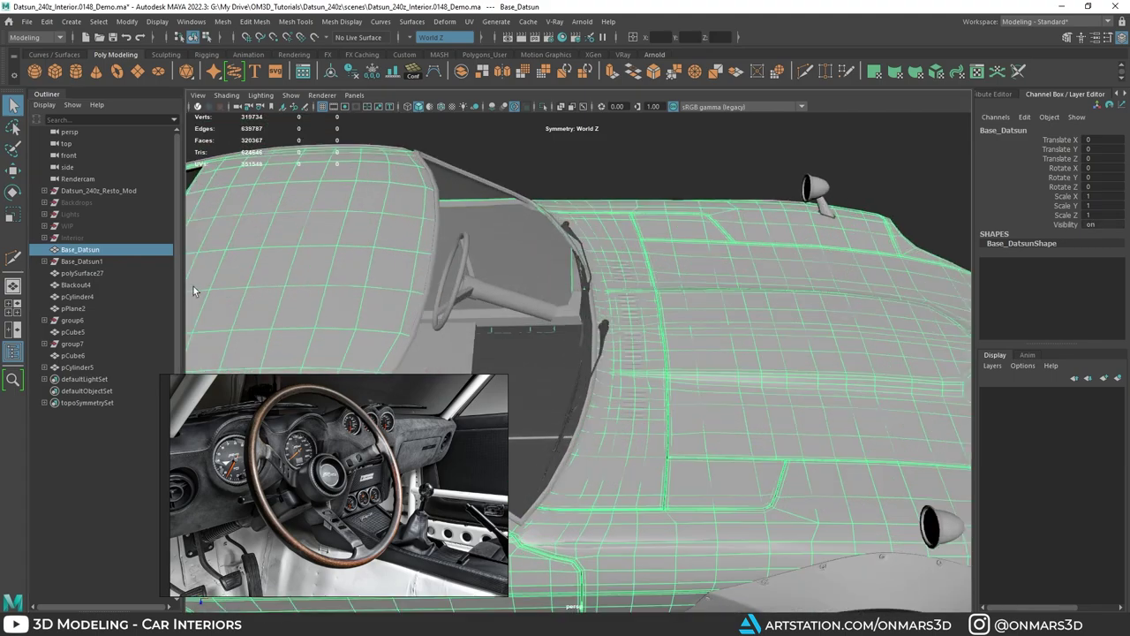
key("ctrl+h")
Step: Isolate the Base_Datsun1 group in the view
left_click(124, 262)
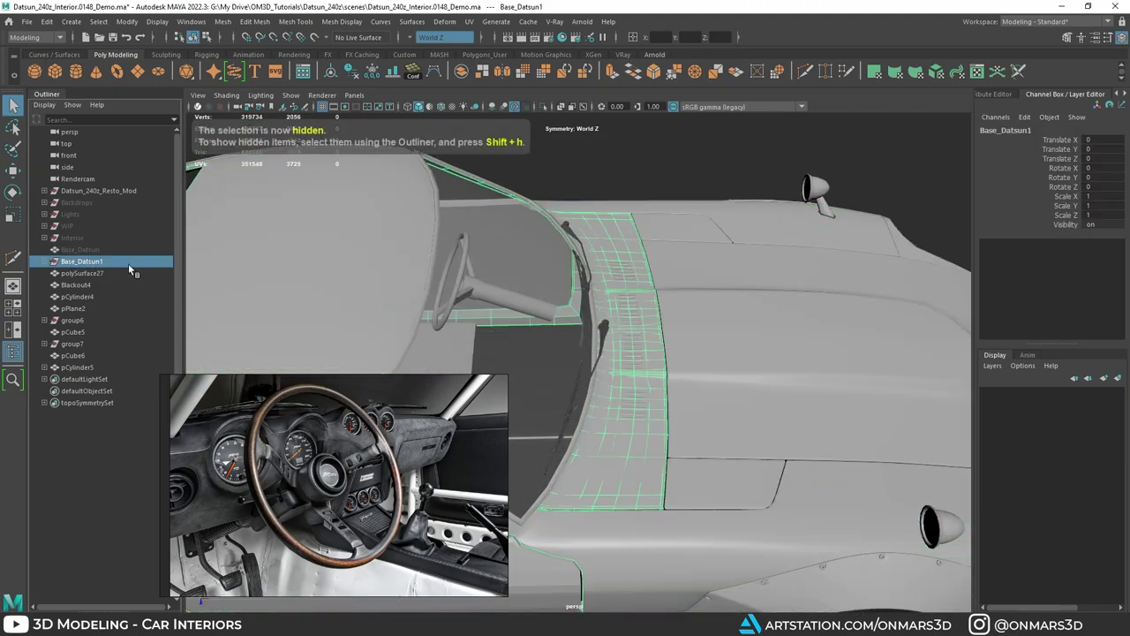
key("ctrl+1")
left_click_drag(639, 327, 600, 320, "alt")
Step: Select the cowl panel polySurface25 at the base of the windshield and save the scene
left_click(637, 317)
scroll(636, 318, "up", 3)
middle_click_drag(601, 320, 668, 313, "alt")
left_click_drag(668, 314, 589, 331, "alt")
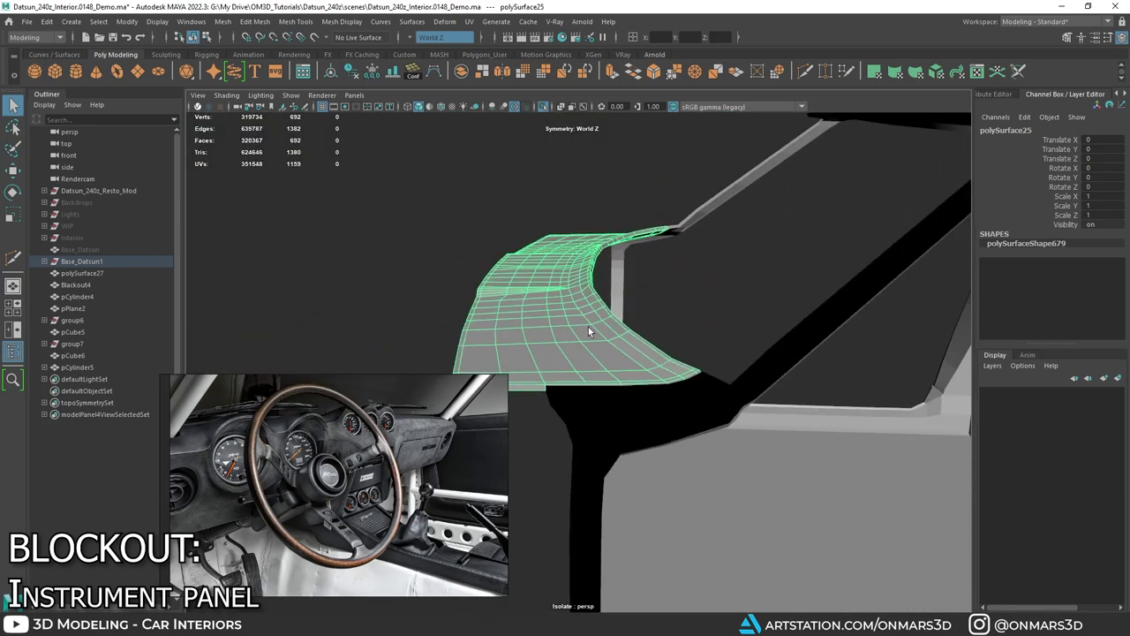
key("ctrl+s")
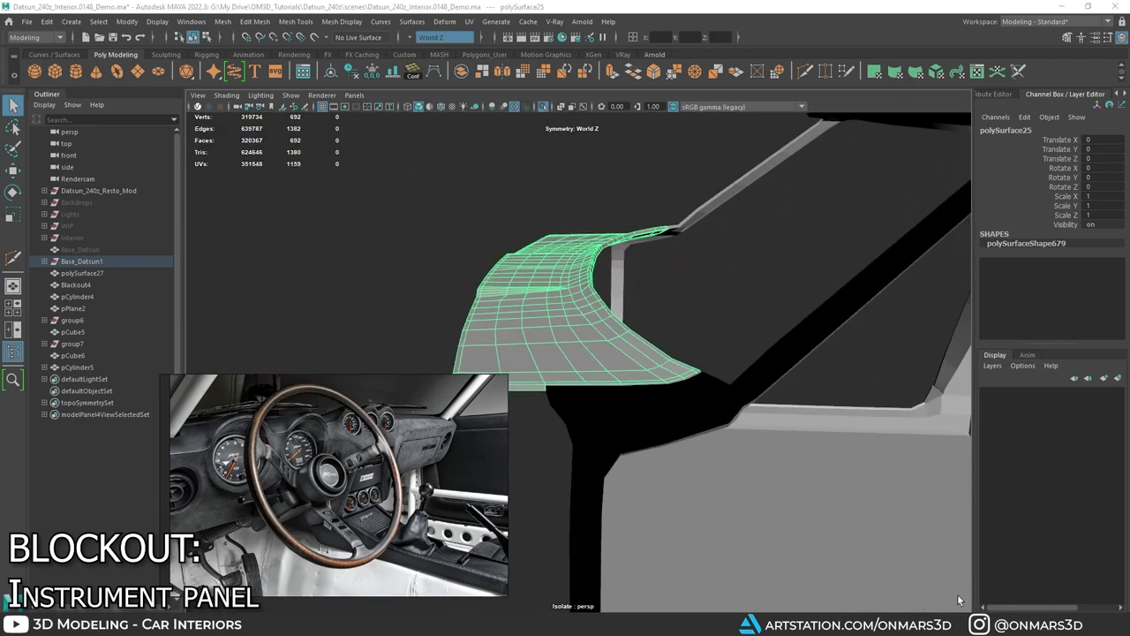
Step: Examine the dashboard and gauge reference photos and compare them with the cowl panel seen from above
middle_click_drag(304, 492, 318, 495)
scroll(300, 459, "up", 2)
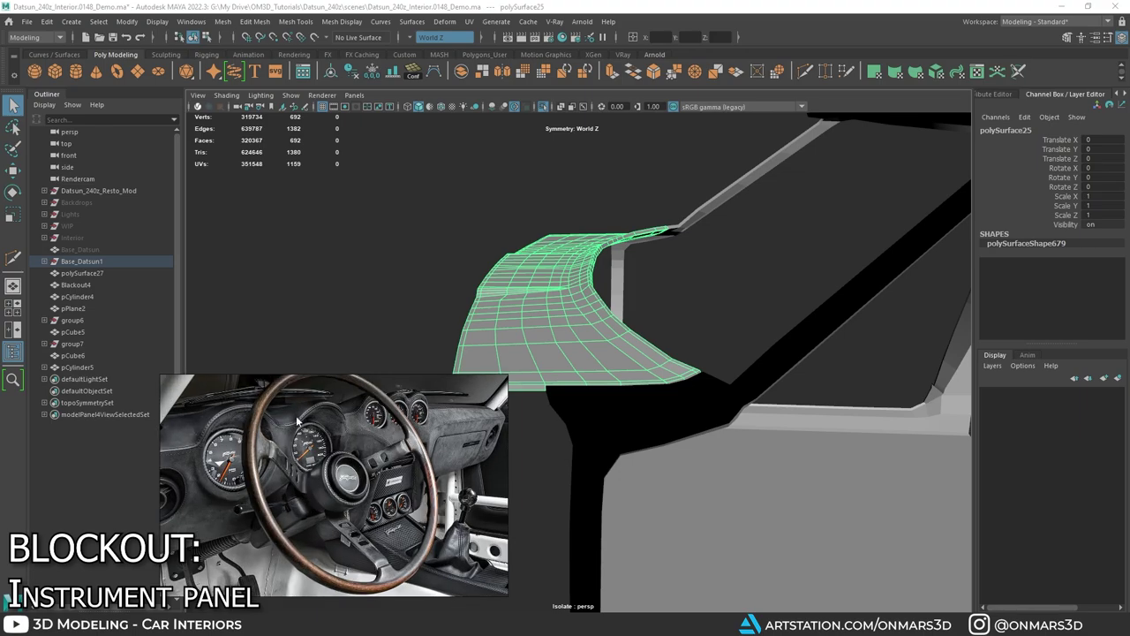
scroll(446, 420, "down", 8)
middle_click_drag(351, 440, 397, 446)
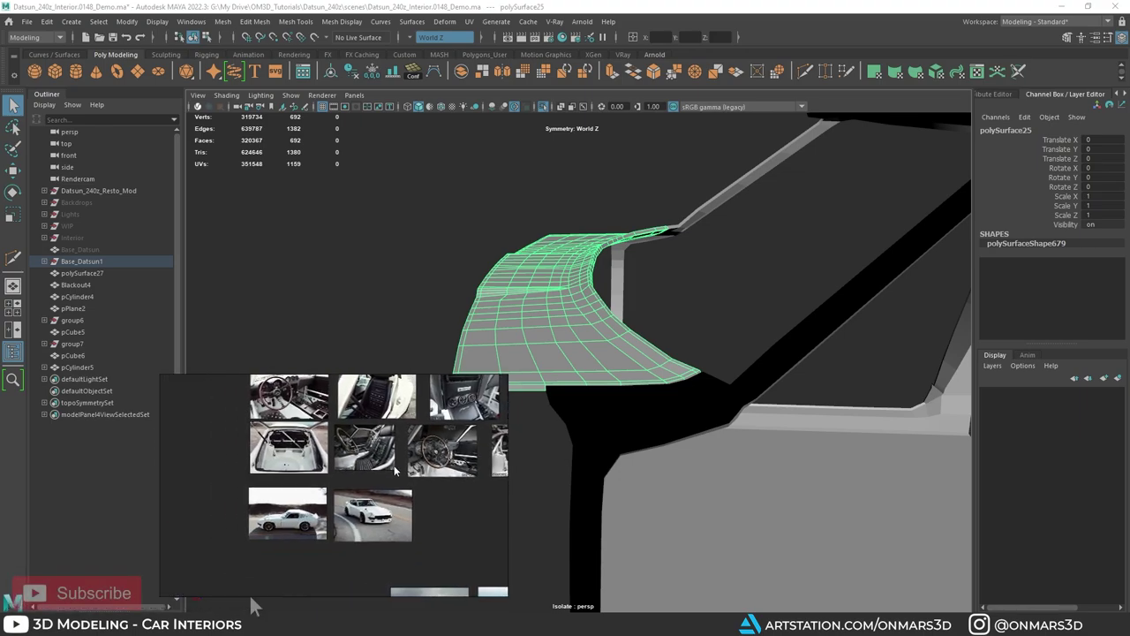
scroll(396, 447, "down", 2)
scroll(397, 446, "up", 5)
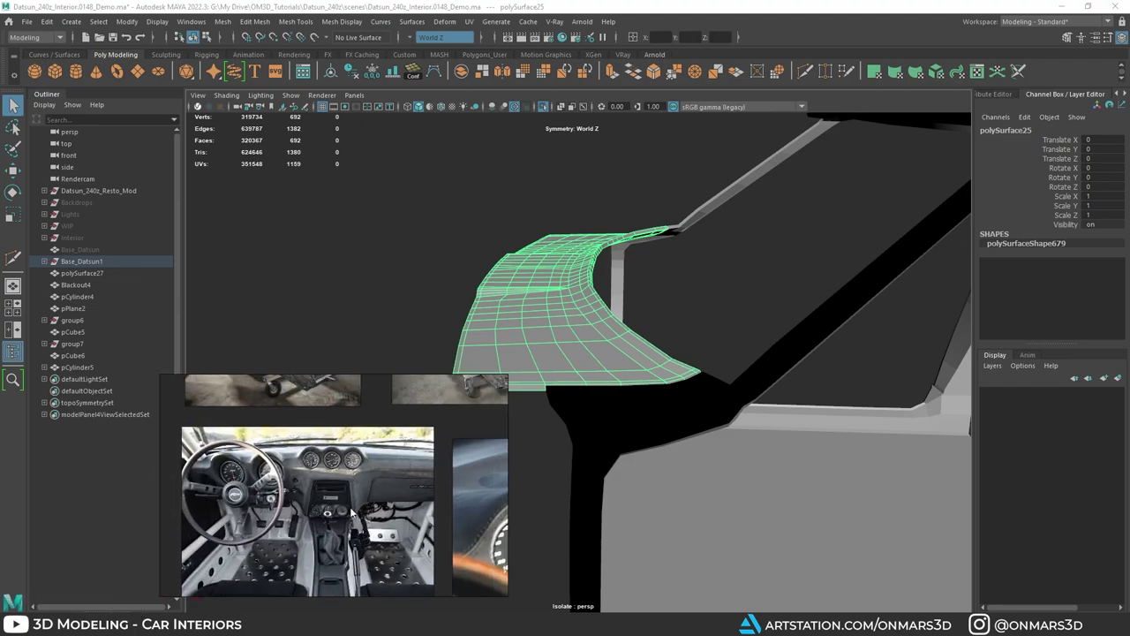
scroll(351, 513, "down", 5)
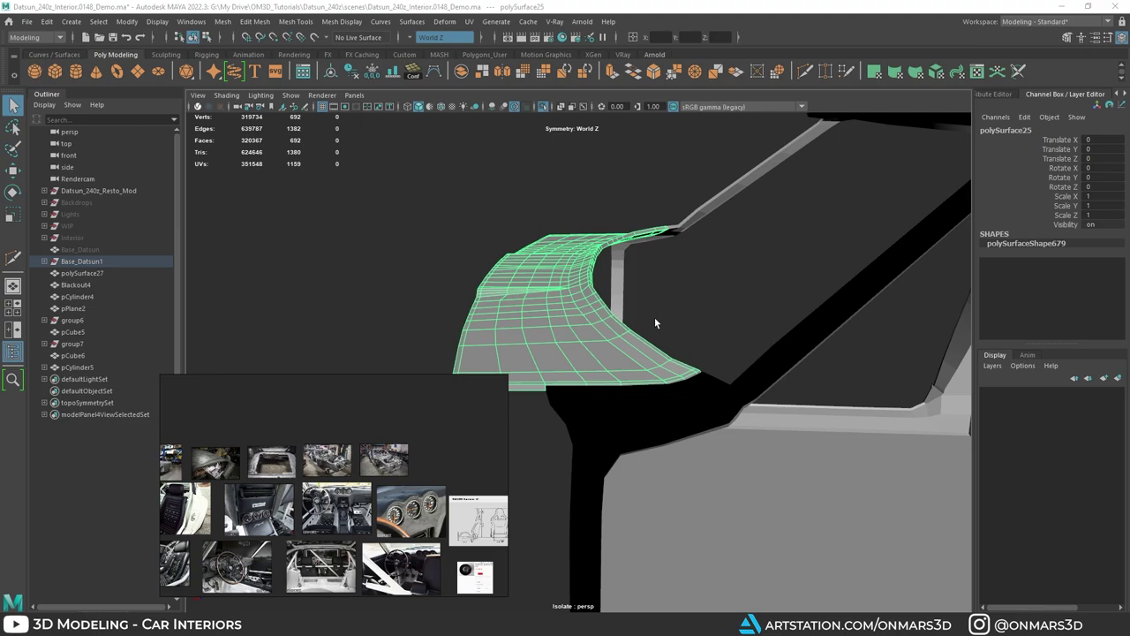
left_click_drag(655, 323, 457, 416, "alt")
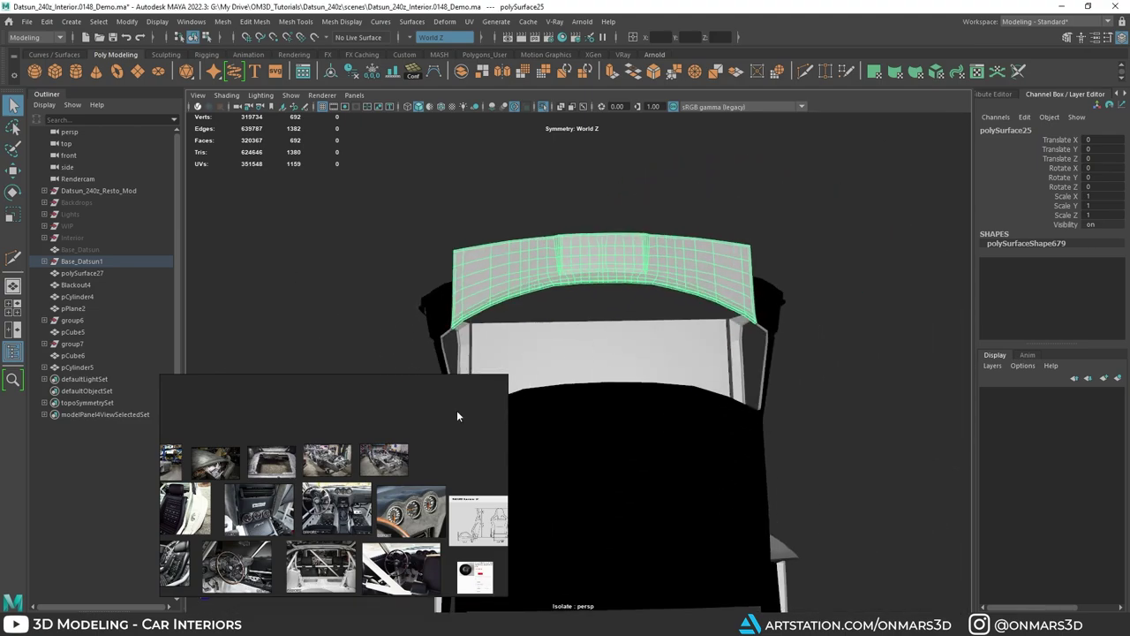
scroll(345, 503, "up", 5)
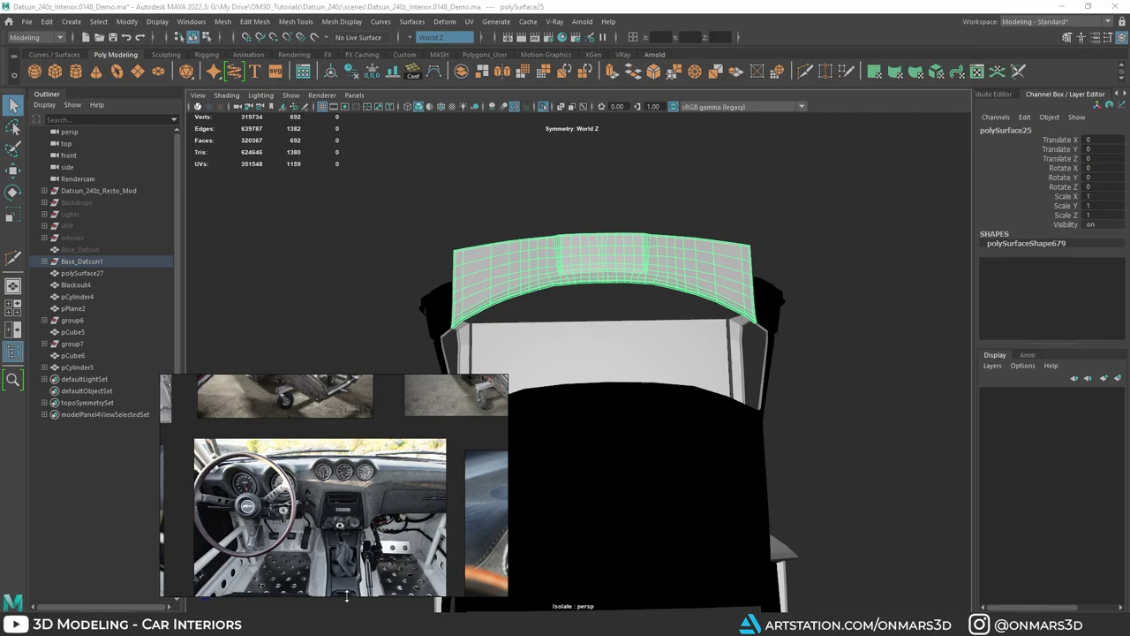
Step: Delete the cowl panel's border thickness faces and its duplicate second layer, keeping a single surface
left_click_drag(557, 357, 555, 252, "alt")
right_click_drag(482, 240, 496, 302)
scroll(499, 305, "up", 4)
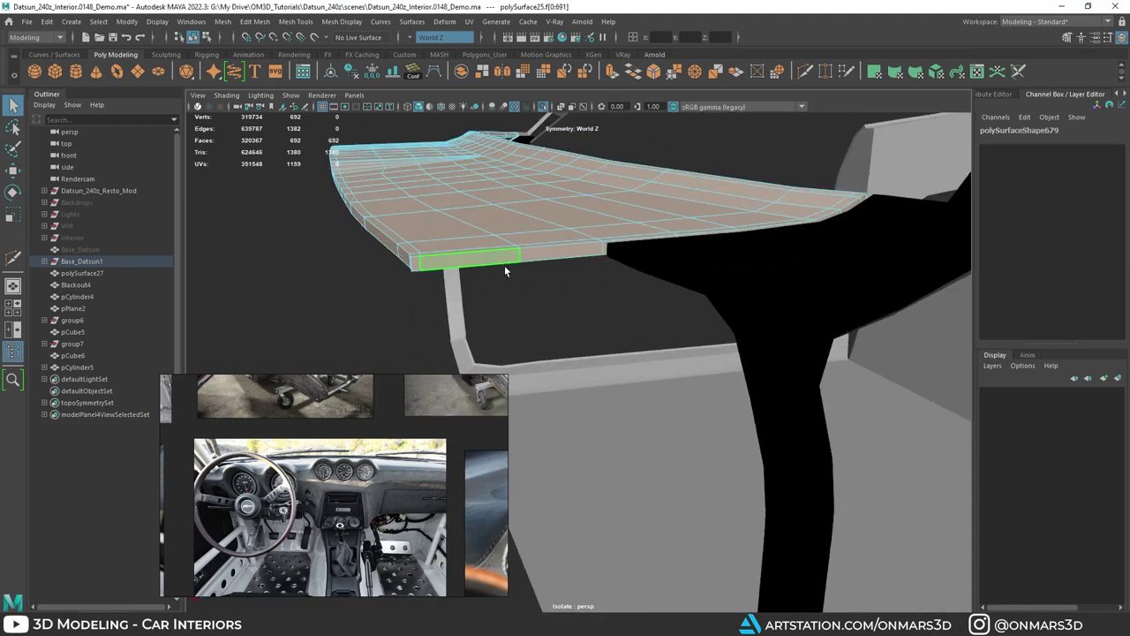
left_click(504, 265)
double_click(546, 256, "shift")
left_click_drag(630, 250, 827, 255, "alt")
left_click(701, 314)
double_click(732, 209)
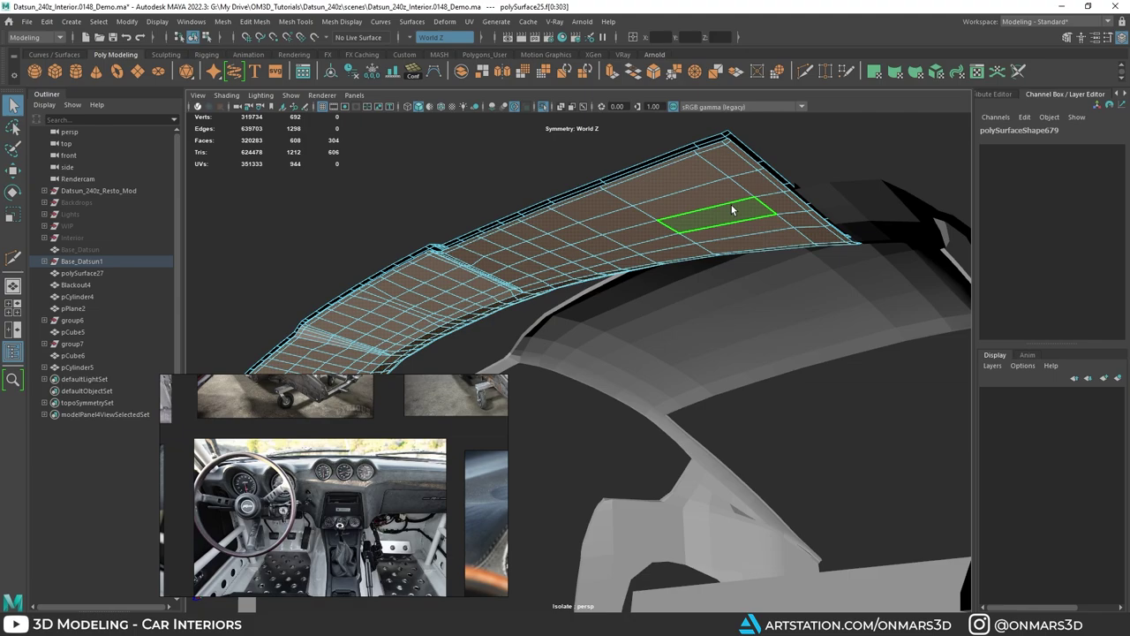
key("Delete")
Step: Isolate the remaining cowl surface polySurface25 in the view
left_click_drag(732, 209, 607, 240, "alt")
right_click_drag(611, 201, 713, 216)
key("ctrl+1")
mouse_move(704, 227)
left_mouse_down("alt")
mouse_move(648, 242)
mouse_move(625, 232)
mouse_move(686, 235)
left_mouse_up("alt")
key("ctrl+1")
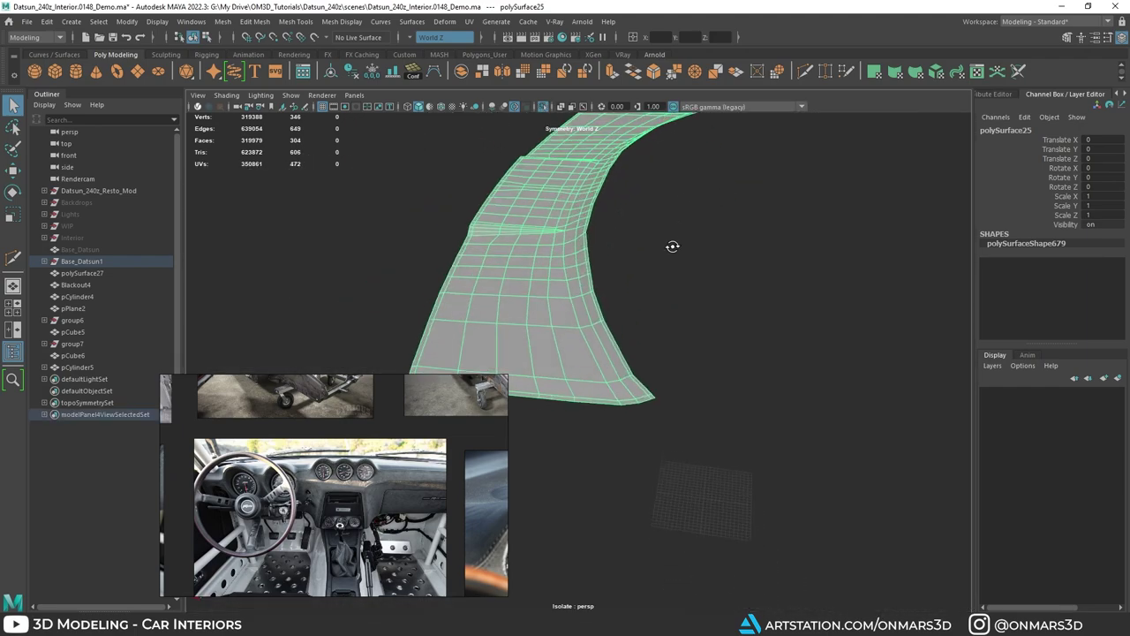
Step: Extrude the cowl surface's windshield-side border edges back into the cabin toward the steering wheel
right_click(569, 198)
right_click_drag(569, 198, 568, 166)
left_click_drag(593, 251, 625, 274, "alt")
left_click(667, 418)
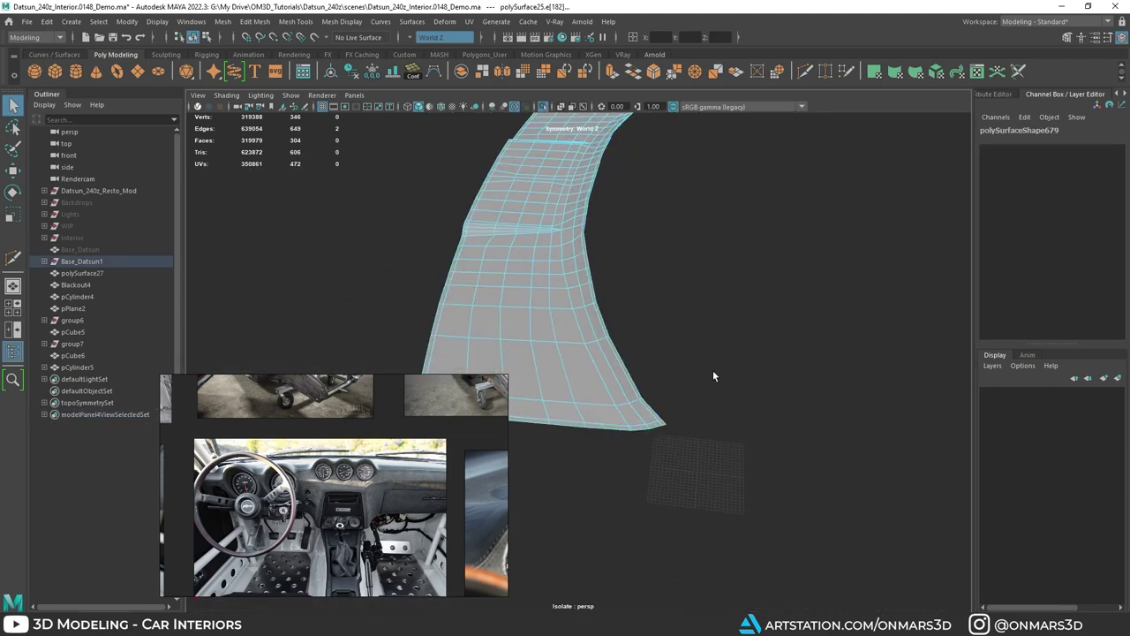
left_click_drag(713, 372, 609, 326, "alt")
double_click(647, 332, "shift")
scroll(653, 335, "down", 3)
key("w")
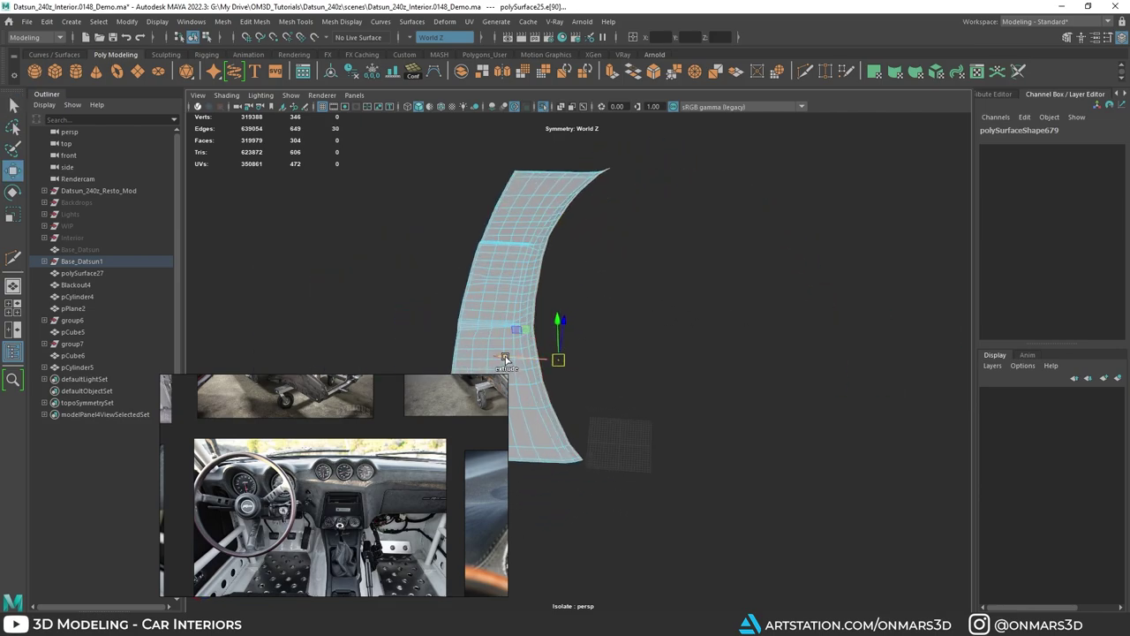
left_click_drag(504, 358, 608, 274, "shift")
Step: Flatten the extruded edge's curve front to back by scaling it, then isolate the surface again
key("ctrl+1")
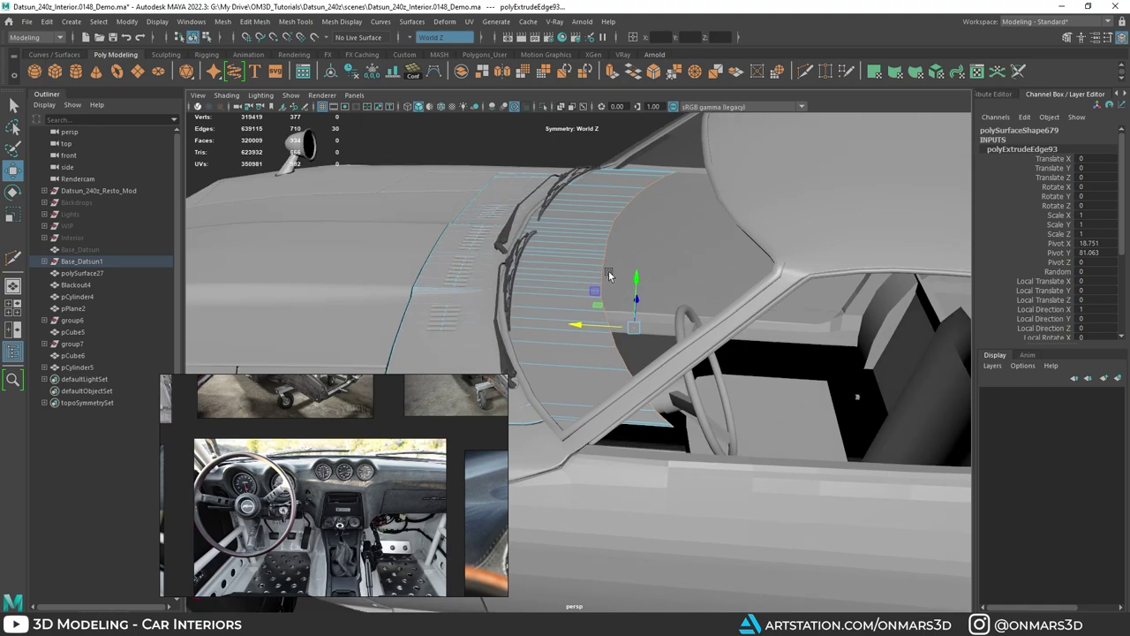
key("r")
mouse_move(581, 330)
left_mouse_down()
mouse_move(645, 305)
mouse_move(556, 303)
mouse_move(562, 325)
left_mouse_up()
key("w")
scroll(561, 324, "up", 4)
right_click_drag(618, 258, 676, 240)
key("ctrl+1")
left_click_drag(730, 227, 616, 265, "alt")
Step: Delete the narrow strip beside the extrusion and all original cowl faces, keeping only the new dashboard top
right_click_drag(615, 265, 663, 263)
left_click(662, 383)
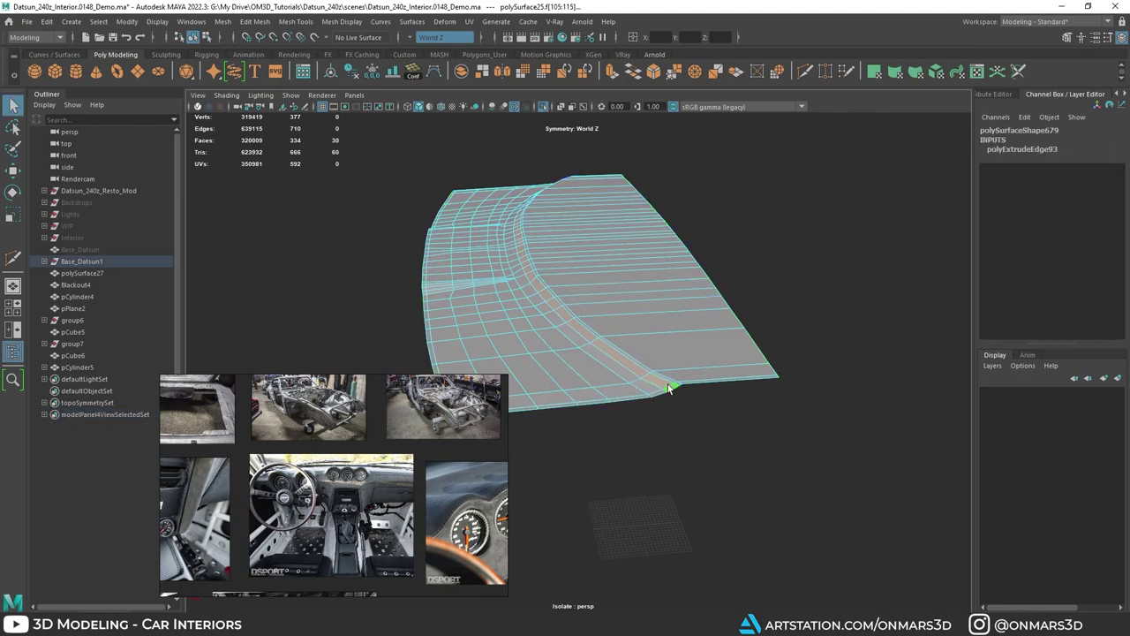
left_click_drag(669, 388, 591, 336, "alt")
scroll(571, 262, "up", 3)
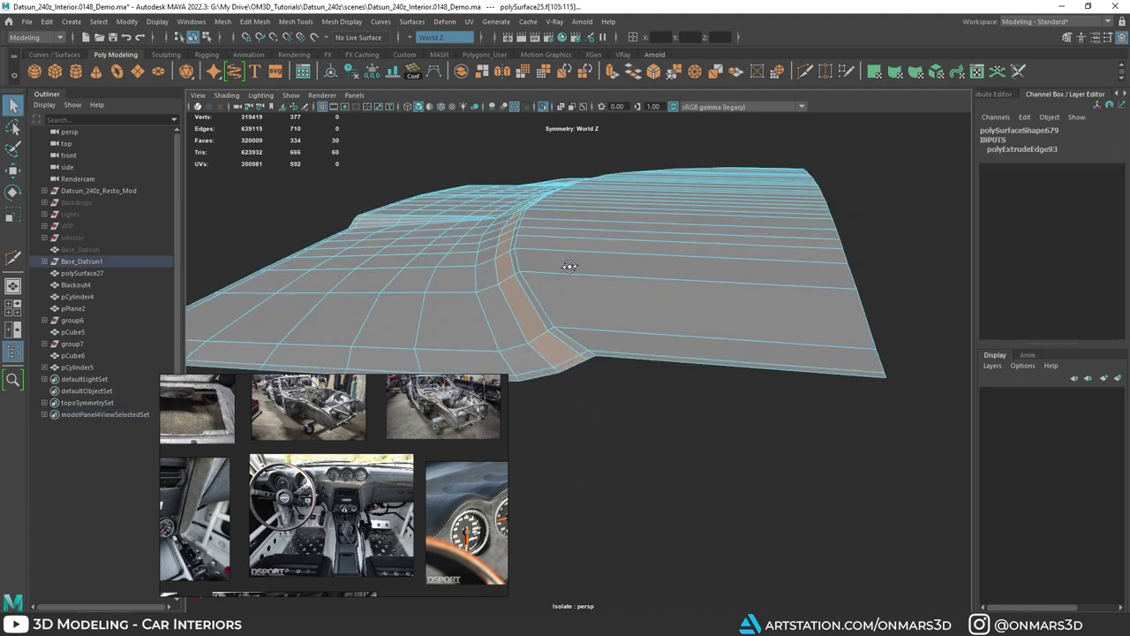
left_click(514, 267)
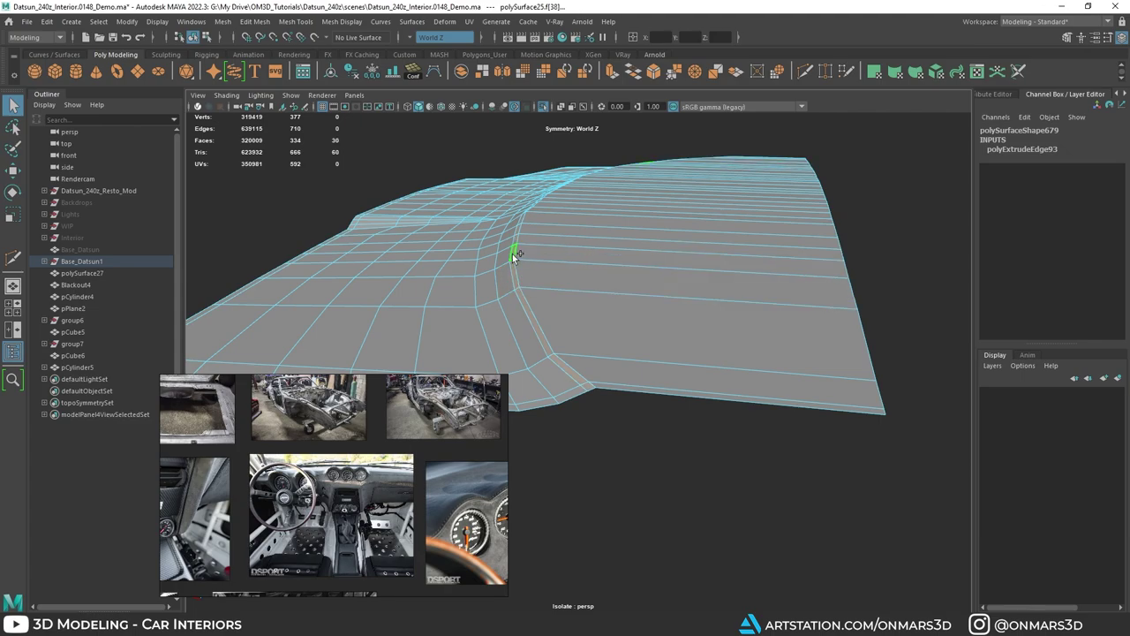
key("Delete")
double_click(491, 251)
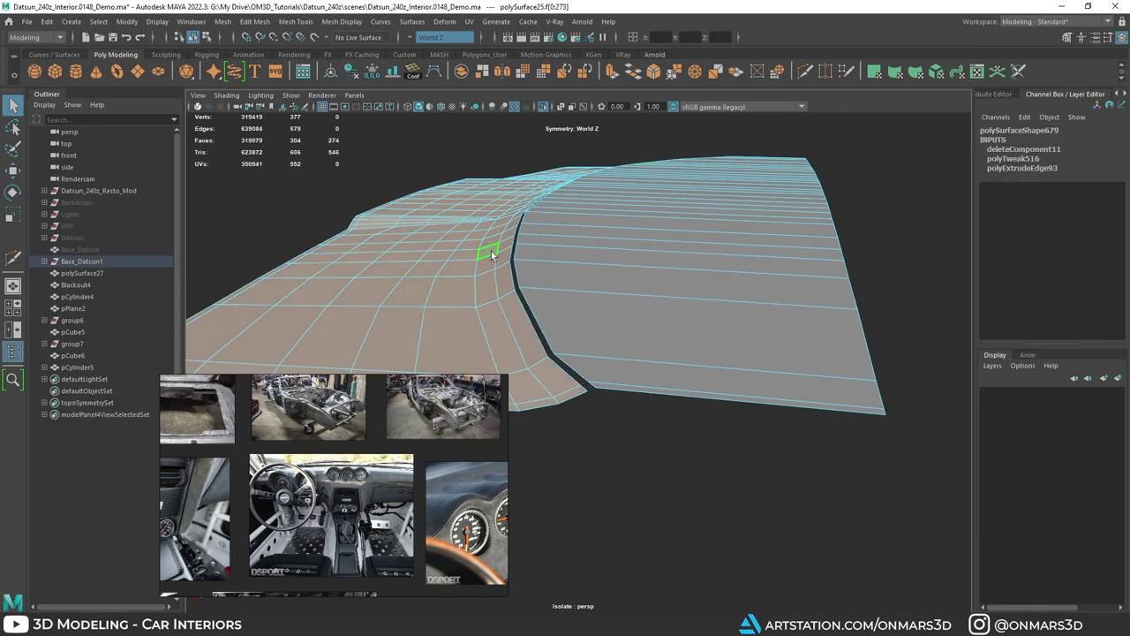
key("Delete")
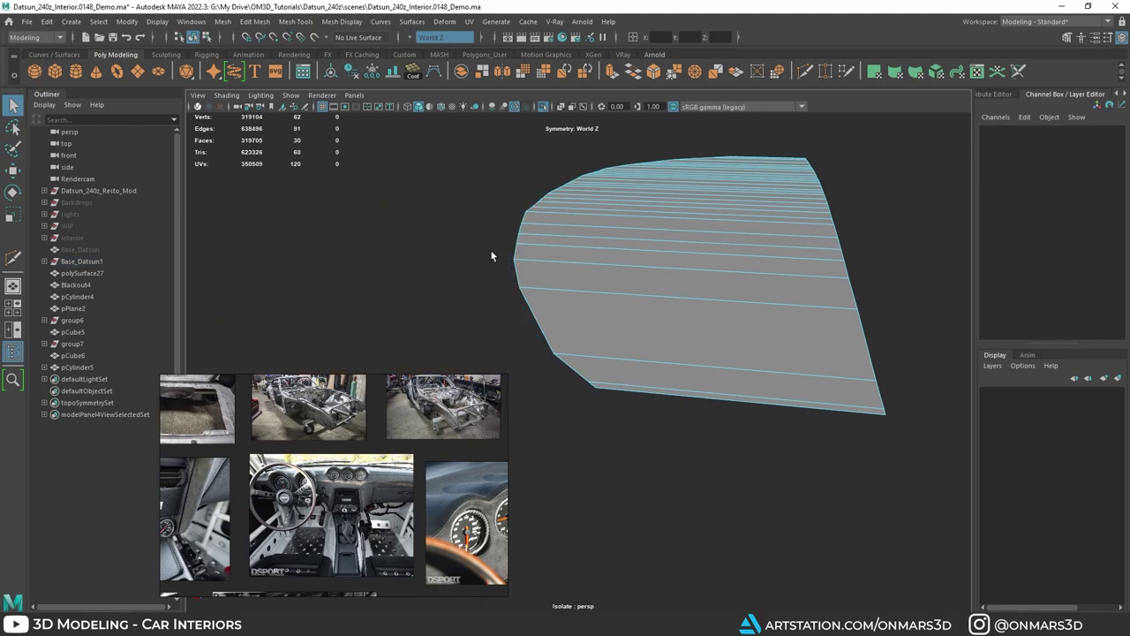
Step: Show the whole car and extrude the dashboard top's cabin-side edge rearward and down, with X-ray shading on
right_click_drag(681, 205, 709, 189)
left_click_drag(709, 189, 665, 254, "alt")
key("ctrl+1")
right_click_drag(706, 245, 711, 173)
left_click_drag(620, 265, 661, 285, "alt")
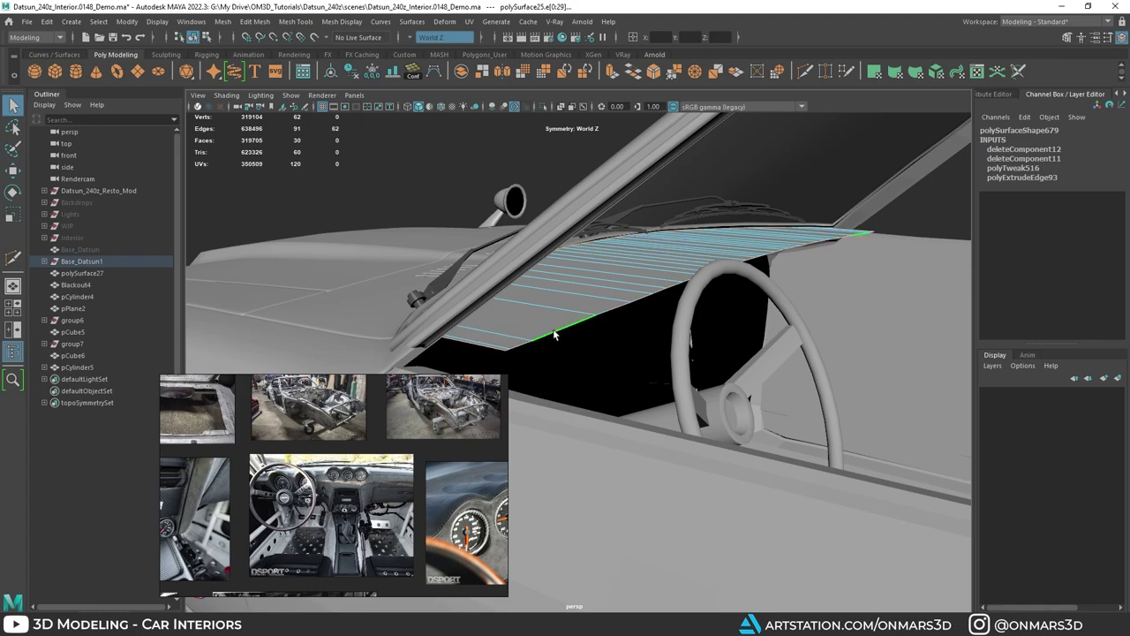
left_click_drag(654, 318, 766, 290, "alt")
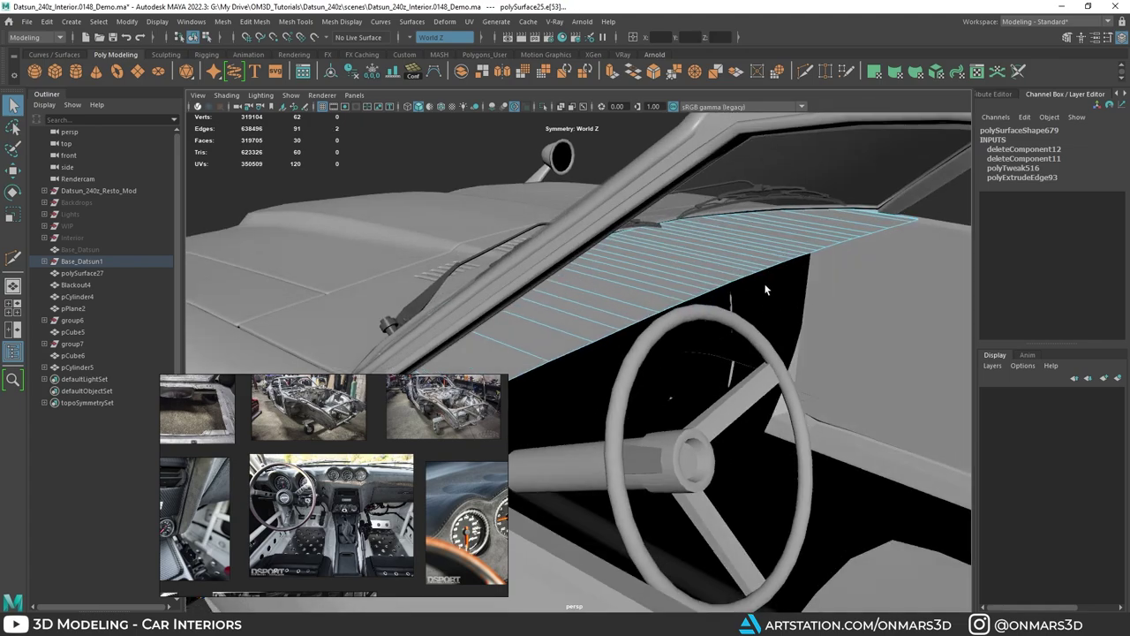
left_click(759, 272, "shift")
scroll(757, 276, "down", 5)
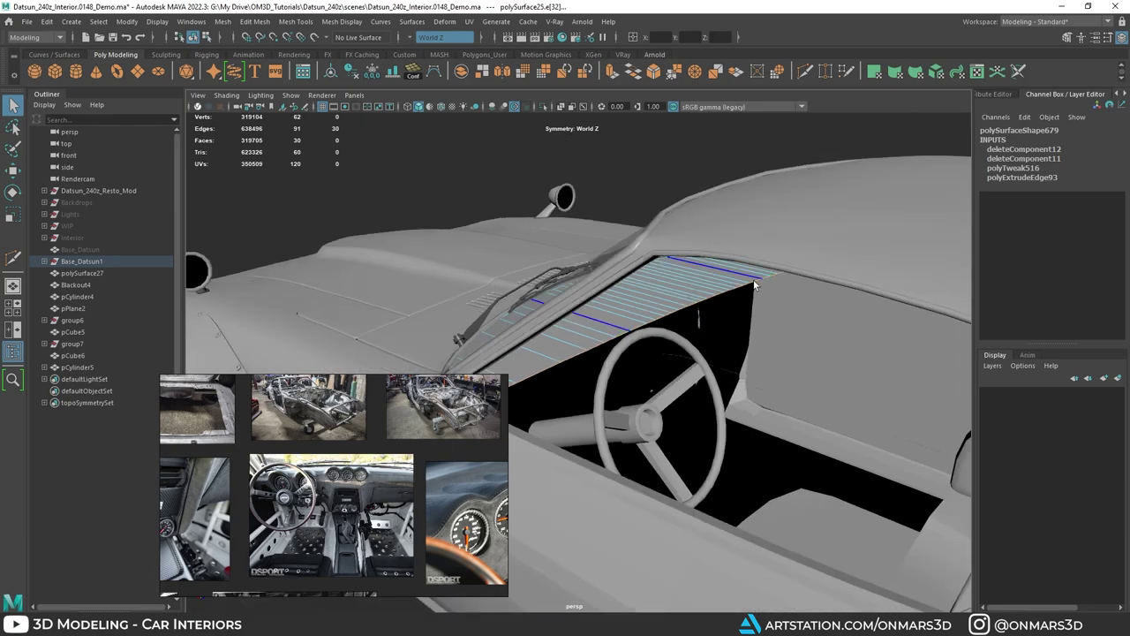
key("w")
mouse_move(618, 301)
left_mouse_down("alt")
mouse_move(676, 254)
mouse_move(596, 272)
mouse_move(610, 269)
left_mouse_up("alt")
key("ctrl+e")
key("alt+x")
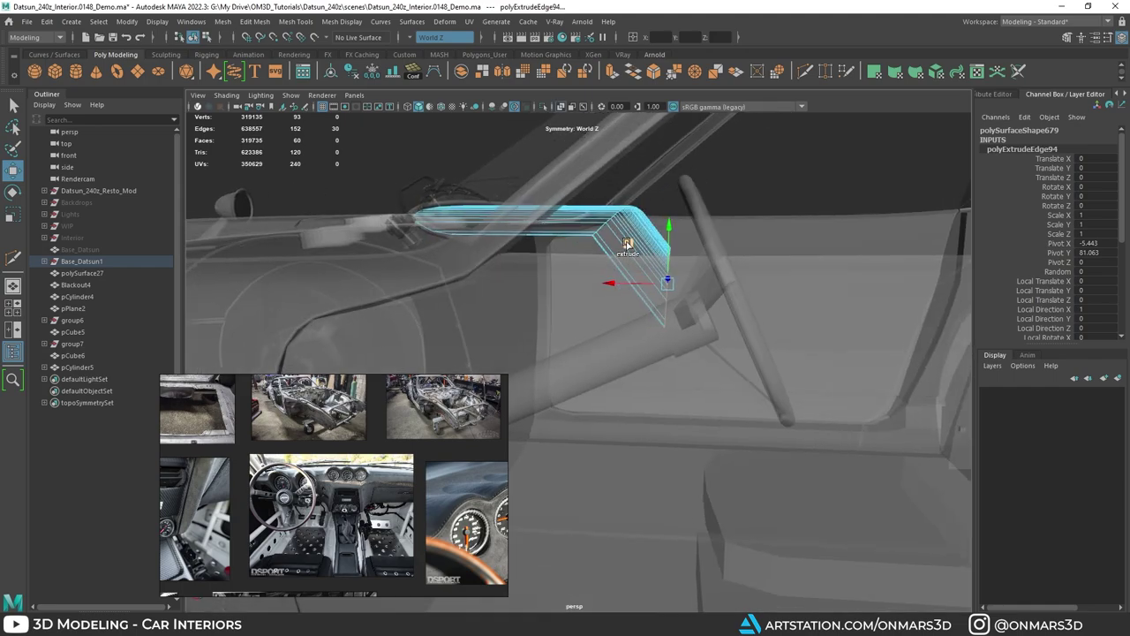
Step: Following the dashboard reference photos, extrude the lower edge down and forward as a second face strip, and isolate the dashboard
scroll(344, 474, "up", 2)
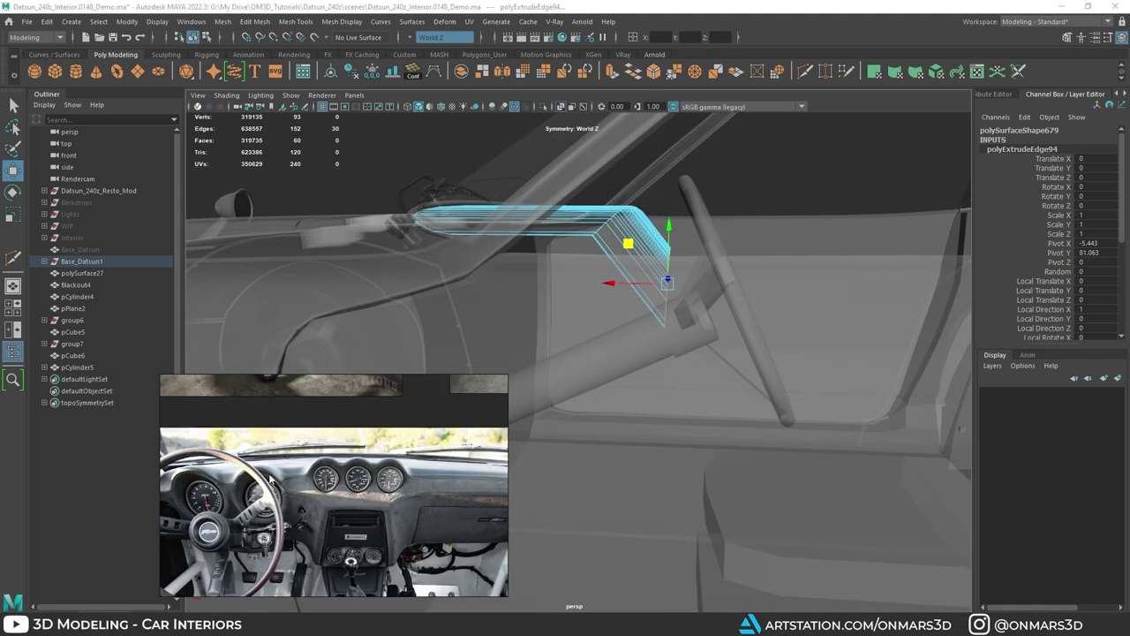
scroll(347, 471, "down", 3)
scroll(347, 462, "up", 3)
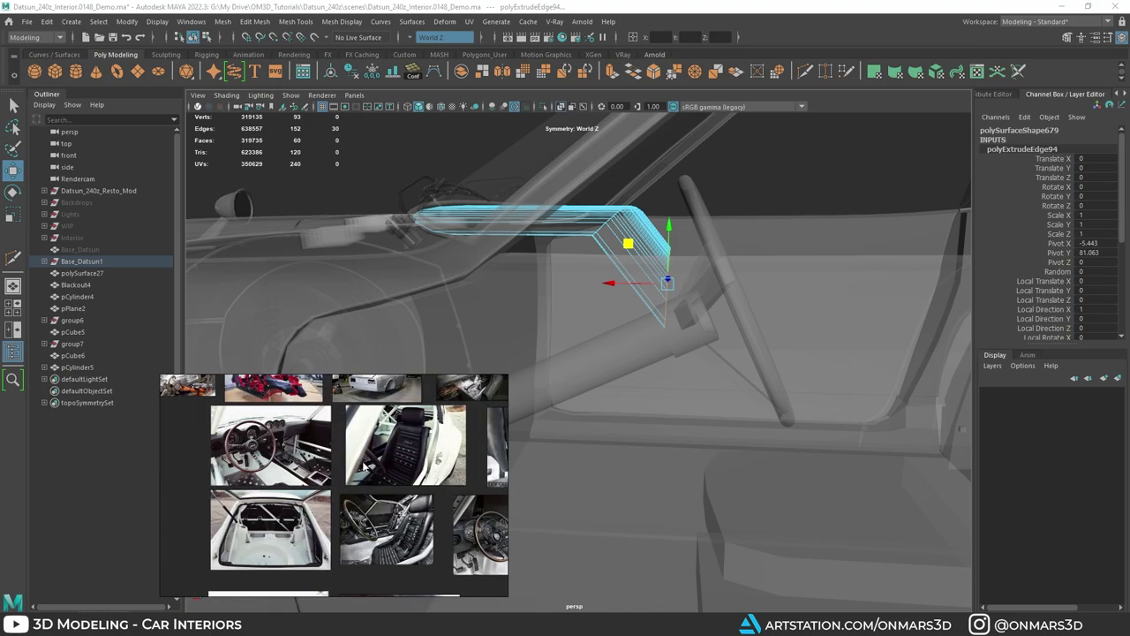
scroll(291, 439, "up", 2)
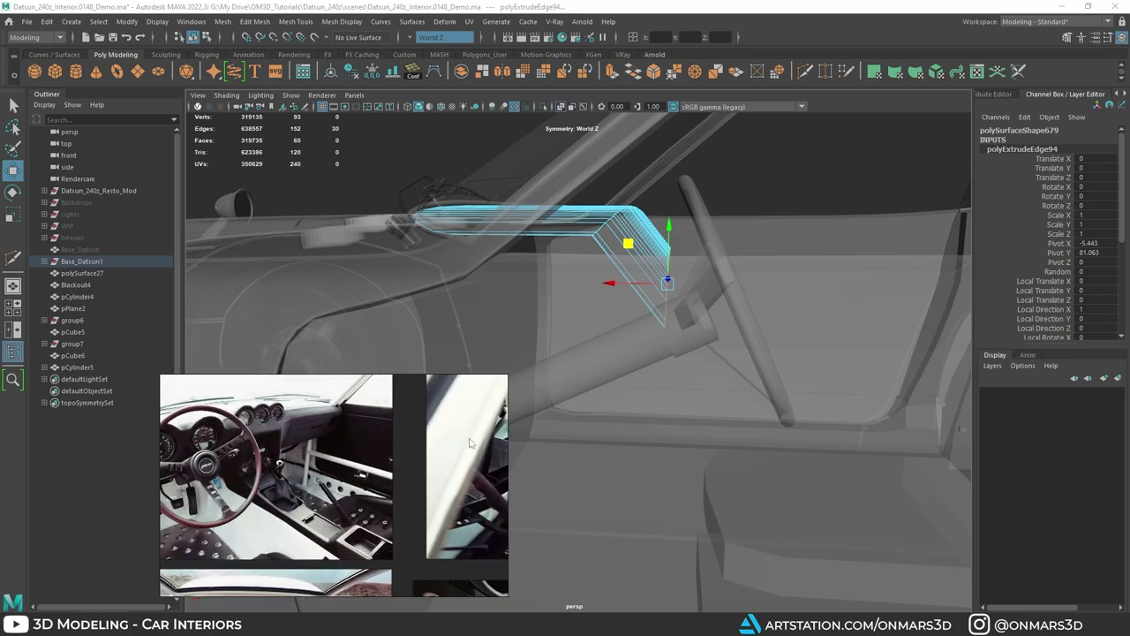
left_click_drag(667, 313, 667, 320, "alt")
left_click_drag(628, 265, 651, 242)
key("ctrl+1")
scroll(660, 229, "up", 3)
key("q")
Step: Extrude the end edges of the lower dashboard strip forward into side panels and straighten their front edges vertically
right_click_drag(662, 229, 668, 212)
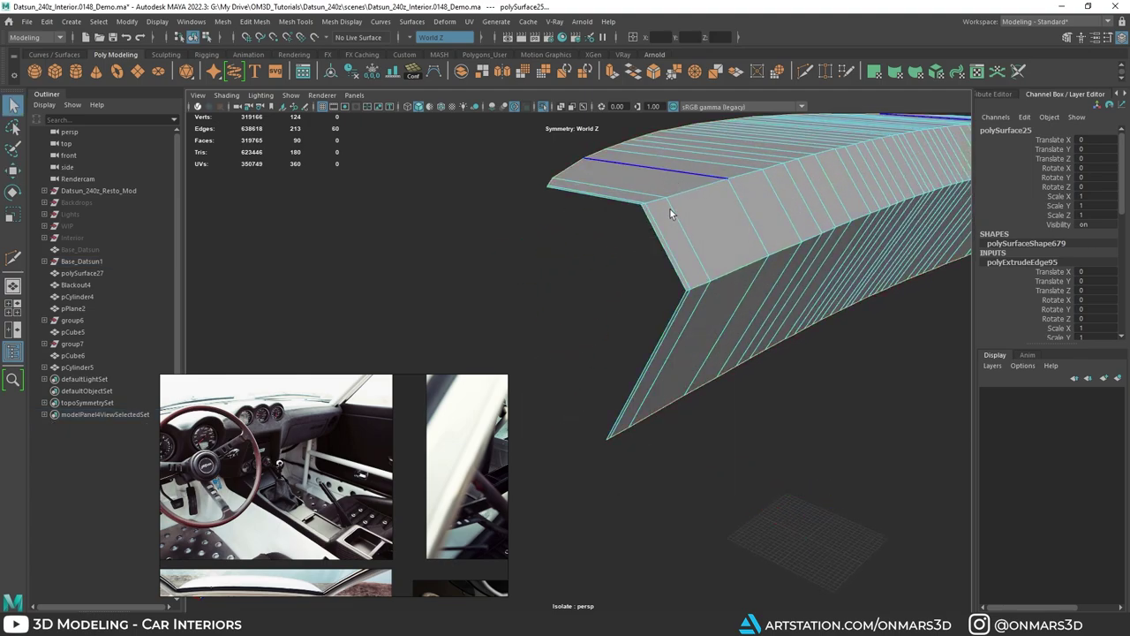
key("ctrl+e")
scroll(667, 309, "down", 4)
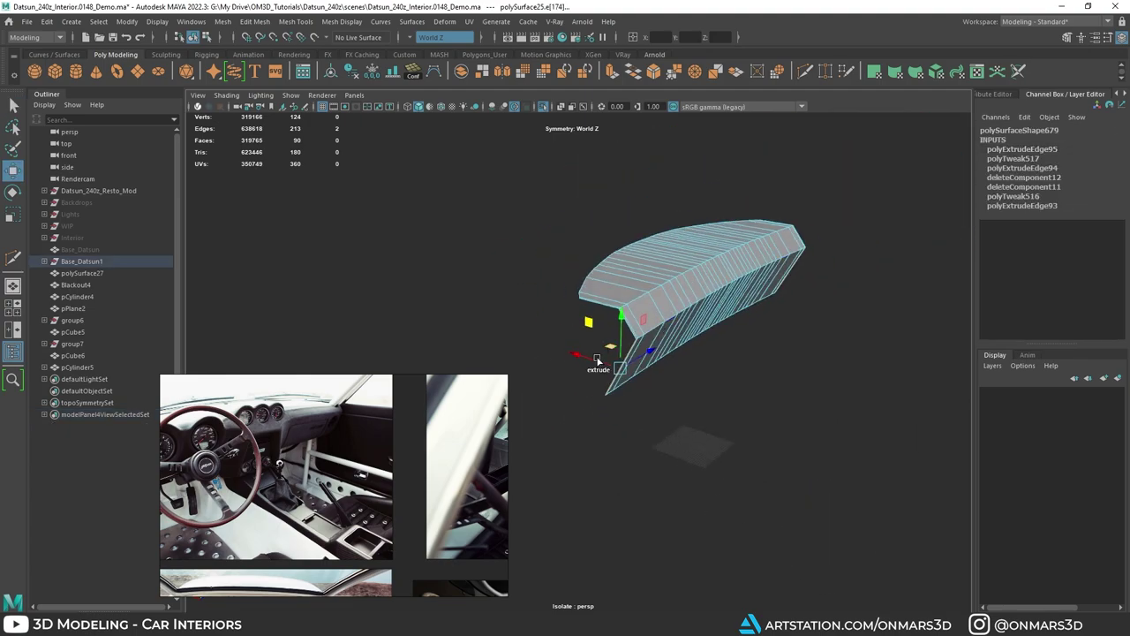
left_click_drag(586, 362, 673, 282, "shift")
key("r")
key("w")
scroll(647, 337, "up", 3)
key("q")
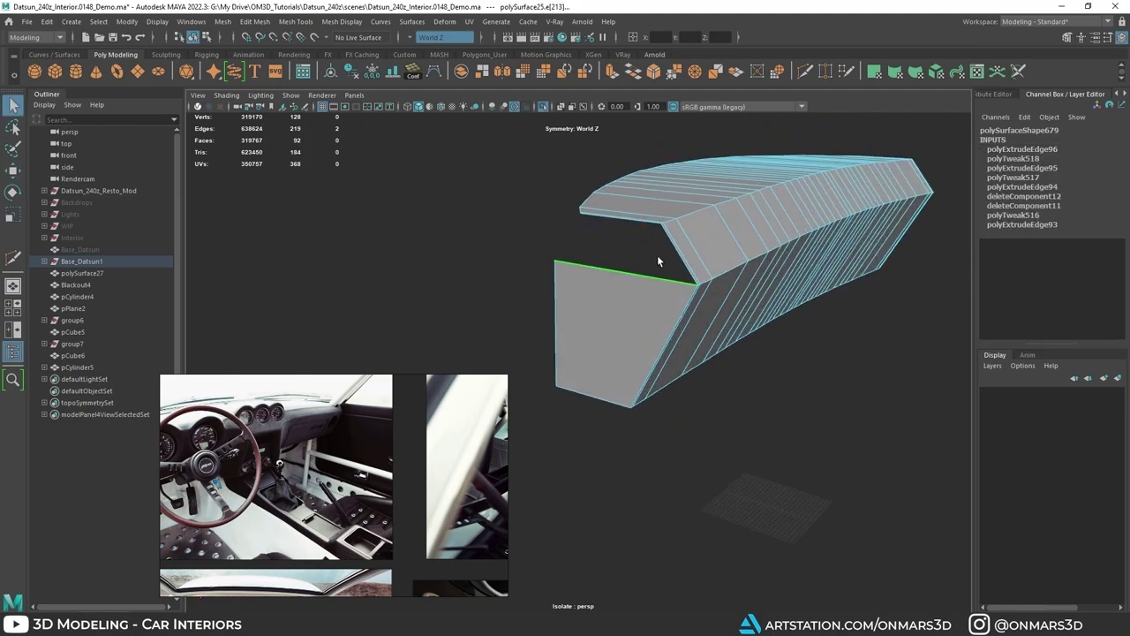
Step: Bridge the gaps between the side panels and the dashboard top's end edges, then exit isolation
scroll(635, 225, "up", 3)
left_click(618, 226, "shift")
right_click_drag(618, 226, 612, 367, "shift")
left_click_drag(611, 368, 667, 245, "alt")
key("F8")
key("ctrl+1")
scroll(722, 239, "down", 5)
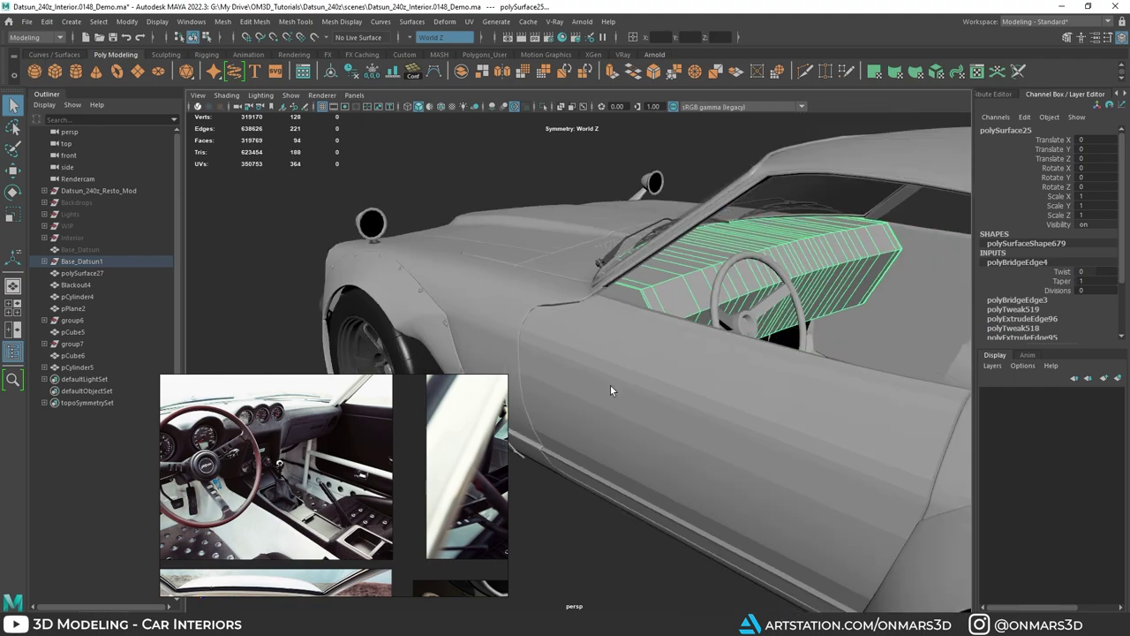
Step: Hide the door polySurface27 and select the dashboard block behind it
left_click(611, 386)
left_click_drag(611, 386, 642, 334, "alt")
key("ctrl+h")
left_click(654, 310)
scroll(640, 336, "up", 4)
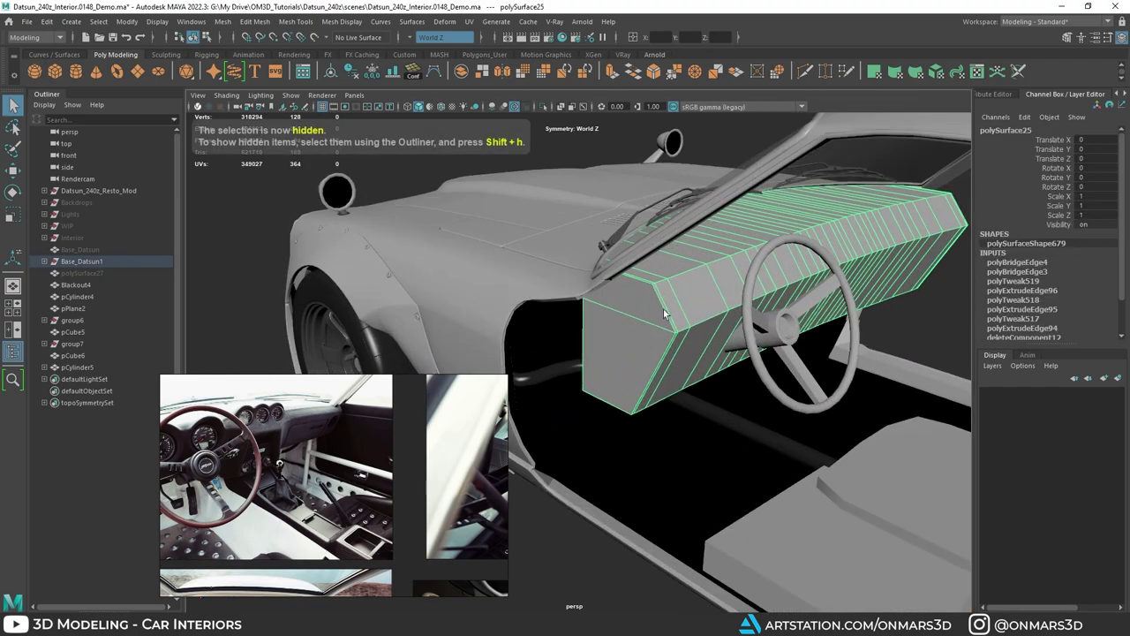
Step: Try deleting the dashboard's end faces on both sides
right_click_drag(663, 309, 628, 325)
left_click(633, 331)
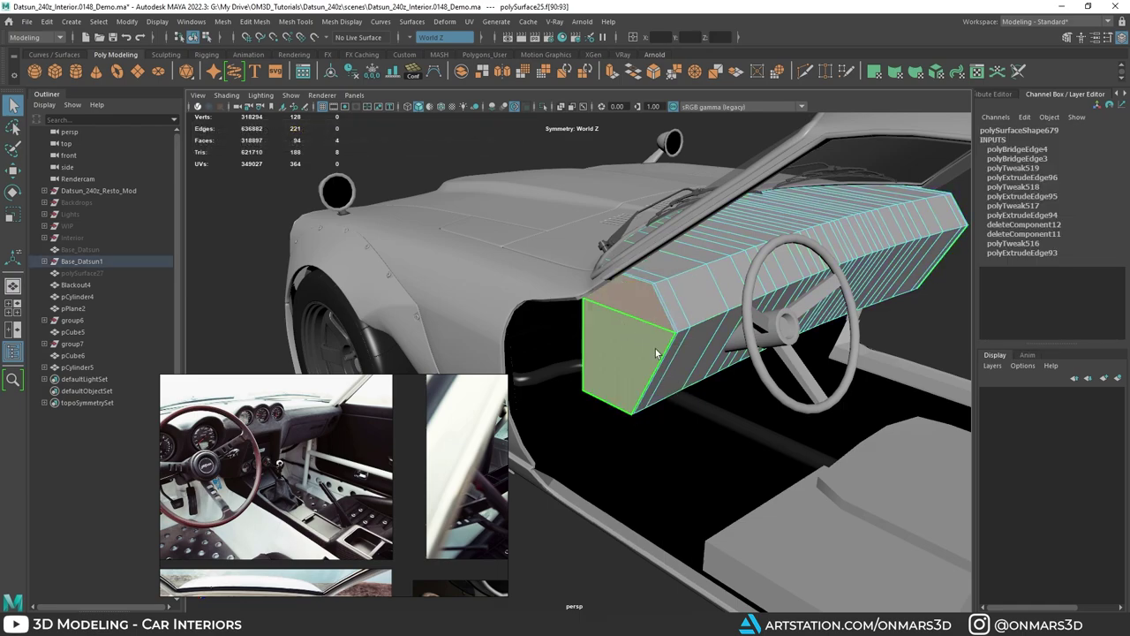
key("Delete")
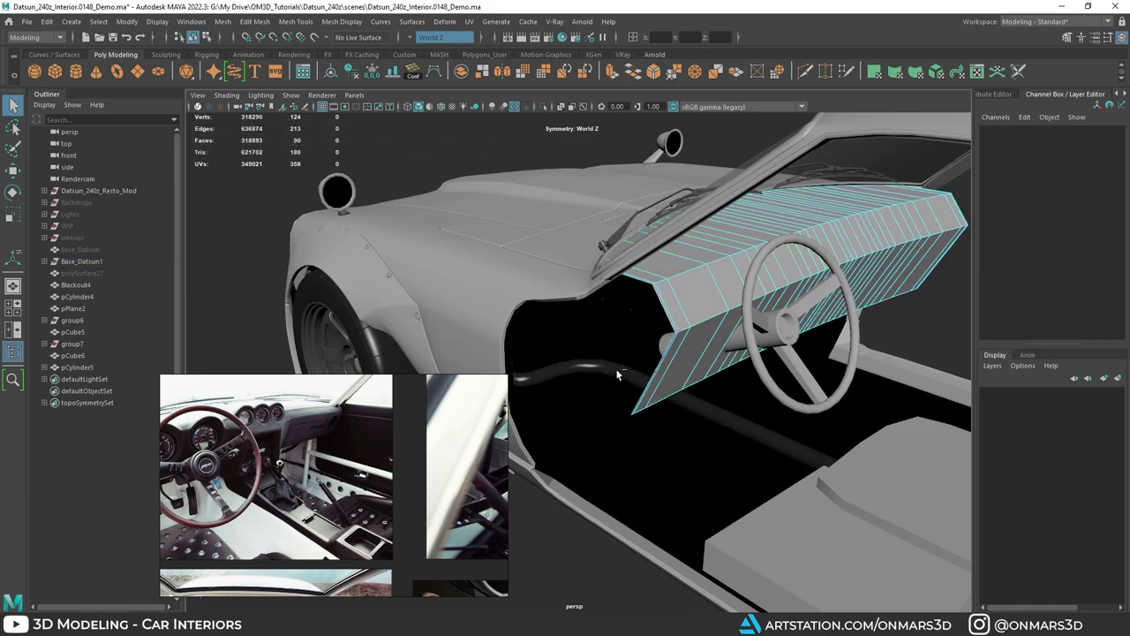
key("ctrl+z")
key("ctrl+z")
key("ctrl+z")
Step: Undo the recent changes back to before the door was hidden
left_click_drag(617, 370, 606, 339, "alt")
right_click_drag(606, 338, 638, 341, "alt")
middle_click_drag(638, 341, 731, 257, "alt")
right_click_drag(716, 146, 749, 134)
middle_click_drag(727, 133, 707, 261, "alt")
key("ctrl+z")
key("ctrl+z")
key("ctrl+z")
key("ctrl+z")
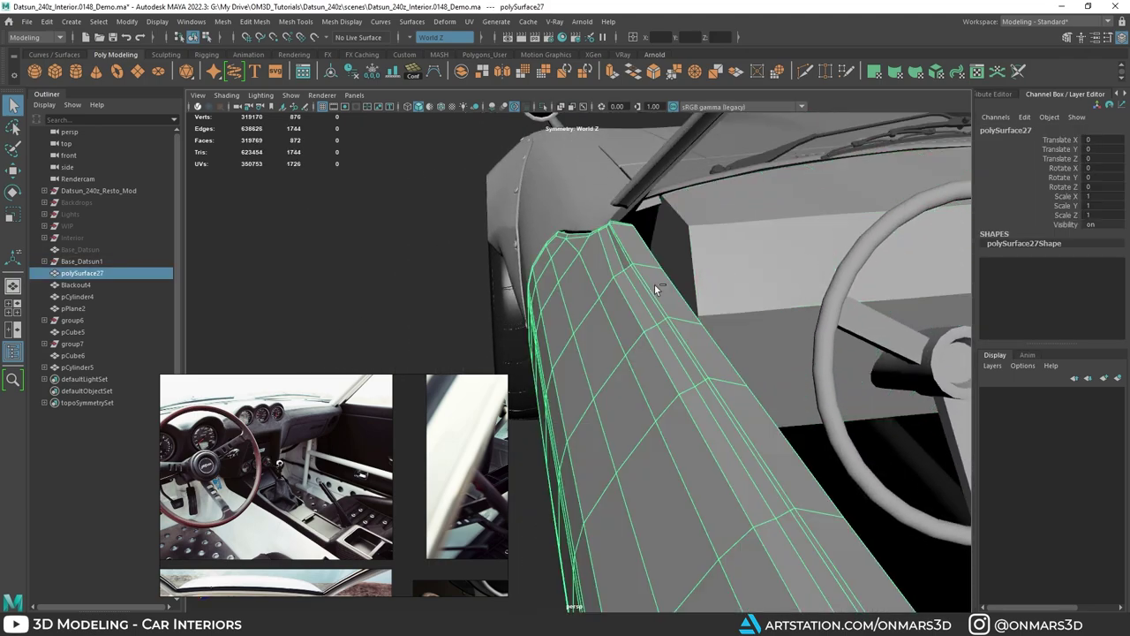
Step: Isolate the door polySurface27 together with the body shell polySurface28 and switch to face selection
mouse_move(656, 286)
left_mouse_down("alt")
mouse_move(571, 318)
mouse_move(621, 313)
mouse_move(575, 269)
mouse_move(598, 255)
left_mouse_up("alt")
left_click(565, 198)
key("alt+x")
left_click(482, 288, "shift")
key("ctrl+1")
left_click_drag(533, 292, 696, 213, "alt")
right_click_drag(654, 222, 654, 254)
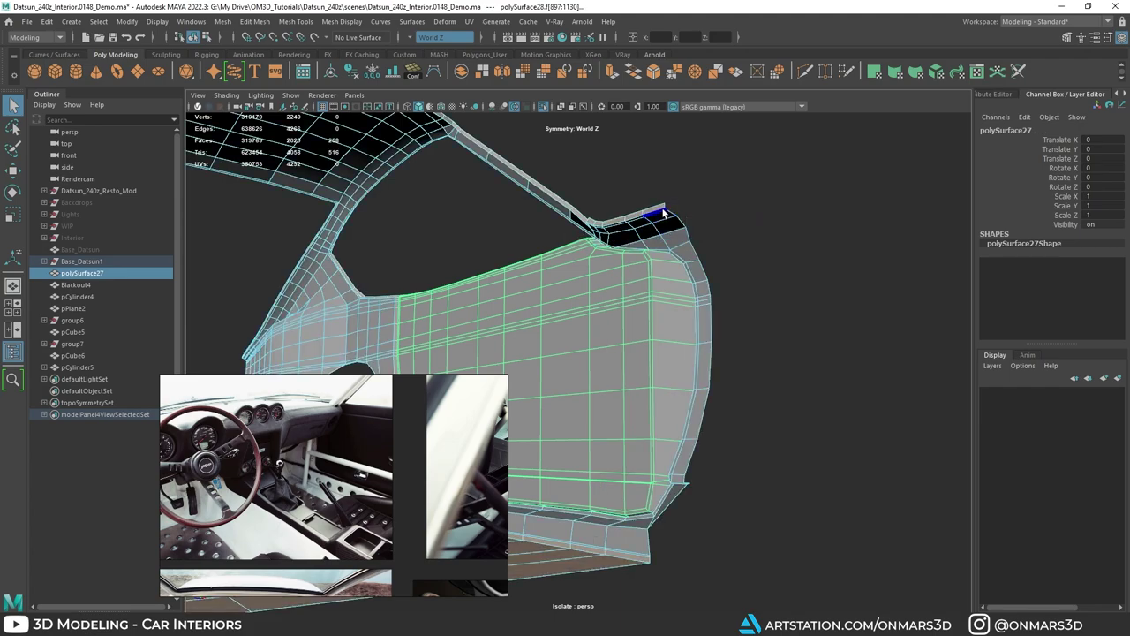
Step: Select the body shell's faces around the front of the door opening, from the windshield pillar base down
left_click_drag(660, 214, 587, 452, "alt")
left_click(658, 496)
mouse_move(658, 496)
left_mouse_down("alt")
mouse_move(649, 477)
mouse_move(713, 291)
mouse_move(693, 210)
mouse_move(702, 137)
mouse_move(710, 192)
mouse_move(784, 199)
mouse_move(668, 265)
mouse_move(714, 265)
mouse_move(693, 273)
mouse_move(701, 249)
mouse_move(618, 268)
mouse_move(609, 257)
mouse_move(628, 249)
left_mouse_up("alt")
left_click(698, 136, "shift")
key("alt+x")
left_click(592, 250, "shift")
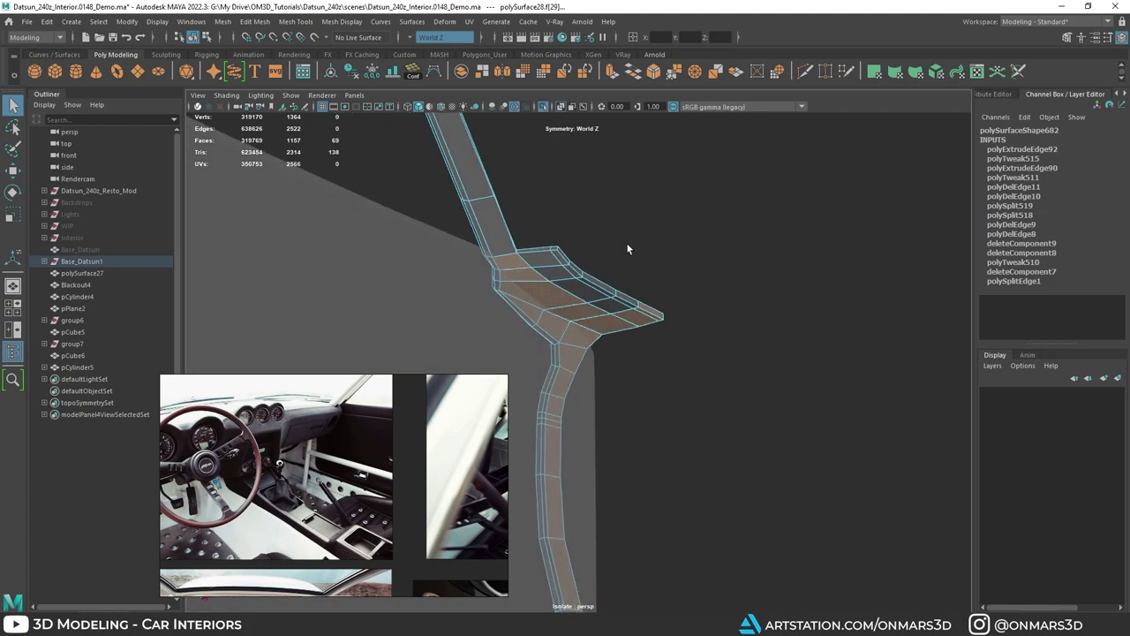
Step: Trim the body shell's face selection at the front of the door opening, dropping the extra faces near the sill corner
mouse_move(633, 307)
left_mouse_down("alt")
mouse_move(682, 320)
mouse_move(674, 298)
mouse_move(630, 306)
left_mouse_up("alt")
middle_click_drag(630, 307, 650, 305, "alt")
scroll(650, 304, "down", 5)
left_click_drag(633, 288, 537, 301, "alt")
left_click_drag(591, 418, 657, 452, "ctrl")
mouse_move(657, 452)
left_mouse_down("alt")
mouse_move(671, 432)
mouse_move(608, 416)
mouse_move(704, 391)
mouse_move(658, 437)
left_mouse_up("alt")
scroll(608, 416, "up", 5)
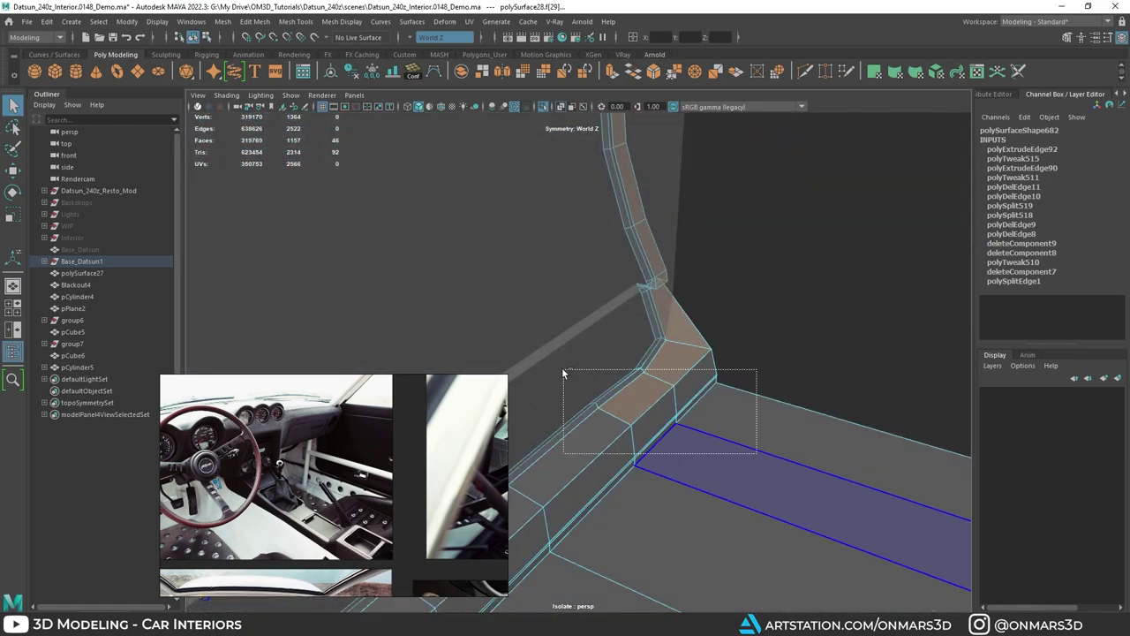
left_click_drag(562, 373, 562, 372, "ctrl")
mouse_move(563, 373)
left_mouse_down("alt")
mouse_move(612, 371)
mouse_move(606, 297)
mouse_move(568, 391)
left_mouse_up("alt")
Step: Flatten the selected door-opening faces by scaling them, move them inward, and return the body shell to object mode
key("r")
left_click_drag(586, 324, 466, 303)
key("w")
key("alt+x")
mouse_move(579, 326)
left_mouse_down()
mouse_move(613, 329)
mouse_move(580, 323)
mouse_move(592, 324)
mouse_move(600, 389)
left_mouse_up()
right_click_drag(646, 174, 675, 150)
key("q")
left_click_drag(675, 150, 661, 234, "alt")
Step: Hide the door polySurface27 and end isolation to check the reshaped door opening against the dashboard
left_click(597, 319)
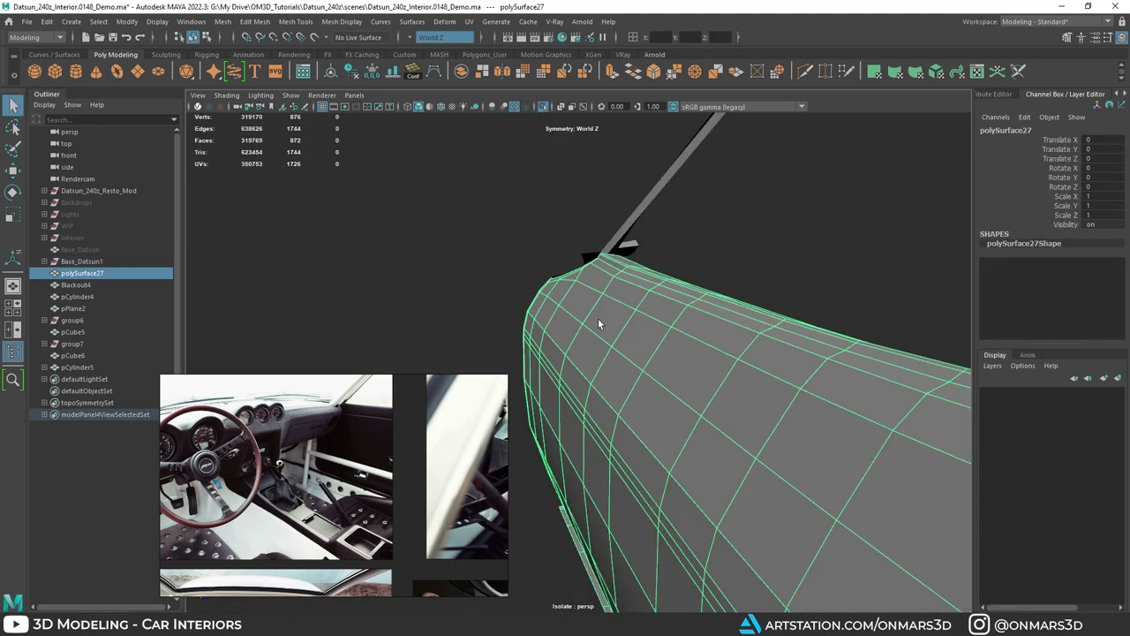
key("ctrl+h")
left_click(585, 336)
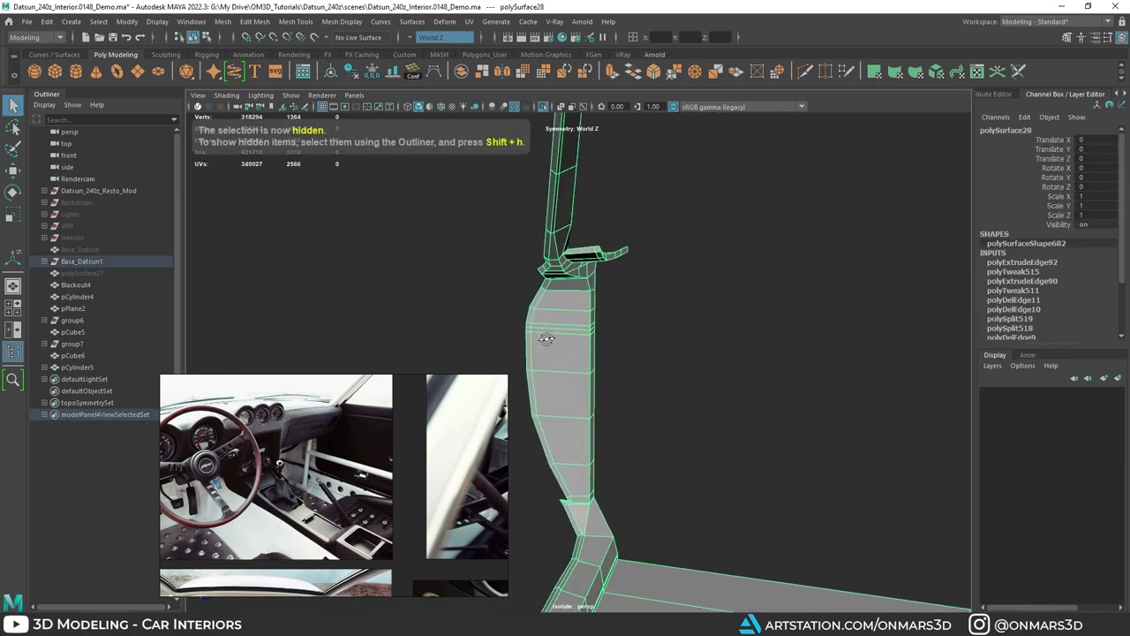
key("ctrl+1")
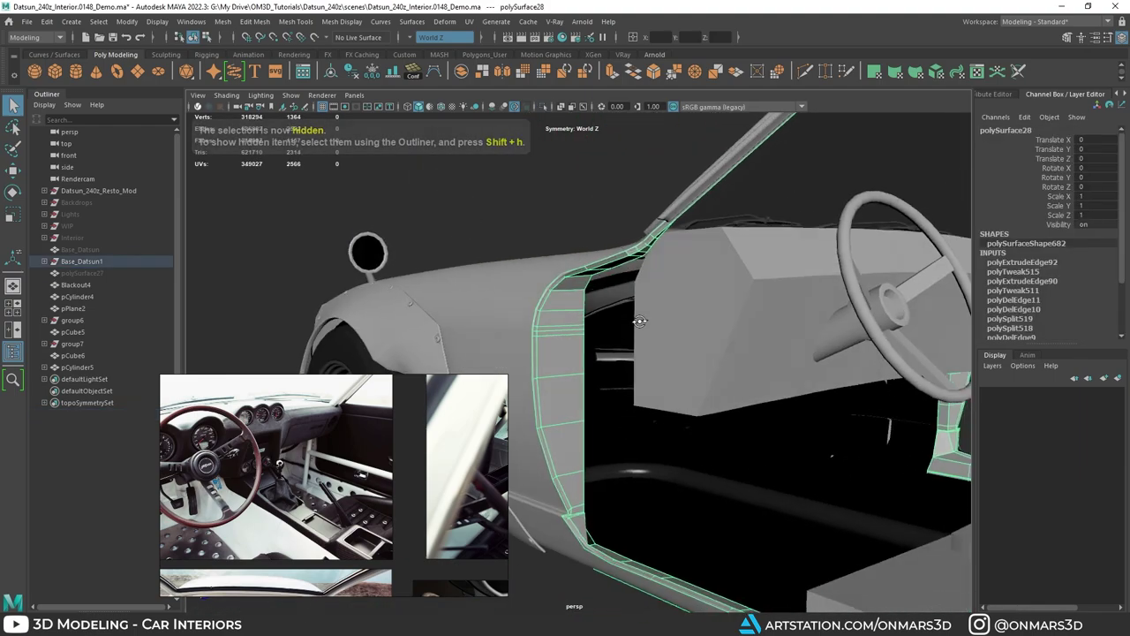
left_click_drag(579, 329, 607, 317, "alt")
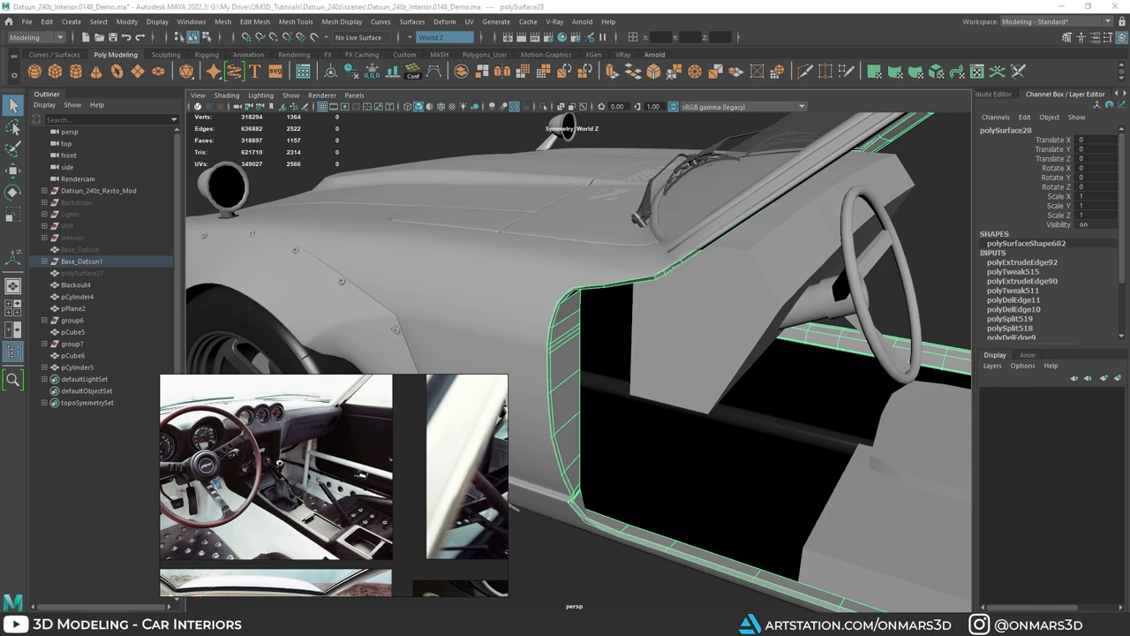
left_click_drag(609, 320, 638, 343, "alt")
Step: Undo the last selection and visibility changes, show the whole car, and hide the door again
key("ctrl+z")
key("ctrl+z")
key("ctrl+z")
key("ctrl+1")
left_click(653, 328)
key("ctrl+h")
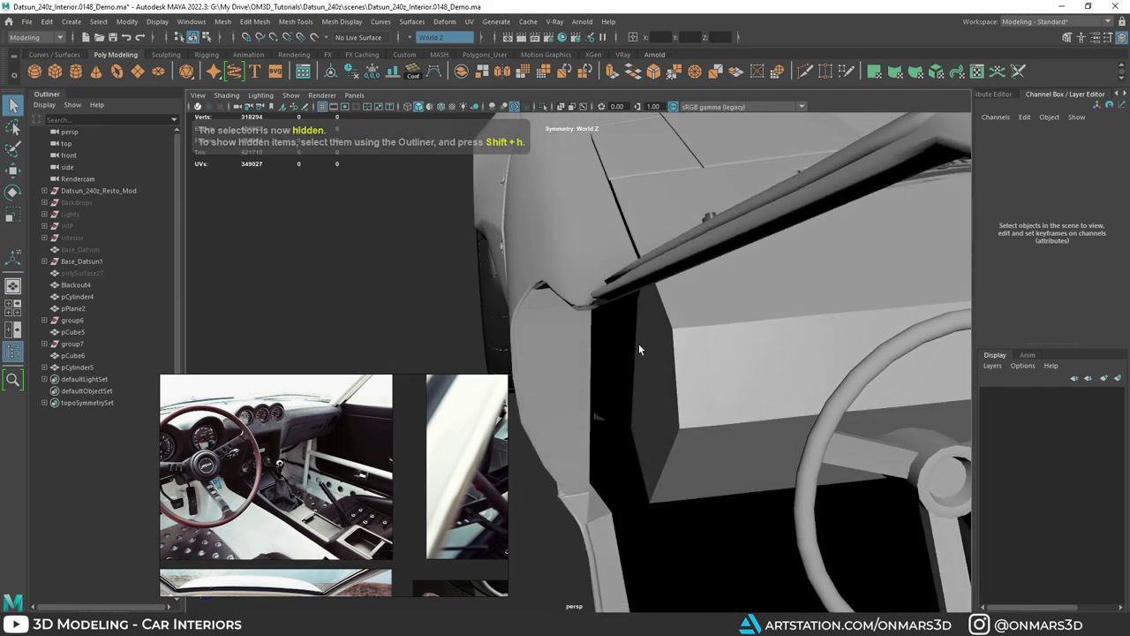
Step: Inspect the gap between the dashboard polySurface25 and the door opening, and undo back to before the door was hidden
left_click_drag(658, 520, 655, 487, "alt")
left_click(611, 277)
left_click(668, 267, "shift")
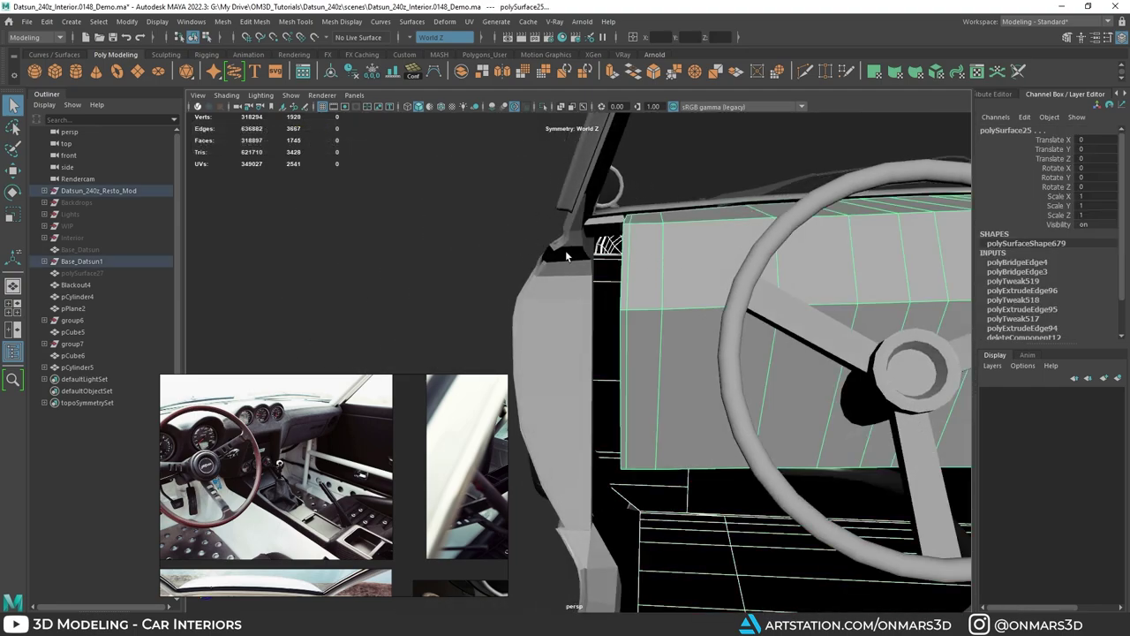
left_click_drag(565, 250, 626, 261, "alt")
left_click(677, 264)
scroll(587, 307, "down", 3)
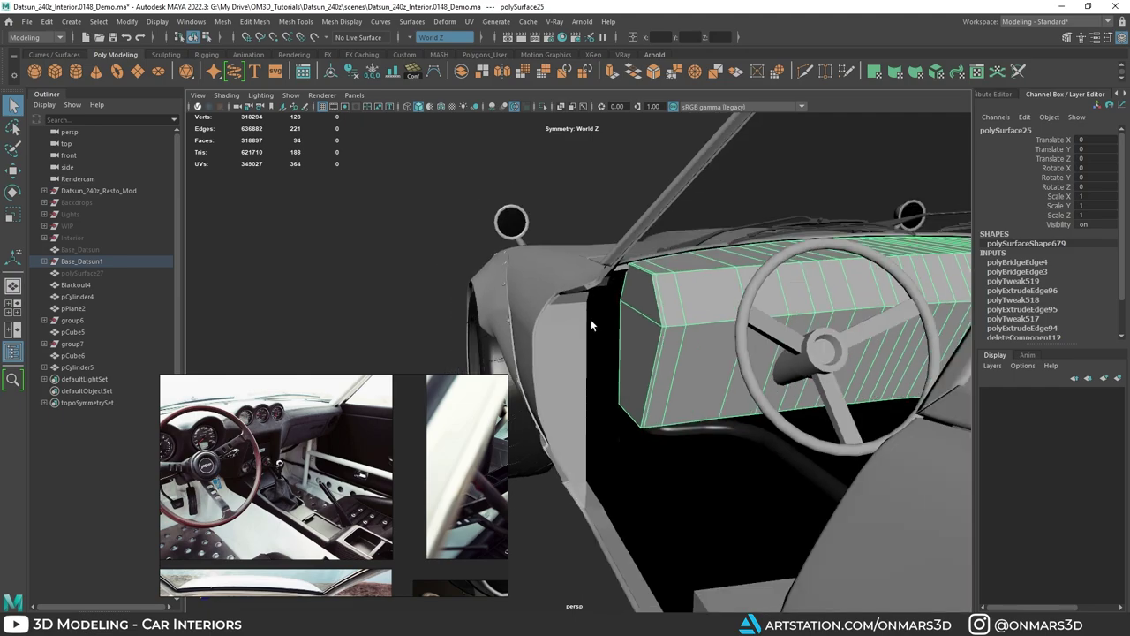
left_click_drag(591, 319, 632, 349, "alt")
key("ctrl+z")
key("ctrl+z")
key("ctrl+z")
key("ctrl+z")
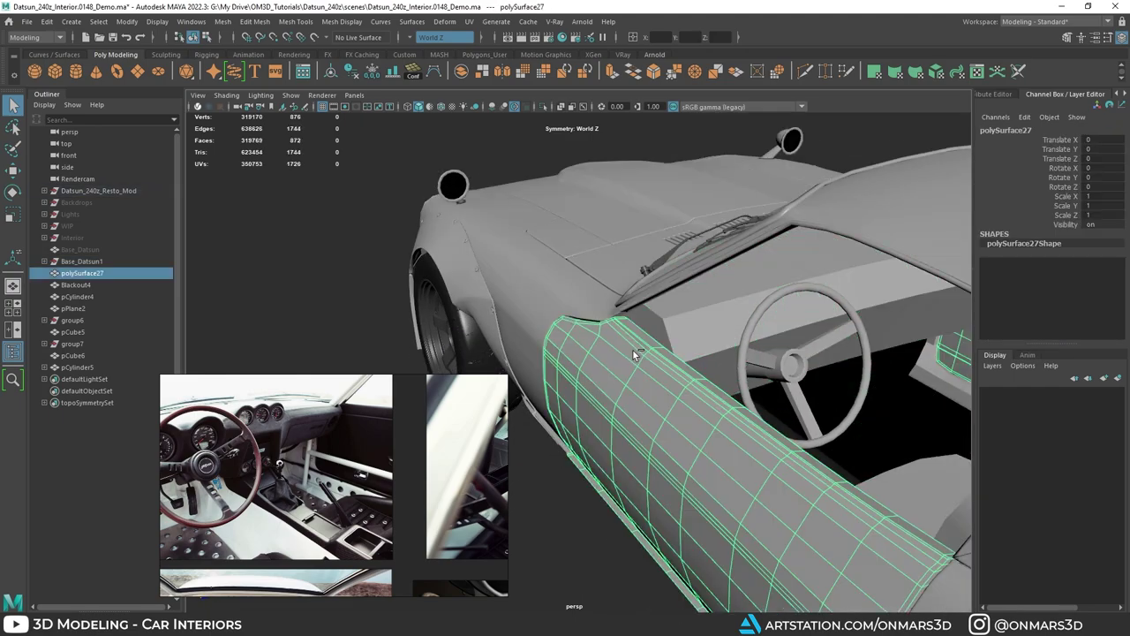
Step: Isolate the dashboard polySurface25 together with the door and body shell, and switch the dashboard to vertex editing
left_click(676, 331, "shift")
key("ctrl+1")
left_click_drag(676, 330, 609, 270, "alt")
key("ctrl+1")
left_click(594, 335, "shift")
key("ctrl+1")
left_click(639, 268)
right_click_drag(639, 266, 565, 252)
left_click_drag(562, 252, 578, 261, "alt")
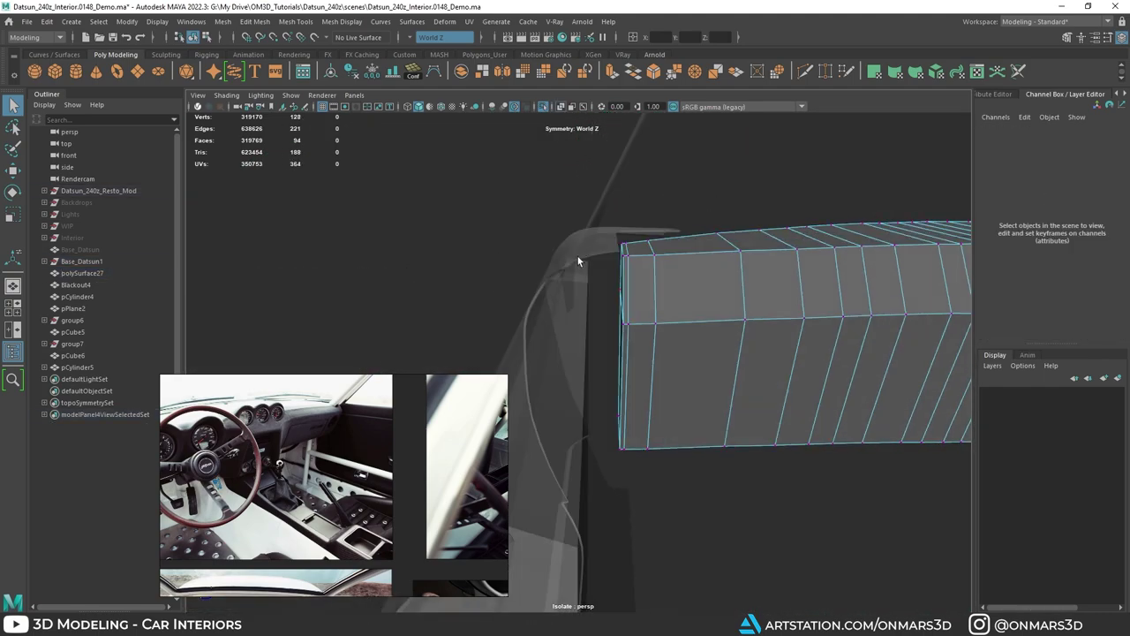
Step: Move the dashboard's end vertices outward symmetrically to close the gap to the door opening
key("w")
left_click_drag(610, 299, 615, 274)
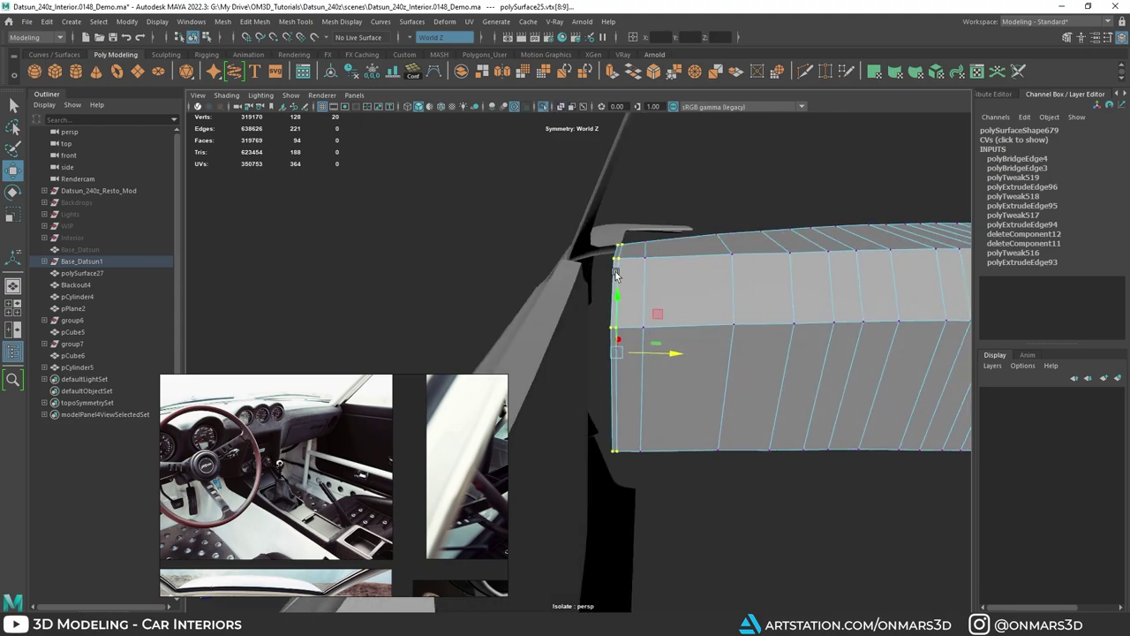
mouse_move(669, 354)
left_mouse_down()
mouse_move(636, 356)
mouse_move(634, 380)
mouse_move(651, 397)
mouse_move(598, 306)
mouse_move(505, 317)
mouse_move(522, 301)
mouse_move(519, 331)
left_mouse_up()
key("alt+x")
left_click_drag(519, 332, 583, 309, "alt")
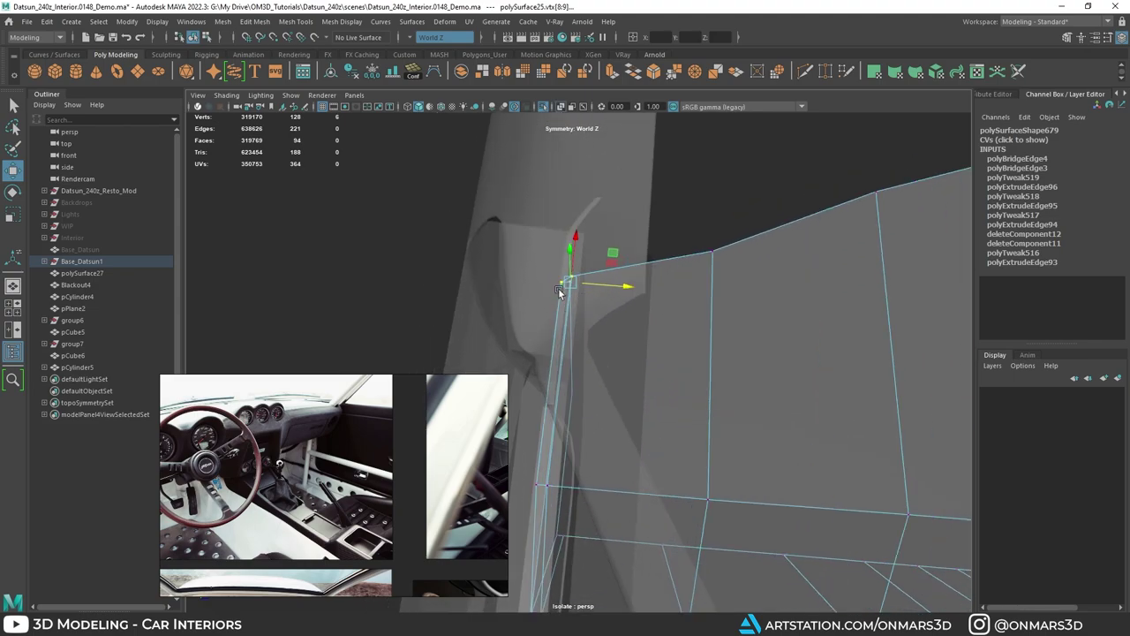
Step: Lower the dashboard's front upper corner vertices at both ends to fit beneath the windshield pillar base
key("alt+x")
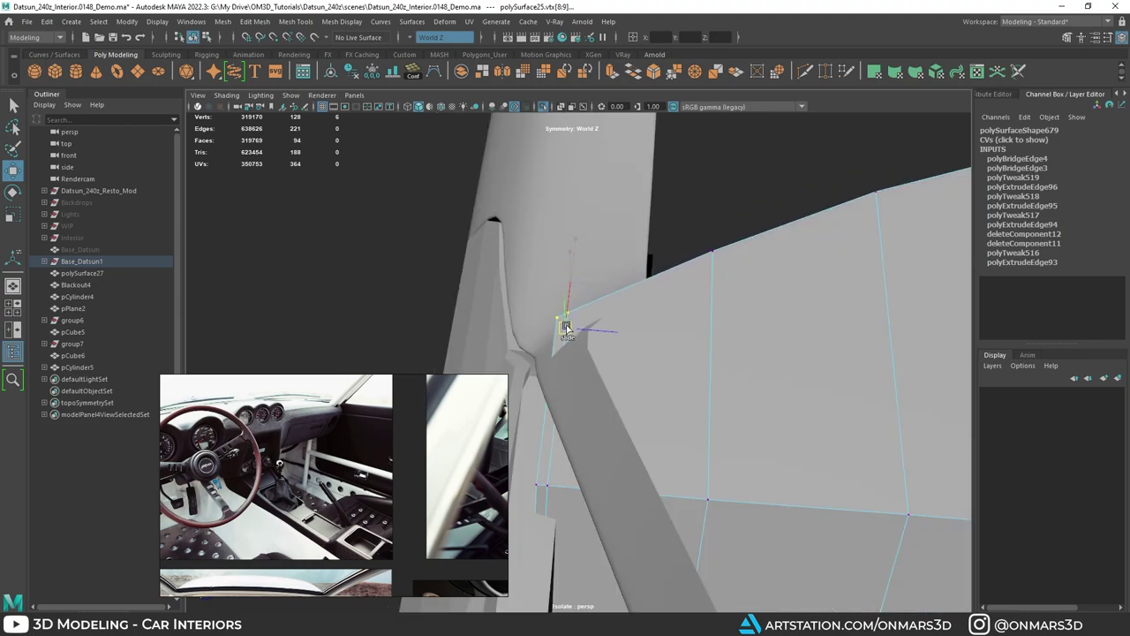
left_click_drag(565, 380, 663, 256, "alt")
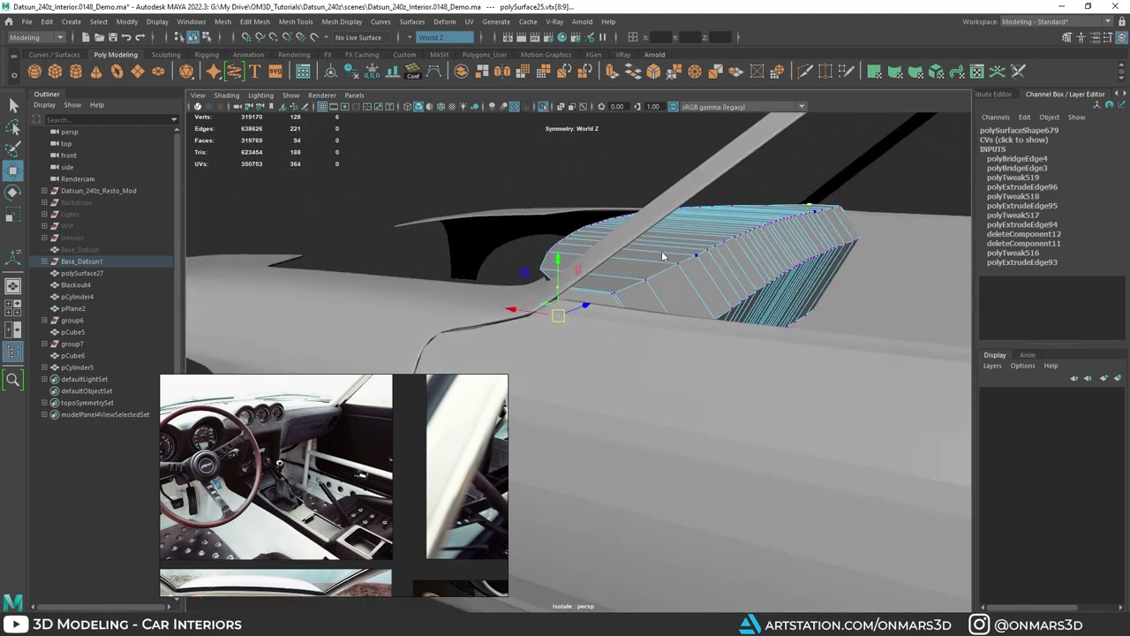
right_click_drag(663, 256, 694, 235)
key("q")
key("alt+x")
key("alt+x")
Step: Select the front side vertices at the dashboard's ends with X-ray on and shift them slightly along the car's length
mouse_move(638, 290)
left_mouse_down("alt")
mouse_move(659, 285)
mouse_move(652, 275)
left_mouse_up("alt")
key("alt+x")
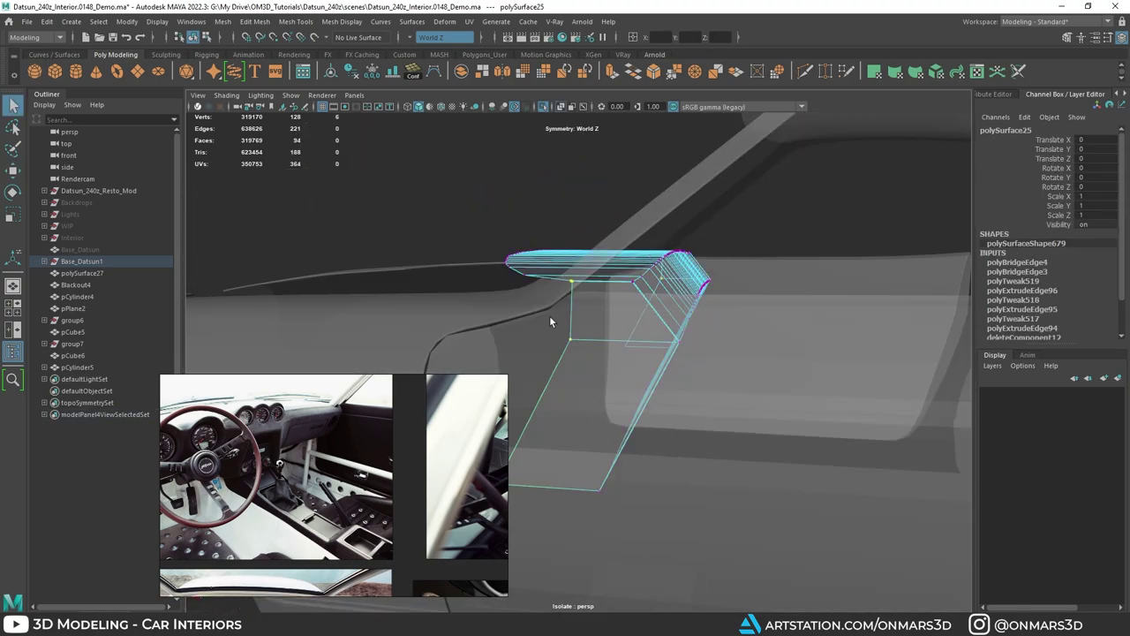
left_click(571, 341)
key("w")
left_click_drag(582, 347, 594, 305, "alt")
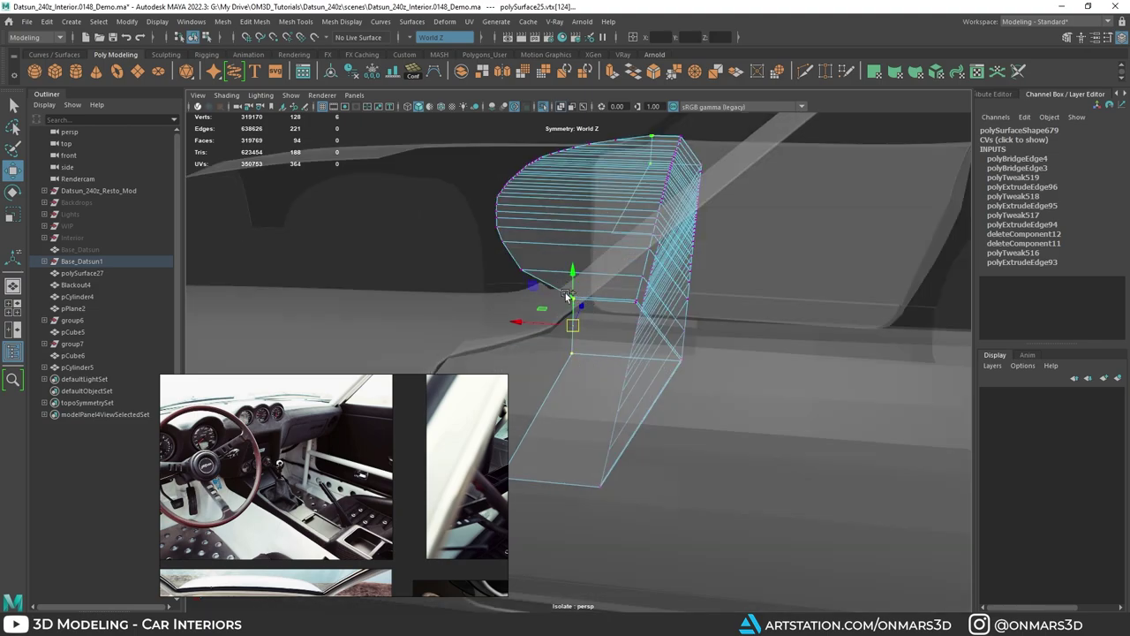
left_click_drag(527, 323, 530, 323)
key("alt+x")
mouse_move(530, 325)
left_mouse_down("alt")
mouse_move(542, 336)
mouse_move(484, 345)
mouse_move(520, 352)
mouse_move(597, 316)
left_mouse_up("alt")
key("alt+x")
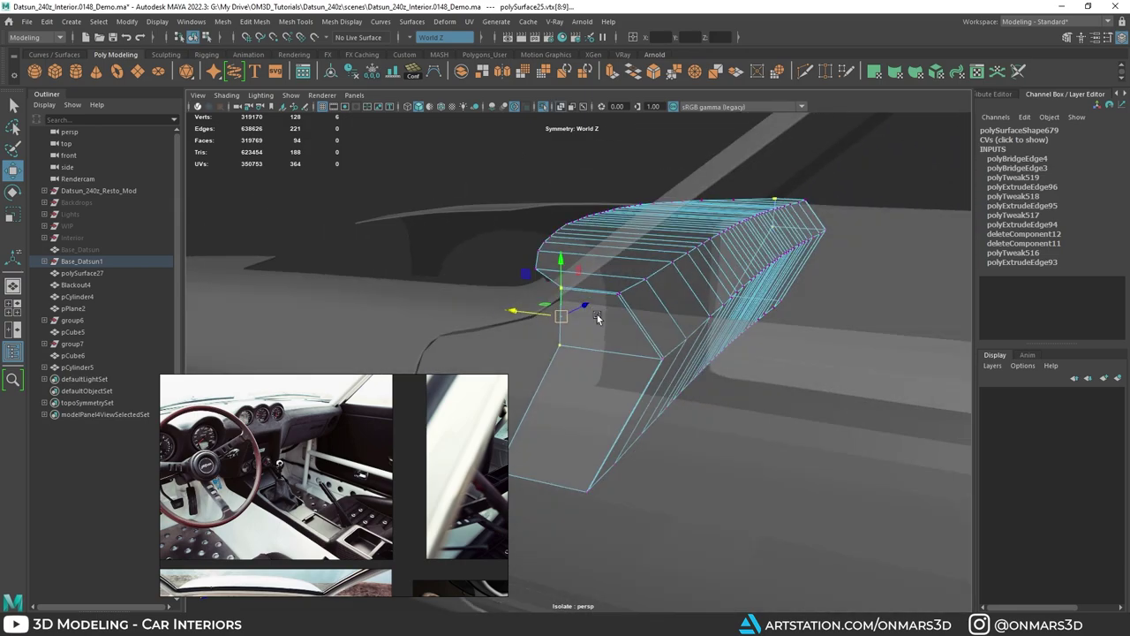
Step: Return the dashboard to object mode and end isolation to show the whole car
left_click_drag(521, 341, 624, 302, "alt")
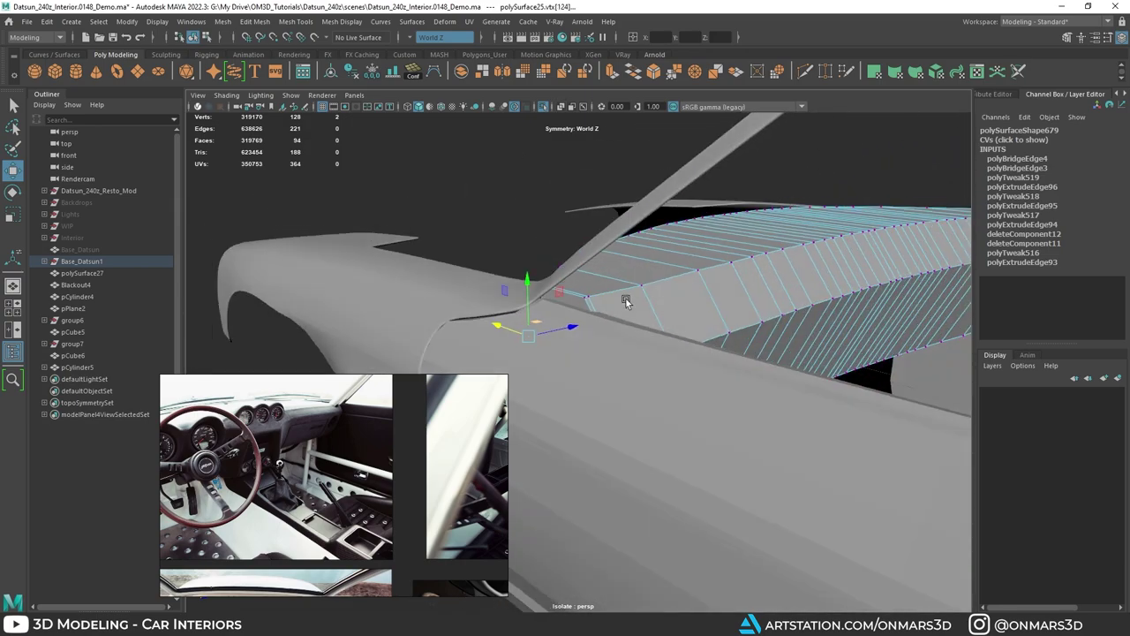
mouse_move(740, 256)
left_mouse_down("alt")
mouse_move(595, 270)
mouse_move(606, 318)
mouse_move(565, 304)
mouse_move(580, 305)
mouse_move(565, 279)
mouse_move(572, 291)
mouse_move(638, 299)
left_mouse_up("alt")
right_click(731, 283)
right_click_drag(731, 283, 776, 267)
key("q")
scroll(765, 275, "down", 3)
left_click_drag(764, 275, 661, 283, "alt")
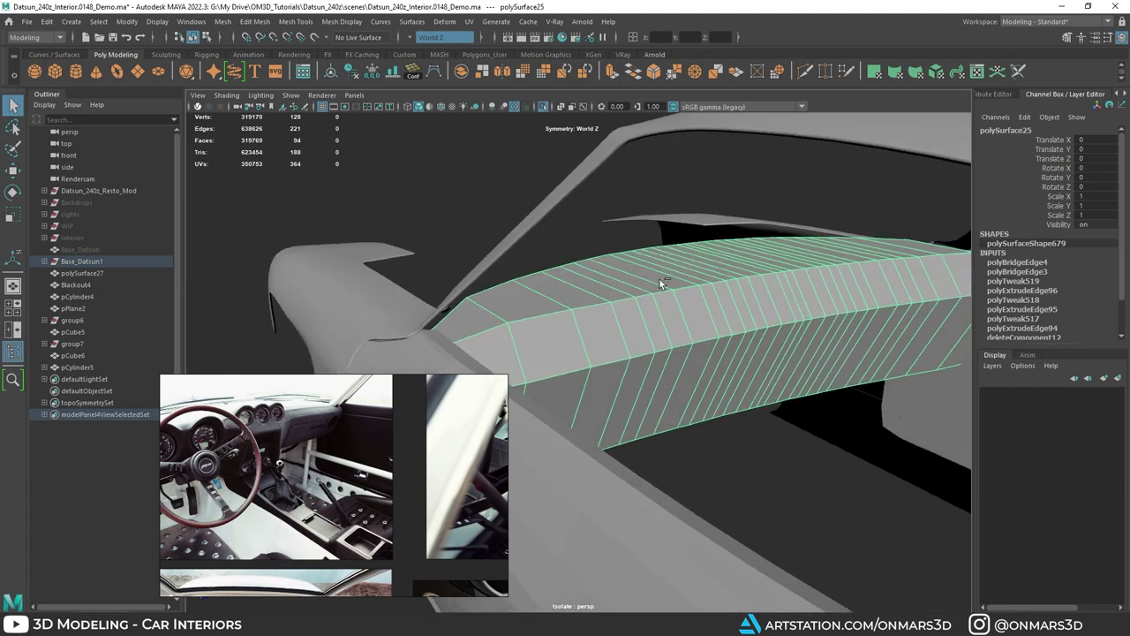
key("ctrl+1")
scroll(662, 283, "down", 4)
Step: Examine the main gauge cluster and the three auxiliary gauges in the interior reference photos
left_click(252, 477)
scroll(254, 477, "up", 4)
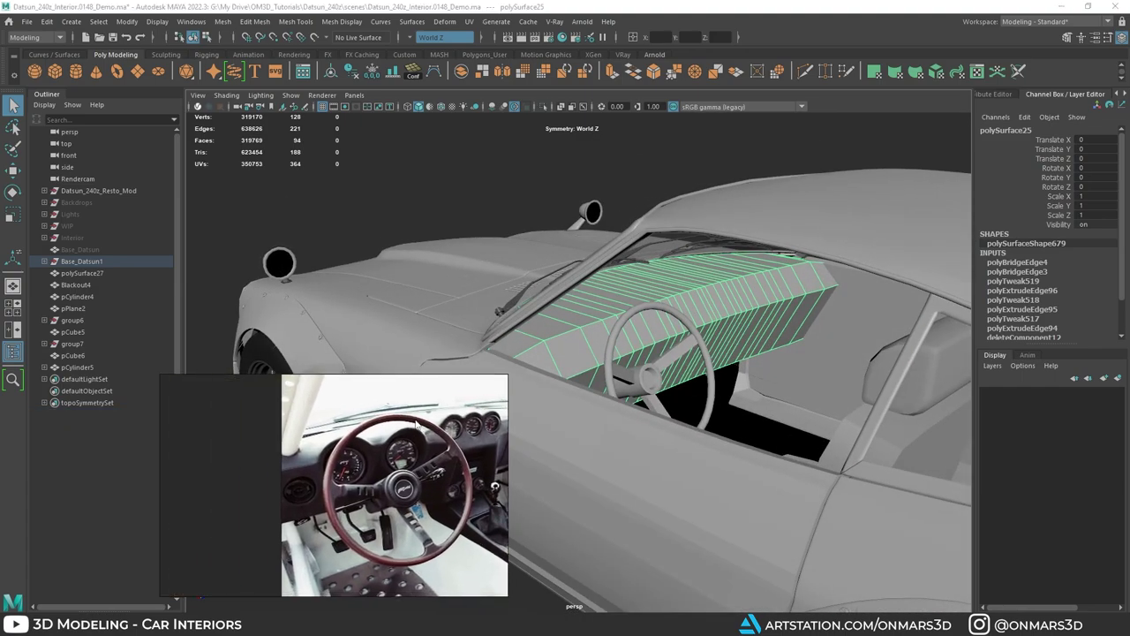
middle_click_drag(403, 471, 366, 477)
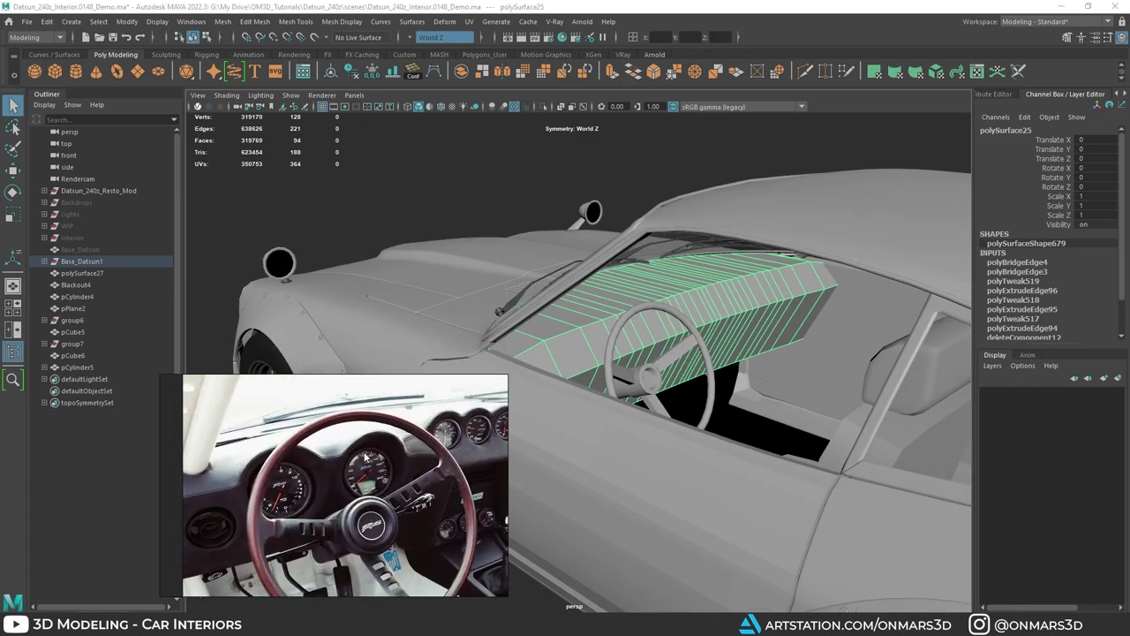
scroll(401, 449, "down", 1)
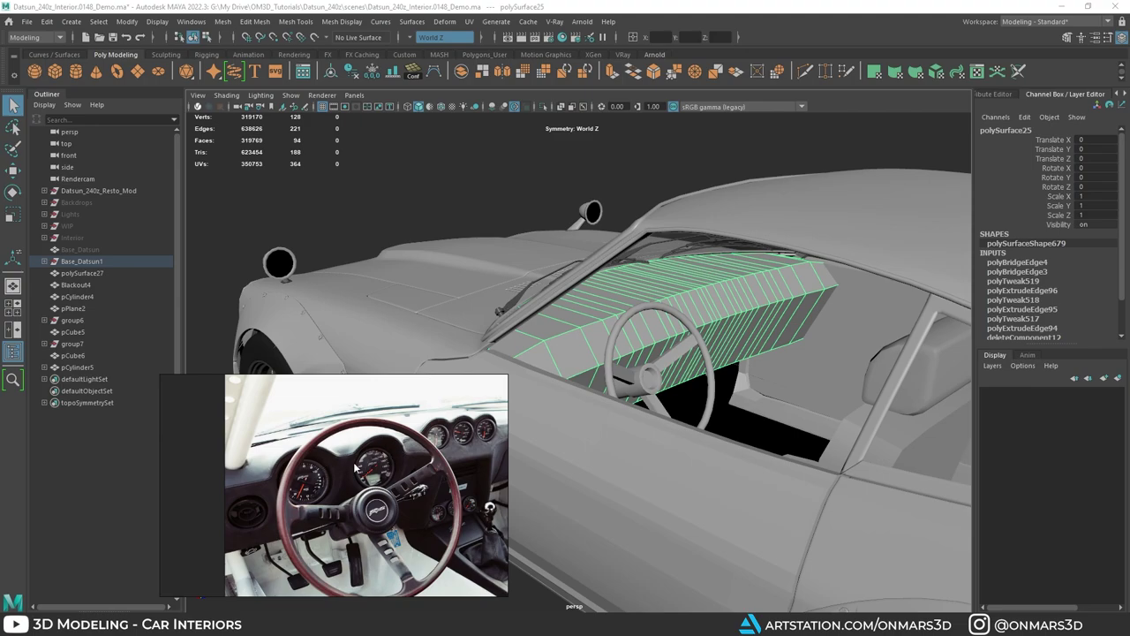
scroll(426, 456, "up", 5)
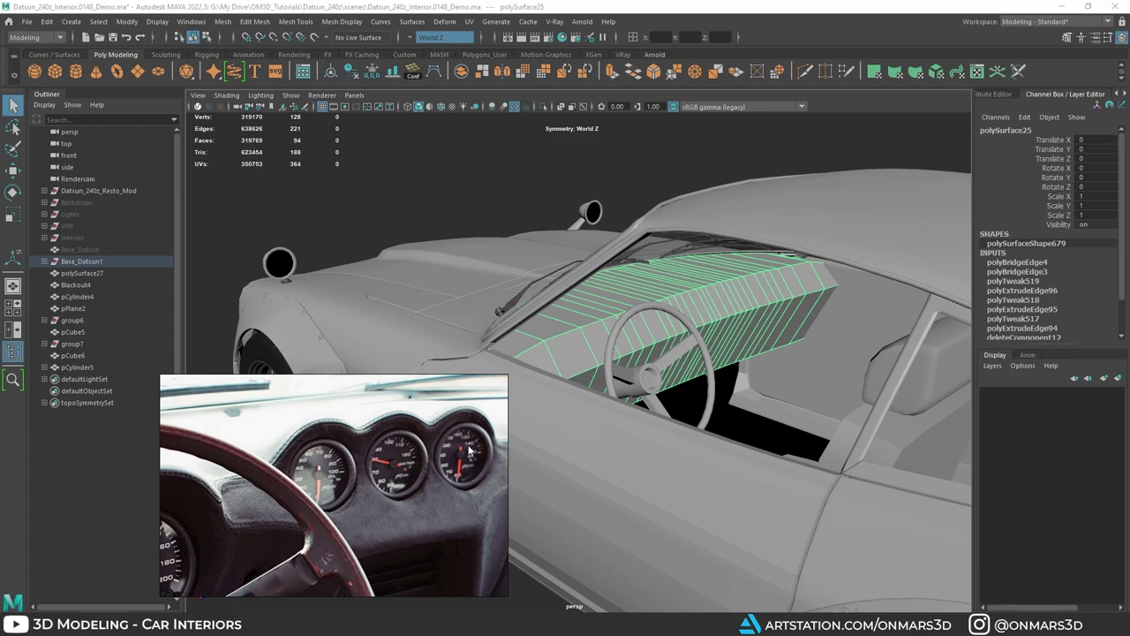
scroll(364, 485, "down", 3)
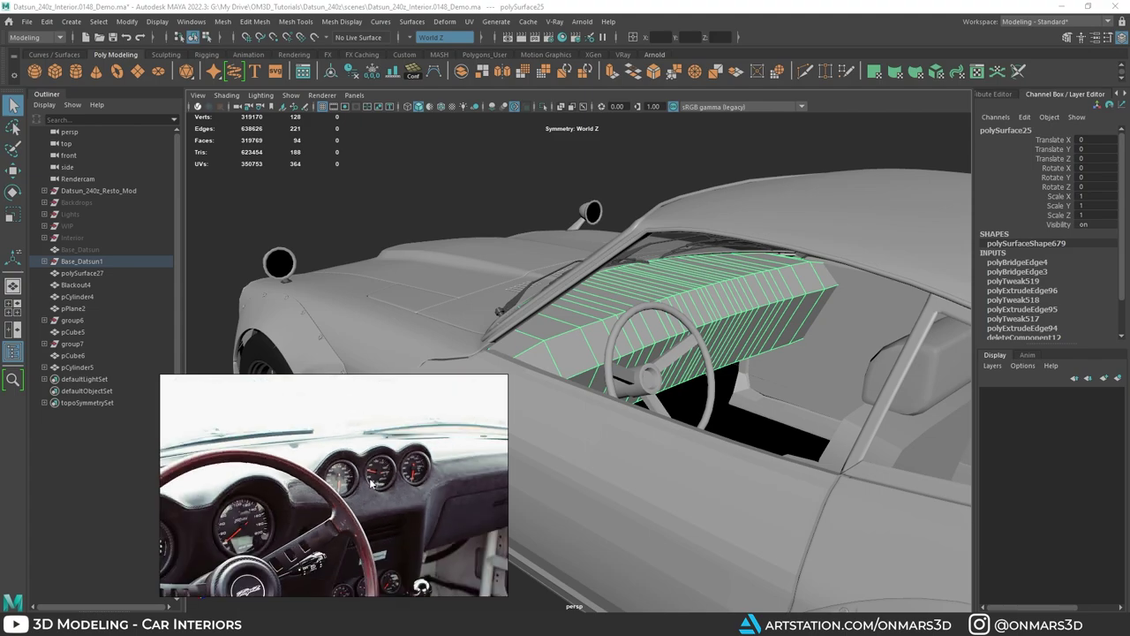
Step: Switch to the browser, look over the eBay speedometer gauge listings for the Datsun 240Z, and return to Maya
left_click(822, 625)
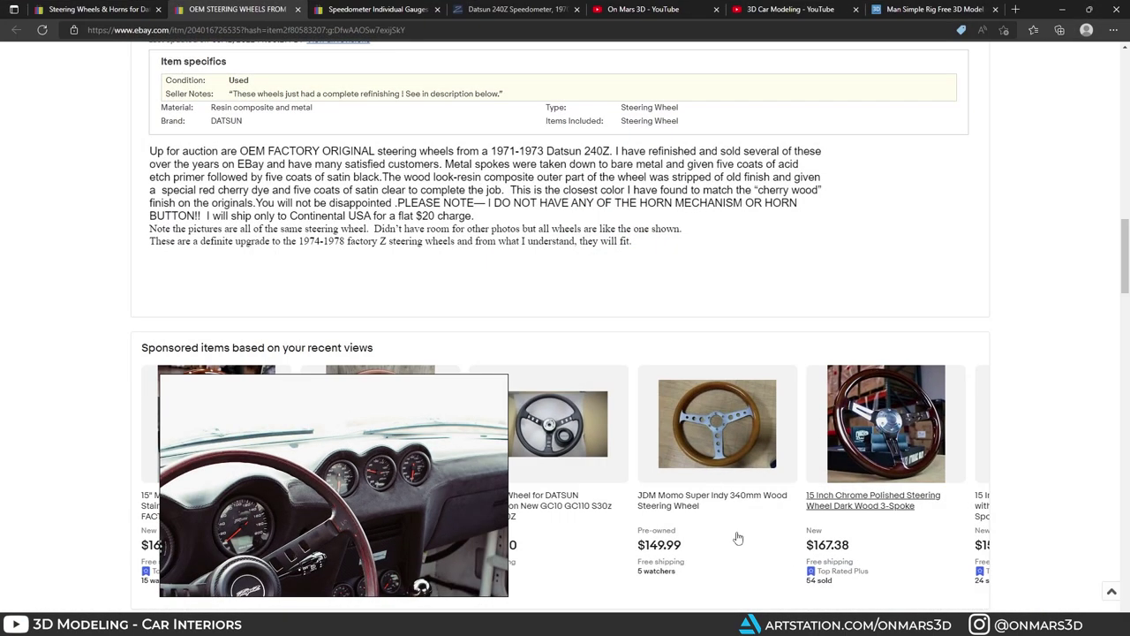
left_click(378, 12)
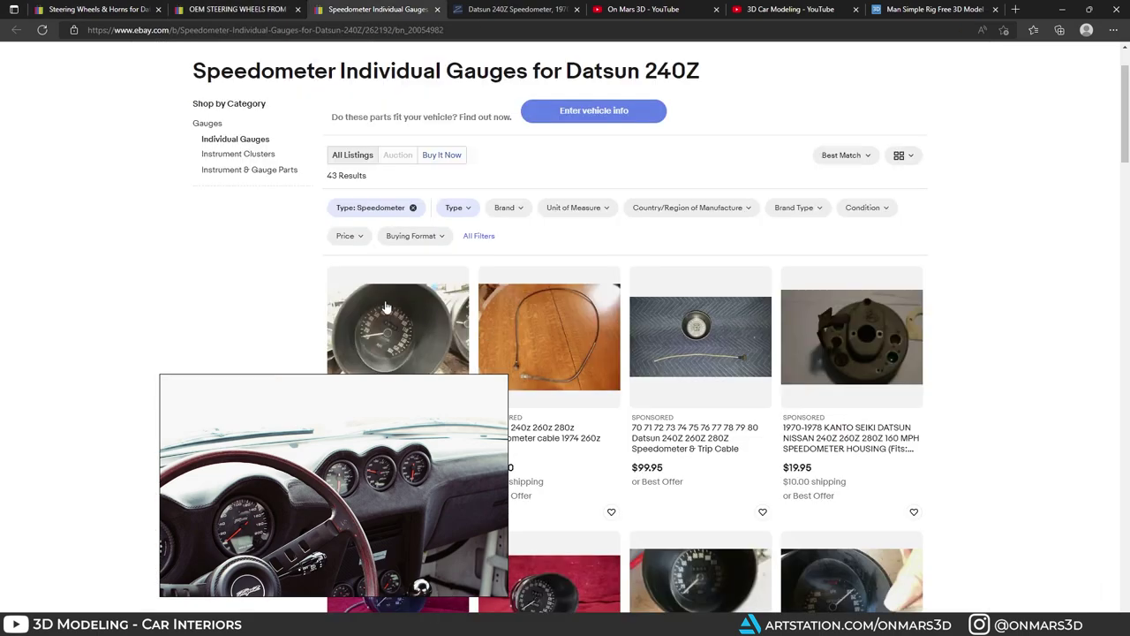
scroll(367, 234, "down", 2)
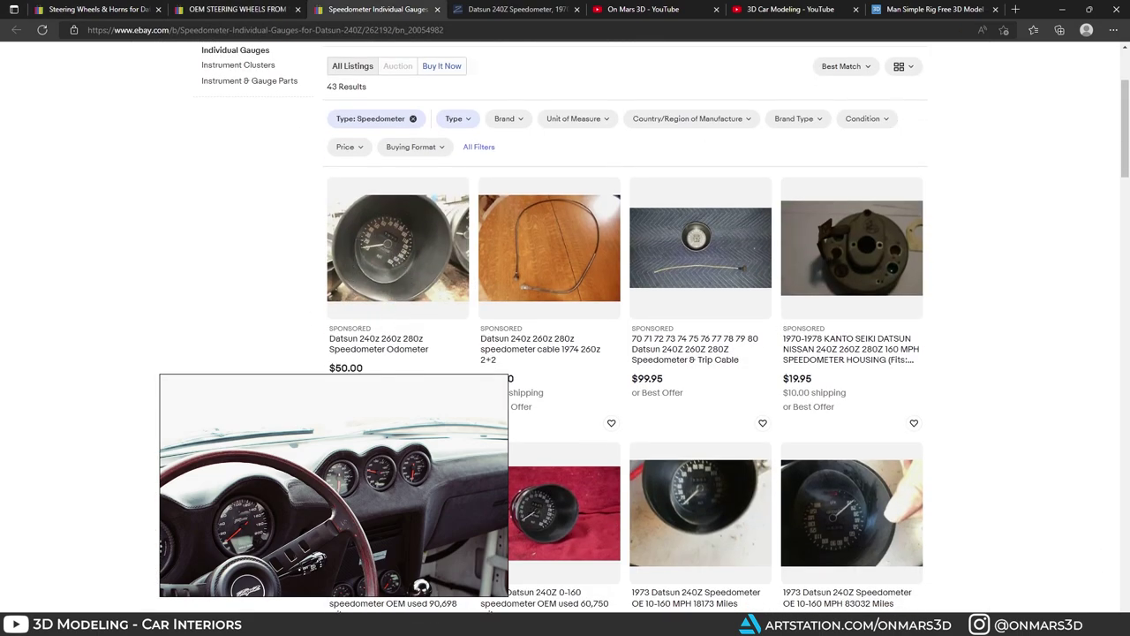
left_click(1065, 11)
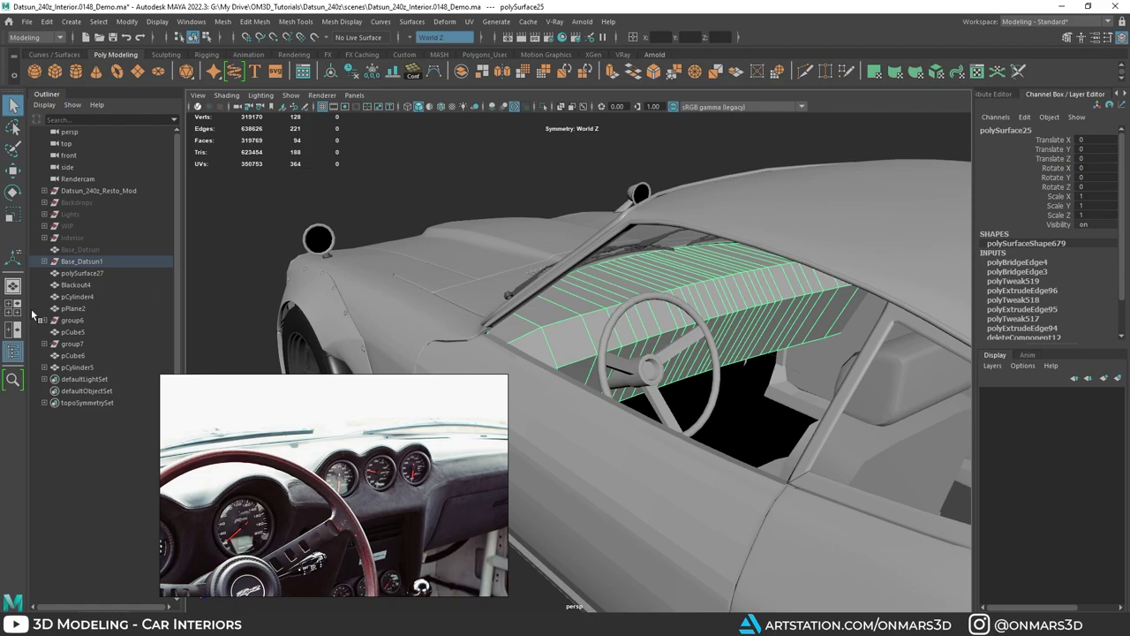
Step: Unhide the Interior group, isolate it, and bring its dashboard area into view
left_click(71, 236)
key("h")
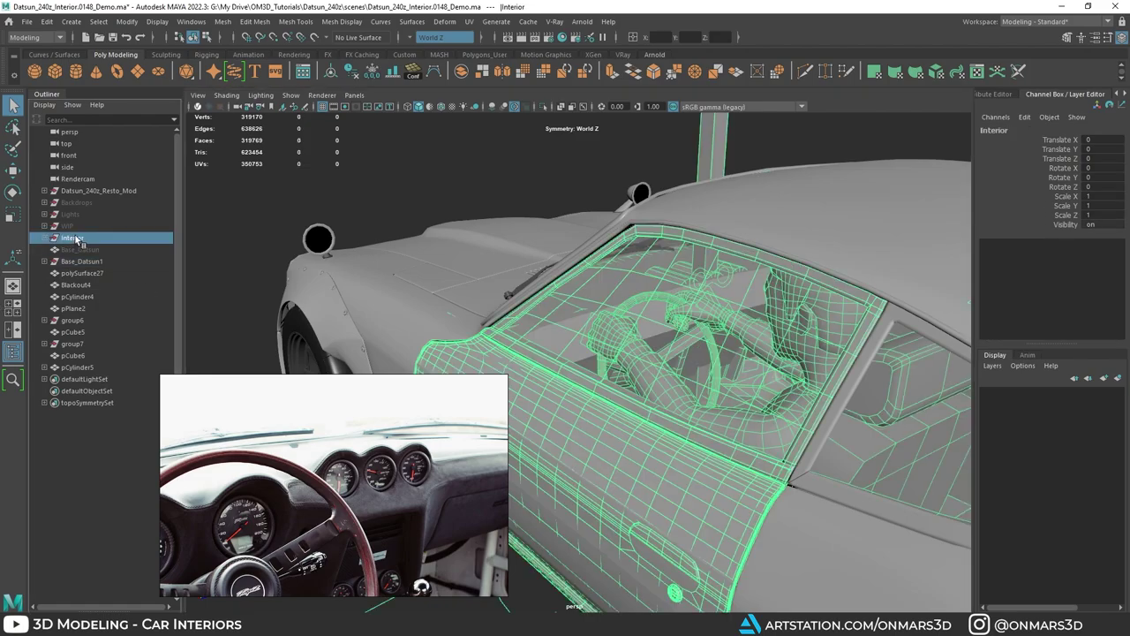
key("ctrl+1")
left_click_drag(754, 340, 570, 278, "alt")
Step: Select the five gauge cylinders on the old interior's dashboard and reveal them in the scene hierarchy
left_click(563, 278)
left_click(553, 166, "shift")
key("f")
left_click_drag(558, 190, 588, 251, "alt")
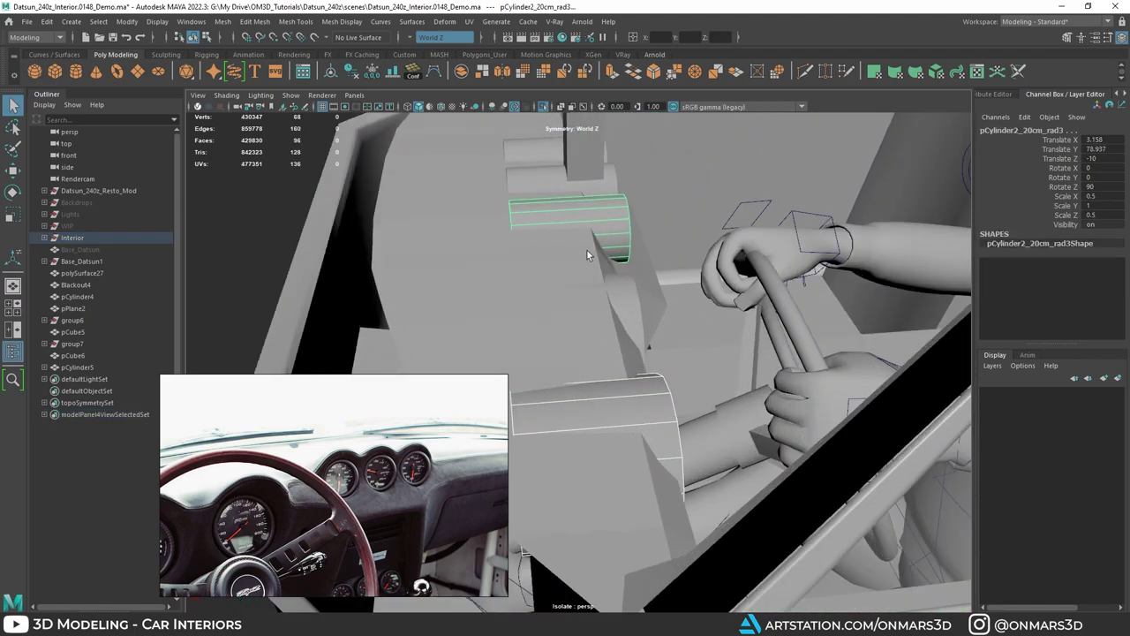
left_click_drag(628, 393, 616, 336, "alt")
key("f")
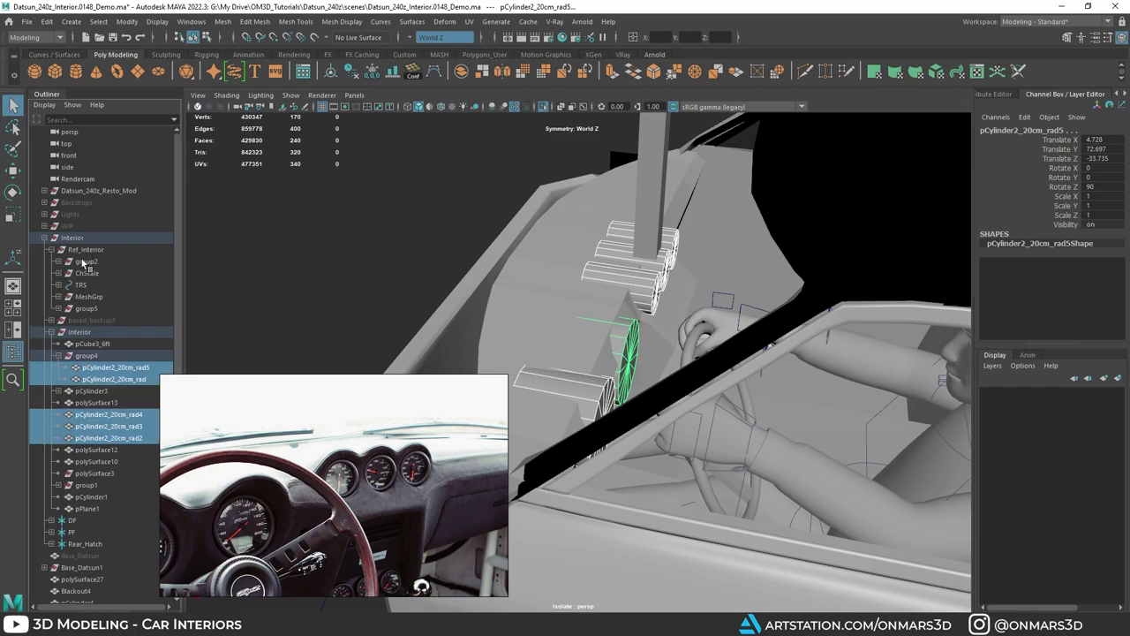
Step: Check individual gauge cylinders, and select the two large ones, pCylinder2_20cm_rad5 and pCylinder2_20cm_rad
left_click(141, 370)
left_click(113, 412)
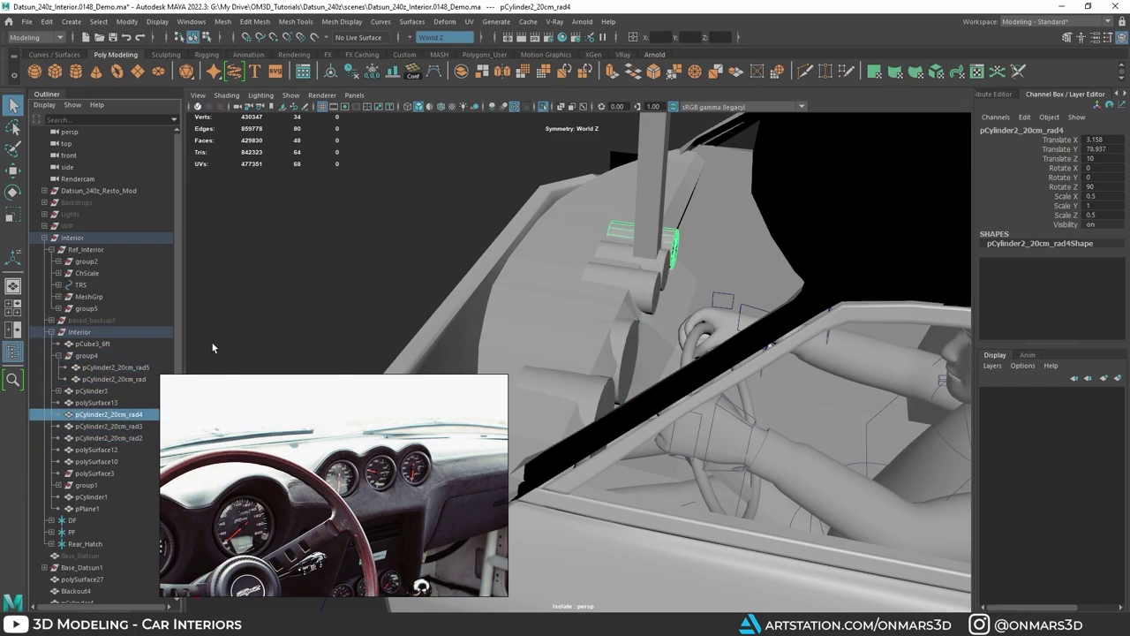
left_click(587, 394)
left_click_drag(587, 395, 641, 395, "alt")
left_click(618, 402, "shift")
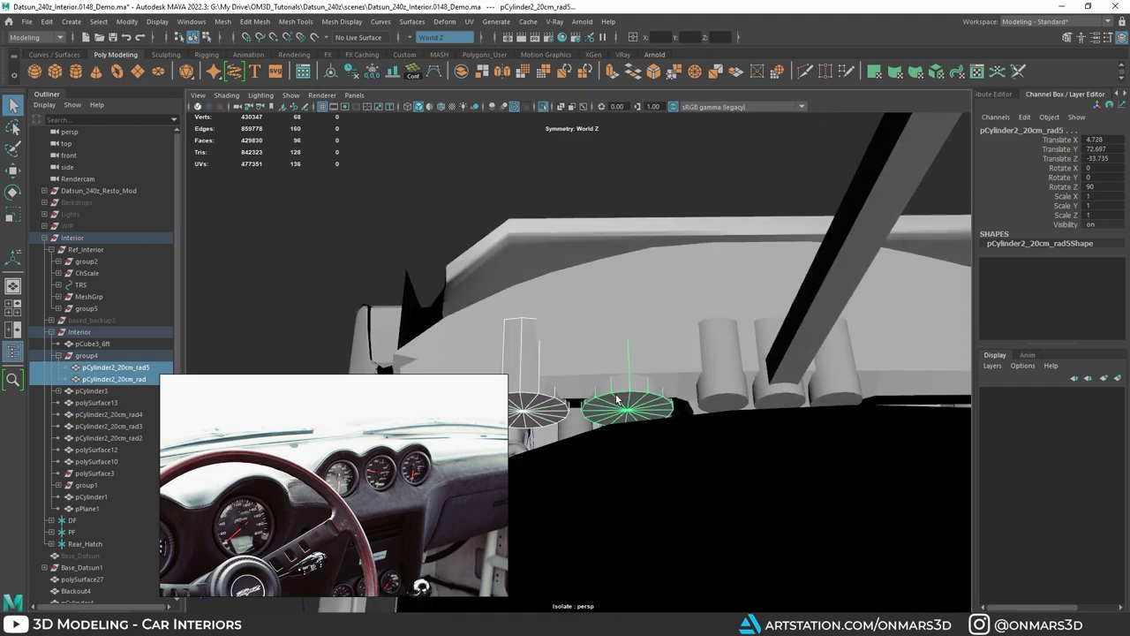
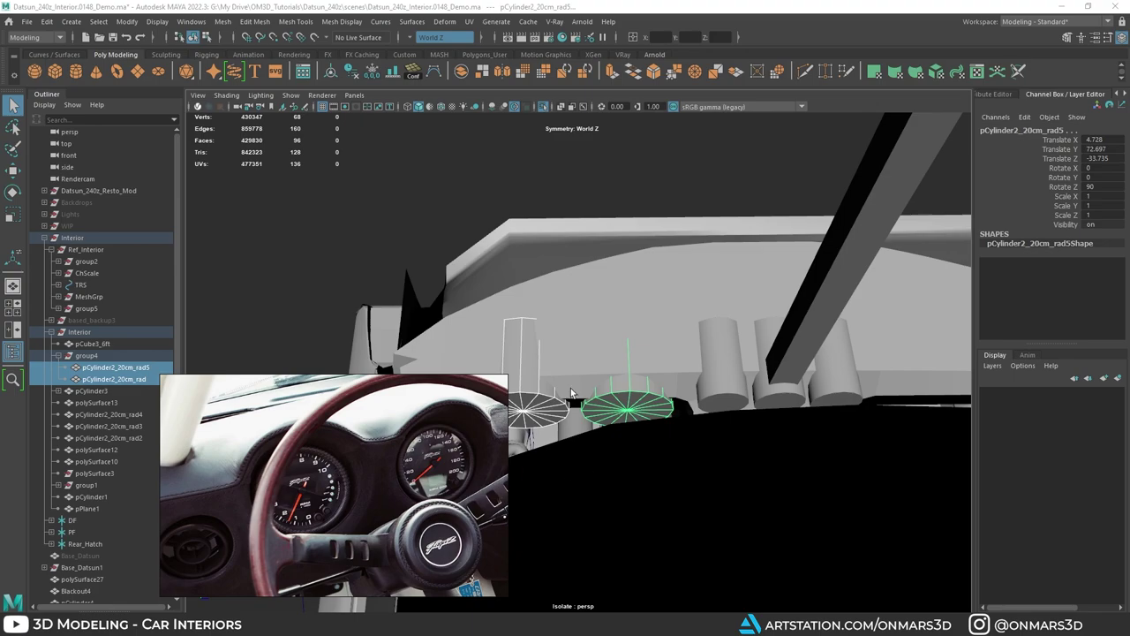
Step: Duplicate the five gauge cylinders on the old interior's dashboard and place the copies outside the Interior group
left_click_drag(545, 379, 709, 338, "alt")
left_click(645, 288)
left_click(651, 258)
left_click(661, 256)
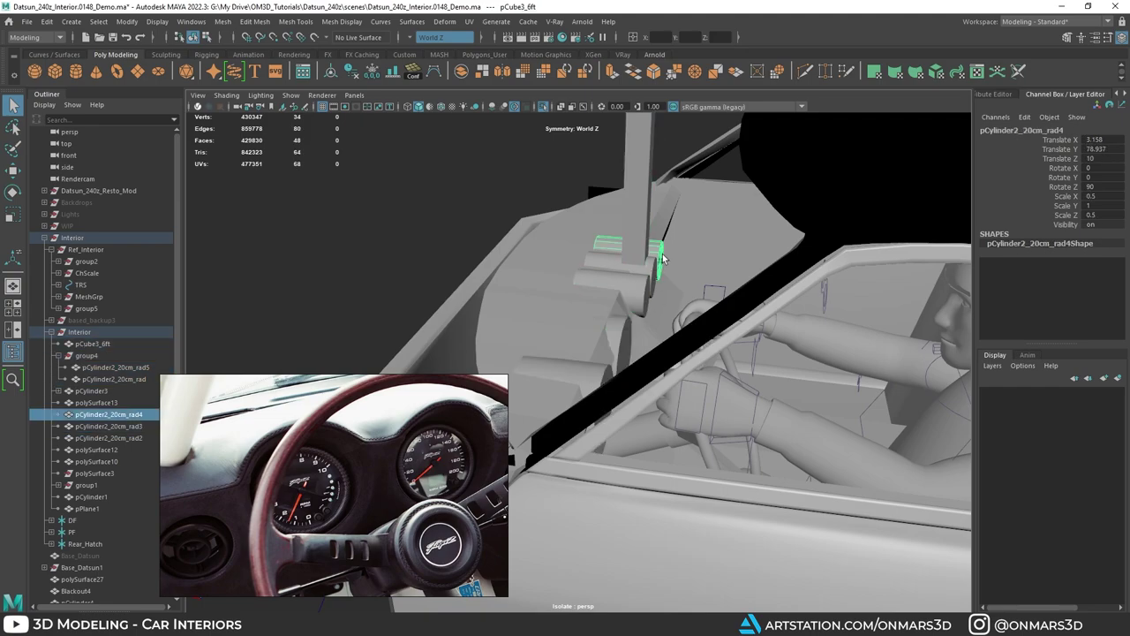
left_click_drag(662, 256, 617, 310, "alt")
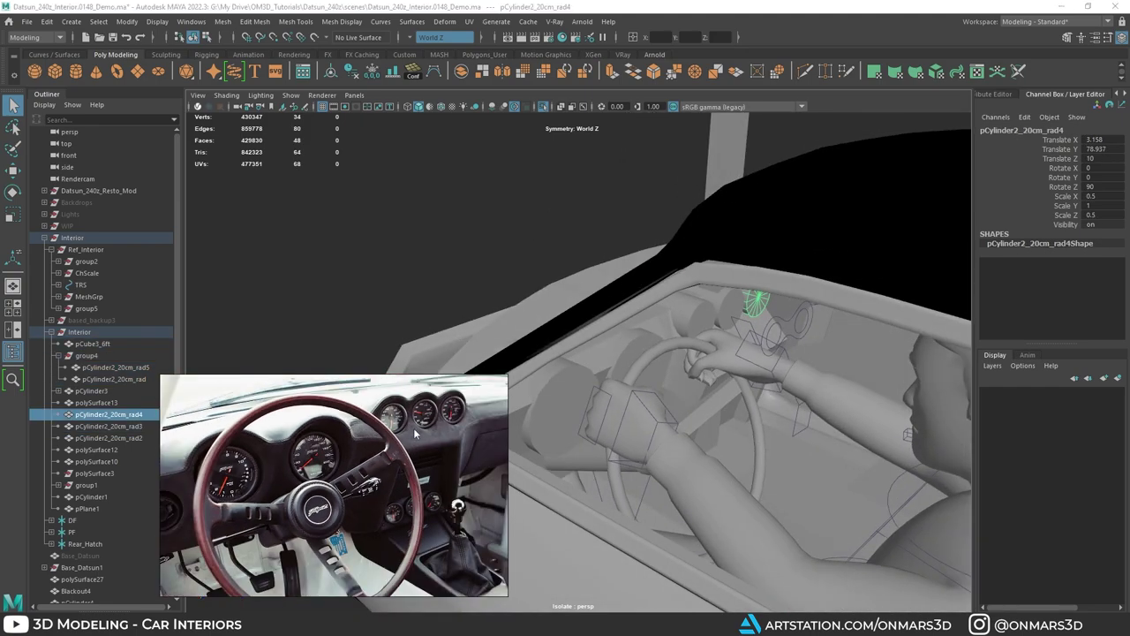
left_click_drag(729, 371, 603, 362, "alt")
left_click(604, 362)
left_click(633, 281, "shift")
left_click(641, 267, "shift")
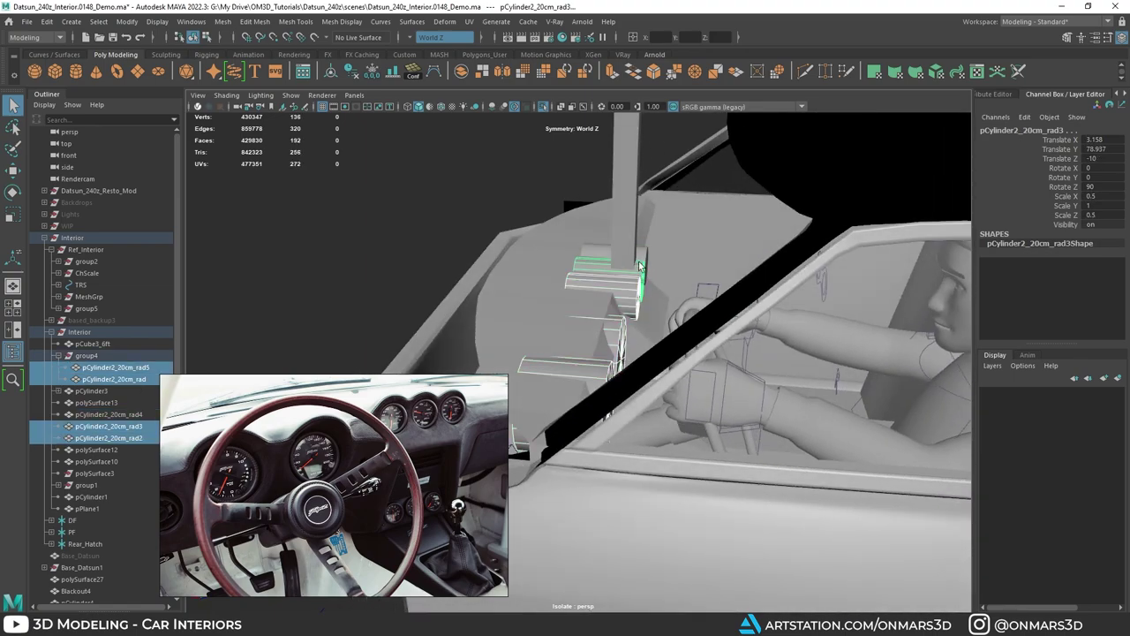
key("ctrl+d")
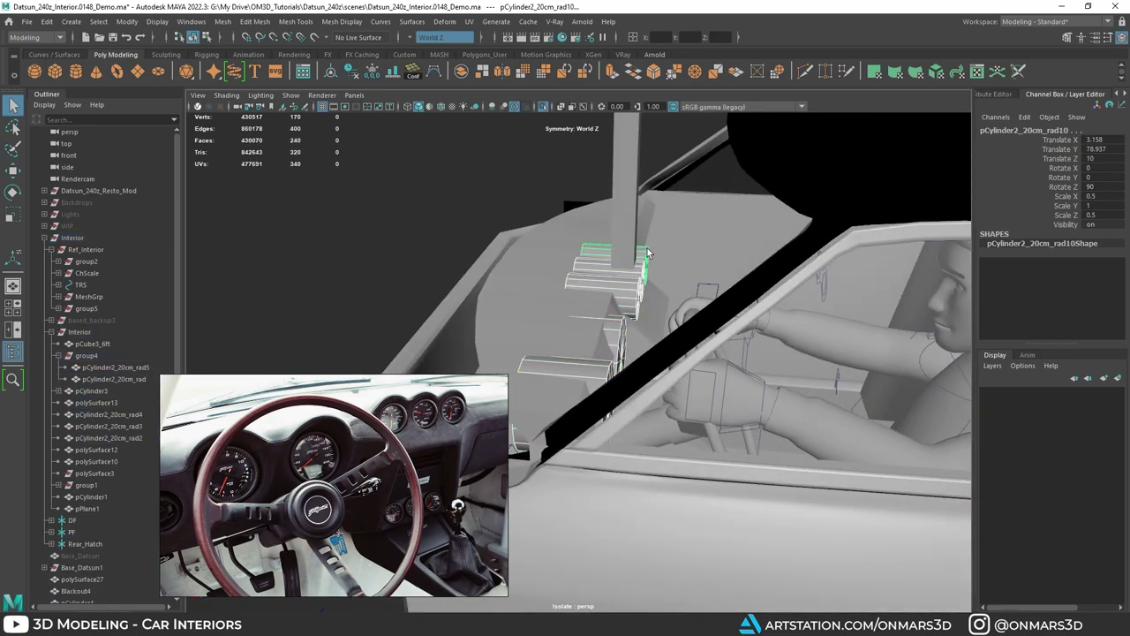
left_click(51, 333)
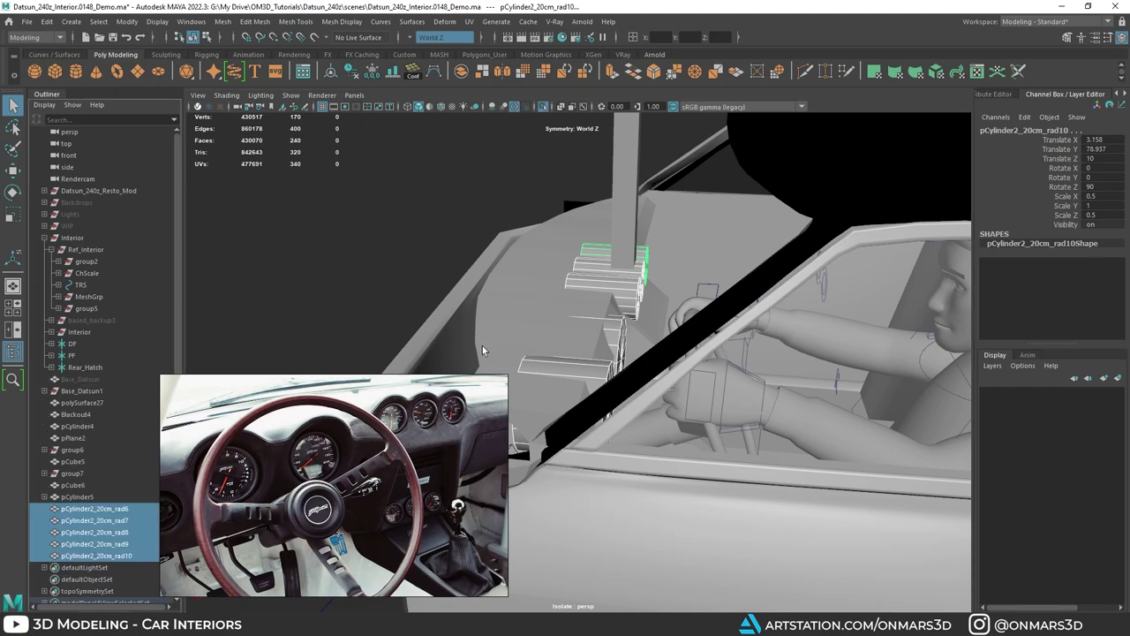
Step: Hide the Interior group, leave isolation, and bring the car's steering wheel and dashboard area into view
left_click_drag(482, 345, 379, 380, "alt")
left_click(78, 239)
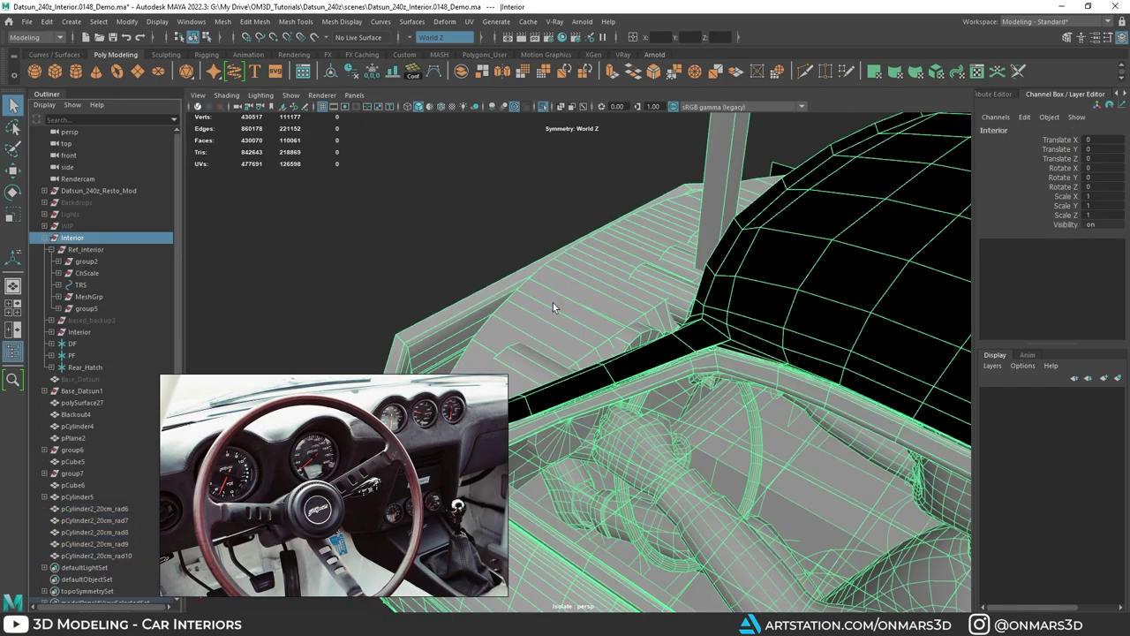
key("ctrl+h")
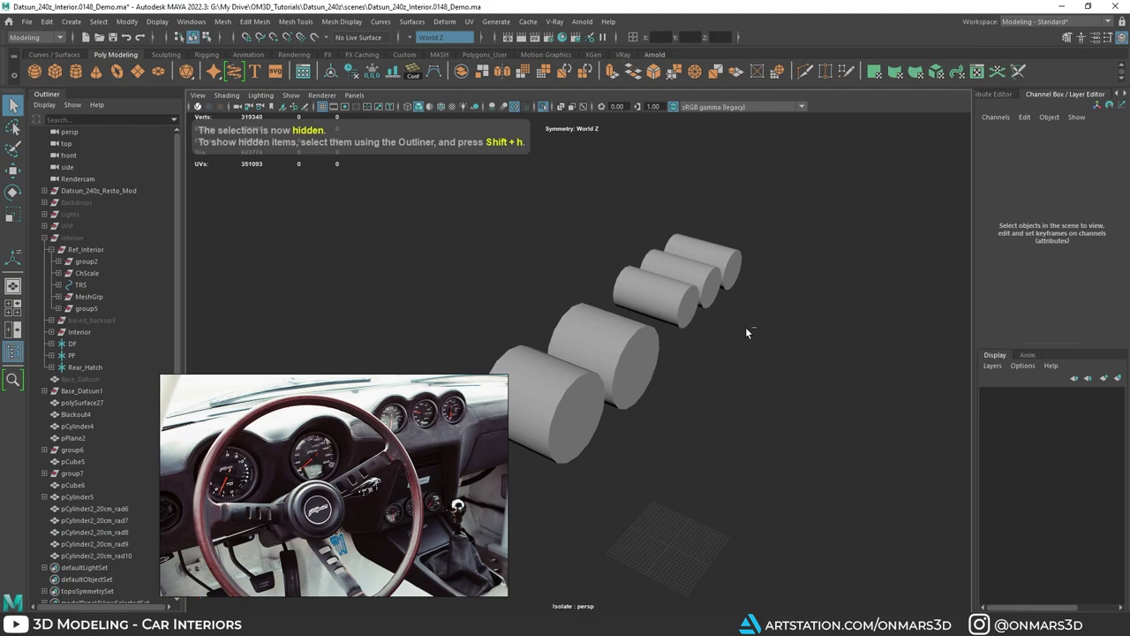
key("ctrl+1")
scroll(693, 319, "down", 3)
left_click_drag(694, 319, 336, 293, "alt")
Step: Unparent the driver figure's ChScale, TRS and MeshGrp from the hidden Ref_Interior group
left_click(693, 329)
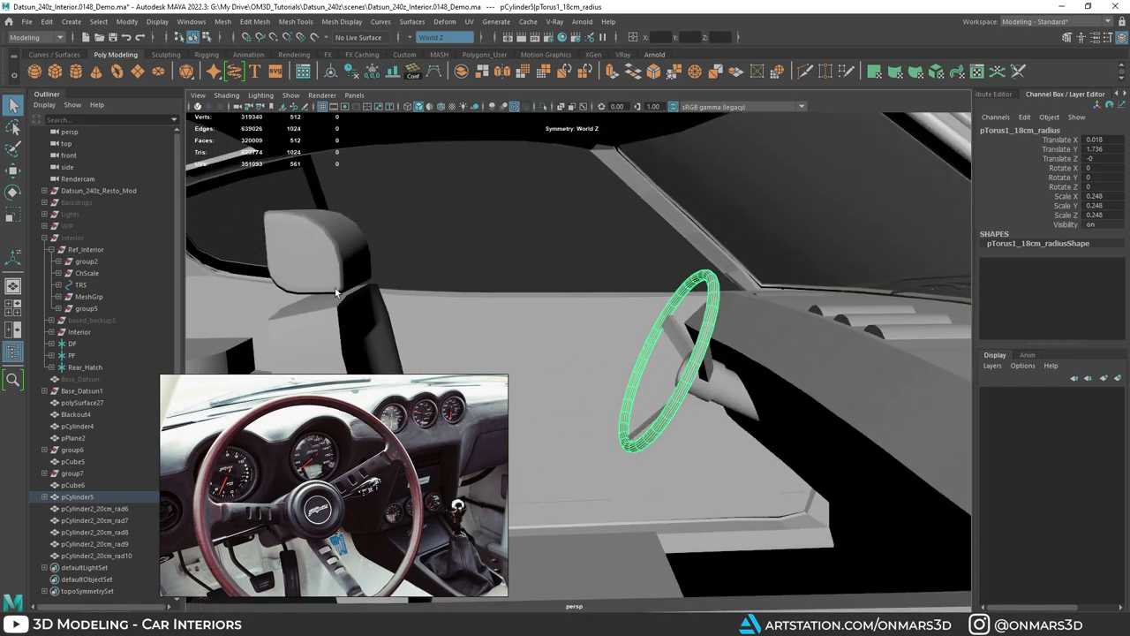
left_click(92, 286)
key("shift+p")
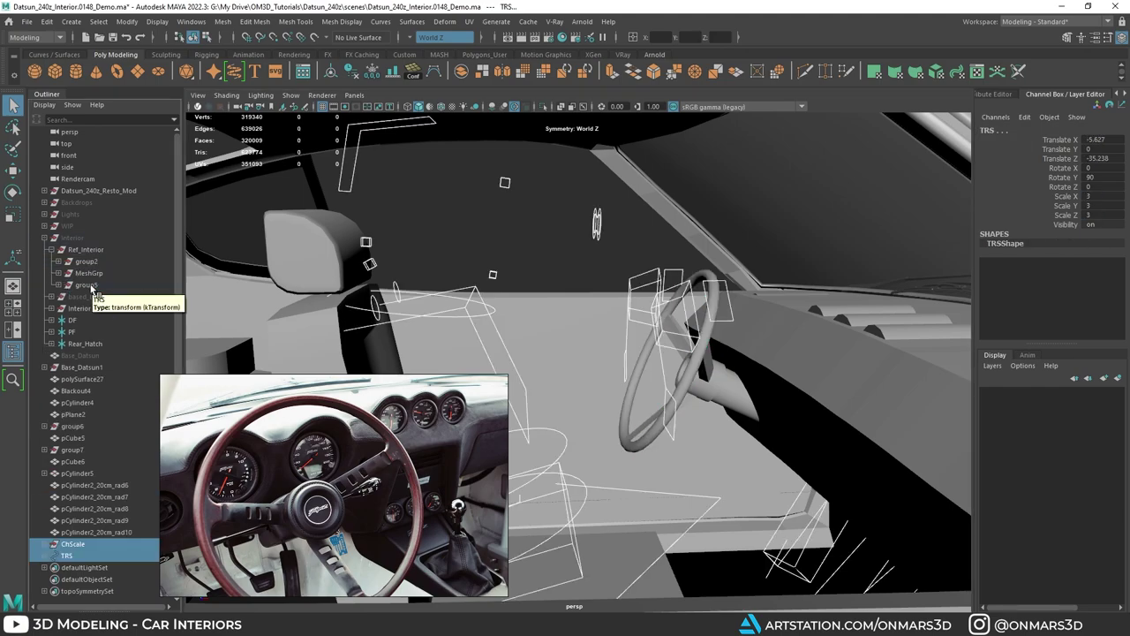
key("ctrl+z")
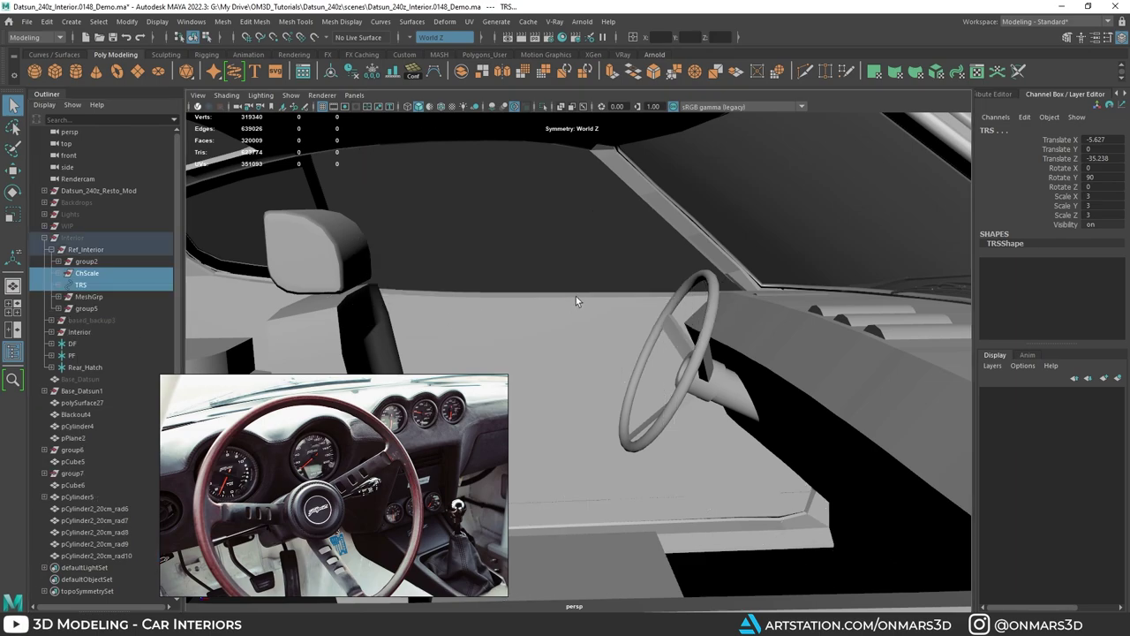
left_click(95, 298, "ctrl")
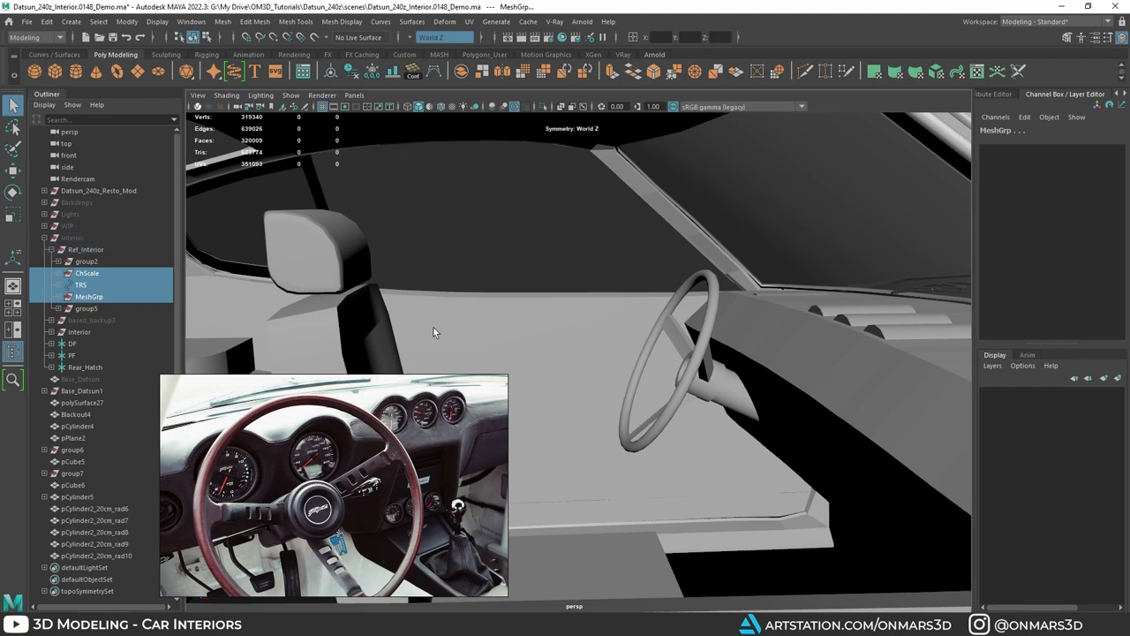
key("shift+p")
Step: Turn off the display of NURBS curves in the viewport to hide the driver's rig controls
left_click(291, 96)
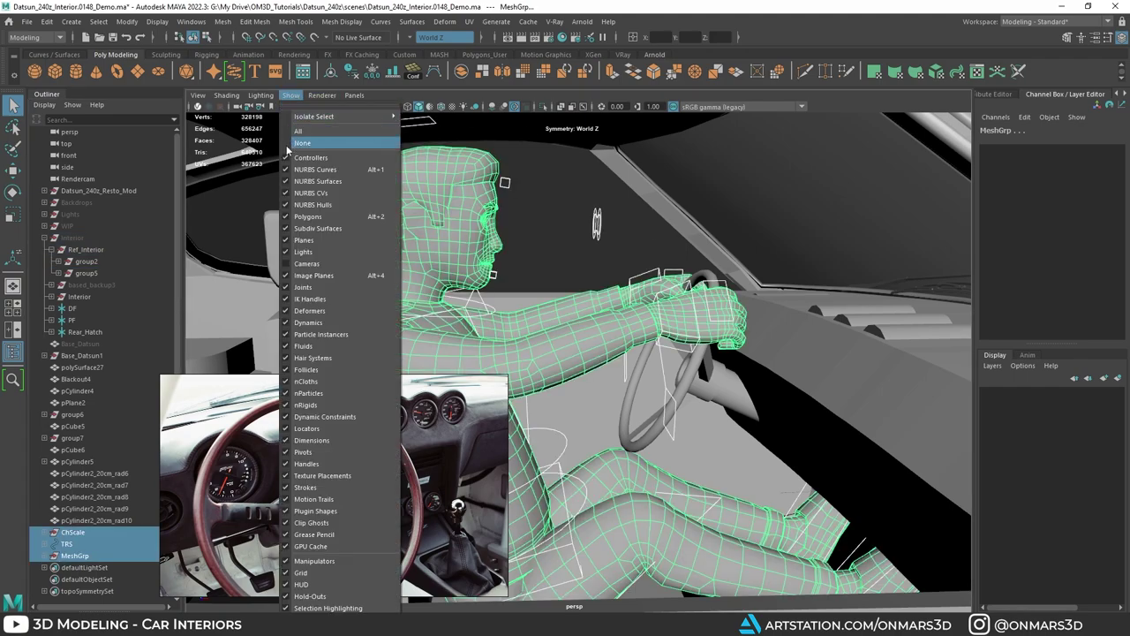
left_click(315, 168)
mouse_move(587, 287)
left_mouse_down("alt")
mouse_move(618, 285)
mouse_move(583, 283)
left_mouse_up("alt")
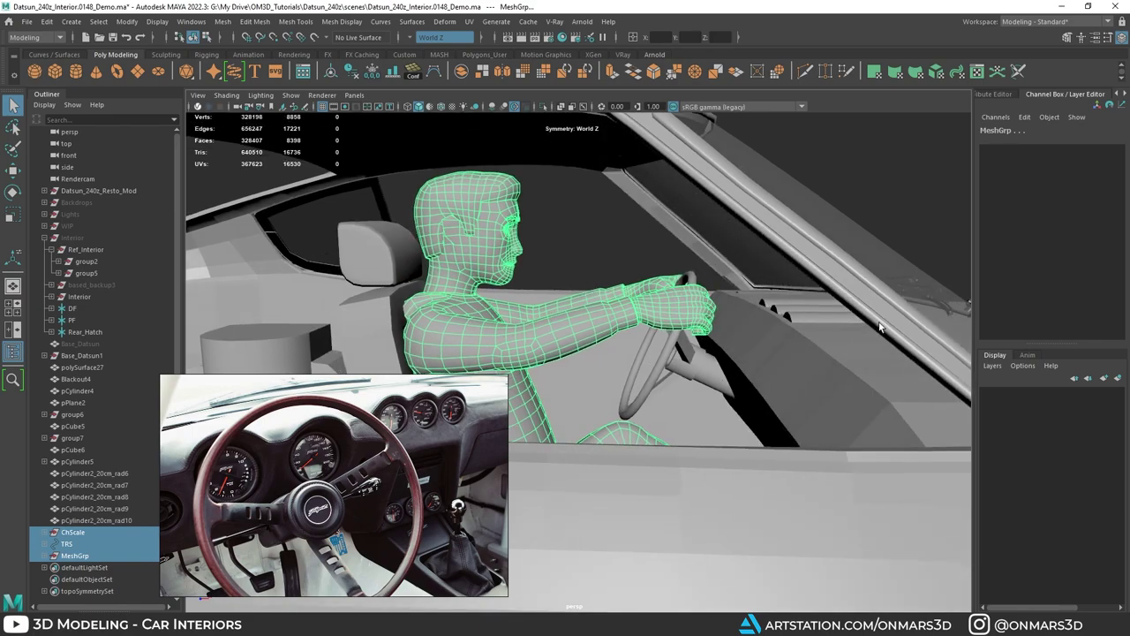
Step: Select the dashboard surface and pick the vertices of its front and lower rows, using X-ray display
left_click(773, 356)
scroll(750, 348, "down", 4)
mouse_move(733, 341)
left_mouse_down("alt")
mouse_move(648, 346)
mouse_move(656, 340)
left_mouse_up("alt")
key("alt+x")
key("alt+x")
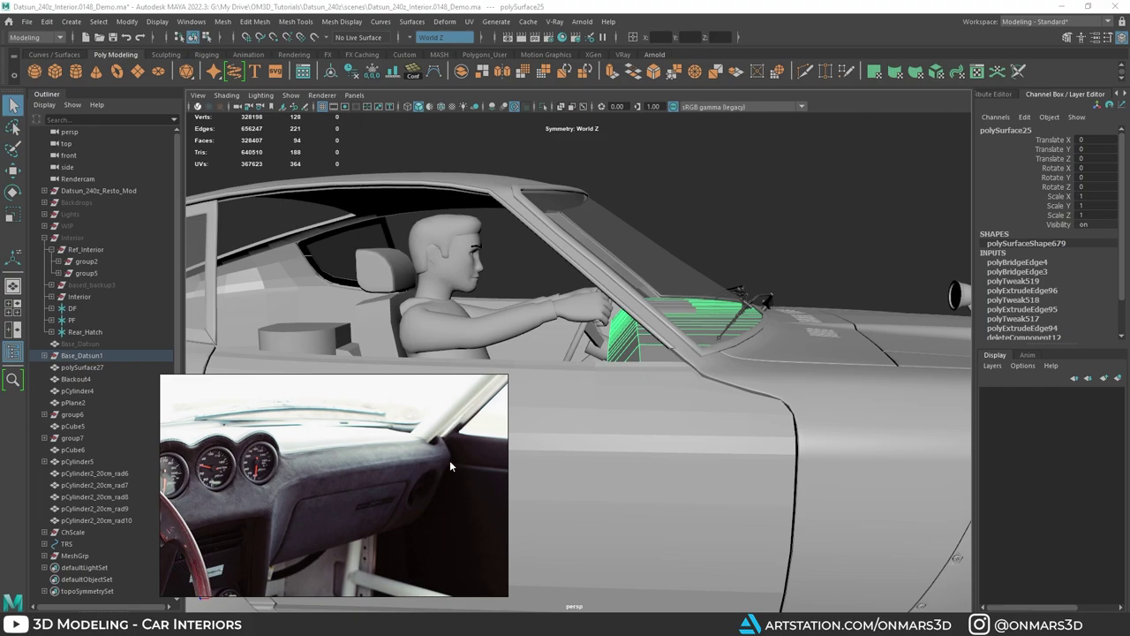
right_click_drag(642, 349, 583, 298)
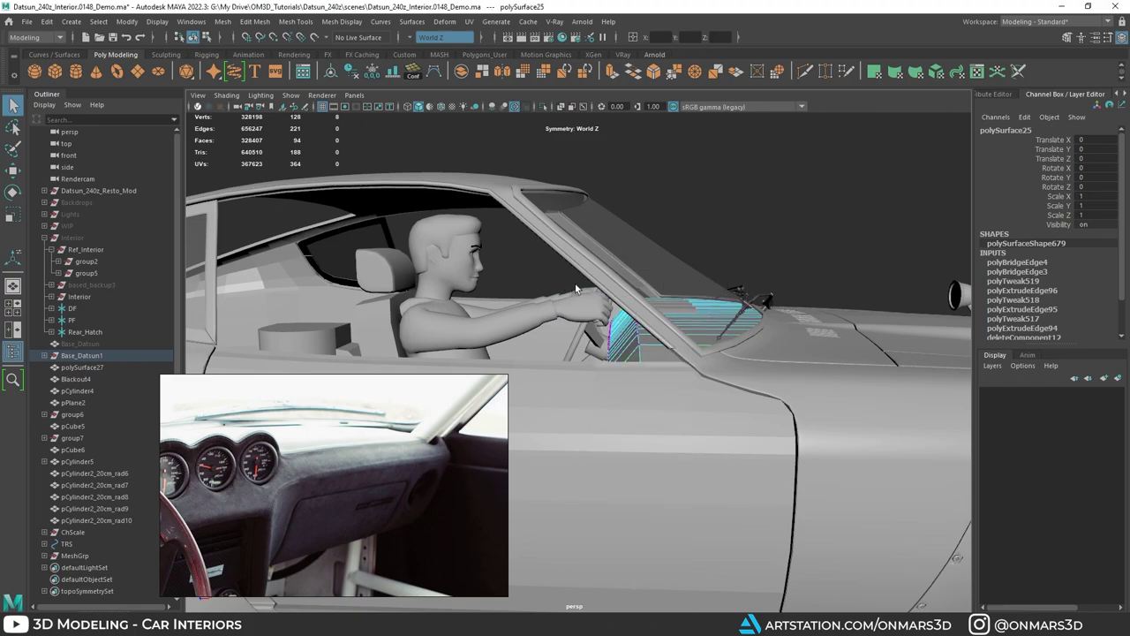
key("alt+x")
left_click_drag(655, 540, 656, 540)
left_click_drag(657, 540, 692, 474, "alt")
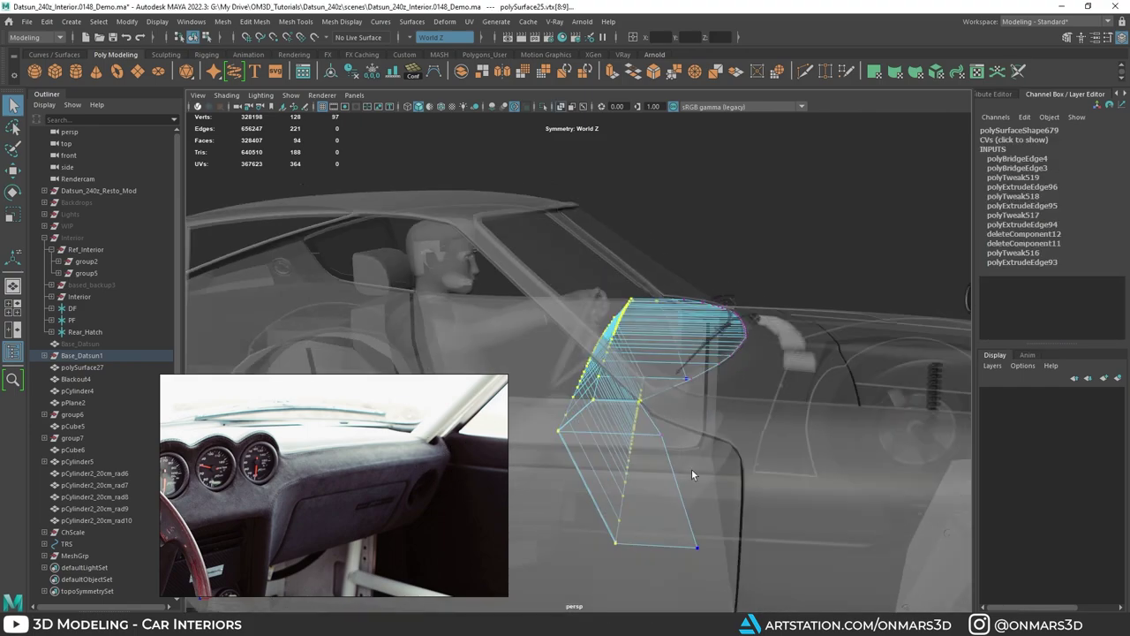
left_click_drag(650, 281, 650, 281, "ctrl")
left_click_drag(650, 281, 640, 209, "alt")
scroll(609, 487, "down", 3)
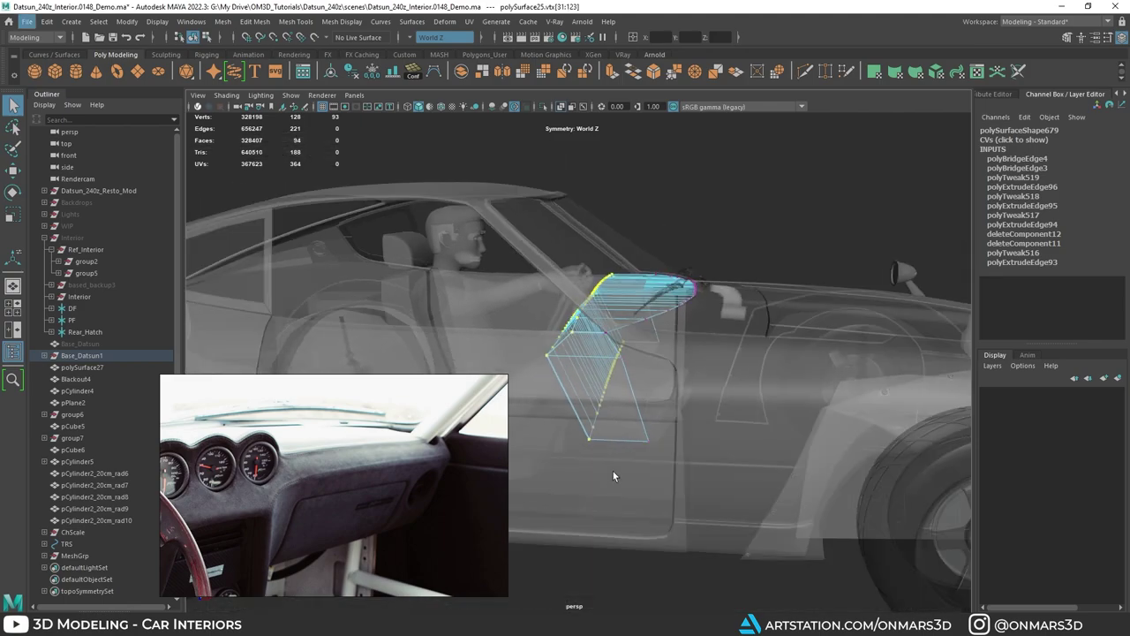
Step: Shift the dashboard's front vertices along the car's length to fit the windshield pillar and door opening
key("w")
key("alt+x")
left_click_drag(616, 342, 645, 327, "alt")
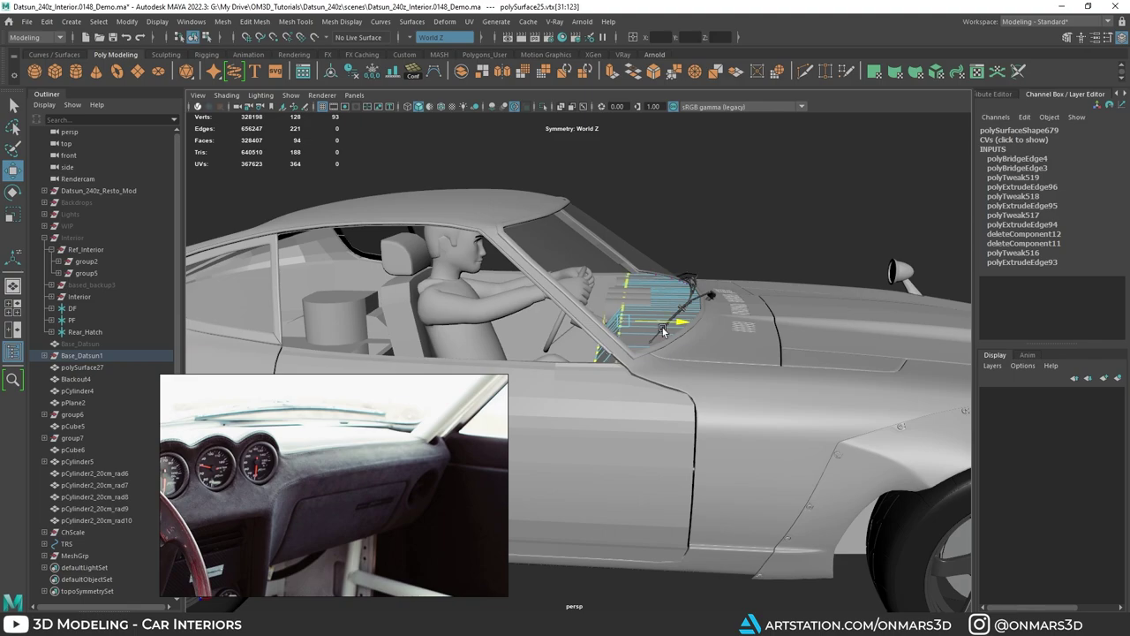
mouse_move(598, 324)
left_mouse_down("alt")
mouse_move(620, 346)
mouse_move(642, 312)
mouse_move(655, 317)
mouse_move(572, 304)
mouse_move(580, 330)
left_mouse_up("alt")
scroll(642, 313, "up", 5)
scroll(630, 323, "down", 3)
key("alt+a")
key("alt+x")
scroll(580, 330, "up", 3)
left_click_drag(597, 281, 618, 287)
left_click_drag(658, 292, 637, 297, "alt")
Step: Move the dashboard's bottom vertex rows to reshape the slope and depth of the lower panel
key("alt+x")
left_click_drag(603, 353, 643, 367, "alt")
key("alt+x")
left_click_drag(623, 324, 621, 357)
key("alt+x")
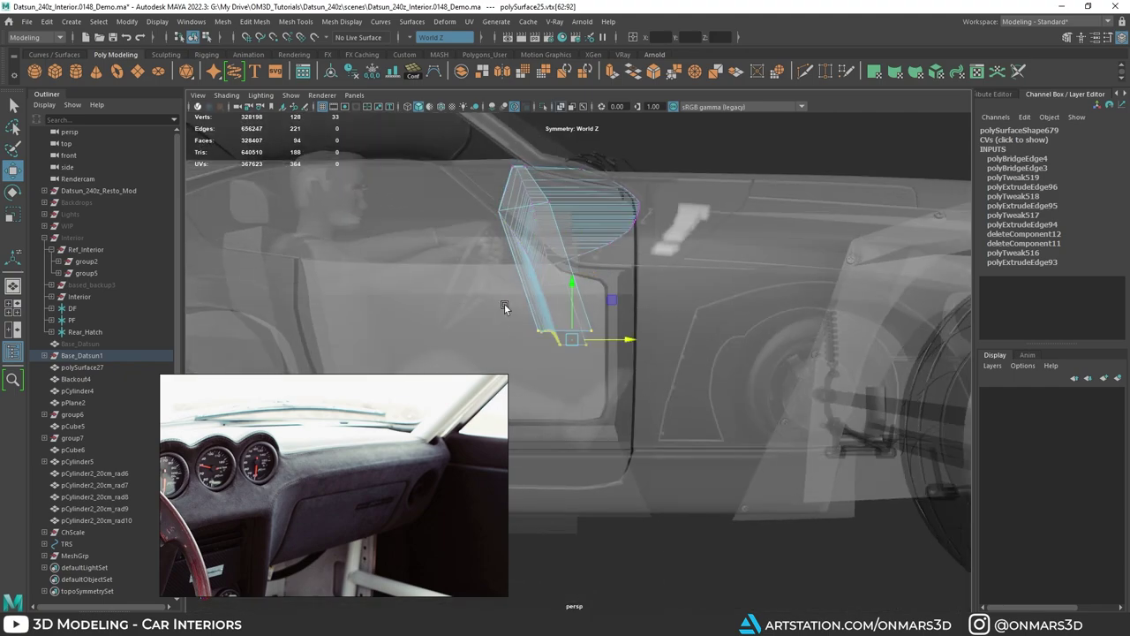
left_click_drag(504, 304, 609, 349, "alt")
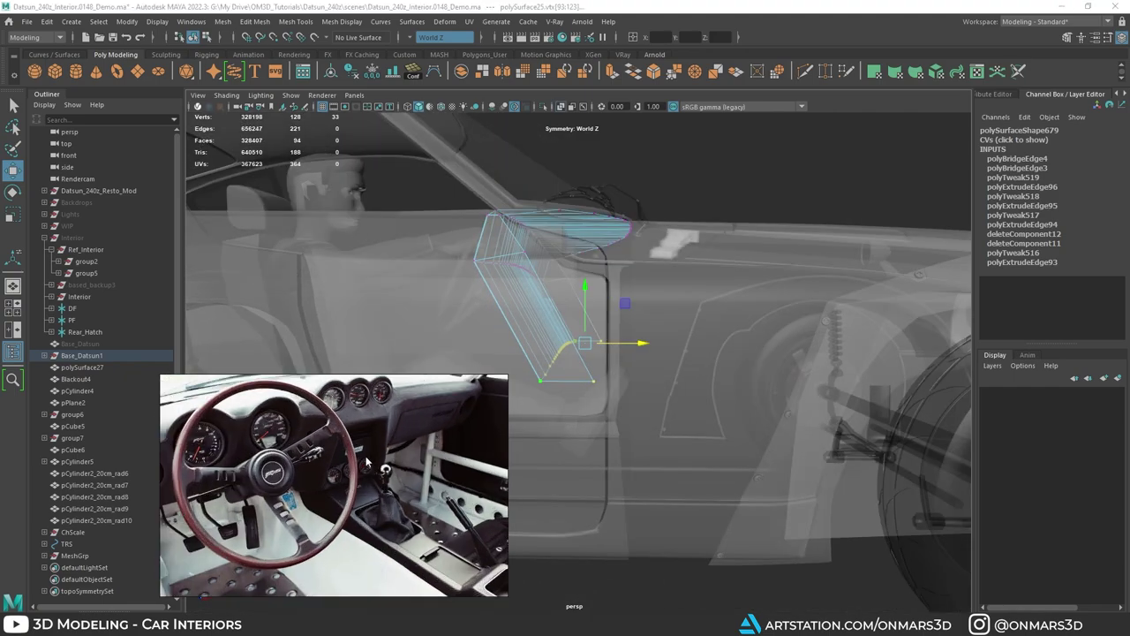
left_click_drag(520, 397, 665, 343, "alt")
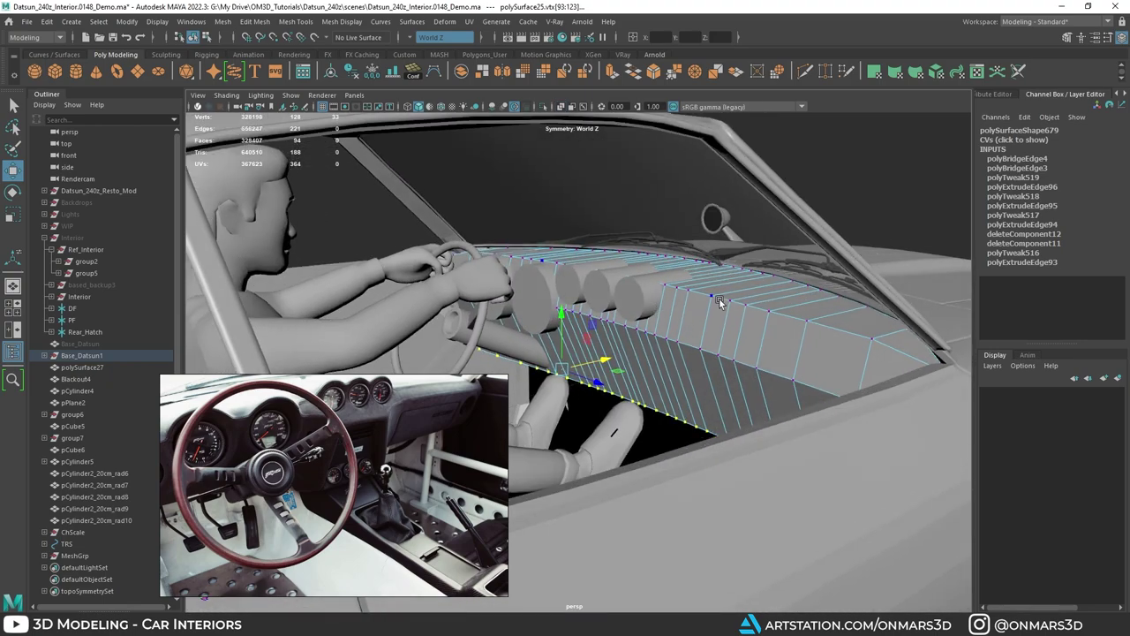
Step: Return to object selection and isolate the dashboard together with the three small gauge cylinders
right_click_drag(658, 316, 695, 301)
mouse_move(694, 301)
left_mouse_down("alt")
mouse_move(723, 301)
mouse_move(730, 319)
mouse_move(695, 301)
left_mouse_up("alt")
key("ctrl+1")
key("ctrl+1")
left_click(593, 254, "shift")
left_click(629, 256, "shift")
left_click(687, 256, "shift")
key("ctrl+1")
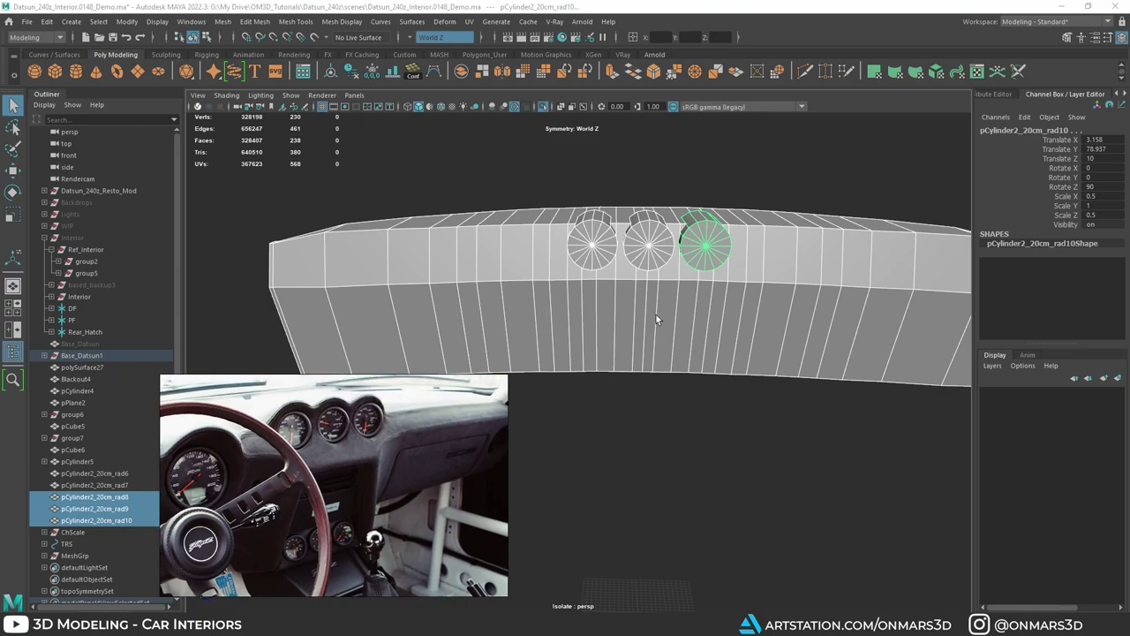
Step: Select the central faces of the dashboard's lower panel beneath the three small gauges
left_click_drag(656, 314, 638, 307, "alt")
left_click(631, 299)
right_click_drag(623, 286, 615, 306)
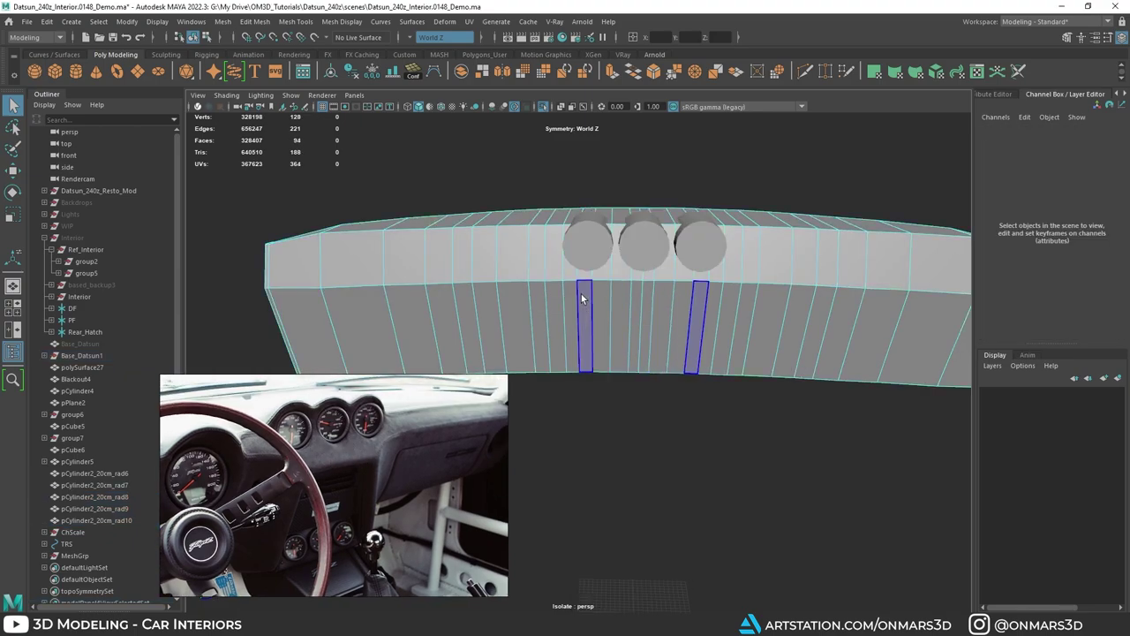
left_click(581, 294)
left_click(604, 293, "shift")
left_click(620, 295, "shift")
left_click(634, 297, "shift")
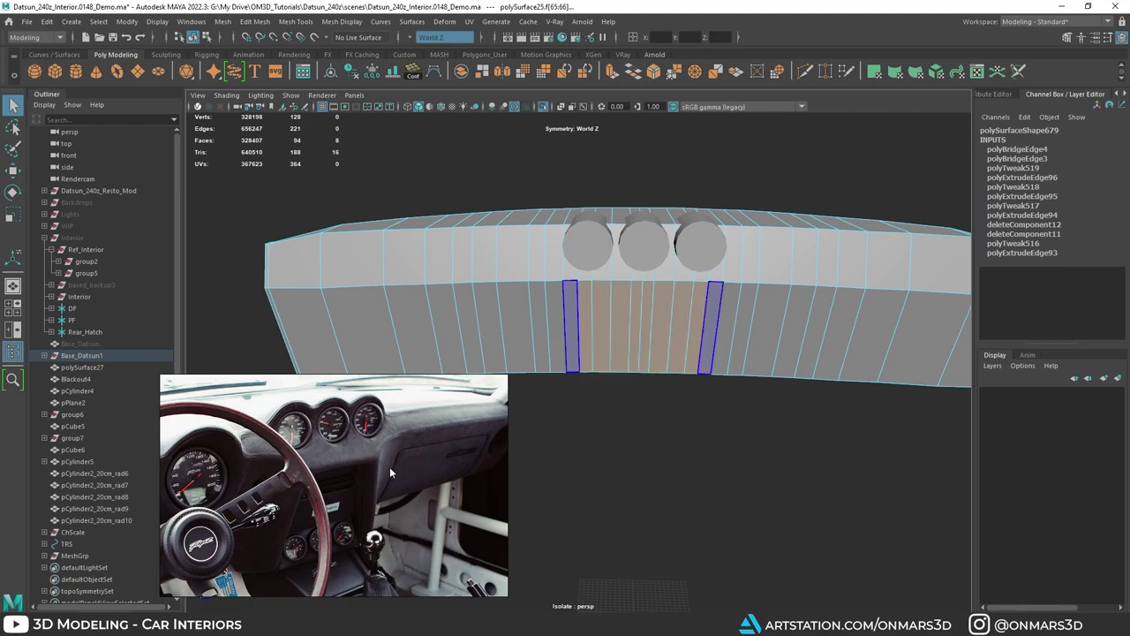
Step: Browse the reference photos for a close view of the centre console and the three small gauges
scroll(340, 449, "down", 9)
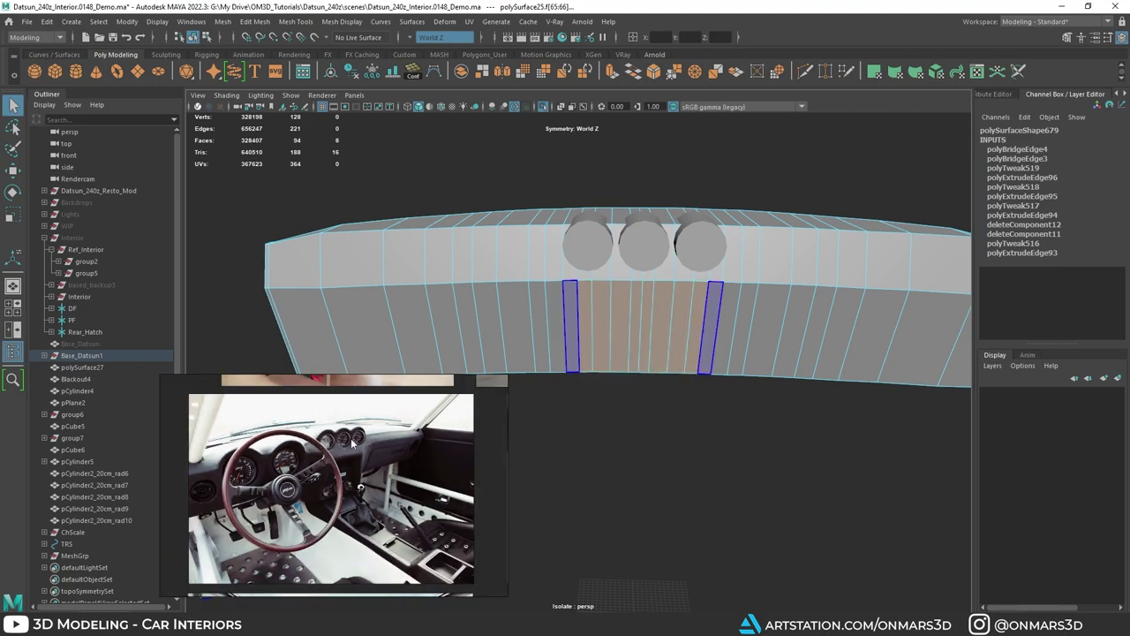
scroll(385, 442, "down", 1)
middle_click_drag(386, 442, 339, 489)
middle_click_drag(422, 506, 378, 465)
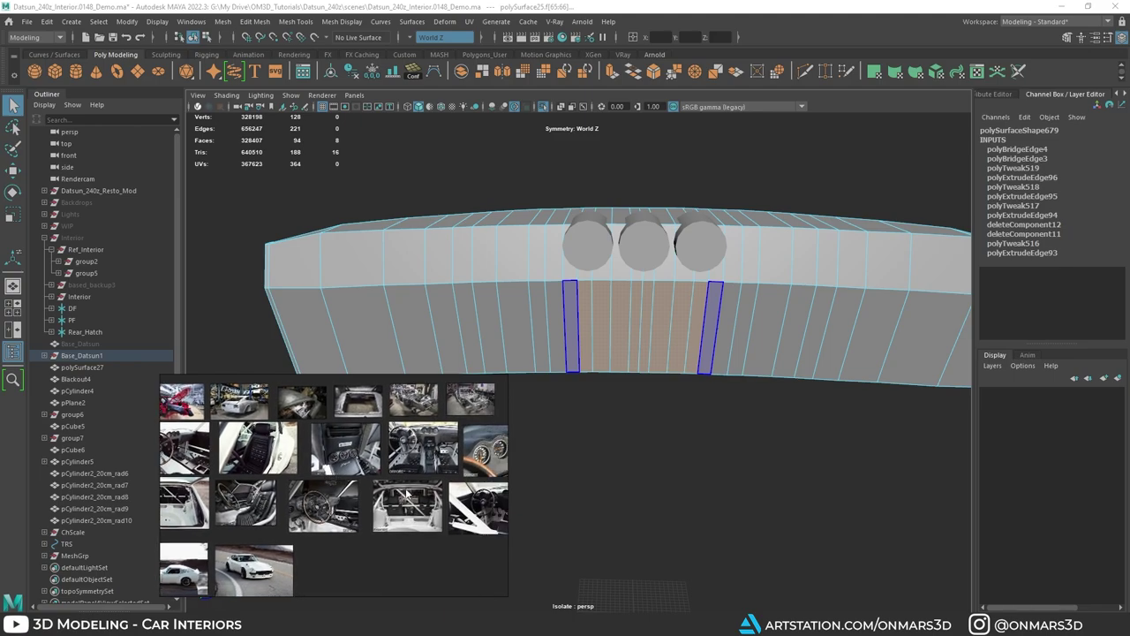
scroll(413, 487, "up", 6)
scroll(374, 460, "up", 2)
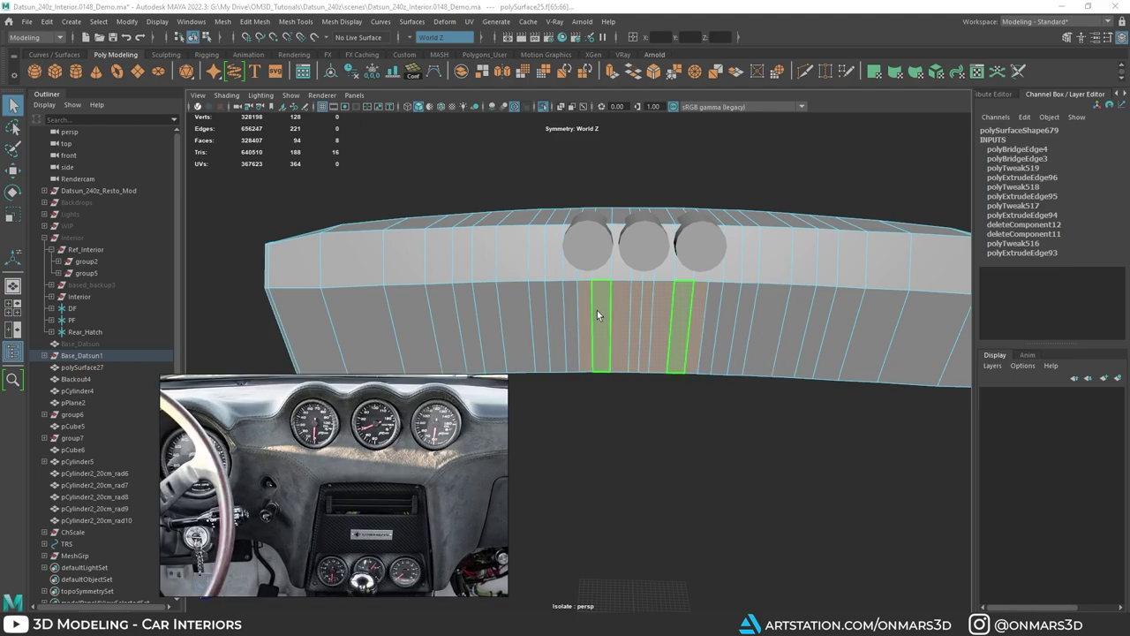
left_click(488, 331)
Step: Extrude the selected centre faces with a small offset to inset a console panel outline
left_click_drag(616, 373, 670, 299, "alt")
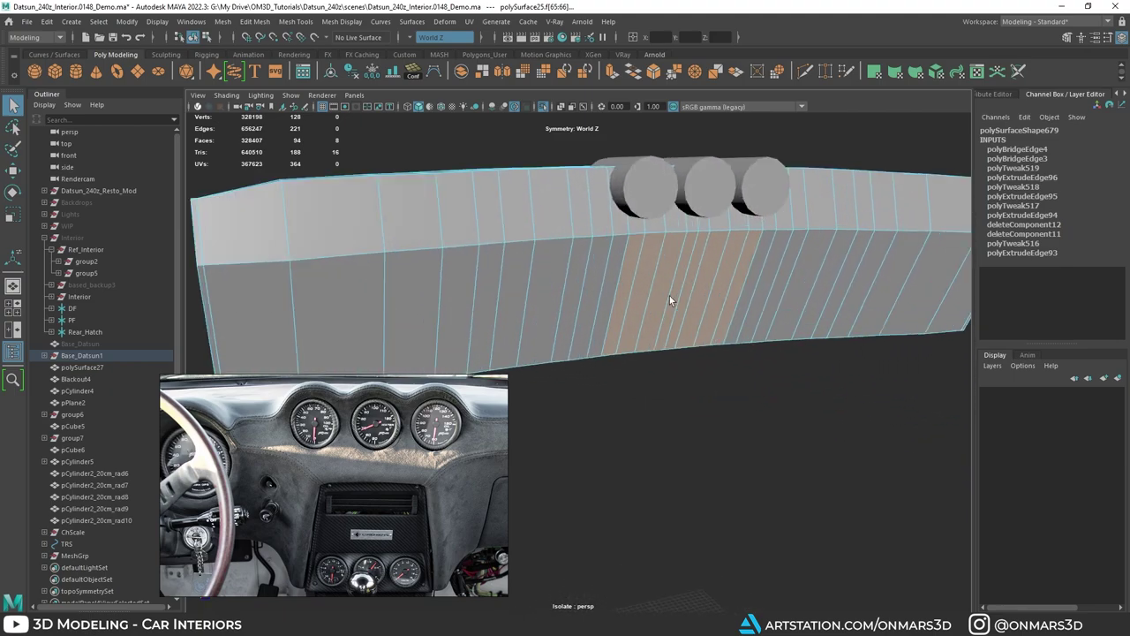
key("ctrl+e")
left_click_drag(788, 396, 792, 398)
key("q")
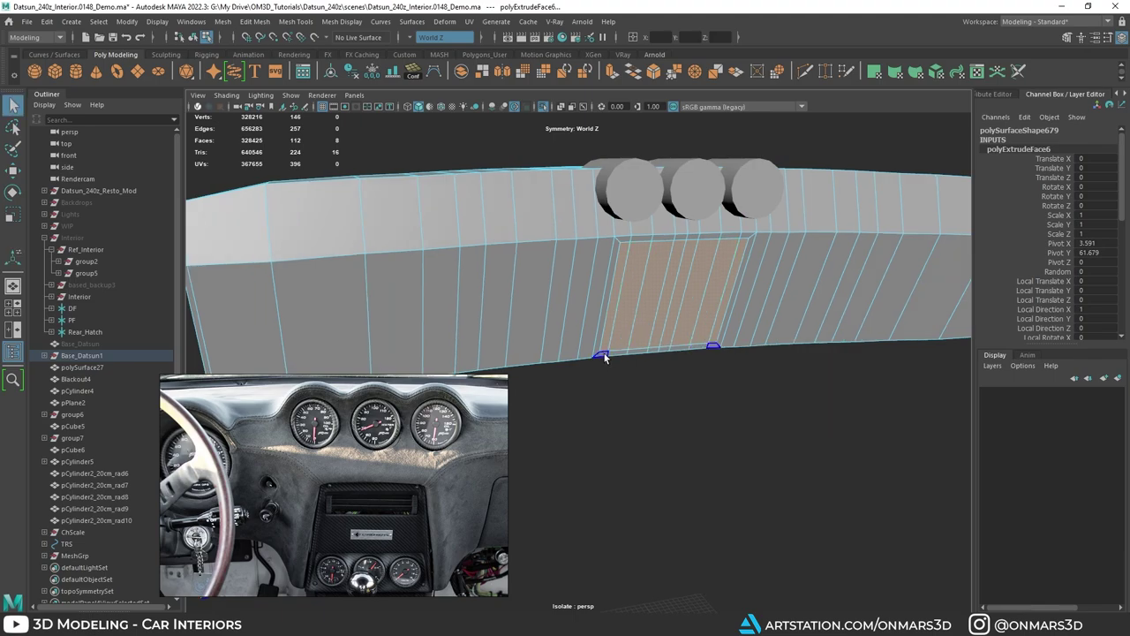
Step: Delete the narrow faces below the inset and move its open bottom edges down to the dashboard's lower border
left_click(643, 351)
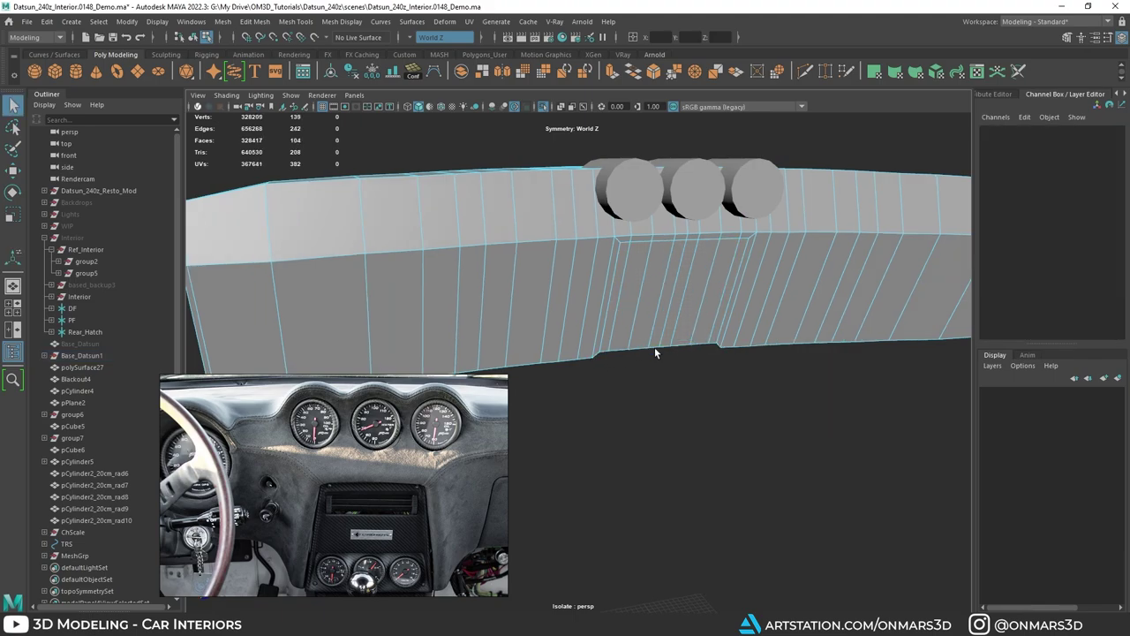
key("Delete")
left_click(651, 349)
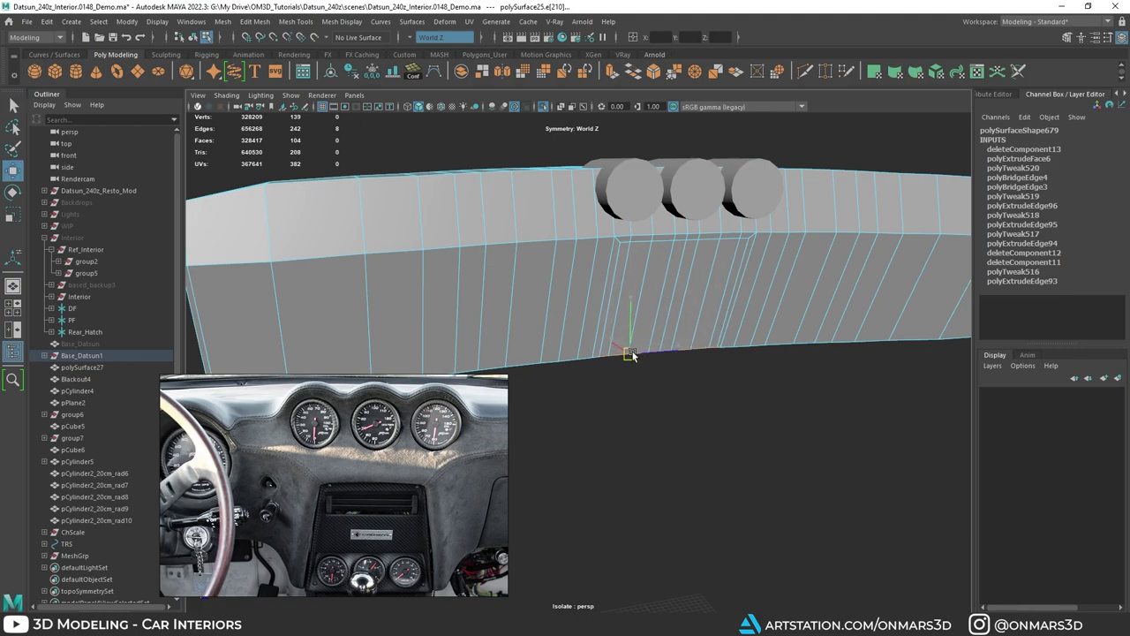
left_click_drag(645, 360, 639, 338, "alt")
Step: Select the inset console faces again and extrude them into the dashboard to form a shallow recess
right_click_drag(637, 234, 634, 267)
key("q")
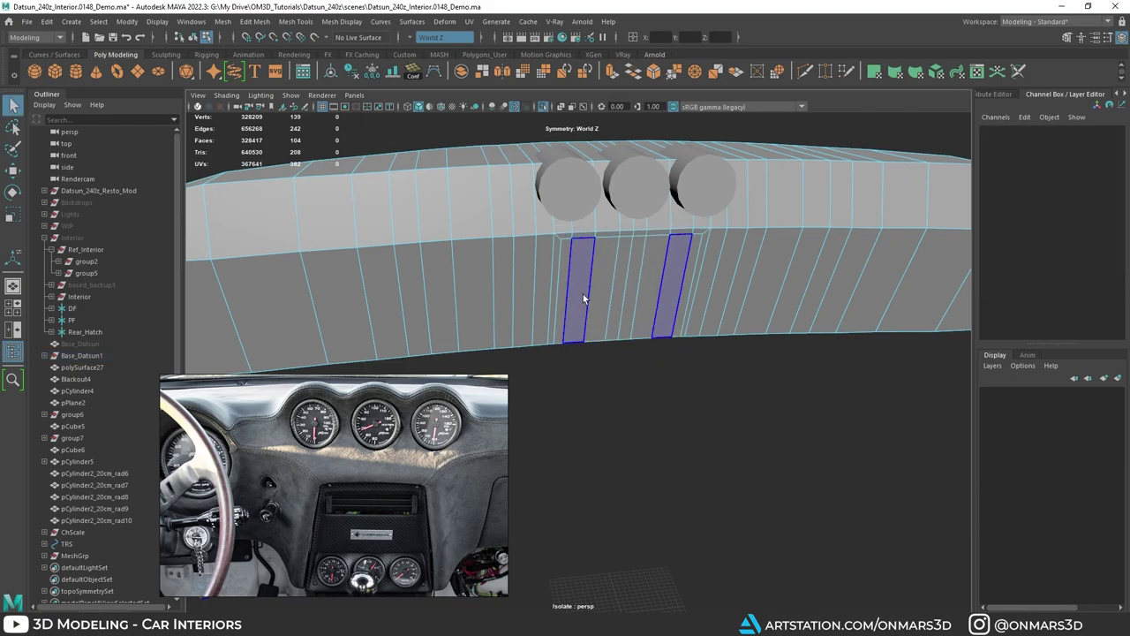
left_click_drag(598, 302, 577, 308, "alt")
left_click(539, 299)
left_click(530, 296, "shift")
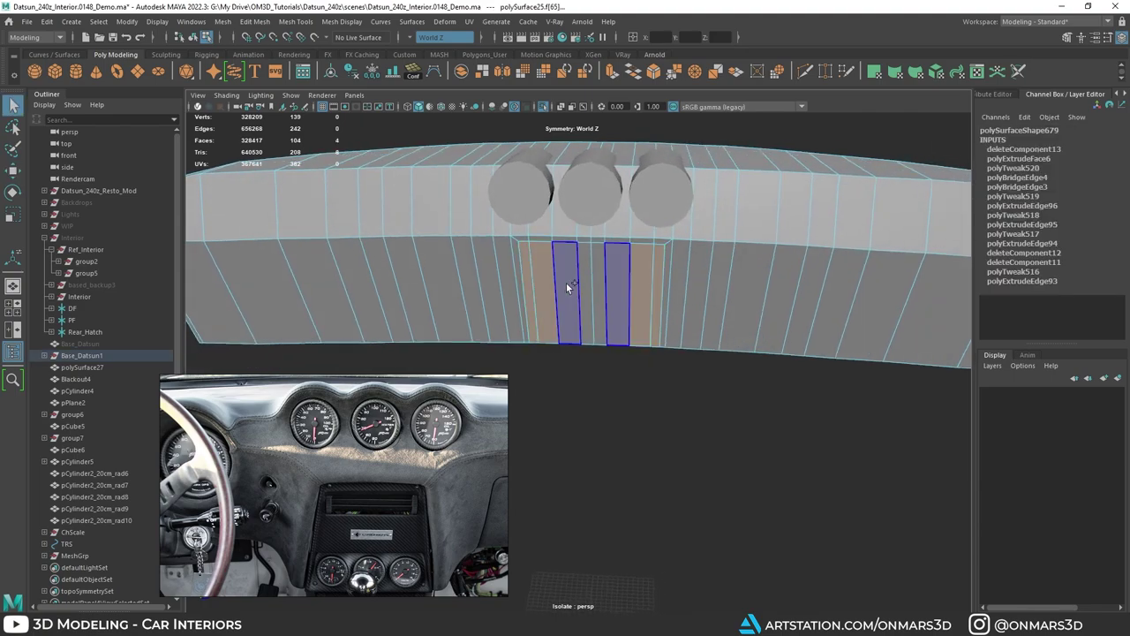
left_click(566, 282, "shift")
left_click(591, 281, "shift")
mouse_move(643, 298)
left_mouse_down("alt")
mouse_move(592, 309)
mouse_move(650, 310)
left_mouse_up("alt")
key("w")
scroll(628, 286, "up", 4)
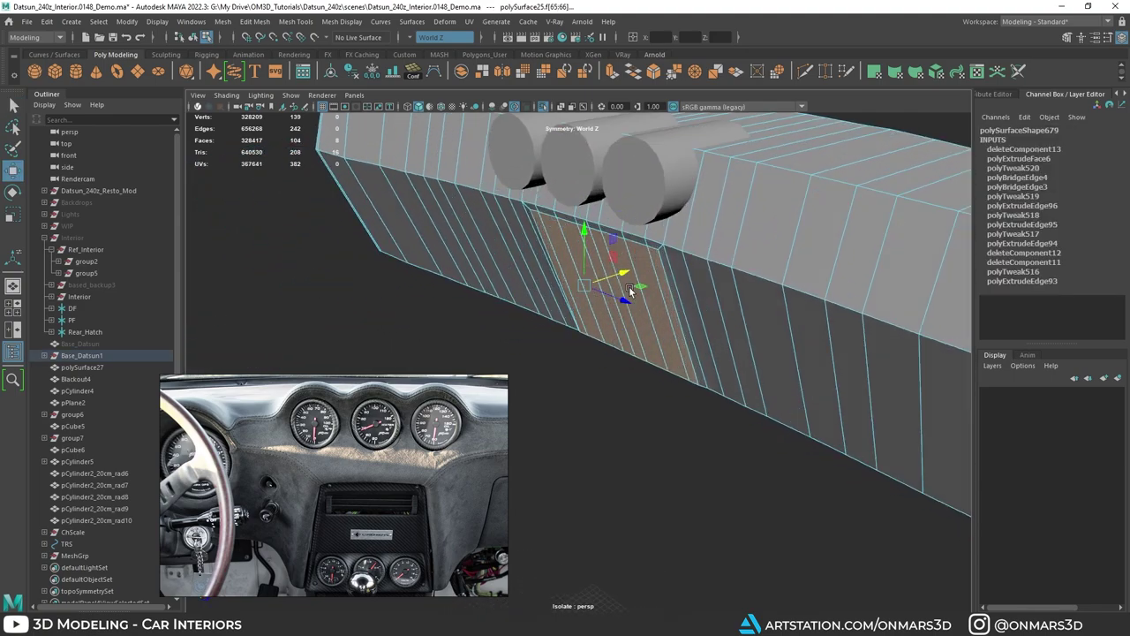
left_click_drag(619, 260, 587, 324, "shift")
Step: Delete the faces along the underside of the console recess so that its bottom is open
scroll(618, 297, "up", 3)
left_click(565, 315)
key("q")
key("Delete")
left_click(594, 332)
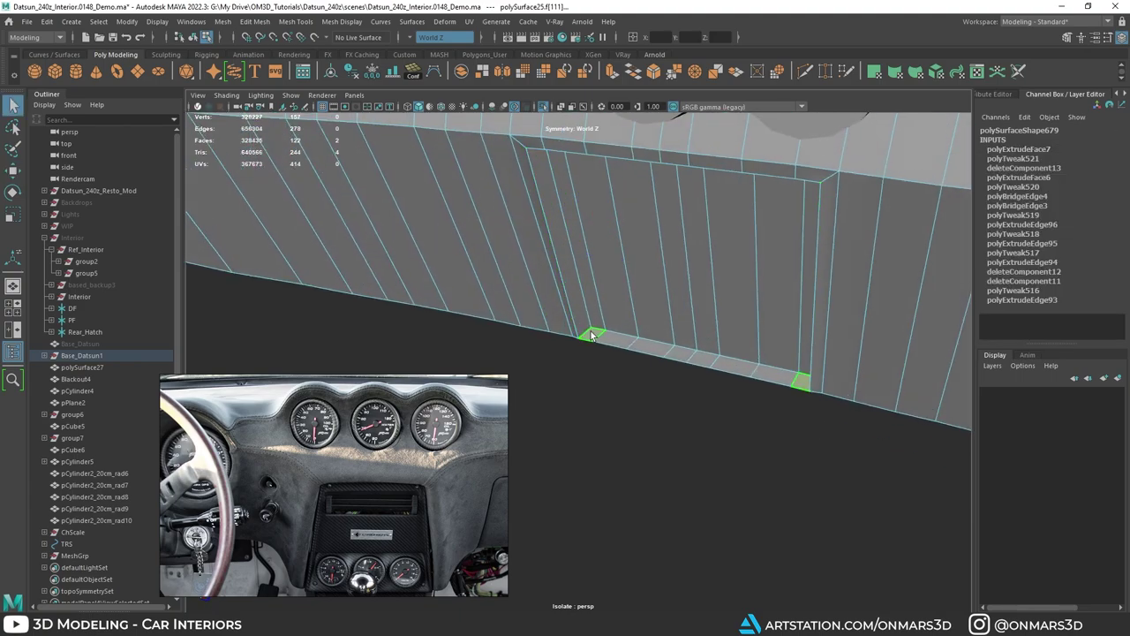
left_click_drag(698, 357, 589, 251, "alt")
key("Delete")
scroll(716, 353, "down", 4)
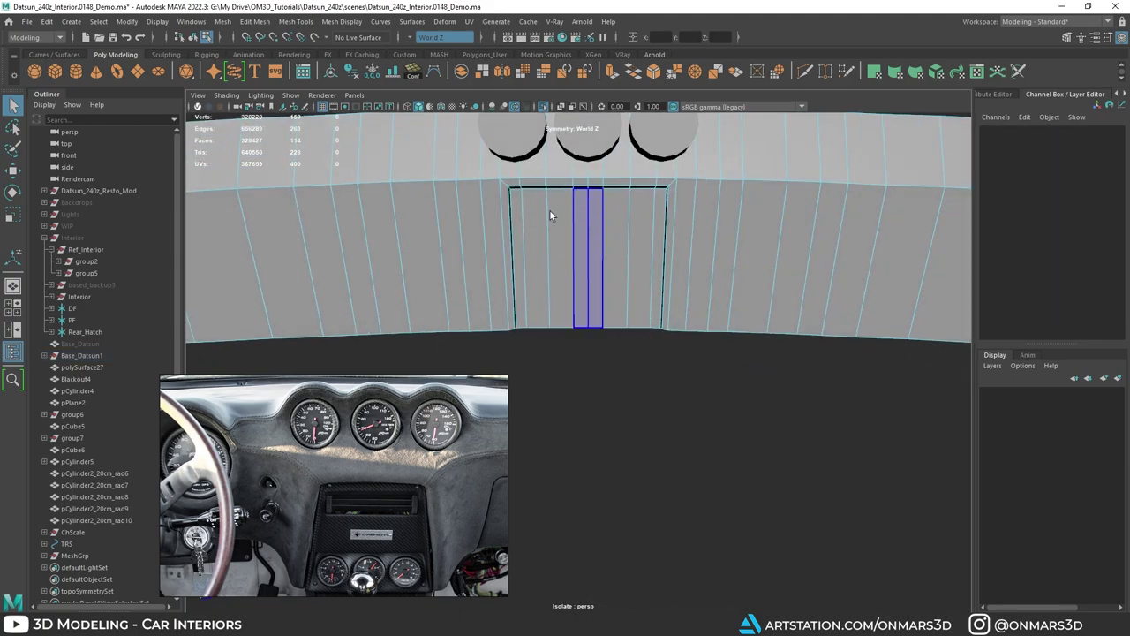
Step: Check the vertices at the recess's lower corners against the centre console in the reference photo
left_click_drag(549, 215, 594, 348, "alt")
left_click_drag(536, 319, 535, 318)
key("w")
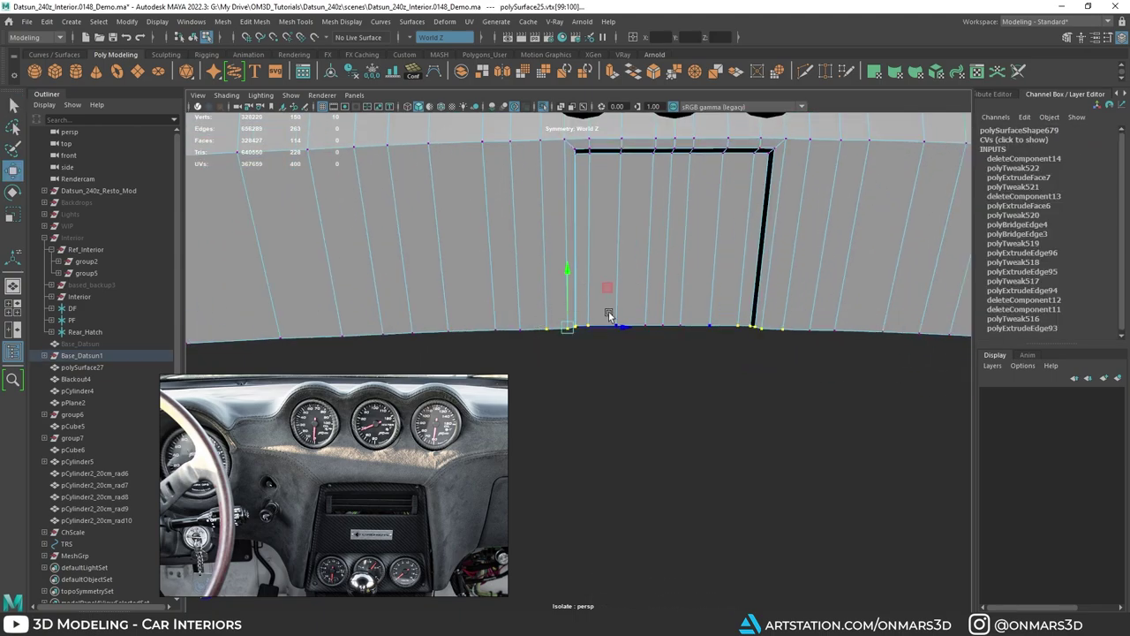
left_click_drag(608, 312, 593, 338, "alt")
left_click_drag(618, 333, 642, 332, "alt")
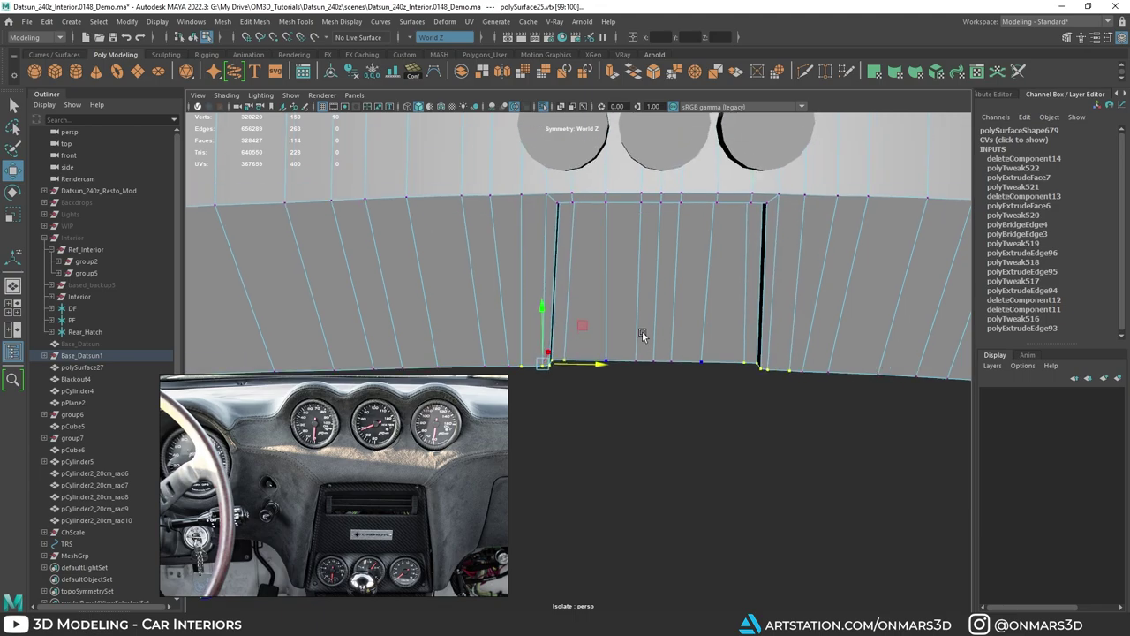
scroll(642, 331, "down", 3)
scroll(379, 447, "down", 2)
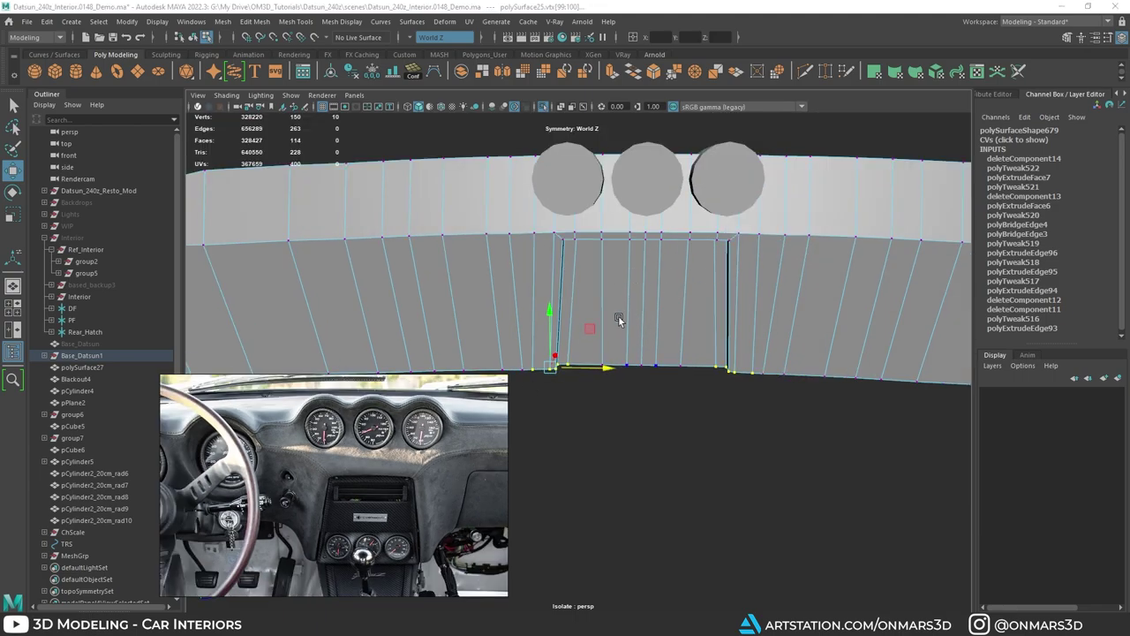
left_click_drag(631, 243, 546, 254, "alt")
right_click_drag(546, 254, 605, 236)
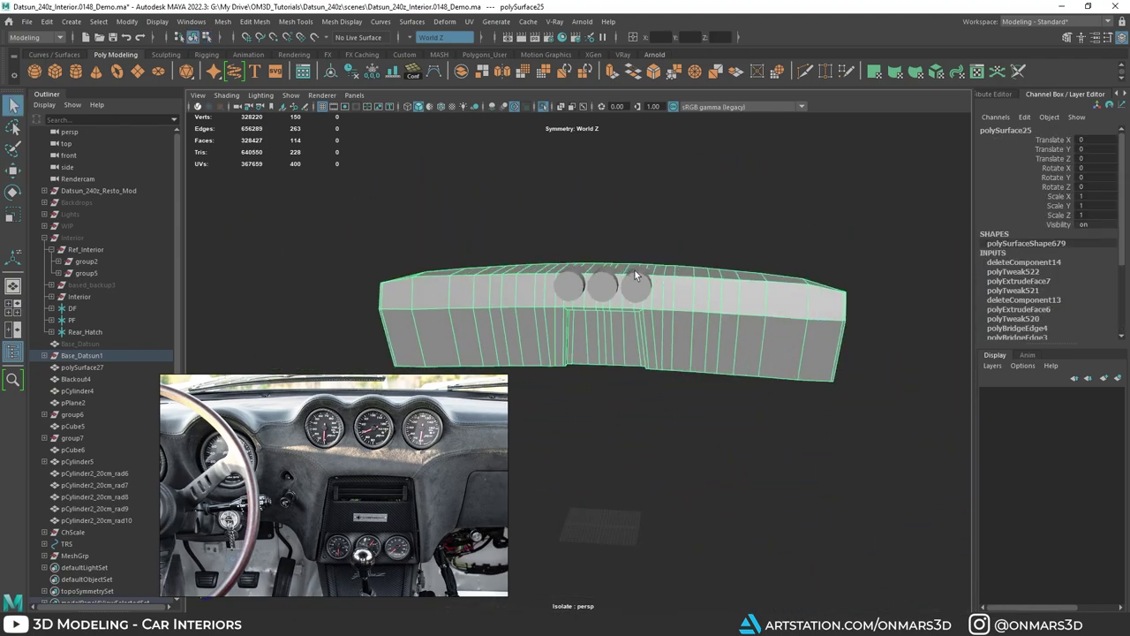
Step: Leave the dashboard's isolated view and isolate the Blackout1 mesh together with the car's body shell
key("ctrl+1")
mouse_move(644, 298)
left_mouse_down("alt")
mouse_move(557, 319)
mouse_move(625, 341)
mouse_move(582, 350)
mouse_move(602, 340)
left_mouse_up("alt")
left_click(593, 395)
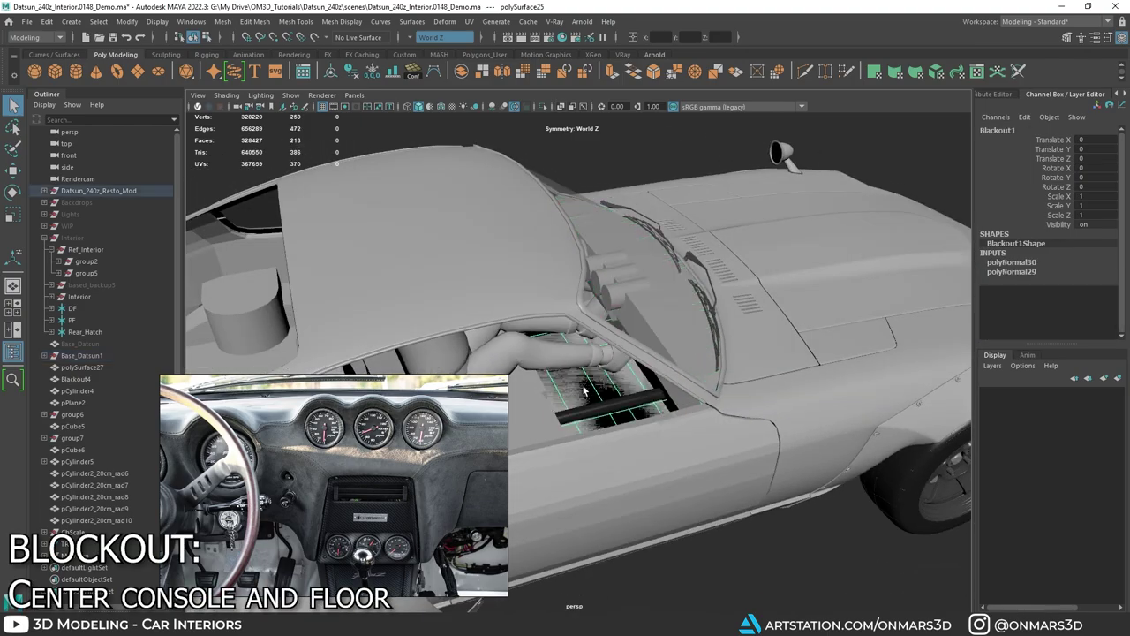
key("alt+x")
mouse_move(592, 395)
left_mouse_down("alt")
mouse_move(641, 325)
mouse_move(562, 398)
mouse_move(550, 328)
mouse_move(568, 232)
mouse_move(575, 252)
mouse_move(681, 294)
mouse_move(652, 283)
left_mouse_up("alt")
key("alt+x")
left_click(653, 306, "shift")
key("ctrl+1")
Step: Select the bottom row of vertices along the body shell's floor and sill and move it downward
right_click_drag(796, 153, 735, 159)
left_click_drag(703, 196, 703, 182, "alt")
left_click_drag(729, 394, 717, 386, "alt")
left_click_drag(794, 388, 431, 349)
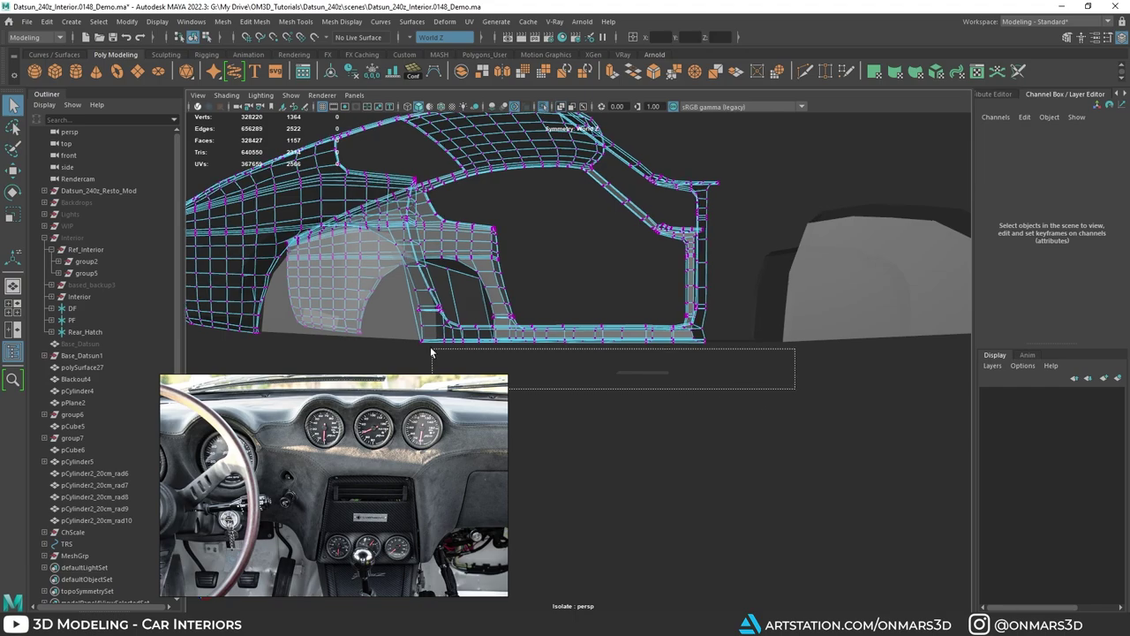
left_click_drag(365, 334, 366, 334)
scroll(494, 320, "up", 4)
key("w")
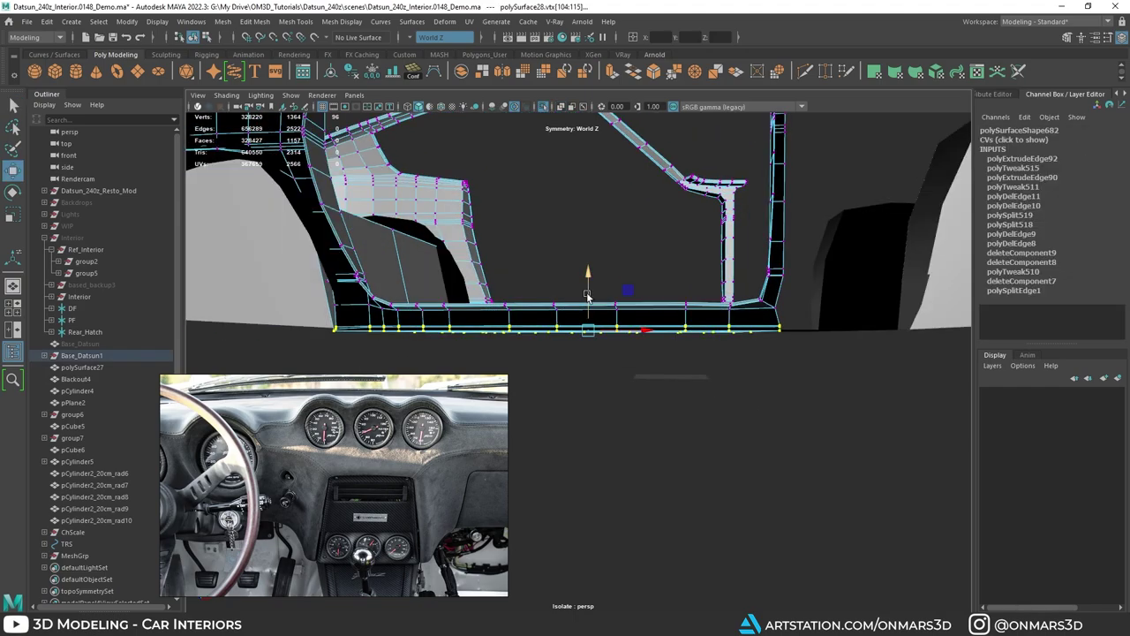
left_click_drag(589, 297, 604, 337)
Step: Reposition the body shell's edge at the foot of the panel behind the seats
right_click_drag(565, 274, 618, 256)
key("q")
left_click_drag(613, 251, 638, 265, "alt")
scroll(638, 265, "down", 4)
right_click_drag(612, 250, 611, 216)
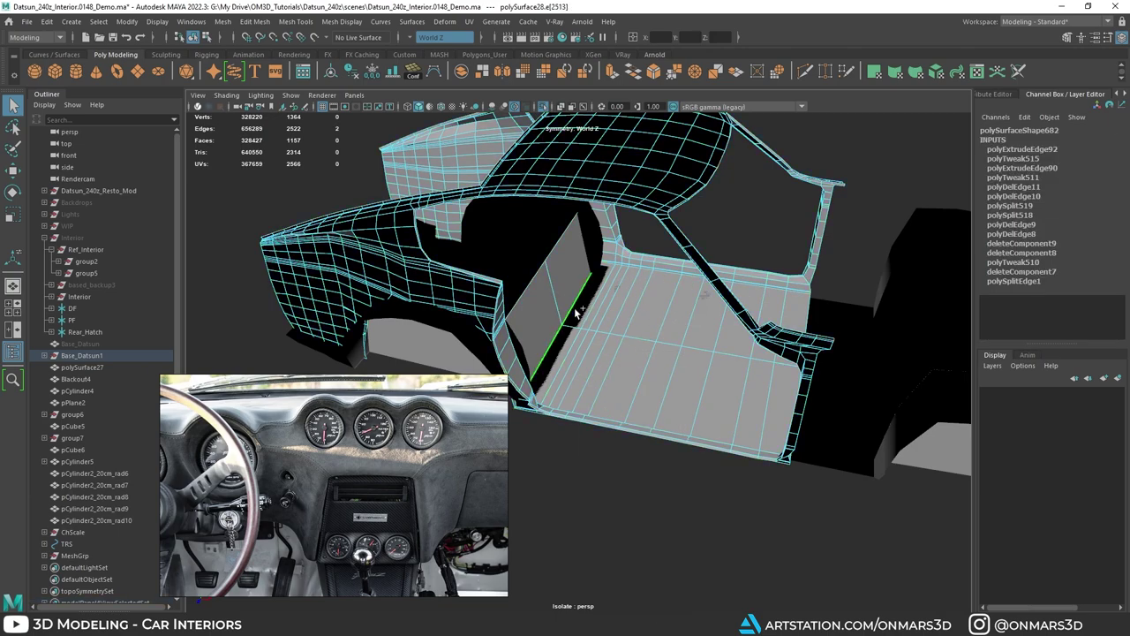
left_click(576, 311)
key("w")
left_click_drag(623, 301, 659, 267)
right_click_drag(659, 267, 704, 254)
key("q")
left_click_drag(704, 254, 720, 273, "alt")
Step: Isolate the interior blockout objects from Base_Datsun1 through MeshGrp and frame them in the viewport
key("ctrl+1")
scroll(720, 273, "up", 3)
middle_click_drag(720, 273, 368, 382, "alt")
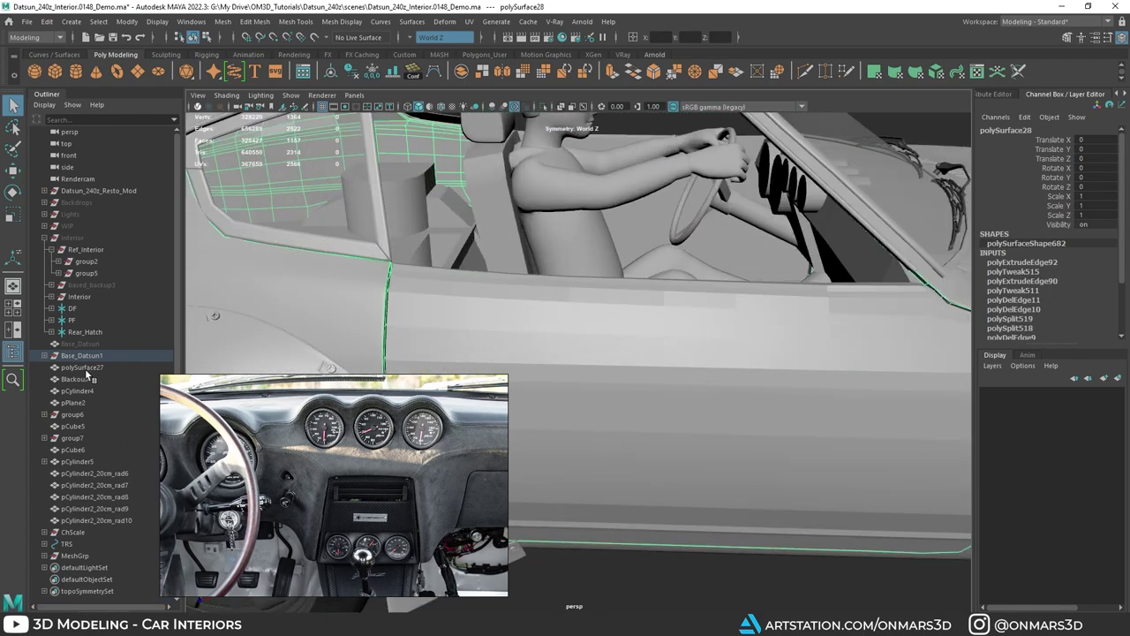
left_click(76, 555)
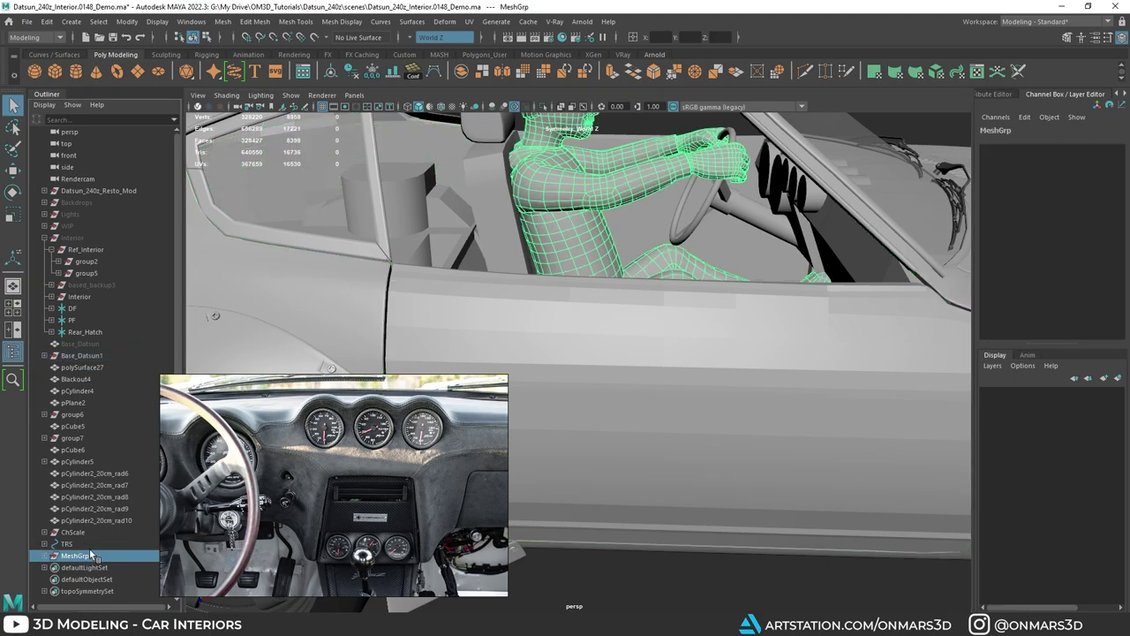
left_click(104, 352, "shift")
left_click(80, 344, "ctrl")
key("ctrl+1")
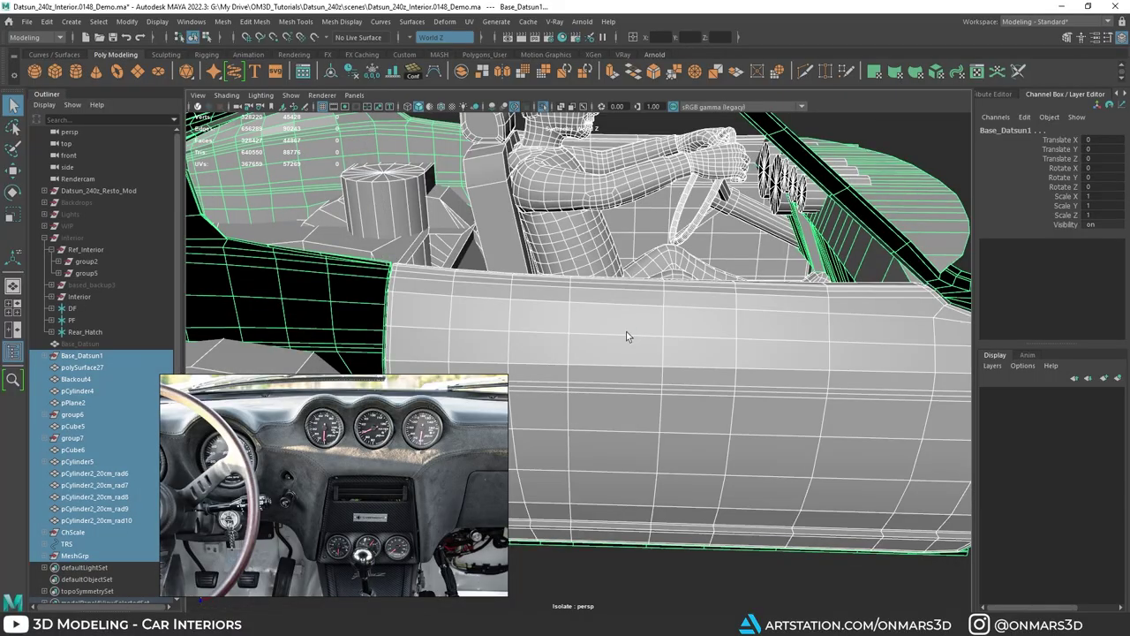
key("f")
left_click_drag(626, 331, 740, 360, "alt")
scroll(662, 356, "up", 5)
left_click_drag(661, 356, 427, 352, "alt")
Step: Select pCube5 between the seats and scale it uniformly to 14.317
left_click(551, 342)
key("w")
scroll(618, 352, "down", 5)
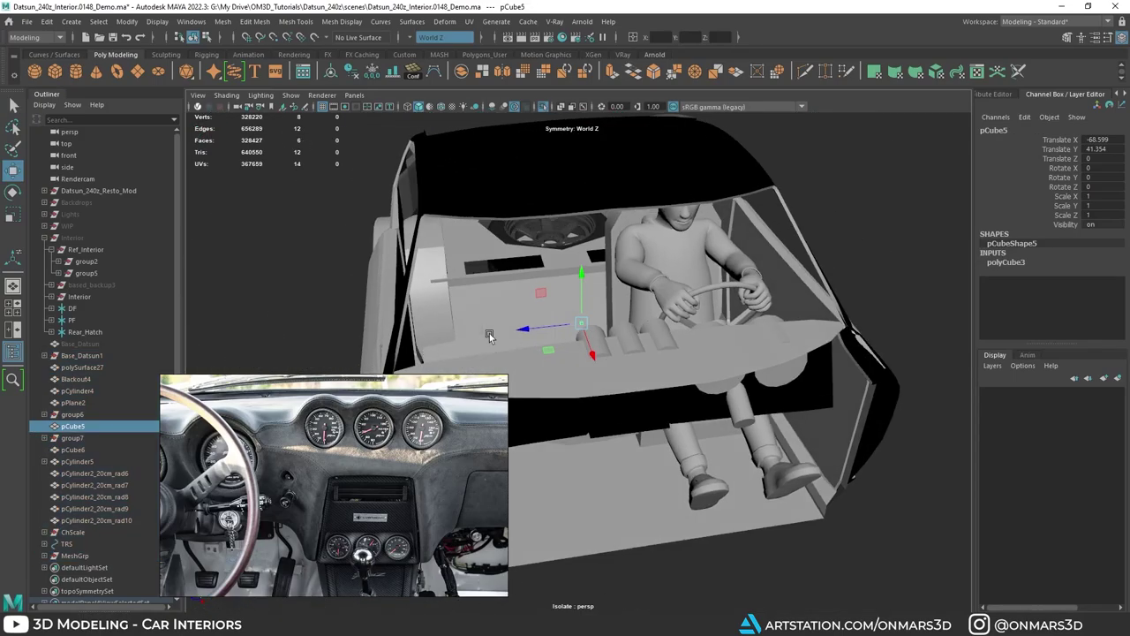
scroll(610, 323, "up", 4)
left_click_drag(617, 323, 648, 318, "alt")
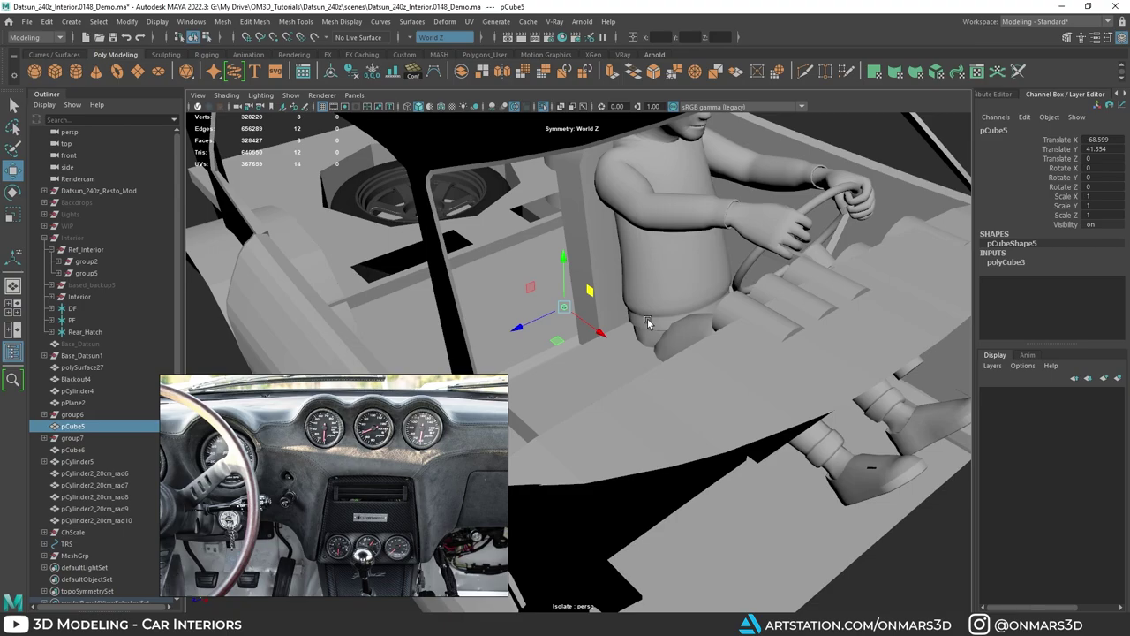
key("r")
left_click_drag(564, 308, 606, 329)
key("w")
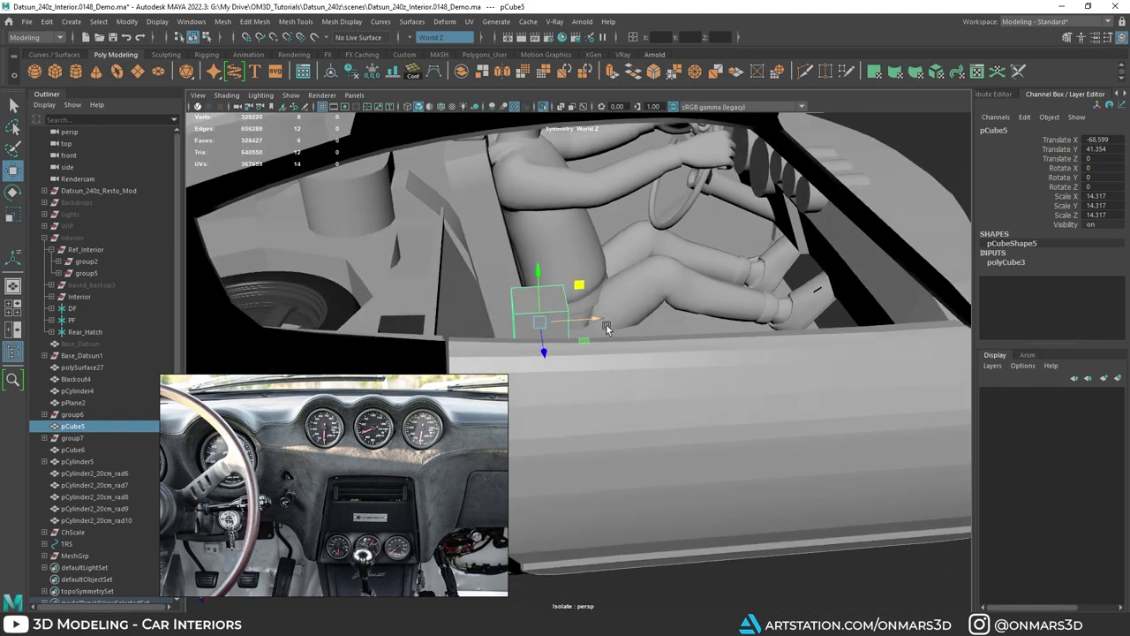
Step: Study the shifter and console in the reference photo and delete the pCube6 object
middle_click_drag(363, 491, 376, 475)
scroll(413, 449, "down", 5)
scroll(424, 504, "up", 4)
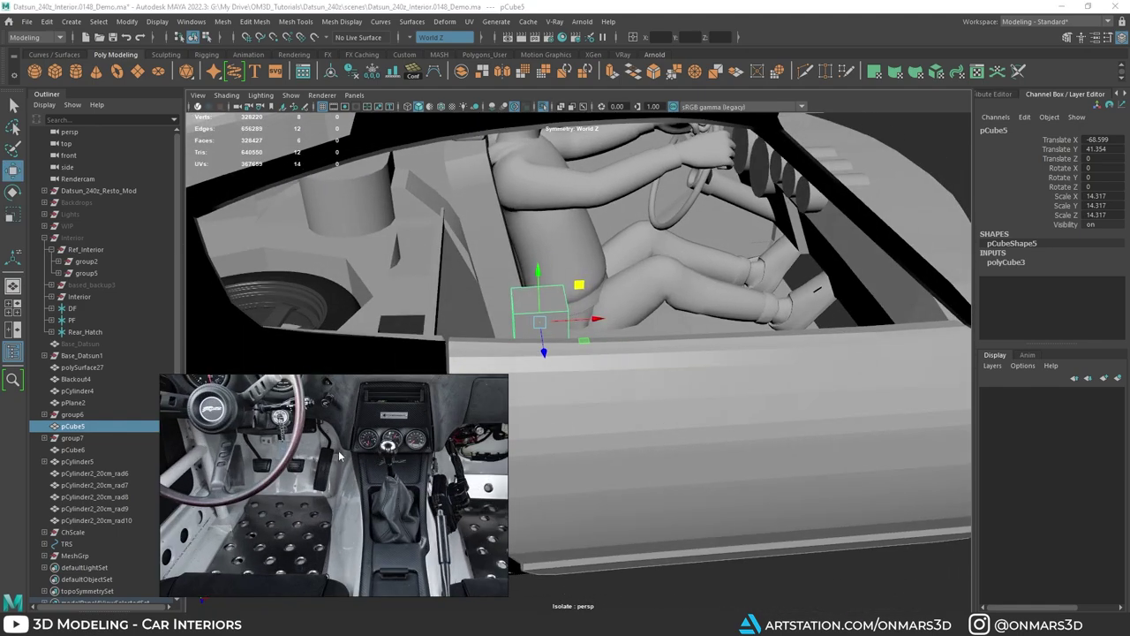
left_click_drag(590, 332, 549, 344, "alt")
left_click(609, 386)
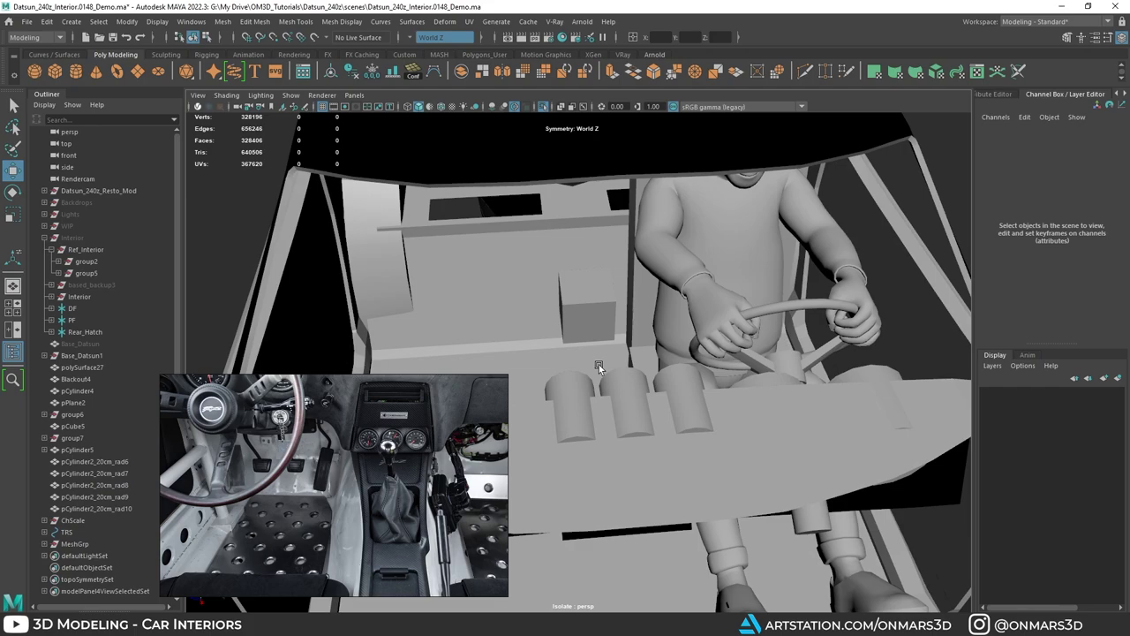
Step: Lower the console cube toward the floor to a Translate Y of 21.616
left_click(566, 339)
left_click_drag(566, 340, 590, 339, "alt")
left_click_drag(578, 282, 577, 322)
left_click_drag(593, 329, 634, 337, "alt")
Step: Duplicate the driver's seat group and mirror the copy to the passenger side with a Scale Z of -1
left_click(634, 337)
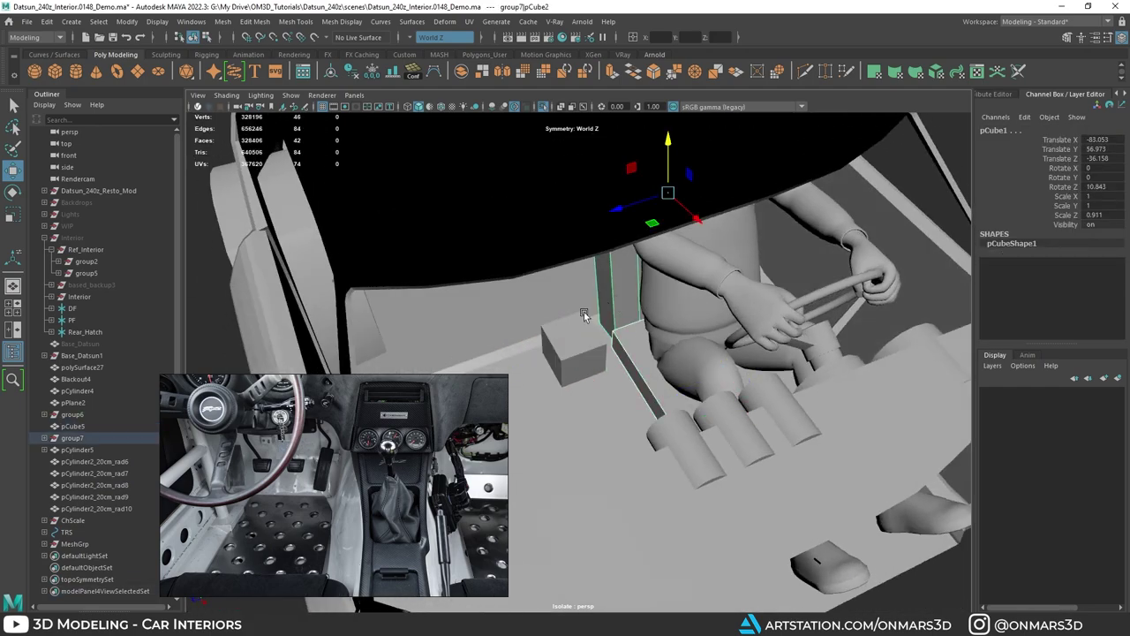
left_click(76, 441)
left_click_drag(432, 330, 501, 302, "alt")
left_click_drag(646, 274, 694, 203, "alt")
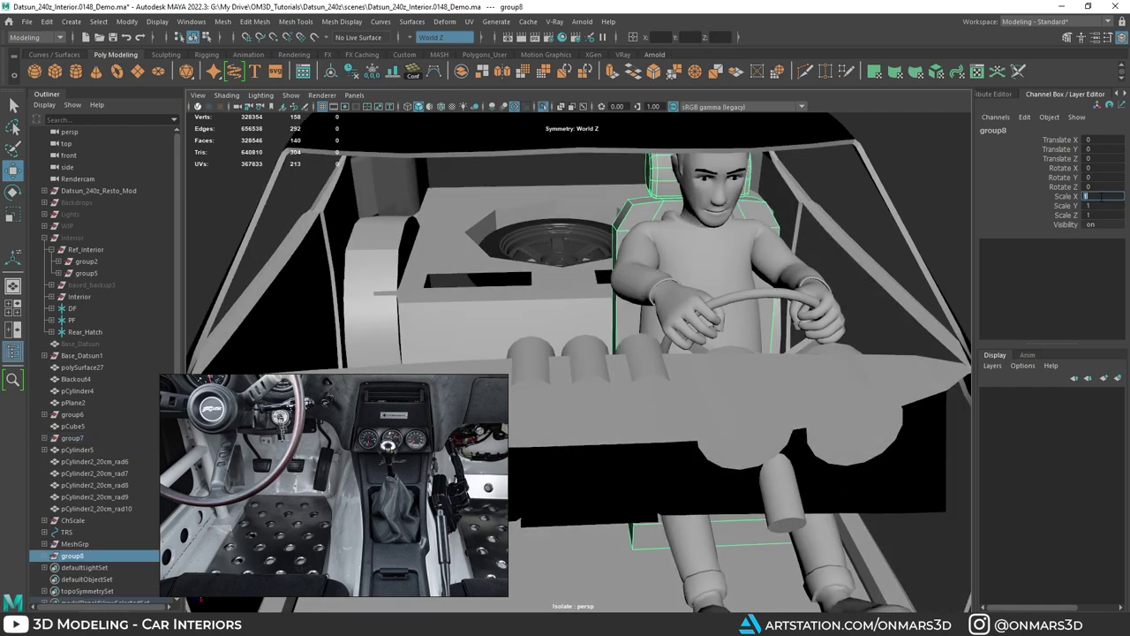
right_click_drag(726, 422, 664, 324, "alt")
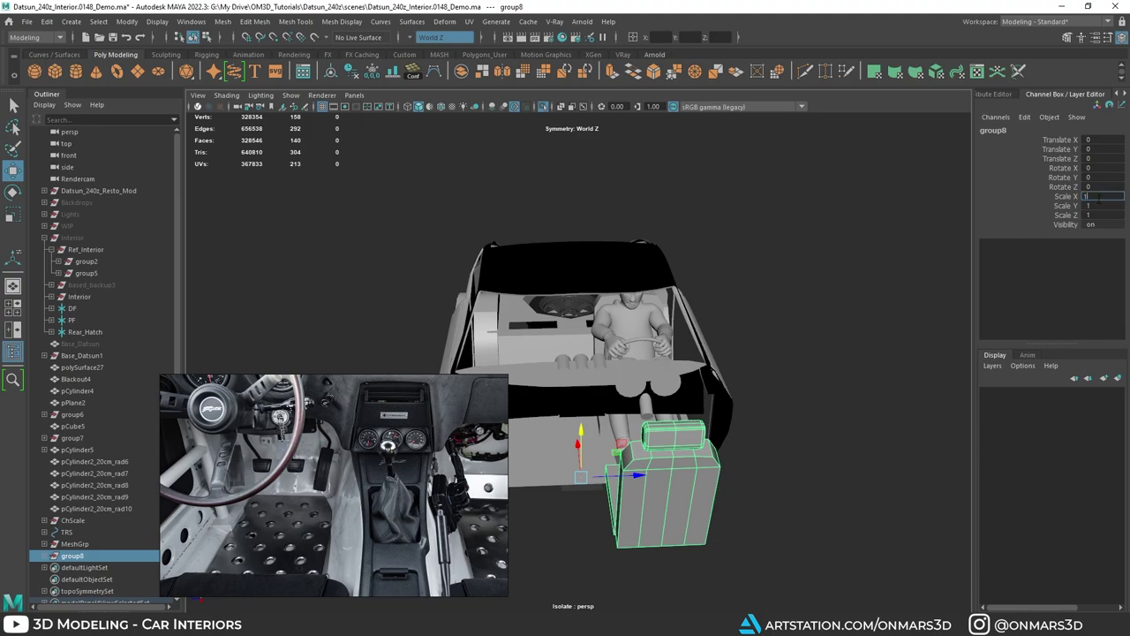
left_click_drag(676, 377, 590, 444, "alt")
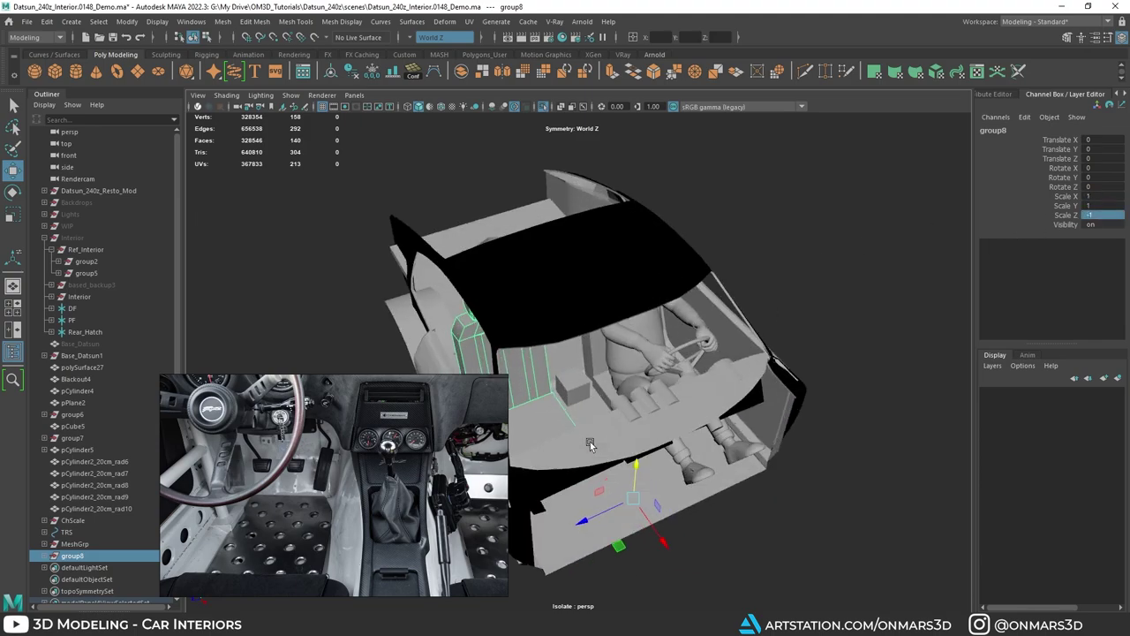
right_click_drag(591, 444, 649, 428, "alt")
Step: Compare the blocked-out door, footwell and seat area with the cabin reference photos of the centre console and floor
middle_click_drag(446, 562, 415, 444)
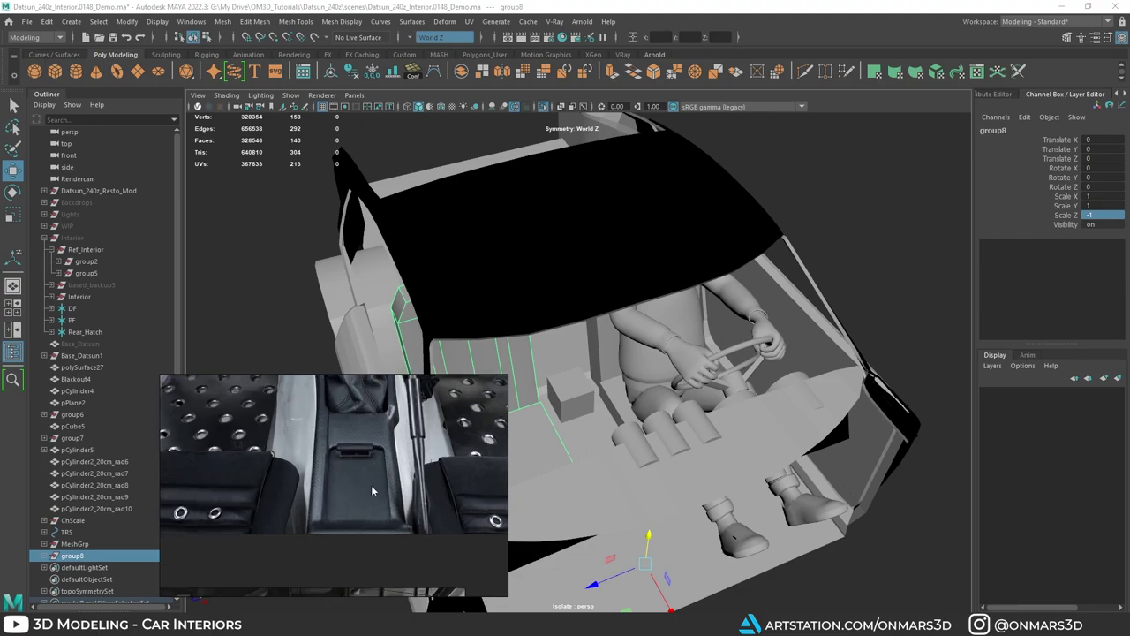
left_click_drag(667, 378, 723, 382, "alt")
key("q")
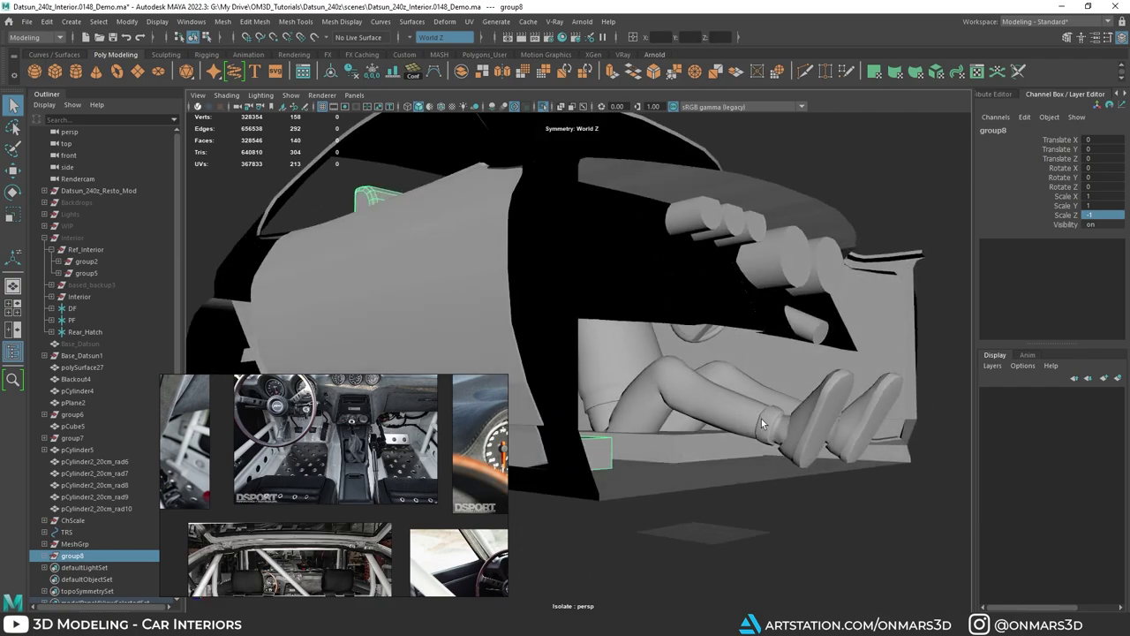
left_click(879, 422)
left_click_drag(876, 426, 738, 421, "alt")
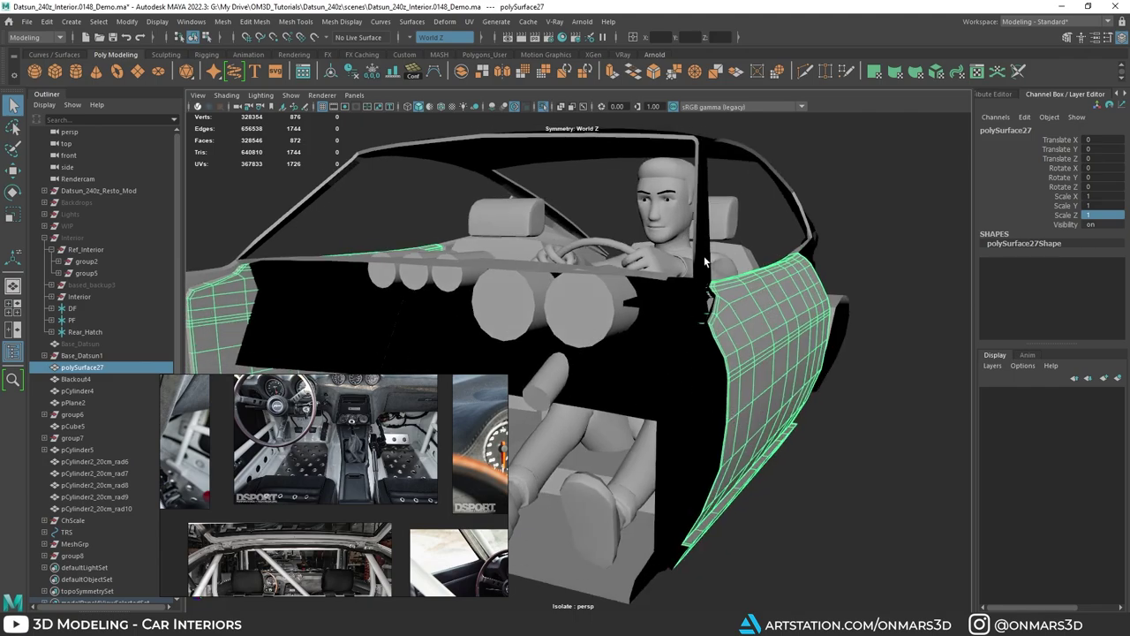
left_click_drag(738, 333, 889, 334, "alt")
double_click(350, 452)
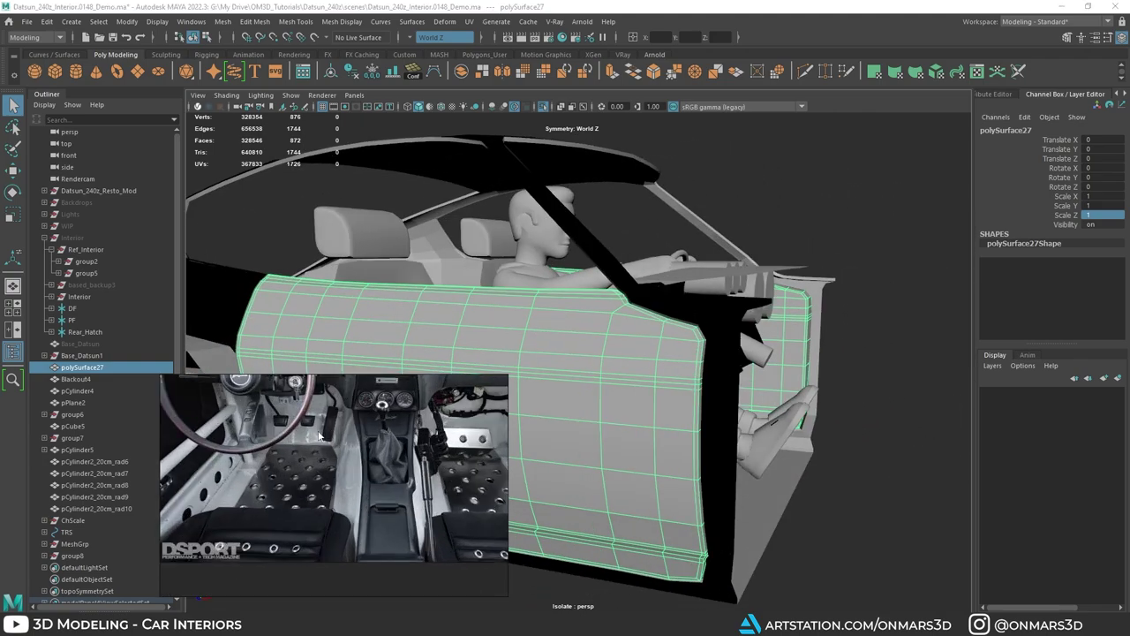
scroll(320, 405, "up", 2)
scroll(341, 436, "down", 2)
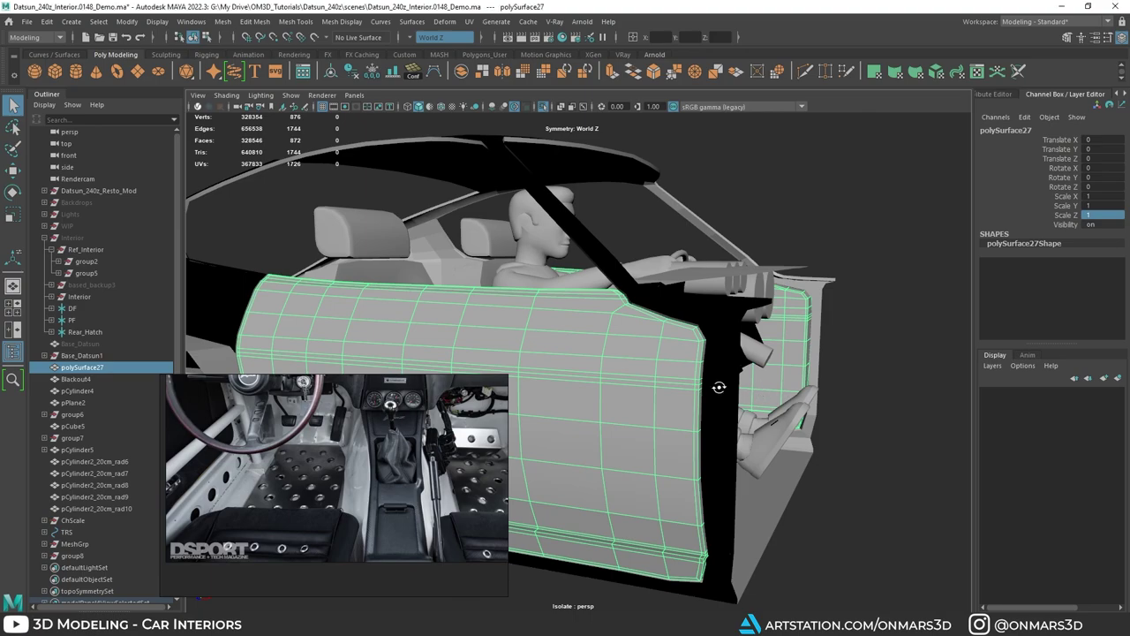
left_click_drag(719, 387, 578, 430, "alt")
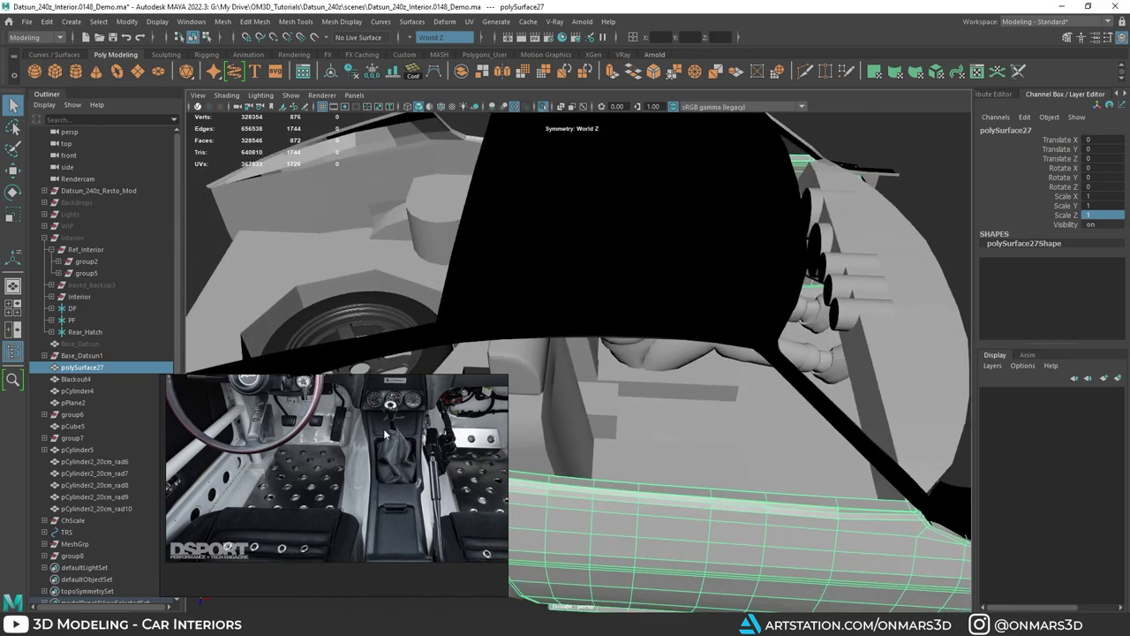
scroll(309, 461, "down", 1)
middle_click_drag(384, 434, 317, 449)
left_click_drag(587, 380, 795, 380, "alt")
scroll(677, 397, "up", 2)
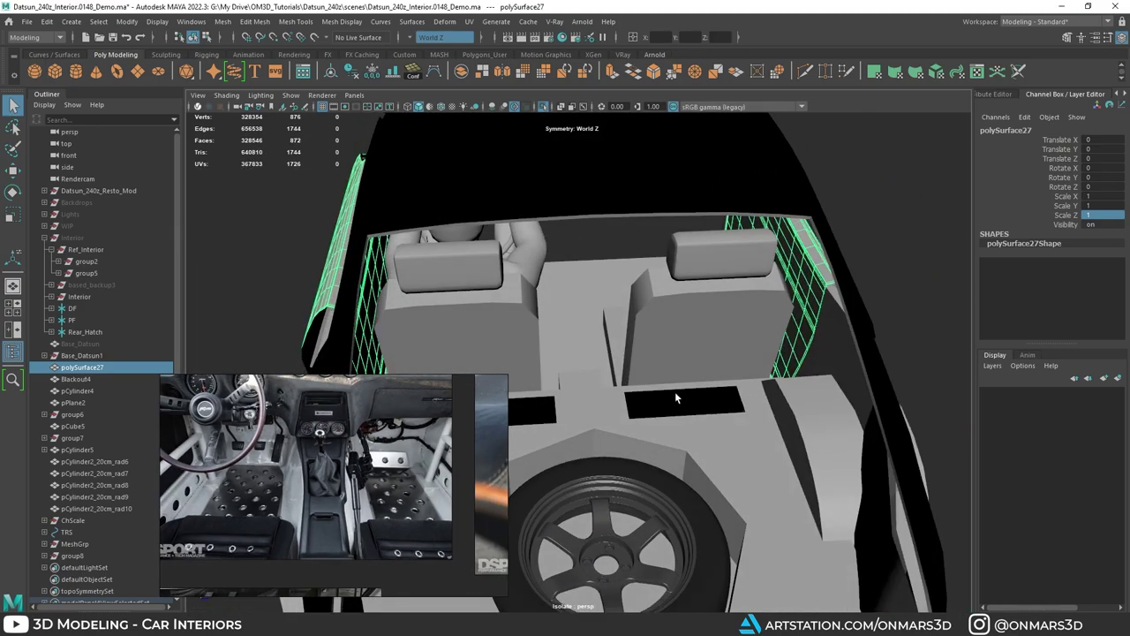
Step: Stretch the console cube lengthwise into a long box and shift it forward to a Translate X of -35.773
key("w")
key("alt+x")
left_click_drag(588, 380, 567, 359, "alt")
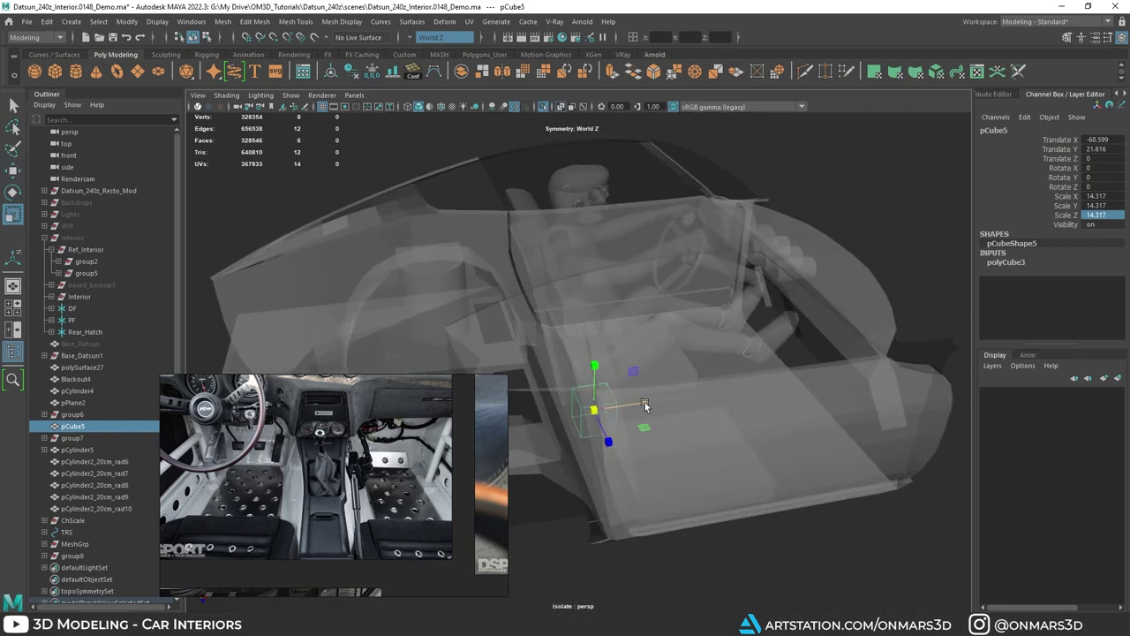
left_click_drag(645, 405, 650, 416, "alt")
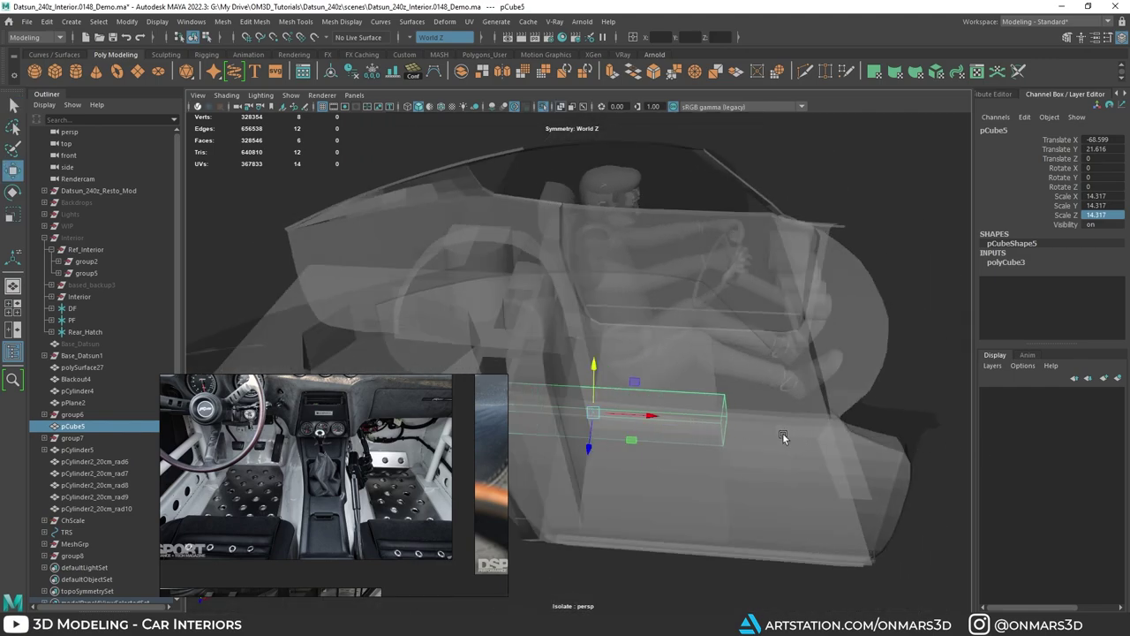
right_click_drag(783, 437, 702, 408, "alt")
mouse_move(622, 377)
left_mouse_down()
mouse_move(647, 374)
mouse_move(575, 338)
mouse_move(576, 353)
mouse_move(754, 386)
mouse_move(710, 370)
left_mouse_up()
key("alt+x")
key("r")
key("alt+x")
key("alt+x")
Step: Extrude the console box's front face forward beneath the dashboard
right_click_drag(661, 299, 664, 370)
left_click(685, 380)
key("w")
left_click_drag(689, 384, 795, 416, "alt")
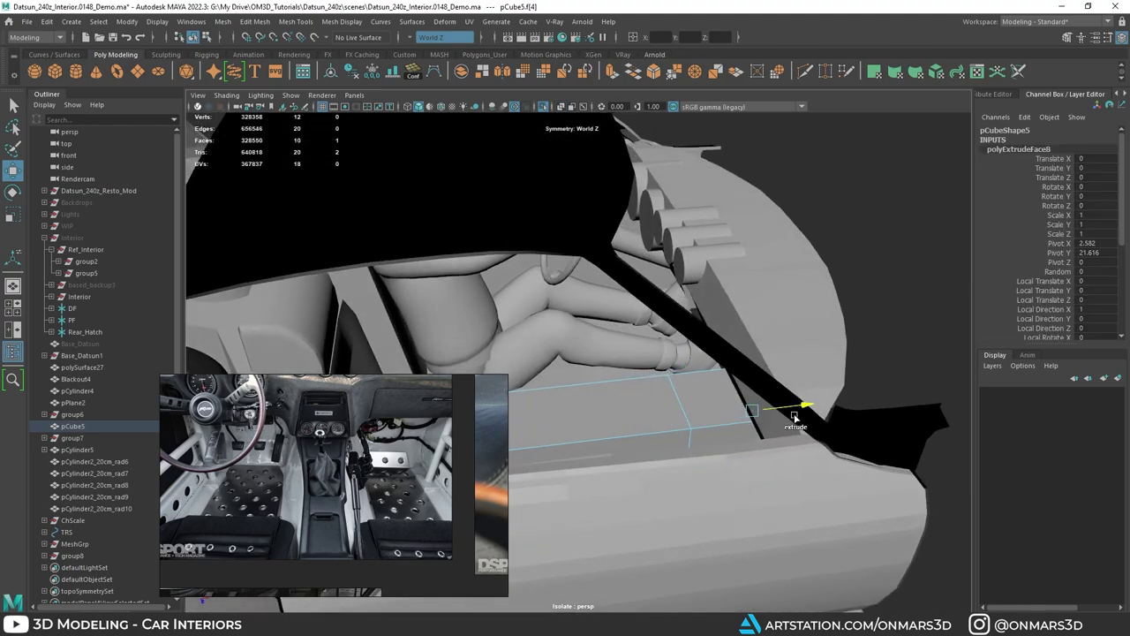
key("alt+x")
mouse_move(717, 397)
left_mouse_down("alt")
mouse_move(734, 400)
mouse_move(698, 379)
mouse_move(751, 386)
mouse_move(709, 344)
mouse_move(662, 331)
mouse_move(660, 310)
mouse_move(672, 308)
mouse_move(638, 335)
mouse_move(654, 292)
left_mouse_up("alt")
key("alt+x")
key("q")
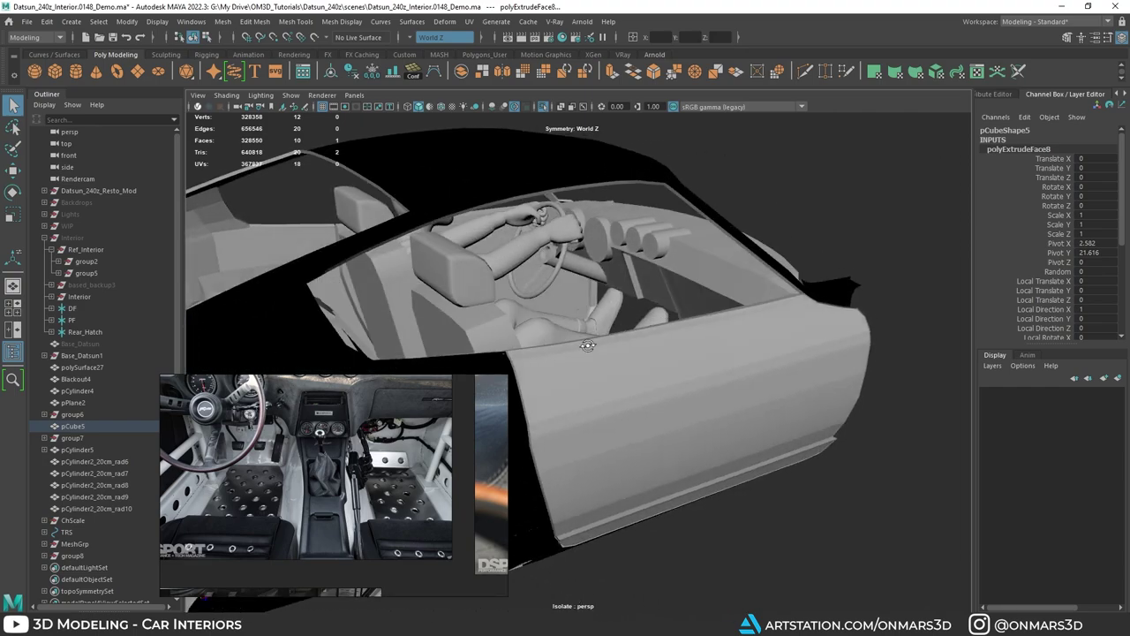
Step: Select the vertices at the front end of the console box for moving
left_click(652, 283)
key("alt+x")
right_click_drag(652, 282, 593, 281)
left_click_drag(593, 281, 796, 368, "alt")
left_click_drag(594, 283, 667, 364)
key("w")
key("alt+x")
key("F8")
key("q")
Step: Select the three crosswise top edges of the console box for moving
left_click(674, 347)
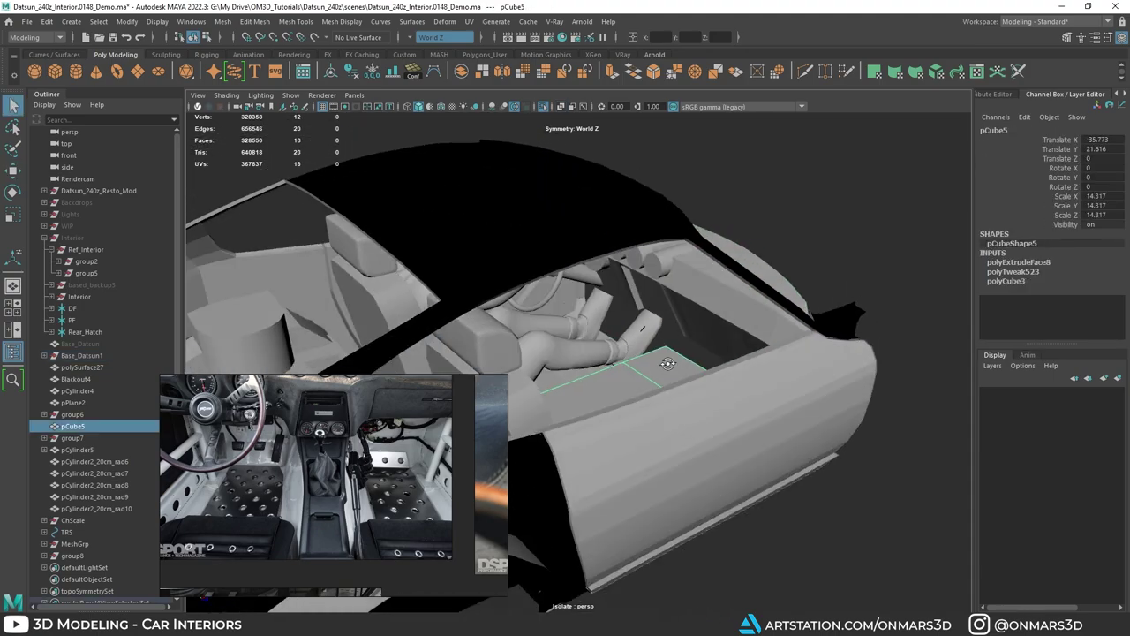
right_click_drag(660, 300, 661, 353)
right_click_drag(651, 268, 652, 265)
key("alt+x")
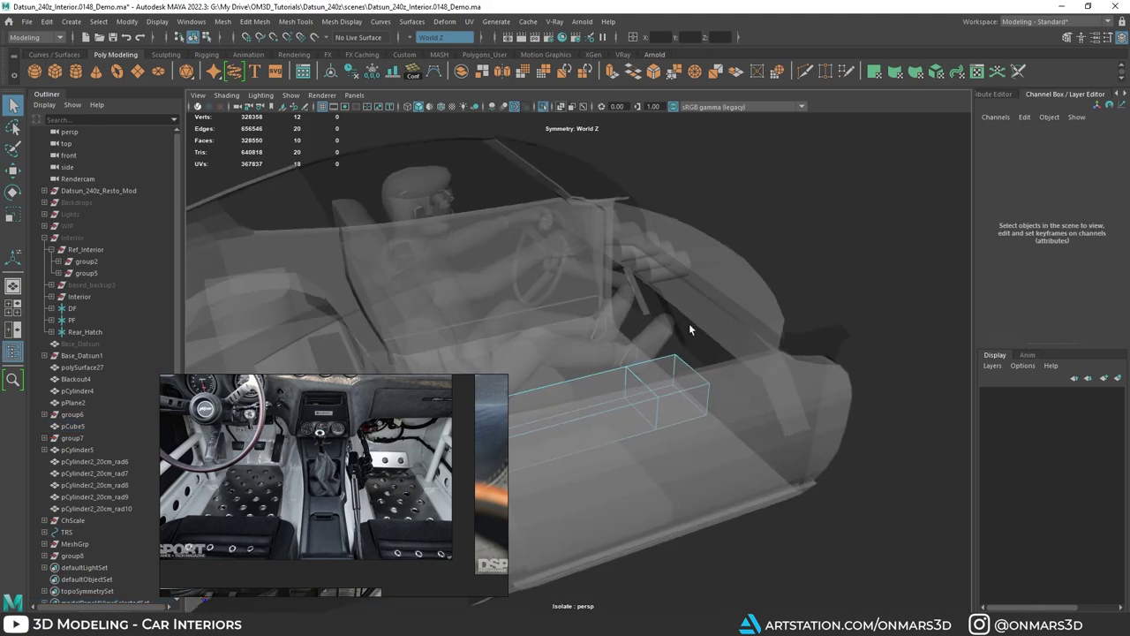
left_click(695, 367)
left_click_drag(694, 365, 675, 337, "alt")
key("alt+x")
key("alt+x")
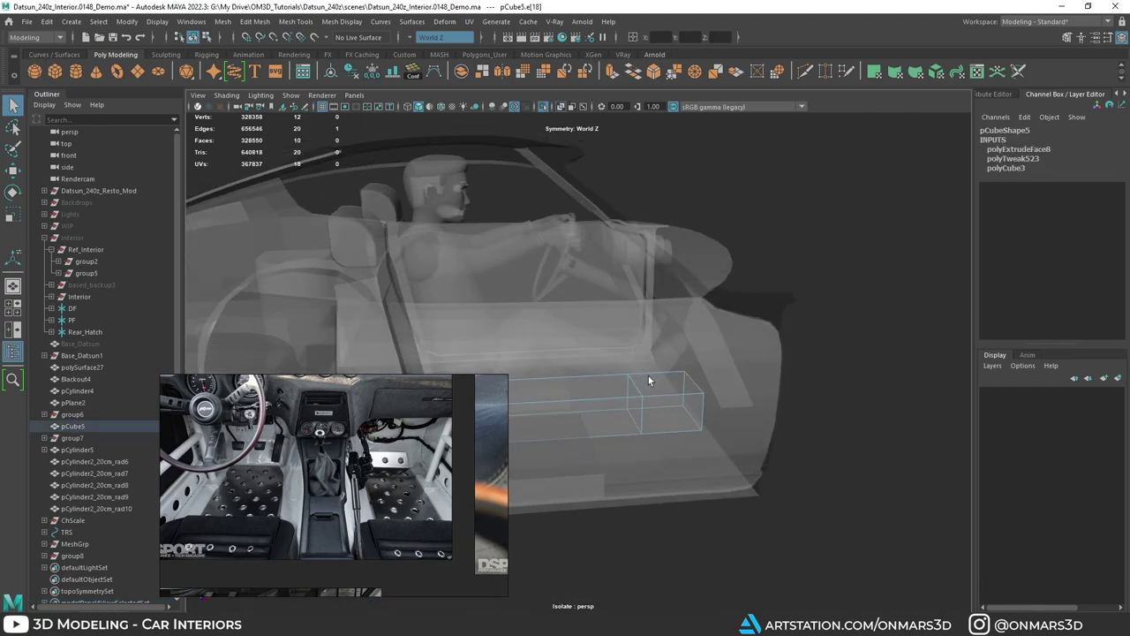
left_click(637, 382, "shift")
left_click_drag(637, 383, 599, 389, "alt")
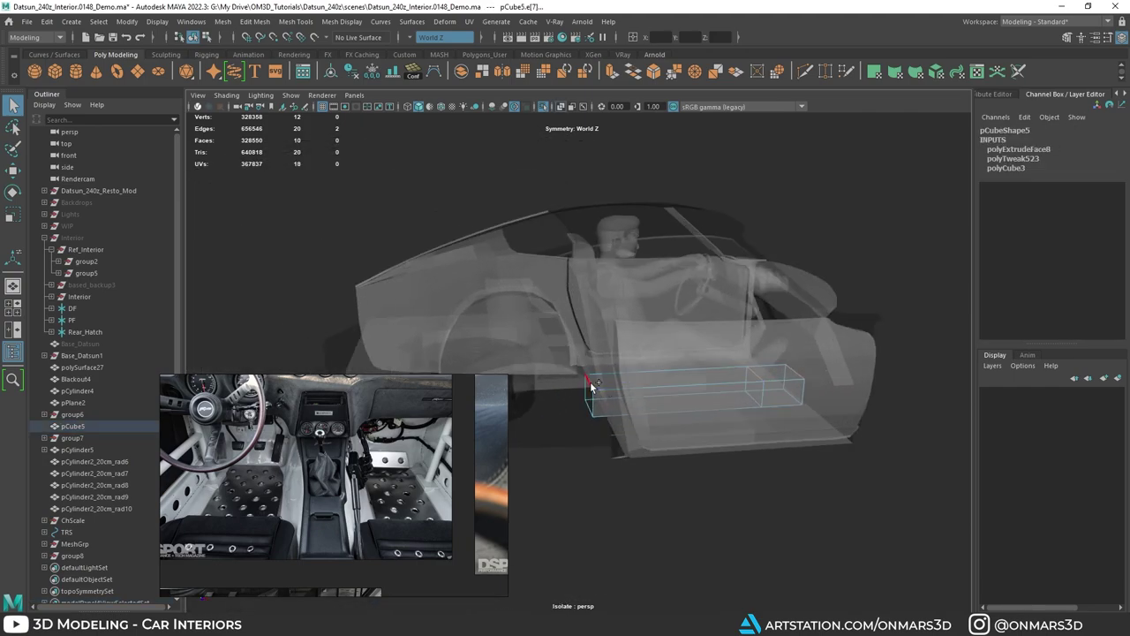
key("alt+x")
mouse_move(715, 375)
left_mouse_down("alt")
mouse_move(447, 379)
mouse_move(431, 397)
left_mouse_up("alt")
Step: Browse the interior reference photos and examine the centre console, transmission tunnel and bucket seat area
scroll(307, 545, "up", 2)
scroll(334, 528, "down", 5)
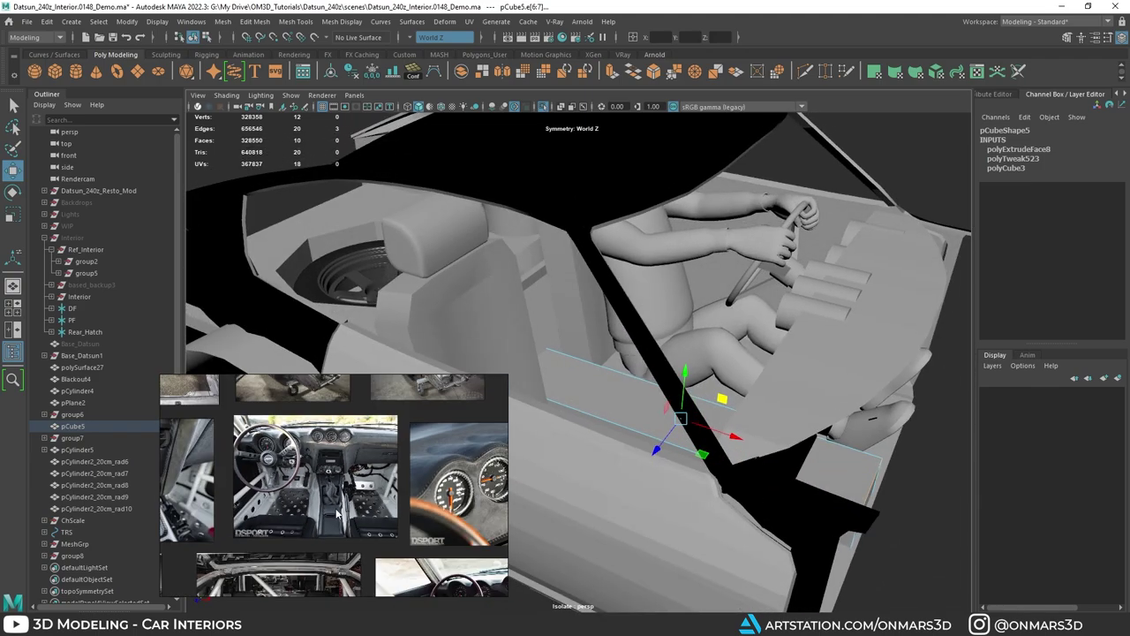
scroll(371, 460, "up", 4)
mouse_move(312, 460)
middle_mouse_down()
mouse_move(374, 449)
mouse_move(305, 454)
middle_mouse_up()
scroll(374, 446, "up", 2)
scroll(305, 455, "down", 7)
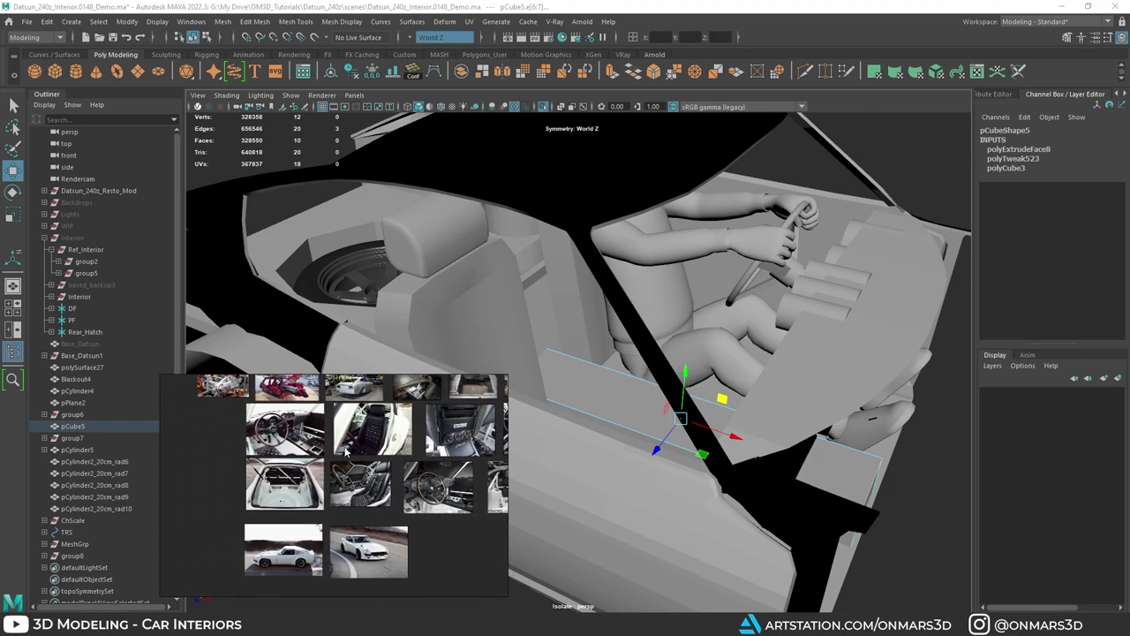
scroll(300, 465, "up", 4)
scroll(331, 470, "down", 4)
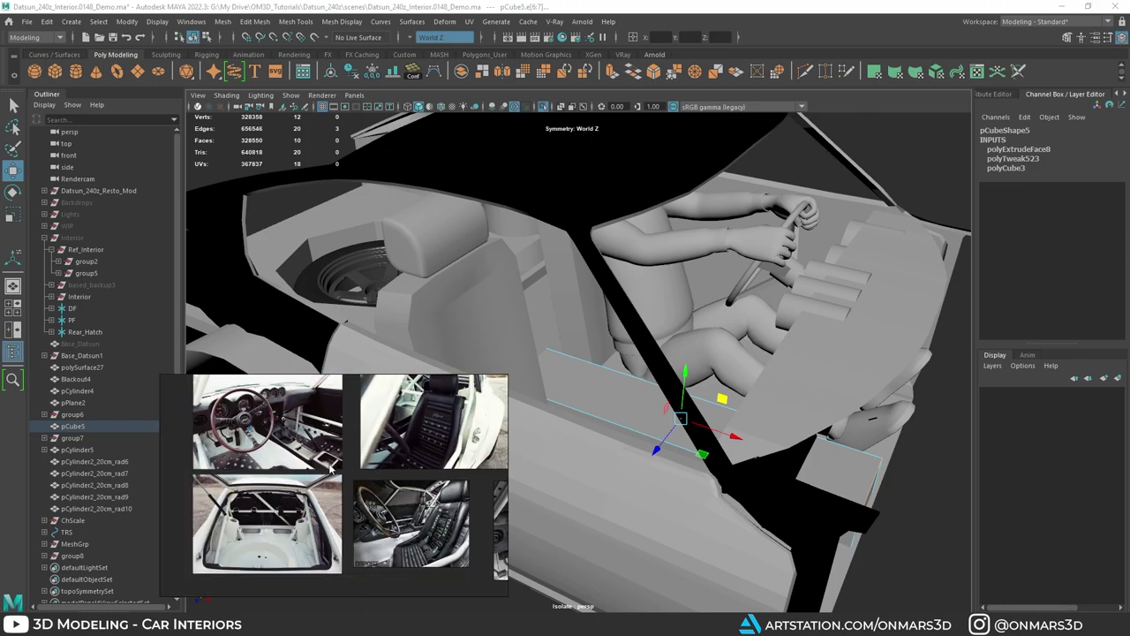
scroll(325, 407, "up", 5)
scroll(168, 511, "up", 4)
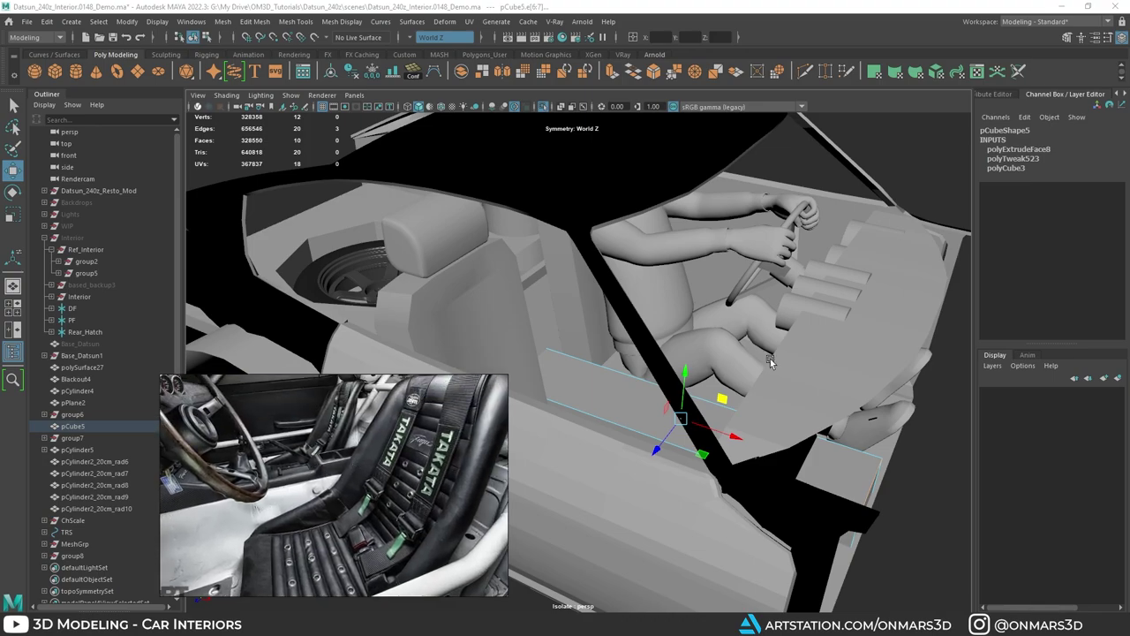
Step: Raise the console's front top edge beneath the dashboard and widen it so the front end flares outward
mouse_move(743, 377)
left_mouse_down("alt")
mouse_move(652, 340)
mouse_move(706, 373)
mouse_move(729, 356)
mouse_move(686, 371)
mouse_move(740, 355)
left_mouse_up("alt")
key("alt+x")
key("alt+a")
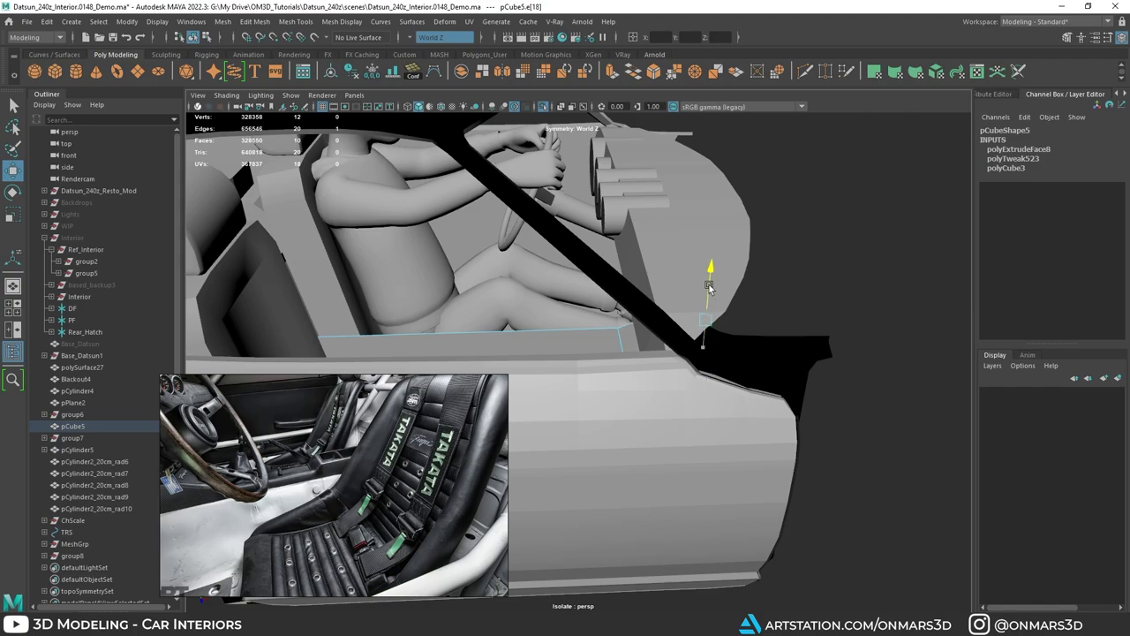
mouse_move(710, 286)
left_mouse_down("alt")
mouse_move(637, 276)
mouse_move(575, 295)
mouse_move(623, 284)
mouse_move(568, 337)
mouse_move(574, 348)
mouse_move(548, 351)
mouse_move(559, 352)
mouse_move(571, 346)
mouse_move(550, 336)
mouse_move(489, 343)
mouse_move(477, 333)
left_mouse_up("alt")
key("r")
middle_click_drag(476, 333, 481, 268, "alt")
left_click_drag(481, 267, 557, 269, "alt")
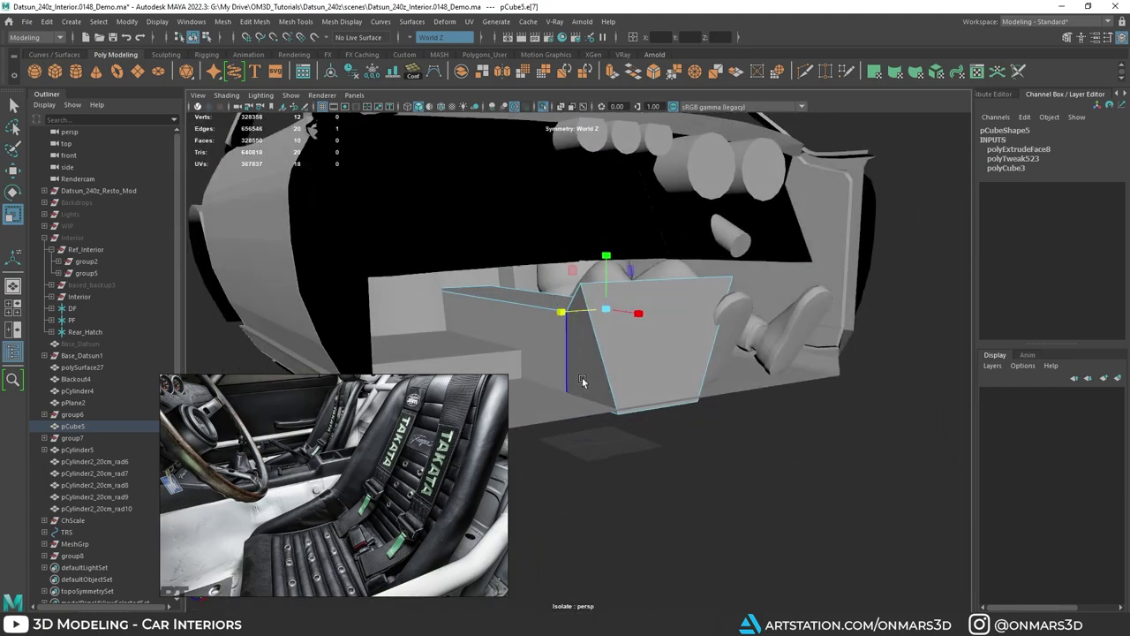
Step: Select the console's lengthwise side edges and move them slightly inward symmetrically to narrow the box
key("alt+x")
left_click_drag(663, 430, 560, 296, "alt")
key("alt+x")
key("alt+x")
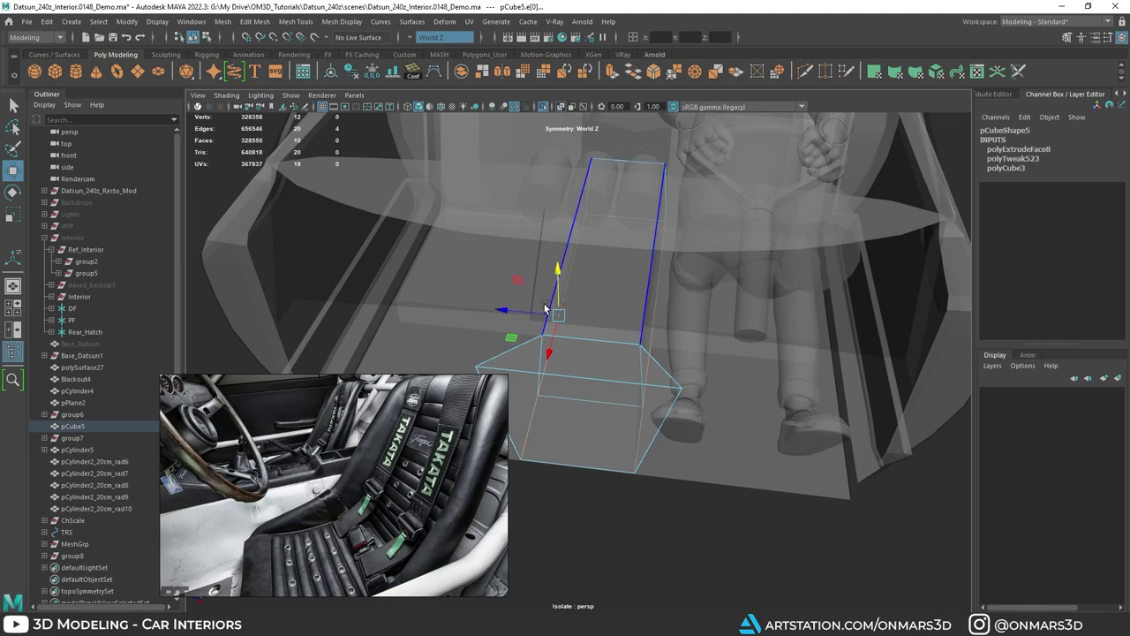
double_click(535, 342)
key("alt+x")
key("w")
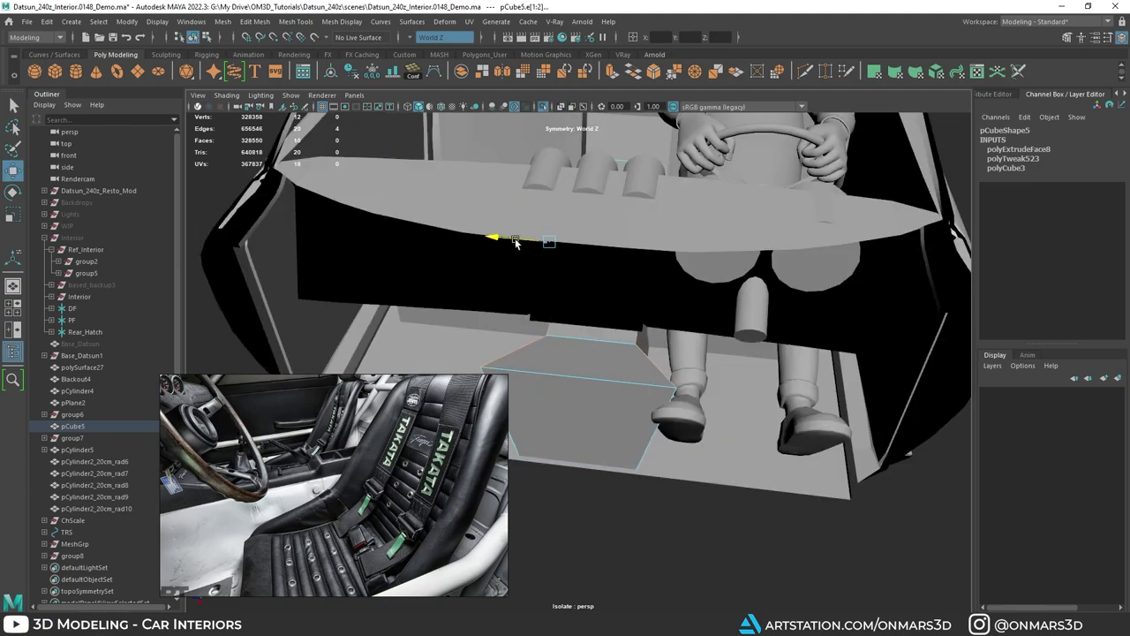
left_click_drag(522, 246, 644, 308, "alt")
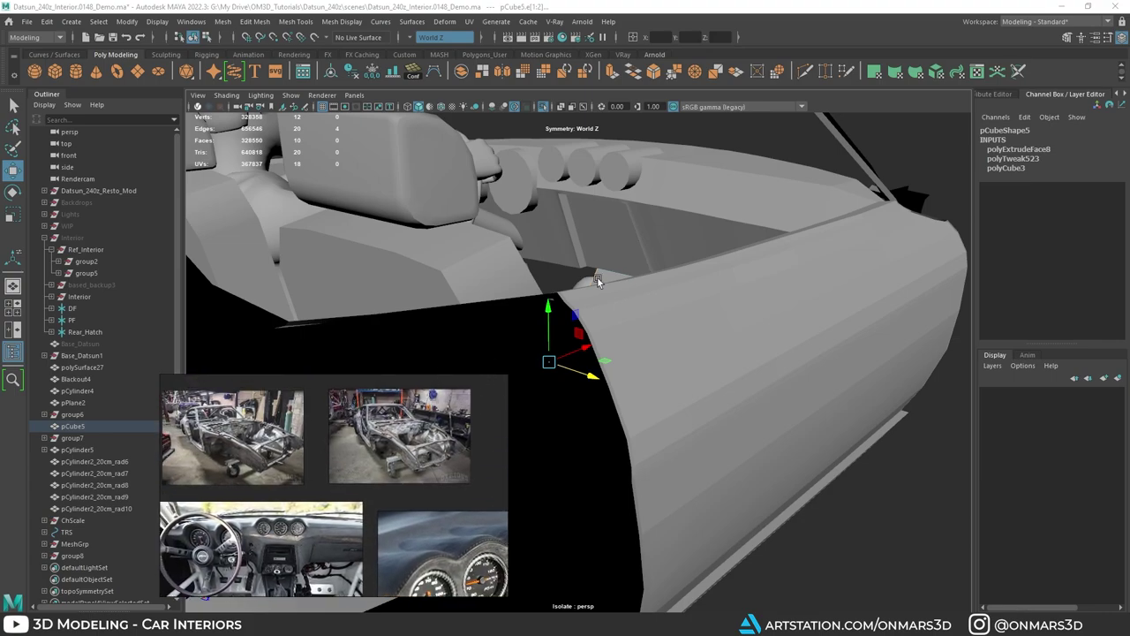
left_click_drag(677, 319, 672, 369, "alt")
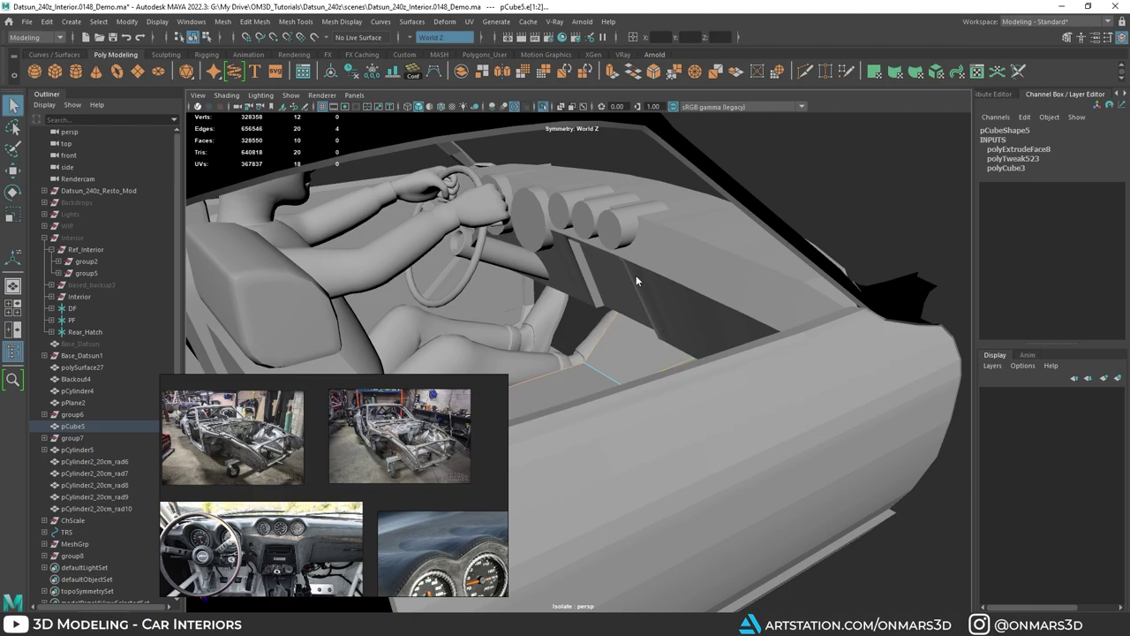
Step: Select the car body shell and examine its open front end around the floor and door frame
key("F8")
left_click_drag(636, 275, 579, 343, "alt")
left_click(584, 407)
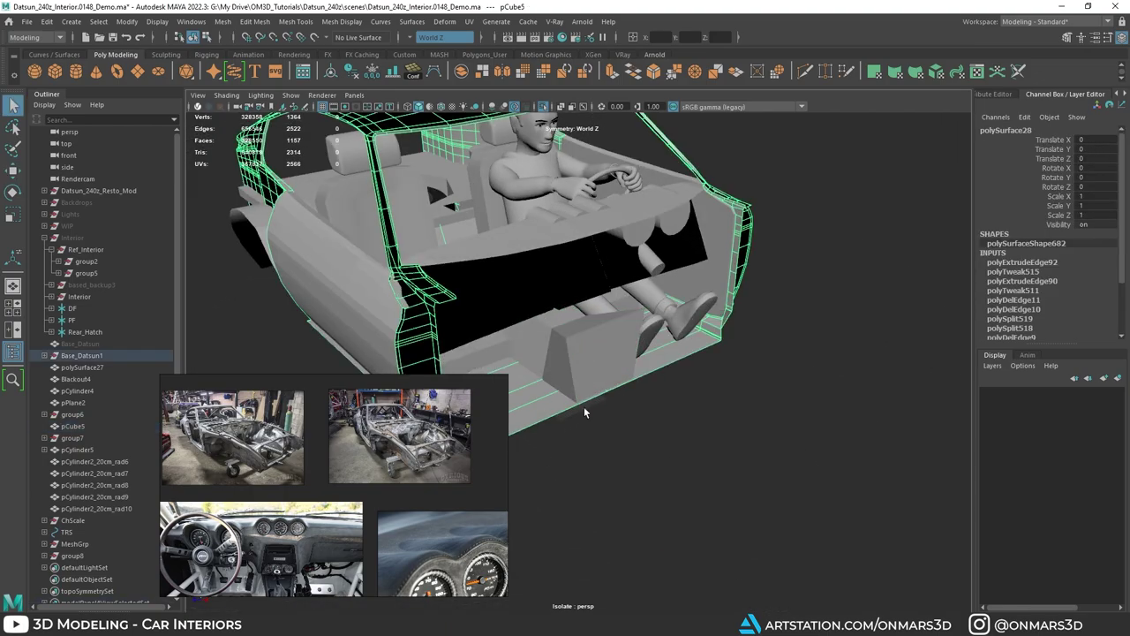
left_click_drag(584, 412, 525, 404, "alt")
middle_click_drag(657, 393, 691, 365, "alt")
left_click_drag(690, 365, 596, 257, "alt")
left_click_drag(609, 322, 510, 312, "alt")
right_click_drag(509, 312, 710, 262, "alt")
left_click_drag(653, 337, 706, 345, "alt")
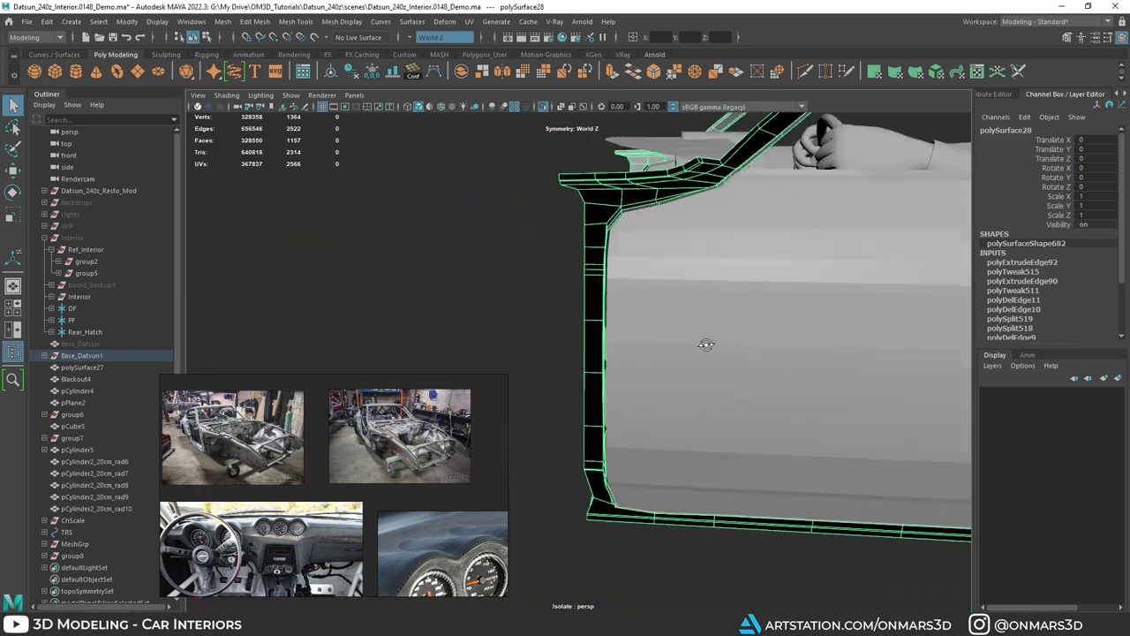
right_click_drag(706, 346, 538, 345, "alt")
left_click_drag(539, 345, 585, 348, "alt")
Step: Extrude the front edge of the shell's floor forward and upward in two sections to form the footwell's front wall
key("w")
right_click_drag(558, 300, 558, 267)
key("q")
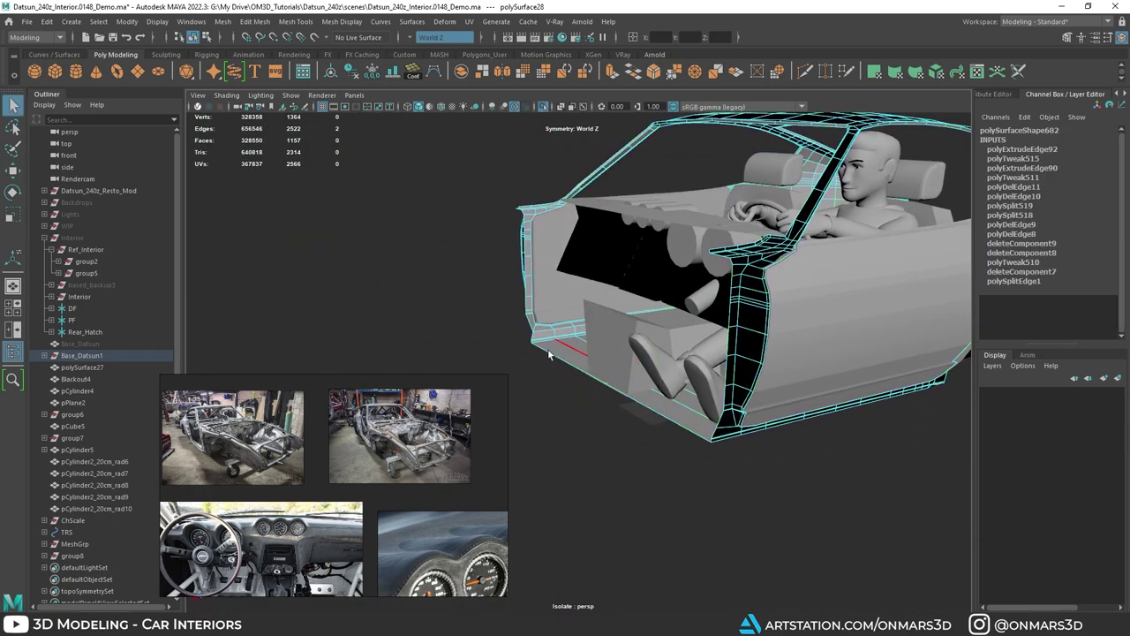
key("w")
left_click_drag(646, 405, 606, 404, "alt")
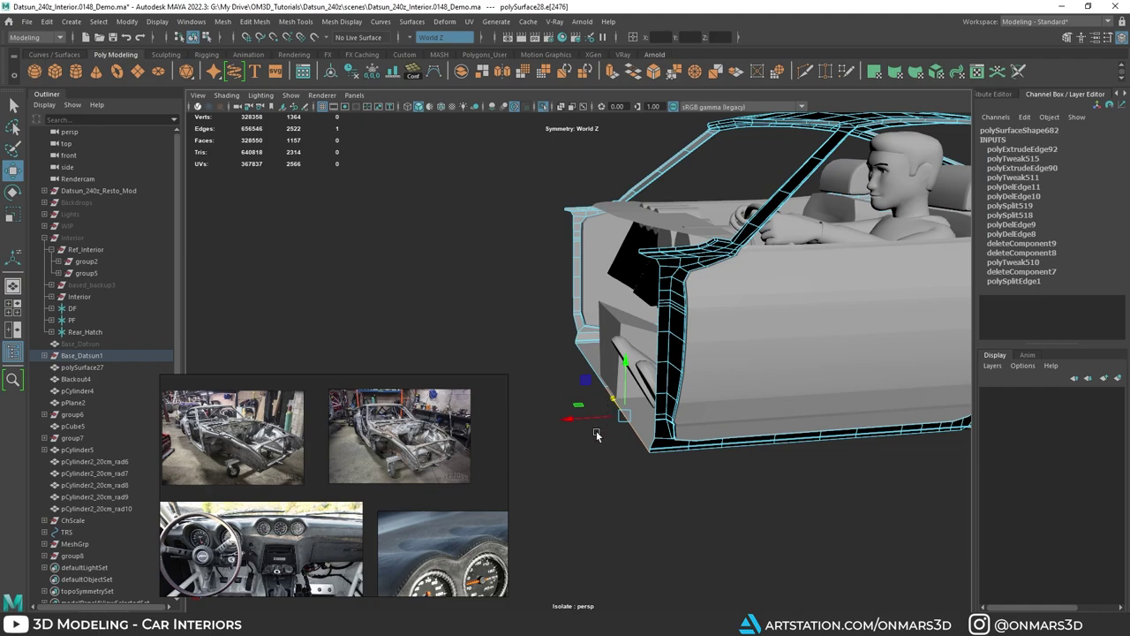
left_click_drag(563, 372, 486, 367, "alt")
right_click_drag(486, 367, 509, 365, "alt")
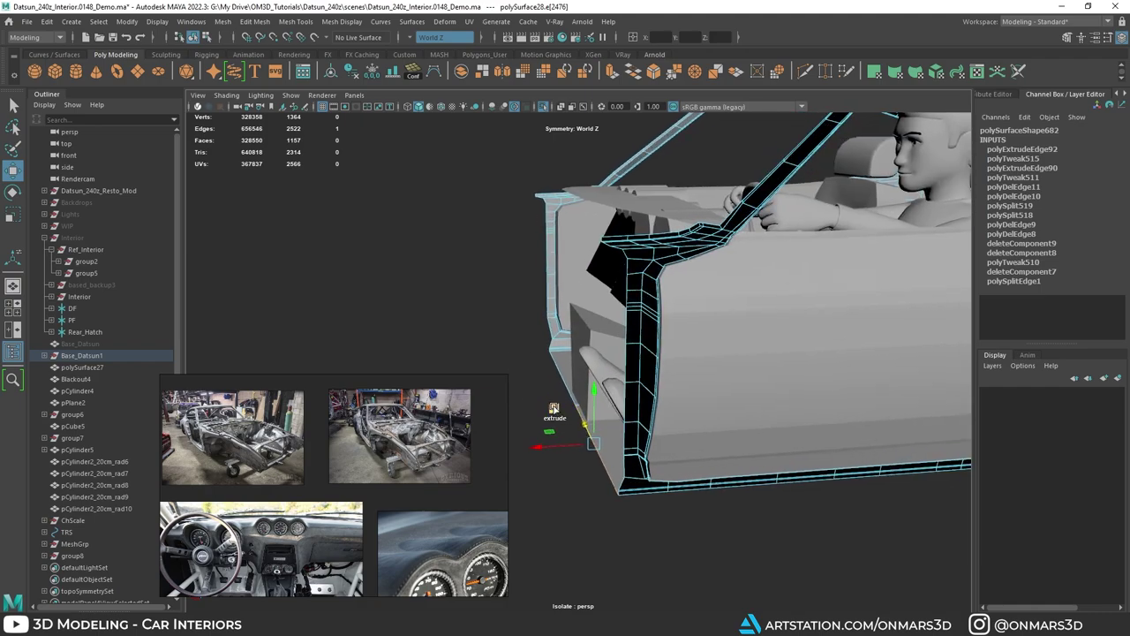
left_click_drag(554, 408, 521, 303, "shift")
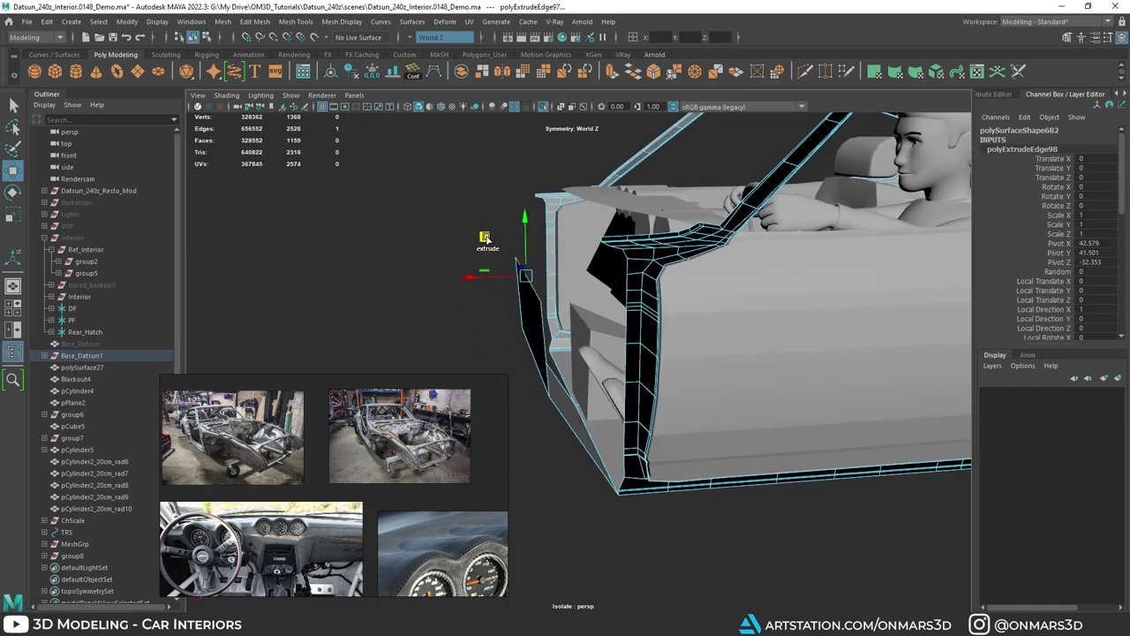
left_click_drag(658, 279, 602, 274, "alt")
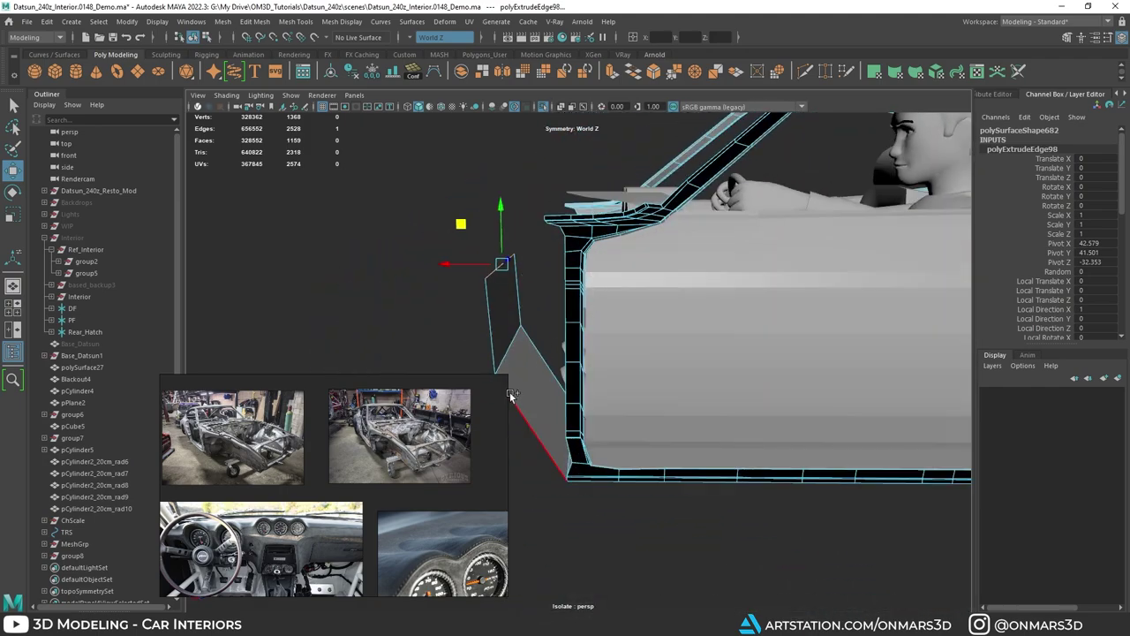
Step: Extrude the side edges of the new front wall back toward the door frame to close the footwell's side
left_click_drag(492, 331, 629, 364, "alt")
left_click(548, 318)
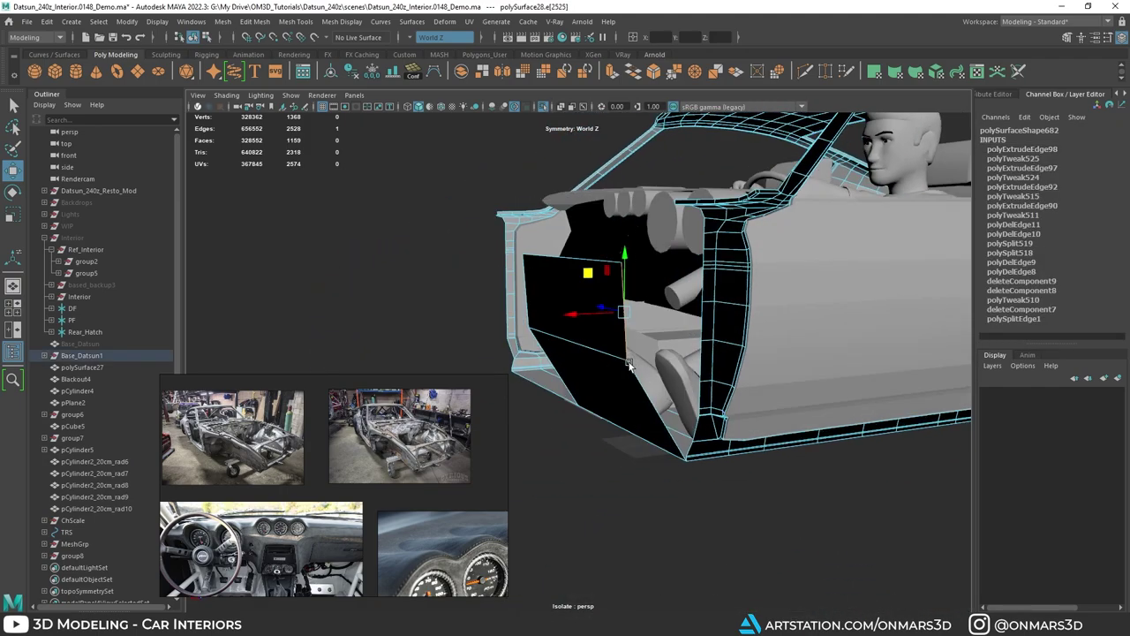
left_click_drag(689, 394, 658, 328, "alt")
left_click_drag(589, 356, 672, 403, "shift")
key("r")
key("w")
right_click_drag(672, 402, 638, 256, "alt")
left_click_drag(638, 256, 687, 281, "alt")
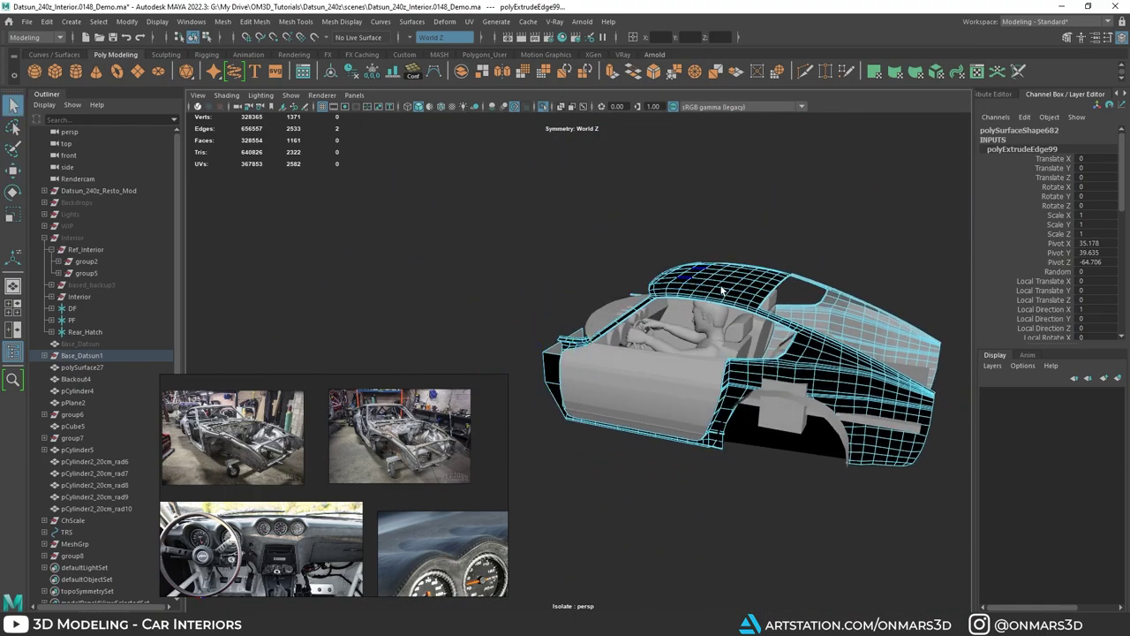
Step: Hide the outer door panel to expose the driver's footwell
right_click_drag(722, 290, 738, 304, "alt")
right_click_drag(737, 304, 766, 273)
left_click(656, 373, "shift")
key("ctrl+h")
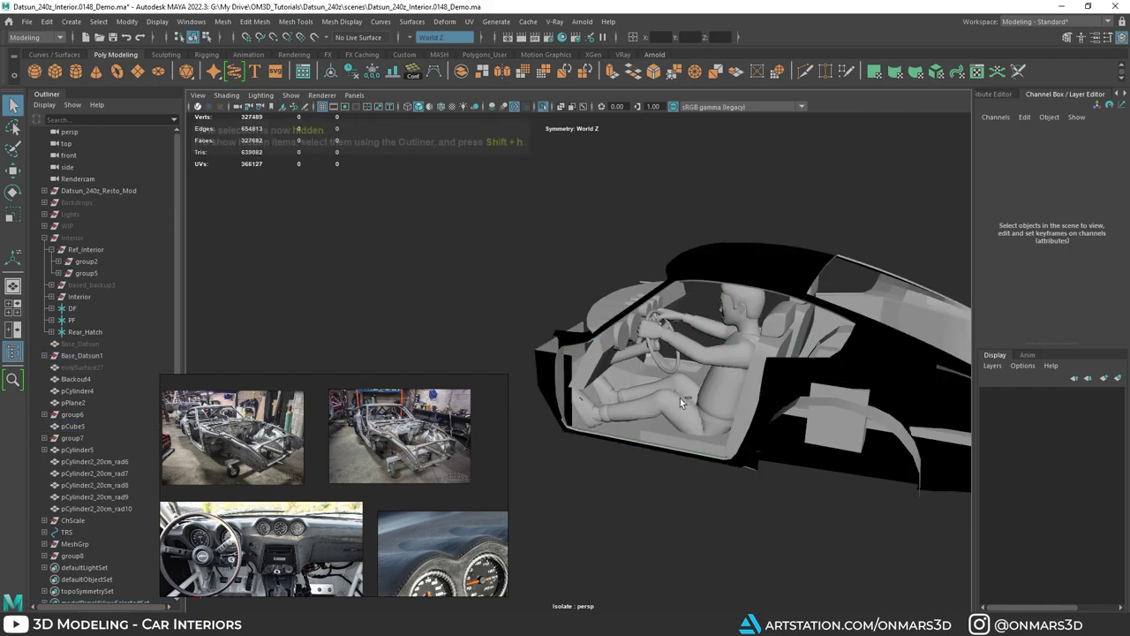
left_click_drag(680, 399, 727, 362, "alt")
key("ctrl+z")
left_click(646, 327)
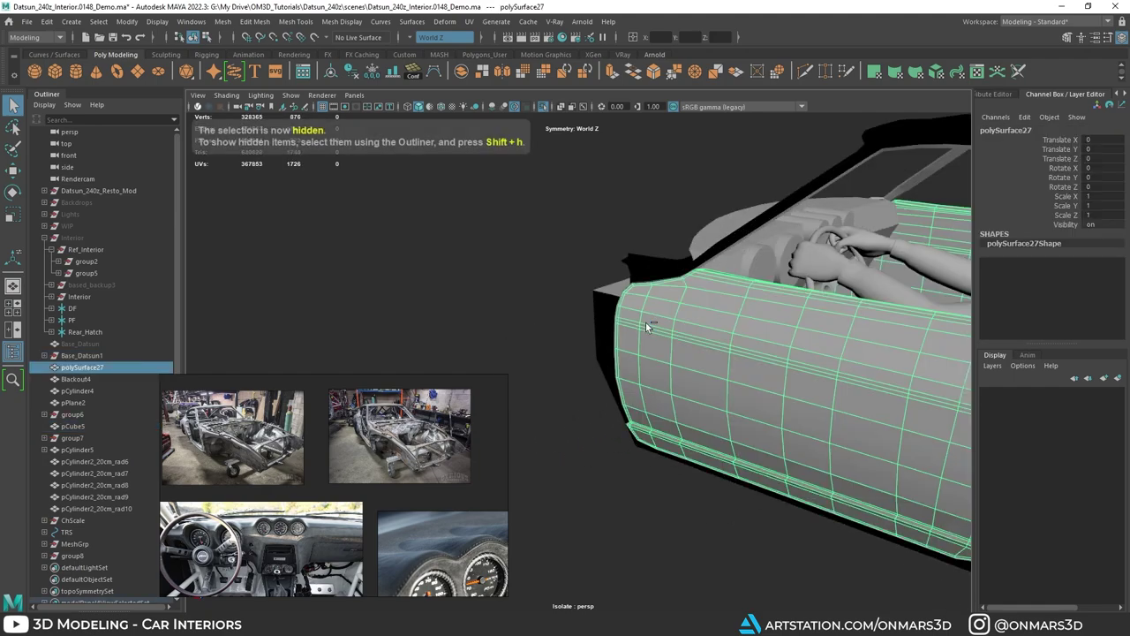
key("ctrl+h")
Step: Move the middle and lower rear vertices of the new footwell side panel to line up with the door frame
left_click(653, 324)
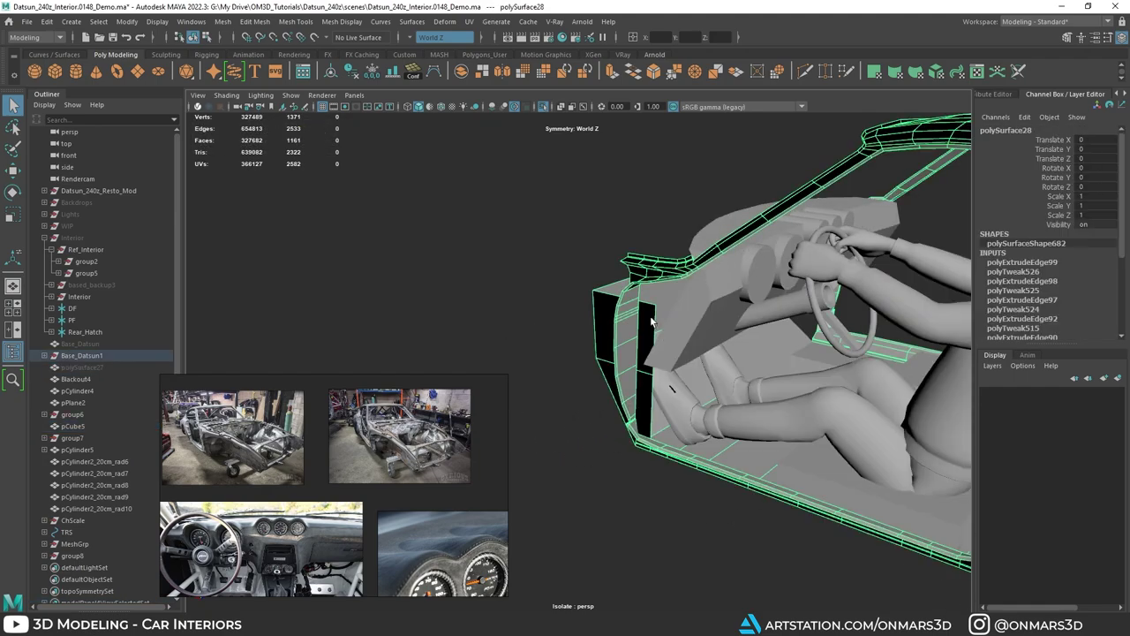
right_click_drag(654, 323, 649, 309)
scroll(662, 306, "up", 2)
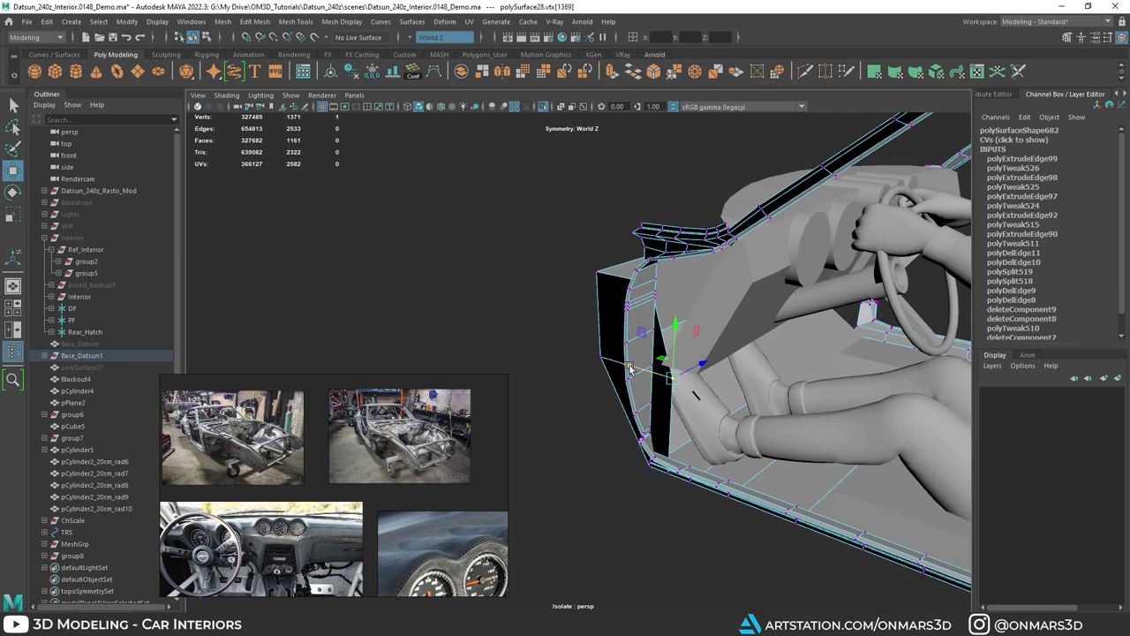
scroll(641, 413, "up", 4)
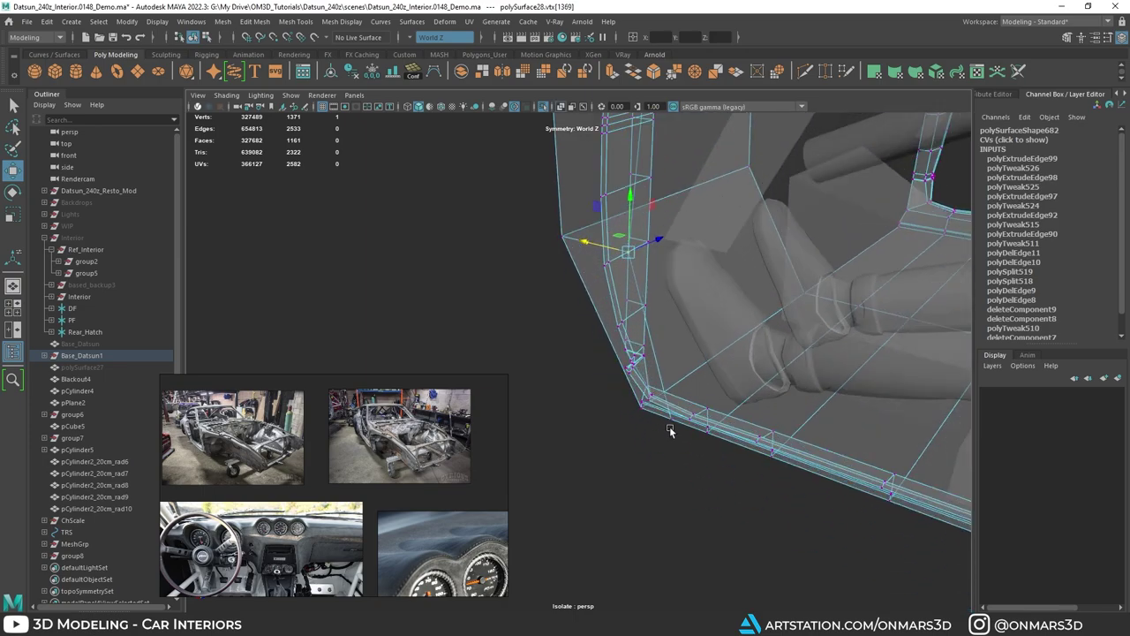
key("alt+x")
scroll(653, 388, "down", 4)
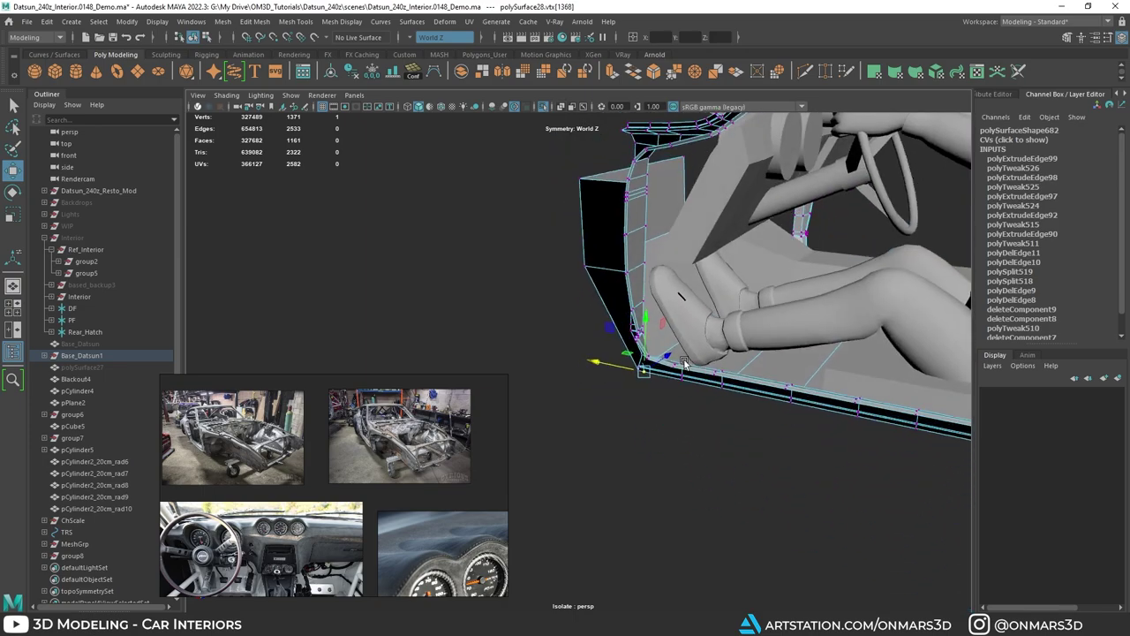
left_click_drag(682, 371, 591, 353, "alt")
scroll(579, 395, "down", 3)
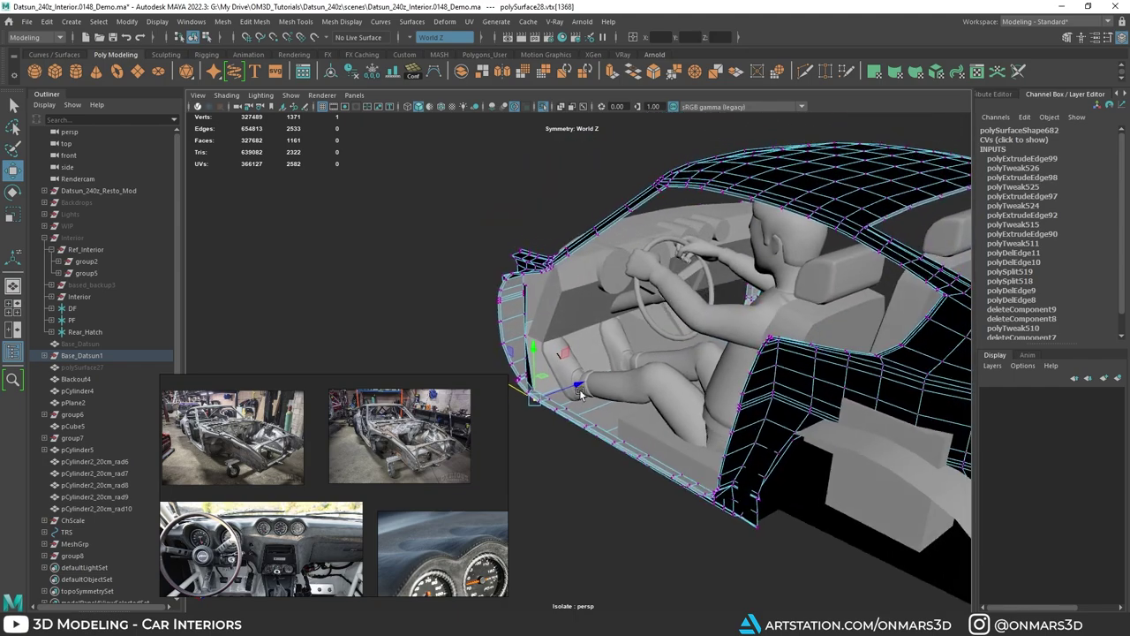
key("q")
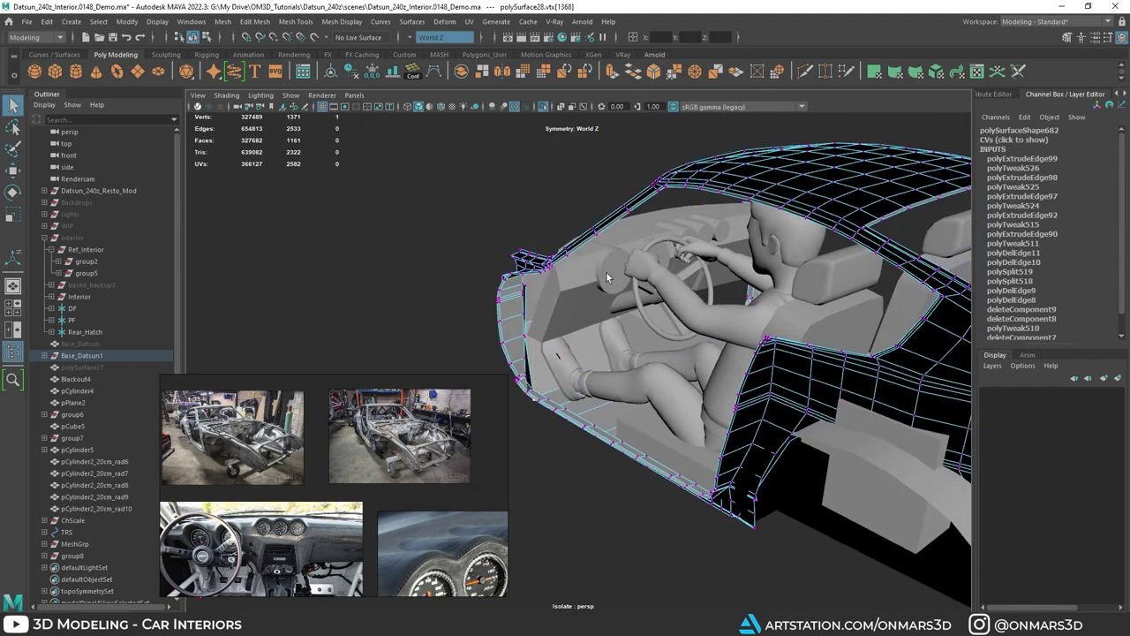
key("F8")
left_click_drag(693, 234, 595, 353, "alt")
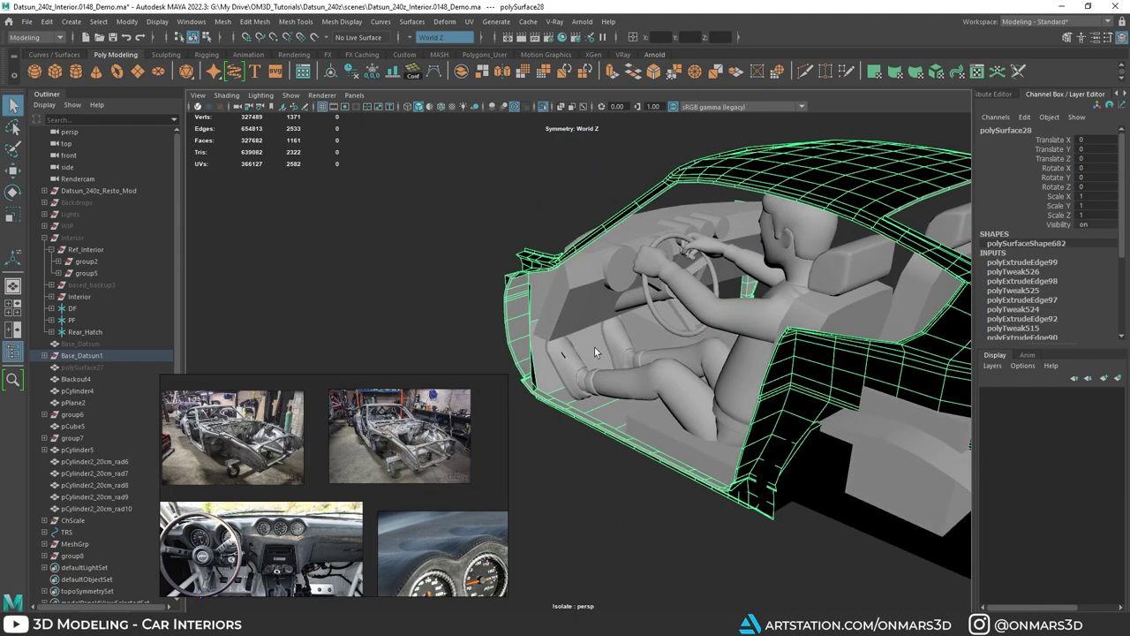
Step: Group all interior blockout objects from Base_Datsun1 through group8 and exit isolation to show the whole car
left_click(82, 556)
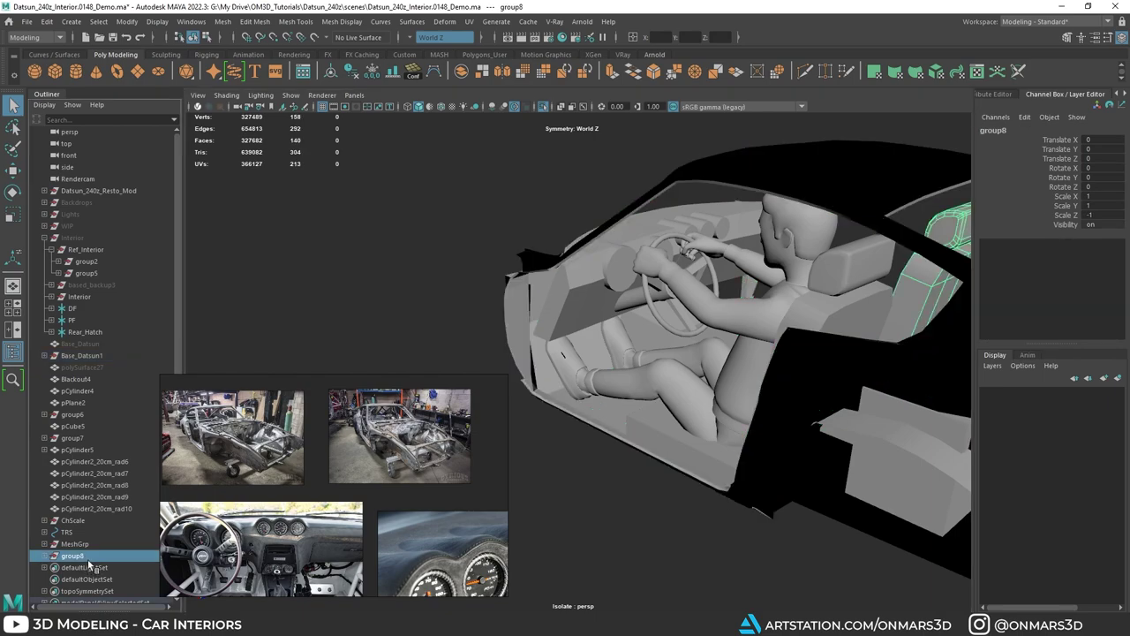
left_click(82, 358, "shift")
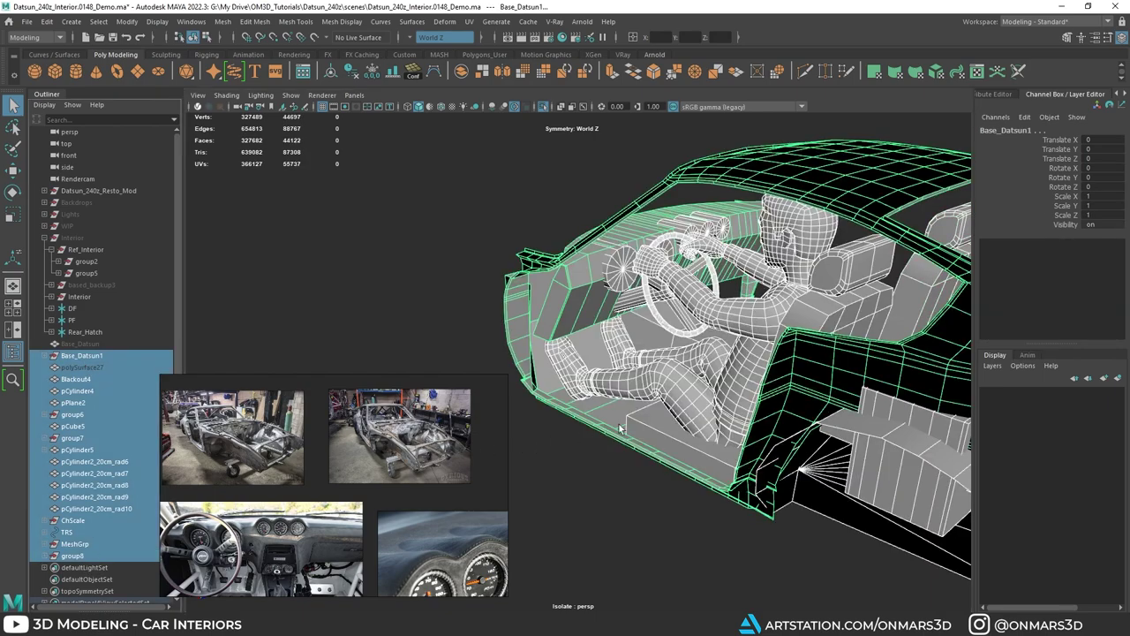
key("ctrl+g")
left_click_drag(726, 415, 671, 424, "alt")
key("ctrl+1")
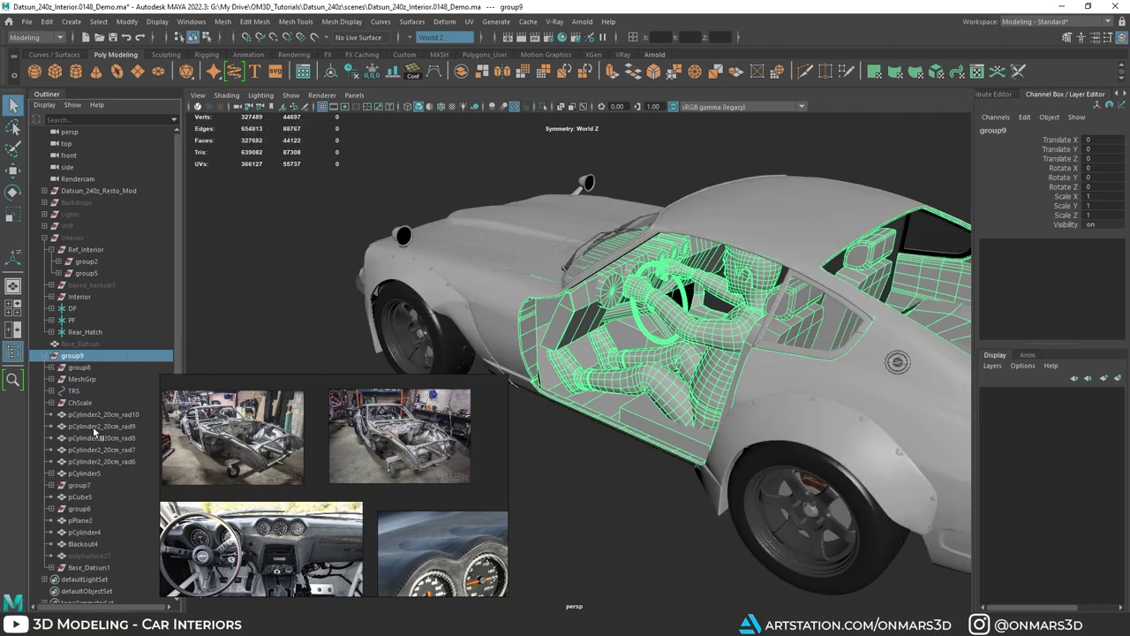
Step: Unhide the outer door mesh polySurface27 and select it on the full car
left_click(89, 556)
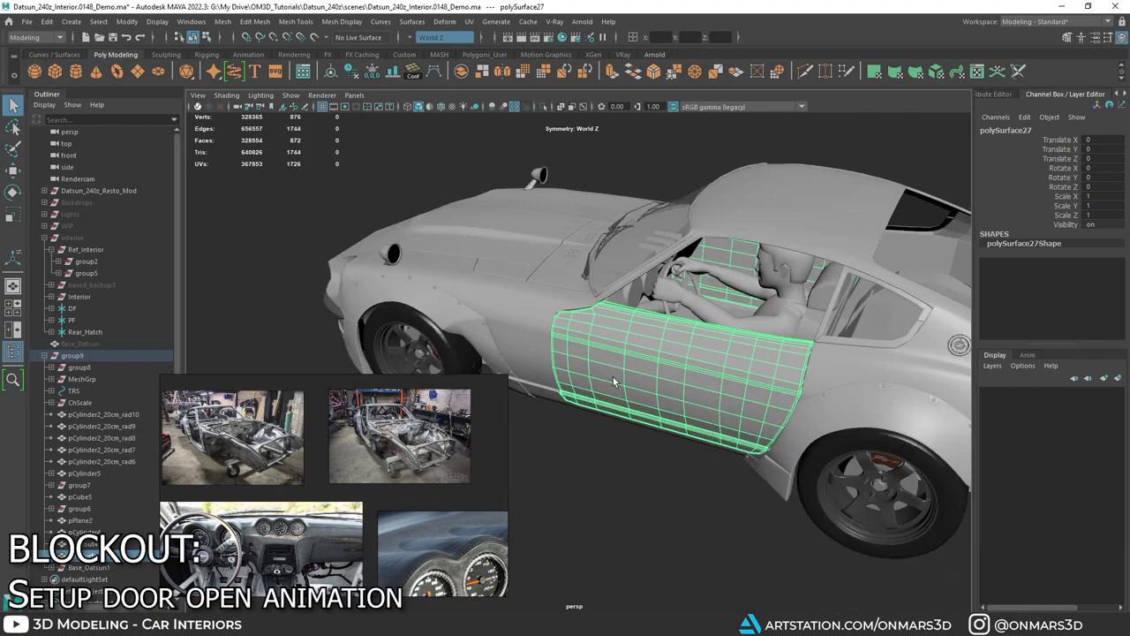
left_click(681, 305)
left_click(753, 253)
left_click(782, 229)
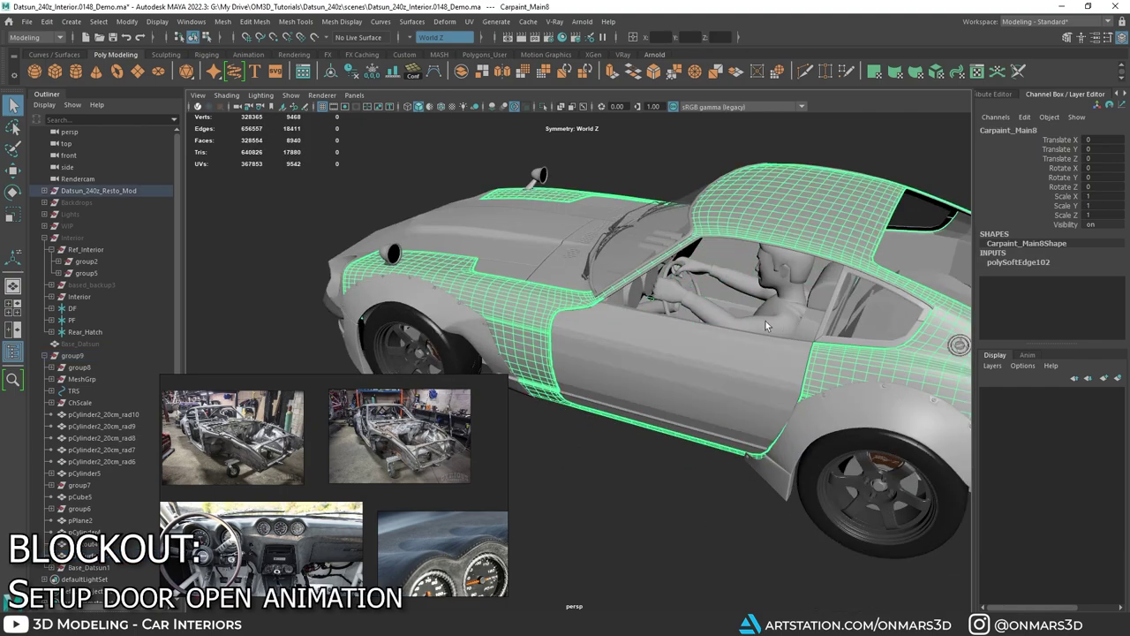
left_click_drag(765, 320, 760, 320, "alt")
left_click(650, 360)
left_click_drag(723, 369, 617, 331, "alt")
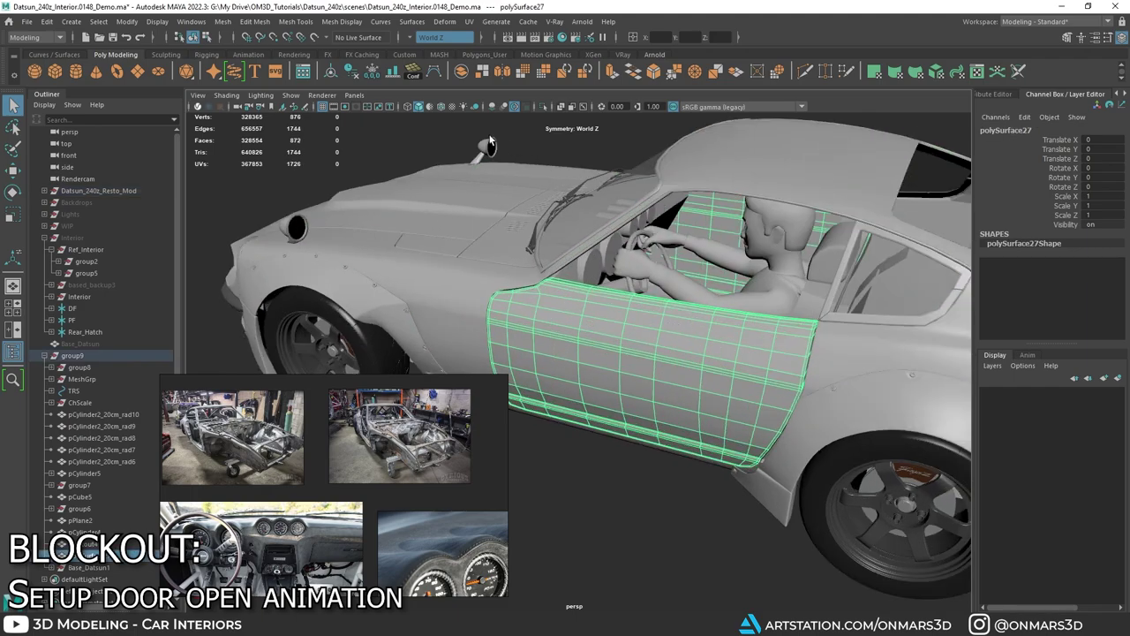
Step: Isolate the door mesh and separate it into individual driver and passenger doors
key("ctrl+1")
left_click_drag(655, 276, 717, 302, "alt")
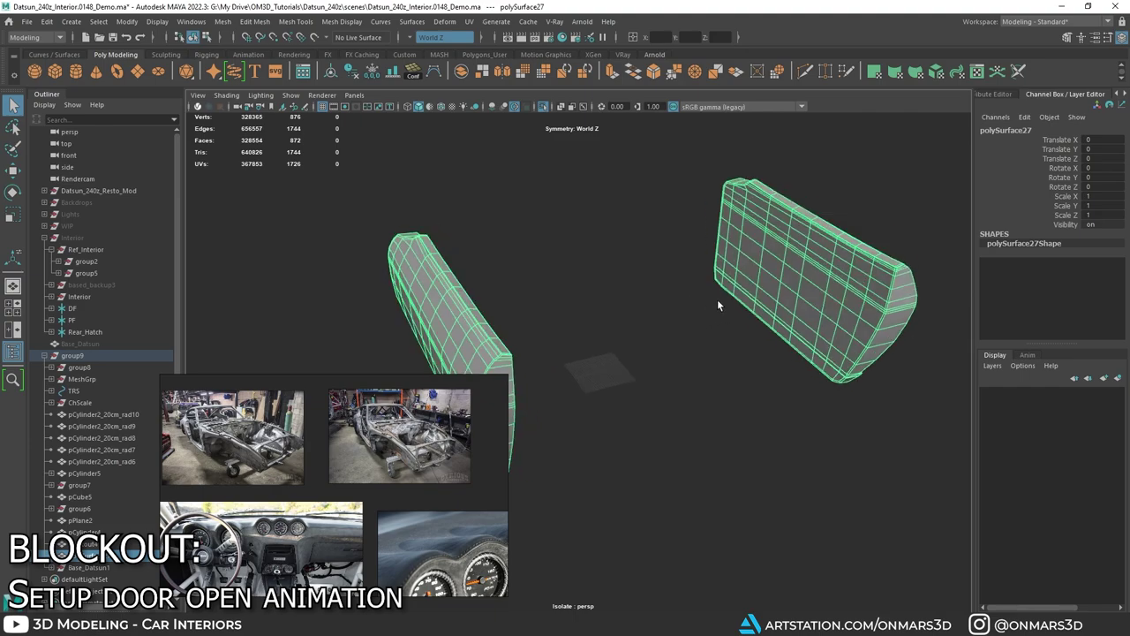
right_click(796, 262, "shift")
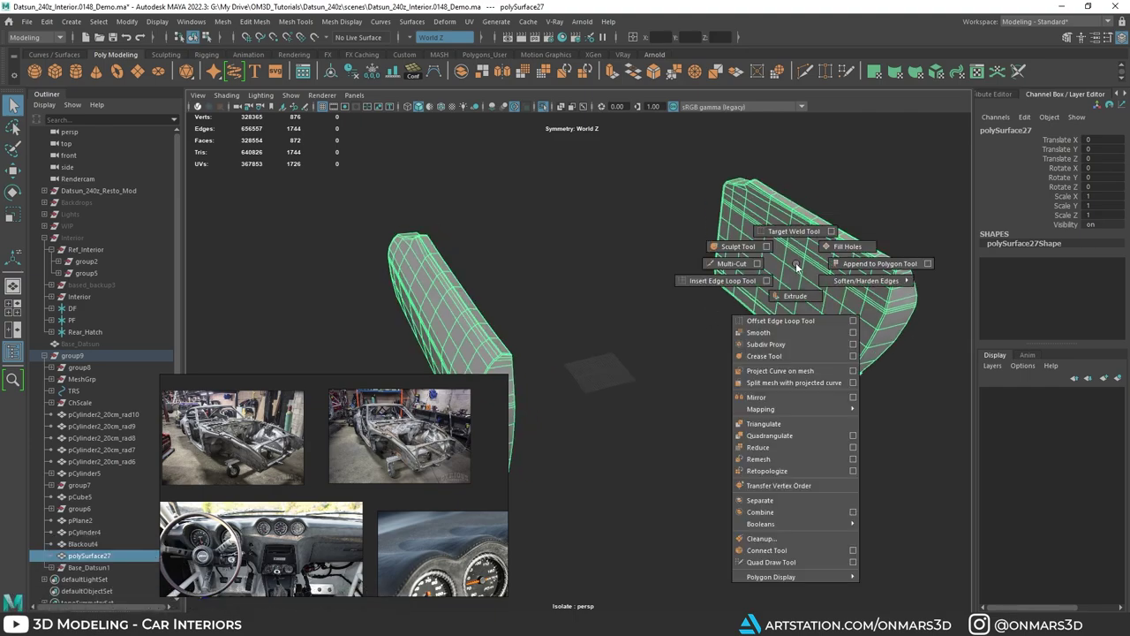
left_click(786, 501)
left_click_drag(790, 478, 707, 384, "alt")
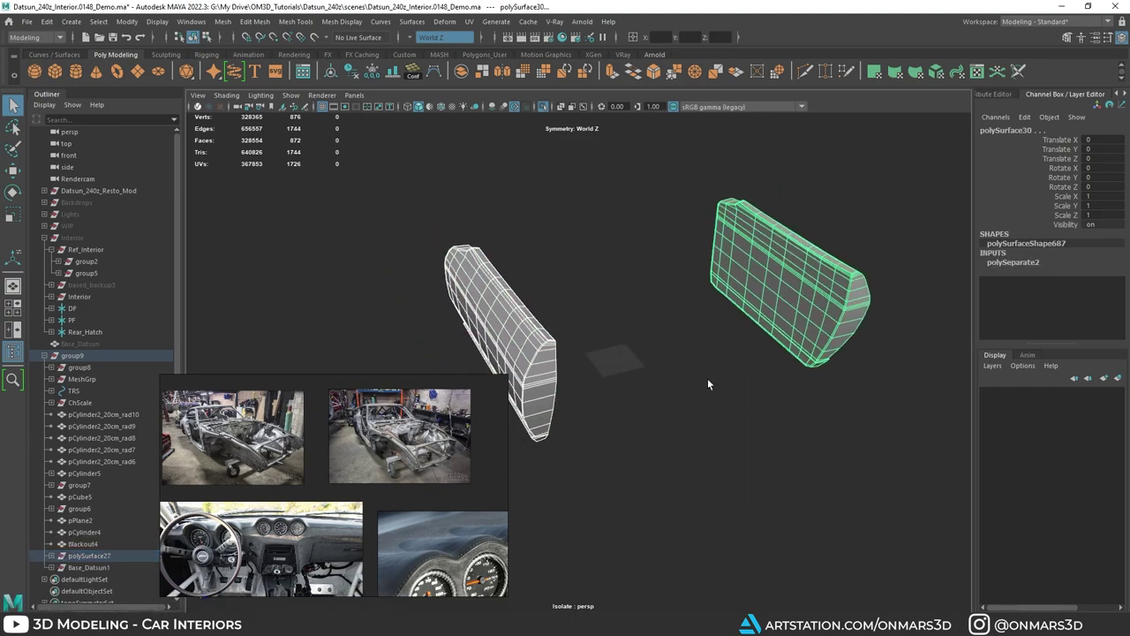
Step: Create a locator and move it roughly to the front edge of the driver's door as a hinge point
scroll(405, 436, "down", 5)
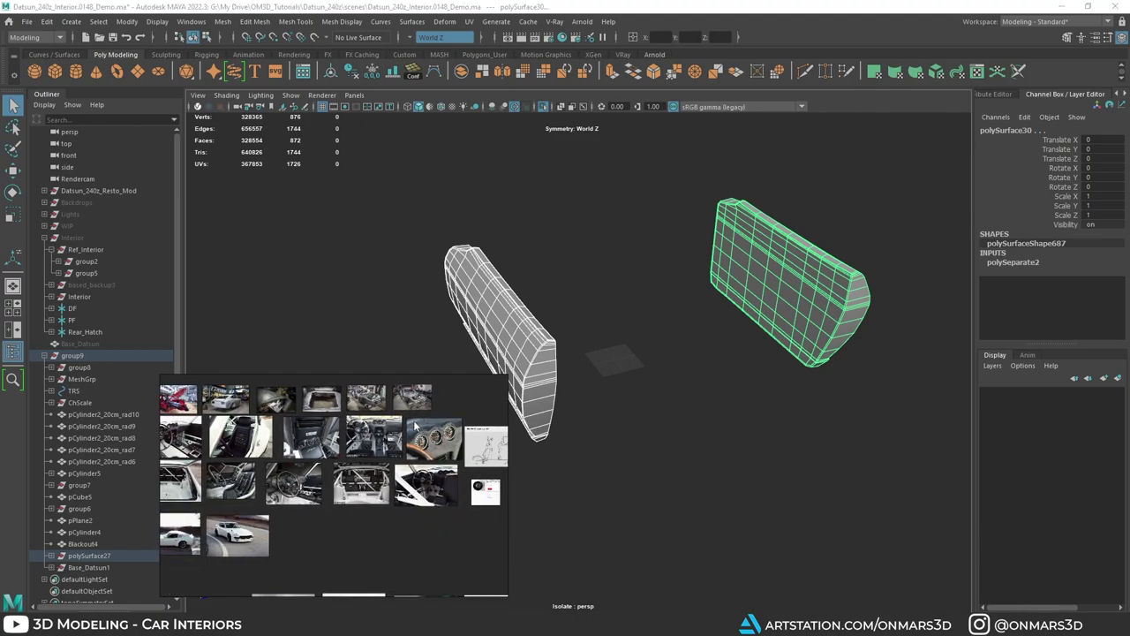
left_click_drag(678, 380, 581, 319, "alt")
scroll(661, 381, "down", 2)
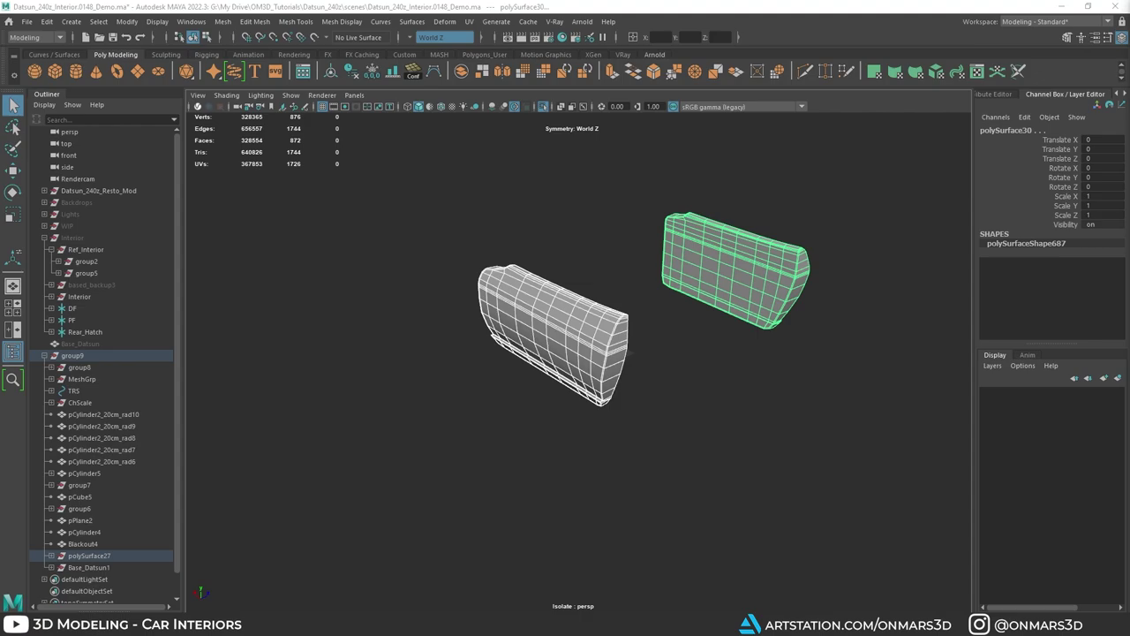
mouse_move(639, 385)
left_mouse_down("alt")
mouse_move(591, 394)
mouse_move(634, 394)
left_mouse_up("alt")
left_click(72, 22)
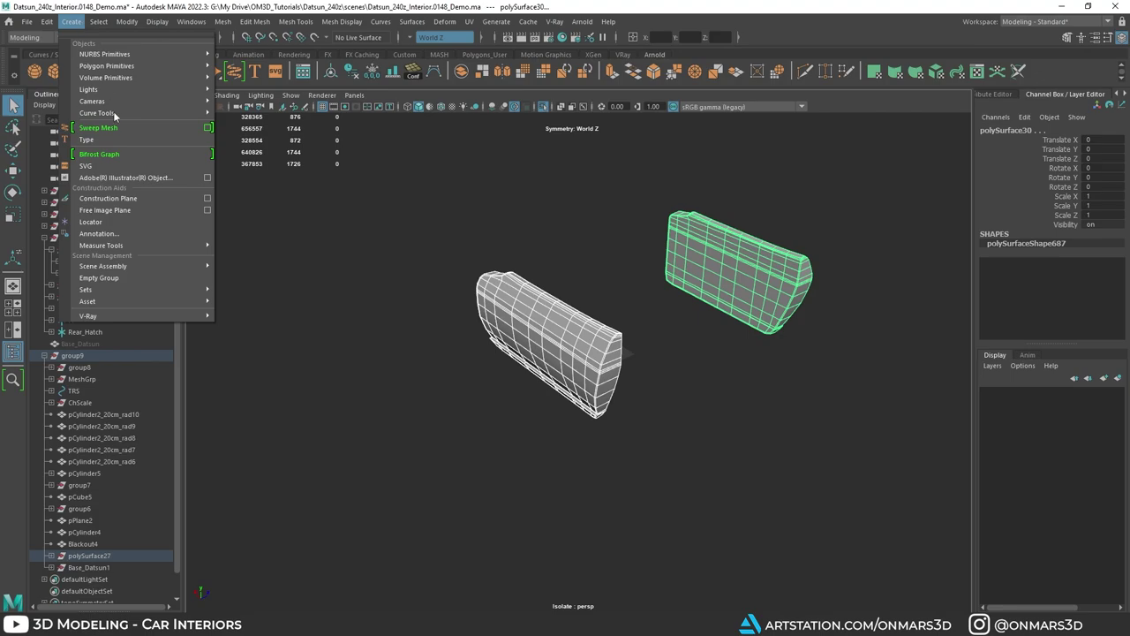
left_click(91, 221)
key("w")
left_click_drag(504, 299, 480, 324, "alt")
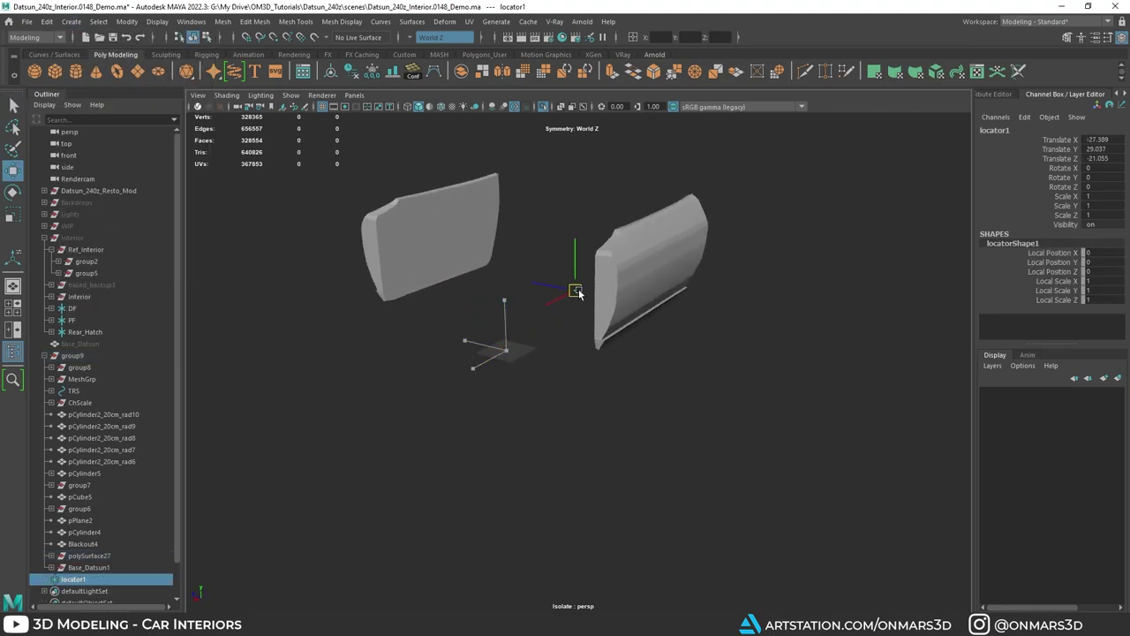
left_click_drag(640, 299, 604, 332, "alt")
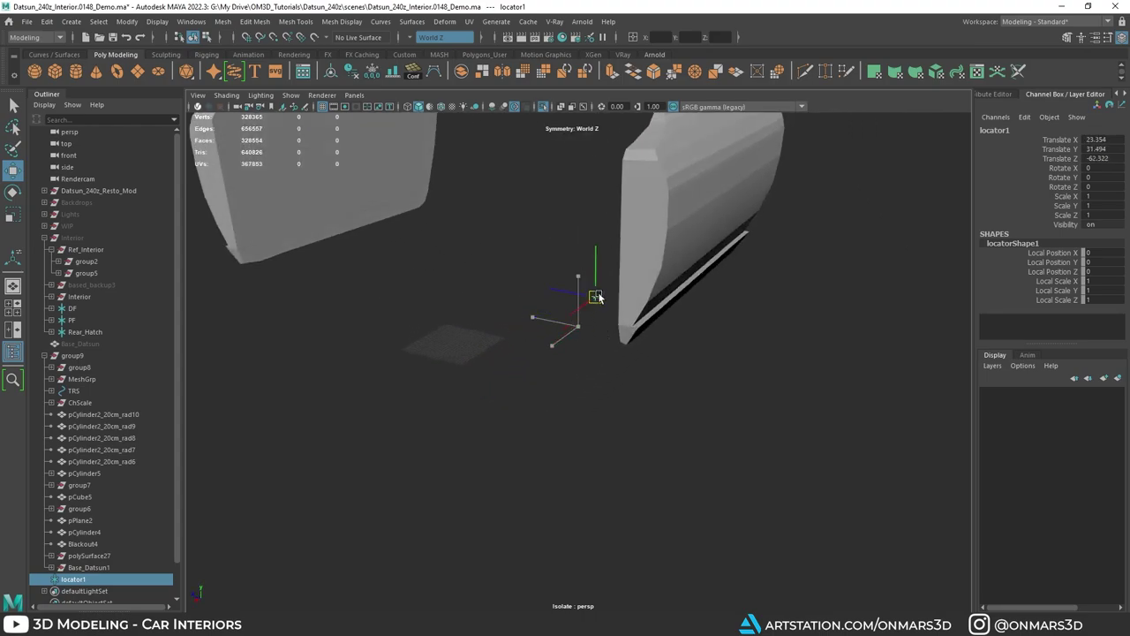
left_click_drag(684, 234, 564, 278, "alt")
left_click_drag(532, 268, 529, 270)
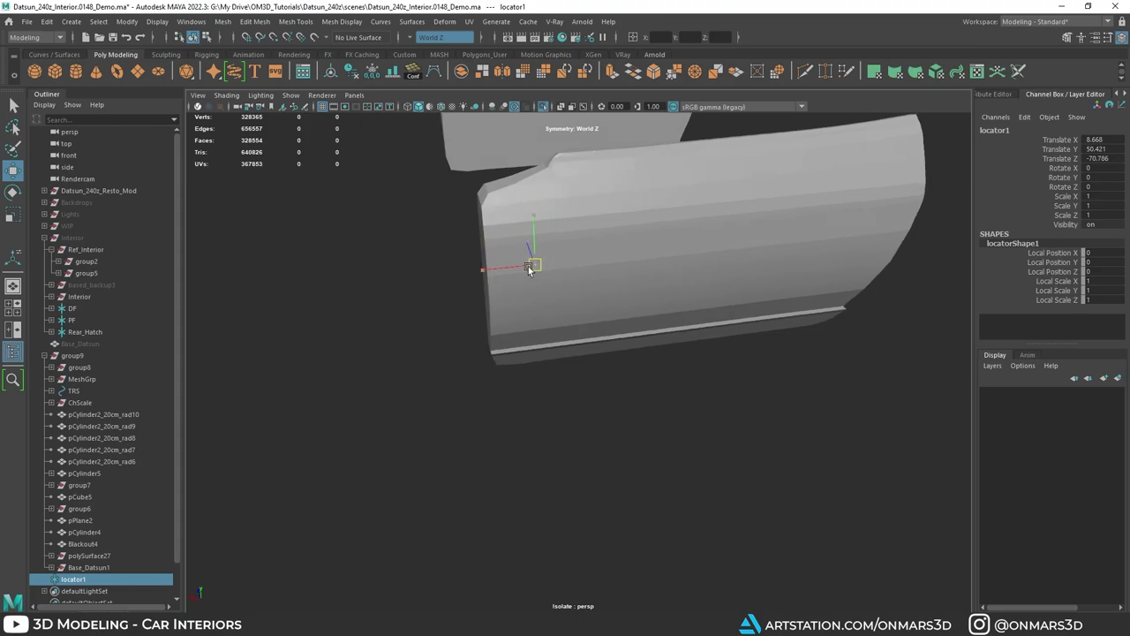
middle_click_drag(483, 273, 522, 300, "alt")
Step: Exit isolation and select the main body panel around the driver's door opening along with the locator
scroll(521, 304, "up", 4)
key("ctrl+1")
left_click_drag(522, 305, 586, 334, "alt")
left_click(539, 249)
key("ctrl+1")
key("ctrl+1")
Step: Examine the reference photos for the front door seam and where the door hinges on the body
key("alt+Tab")
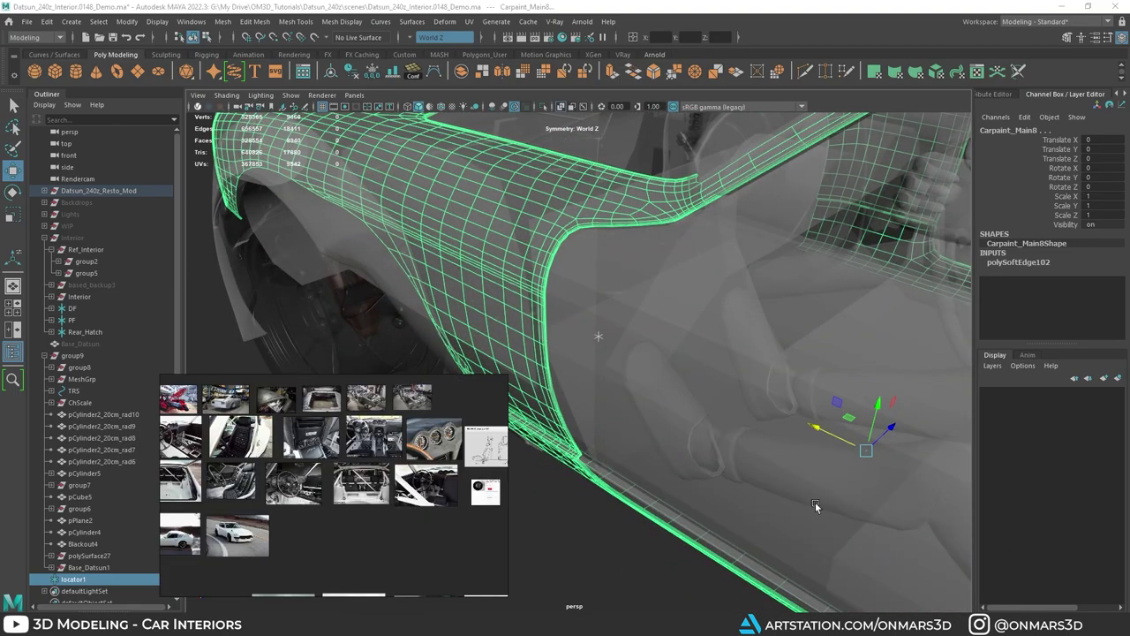
scroll(259, 474, "up", 1)
scroll(332, 460, "up", 5)
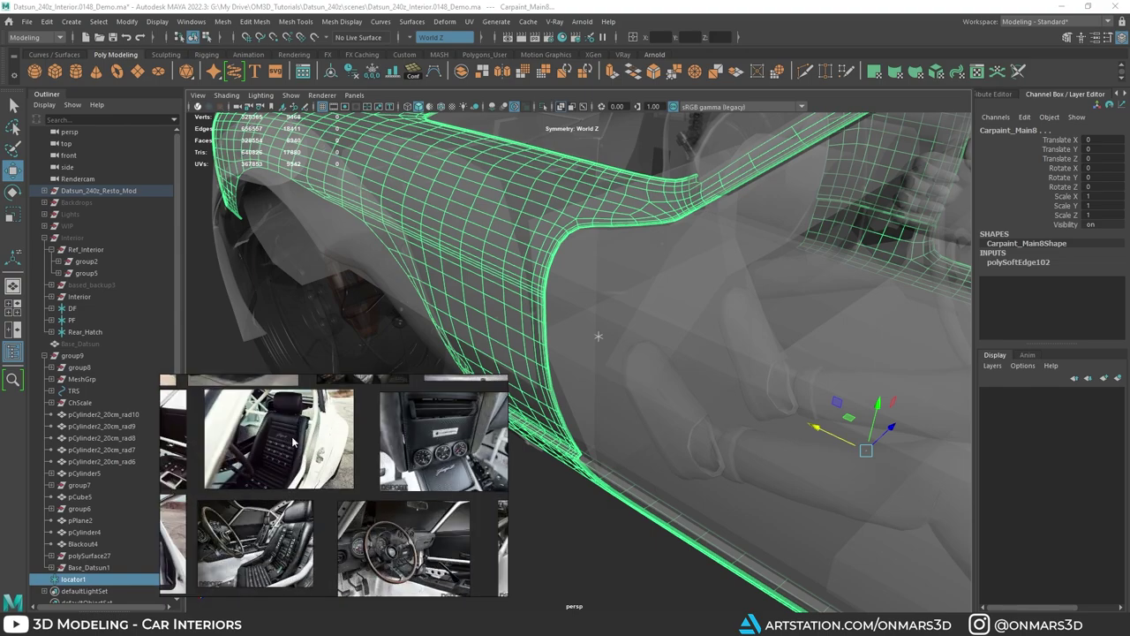
scroll(362, 478, "up", 2)
scroll(369, 481, "down", 7)
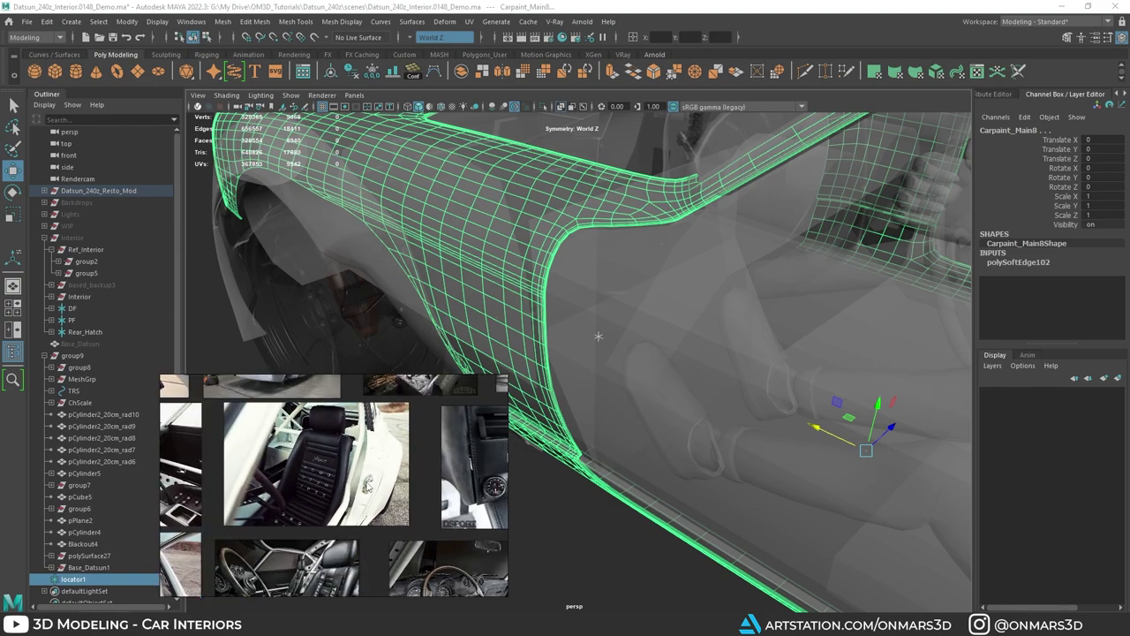
scroll(323, 434, "down", 1)
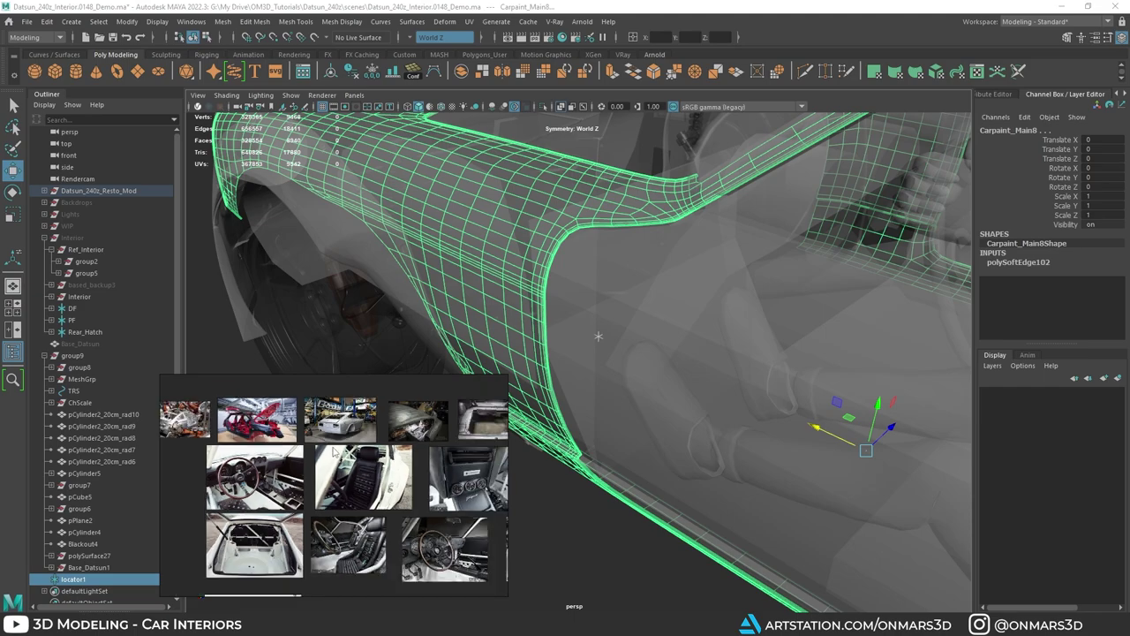
middle_click_drag(282, 526, 341, 483)
scroll(341, 483, "up", 1)
middle_click_drag(347, 590, 385, 478)
scroll(344, 488, "up", 6)
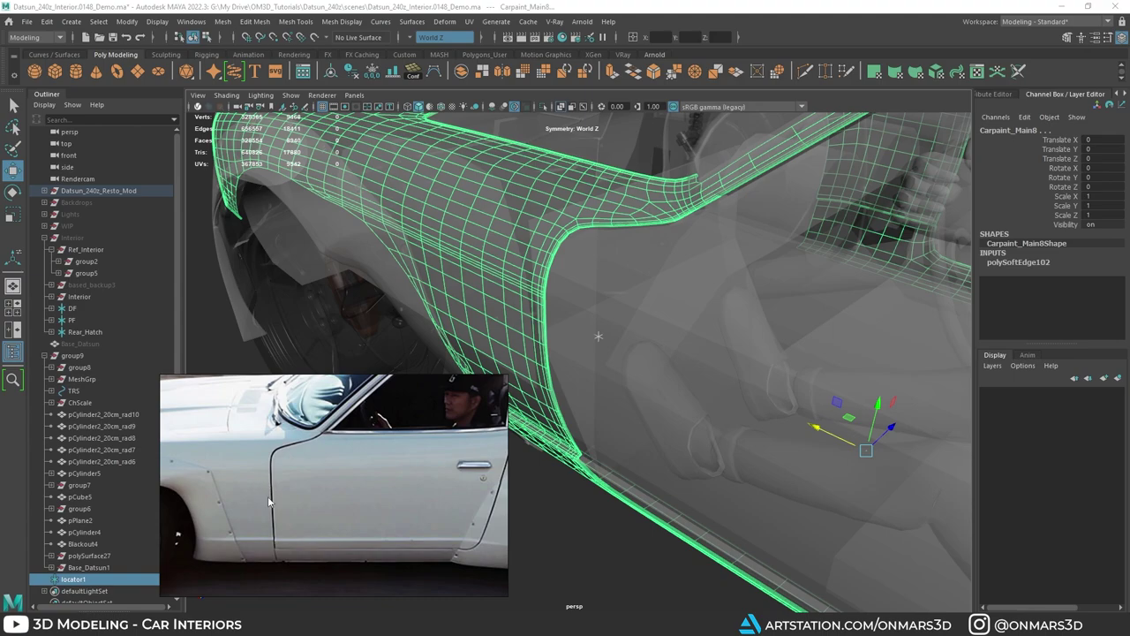
Step: Isolate the body panel with the locator and place the locator on the door opening's front edge at X 24.137, Y 57.006, Z -79.223
left_click_drag(682, 252, 454, 314, "alt")
key("ctrl+1")
left_click(537, 351)
key("r")
left_click_drag(454, 315, 607, 287, "alt")
left_click_drag(596, 237, 600, 241)
left_click_drag(600, 240, 491, 239, "alt")
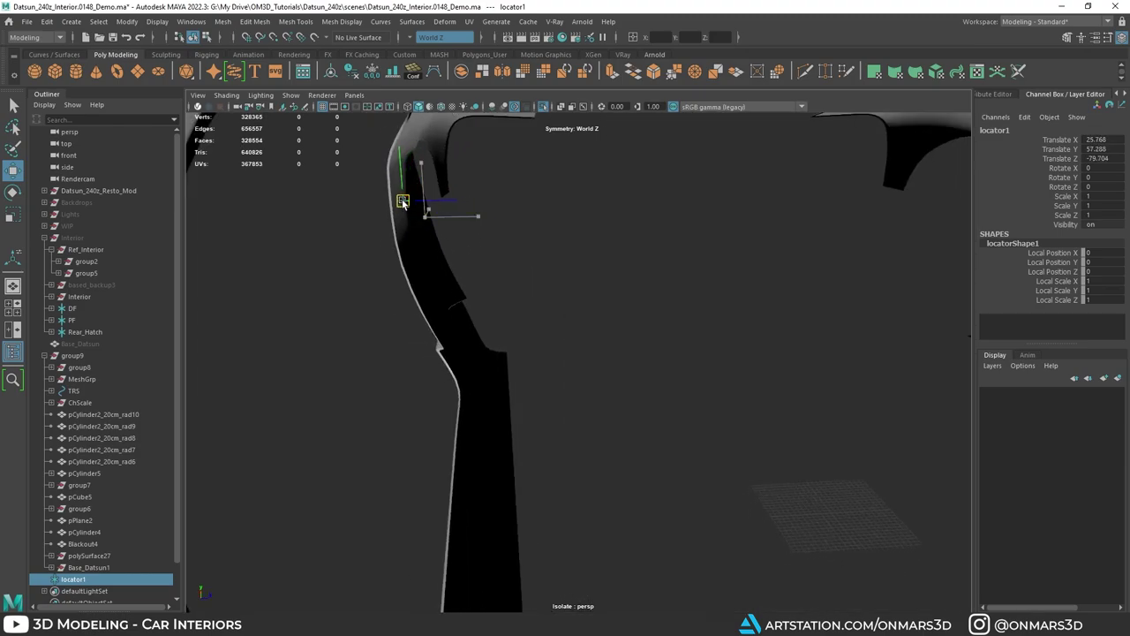
left_click_drag(402, 201, 404, 203)
left_click_drag(405, 203, 567, 229, "alt")
left_click_drag(567, 228, 570, 269, "alt")
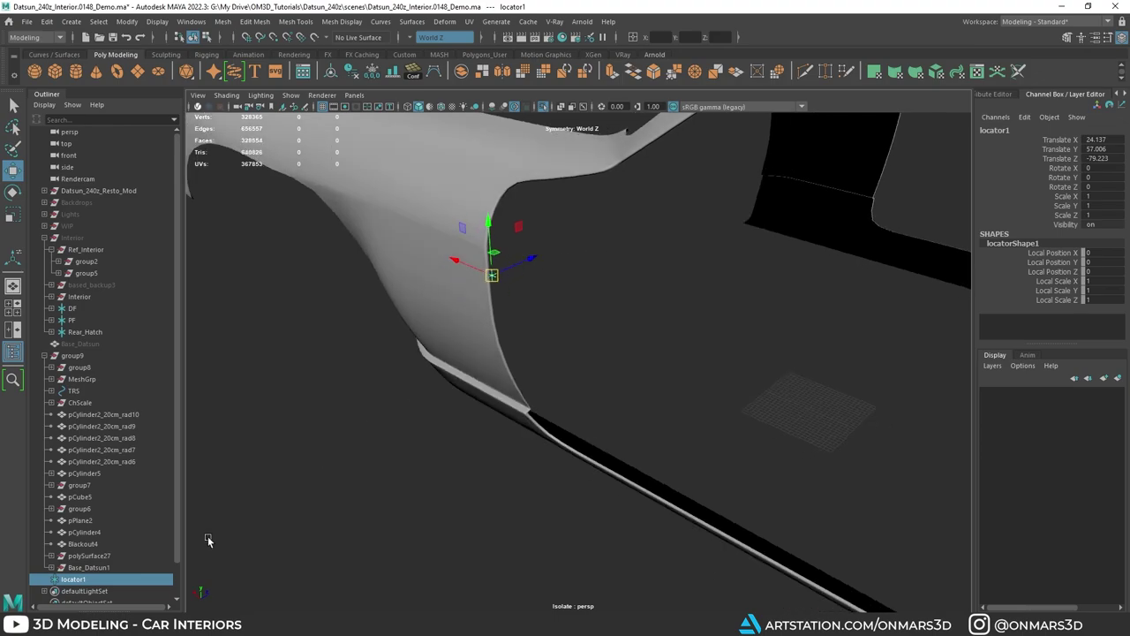
left_click(45, 355)
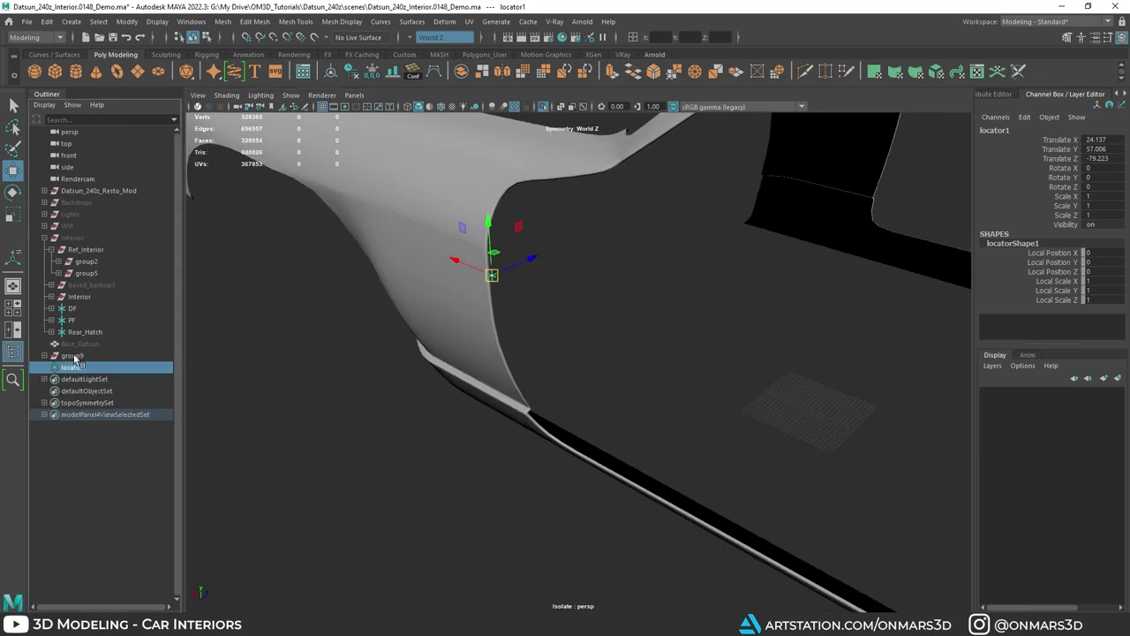
left_click(72, 355)
middle_click_drag(76, 366, 76, 368)
scroll(423, 398, "down", 3)
key("ctrl+1")
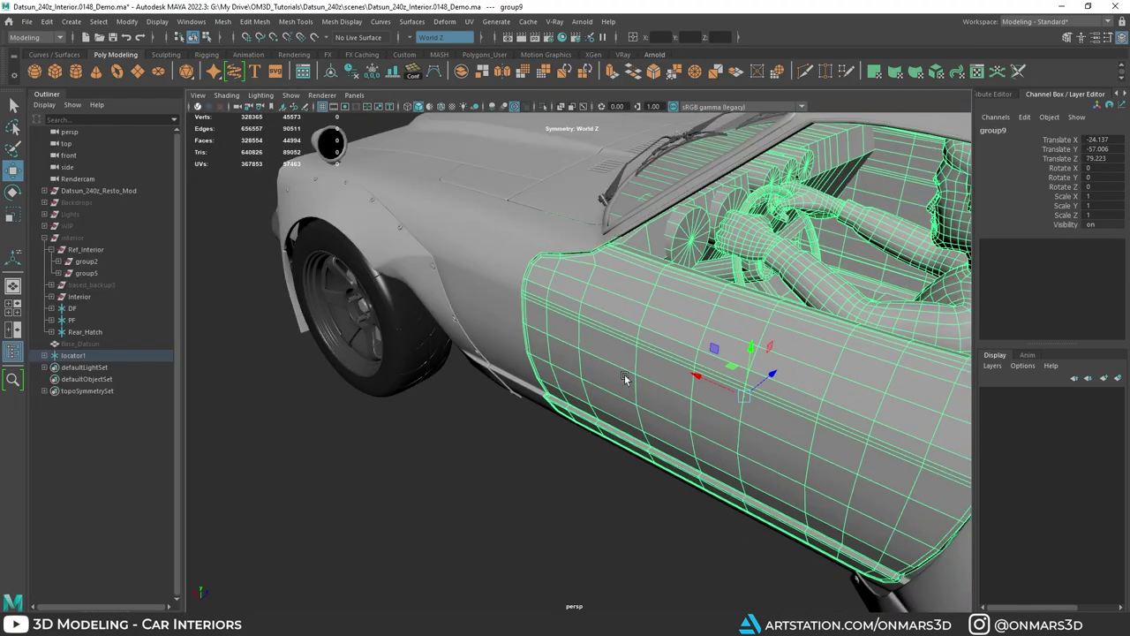
left_click_drag(624, 374, 612, 362, "alt")
key("ctrl+1")
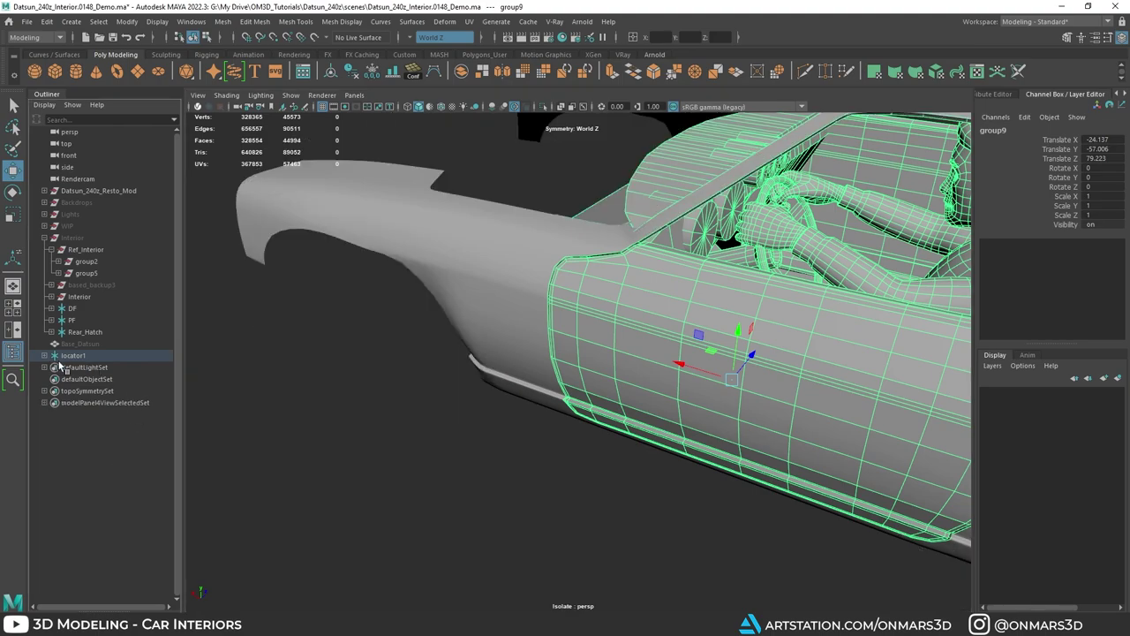
key("ctrl+g")
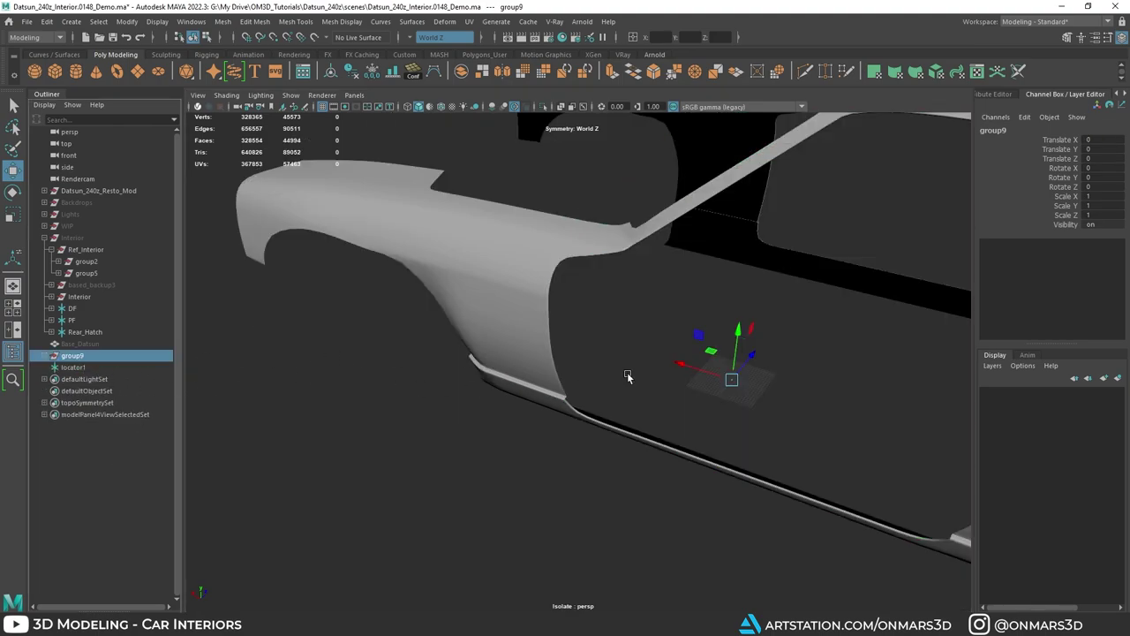
Step: Show the whole car and unparent the driver's door from the interior group to the scene's top level
key("ctrl+1")
left_click(639, 347)
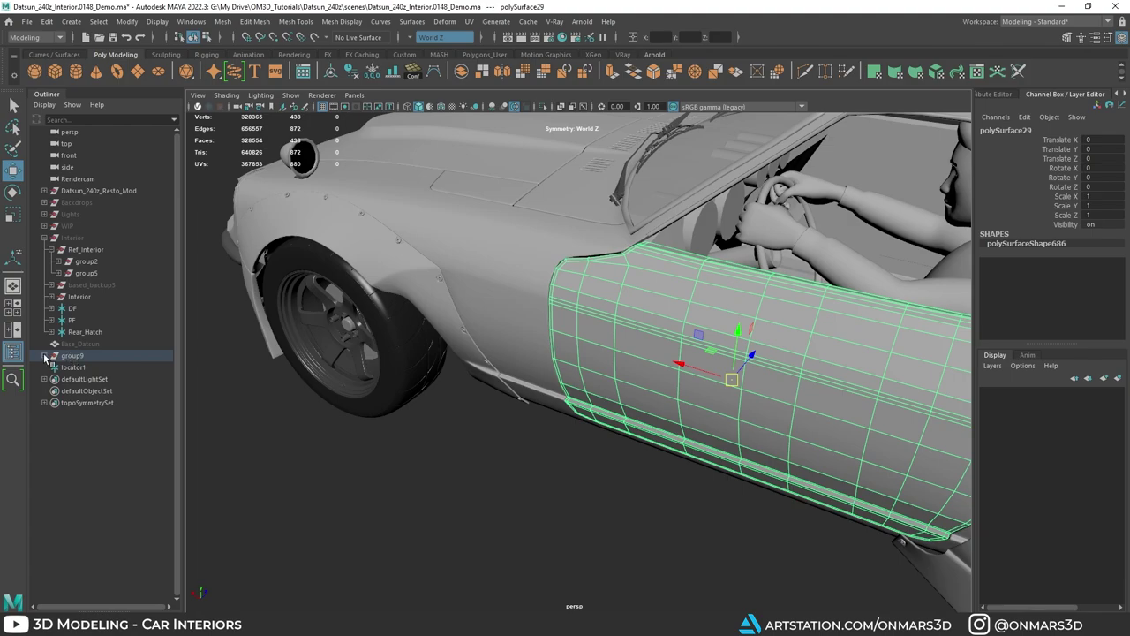
key("shift+p")
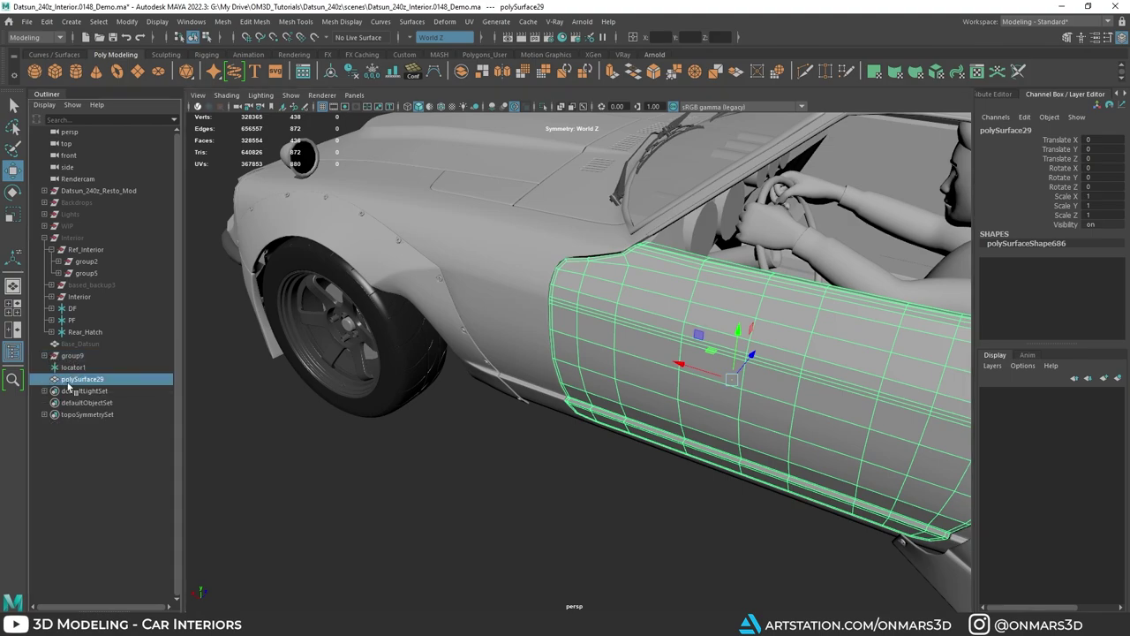
Step: Try parenting the driver's door to the locator and swinging it open to about -36.5 degrees around Y, and undo it
left_click(73, 367)
key("e")
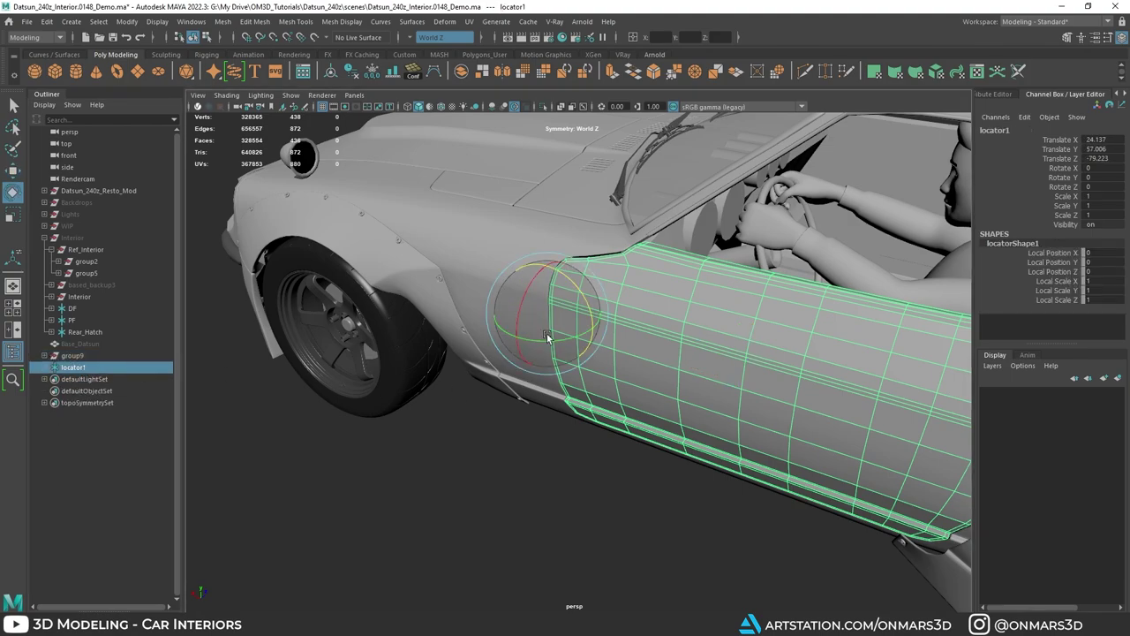
left_click_drag(523, 375, 678, 336)
right_click_drag(678, 336, 795, 318, "alt")
middle_click_drag(794, 318, 628, 373, "alt")
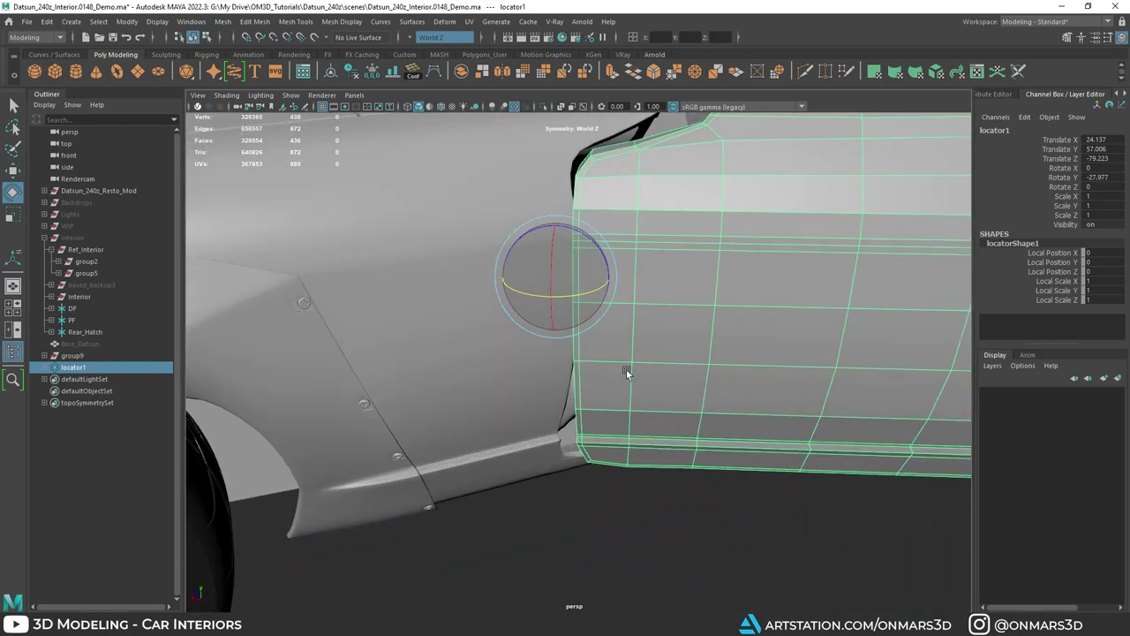
left_click_drag(590, 294, 587, 329)
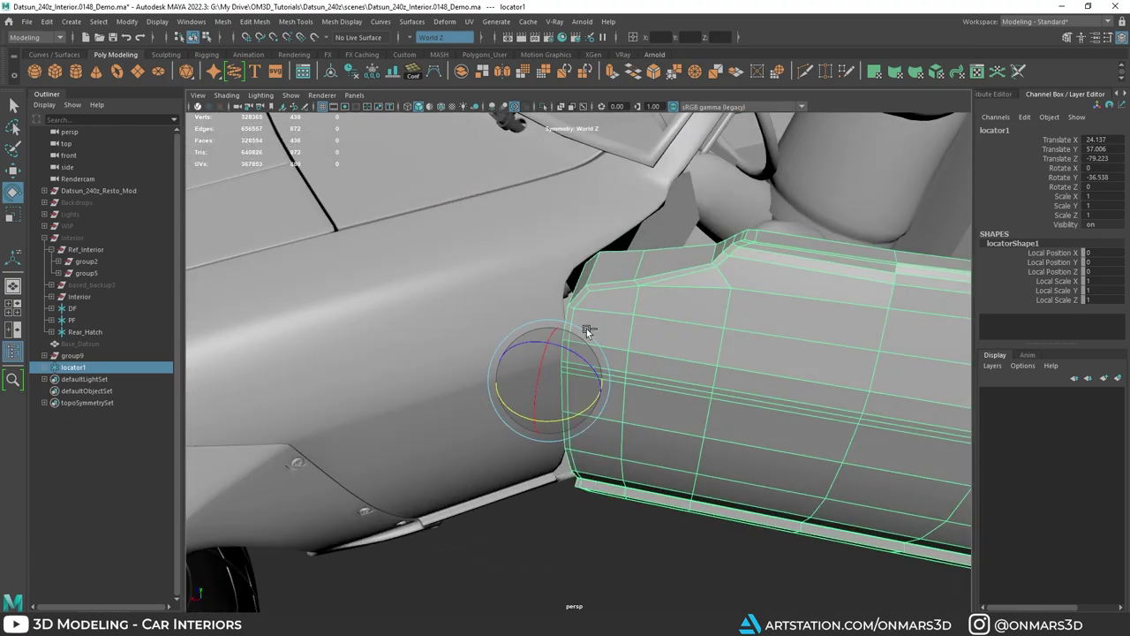
left_click(468, 392)
left_click_drag(468, 393, 565, 393, "alt")
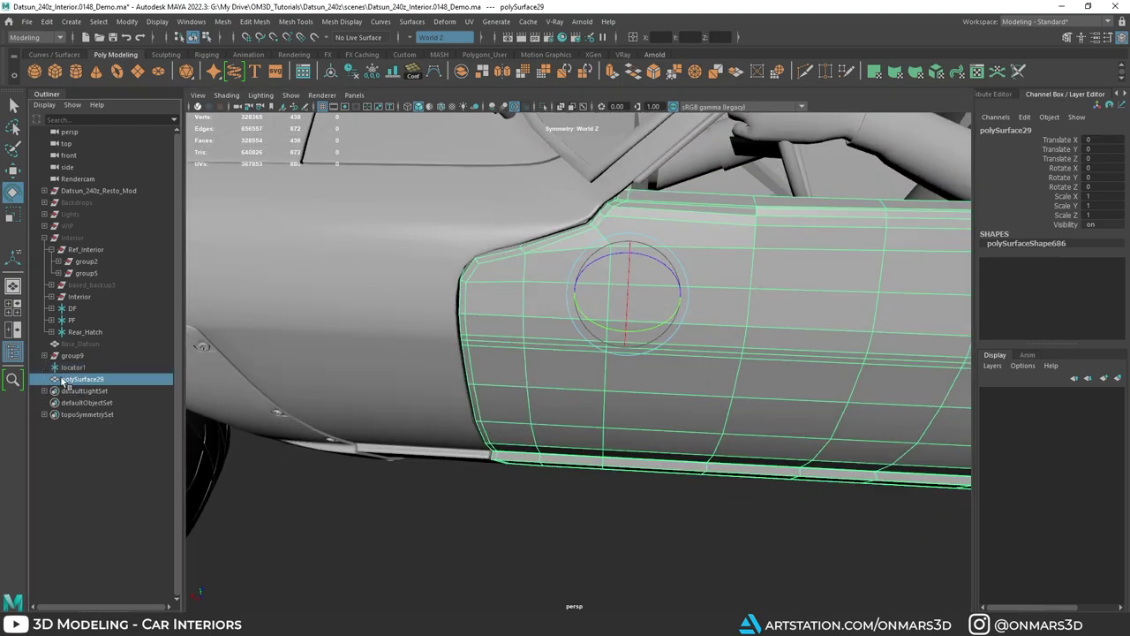
Step: Shift the locator along X to 22.623 and parent the driver's door under it
left_click(71, 369)
key("w")
key("alt+x")
left_click_drag(375, 361, 423, 351, "alt")
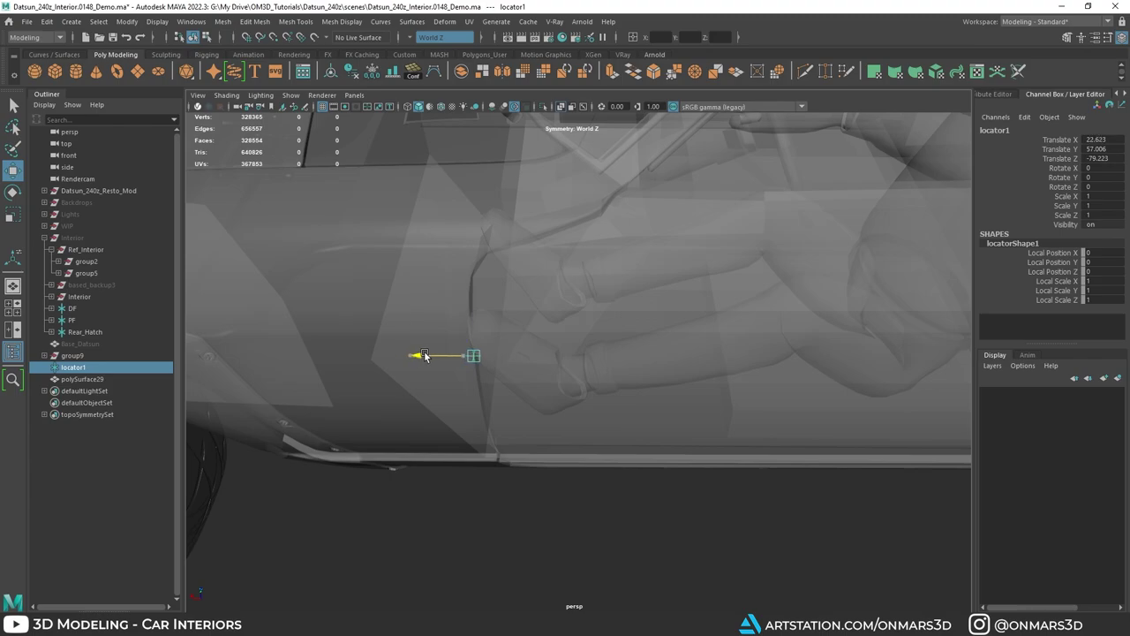
left_click(81, 378)
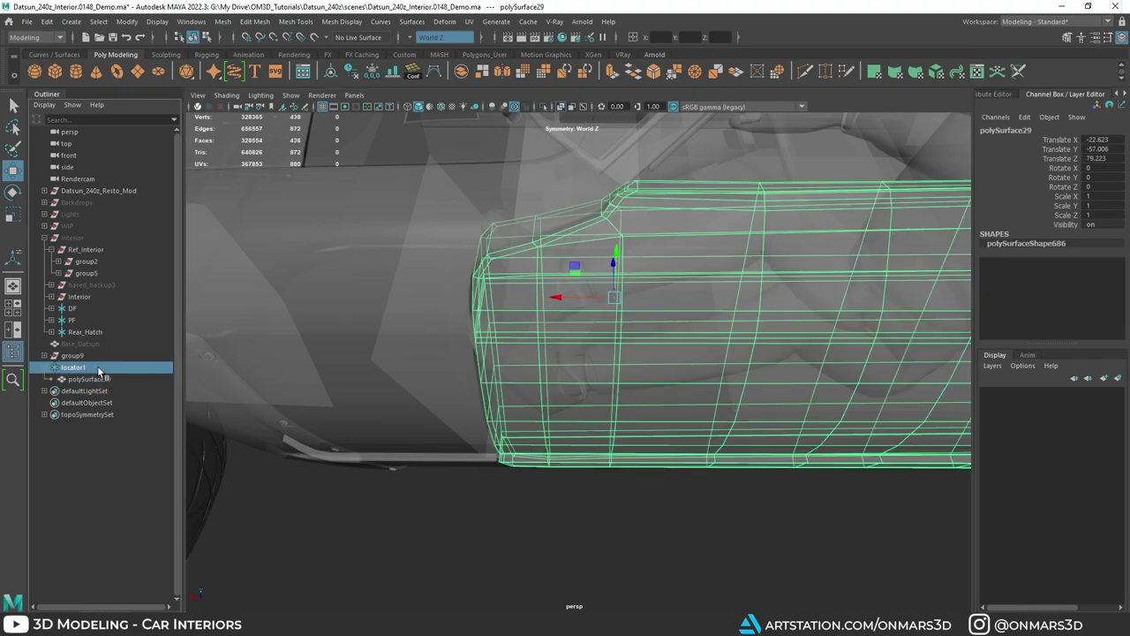
Step: Rotate the locator to about -38.5 degrees around Y to swing the driver's door open
key("e")
key("alt+x")
mouse_move(499, 393)
left_mouse_down()
mouse_move(463, 406)
mouse_move(549, 404)
mouse_move(514, 403)
left_mouse_up()
right_click_drag(514, 403, 473, 403, "alt")
left_click_drag(507, 403, 477, 401, "alt")
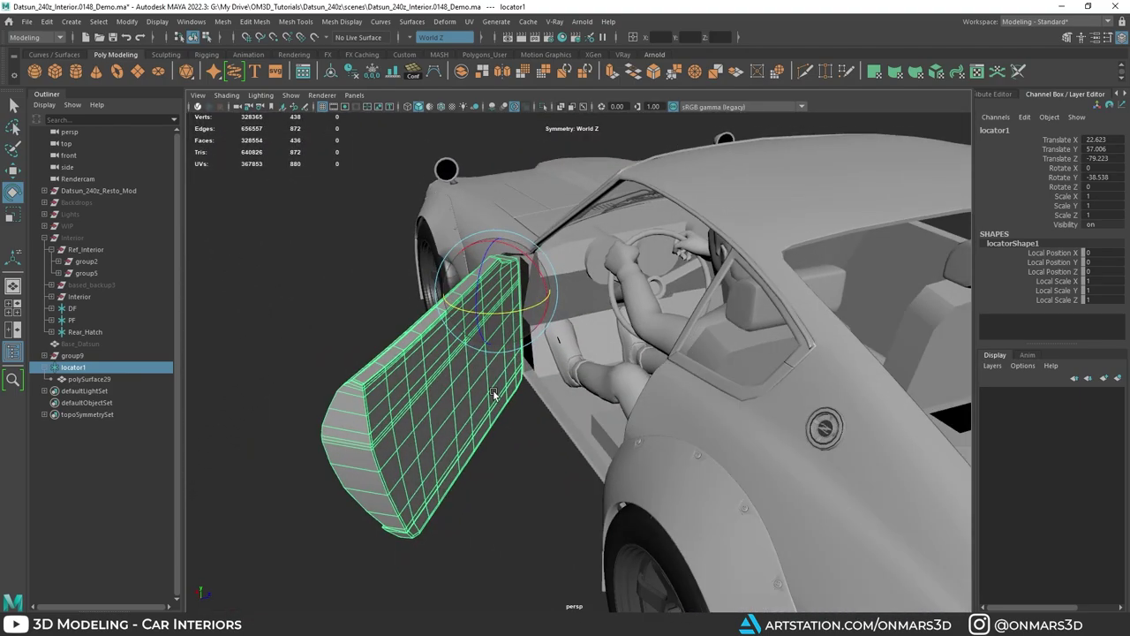
right_click_drag(477, 401, 538, 399, "alt")
left_click_drag(538, 400, 573, 358, "alt")
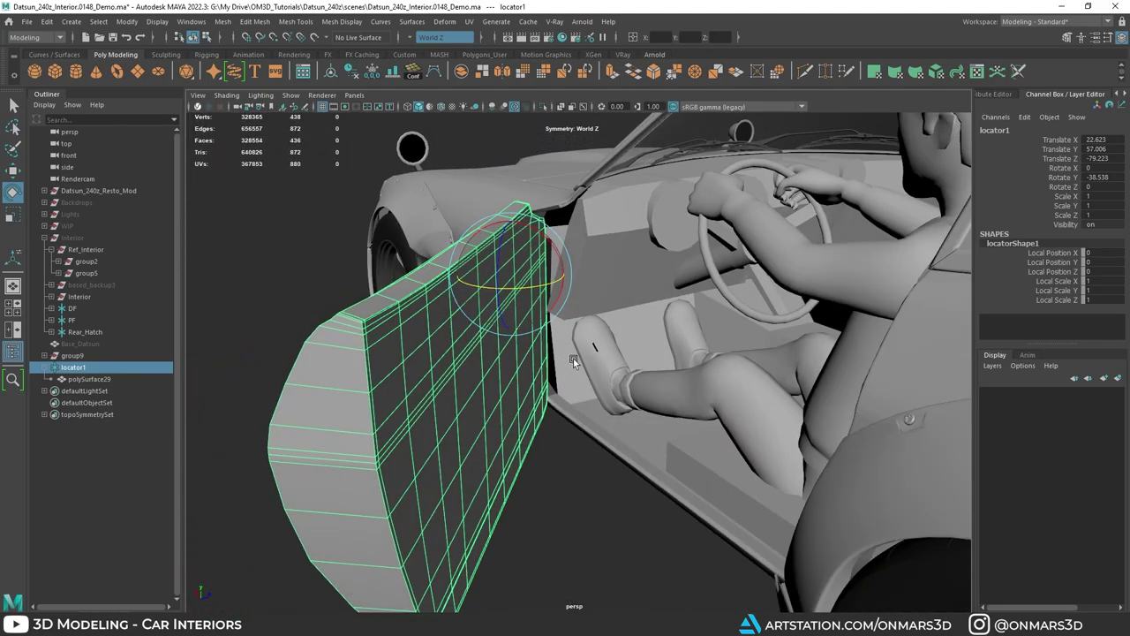
right_click_drag(573, 358, 536, 382, "alt")
left_click(536, 381)
left_click_drag(536, 382, 478, 345, "alt")
key("q")
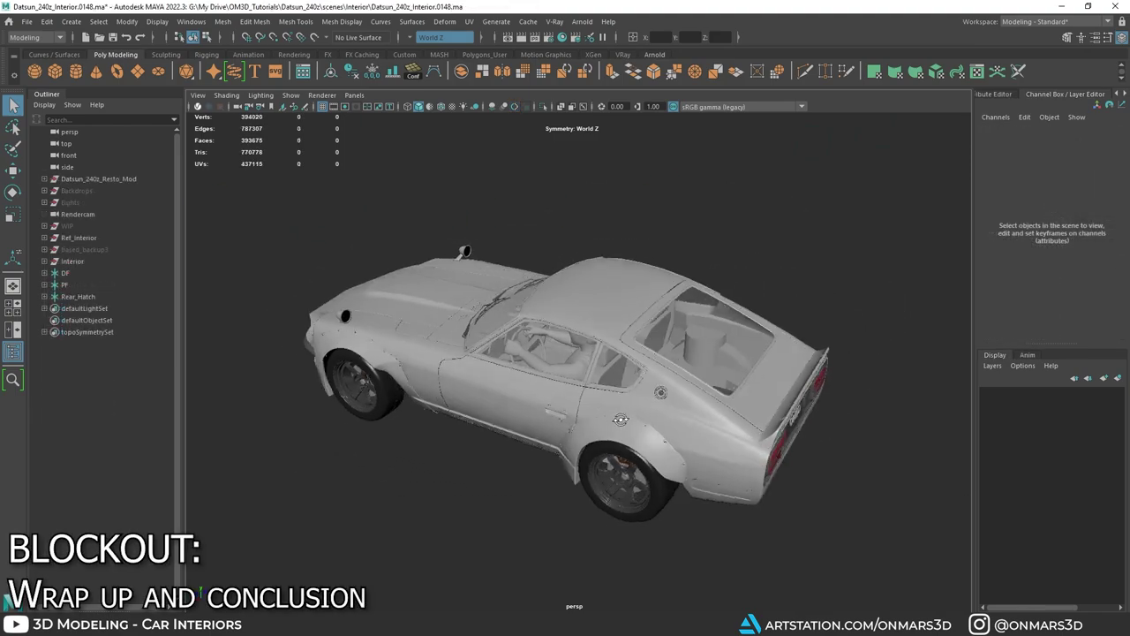
Step: Switch the workspace to General and play back the opening animation of the doors and rear hatch
left_click_drag(621, 420, 594, 395, "alt")
scroll(594, 394, "up", 3)
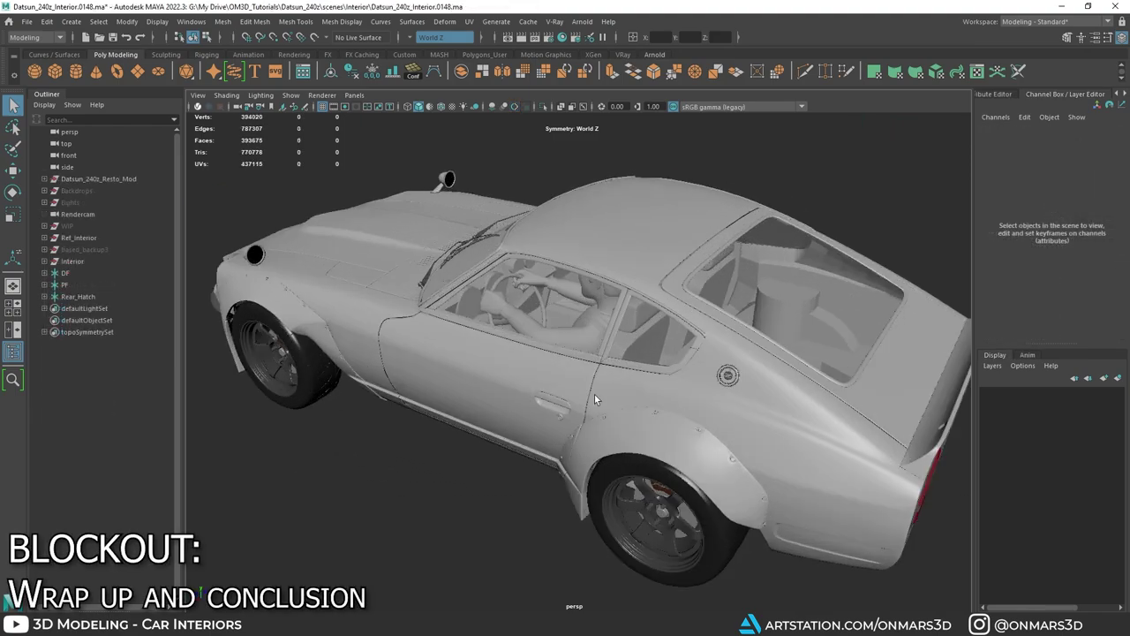
left_click_drag(663, 404, 612, 418, "alt")
scroll(611, 418, "down", 2)
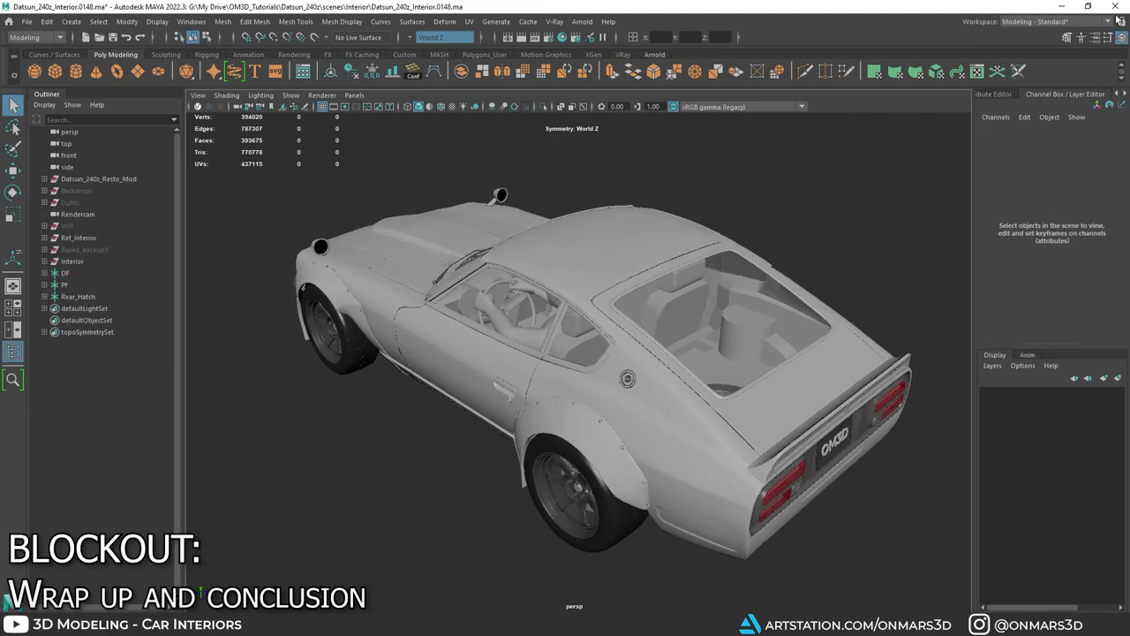
left_click(1075, 23)
left_click(1030, 45)
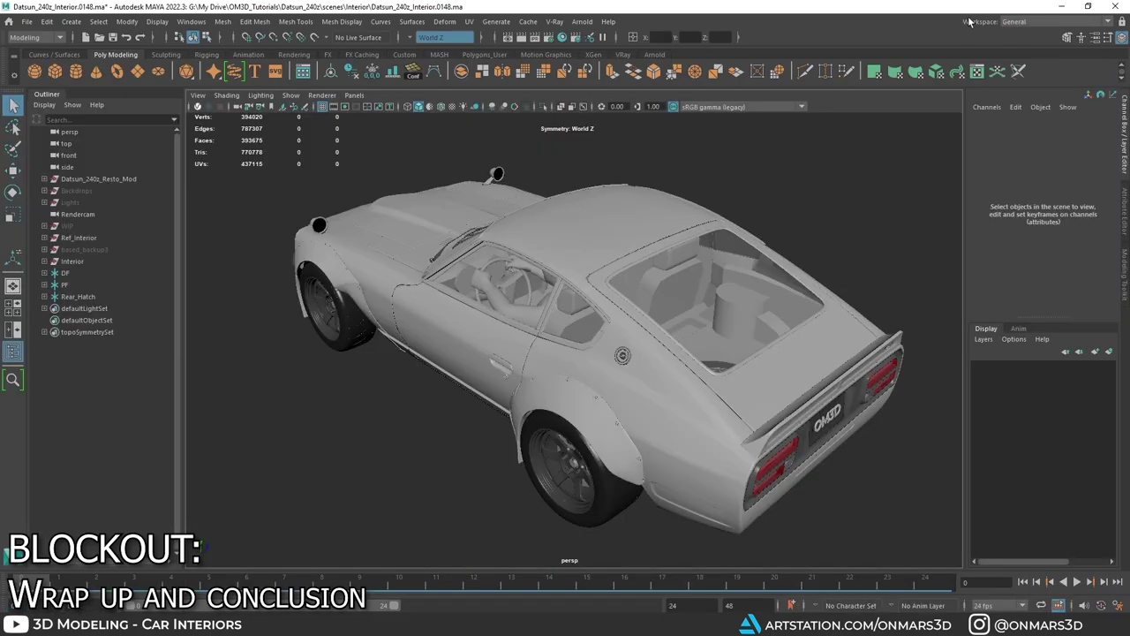
key("alt+v")
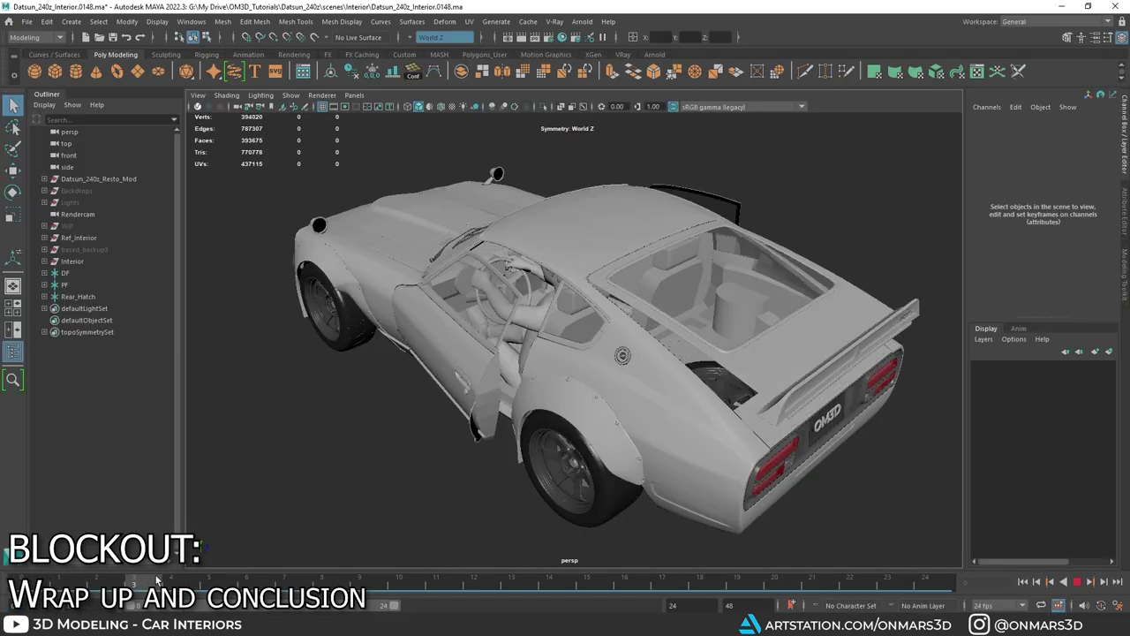
Step: Select the Rear_Hatch locator and scrub the timeline to frame 9 to view the opened doors and hatch
left_click(60, 296)
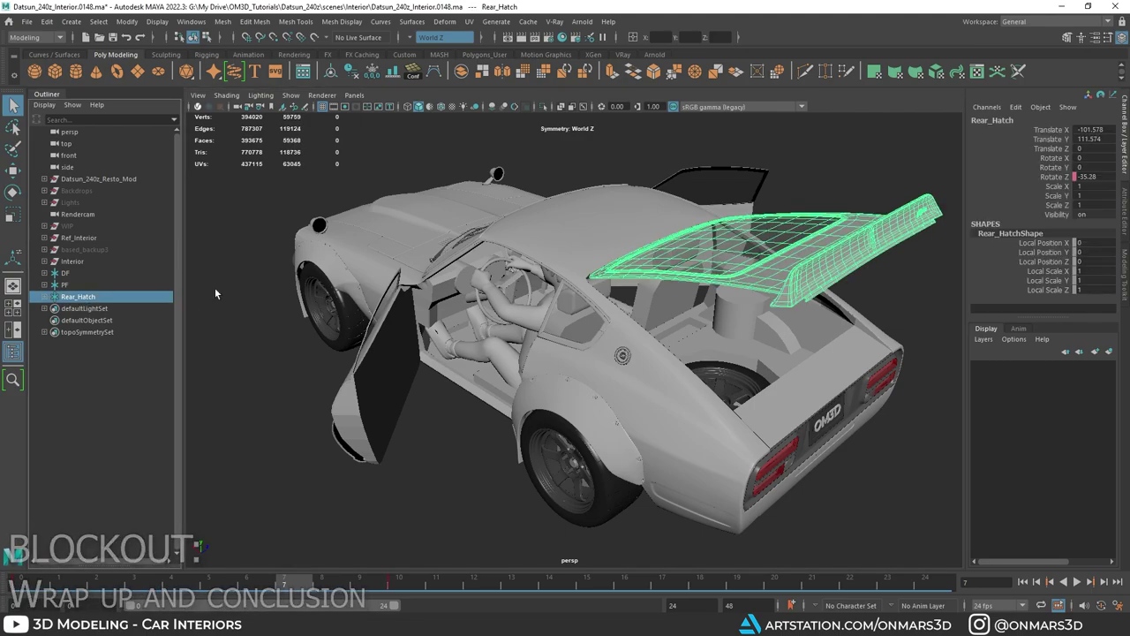
mouse_move(749, 339)
left_mouse_down("alt")
mouse_move(755, 321)
mouse_move(668, 329)
mouse_move(740, 315)
left_mouse_up("alt")
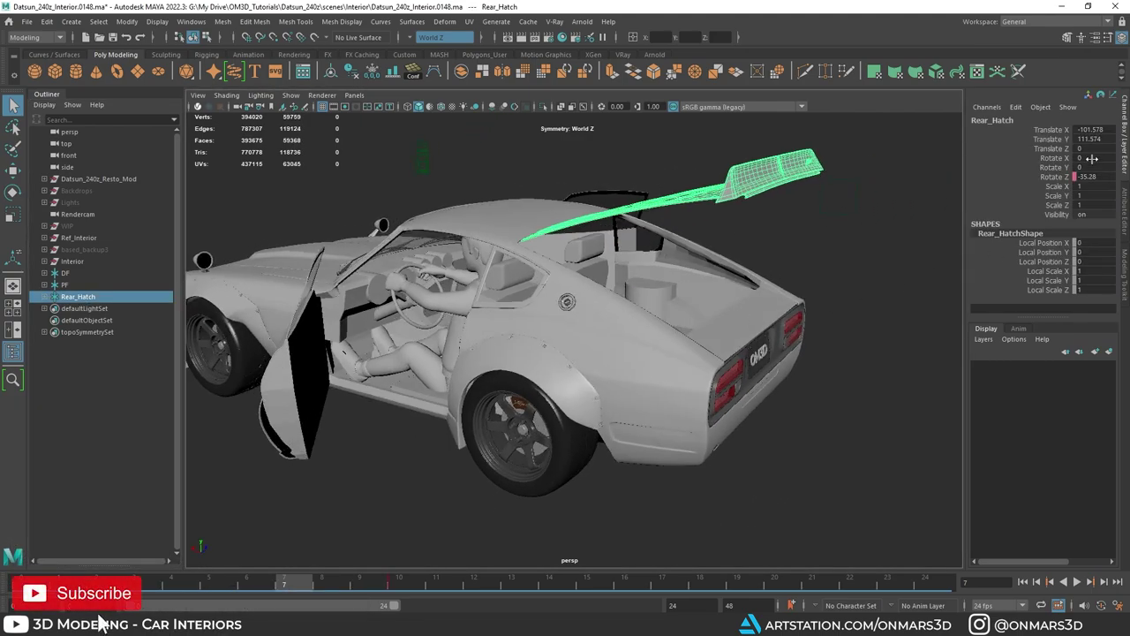
mouse_move(339, 589)
left_mouse_down()
mouse_move(327, 581)
mouse_move(397, 580)
mouse_move(208, 591)
mouse_move(357, 587)
left_mouse_up()
left_click_drag(451, 460, 541, 467, "alt")
right_click_drag(541, 467, 609, 442, "alt")
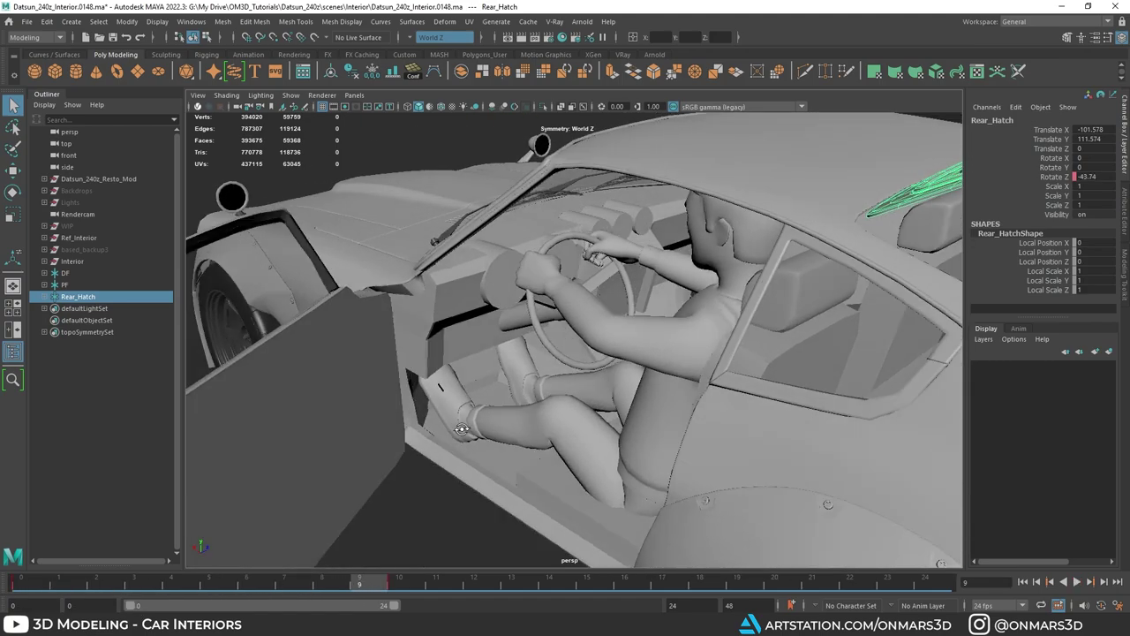
Step: Isolate the interior shell together with the painted car body to view them without the other parts
left_click_drag(609, 442, 516, 343, "alt")
left_click(422, 389)
left_click(620, 386, "shift")
key("ctrl+1")
scroll(624, 379, "down", 5)
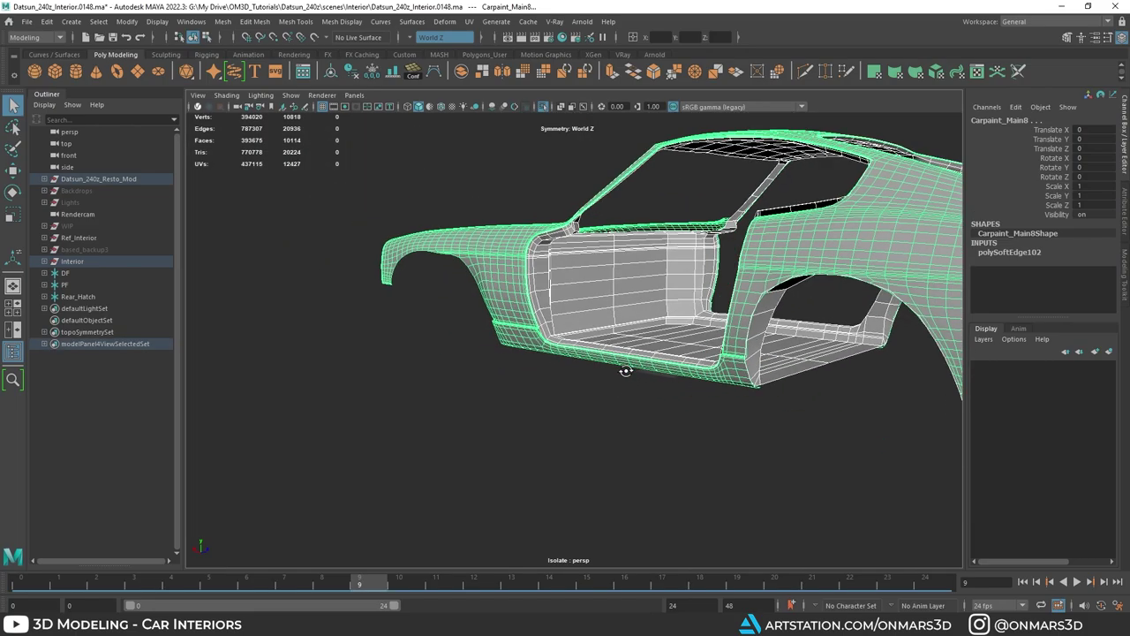
Step: Select the interior shell, inspect its side panels, sills and wheel arches against the body, and leave isolation
left_click_drag(626, 371, 567, 392, "alt")
left_click_drag(500, 265, 835, 306, "alt")
scroll(487, 318, "up", 5)
left_click(834, 306)
key("f")
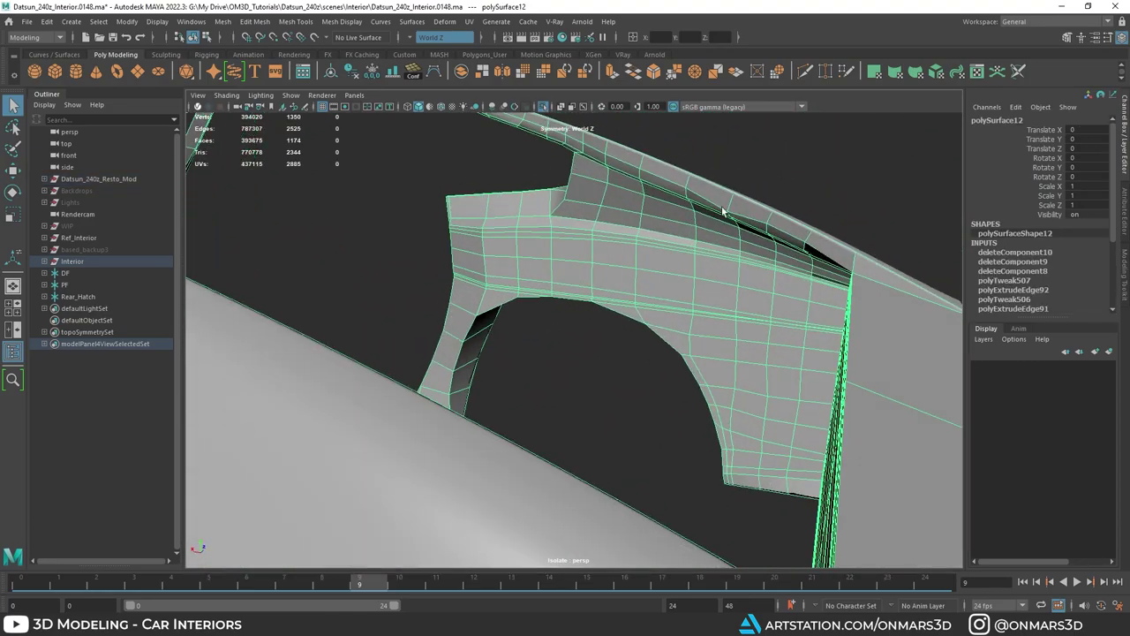
left_click_drag(716, 301, 674, 298, "alt")
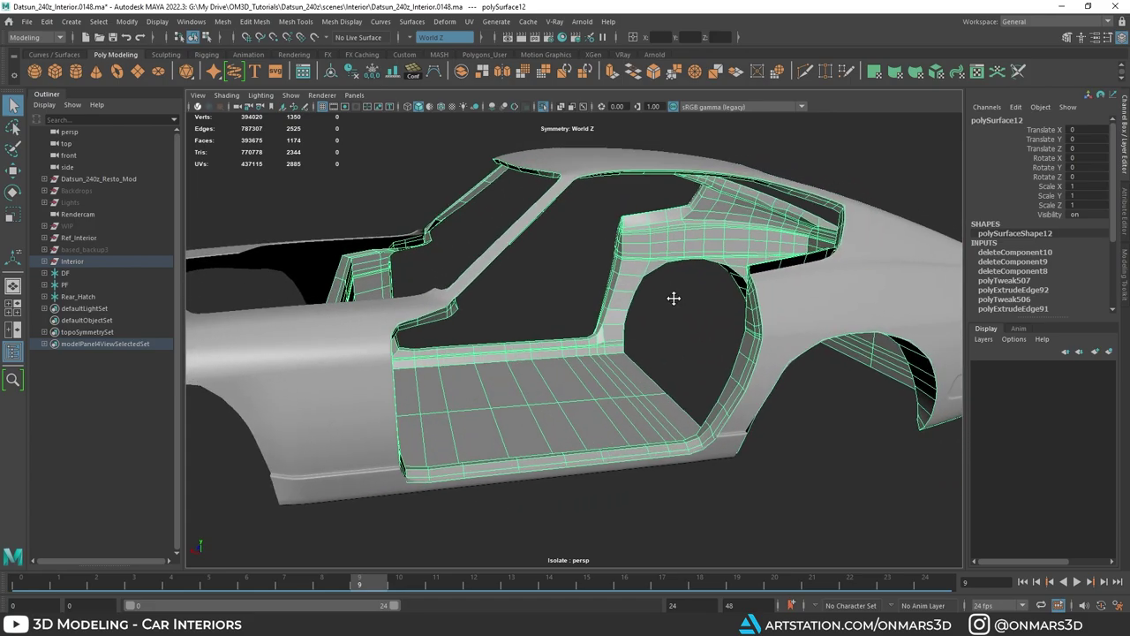
middle_click_drag(674, 299, 578, 296, "alt")
key("ctrl+1")
Step: Check the rear quarter window from inside the cabin, selecting its trim and glass
mouse_move(556, 272)
left_mouse_down("alt")
mouse_move(620, 308)
mouse_move(782, 284)
mouse_move(690, 292)
mouse_move(655, 314)
mouse_move(530, 305)
left_mouse_up("alt")
left_click(816, 275, "shift")
key("ctrl+1")
key("ctrl+1")
right_click_drag(530, 305, 601, 318, "alt")
middle_click_drag(600, 318, 393, 408, "alt")
mouse_move(393, 409)
left_mouse_down("alt")
mouse_move(507, 401)
mouse_move(629, 276)
left_mouse_up("alt")
left_click(653, 256)
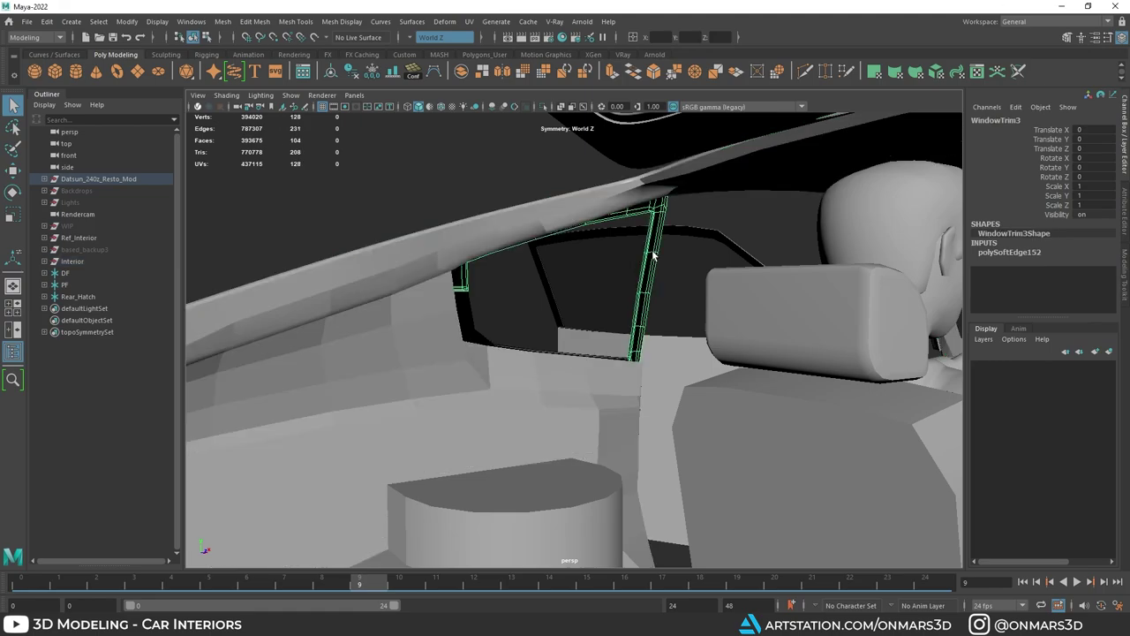
left_click(480, 307)
left_click_drag(481, 308, 472, 277, "alt")
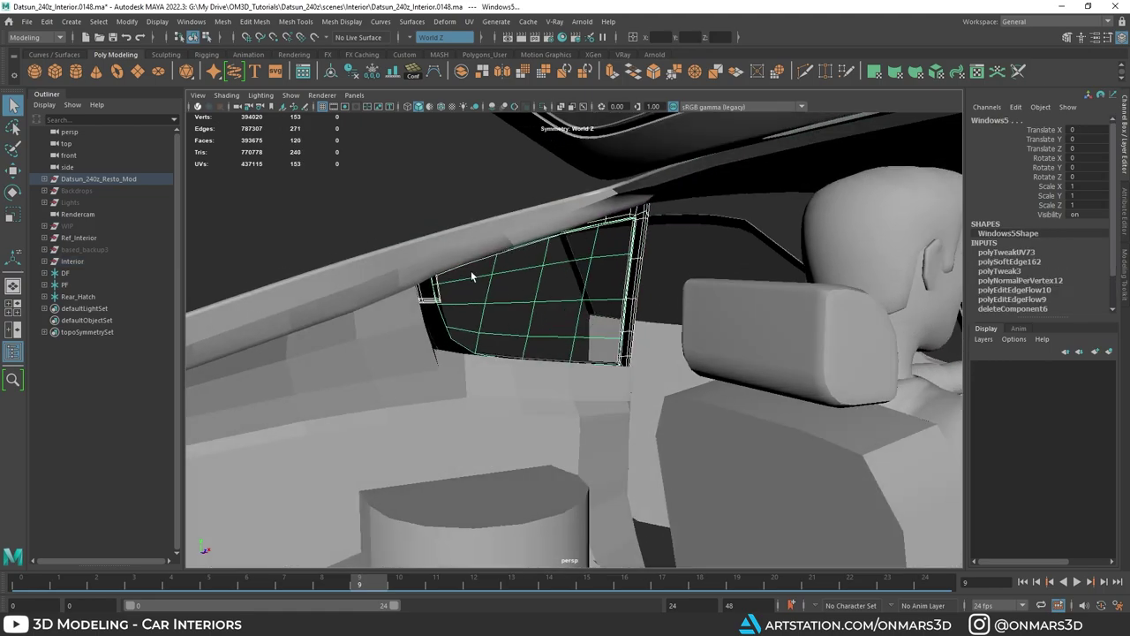
Step: Examine the driver's area through the open door, selecting the steering wheel, its column and the dashboard gauge cylinders
left_click_drag(688, 336, 757, 290, "alt")
right_click_drag(756, 289, 695, 367, "alt")
mouse_move(695, 367)
left_mouse_down("alt")
mouse_move(704, 342)
mouse_move(703, 364)
left_mouse_up("alt")
right_click_drag(539, 346, 596, 344, "alt")
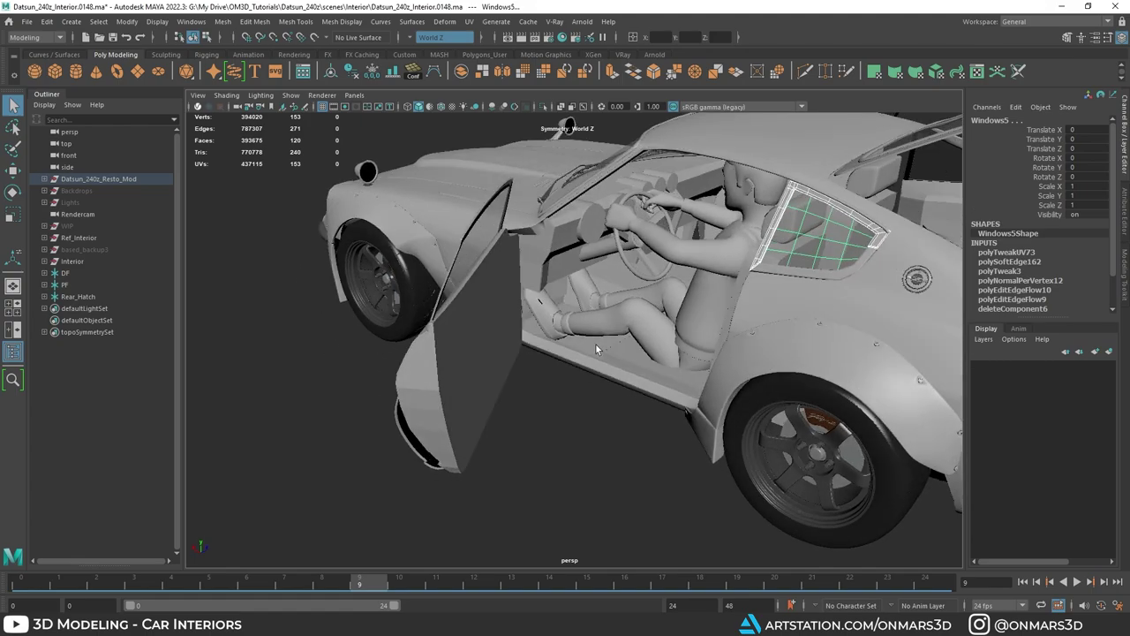
scroll(596, 345, "up", 5)
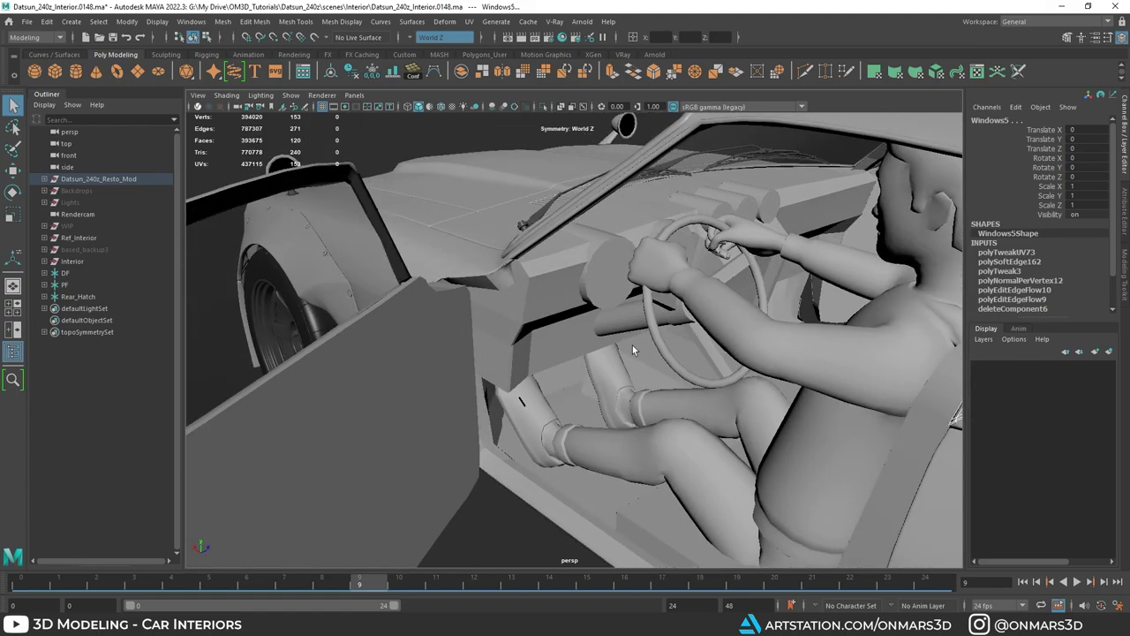
left_click(632, 349)
left_click_drag(632, 349, 556, 326, "alt")
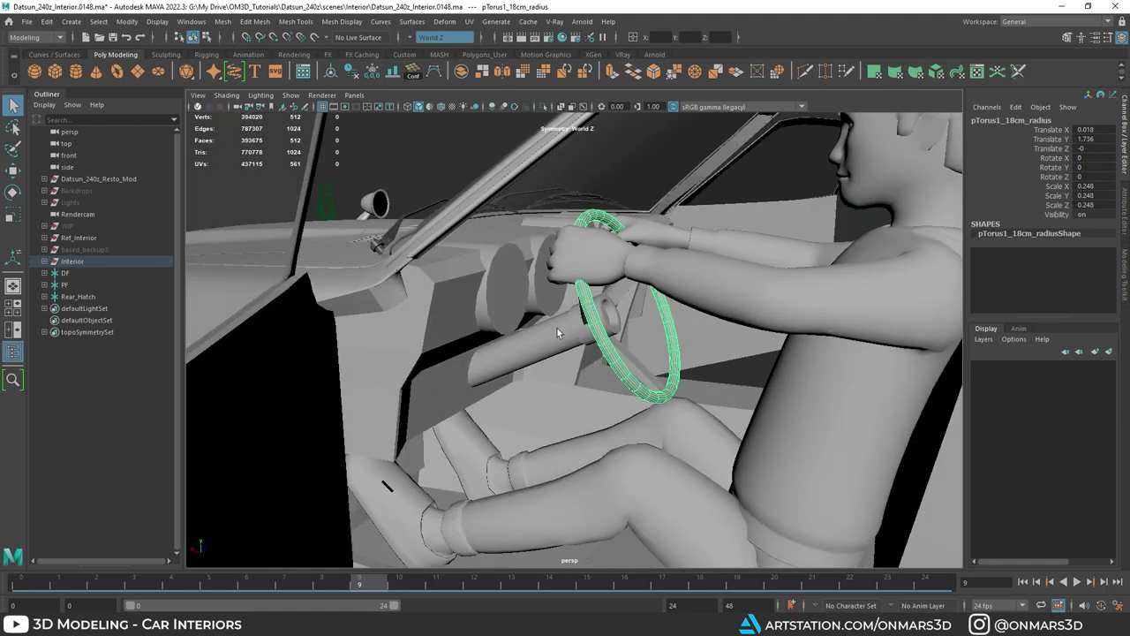
left_click_drag(564, 486, 566, 315, "alt")
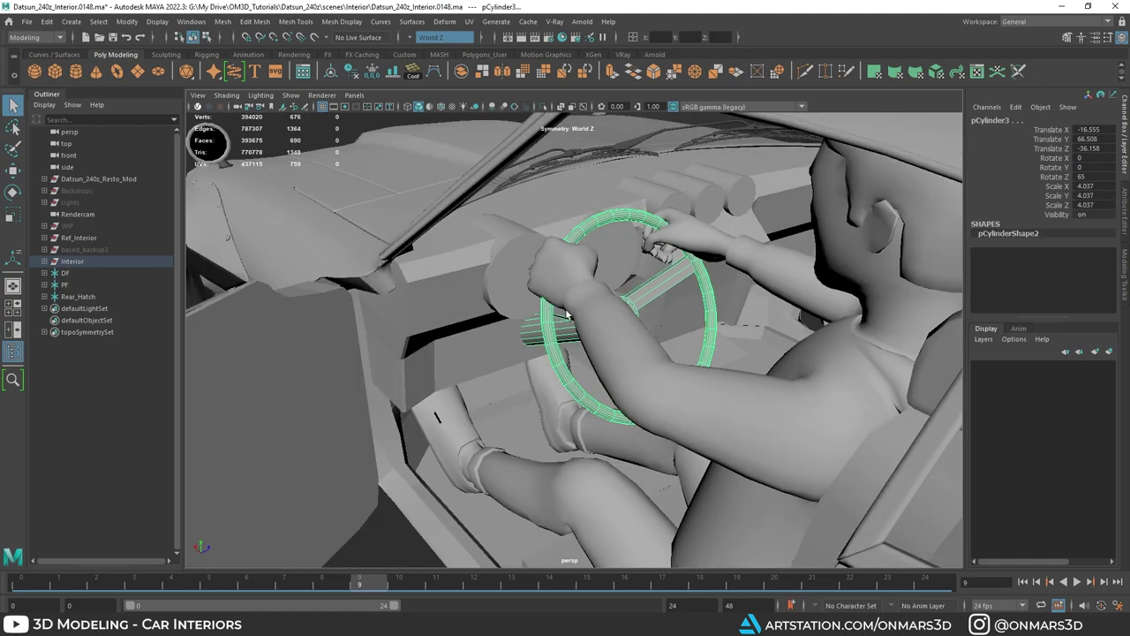
left_click_drag(526, 255, 556, 367, "alt")
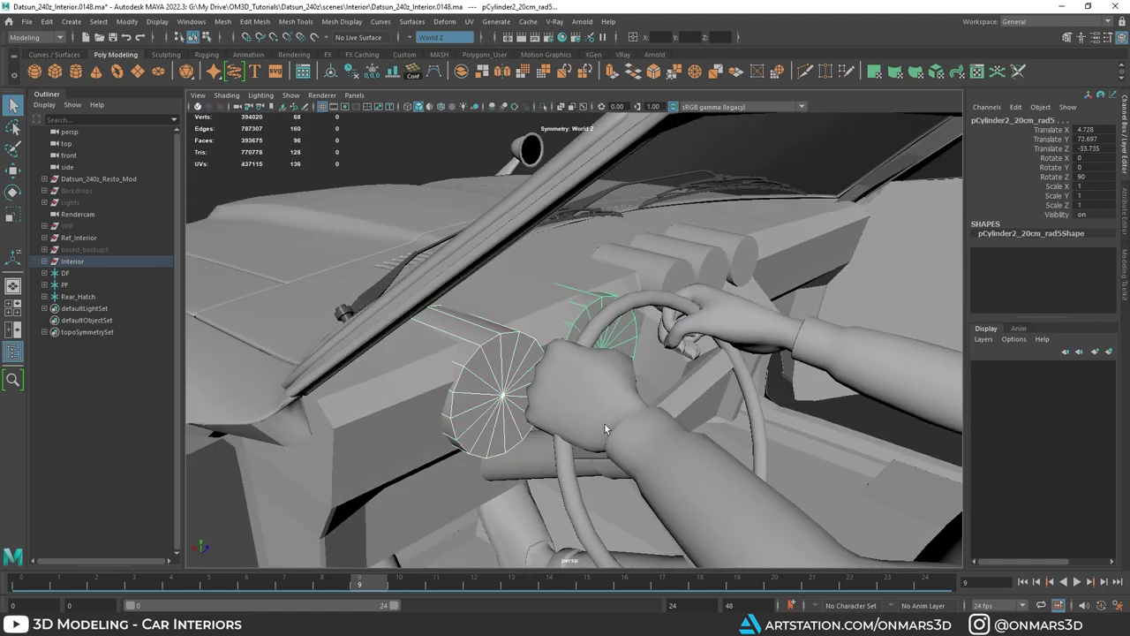
left_click(670, 277)
left_click_drag(763, 284, 721, 294, "alt")
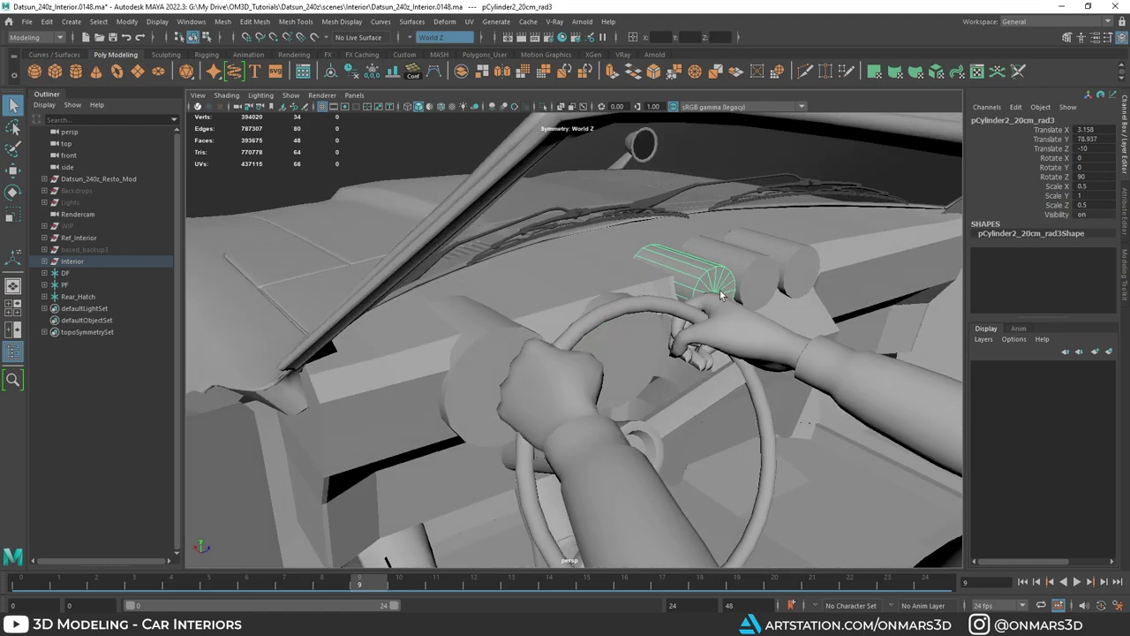
left_click_drag(829, 323, 625, 253, "alt")
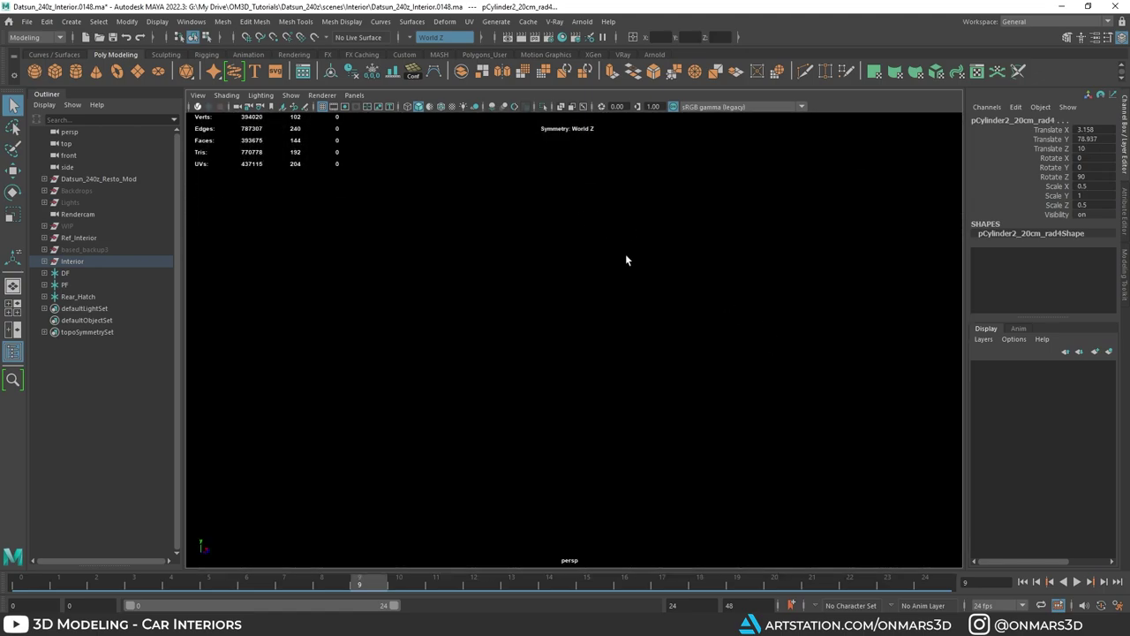
Step: Look across the cabin from the passenger side, selecting the dashboard block and a seat
left_click_drag(690, 272, 695, 379, "alt")
left_click(628, 261)
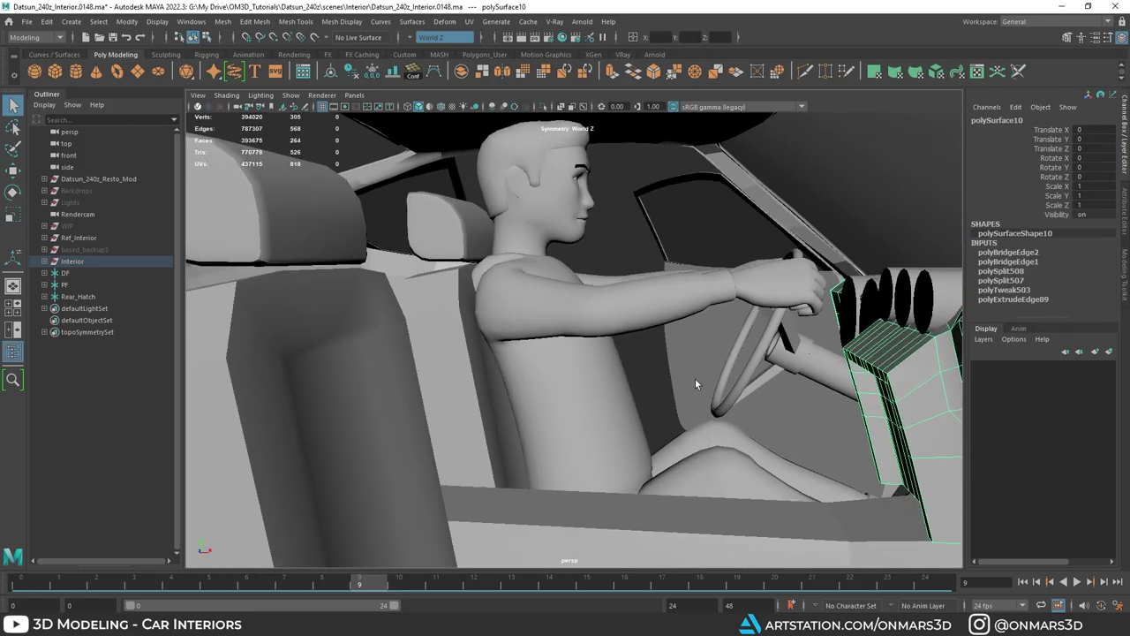
left_click(432, 239)
Step: Examine the rear cargo area, selecting the strut towers, wheel arch pieces, spare wheel and trunk floor
left_click_drag(554, 279, 571, 319, "alt")
left_click(568, 323)
left_click(511, 272)
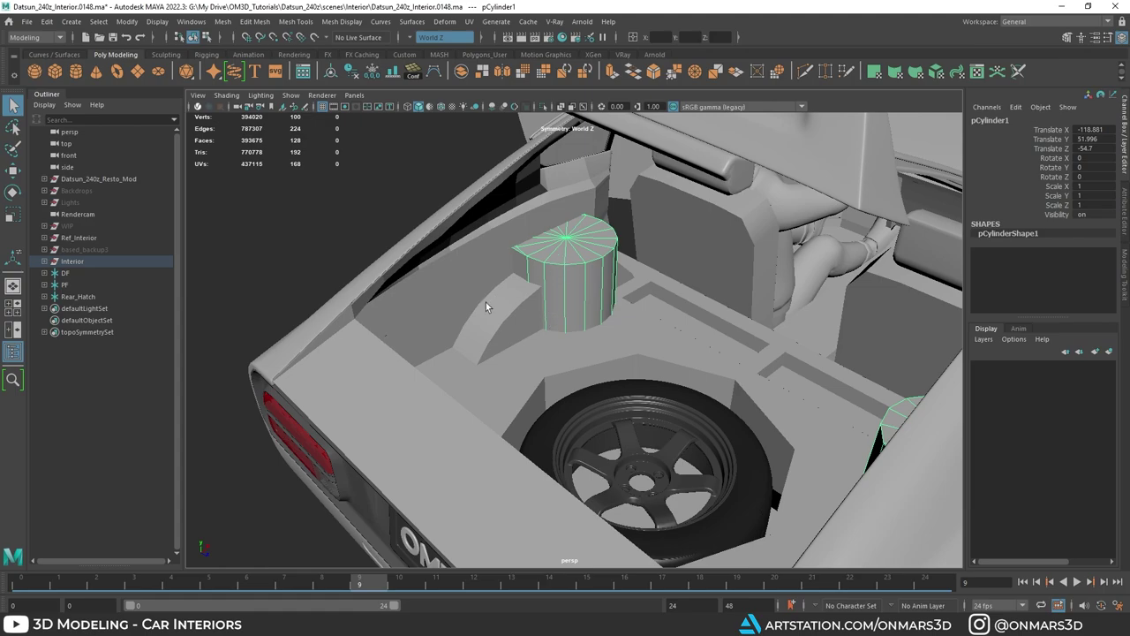
left_click(517, 312)
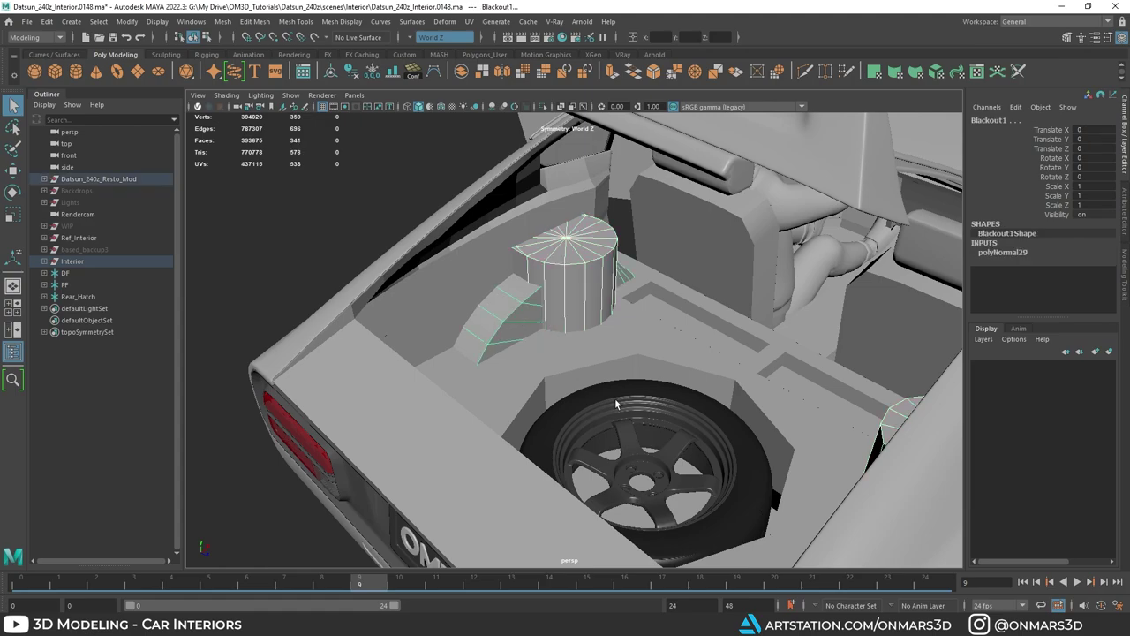
left_click(608, 387)
left_click(784, 409)
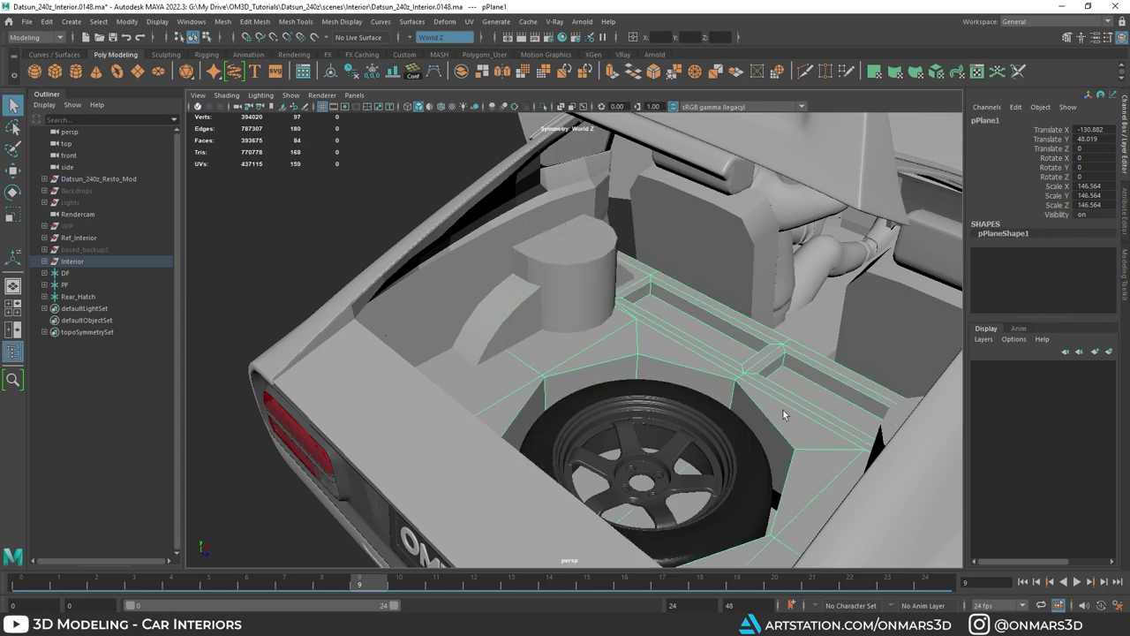
Step: Compare the open rear of the car with the interior and open-hatch photos on the reference board
right_click_drag(785, 411, 653, 380, "alt")
left_click_drag(653, 380, 742, 367, "alt")
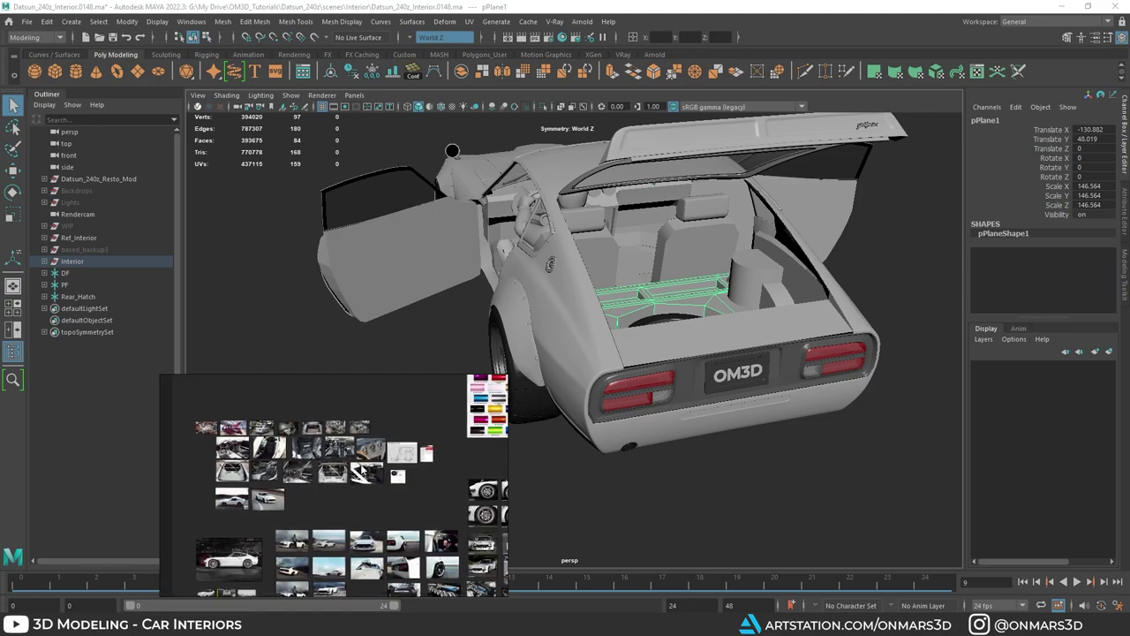
left_click_drag(678, 326, 590, 317, "alt")
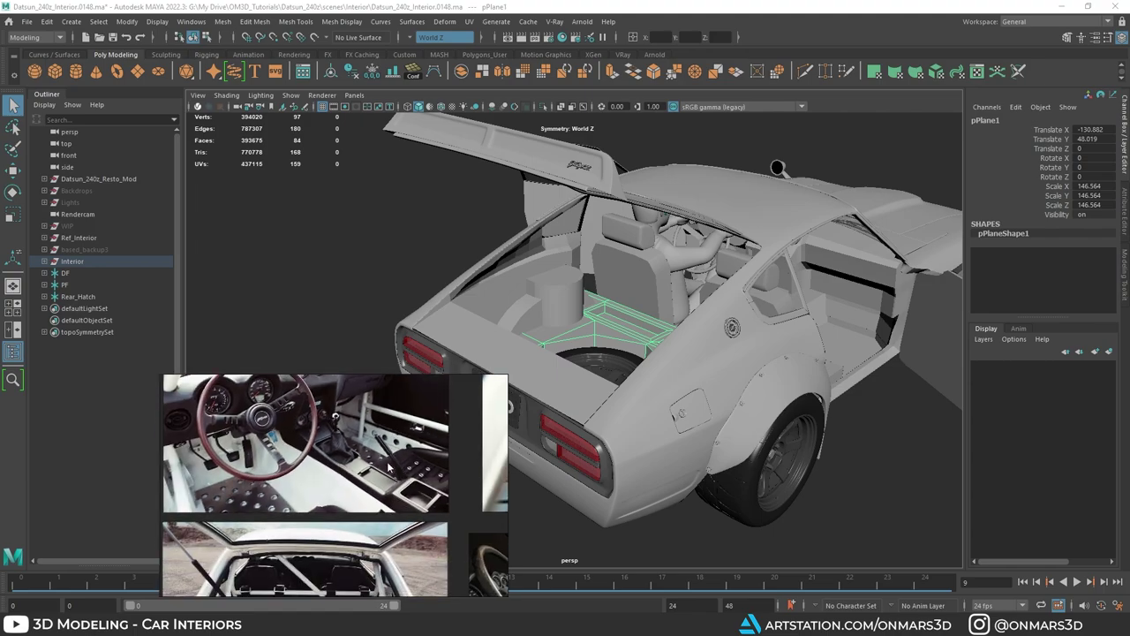
middle_click_drag(400, 486, 360, 464)
scroll(360, 464, "down", 4)
middle_click_drag(353, 515, 375, 409)
scroll(371, 460, "up", 4)
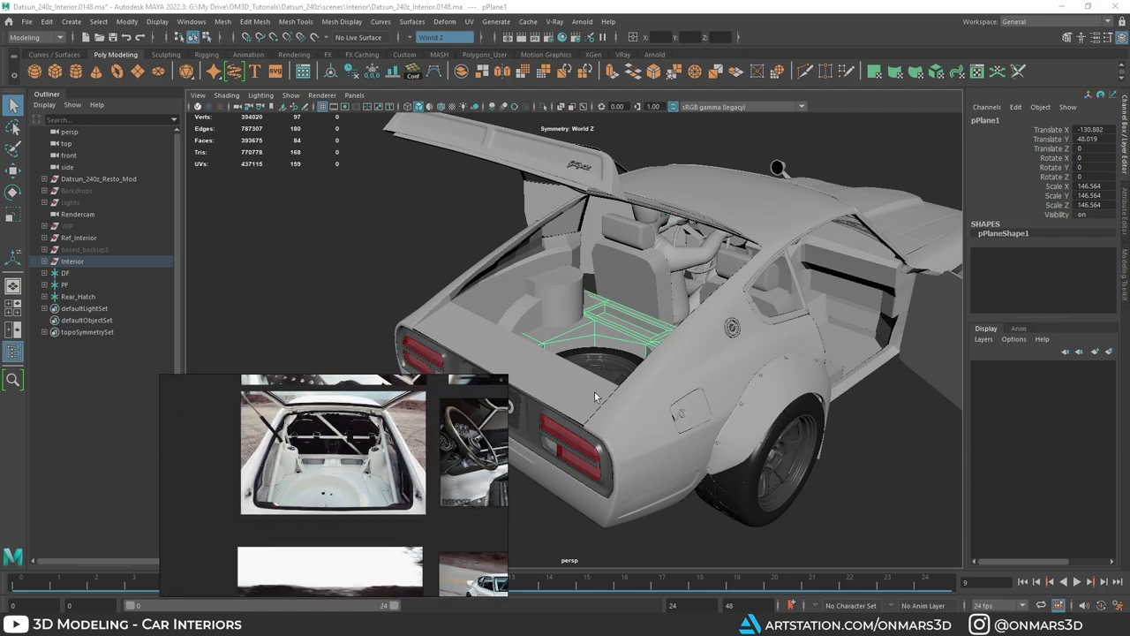
Step: View the car from the rear with the hatch open and select the dashboard block
left_click_drag(600, 371, 409, 310, "alt")
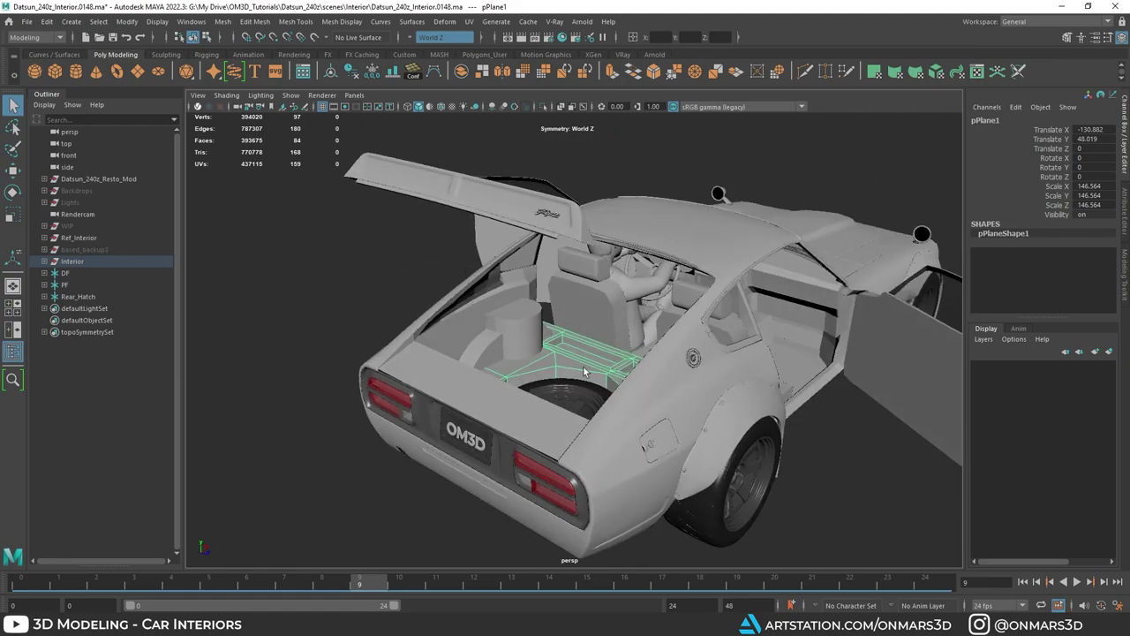
left_click_drag(583, 366, 614, 318, "alt")
left_click(477, 342)
left_click(519, 316)
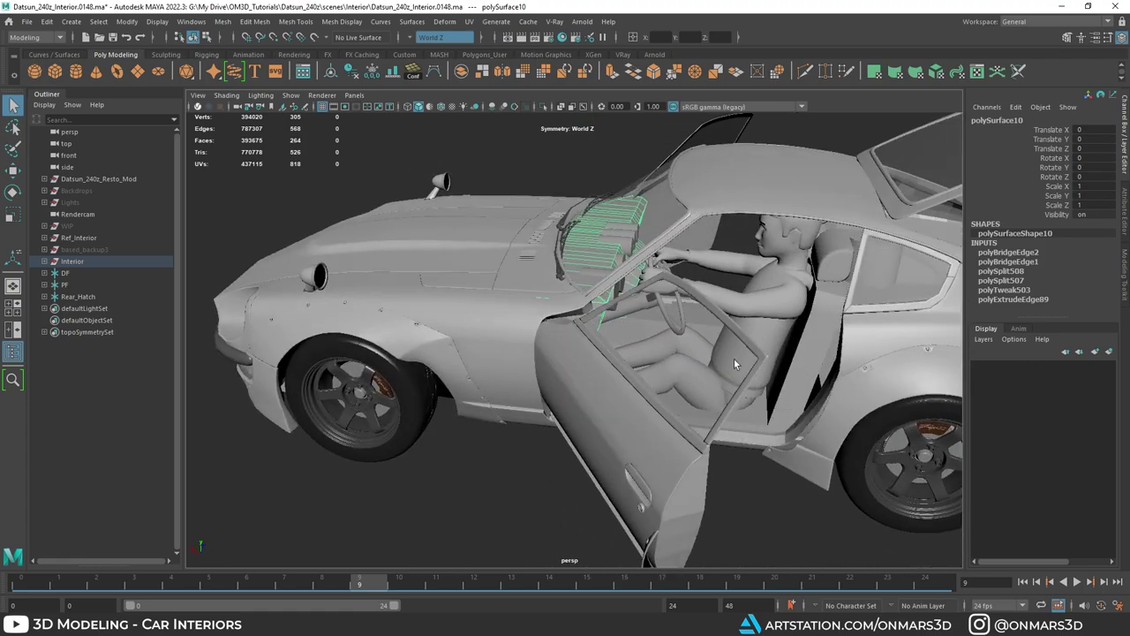
Step: Review the finished interior blockout from all around the car with the doors and hatch open
left_click_drag(615, 320, 791, 356, "alt")
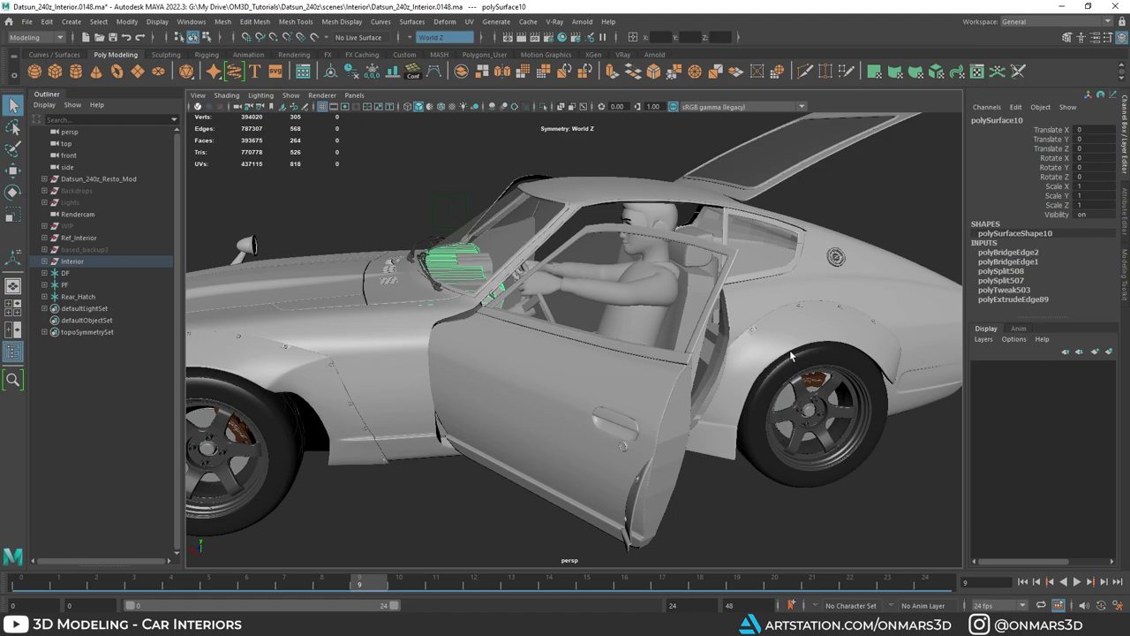
mouse_move(557, 350)
left_mouse_down("alt")
mouse_move(575, 378)
mouse_move(549, 343)
left_mouse_up("alt")
right_click_drag(638, 361, 661, 389, "alt")
mouse_move(660, 388)
left_mouse_down("alt")
mouse_move(553, 346)
mouse_move(603, 399)
mouse_move(729, 428)
mouse_move(646, 375)
left_mouse_up("alt")
scroll(645, 375, "down", 6)
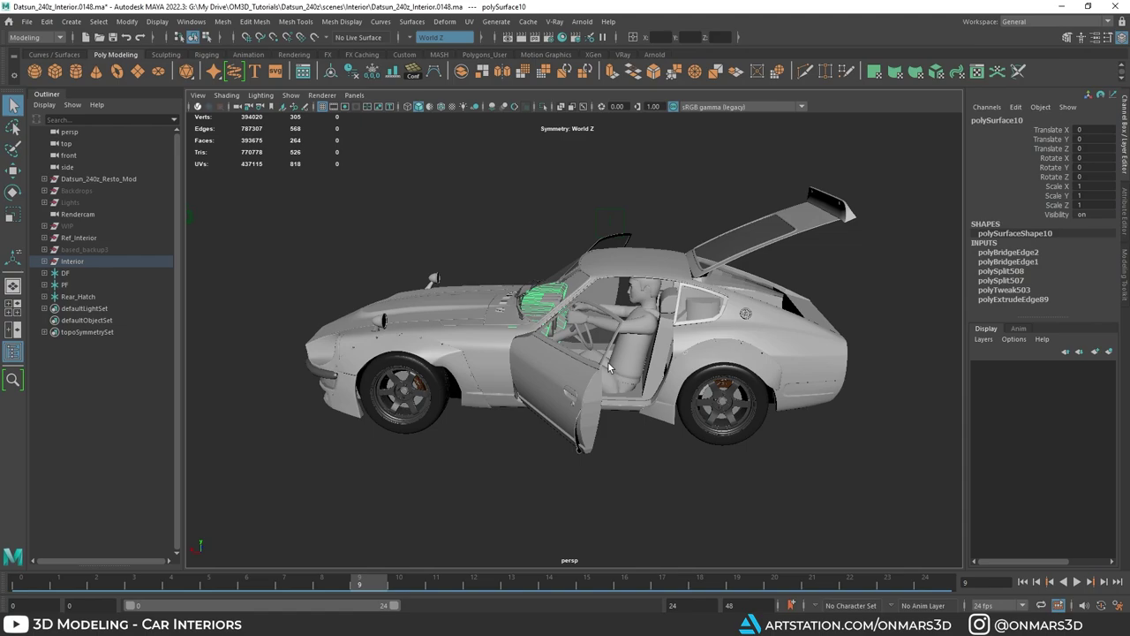
left_click_drag(609, 367, 593, 339, "alt")
scroll(553, 345, "up", 4)
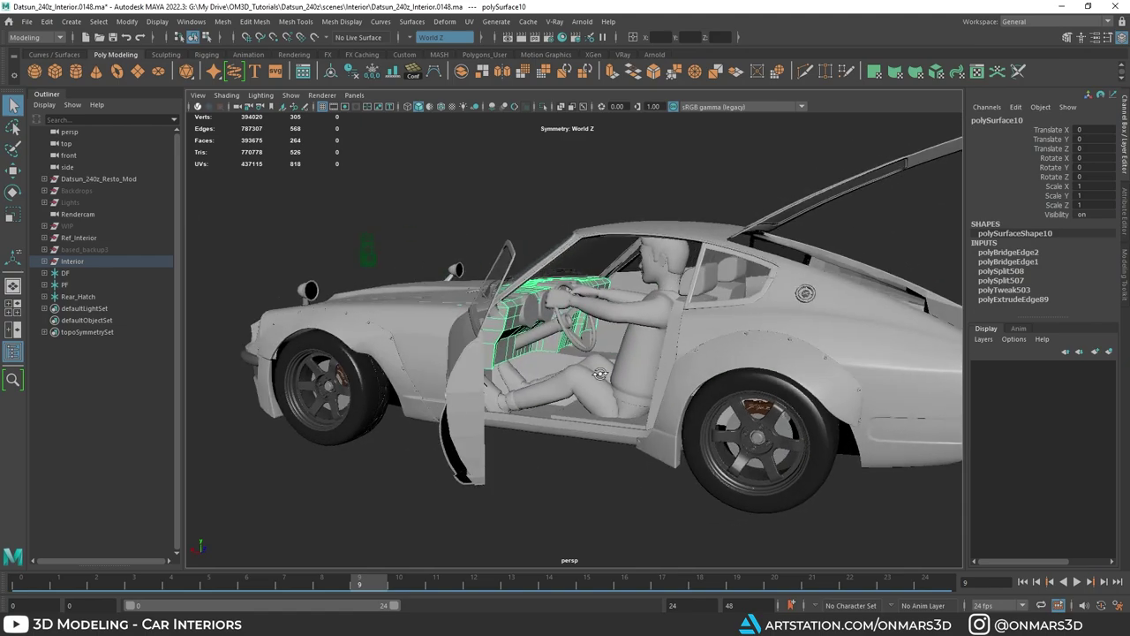
left_click_drag(453, 392, 620, 383, "alt")
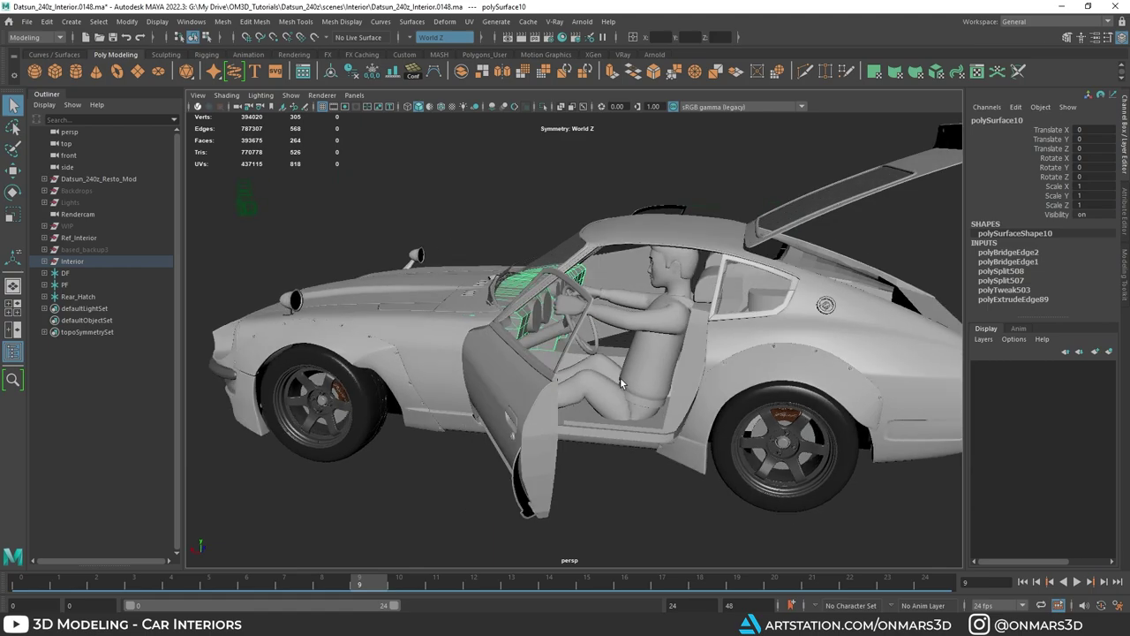
right_click_drag(802, 480, 707, 403, "alt")
left_click_drag(708, 403, 467, 266, "alt")
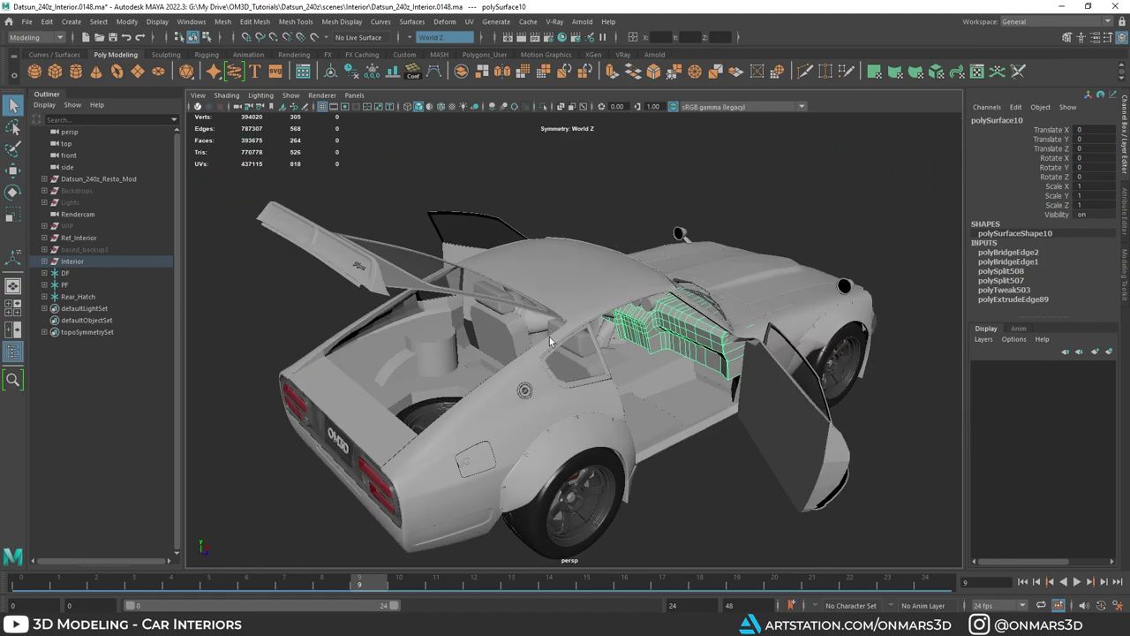
middle_click_drag(548, 351, 570, 337, "alt")
scroll(571, 337, "up", 3)
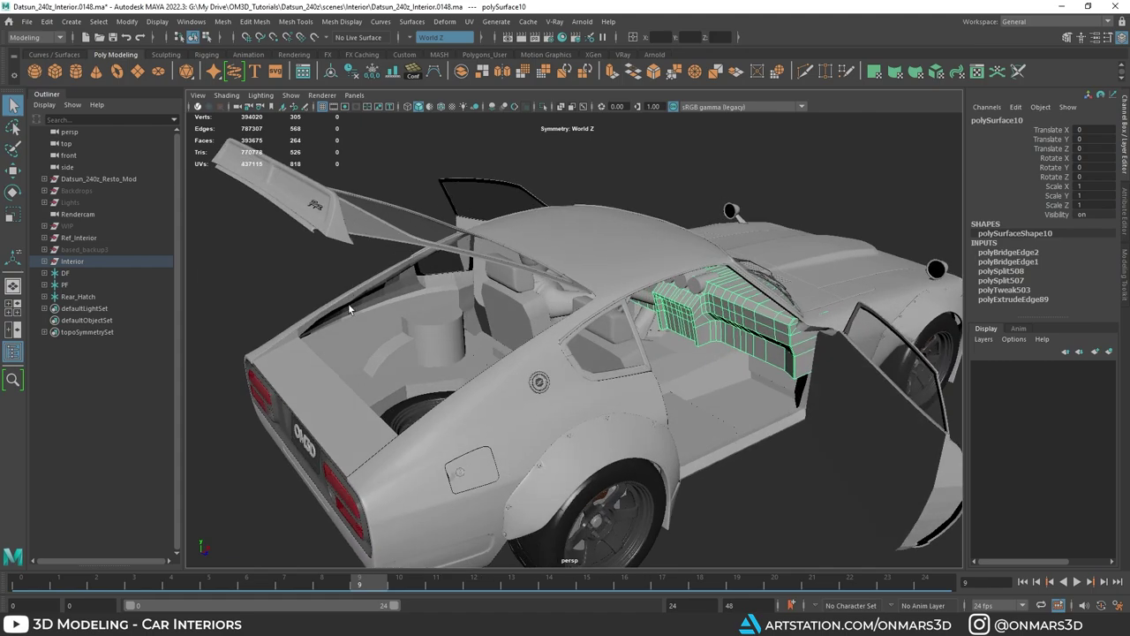
left_click_drag(626, 386, 695, 411, "alt")
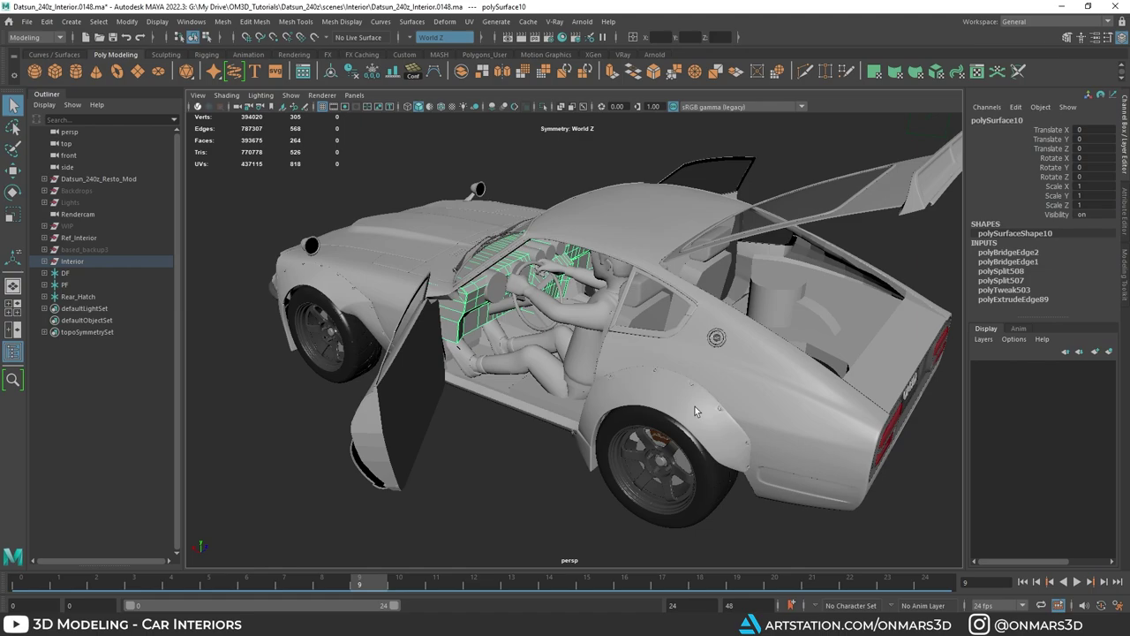
Step: Switch to the web browser and look through the uploaded videos on the On Mars 3D YouTube channel
left_click_drag(695, 408, 639, 404, "alt")
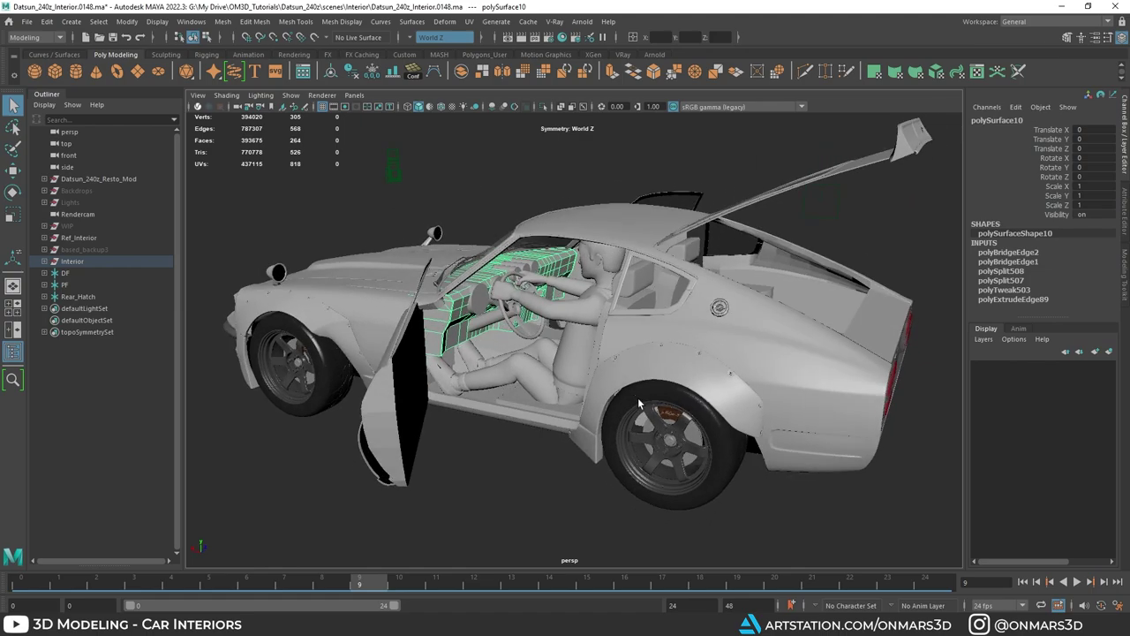
mouse_move(536, 405)
left_mouse_down("alt")
mouse_move(554, 400)
mouse_move(543, 407)
left_mouse_up("alt")
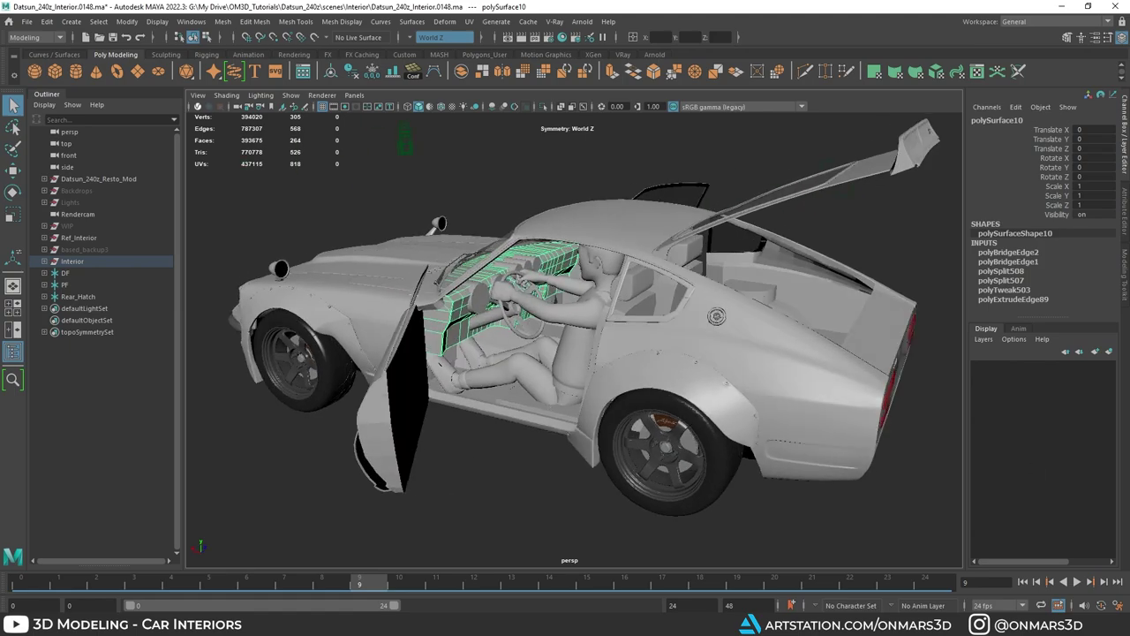
key("alt+Tab")
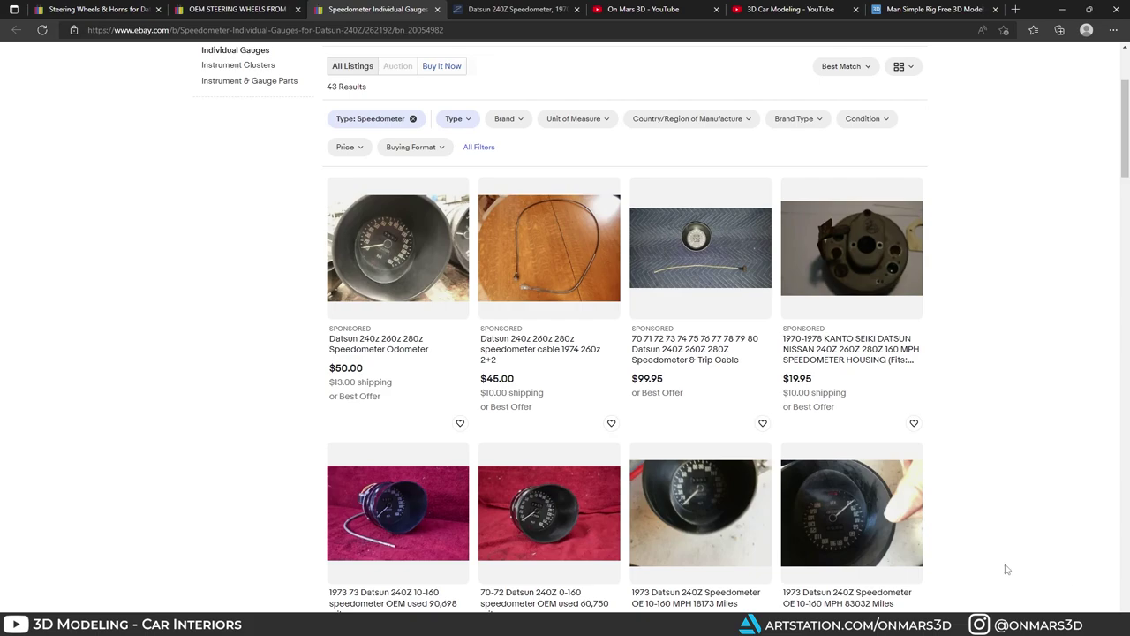
left_click(652, 9)
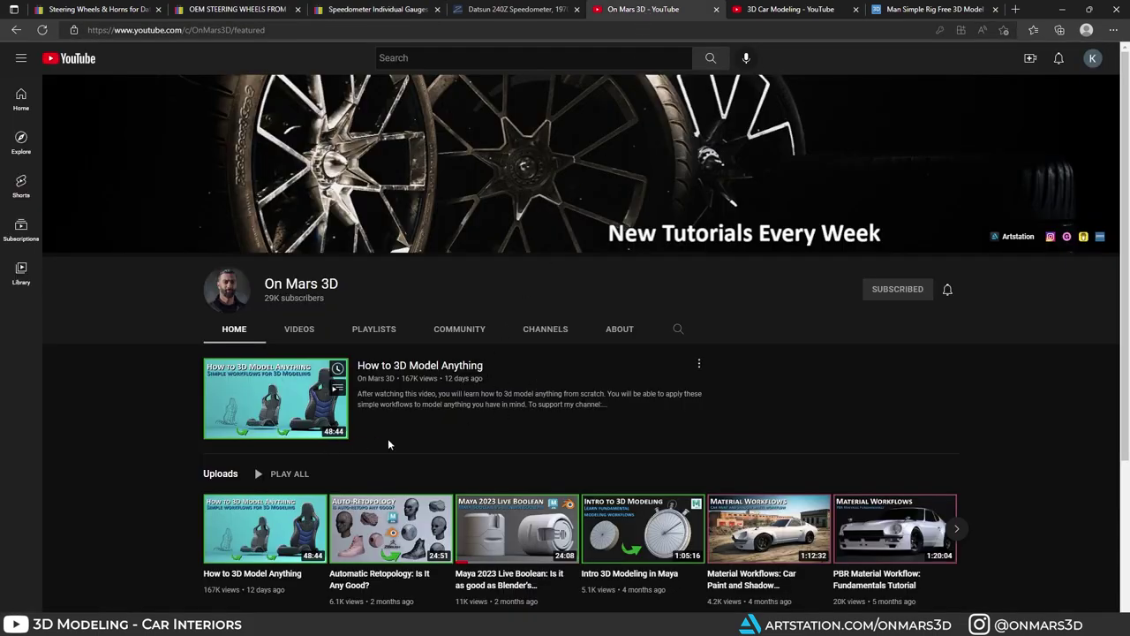
scroll(388, 442, "down", 1)
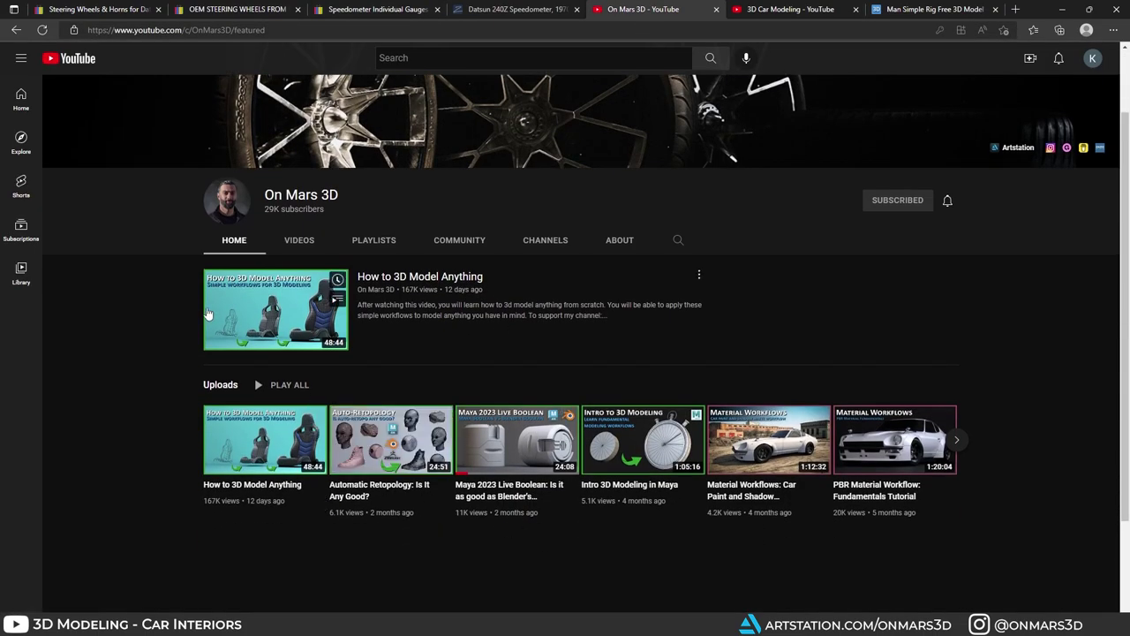
left_click(299, 241)
scroll(1039, 412, "down", 3)
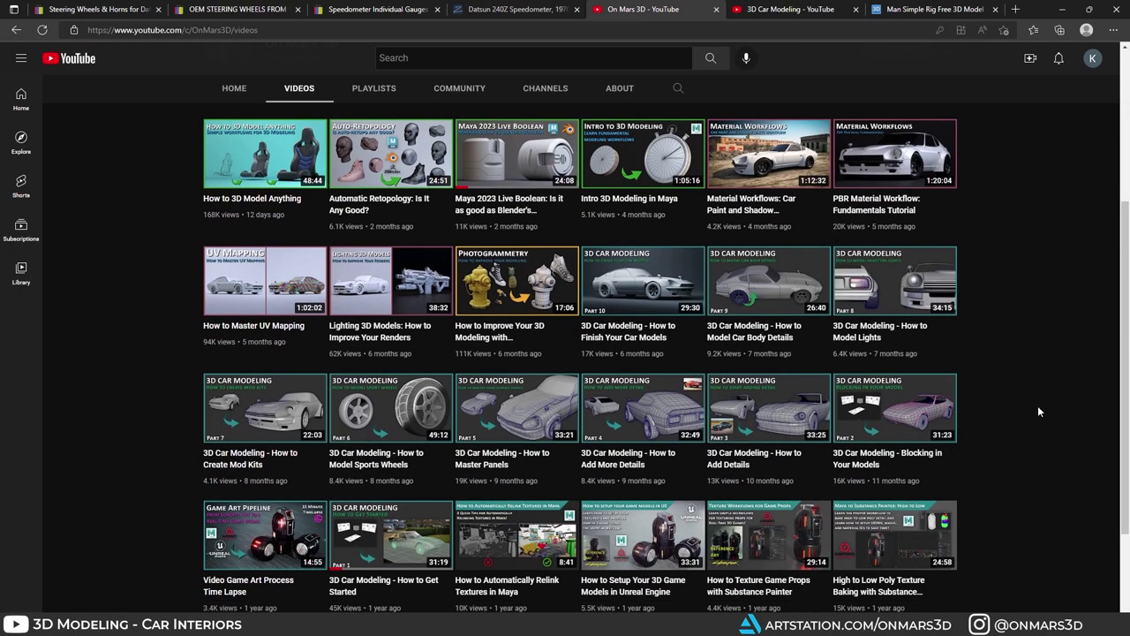
scroll(1038, 411, "down", 10)
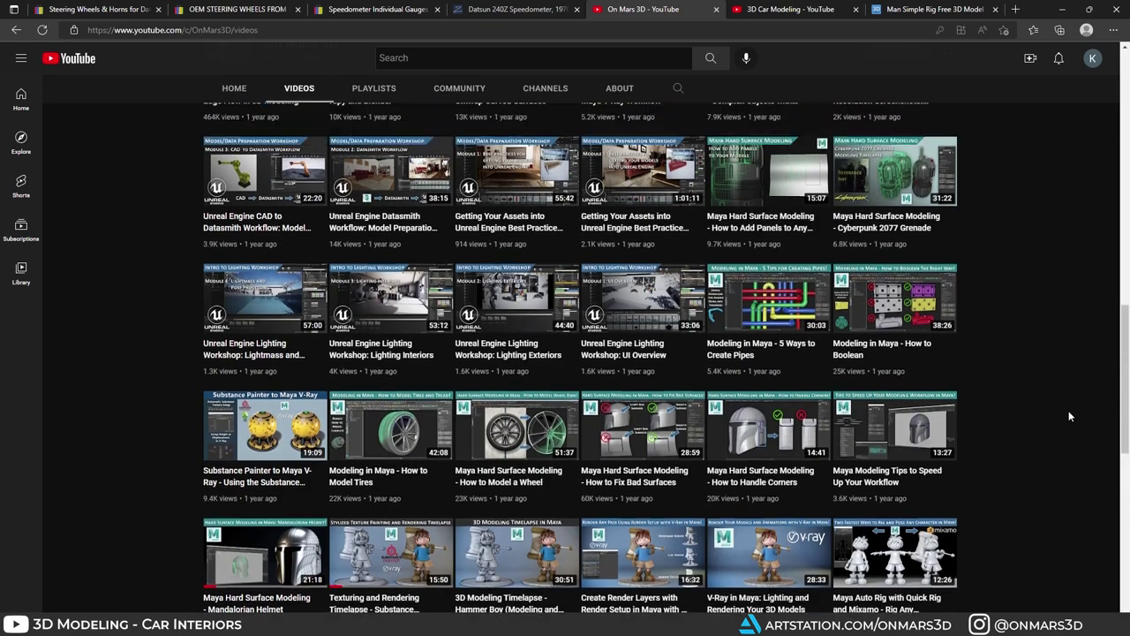
scroll(1069, 416, "up", 12)
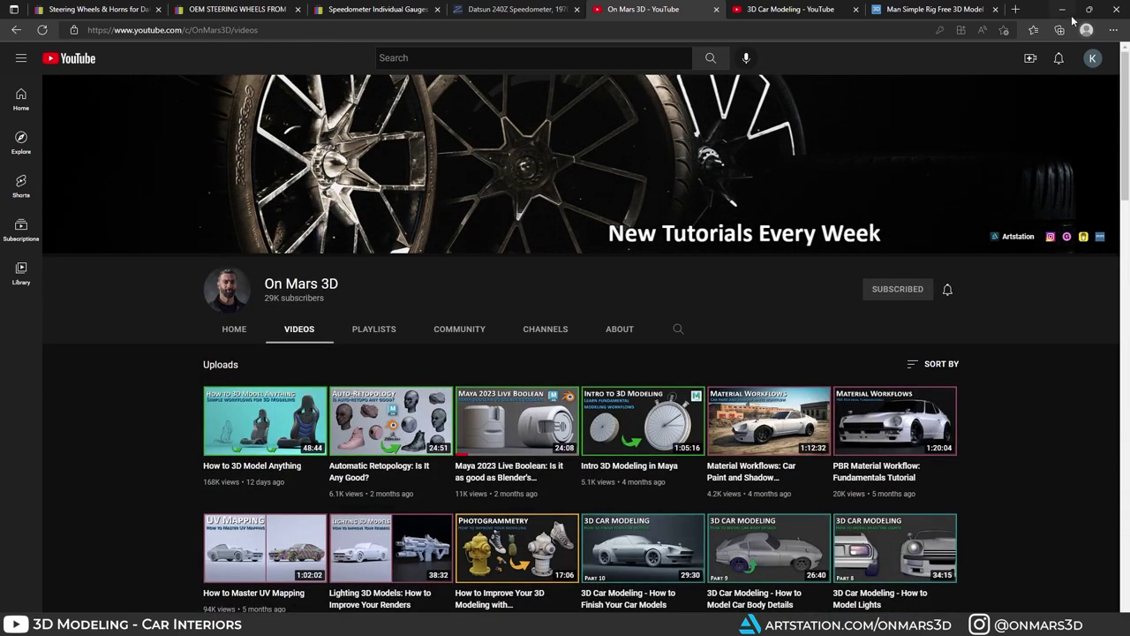
Step: Return to Maya and view the whole car from the rear three-quarter angle with its doors and hatch open
left_click(1062, 8)
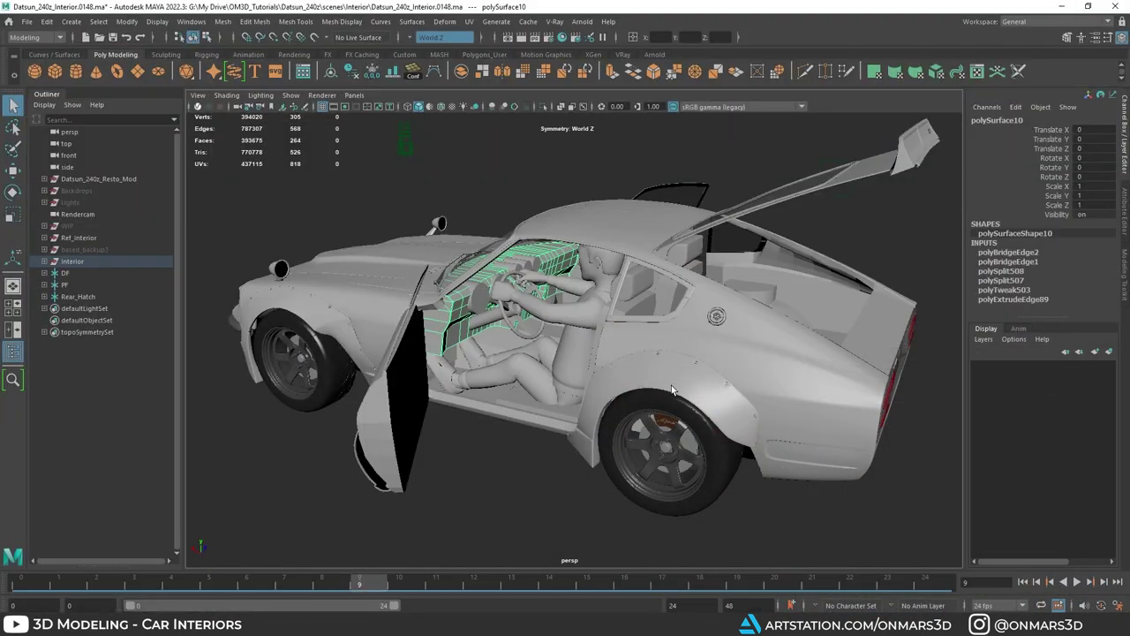
left_click_drag(672, 390, 656, 390, "alt")
right_click_drag(656, 390, 601, 337, "alt")
left_click_drag(602, 337, 618, 357, "alt")
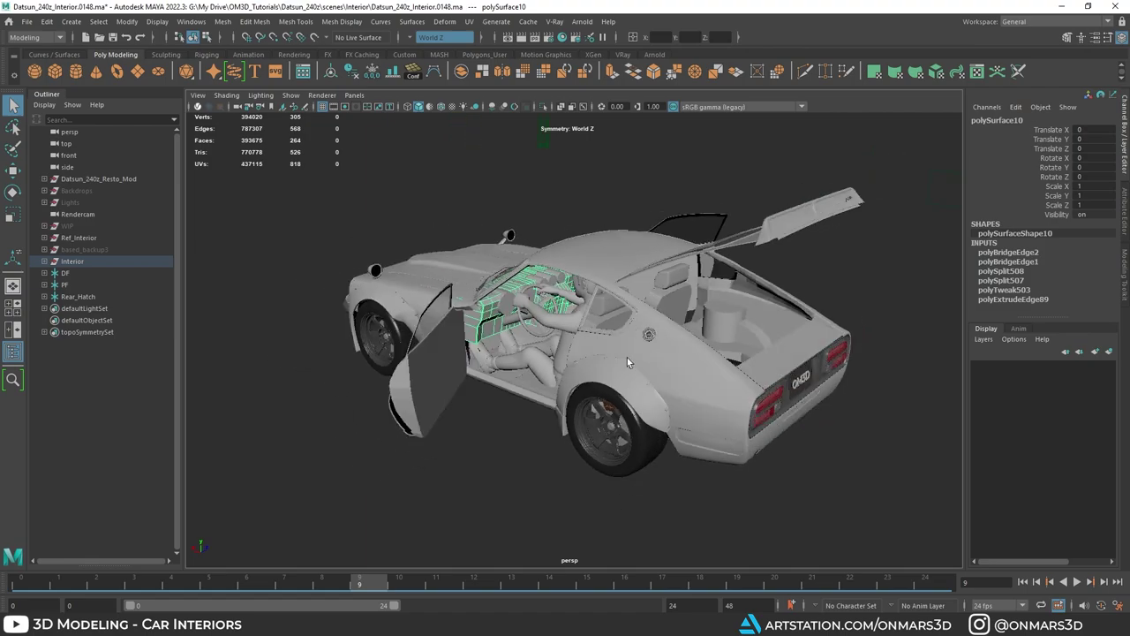